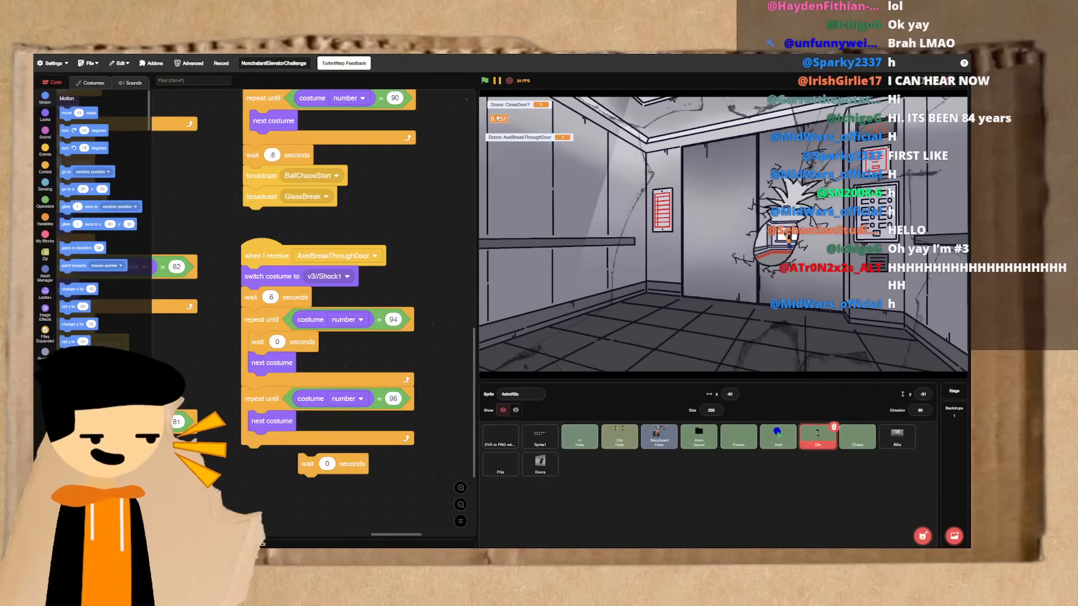
- Play the elevator animation from the start and pause it in the scene with the open doors
{"action": "left_click", "coordinate": [486, 82]}
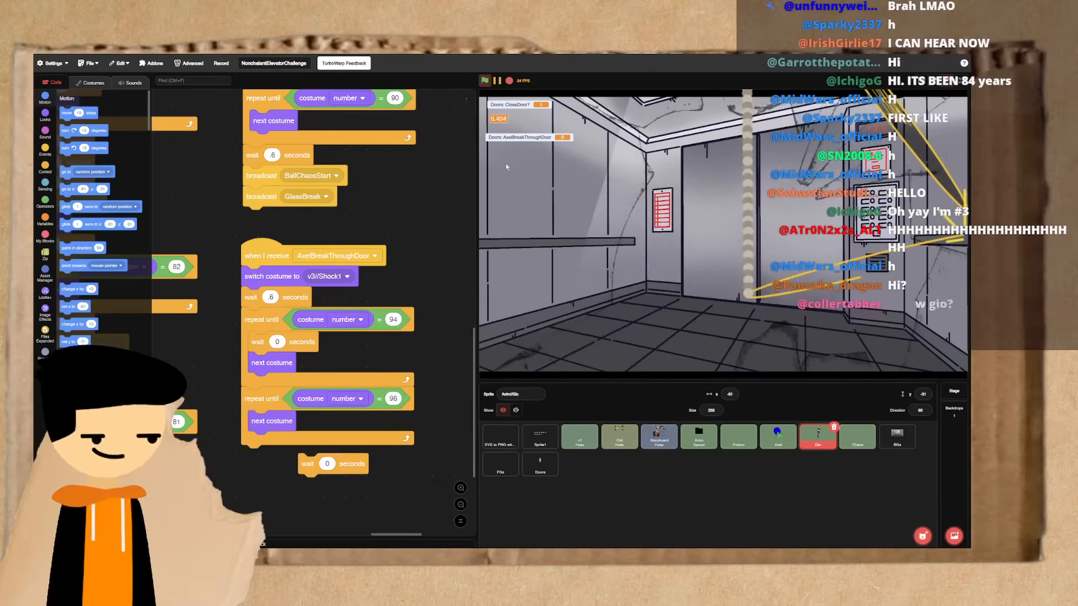
{"action": "left_click", "coordinate": [486, 81]}
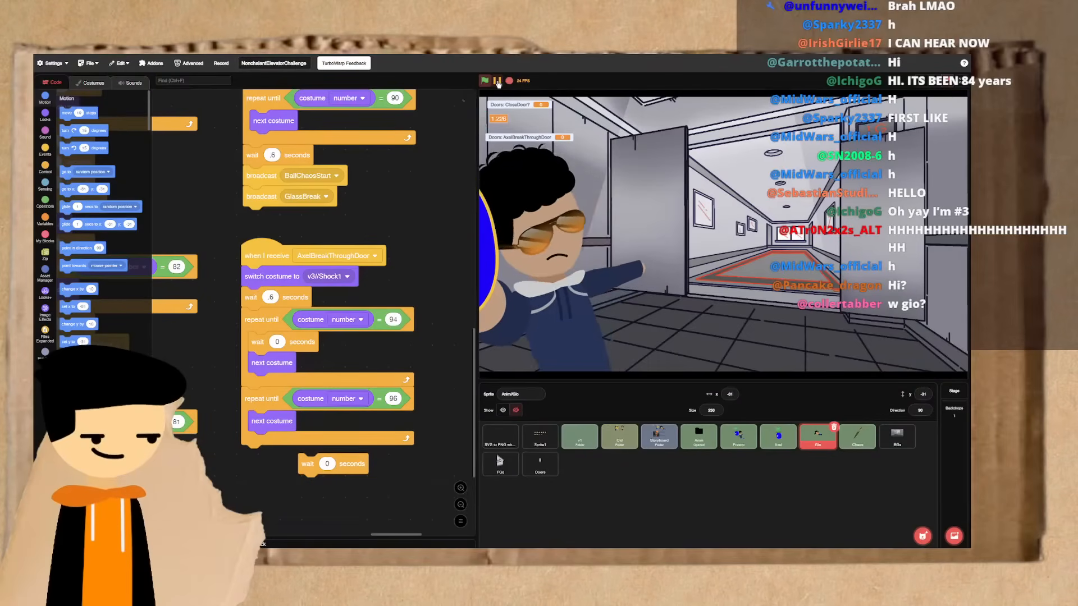
{"action": "left_click", "coordinate": [497, 81]}
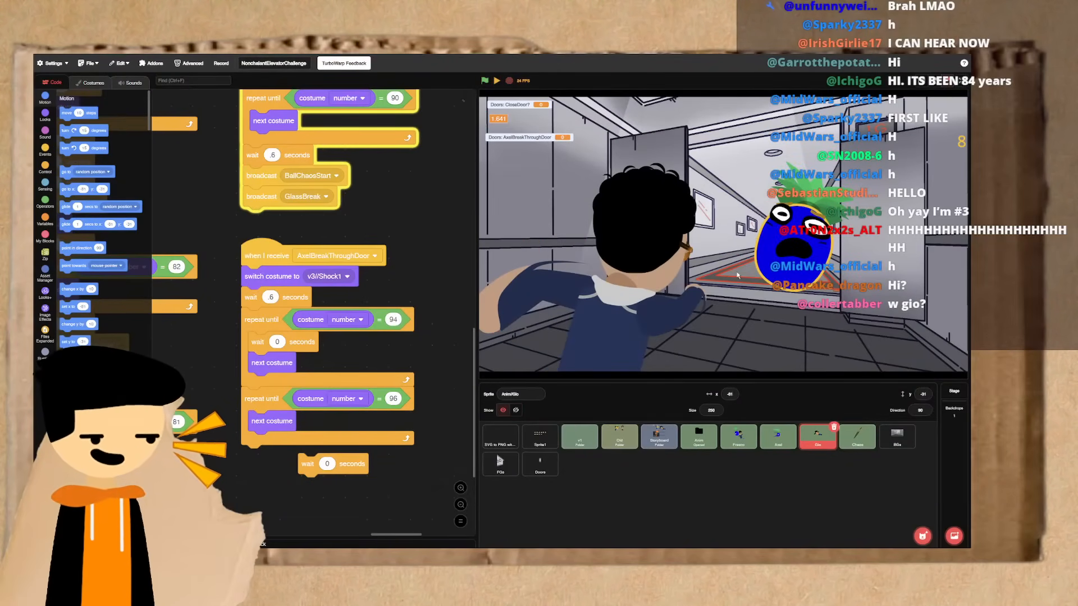
{"action": "left_click_drag", "start_coordinate": [738, 275], "coordinate": [824, 225]}
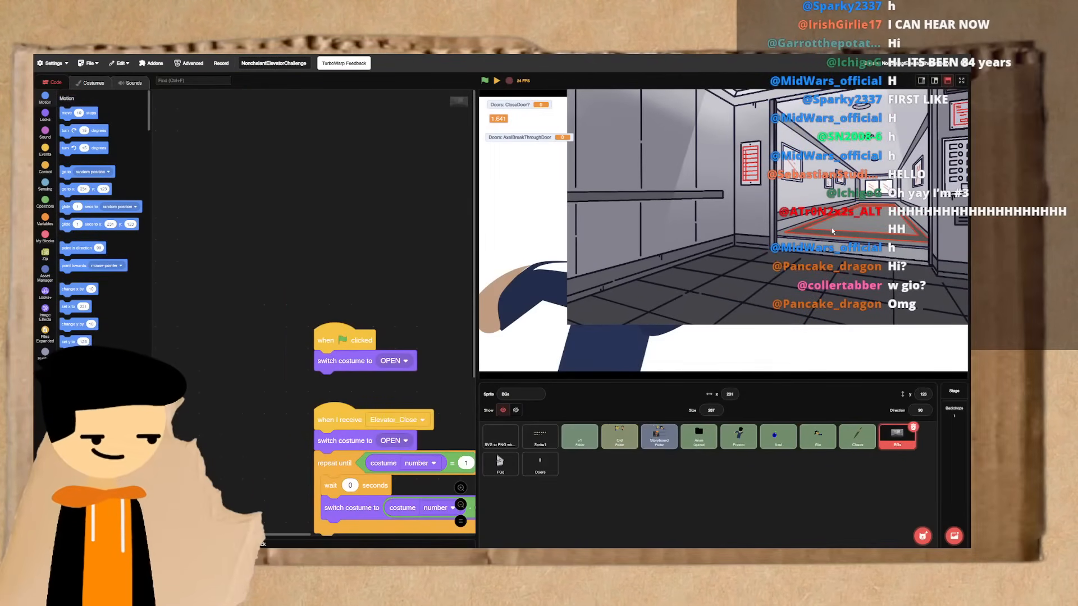
{"action": "left_click_drag", "start_coordinate": [404, 178], "coordinate": [379, 165]}
{"action": "left_click", "coordinate": [485, 80]}
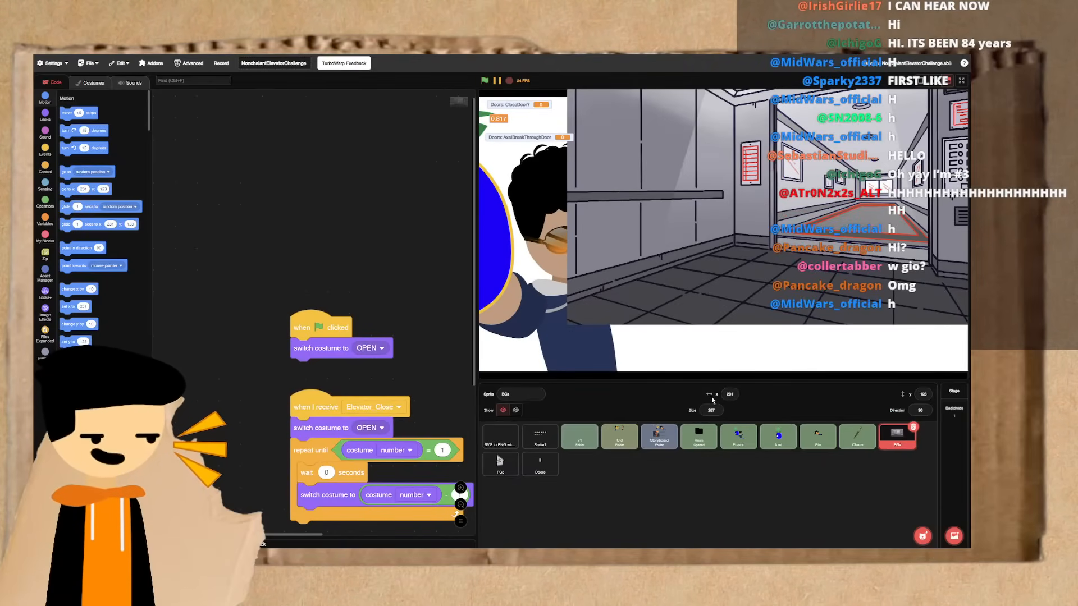
- Set the BGs sprite's position to x 0 and y 0
{"action": "left_click", "coordinate": [729, 394]}
{"action": "double_click", "coordinate": [925, 395]}
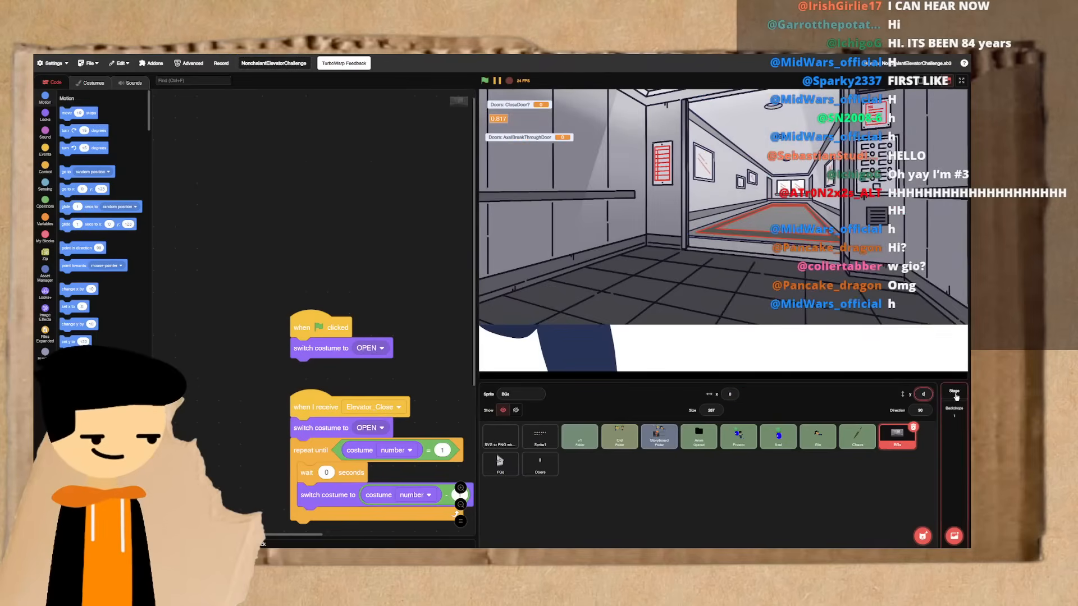
{"action": "type", "text": "0"}
{"action": "key", "text": "Return"}
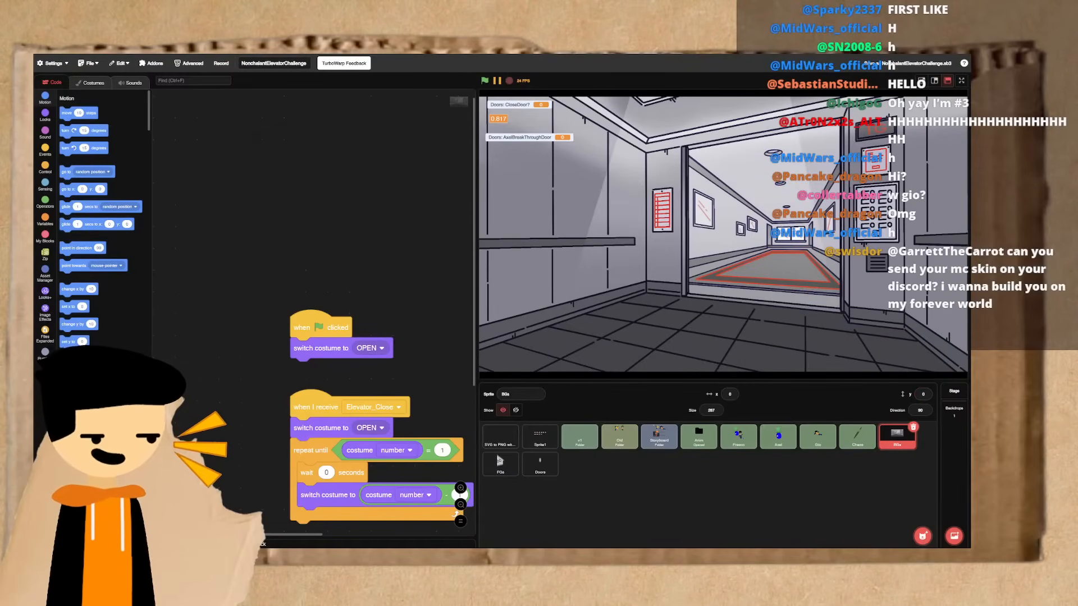
- Replay the animation from the start to review the hallway scene with the background in place
{"action": "left_click", "coordinate": [45, 114]}
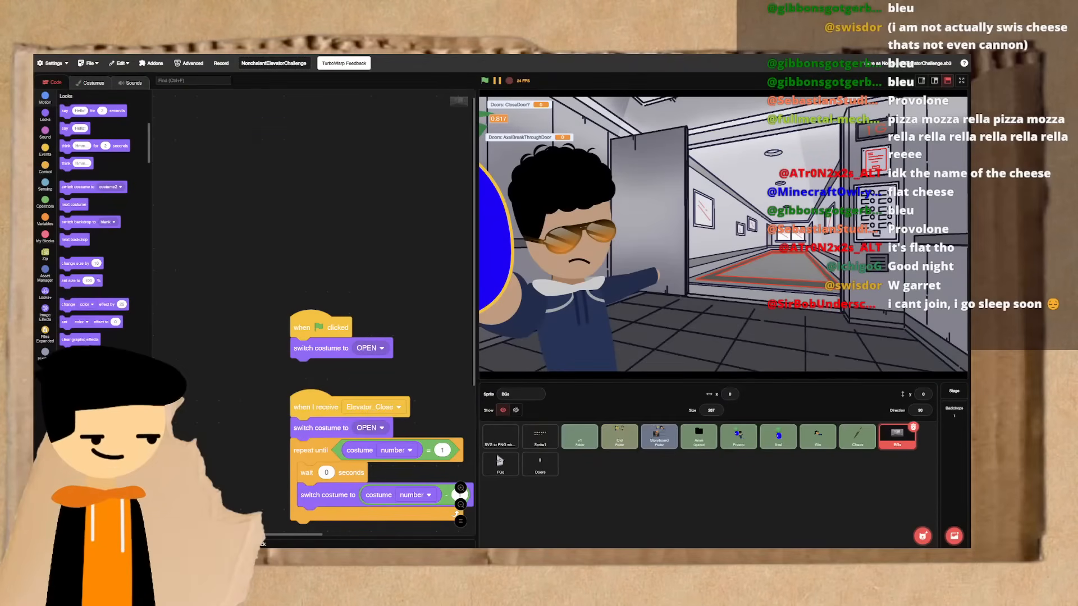
{"action": "left_click", "coordinate": [486, 81]}
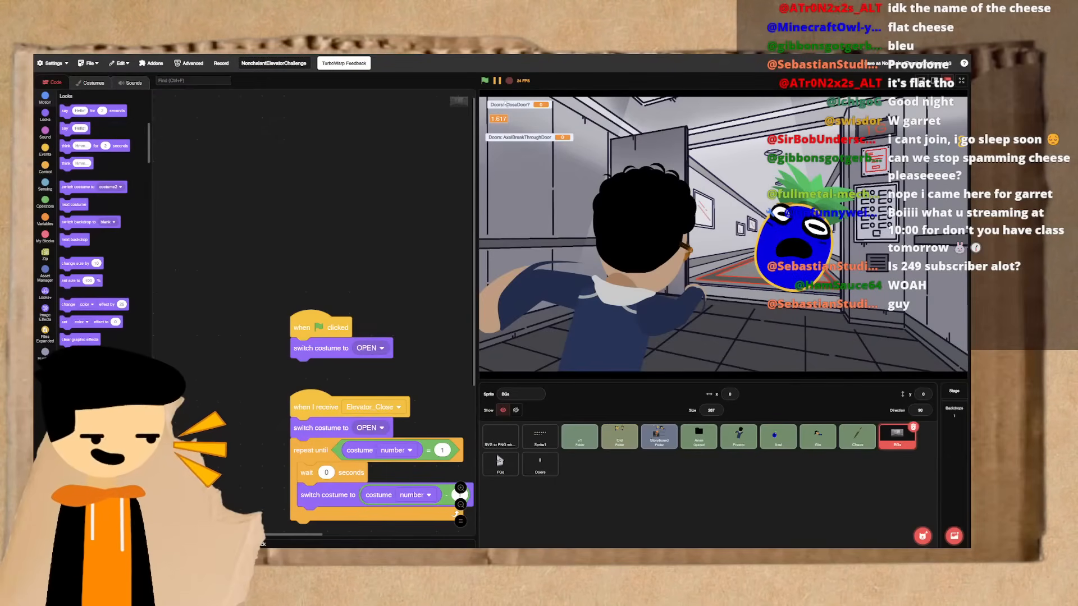
{"action": "left_click", "coordinate": [485, 81]}
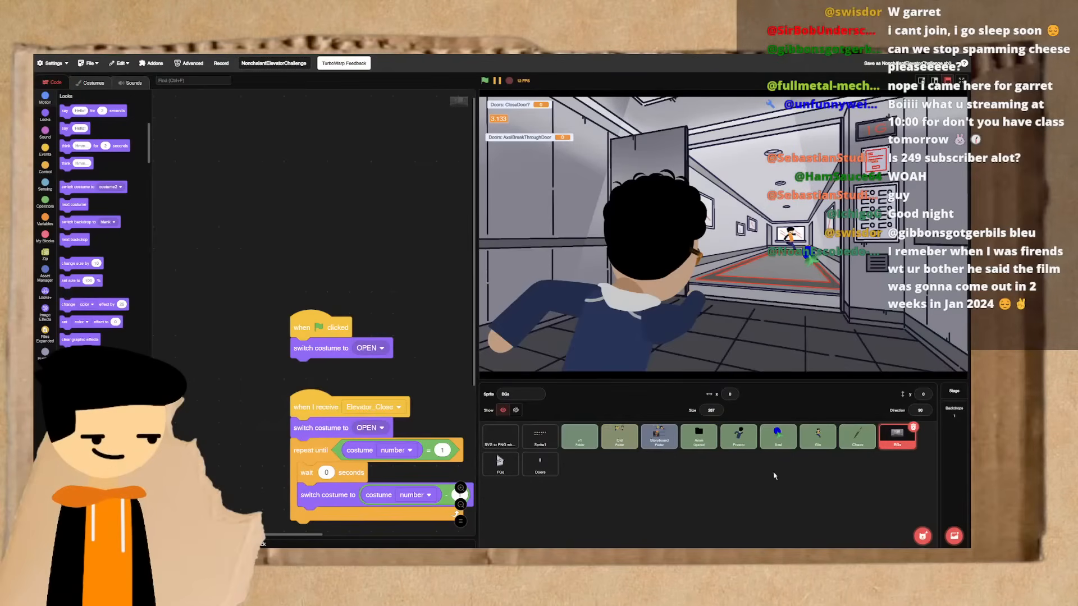
- Open the orange-hoodie character's costumes and select the v3//Run14 frame
{"action": "left_click", "coordinate": [811, 448]}
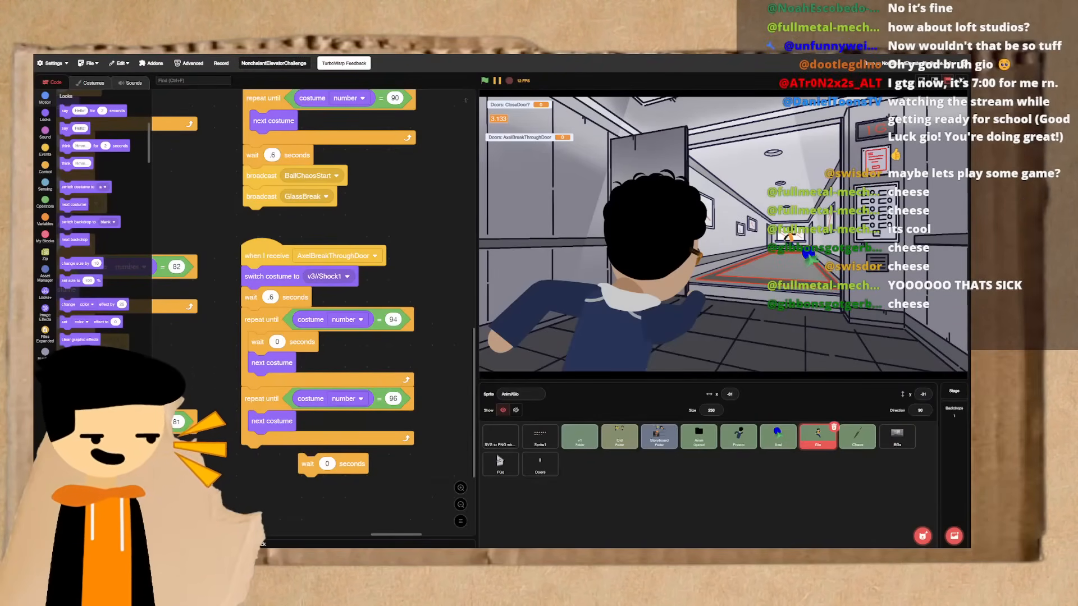
{"action": "left_click", "coordinate": [90, 81]}
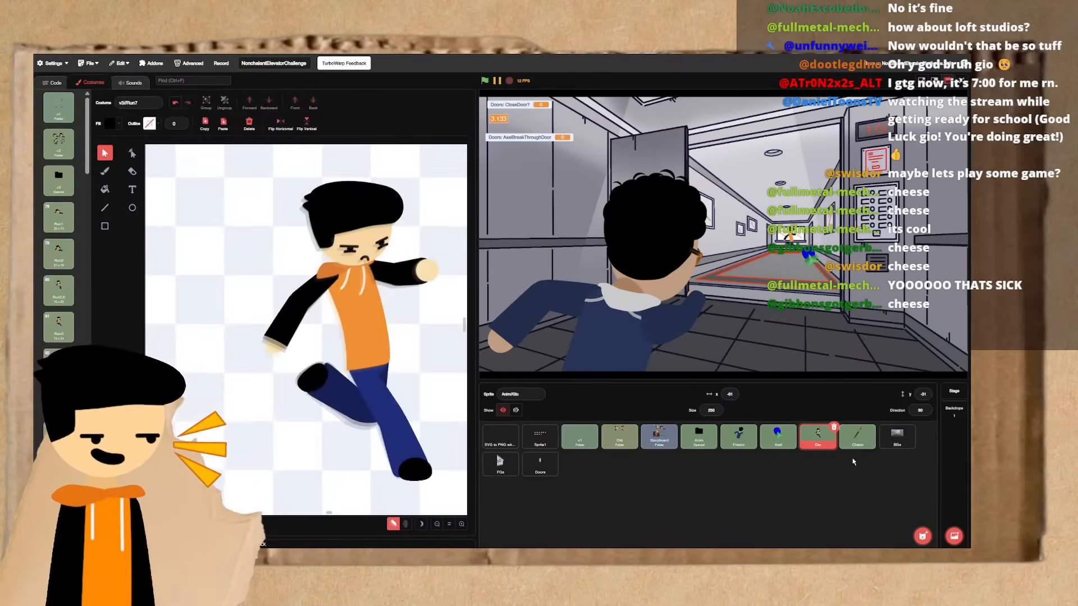
{"action": "scroll", "coordinate": [52, 304], "scroll_direction": "down", "scroll_amount": 15}
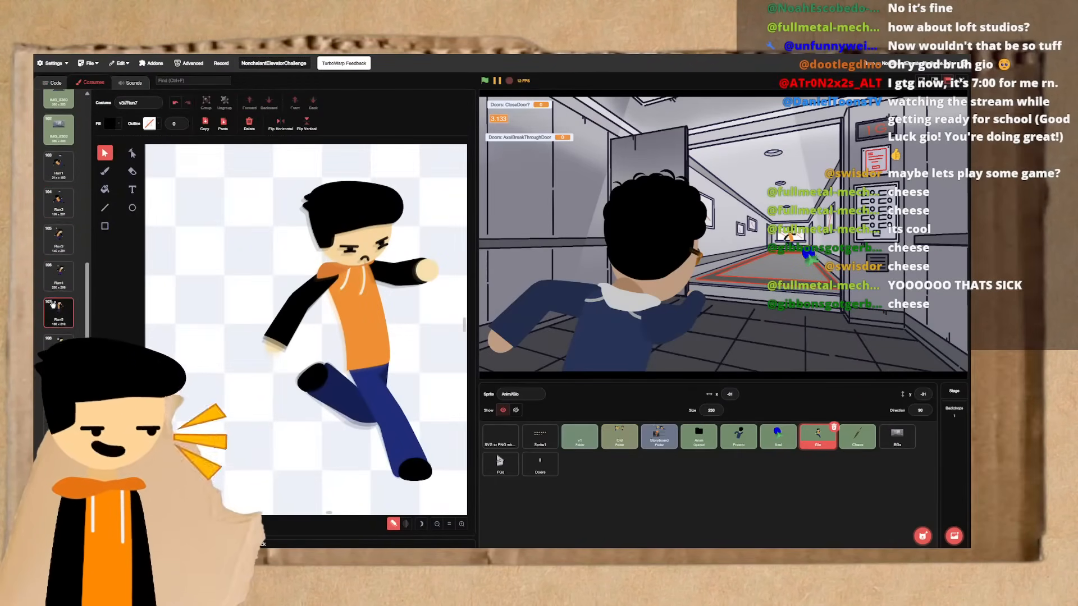
{"action": "scroll", "coordinate": [52, 304], "scroll_direction": "up", "scroll_amount": 5}
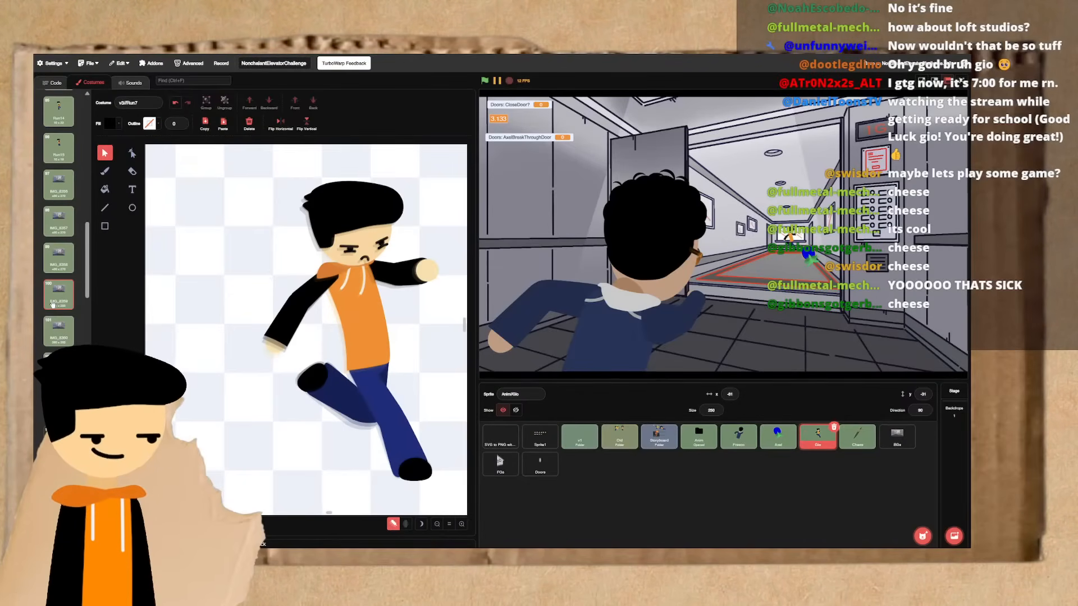
{"action": "scroll", "coordinate": [52, 304], "scroll_direction": "up", "scroll_amount": 4}
{"action": "left_click", "coordinate": [58, 309]}
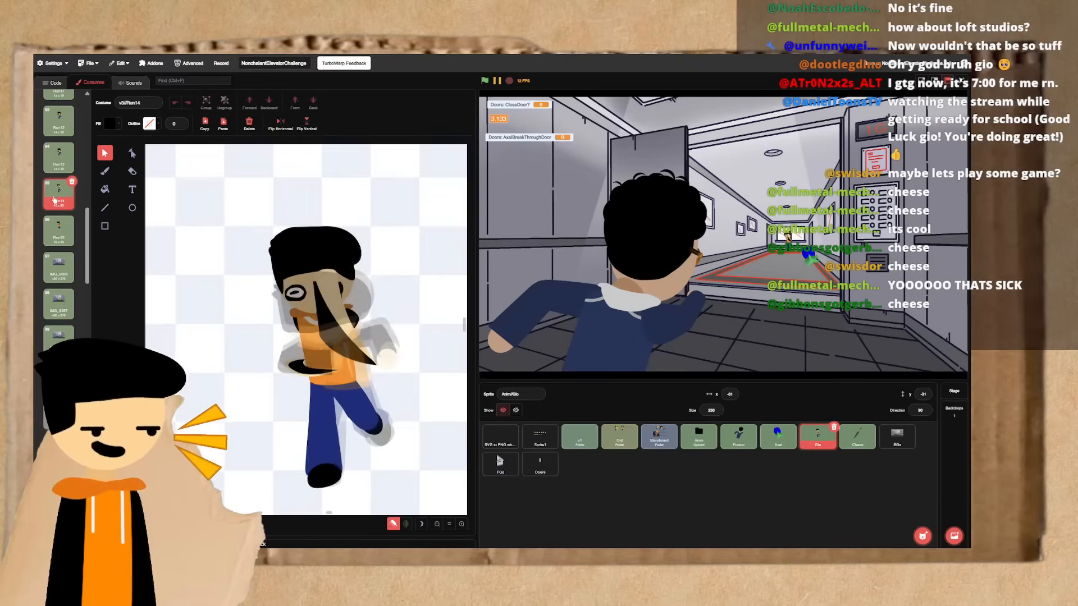
- Step back and forth through the running frames v3//Run13 to v3//Run15 to check the motion and the leg shapes
{"action": "key", "text": "Up"}
{"action": "key", "text": "Down"}
{"action": "key", "text": "Down"}
{"action": "key", "text": "Down"}
{"action": "key", "text": "Down"}
{"action": "key", "text": "Down"}
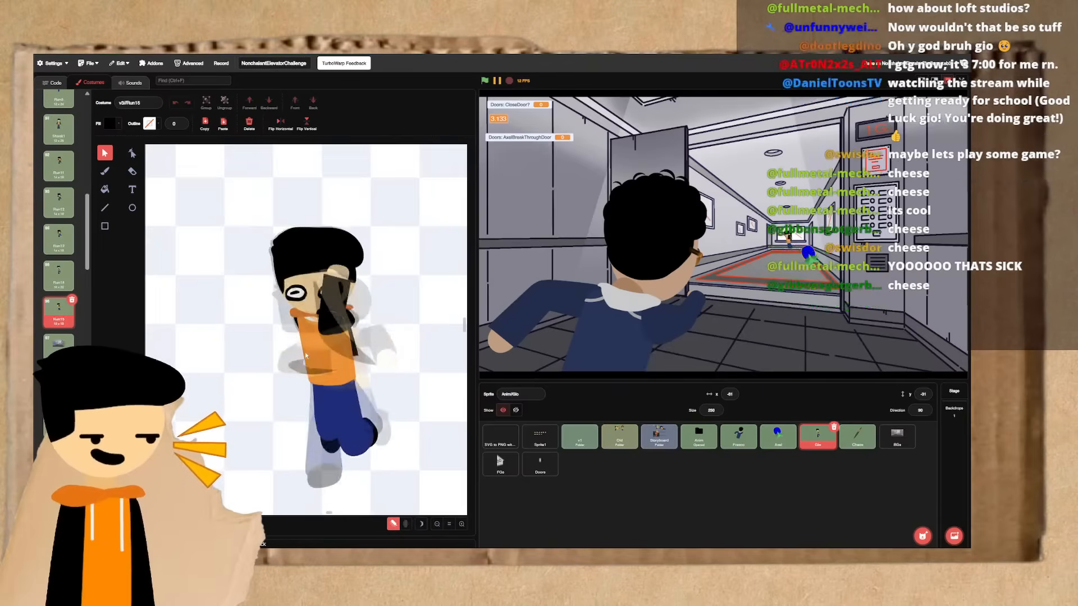
{"action": "key", "text": "Up"}
{"action": "key", "text": "Up"}
{"action": "key", "text": "Up"}
{"action": "key", "text": "Up"}
{"action": "key", "text": "Up"}
{"action": "key", "text": "Down"}
{"action": "key", "text": "Down"}
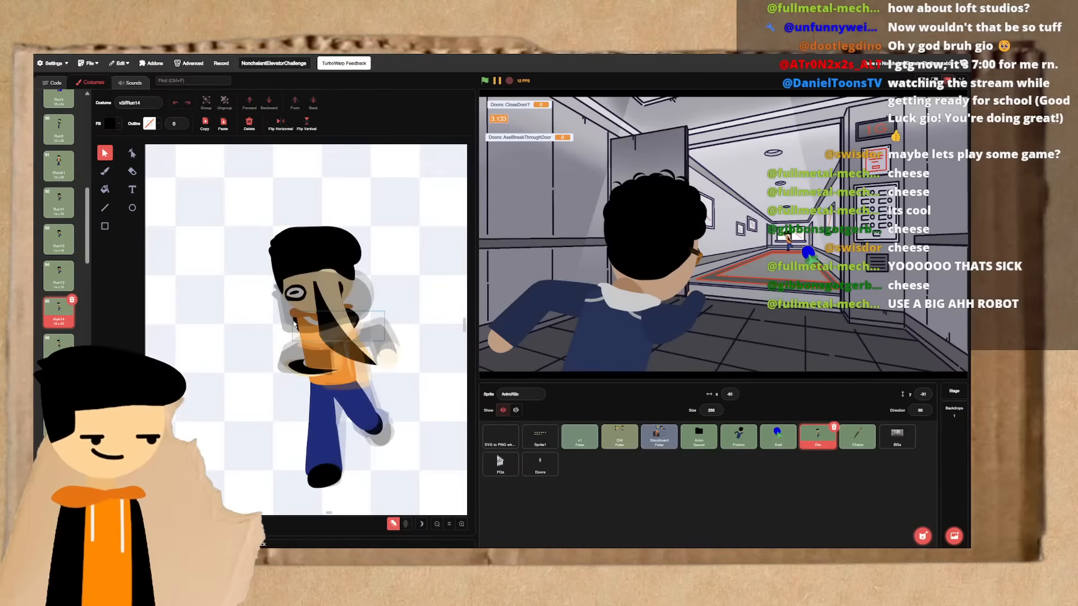
{"action": "scroll", "coordinate": [289, 280], "scroll_direction": "up", "scroll_amount": 3}
{"action": "key", "text": "Up"}
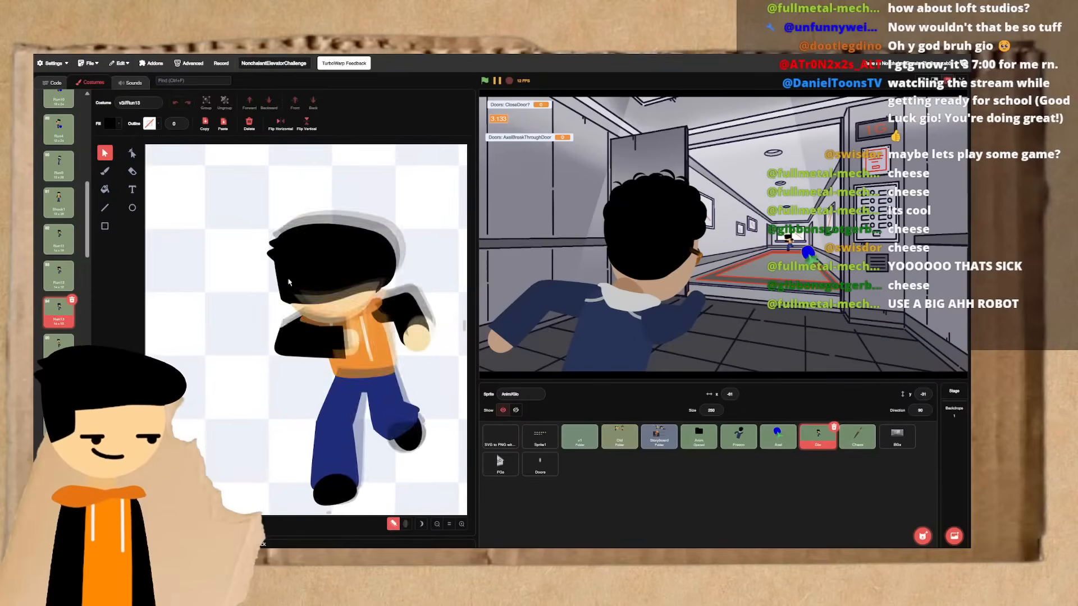
{"action": "key", "text": "Down"}
{"action": "key", "text": "Up"}
{"action": "key", "text": "Down"}
{"action": "key", "text": "Up"}
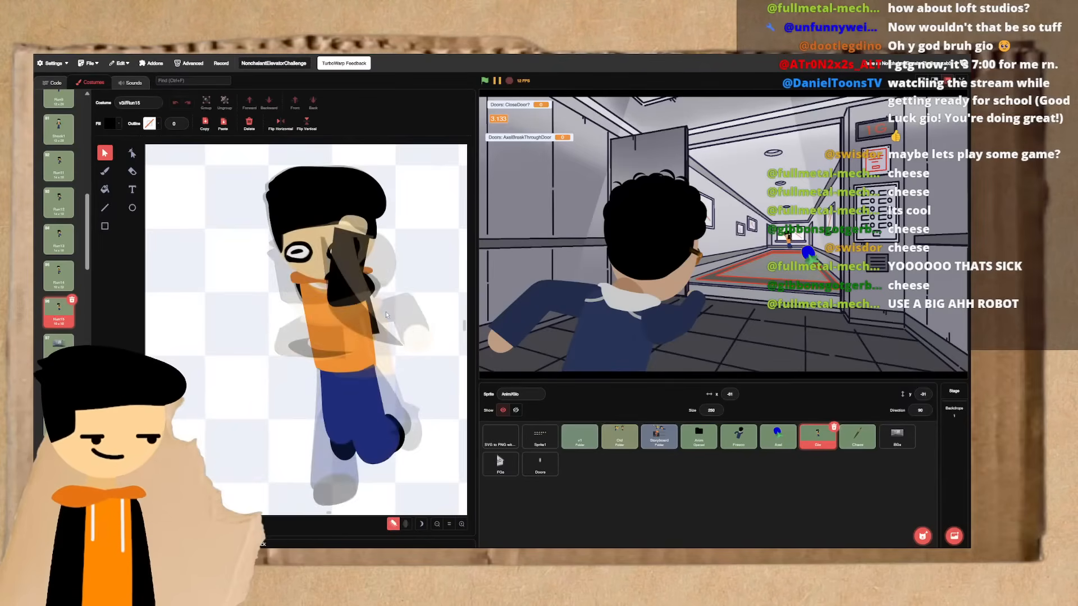
{"action": "key", "text": "Down"}
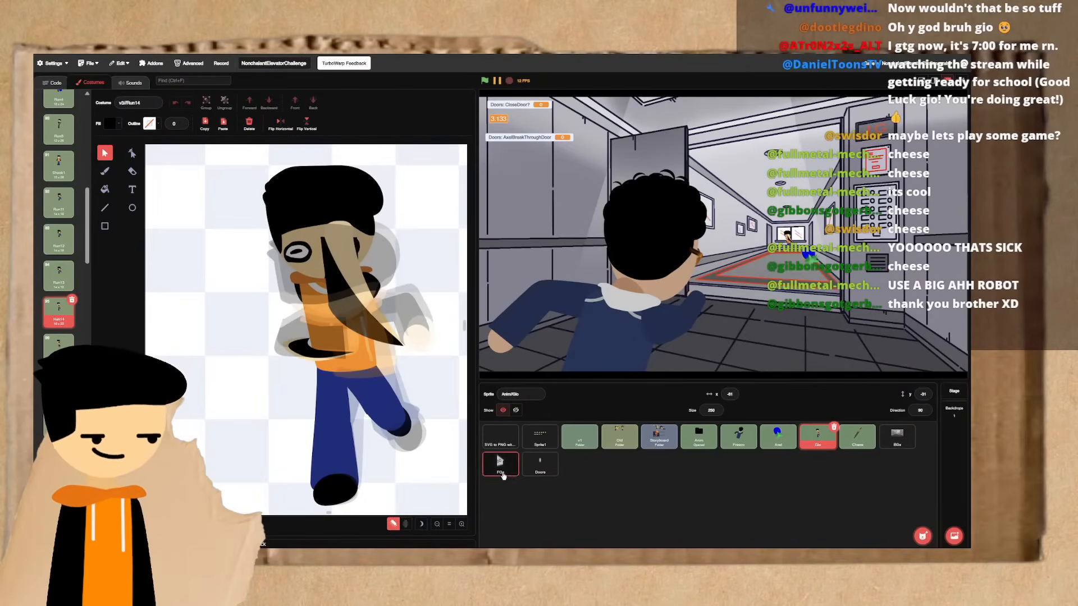
{"action": "left_click_drag", "start_coordinate": [427, 510], "coordinate": [433, 516]}
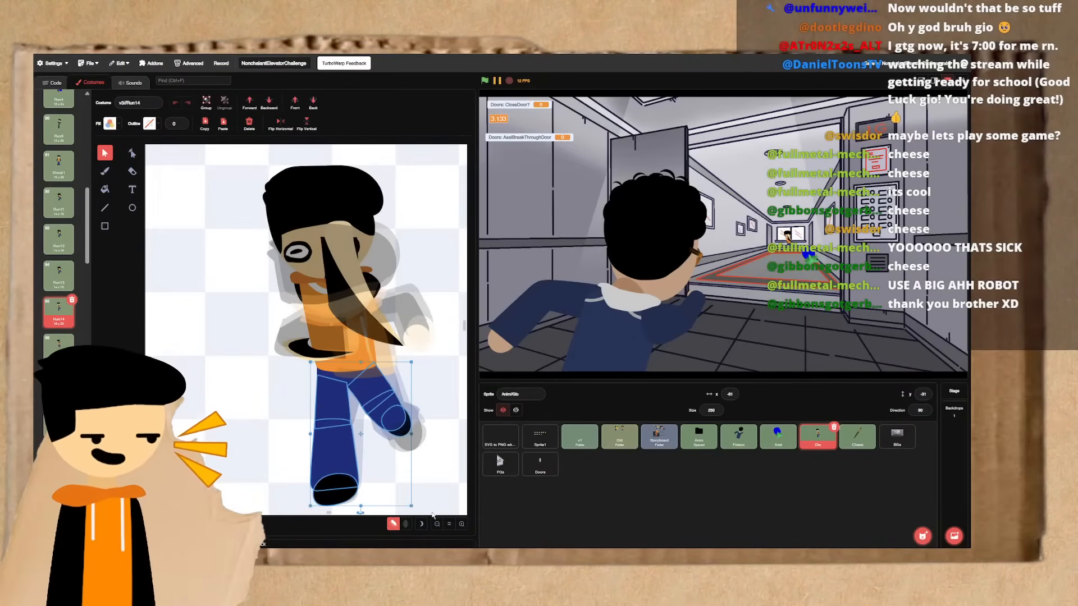
{"action": "left_click", "coordinate": [269, 459]}
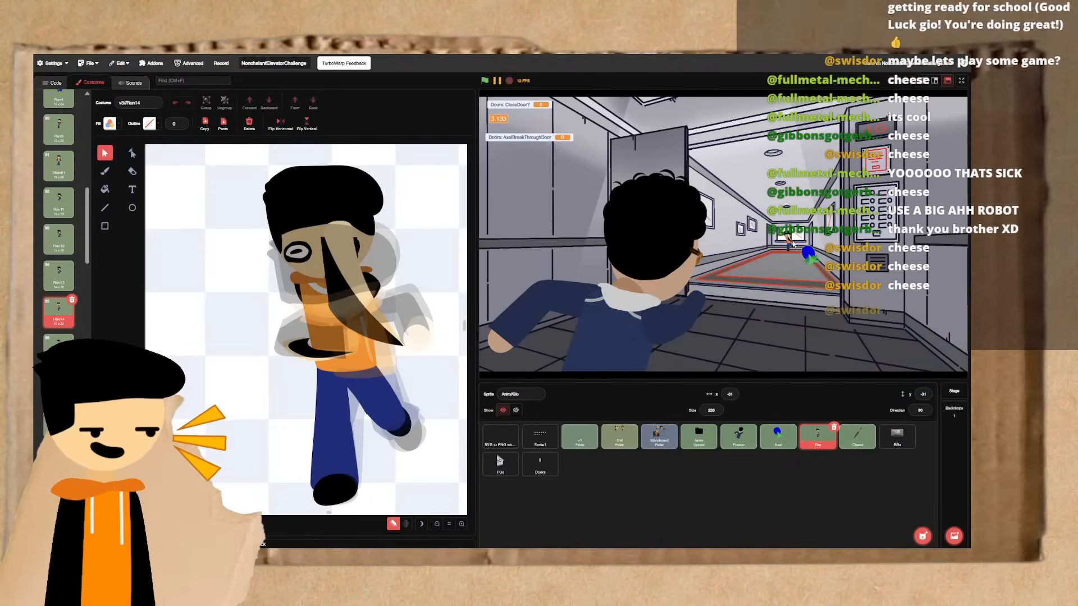
- Open the v2 costume folder and go through its running and dunking frames up to v2//Dunk4
{"action": "scroll", "coordinate": [43, 291], "scroll_direction": "up", "scroll_amount": 4}
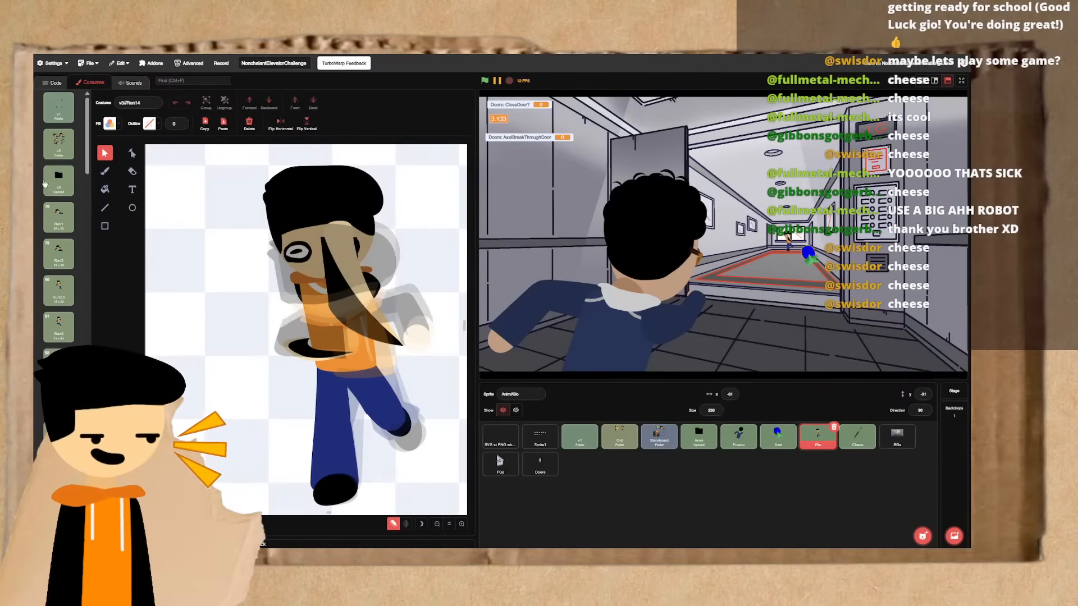
{"action": "left_click", "coordinate": [60, 188]}
{"action": "key", "text": "ctrl+Right"}
{"action": "key", "text": "ctrl+Right"}
{"action": "key", "text": "ctrl+Right"}
{"action": "key", "text": "ctrl+Right"}
{"action": "key", "text": "ctrl+Right"}
{"action": "key", "text": "ctrl+Right"}
{"action": "key", "text": "ctrl+Right"}
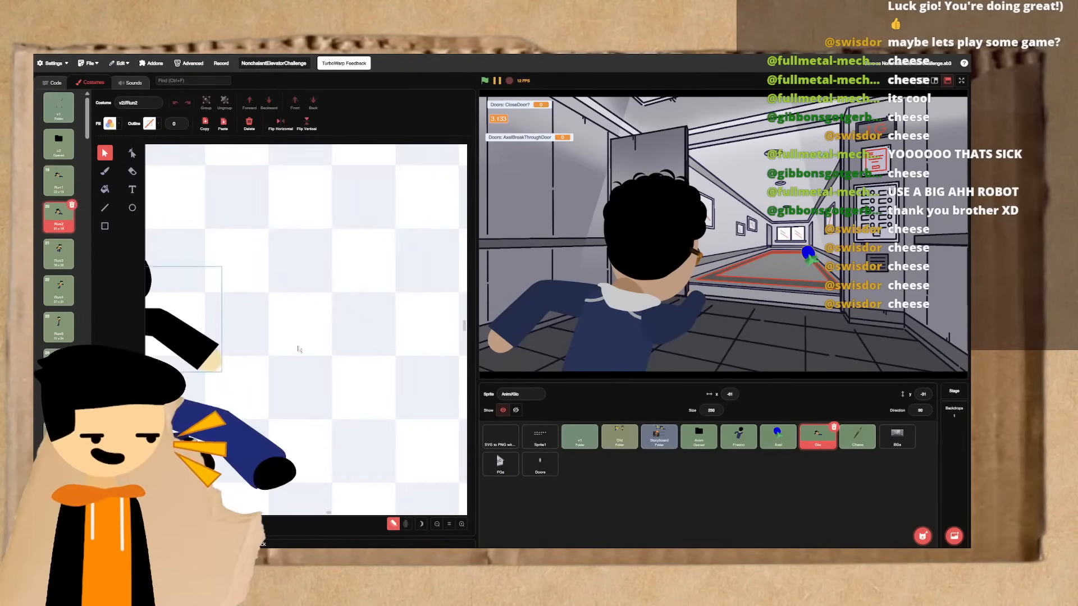
{"action": "key", "text": "ctrl+Right"}
{"action": "key", "text": "ctrl+Right"}
{"action": "key", "text": "ctrl+Right"}
{"action": "key", "text": "ctrl+Right"}
{"action": "key", "text": "ctrl+Right"}
{"action": "key", "text": "ctrl+Right"}
{"action": "key", "text": "ctrl+Right"}
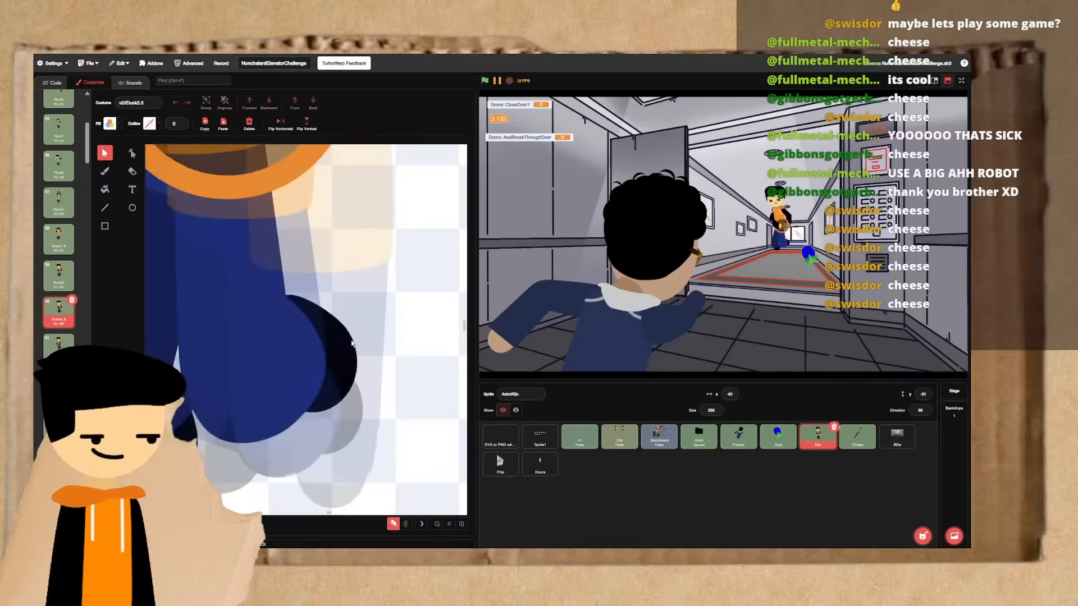
{"action": "left_click", "coordinate": [449, 524]}
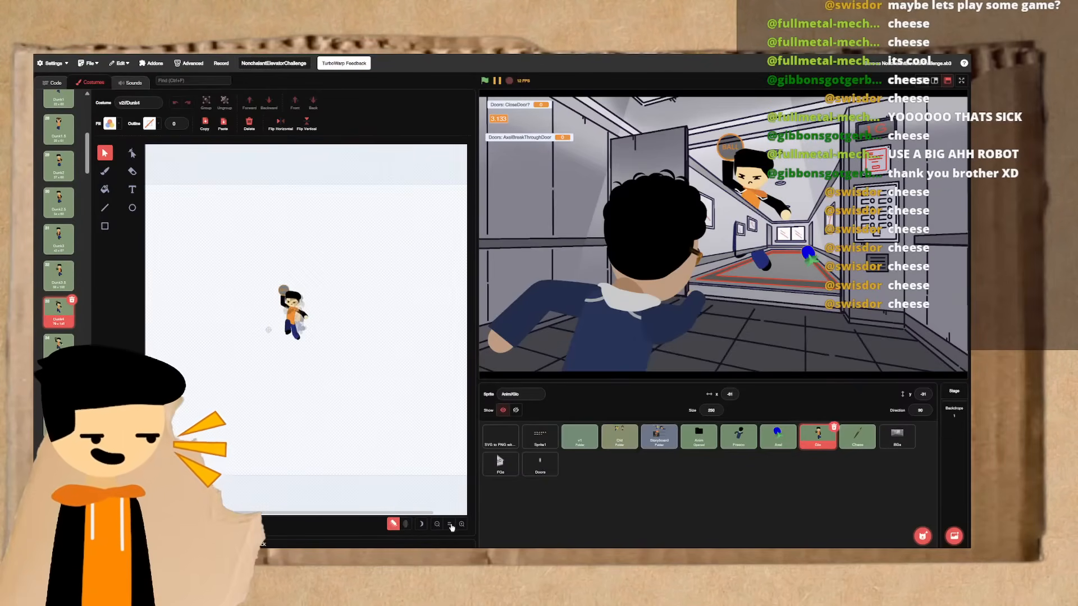
{"action": "left_click", "coordinate": [461, 524]}
{"action": "left_click", "coordinate": [461, 524]}
{"action": "left_click", "coordinate": [462, 524]}
{"action": "left_click", "coordinate": [461, 524]}
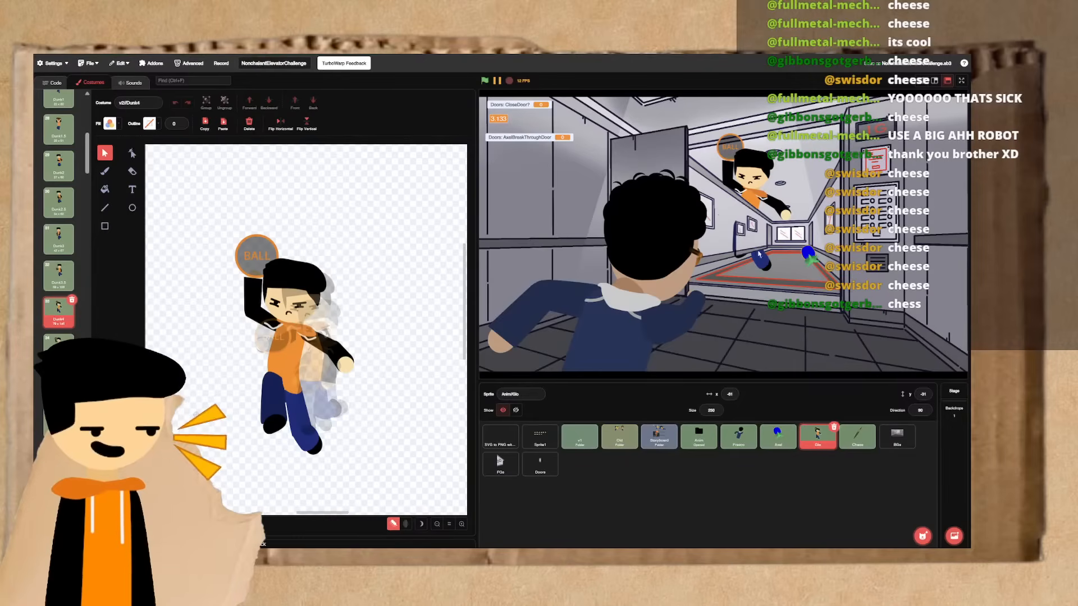
- Compare the v2//Dunk4 frame with its neighbouring dunk frames, ending on v2//Dunk3.5
{"action": "left_click", "coordinate": [713, 413]}
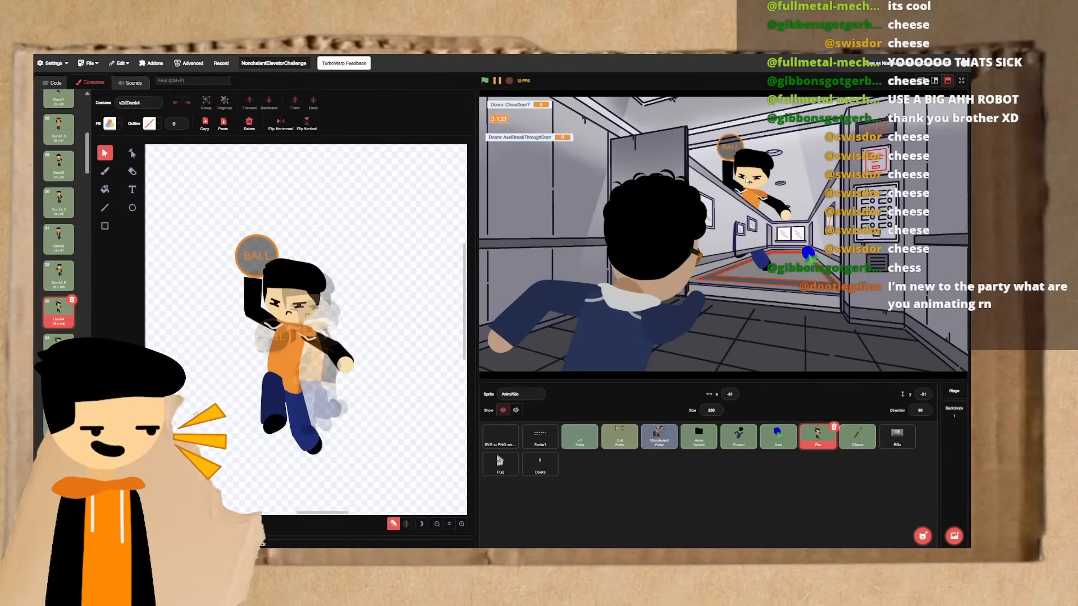
{"action": "key", "text": "Left"}
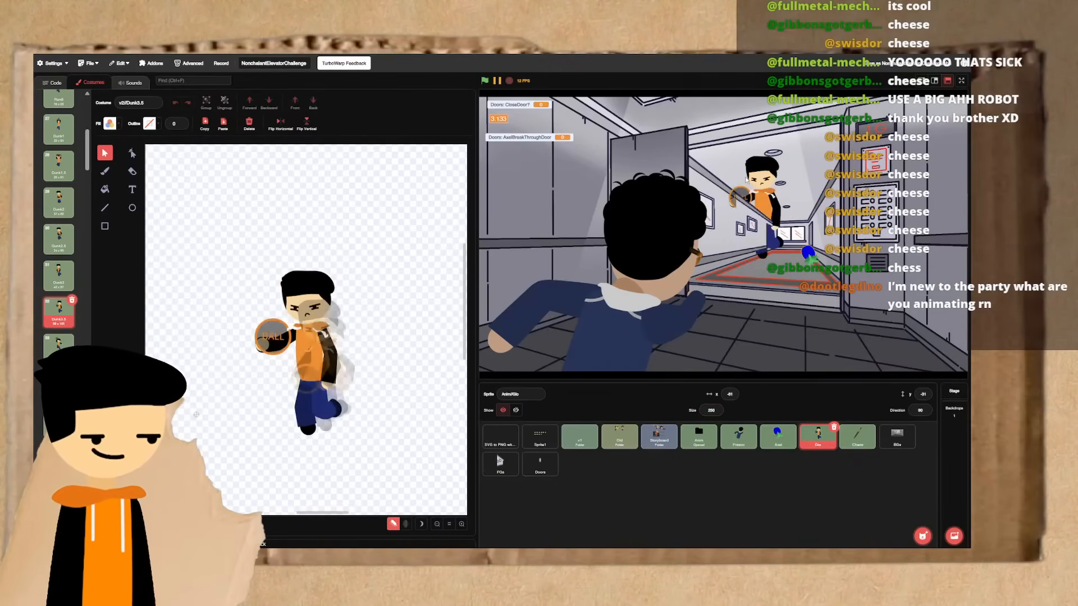
{"action": "key", "text": "Right"}
{"action": "key", "text": "Right"}
{"action": "key", "text": "Left"}
{"action": "key", "text": "Left"}
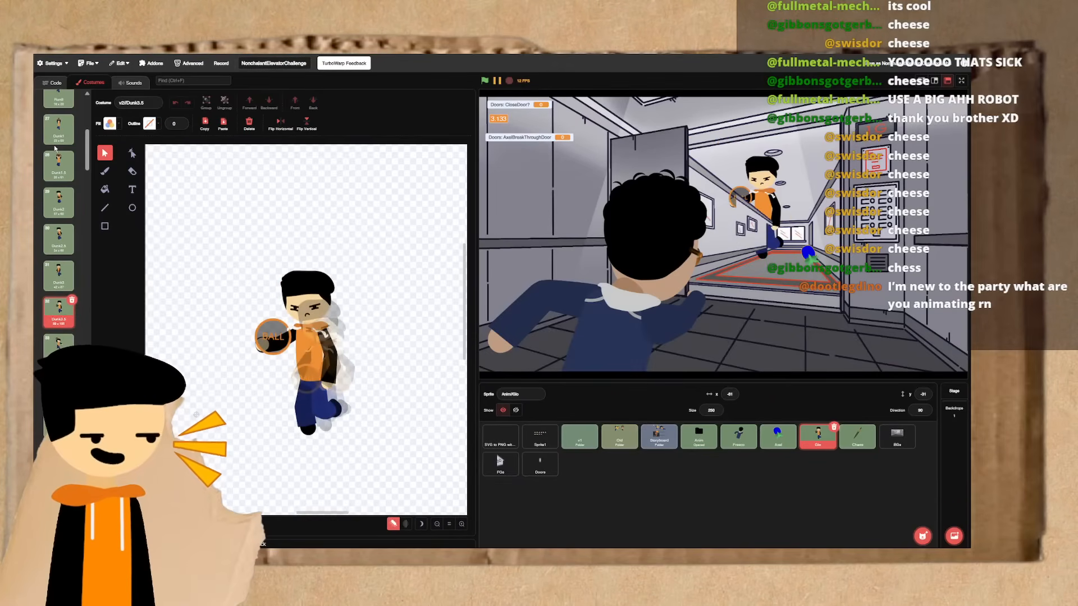
- Return to the v3//Run14 costume of the orange-hoodie character for a closer look
{"action": "scroll", "coordinate": [57, 149], "scroll_direction": "up", "scroll_amount": 5}
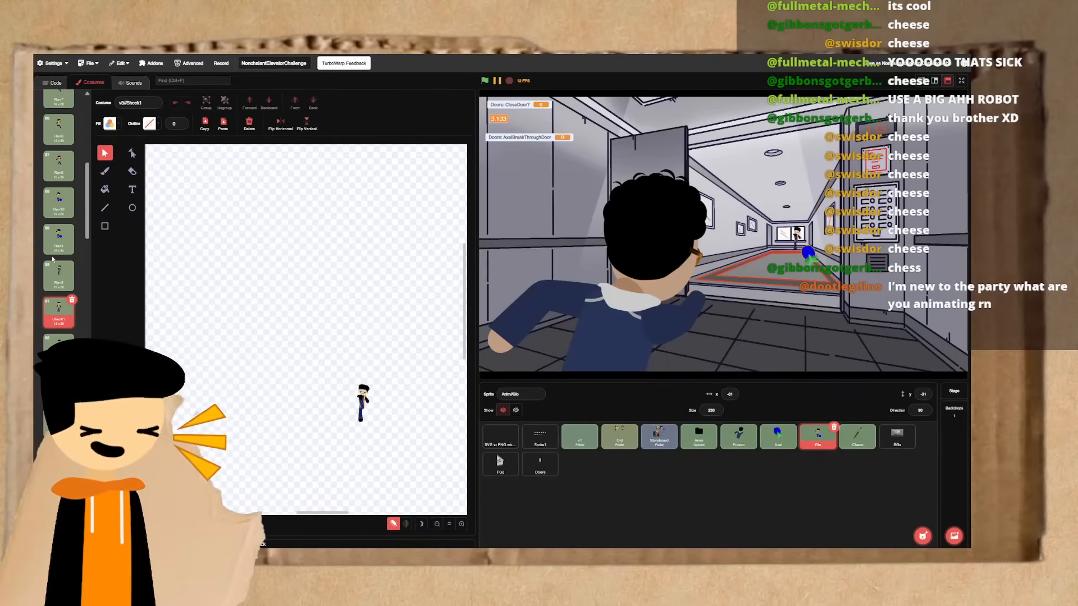
{"action": "left_click", "coordinate": [461, 524]}
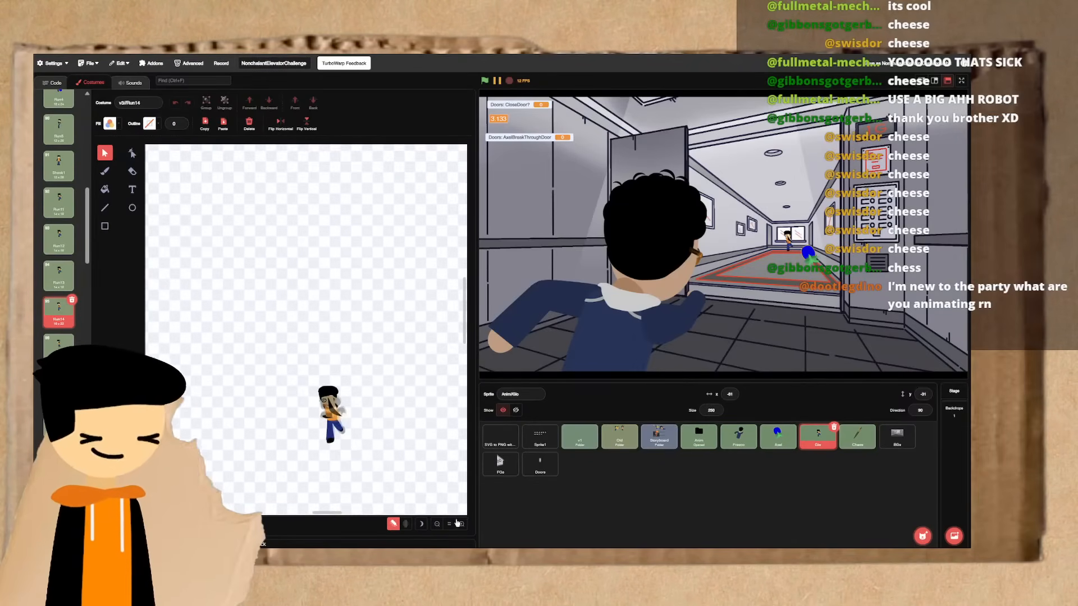
{"action": "left_click", "coordinate": [462, 524]}
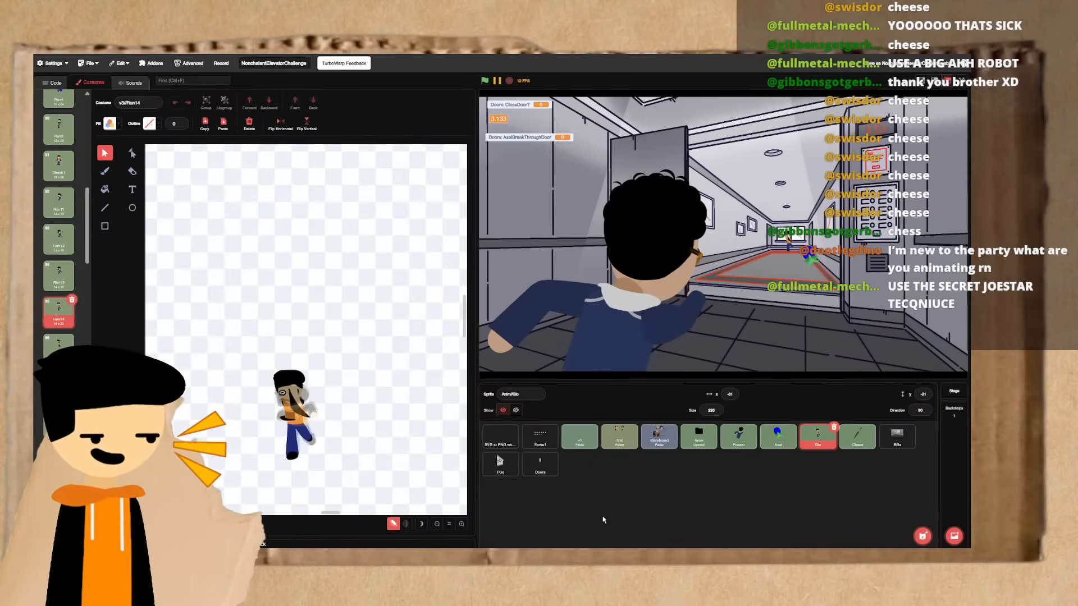
- Open the scripts of the Doors sprite to examine its door-closing and AxelBreakThroughDoor code
{"action": "left_click", "coordinate": [538, 472]}
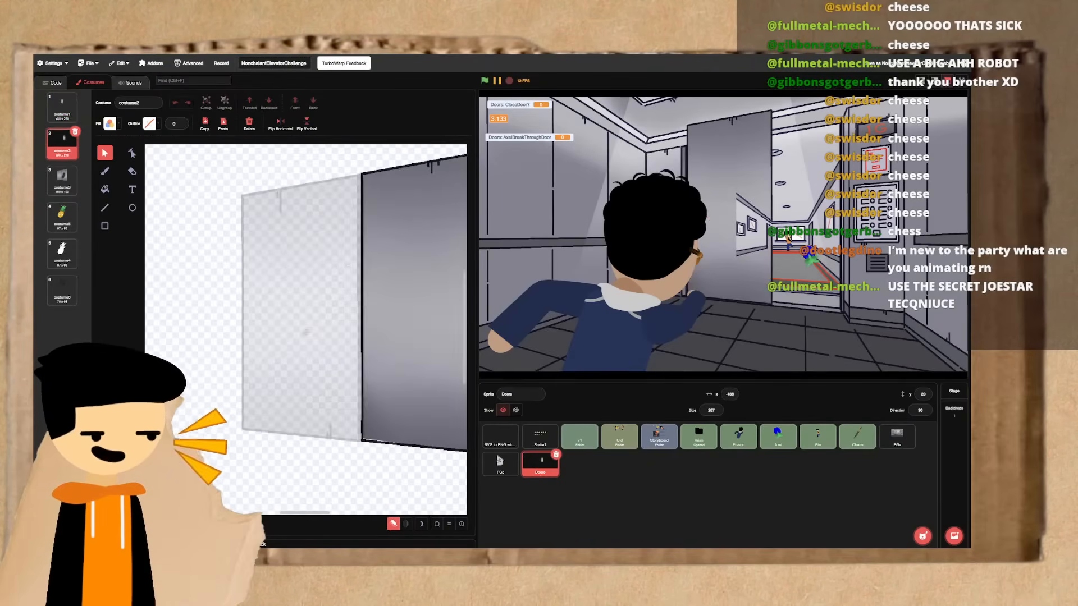
{"action": "left_click", "coordinate": [52, 83]}
{"action": "scroll", "coordinate": [205, 145], "scroll_direction": "up", "scroll_amount": 5}
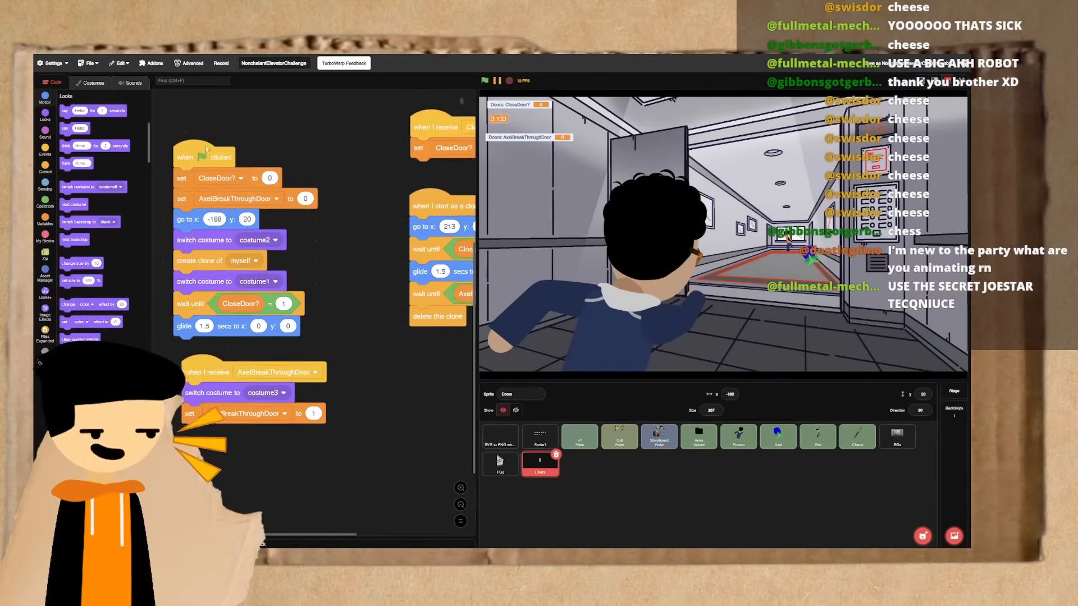
- Run the Doors sprite's door-closing script and its AxelBreakThroughDoor script to watch both door actions on the stage
{"action": "left_click", "coordinate": [208, 253]}
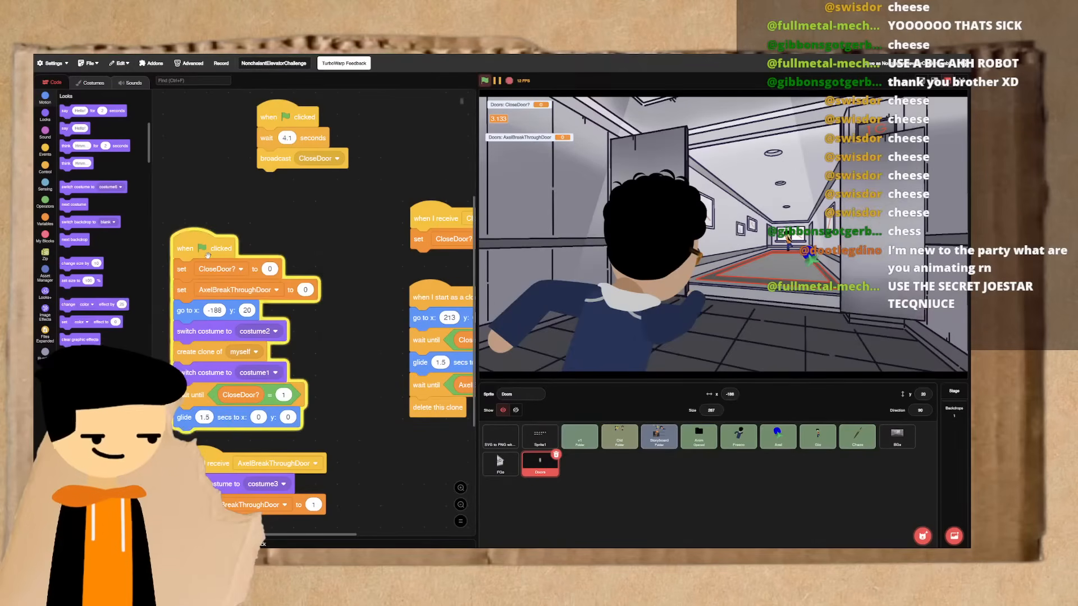
{"action": "left_click", "coordinate": [269, 158]}
{"action": "scroll", "coordinate": [314, 249], "scroll_direction": "down", "scroll_amount": 3}
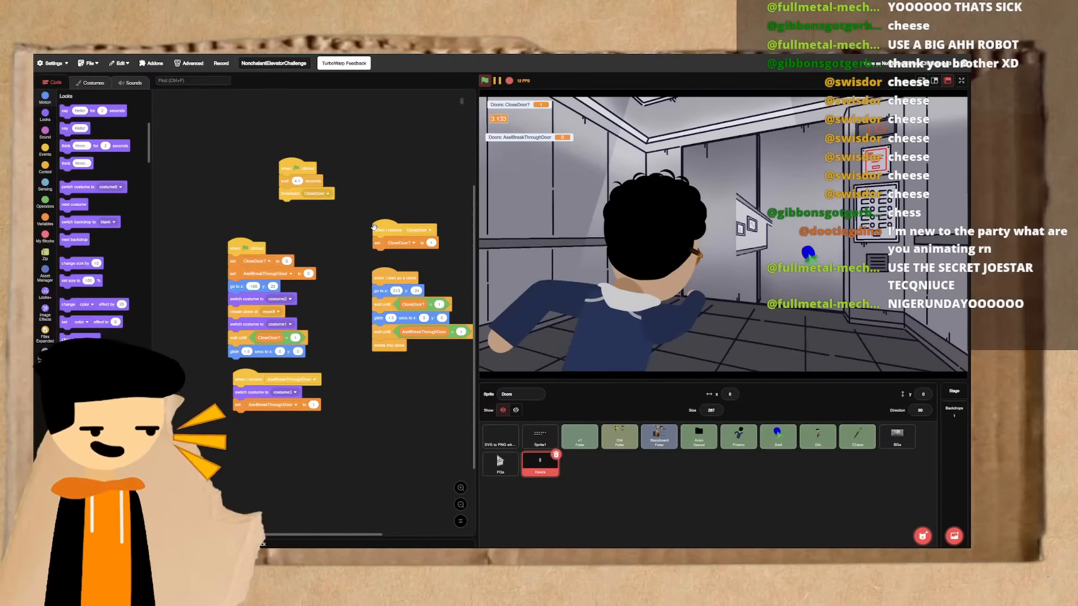
{"action": "left_click", "coordinate": [245, 379]}
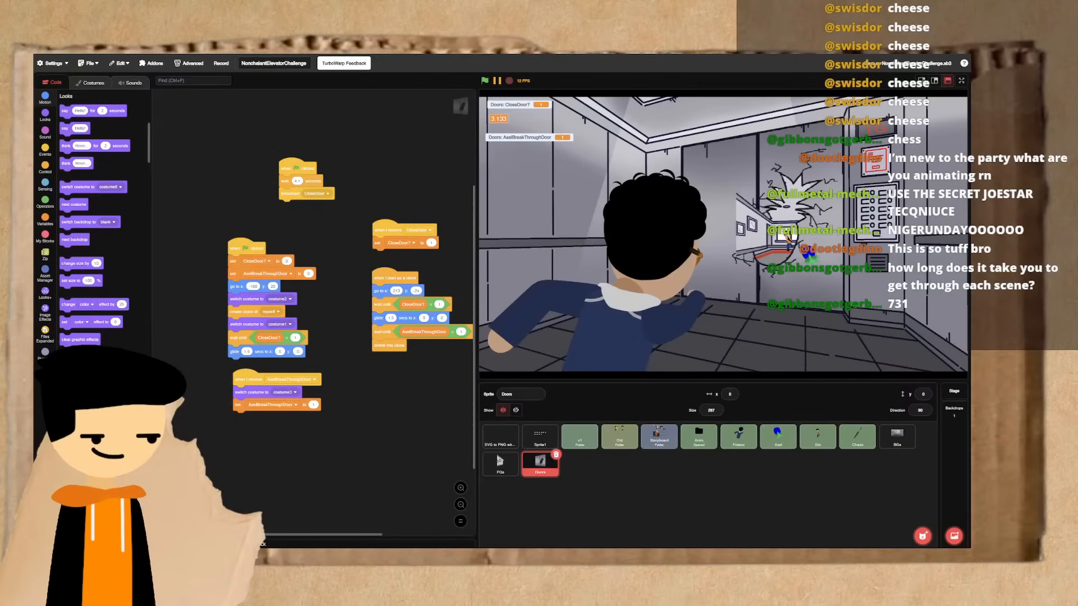
- Open the costumes of the curly-haired character with sunglasses and compare the throwing frames around Throw18, ending on Throw20
{"action": "left_click", "coordinate": [738, 436]}
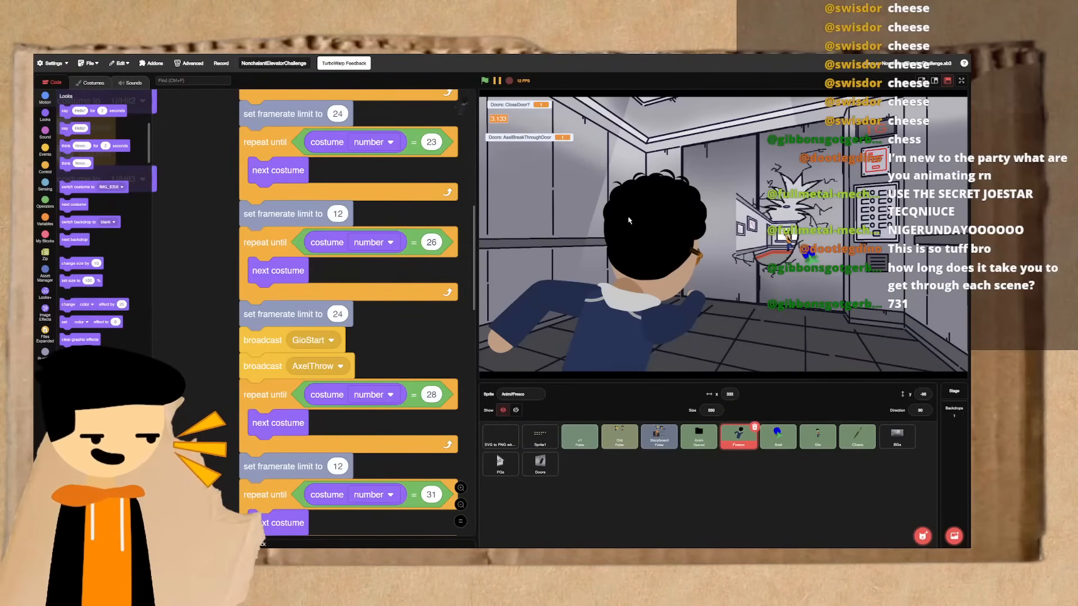
{"action": "left_click", "coordinate": [84, 85]}
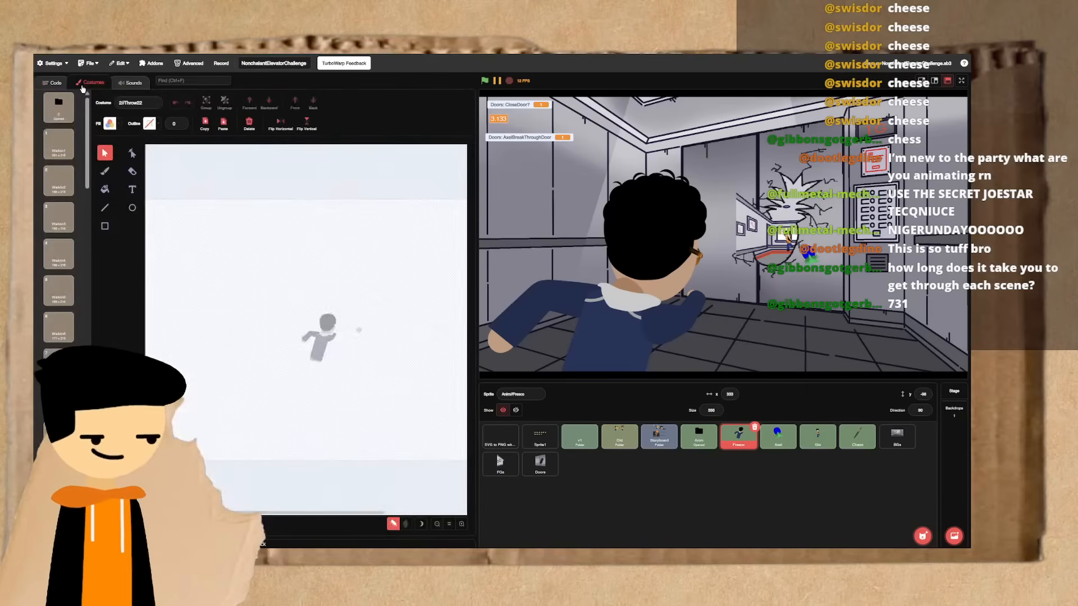
{"action": "key", "text": "Up"}
{"action": "key", "text": "Up"}
{"action": "key", "text": "Up"}
{"action": "key", "text": "Up"}
{"action": "key", "text": "Up"}
{"action": "key", "text": "Up"}
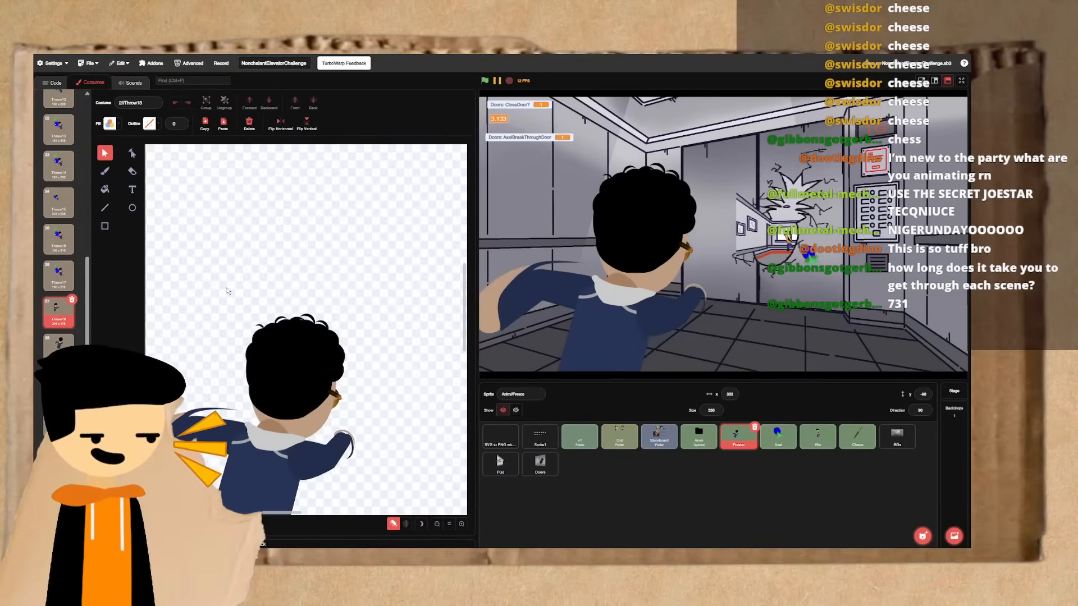
{"action": "key", "text": "Down"}
{"action": "key", "text": "Down"}
{"action": "key", "text": "Down"}
{"action": "key", "text": "Down"}
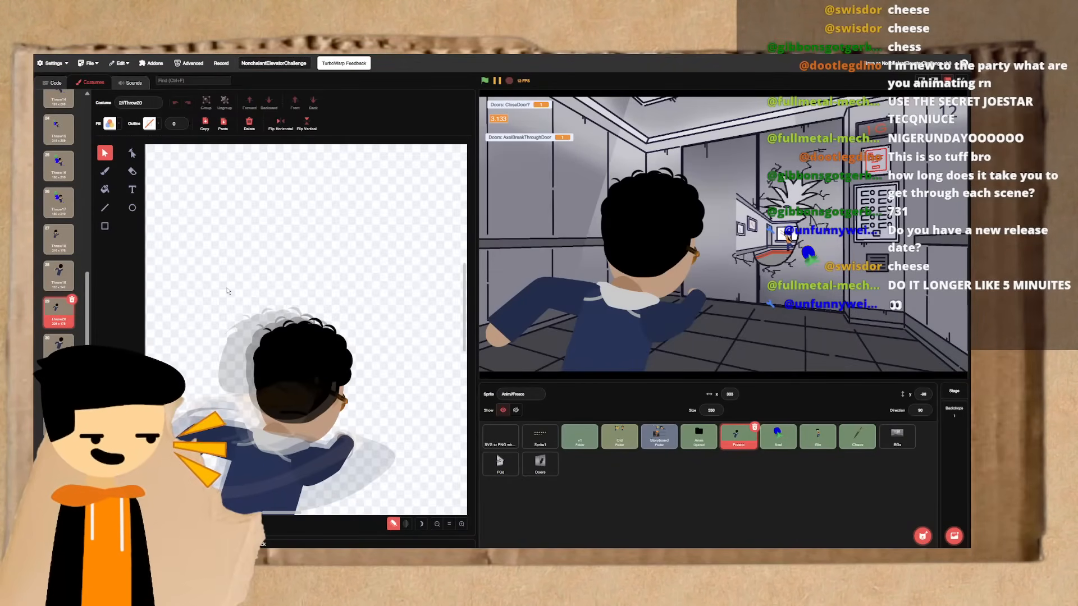
- Go back through the throwing frames to Throw12 and play them forward to Throw21 to review the throw's motion
{"action": "key", "text": "ctrl+Left"}
{"action": "key", "text": "ctrl+Left"}
{"action": "key", "text": "ctrl+Left"}
{"action": "key", "text": "ctrl+Left"}
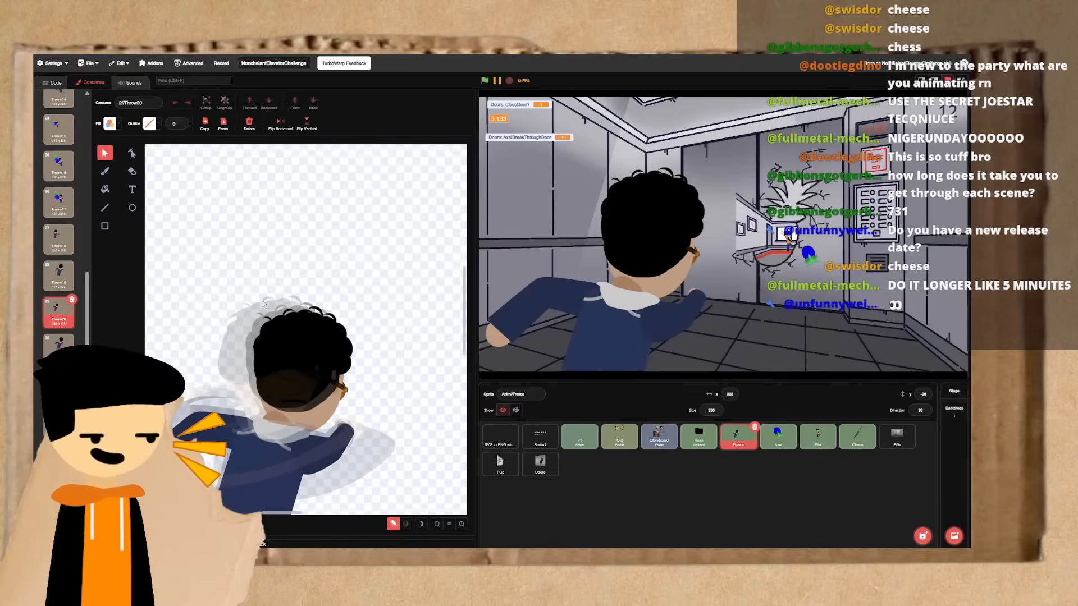
{"action": "key", "text": "ctrl+Left"}
{"action": "key", "text": "ctrl+Left"}
{"action": "key", "text": "ctrl+Left"}
{"action": "key", "text": "ctrl+Left"}
{"action": "key", "text": "ctrl+Left"}
{"action": "key", "text": "ctrl+Left"}
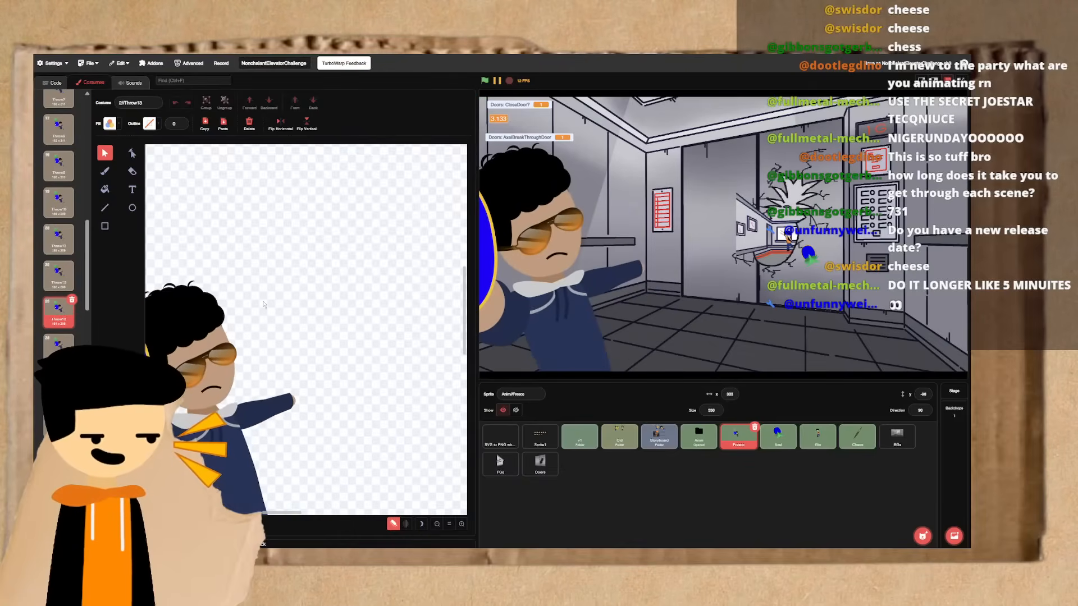
{"action": "key", "text": "ctrl+Right"}
{"action": "key", "text": "ctrl+Right"}
{"action": "key", "text": "ctrl+Right"}
{"action": "key", "text": "ctrl+Right"}
{"action": "key", "text": "ctrl+Right"}
{"action": "key", "text": "ctrl+Right"}
{"action": "key", "text": "ctrl+Right"}
{"action": "key", "text": "ctrl+Right"}
{"action": "key", "text": "ctrl+Right"}
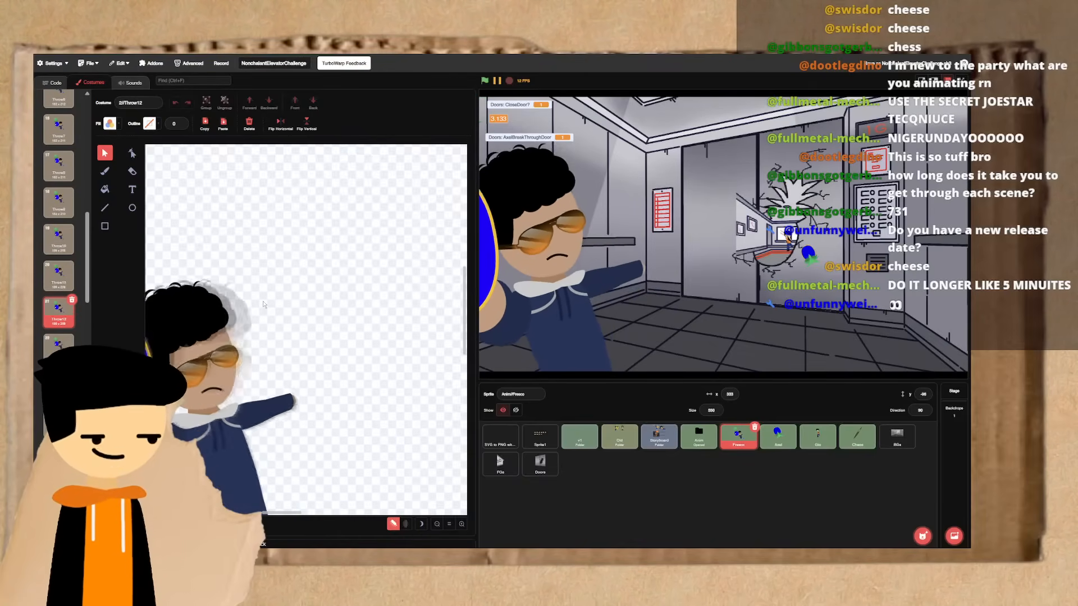
{"action": "key", "text": "ctrl+Right"}
{"action": "key", "text": "ctrl+Right"}
{"action": "key", "text": "ctrl+Right"}
{"action": "key", "text": "ctrl+Right"}
{"action": "key", "text": "ctrl+Right"}
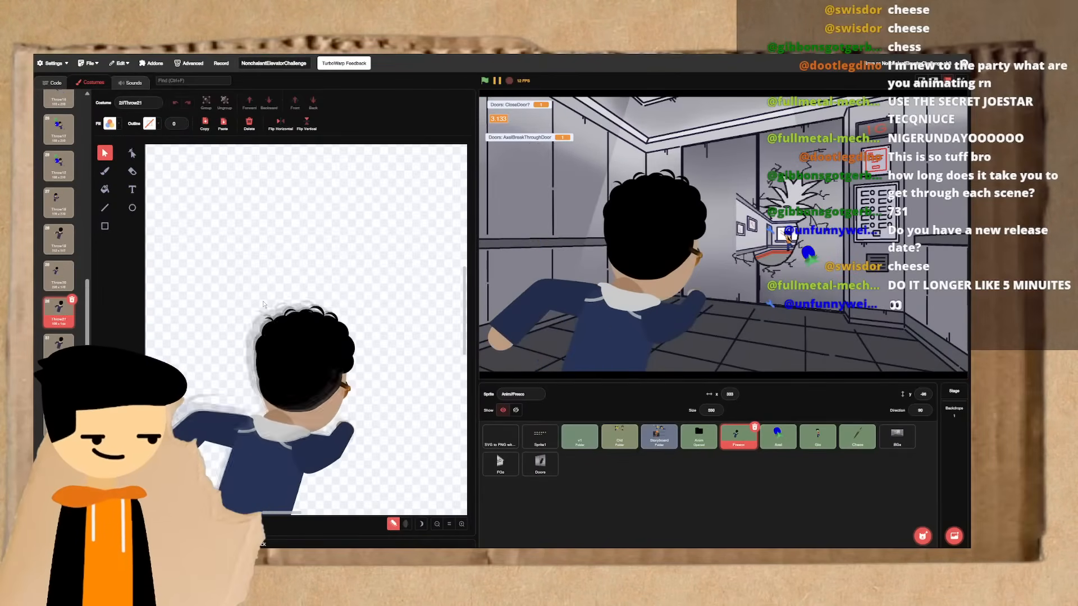
- Continue frame by frame through the BallsCrushed costumes up to the empty BallsCrushed10 frame
{"action": "key", "text": "ctrl+Right"}
{"action": "key", "text": "ctrl+Right"}
{"action": "key", "text": "ctrl+Right"}
{"action": "key", "text": "ctrl+Right"}
{"action": "key", "text": "ctrl+Right"}
{"action": "key", "text": "ctrl+Right"}
{"action": "key", "text": "ctrl+Right"}
{"action": "key", "text": "ctrl+Right"}
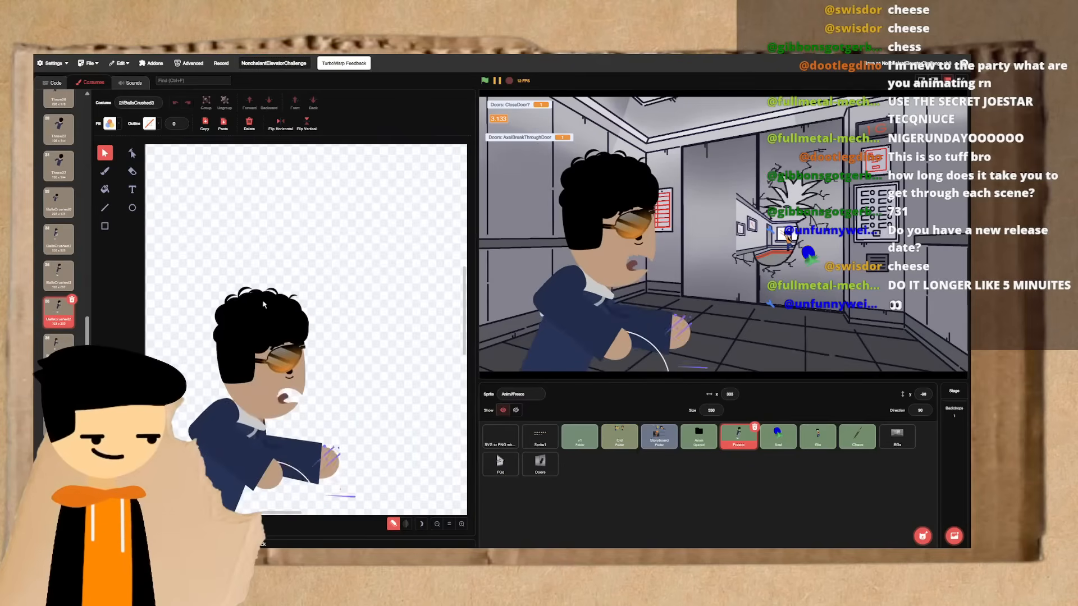
{"action": "key", "text": "ctrl+Right"}
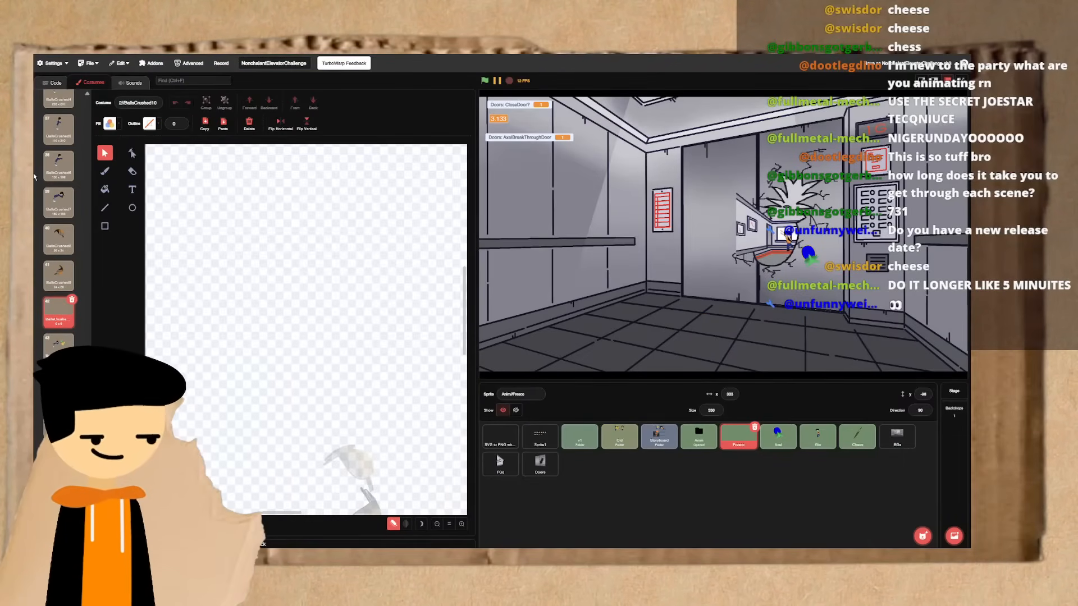
- Return to the first walking frame, Walkin1, and look into the costume folders at the start of the list
{"action": "scroll", "coordinate": [44, 212], "scroll_direction": "up", "scroll_amount": 15}
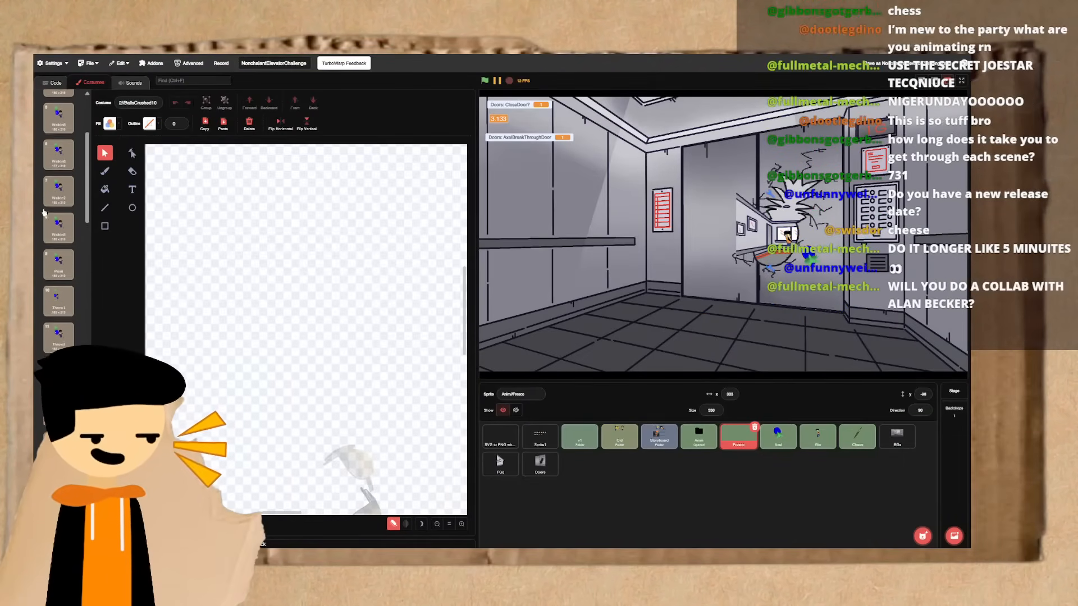
{"action": "scroll", "coordinate": [44, 213], "scroll_direction": "up", "scroll_amount": 5}
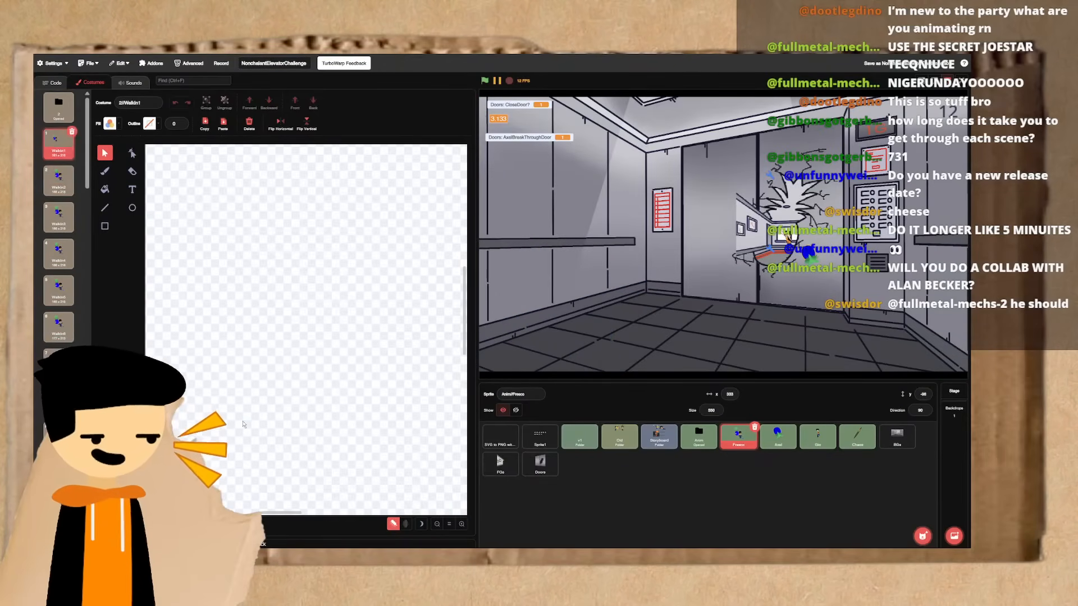
{"action": "left_click", "coordinate": [57, 155]}
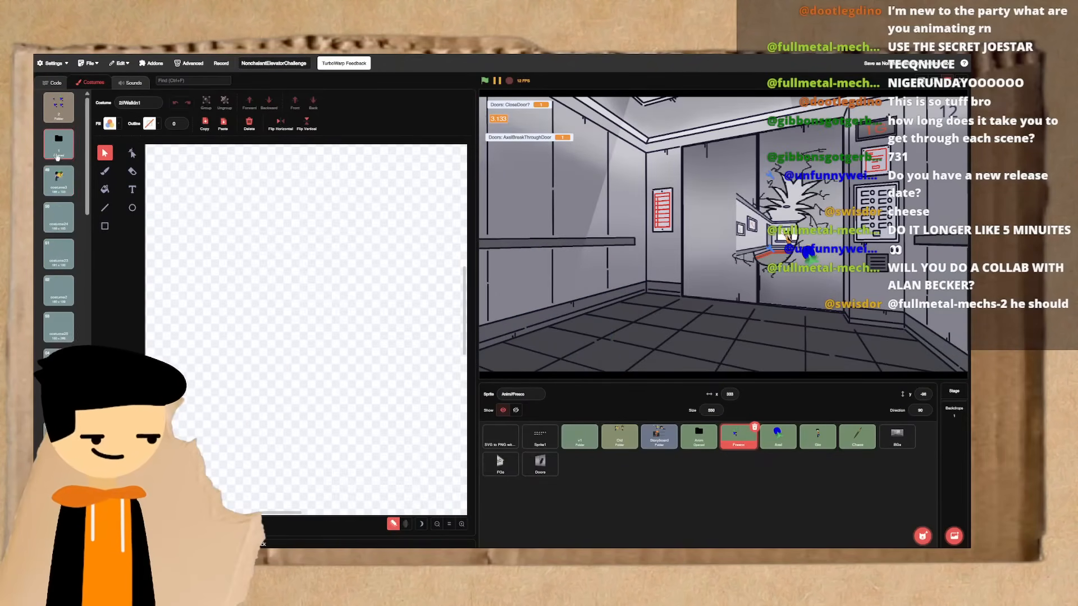
{"action": "left_click", "coordinate": [58, 179]}
{"action": "left_click", "coordinate": [57, 147]}
{"action": "left_click", "coordinate": [58, 114]}
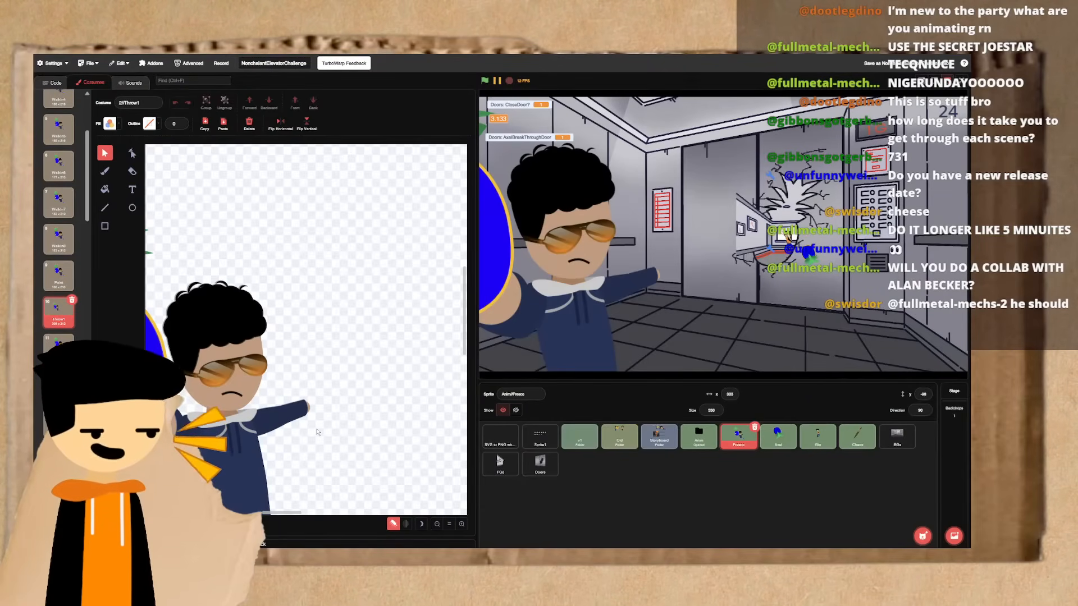
- Review the throwing sequence from Throw1 through Throw21 and on into the first BallsCrushed frames
{"action": "left_click", "coordinate": [300, 410]}
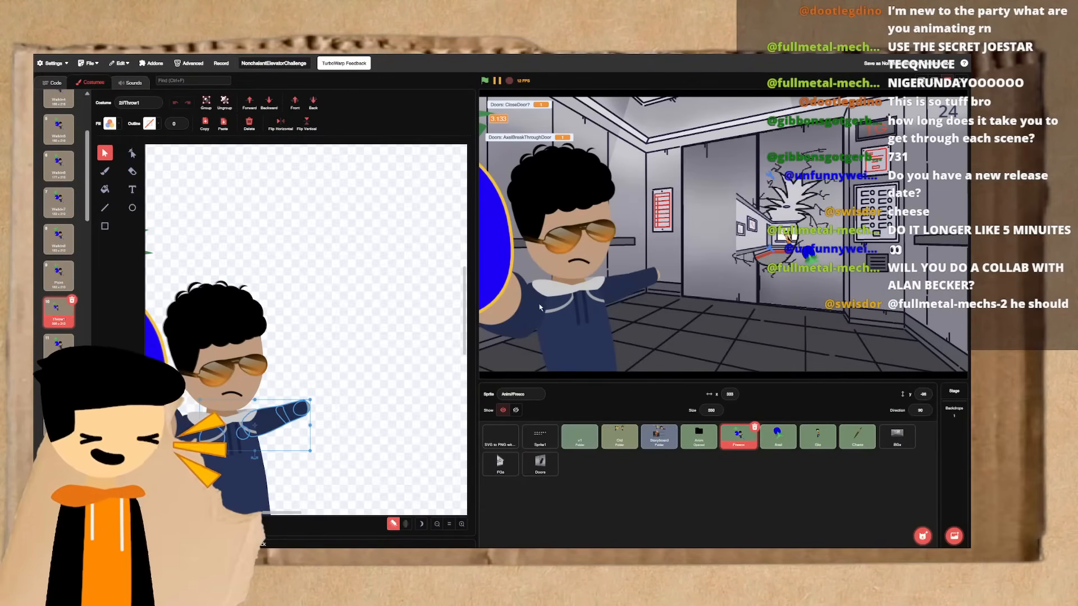
{"action": "key", "text": "Down"}
{"action": "key", "text": "Down"}
{"action": "key", "text": "Down"}
{"action": "key", "text": "Down"}
{"action": "key", "text": "Down"}
{"action": "key", "text": "Down"}
{"action": "key", "text": "Down"}
{"action": "key", "text": "Down"}
{"action": "key", "text": "Down"}
{"action": "key", "text": "Down"}
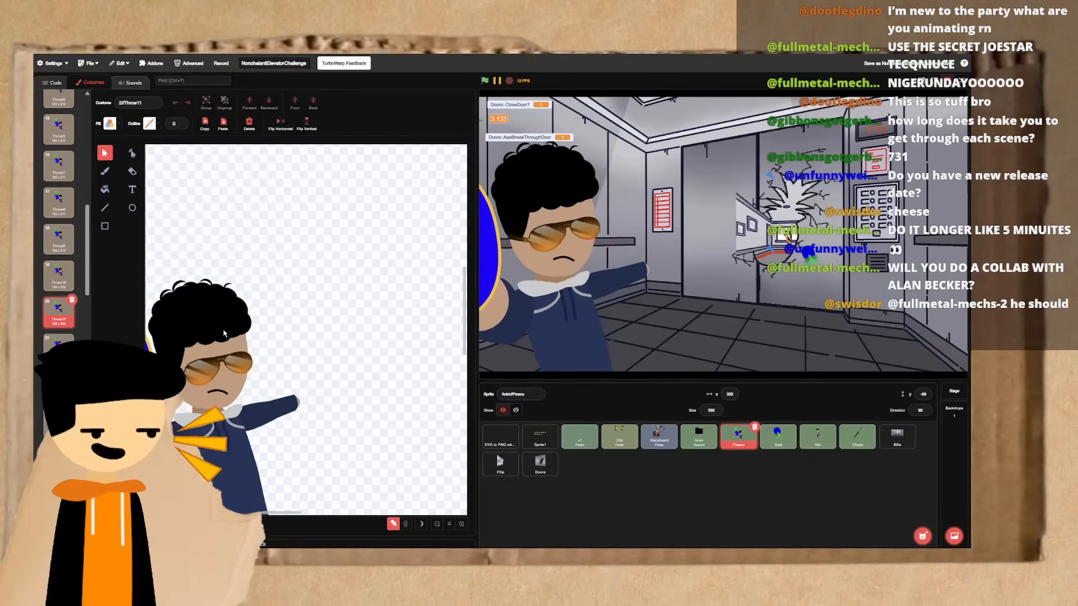
{"action": "key", "text": "Down"}
{"action": "key", "text": "Down"}
{"action": "key", "text": "Down"}
{"action": "key", "text": "Down"}
{"action": "key", "text": "Down"}
{"action": "key", "text": "Down"}
{"action": "key", "text": "Down"}
{"action": "key", "text": "Down"}
{"action": "key", "text": "Down"}
{"action": "key", "text": "Down"}
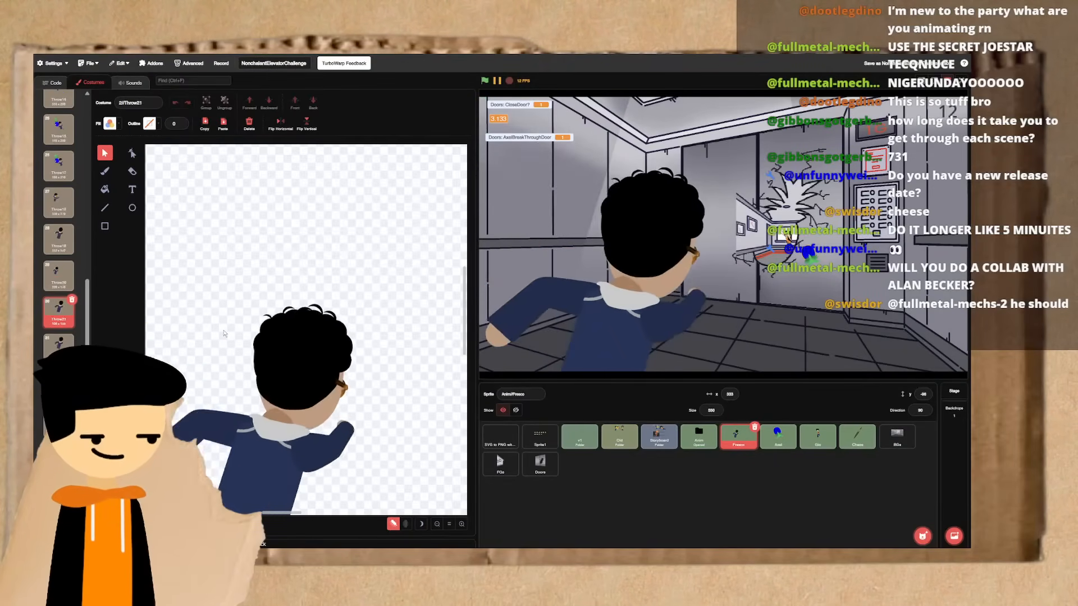
{"action": "key", "text": "Down"}
{"action": "key", "text": "Down"}
{"action": "key", "text": "Down"}
{"action": "key", "text": "Down"}
{"action": "key", "text": "Down"}
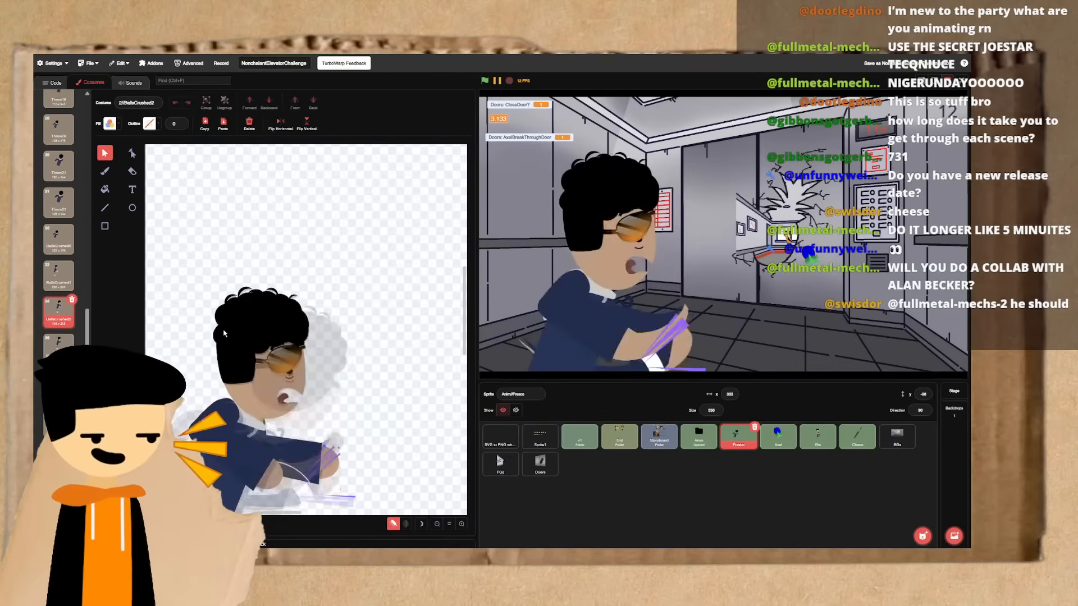
- Flip back and forth around BallsCrushed2 and follow the fall through to BallsCrushed7
{"action": "key", "text": "Down"}
{"action": "key", "text": "Down"}
{"action": "key", "text": "Down"}
{"action": "key", "text": "Up"}
{"action": "key", "text": "Up"}
{"action": "key", "text": "Up"}
{"action": "key", "text": "Up"}
{"action": "key", "text": "Down"}
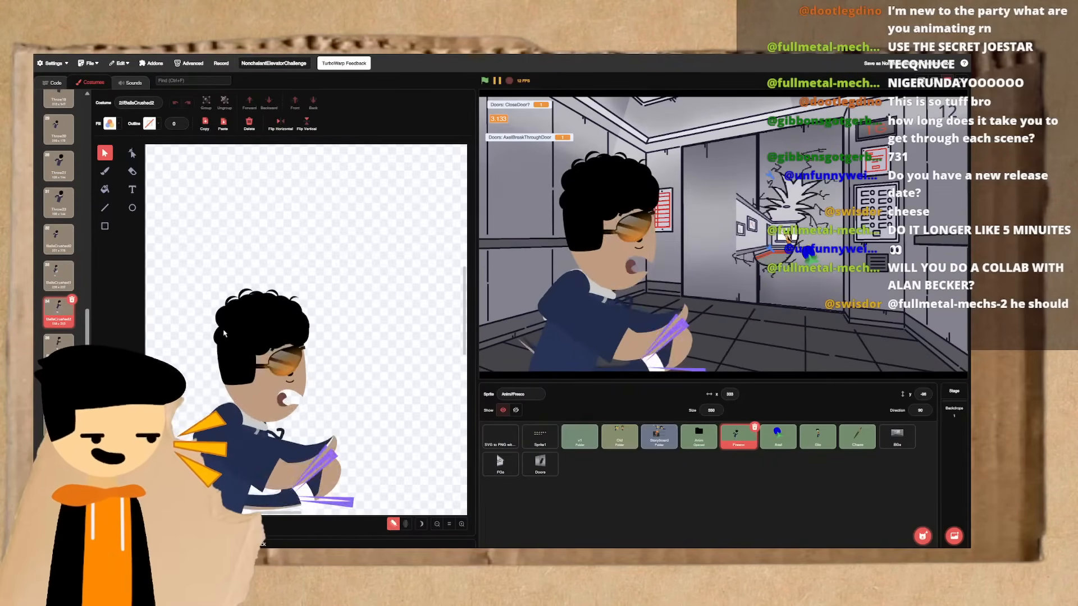
{"action": "key", "text": "Down"}
{"action": "key", "text": "Down"}
{"action": "key", "text": "Down"}
{"action": "key", "text": "Down"}
{"action": "key", "text": "Down"}
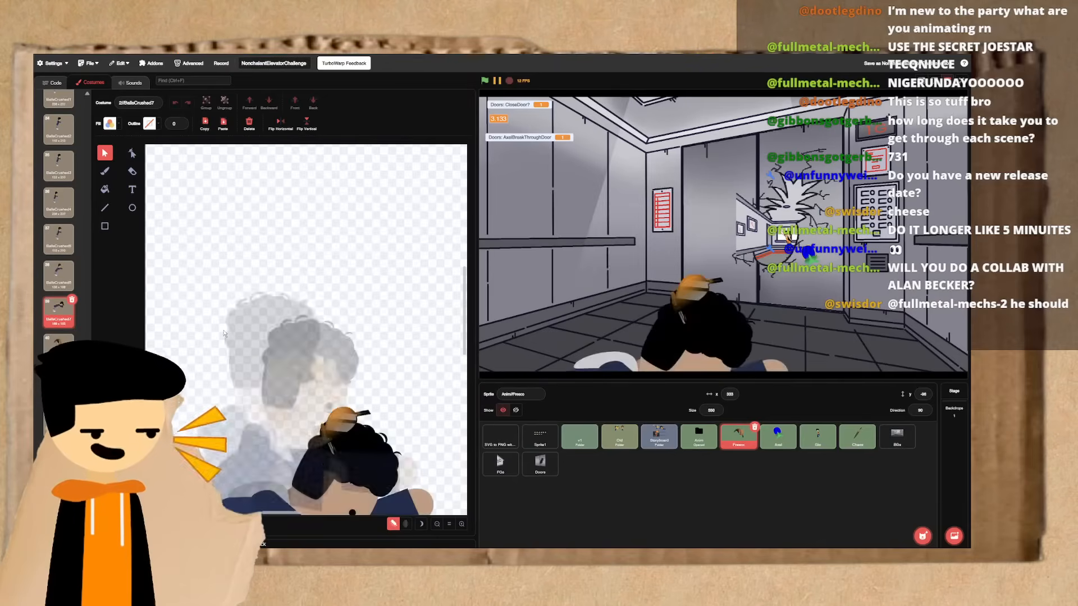
- Compare the BallsCrushed4, BallsCrushed5 and BallsCrushed6 frames by flipping between them, ending on BallsCrushed6
{"action": "key", "text": "Up"}
{"action": "key", "text": "Up"}
{"action": "key", "text": "Up"}
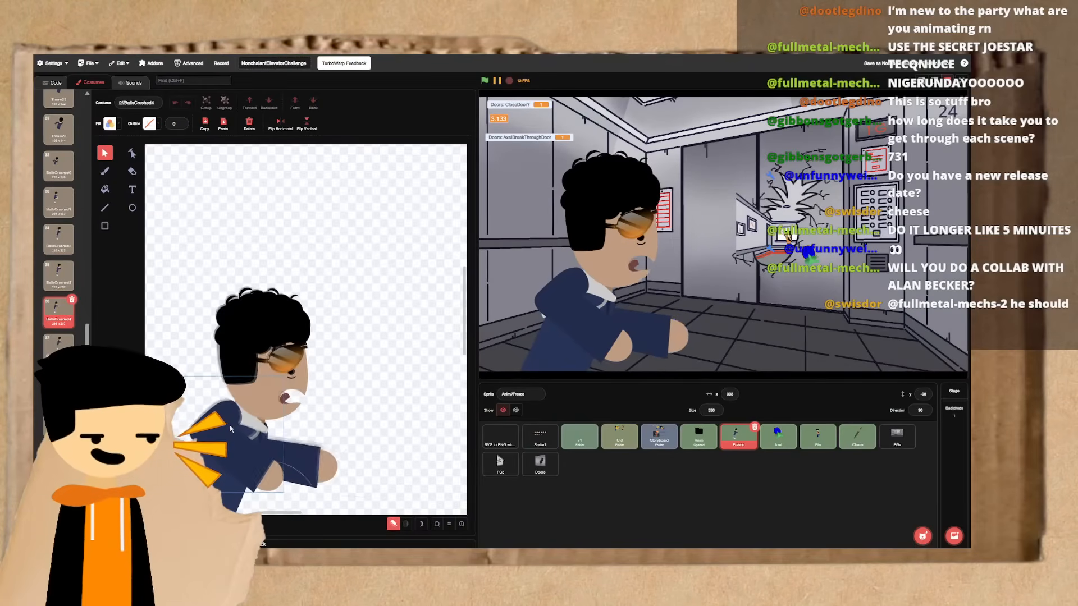
{"action": "key", "text": "Down"}
{"action": "key", "text": "Up"}
{"action": "key", "text": "Down"}
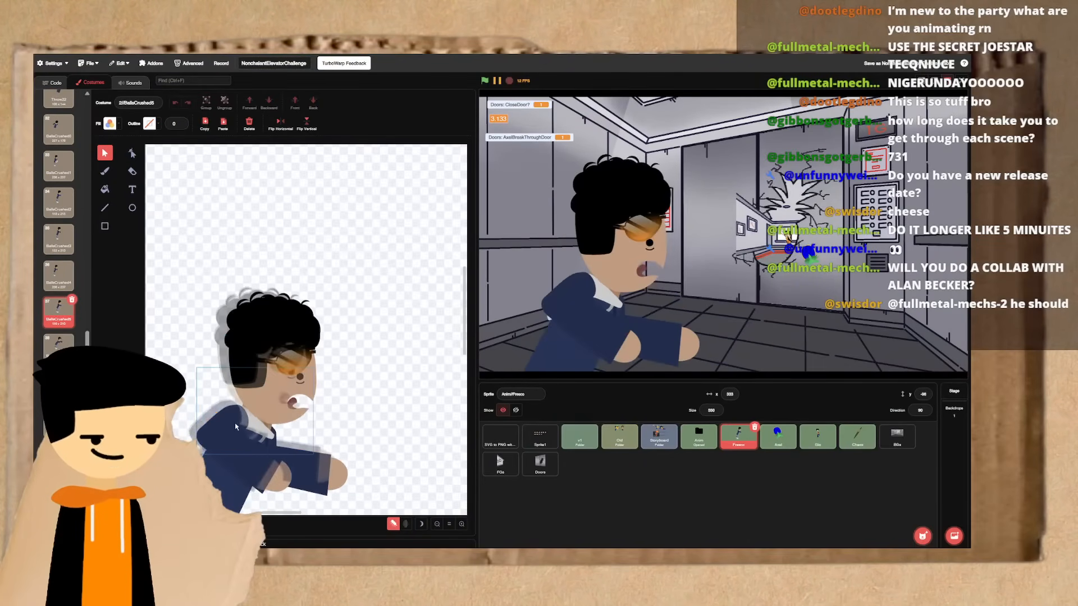
{"action": "key", "text": "Down"}
{"action": "key", "text": "Up"}
{"action": "key", "text": "Down"}
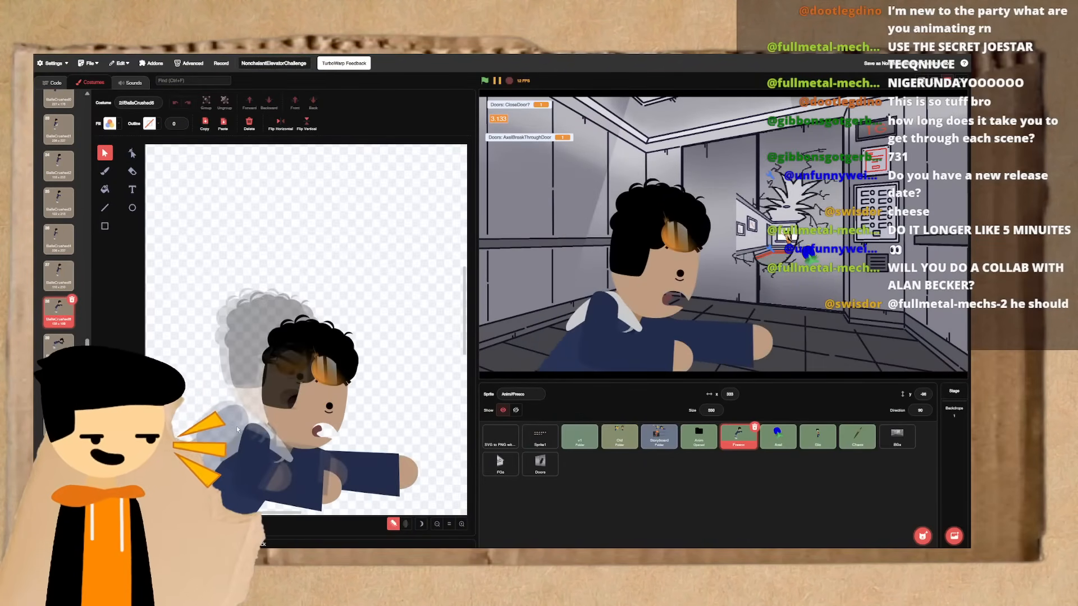
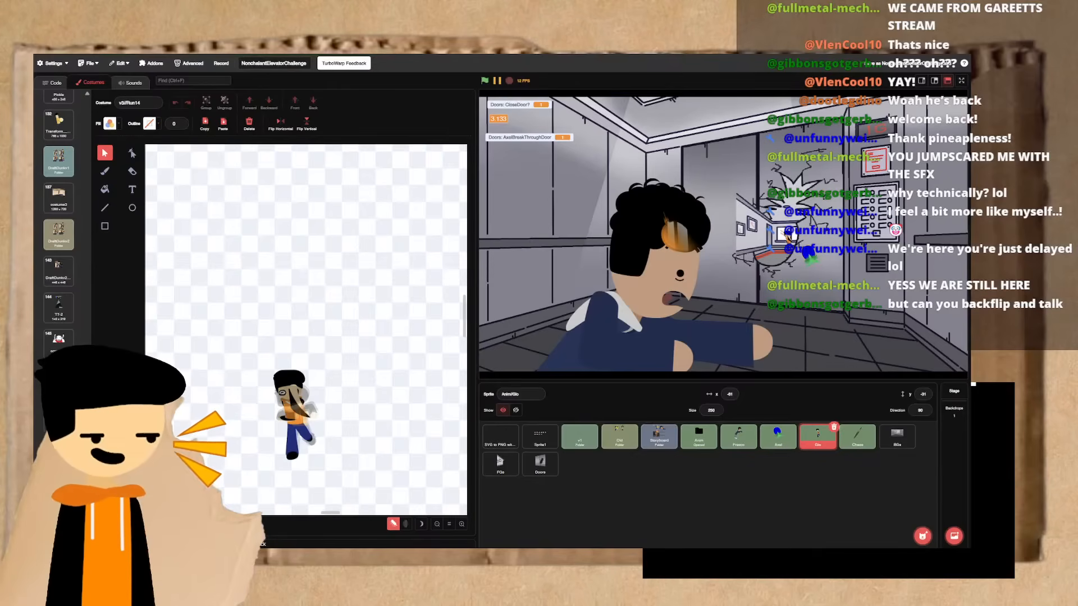
- Open the new OC costume with the row of six character poses and select the fully front-facing character
{"action": "scroll", "coordinate": [55, 283], "scroll_direction": "up", "scroll_amount": 10}
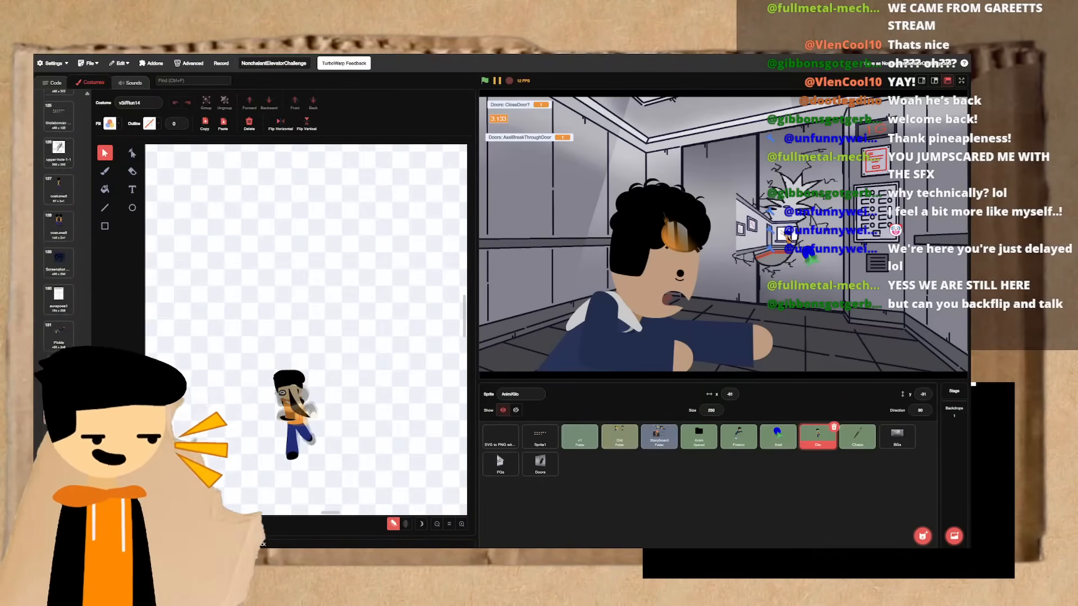
{"action": "left_click", "coordinate": [56, 283]}
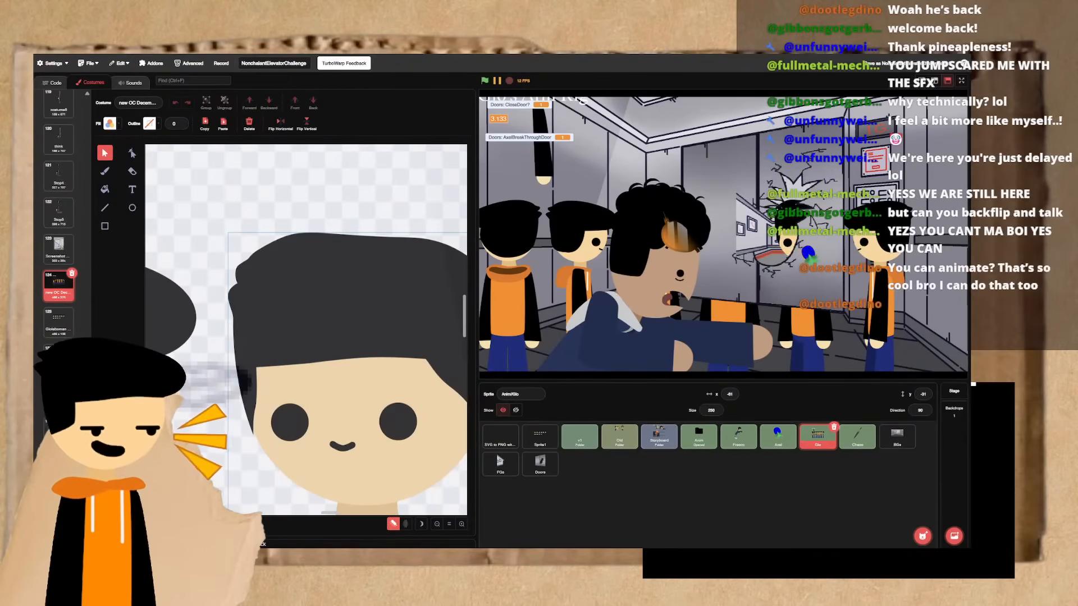
{"action": "left_click", "coordinate": [449, 525]}
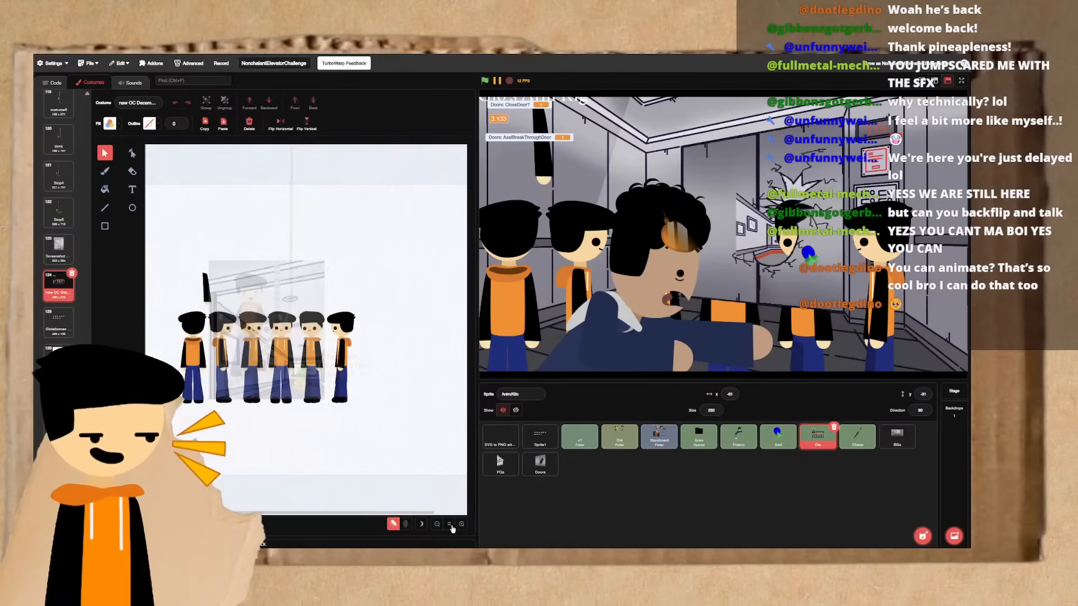
{"action": "left_click", "coordinate": [461, 526]}
{"action": "left_click", "coordinate": [462, 526]}
{"action": "scroll", "coordinate": [318, 389], "scroll_direction": "right", "scroll_amount": 1}
{"action": "left_click", "coordinate": [283, 332]}
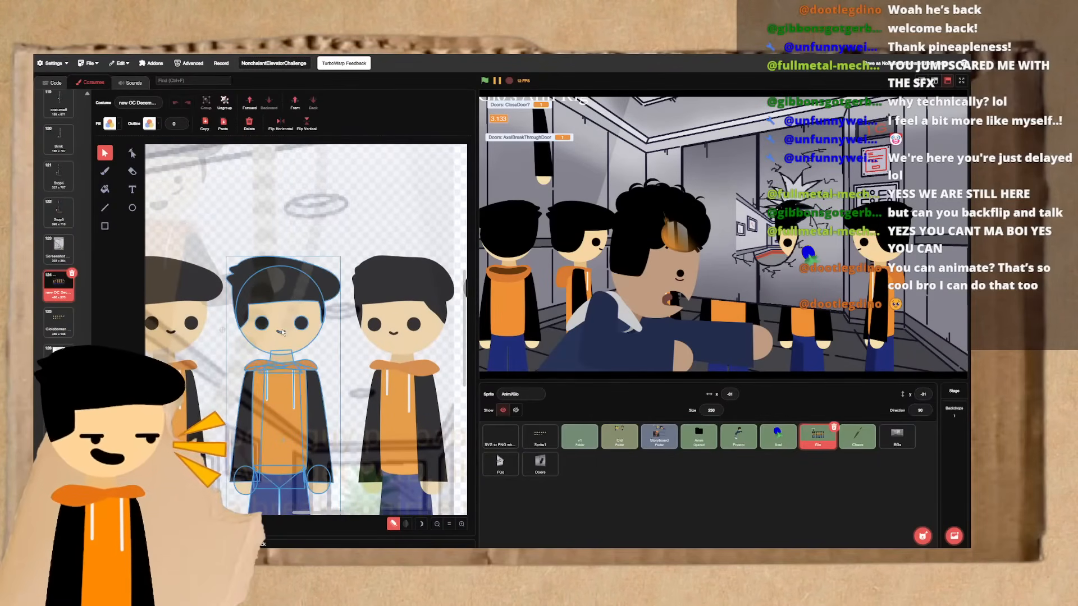
- Duplicate the new OC costume and delete every pose except the front-facing character from the copy
{"action": "right_click", "coordinate": [74, 300]}
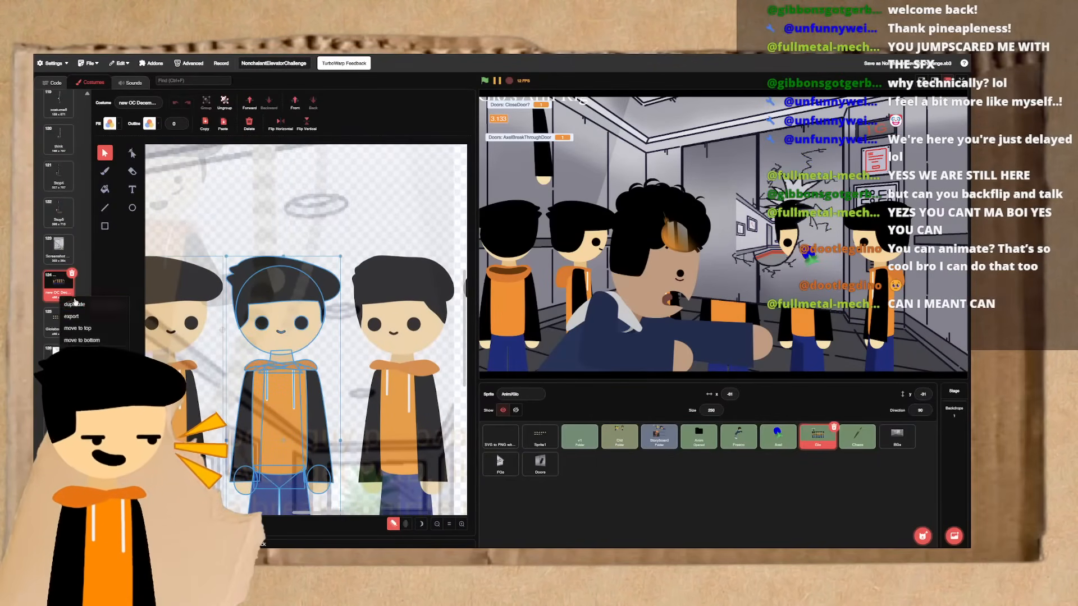
{"action": "key", "text": "ctrl+a"}
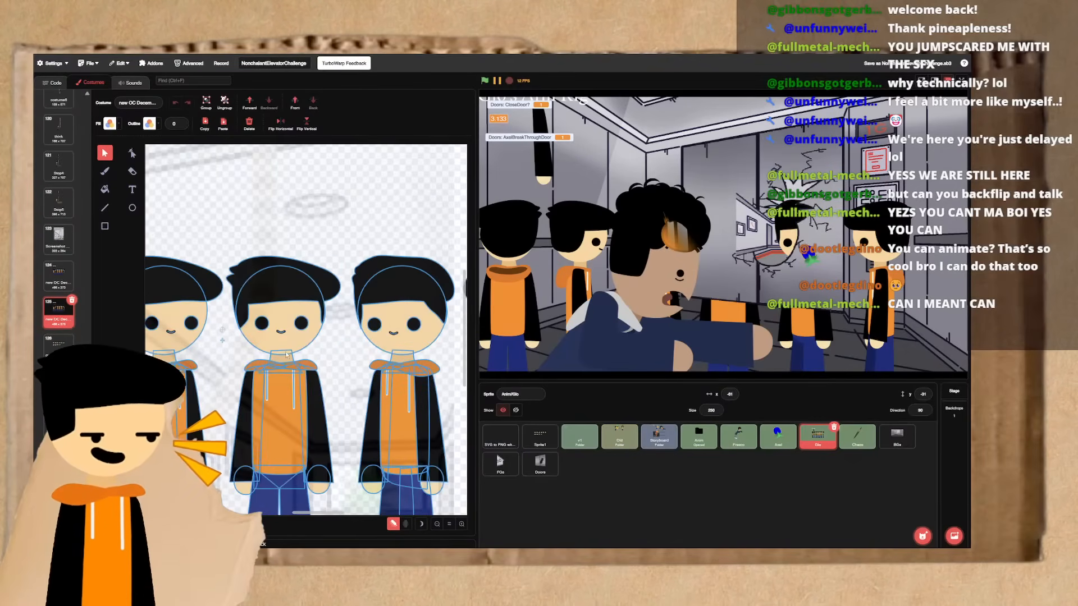
{"action": "left_click", "coordinate": [286, 357], "text": "shift"}
{"action": "key", "text": "Delete"}
{"action": "scroll", "coordinate": [384, 467], "scroll_direction": "down", "scroll_amount": 2}
{"action": "scroll", "coordinate": [384, 467], "scroll_direction": "left", "scroll_amount": 2}
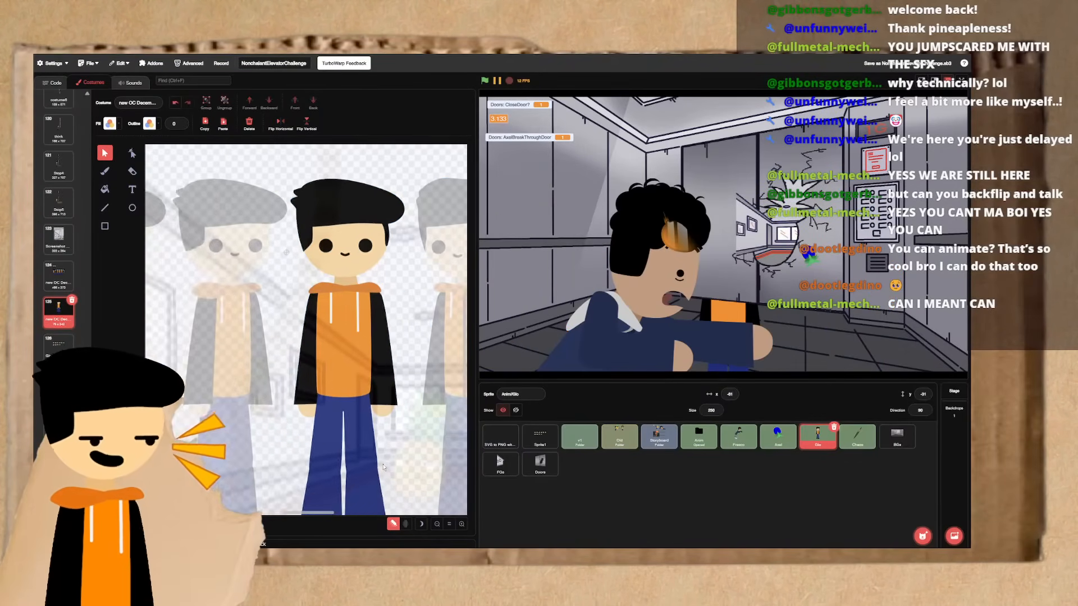
- Turn off onion skinning for the copied costume
{"action": "scroll", "coordinate": [384, 469], "scroll_direction": "down", "scroll_amount": 1}
{"action": "left_click", "coordinate": [394, 524]}
{"action": "scroll", "coordinate": [388, 483], "scroll_direction": "down", "scroll_amount": 2}
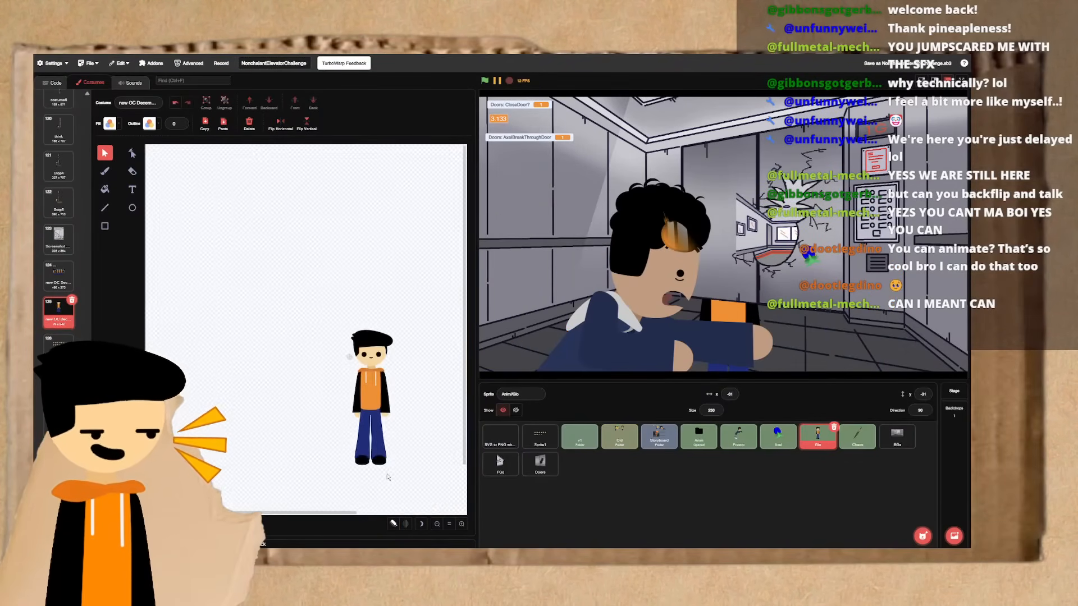
- Try tilting the single front-facing character slightly by rotating it about its center
{"action": "scroll", "coordinate": [365, 431], "scroll_direction": "up", "scroll_amount": 1}
{"action": "left_click", "coordinate": [365, 431]}
{"action": "left_click_drag", "start_coordinate": [366, 432], "coordinate": [360, 428]}
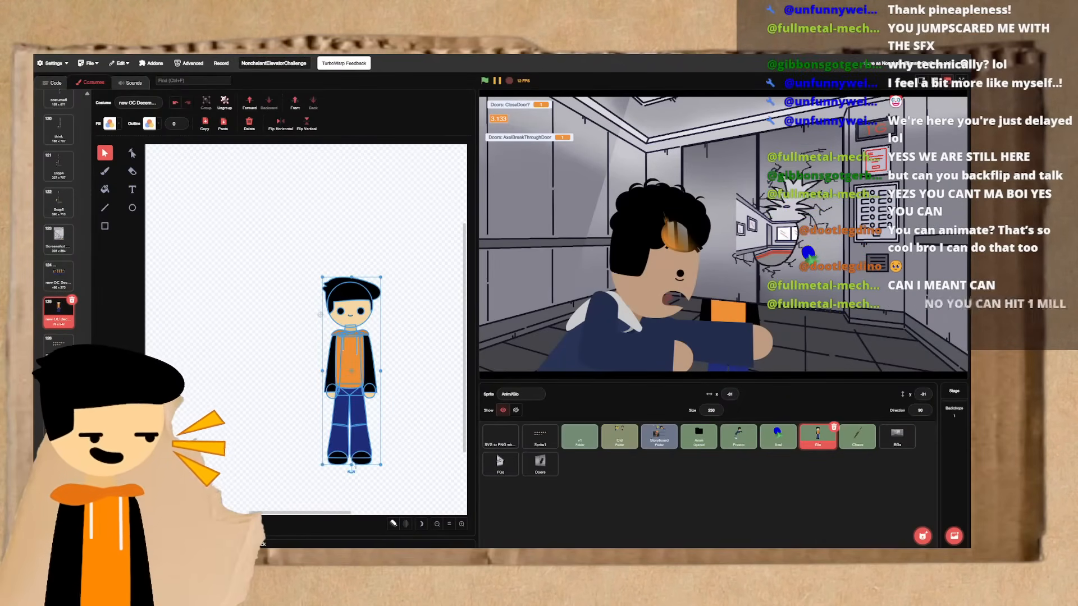
{"action": "left_click", "coordinate": [356, 473]}
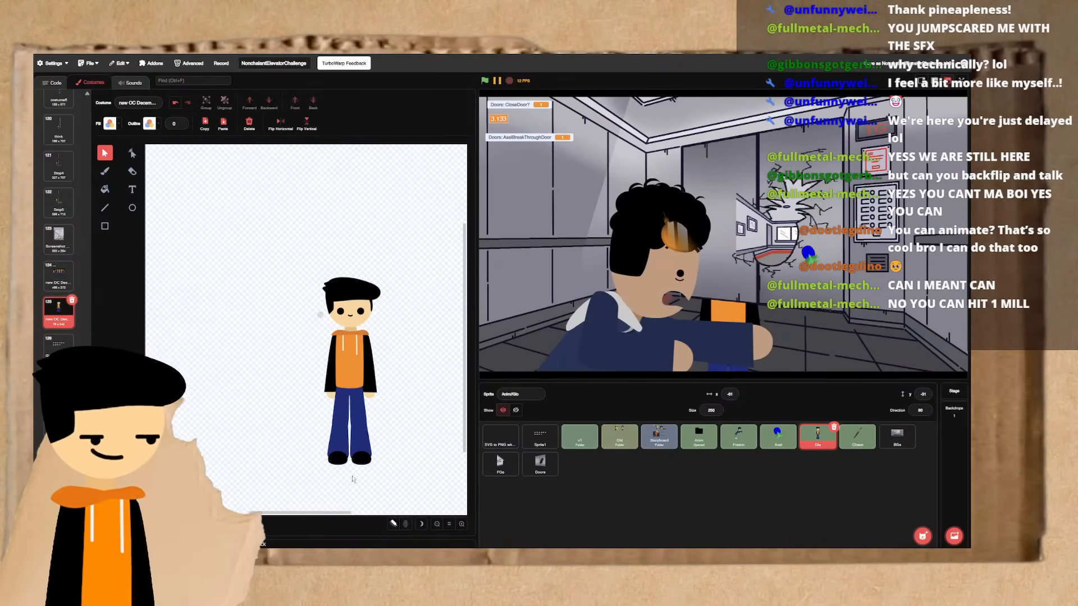
{"action": "left_click", "coordinate": [360, 466]}
{"action": "mouse_move", "coordinate": [352, 473]}
{"action": "left_mouse_down"}
{"action": "mouse_move", "coordinate": [411, 428]}
{"action": "mouse_move", "coordinate": [271, 398]}
{"action": "mouse_move", "coordinate": [359, 284]}
{"action": "mouse_move", "coordinate": [266, 434]}
{"action": "mouse_move", "coordinate": [350, 470]}
{"action": "left_mouse_up"}
{"action": "left_click", "coordinate": [299, 449]}
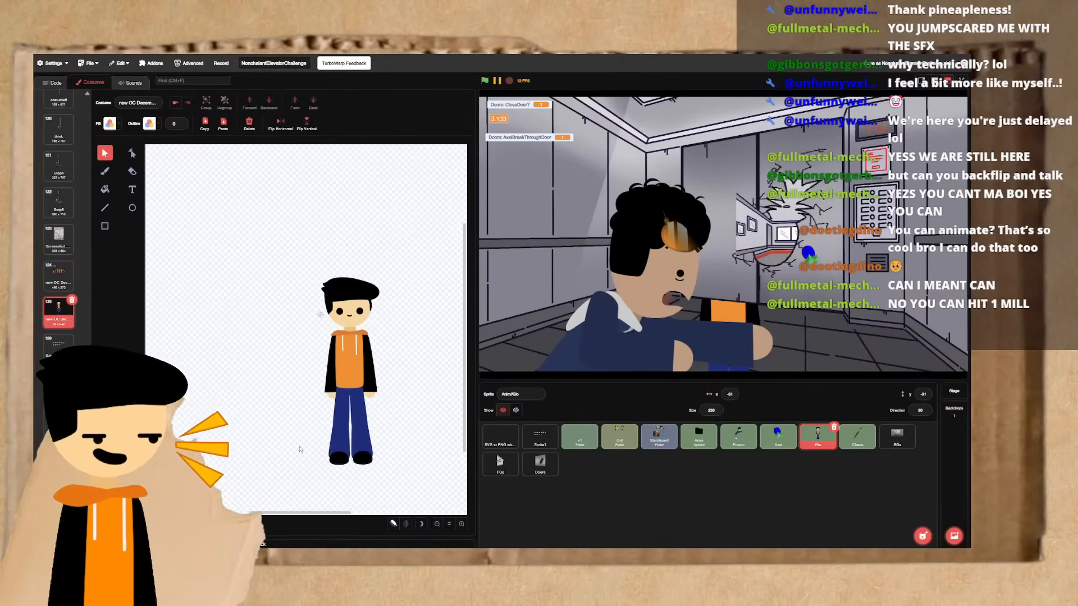
- Rock the enlarged character a little again by rotating the whole figure
{"action": "scroll", "coordinate": [306, 359], "scroll_direction": "right", "scroll_amount": 1}
{"action": "scroll", "coordinate": [307, 358], "scroll_direction": "up", "scroll_amount": 2}
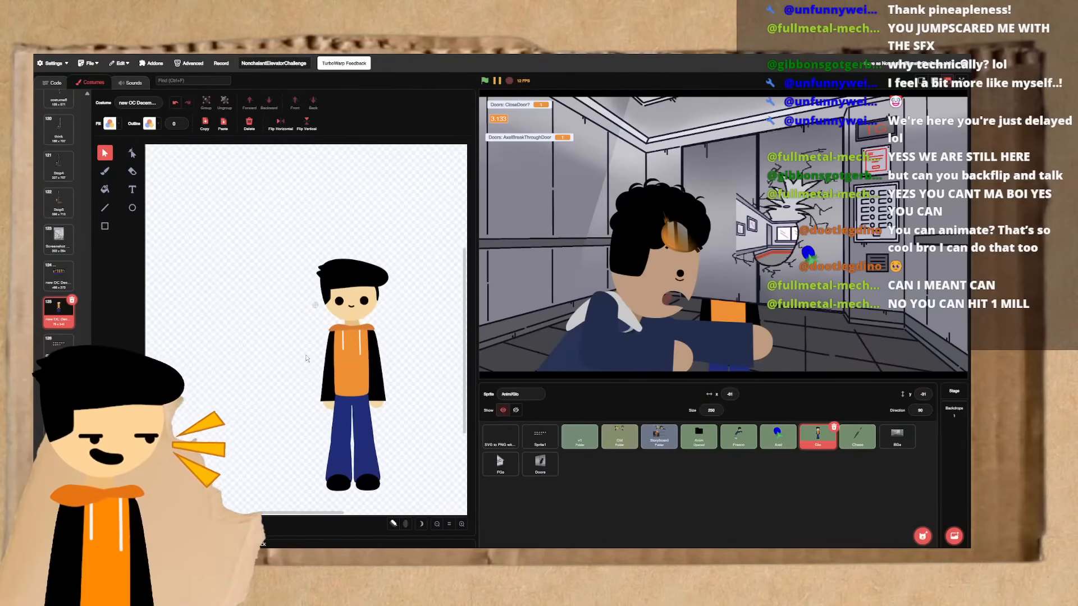
{"action": "scroll", "coordinate": [307, 359], "scroll_direction": "right", "scroll_amount": 1}
{"action": "scroll", "coordinate": [307, 359], "scroll_direction": "up", "scroll_amount": 2}
{"action": "scroll", "coordinate": [307, 359], "scroll_direction": "right", "scroll_amount": 1}
{"action": "scroll", "coordinate": [307, 359], "scroll_direction": "down", "scroll_amount": 1}
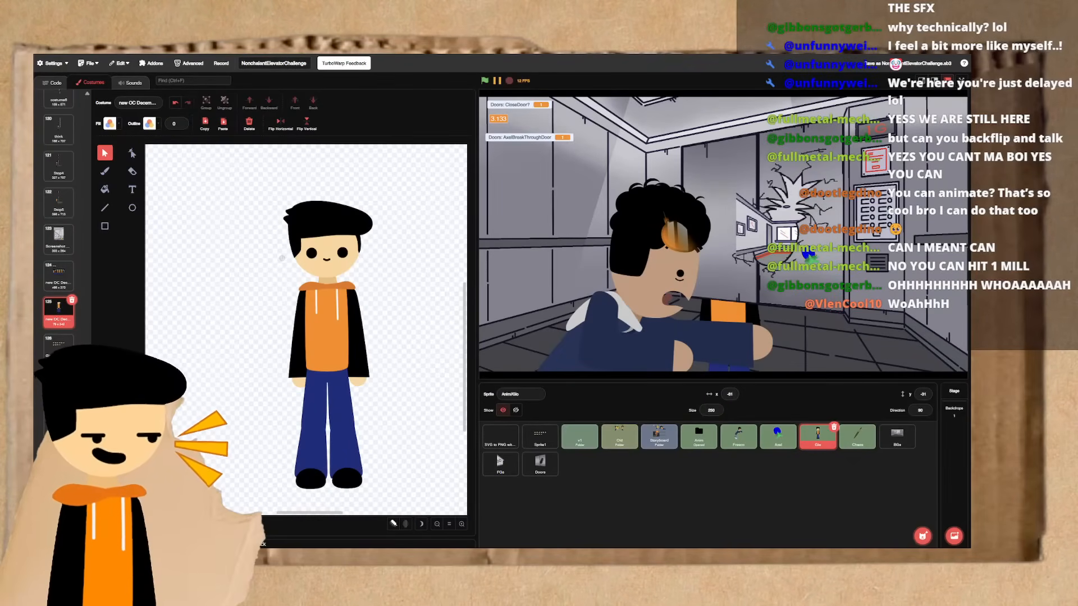
{"action": "left_click", "coordinate": [308, 449]}
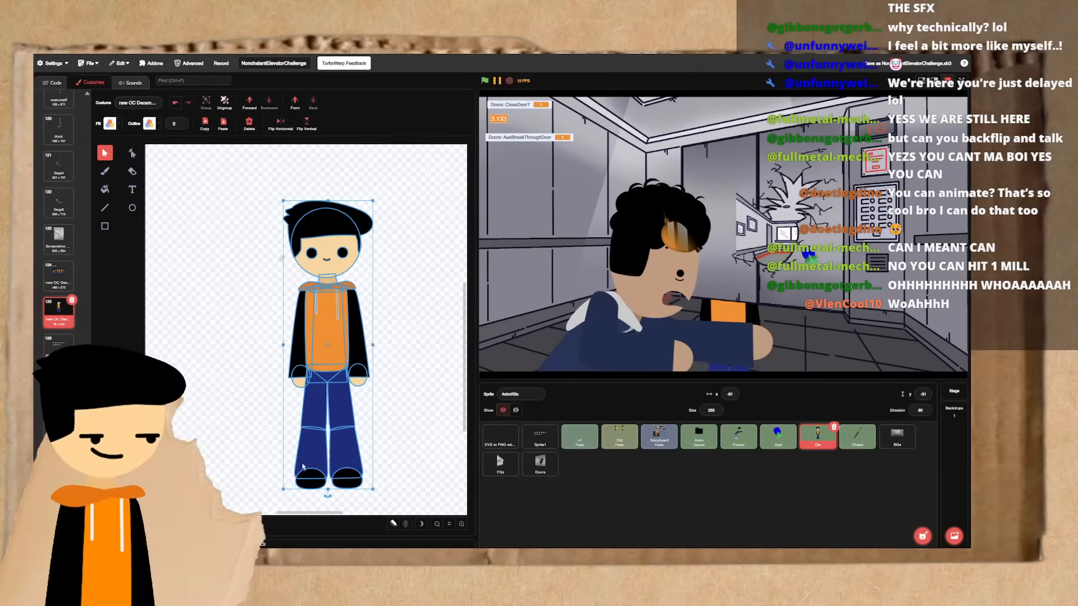
{"action": "left_click", "coordinate": [284, 504]}
{"action": "left_click", "coordinate": [310, 455]}
{"action": "mouse_move", "coordinate": [330, 497]}
{"action": "left_mouse_down"}
{"action": "mouse_move", "coordinate": [283, 257]}
{"action": "mouse_move", "coordinate": [393, 213]}
{"action": "mouse_move", "coordinate": [388, 460]}
{"action": "mouse_move", "coordinate": [343, 483]}
{"action": "mouse_move", "coordinate": [328, 477]}
{"action": "left_mouse_up"}
{"action": "left_click", "coordinate": [380, 449]}
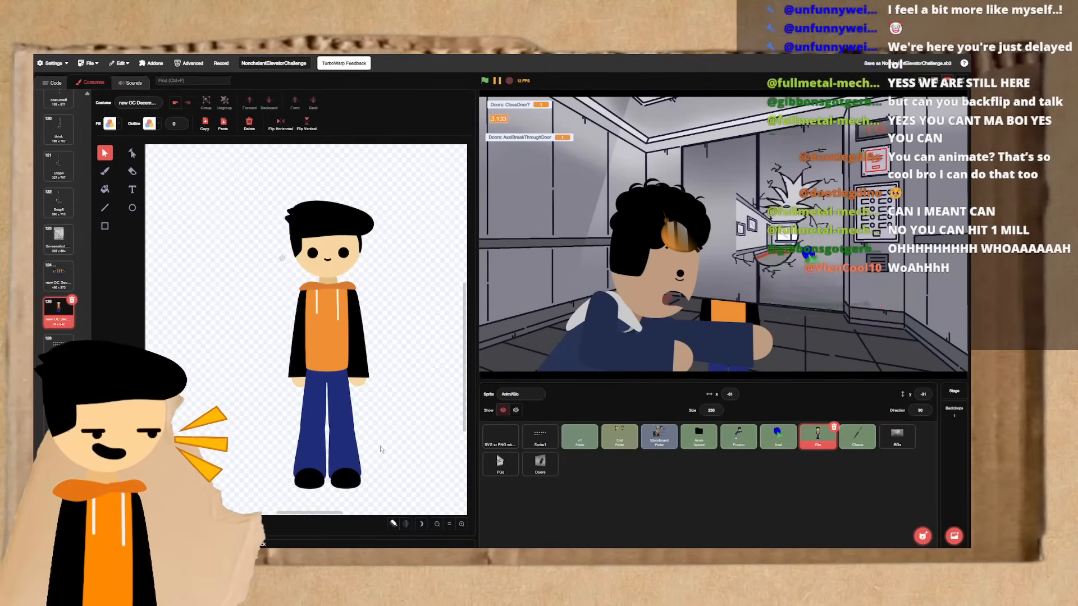
- Reshape the character's head and hair by pulling their outline points far out to one side
{"action": "left_click", "coordinate": [132, 153]}
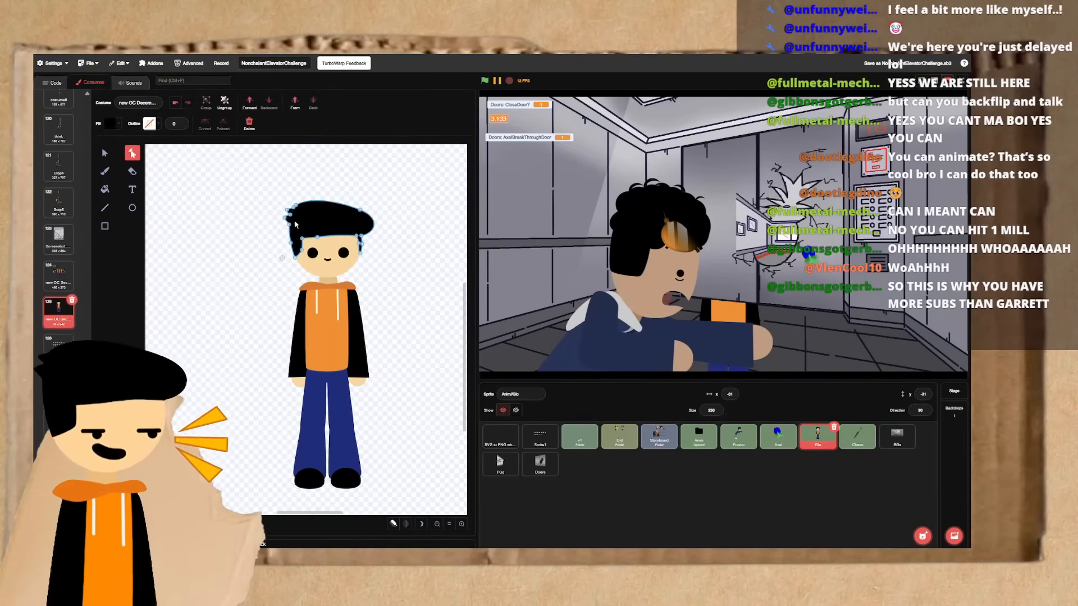
{"action": "left_click", "coordinate": [293, 222]}
{"action": "left_click_drag", "start_coordinate": [292, 216], "coordinate": [209, 214]}
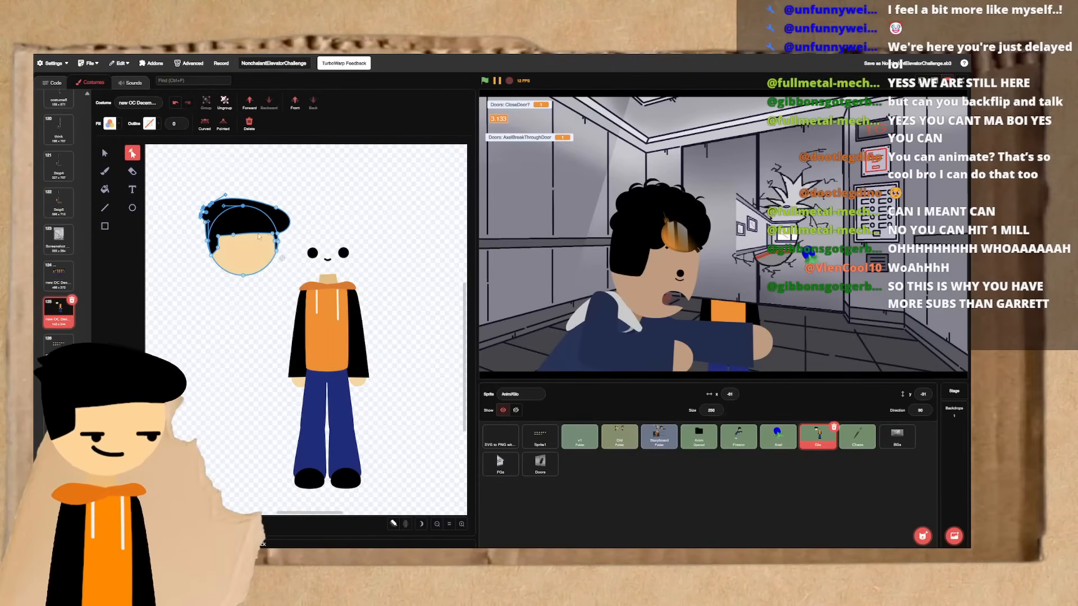
{"action": "key", "text": "ctrl+z"}
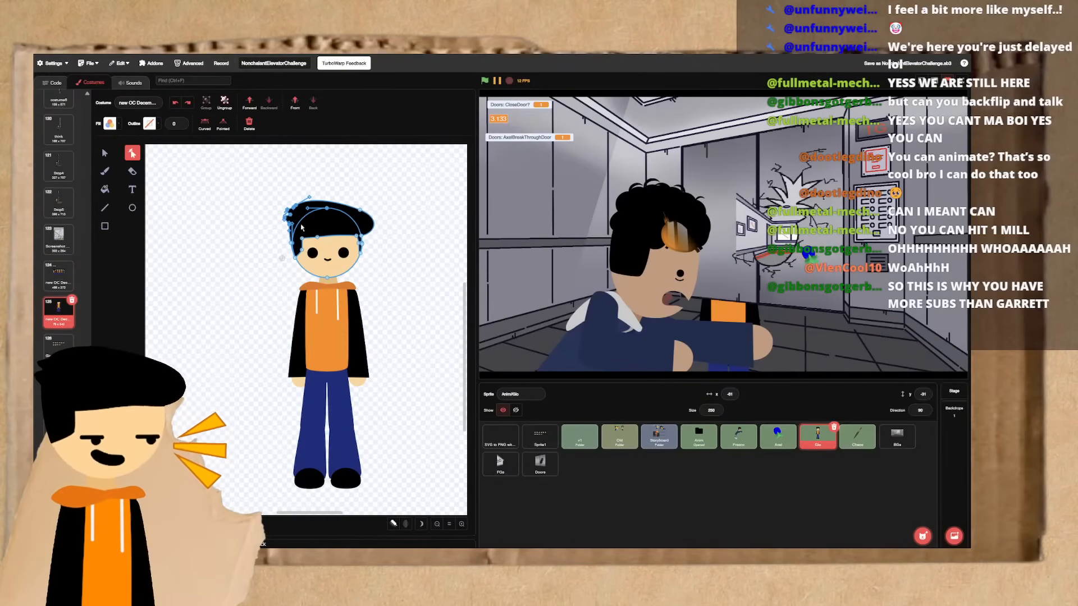
{"action": "left_click_drag", "start_coordinate": [291, 216], "coordinate": [192, 212]}
{"action": "left_click", "coordinate": [364, 262]}
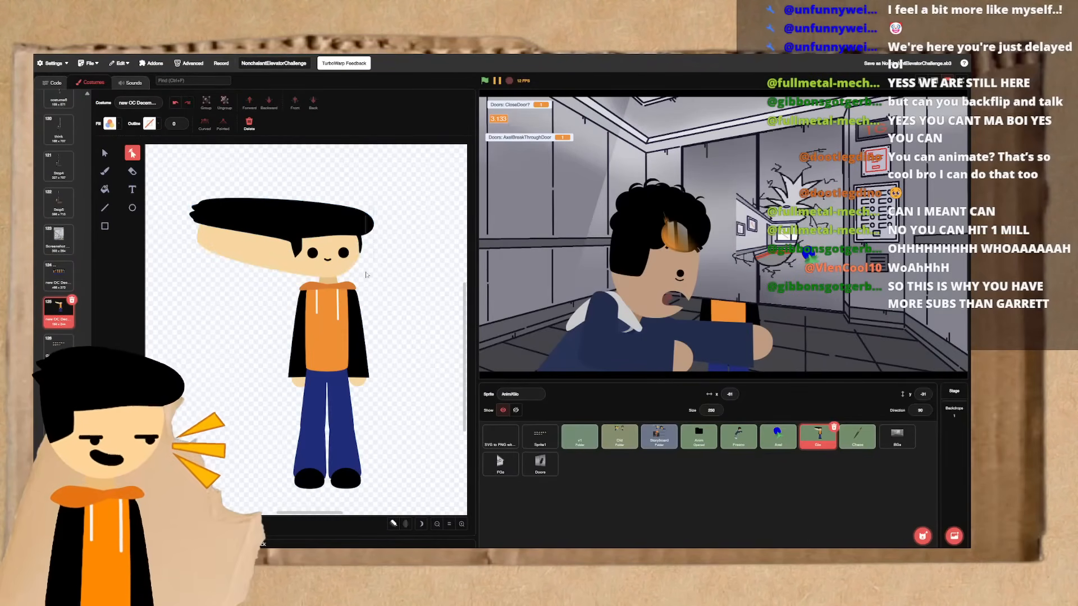
- Stretch the face, both sleeves, the hoodie and the trouser legs outward by pulling their outline points
{"action": "left_click_drag", "start_coordinate": [386, 263], "coordinate": [456, 269]}
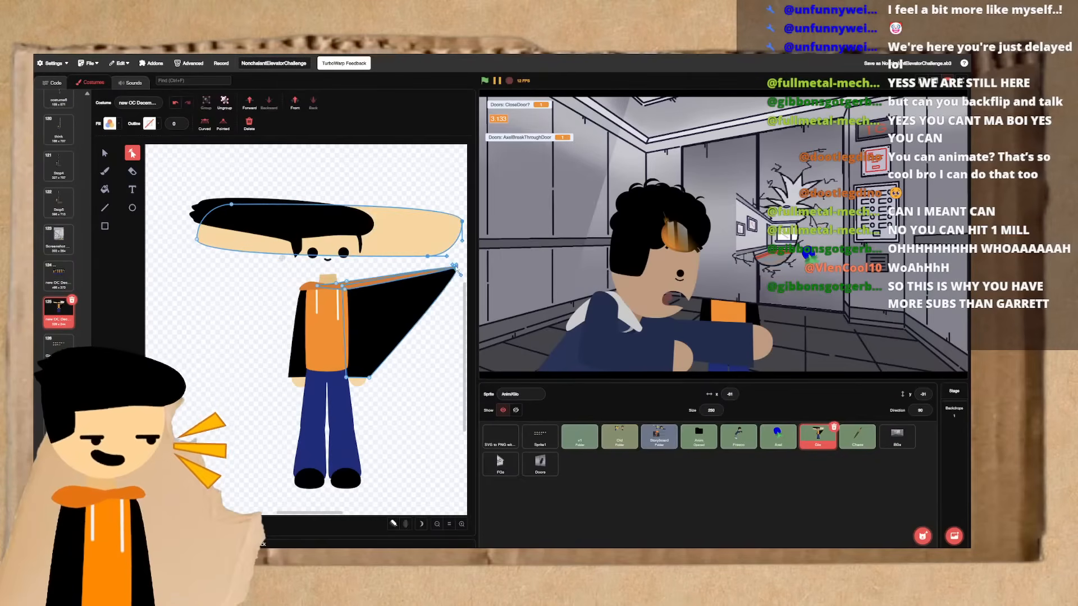
{"action": "left_click", "coordinate": [264, 334]}
{"action": "left_click", "coordinate": [300, 386]}
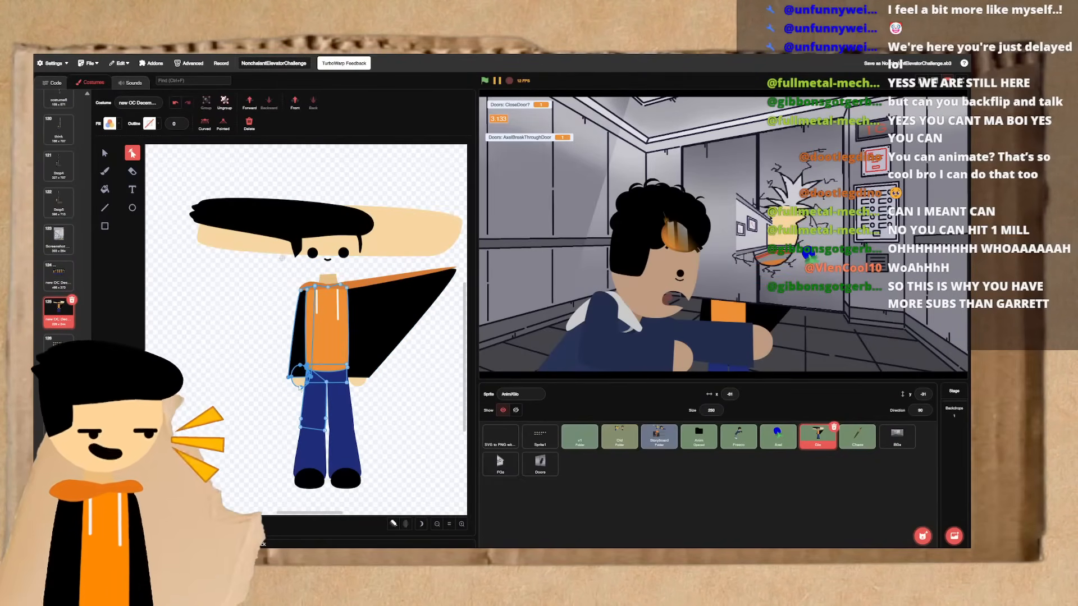
{"action": "left_click_drag", "start_coordinate": [300, 391], "coordinate": [210, 401]}
{"action": "left_click", "coordinate": [289, 429]}
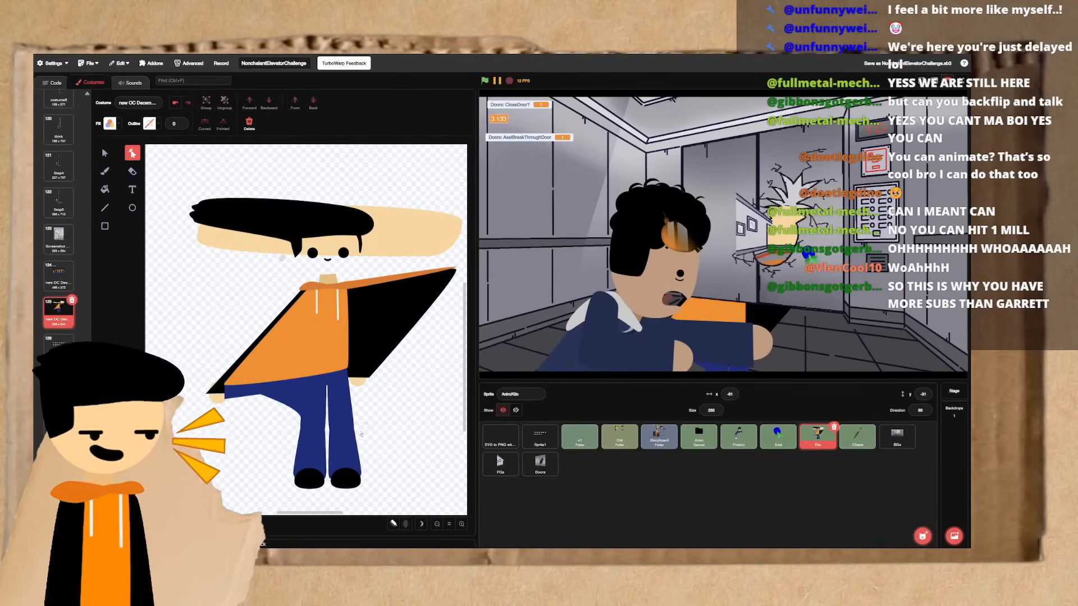
{"action": "left_click_drag", "start_coordinate": [361, 434], "coordinate": [454, 400]}
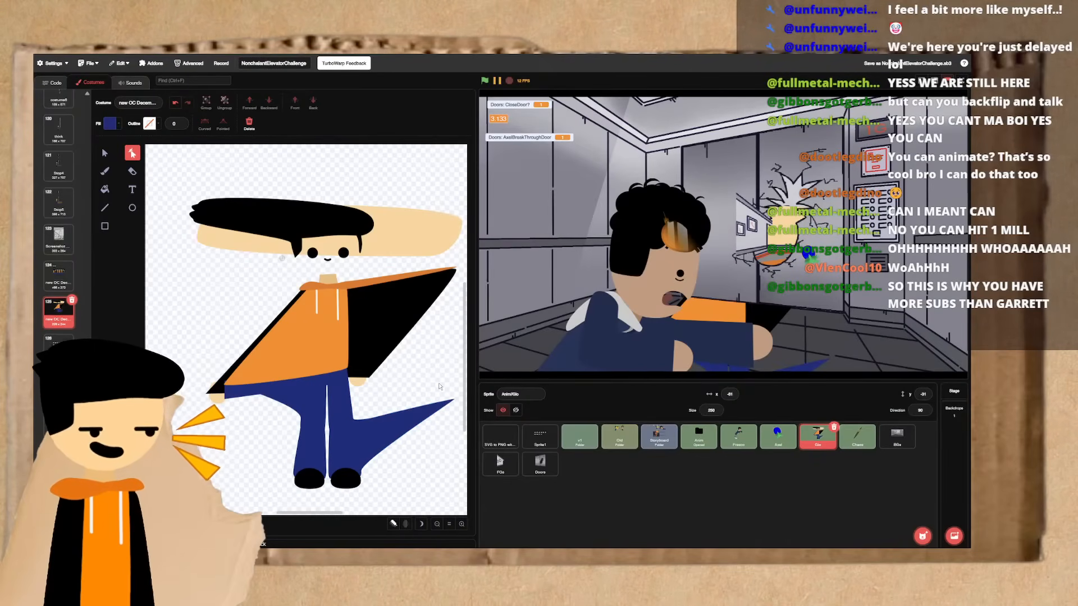
- Undo all the stretching of the character's head, hoodie, sleeves and legs
{"action": "scroll", "coordinate": [440, 387], "scroll_direction": "down", "scroll_amount": 2}
{"action": "scroll", "coordinate": [440, 387], "scroll_direction": "right", "scroll_amount": 1}
{"action": "scroll", "coordinate": [439, 387], "scroll_direction": "up", "scroll_amount": 2}
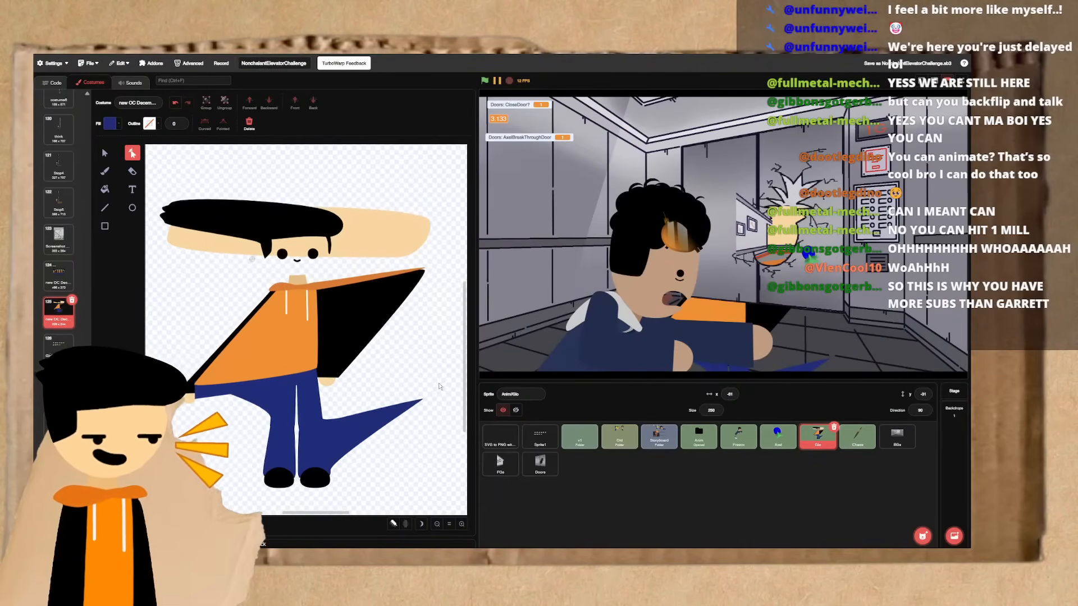
{"action": "scroll", "coordinate": [439, 387], "scroll_direction": "up", "scroll_amount": 1}
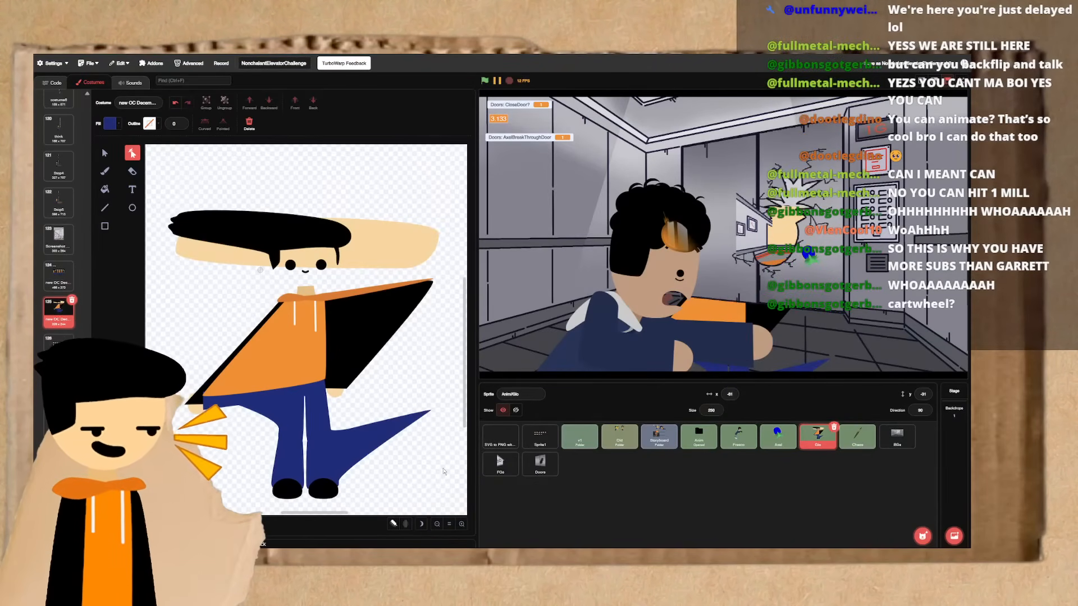
{"action": "key", "text": "ctrl+z"}
{"action": "key", "text": "ctrl+z"}
{"action": "key", "text": "ctrl+z"}
{"action": "key", "text": "ctrl+z"}
{"action": "key", "text": "ctrl+z"}
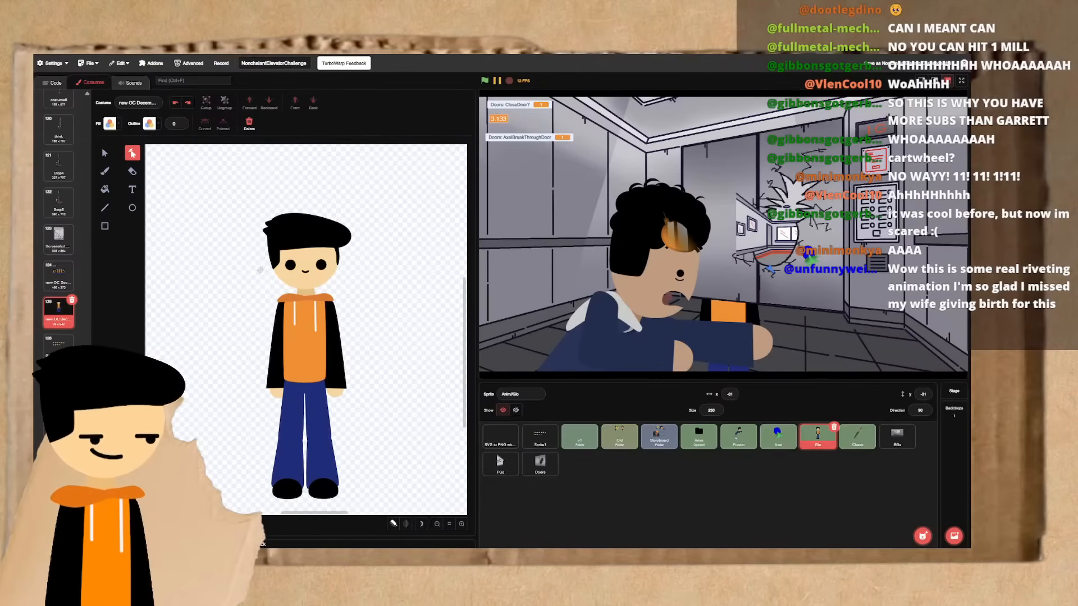
- Select the whole figure, try a slight tilt on it, and undo the rotation
{"action": "left_click", "coordinate": [310, 388]}
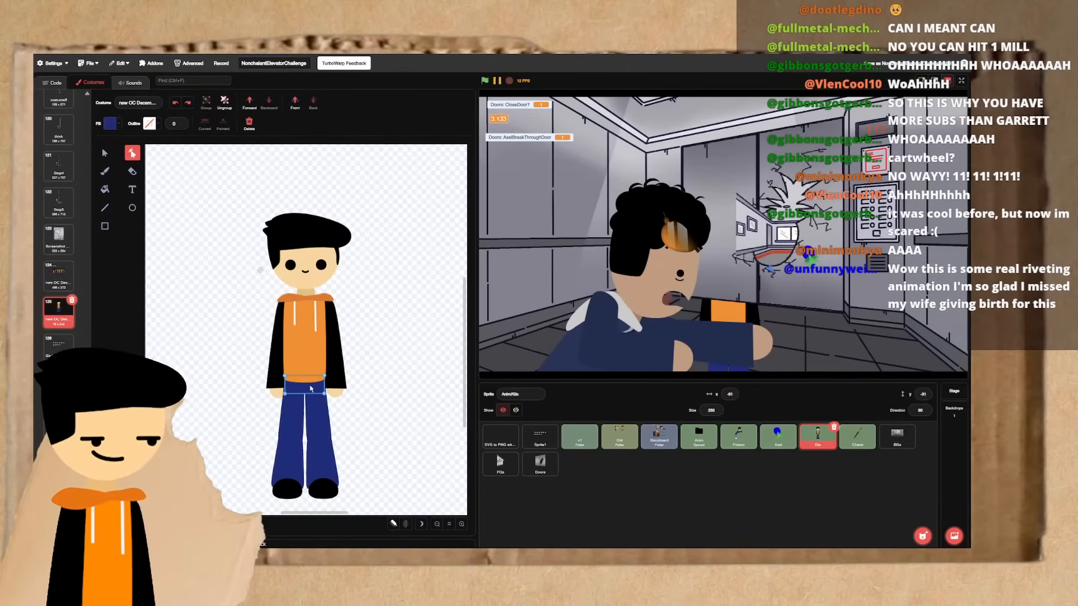
{"action": "key", "text": "ctrl+a"}
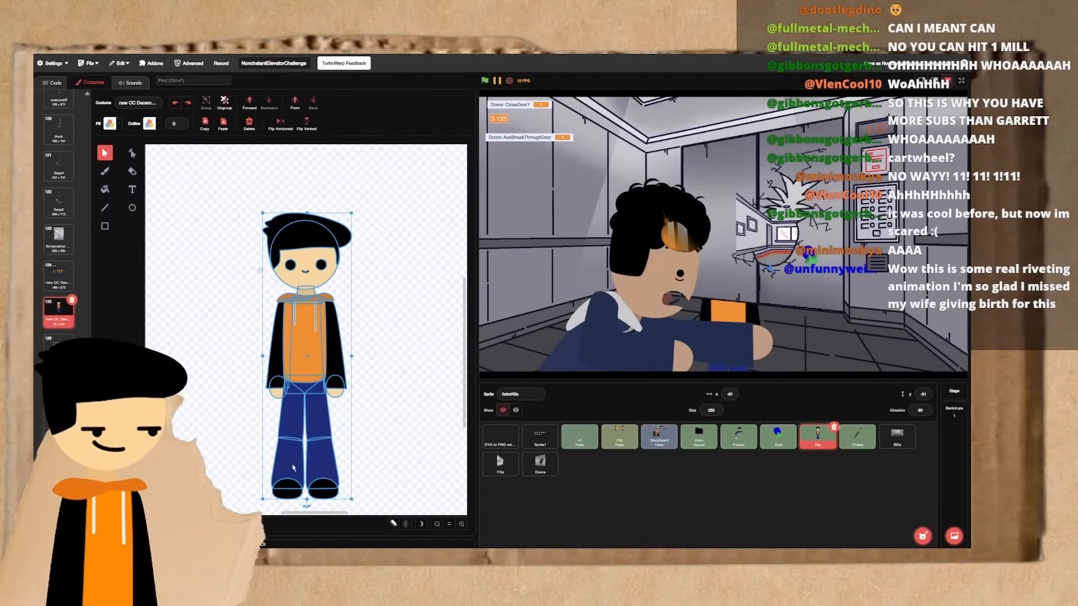
{"action": "left_click_drag", "start_coordinate": [307, 507], "coordinate": [330, 464]}
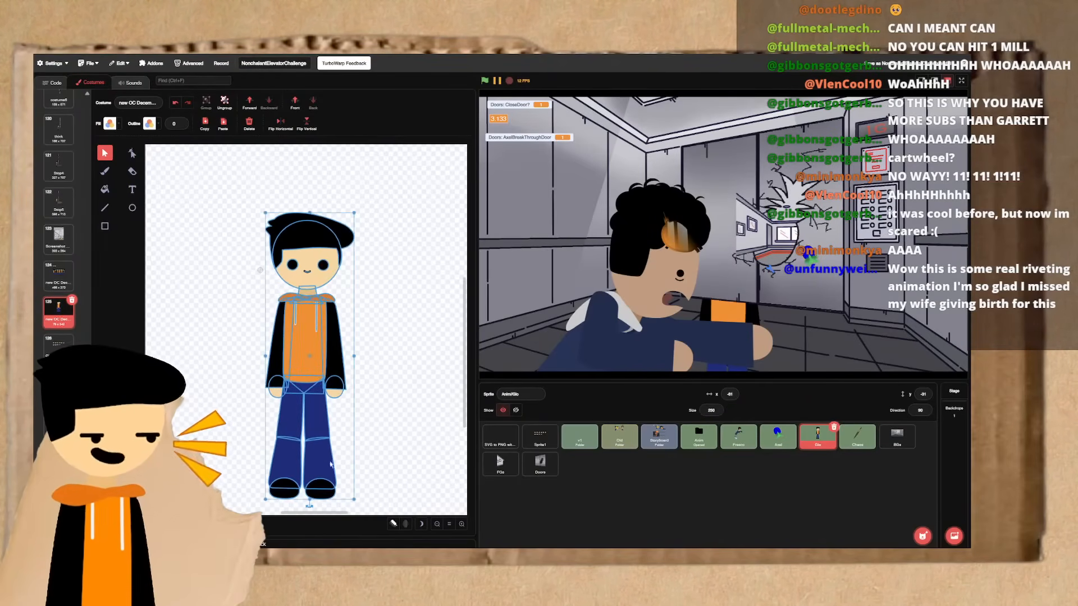
{"action": "left_click", "coordinate": [362, 457]}
{"action": "key", "text": "ctrl+z"}
{"action": "left_click", "coordinate": [362, 457]}
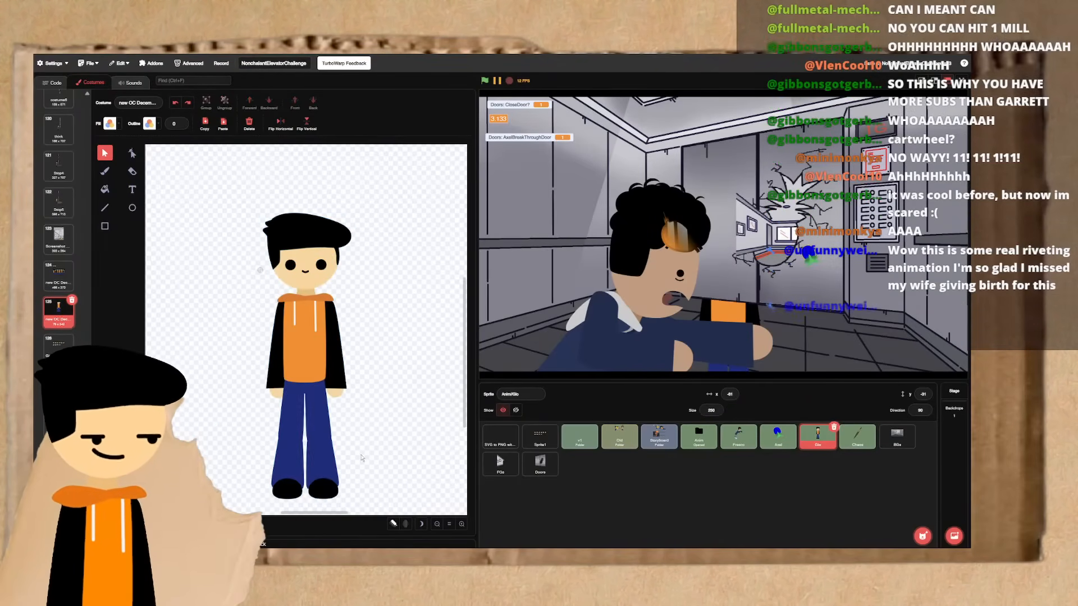
- Spin the whole figure around past upside down, undo the rotation, and deselect the figure
{"action": "left_click", "coordinate": [293, 455]}
{"action": "left_click_drag", "start_coordinate": [305, 507], "coordinate": [416, 358]}
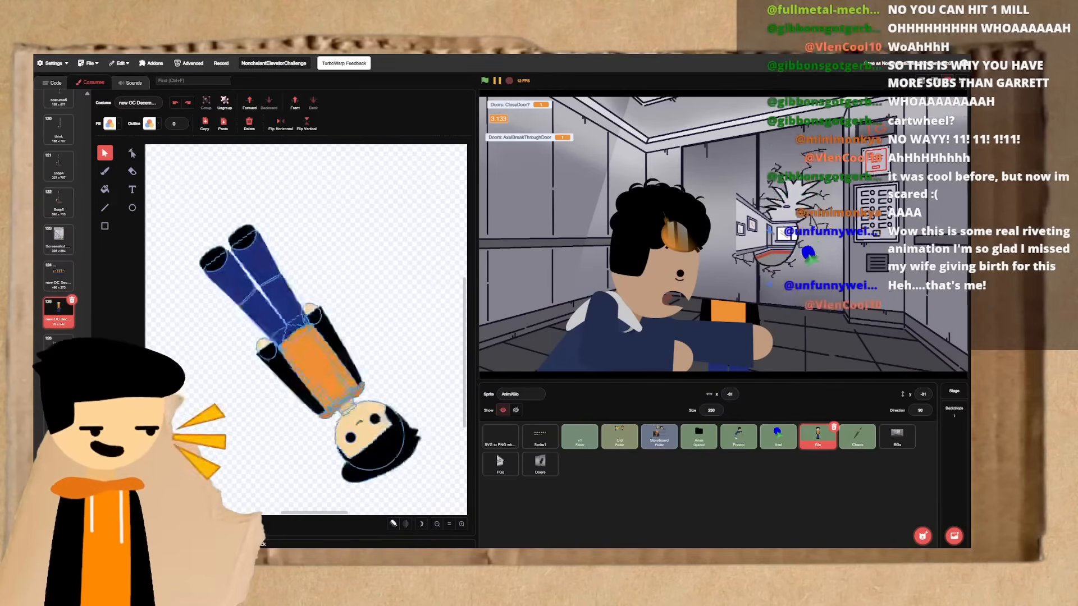
{"action": "left_click_drag", "start_coordinate": [229, 241], "coordinate": [402, 462]}
{"action": "key", "text": "ctrl+z"}
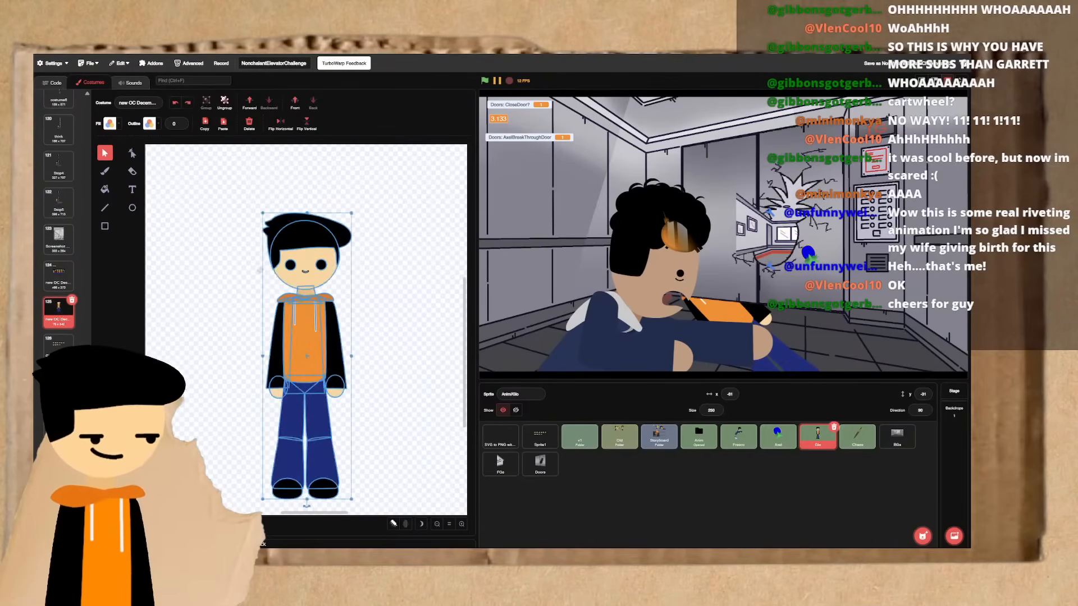
{"action": "left_click", "coordinate": [260, 270]}
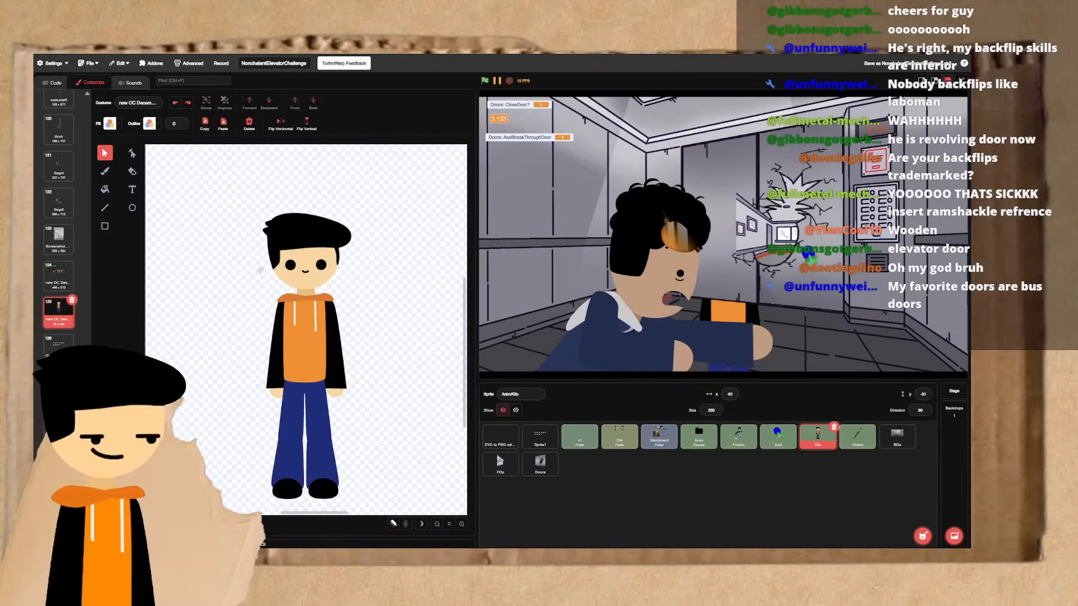
- Go back up the costume list and open the Run3 frame
{"action": "scroll", "coordinate": [63, 320], "scroll_direction": "up", "scroll_amount": 10}
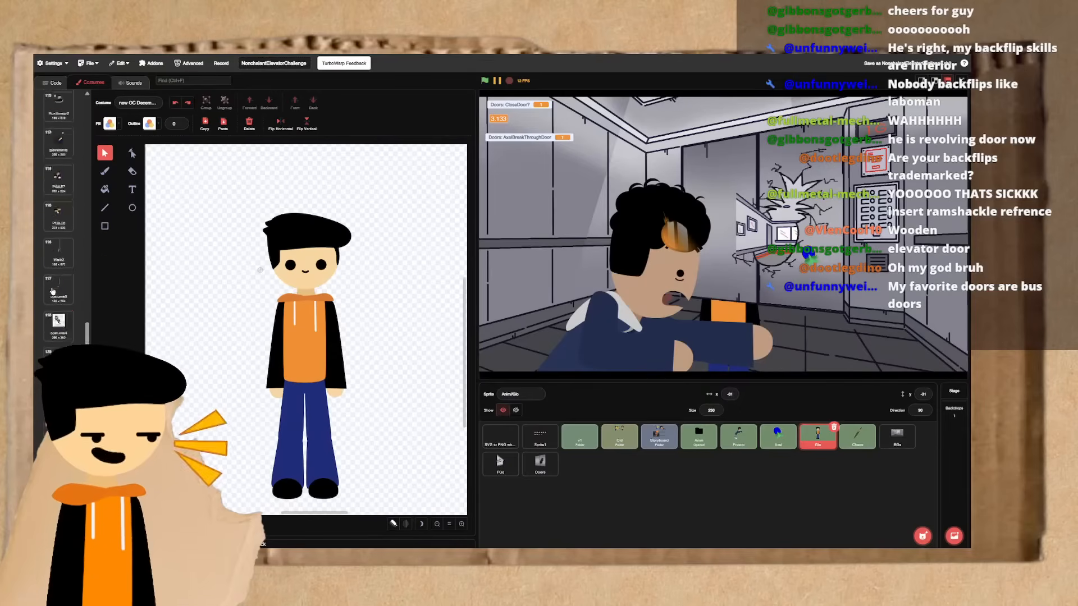
{"action": "left_click", "coordinate": [56, 278]}
{"action": "scroll", "coordinate": [54, 252], "scroll_direction": "up", "scroll_amount": 4}
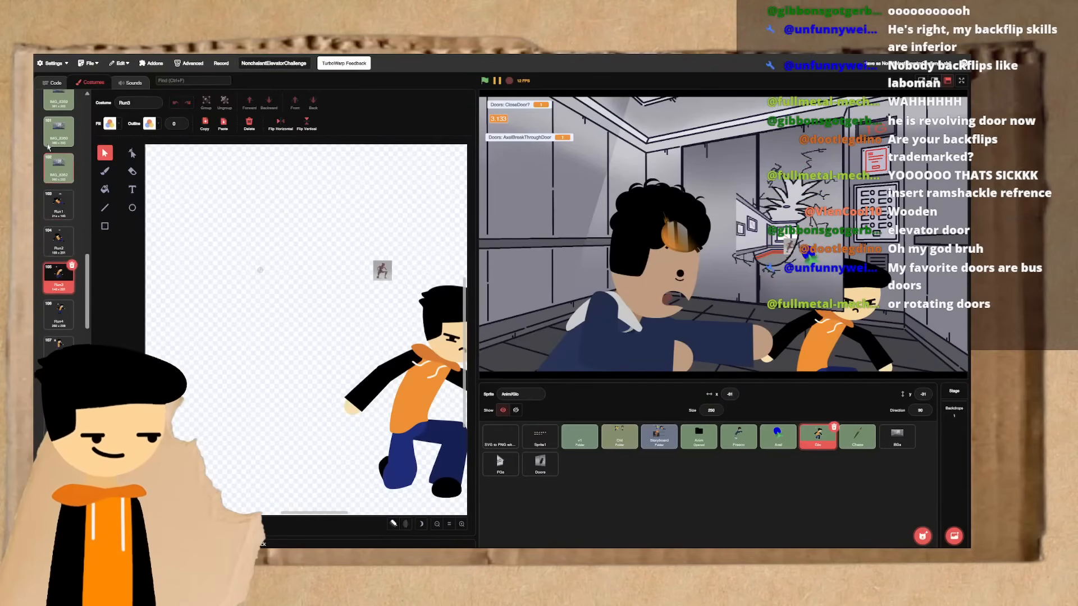
- Open the Run12 frame further up the costume list and examine its small running figure up close
{"action": "left_click", "coordinate": [59, 100]}
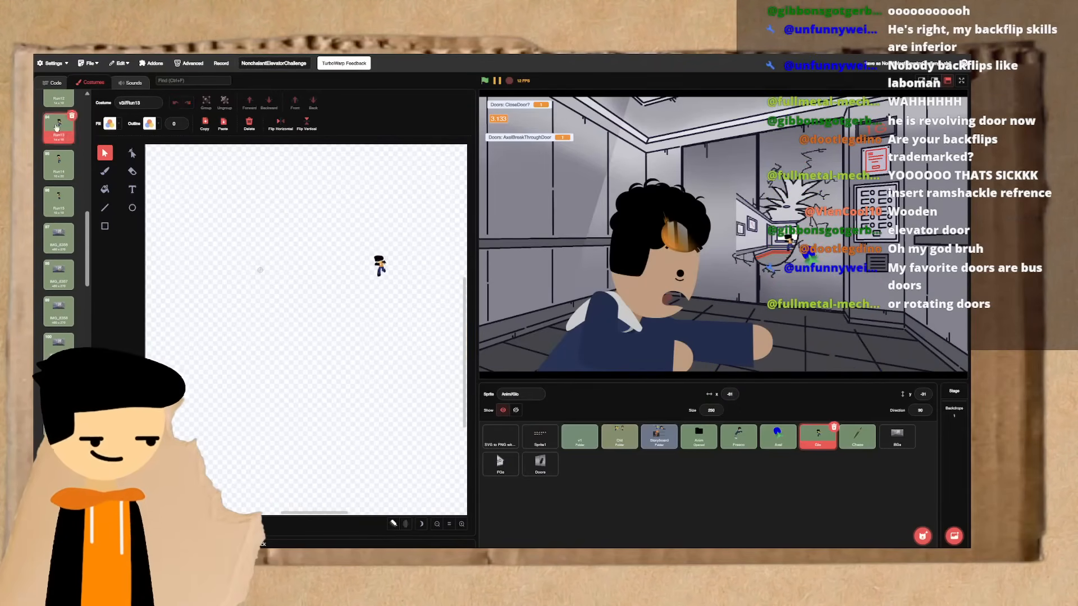
{"action": "scroll", "coordinate": [59, 118], "scroll_direction": "up", "scroll_amount": 3}
{"action": "left_click", "coordinate": [461, 524]}
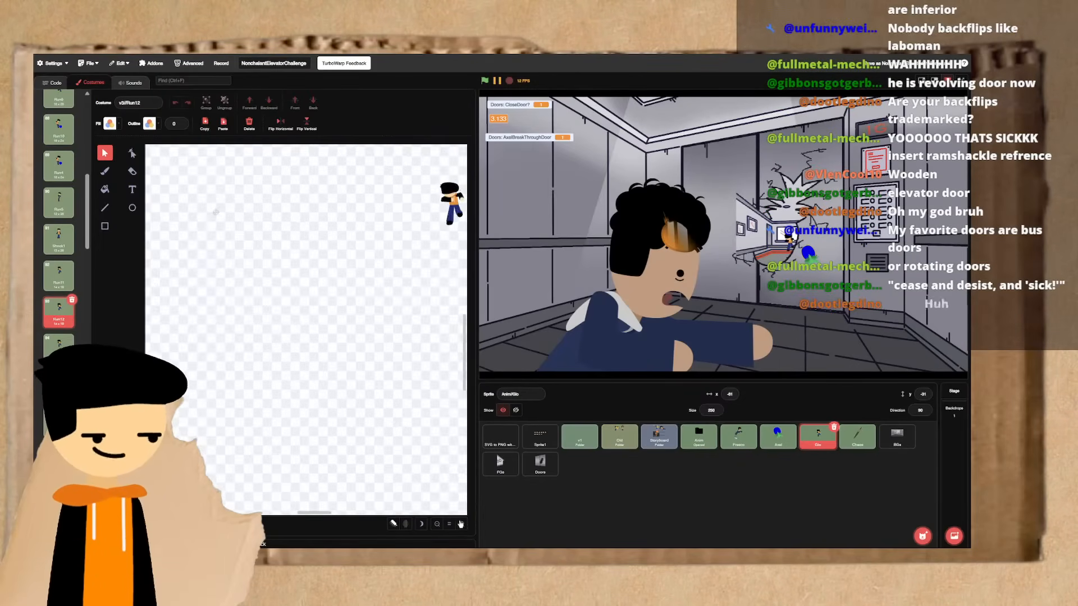
{"action": "left_click", "coordinate": [461, 523]}
{"action": "left_click", "coordinate": [461, 524]}
{"action": "left_click", "coordinate": [462, 525]}
{"action": "left_click", "coordinate": [462, 526]}
{"action": "left_click", "coordinate": [462, 526]}
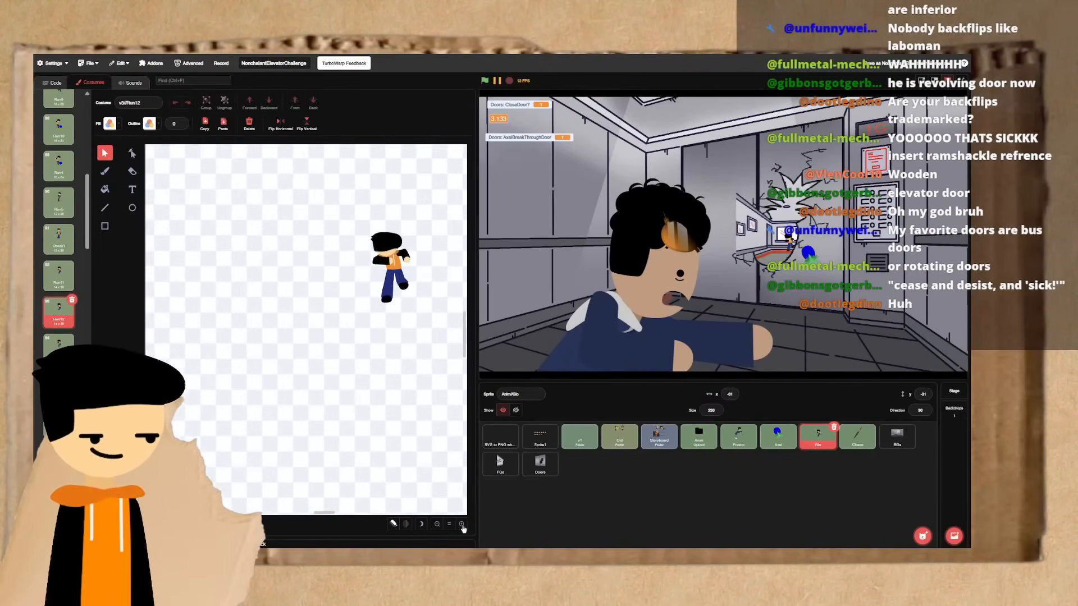
{"action": "left_click", "coordinate": [462, 526]}
{"action": "left_click", "coordinate": [462, 526]}
{"action": "left_click", "coordinate": [462, 526]}
{"action": "left_click", "coordinate": [462, 526]}
{"action": "scroll", "coordinate": [413, 369], "scroll_direction": "up", "scroll_amount": 3}
{"action": "scroll", "coordinate": [413, 369], "scroll_direction": "right", "scroll_amount": 3}
{"action": "scroll", "coordinate": [413, 369], "scroll_direction": "up", "scroll_amount": 2}
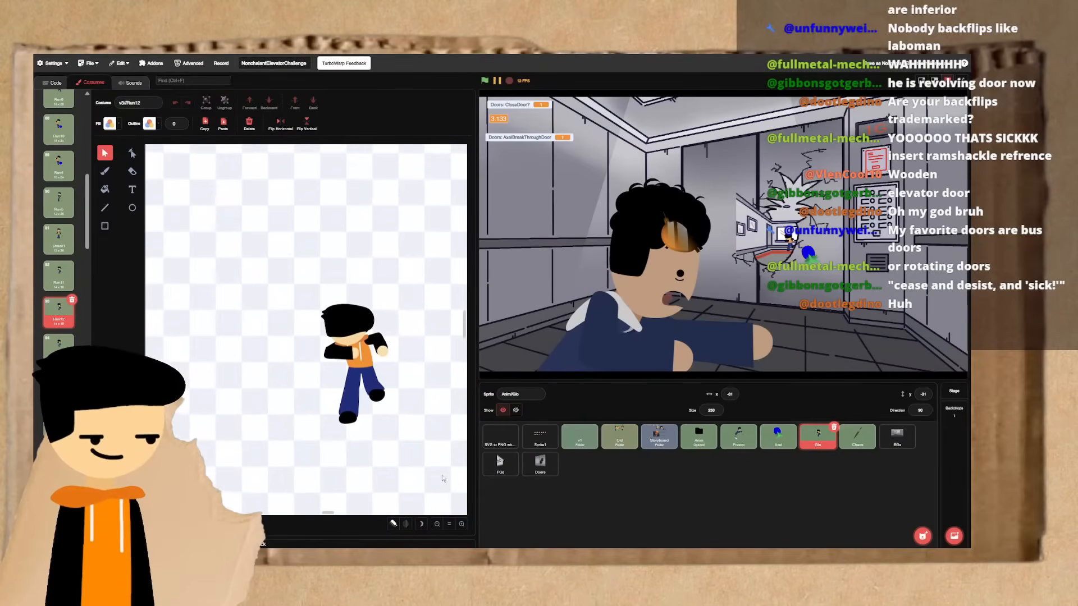
{"action": "left_click", "coordinate": [462, 525]}
{"action": "left_click", "coordinate": [462, 524]}
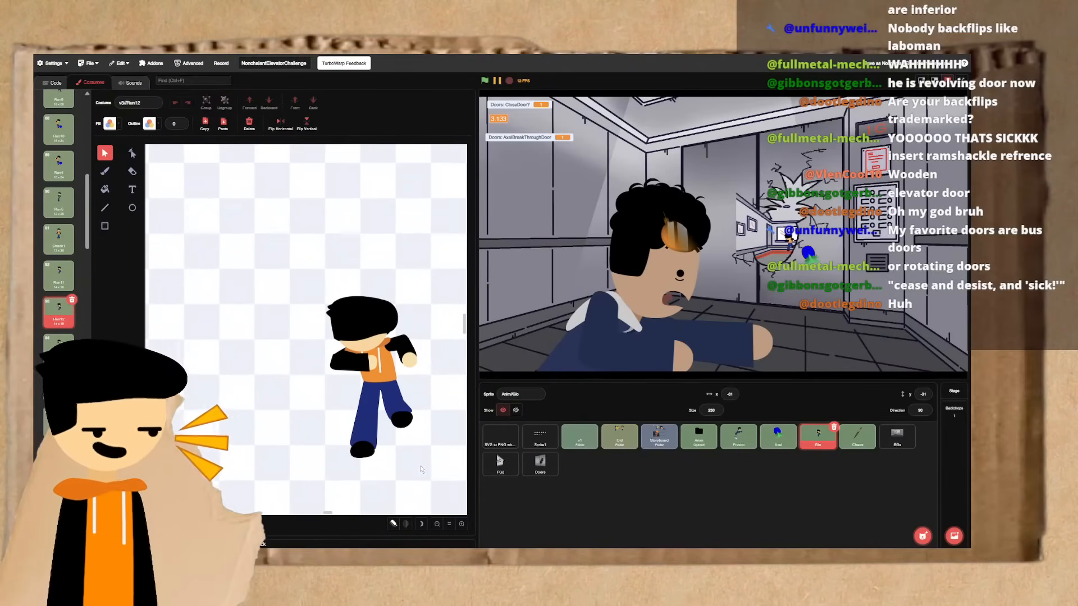
{"action": "scroll", "coordinate": [421, 469], "scroll_direction": "right", "scroll_amount": 2}
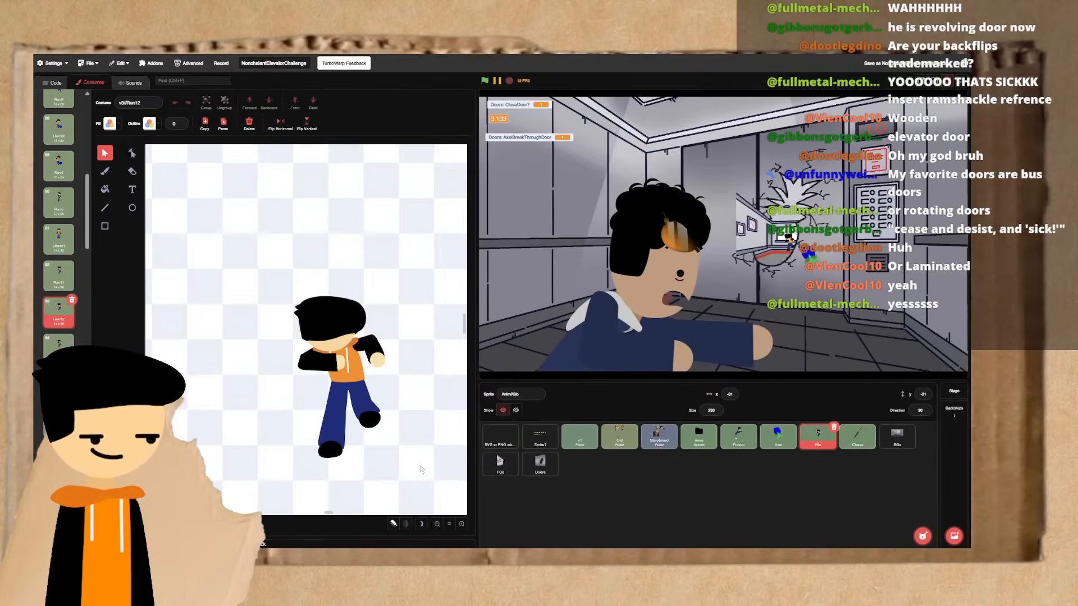
- Turn on onion skinning and advance from Run12 through the running frames to Run15
{"action": "left_click", "coordinate": [394, 523]}
{"action": "left_click", "coordinate": [462, 524]}
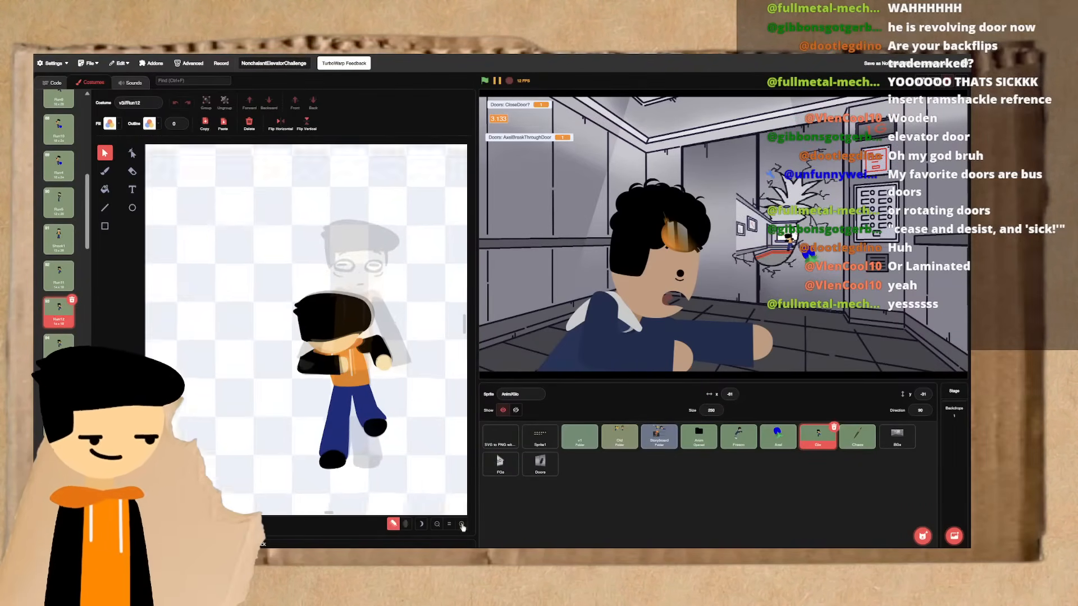
{"action": "key", "text": "Down"}
{"action": "key", "text": "Down"}
{"action": "key", "text": "Down"}
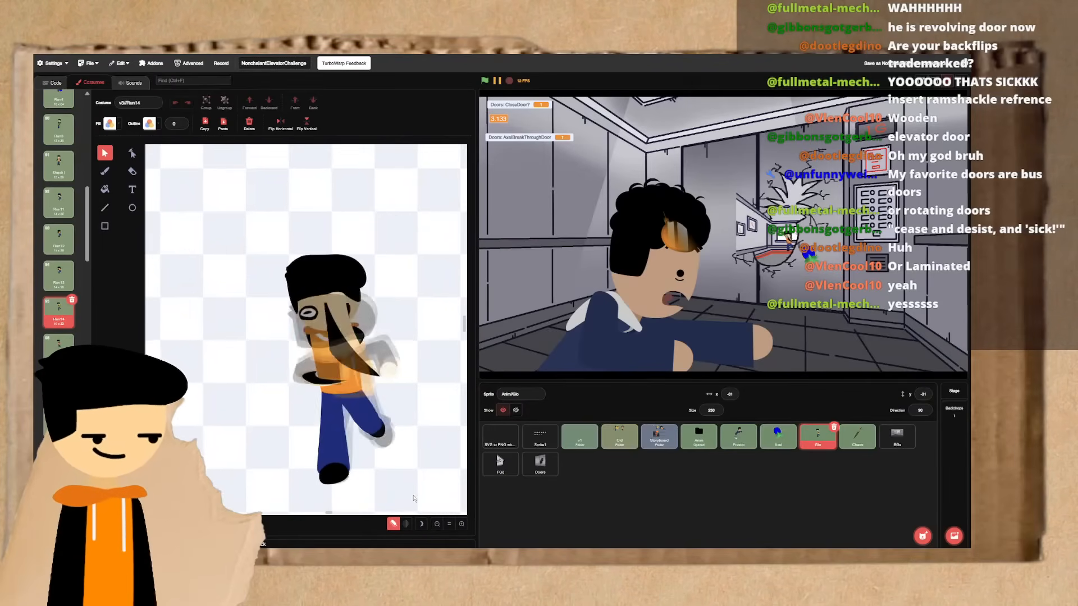
{"action": "key", "text": "ctrl+Left"}
{"action": "key", "text": "ctrl+Left"}
{"action": "key", "text": "ctrl+Right"}
{"action": "key", "text": "ctrl+Right"}
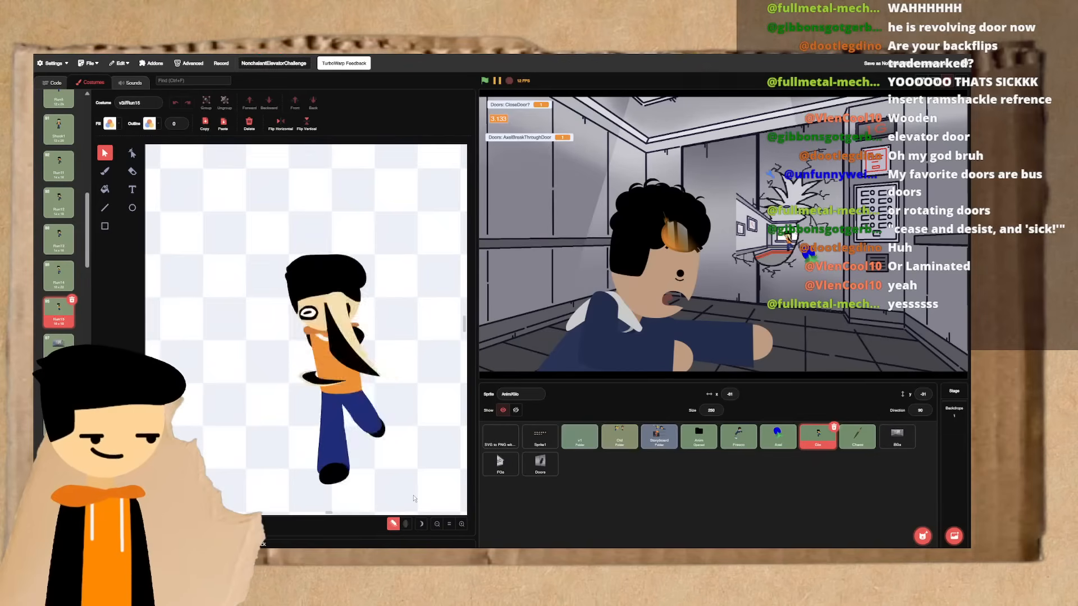
- Examine the Run15 figure up close and flip repeatedly between Run14 and Run15 to compare the leg movement
{"action": "left_click", "coordinate": [461, 524]}
{"action": "left_click", "coordinate": [462, 524]}
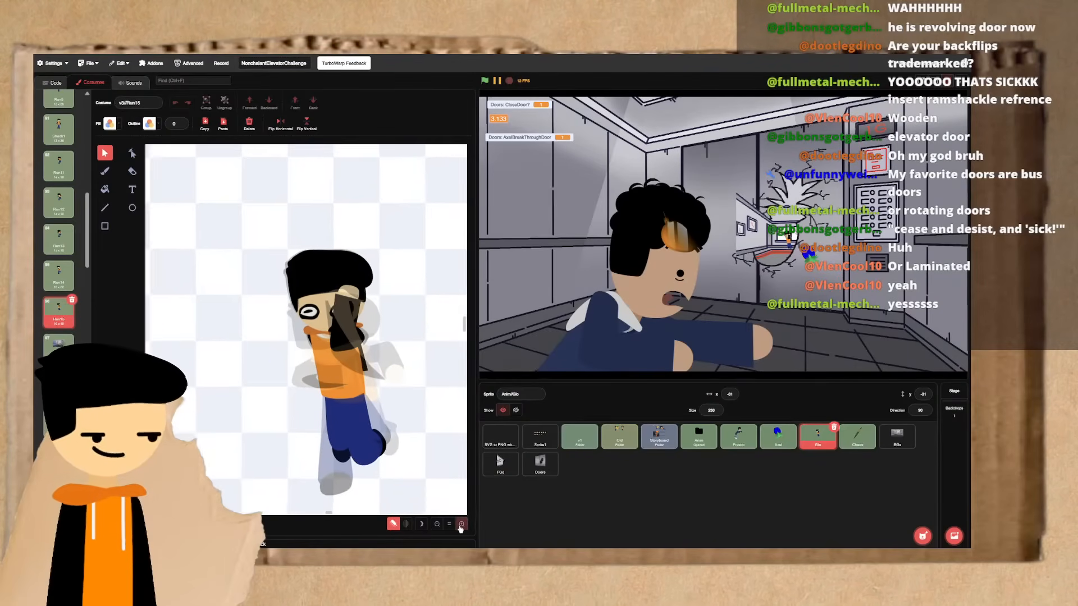
{"action": "left_click", "coordinate": [462, 524]}
{"action": "left_click", "coordinate": [461, 524]}
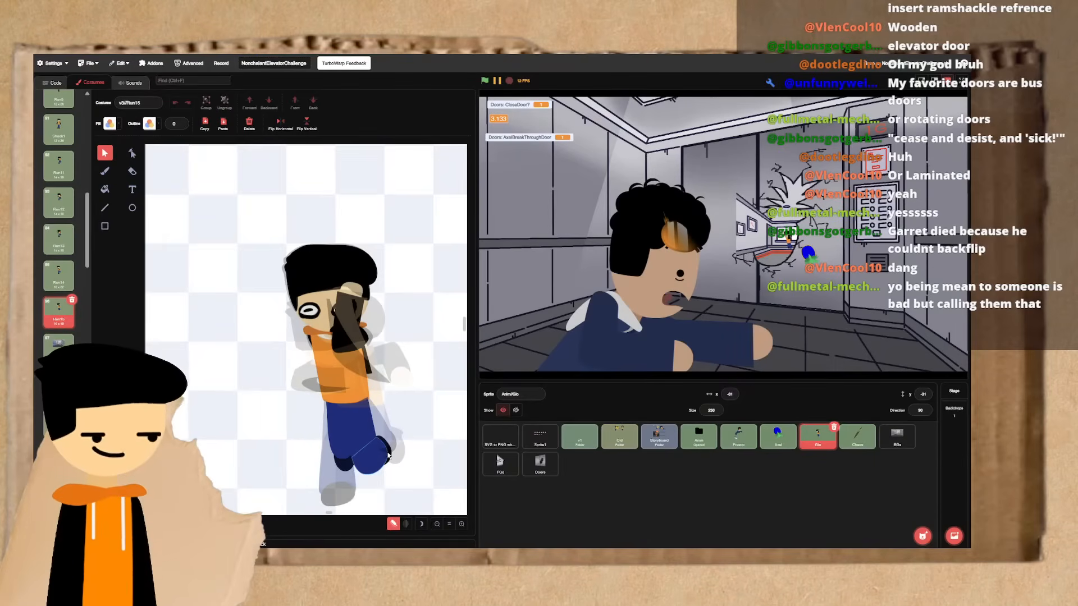
{"action": "left_click", "coordinate": [459, 524]}
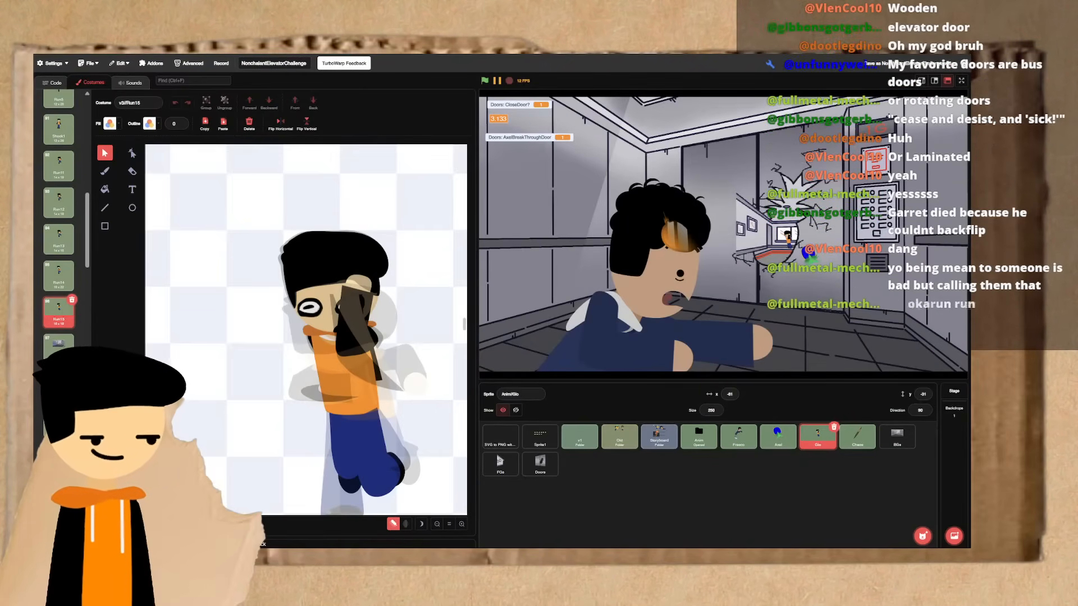
{"action": "left_click", "coordinate": [460, 524]}
{"action": "scroll", "coordinate": [393, 471], "scroll_direction": "right", "scroll_amount": 1}
{"action": "scroll", "coordinate": [394, 471], "scroll_direction": "down", "scroll_amount": 1}
{"action": "key", "text": "Up"}
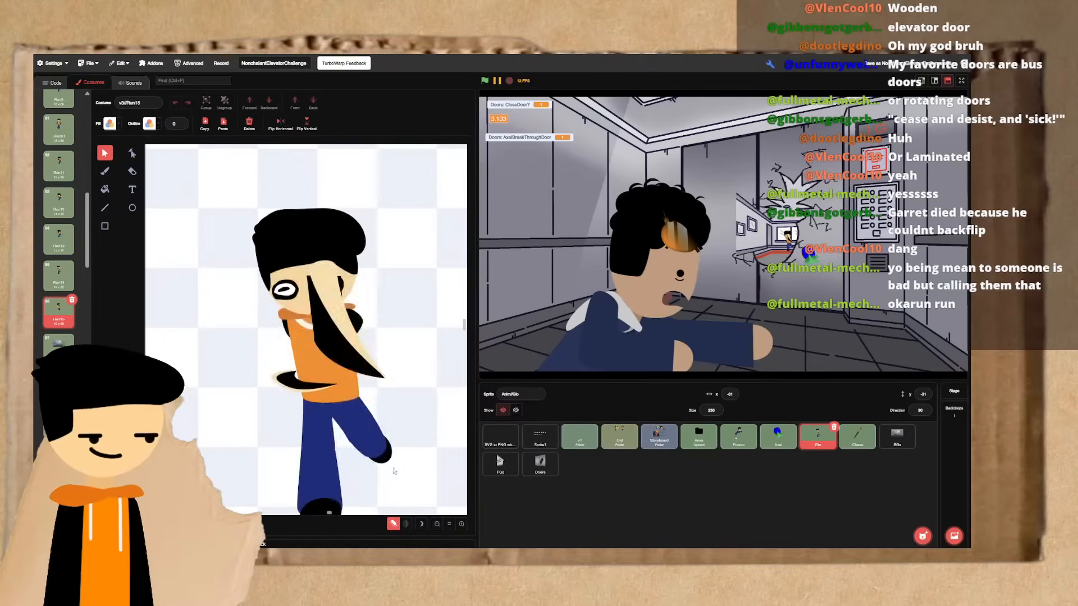
{"action": "key", "text": "Down"}
{"action": "key", "text": "Up"}
{"action": "key", "text": "Down"}
{"action": "key", "text": "Up"}
{"action": "key", "text": "Down"}
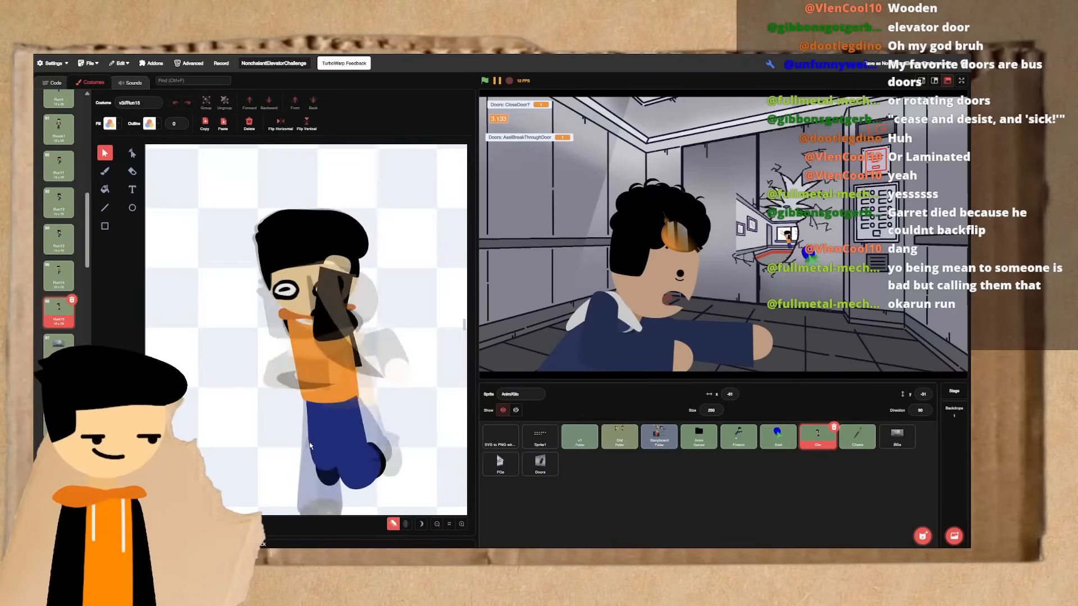
{"action": "key", "text": "Up"}
{"action": "key", "text": "Down"}
{"action": "key", "text": "Up"}
{"action": "key", "text": "Down"}
{"action": "key", "text": "Up"}
{"action": "key", "text": "Down"}
{"action": "key", "text": "Up"}
{"action": "key", "text": "Up"}
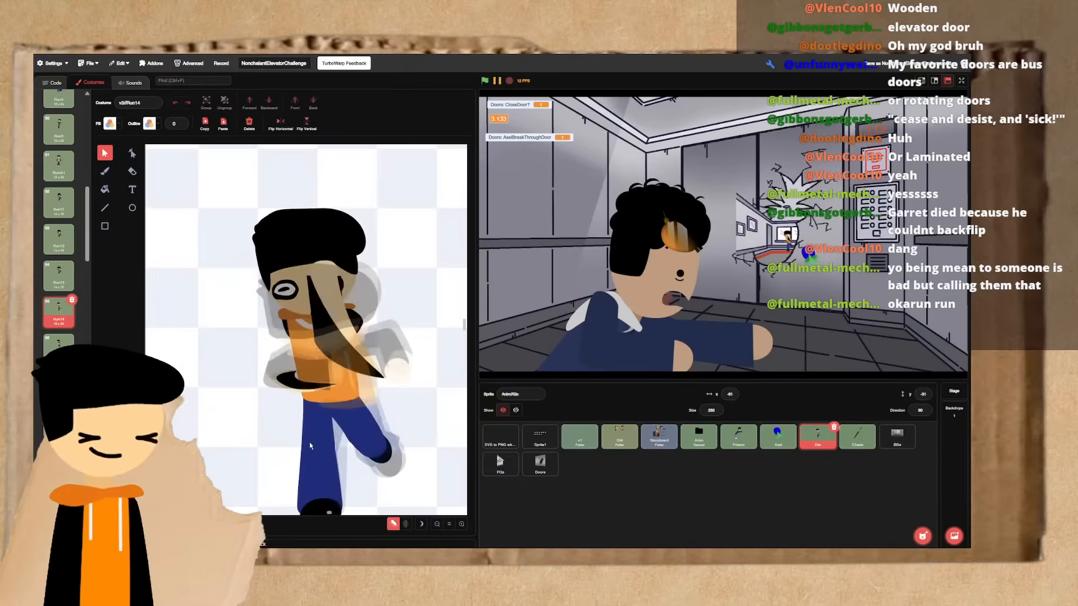
{"action": "key", "text": "Down"}
{"action": "key", "text": "Down"}
{"action": "key", "text": "Up"}
{"action": "key", "text": "Down"}
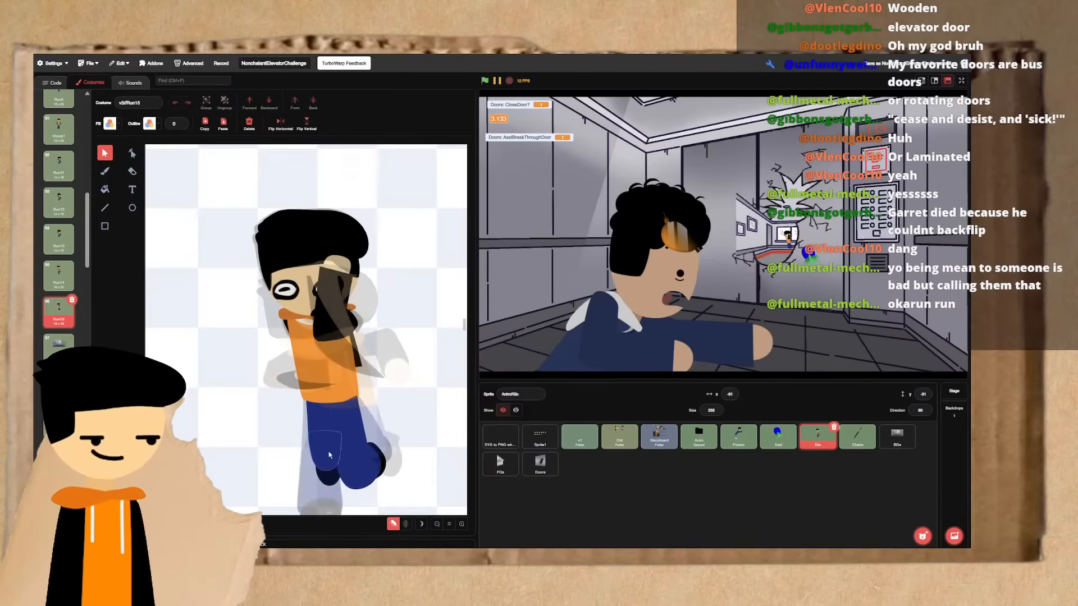
{"action": "key", "text": "Up"}
{"action": "key", "text": "Down"}
{"action": "key", "text": "Up"}
{"action": "key", "text": "Down"}
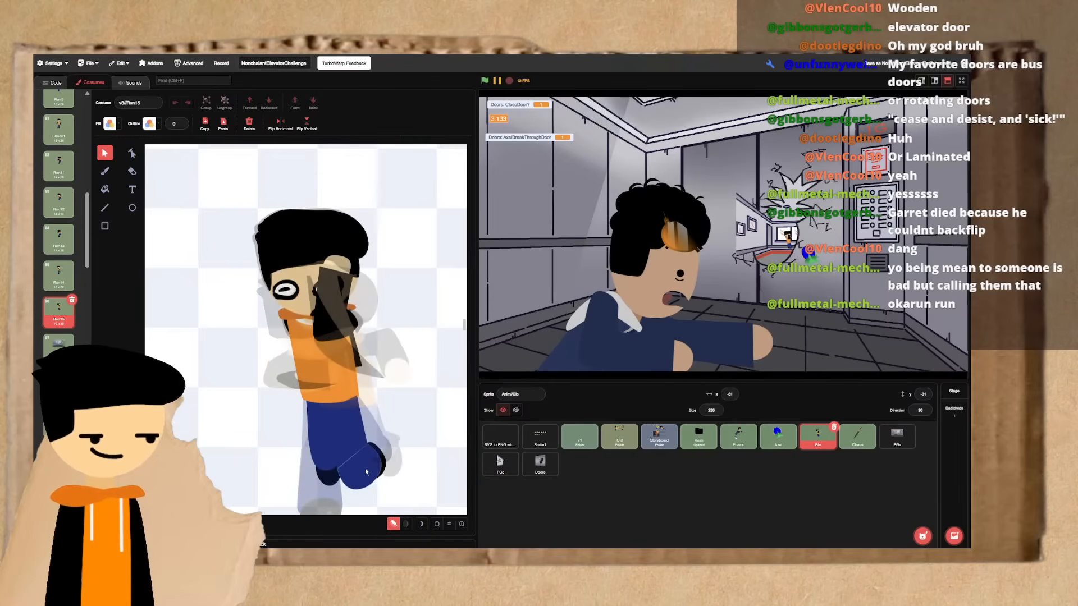
- Step back as far as Run13 and review the poses again through Run14 to Run15, including the feet
{"action": "scroll", "coordinate": [368, 467], "scroll_direction": "down", "scroll_amount": 1}
{"action": "key", "text": "Up"}
{"action": "key", "text": "Down"}
{"action": "key", "text": "Up"}
{"action": "key", "text": "Up"}
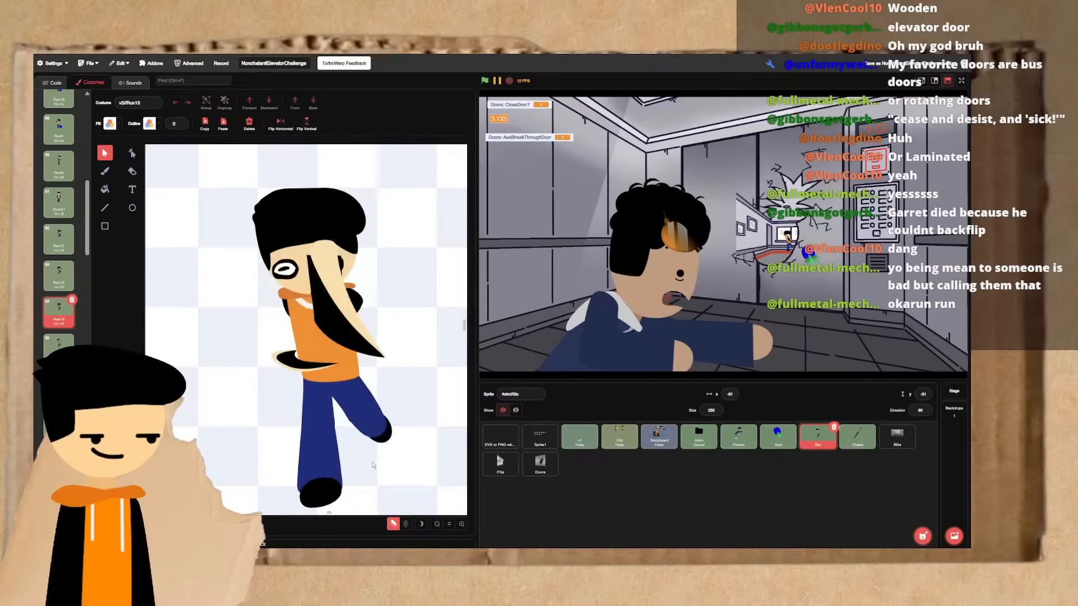
{"action": "key", "text": "Down"}
{"action": "key", "text": "Down"}
{"action": "key", "text": "Up"}
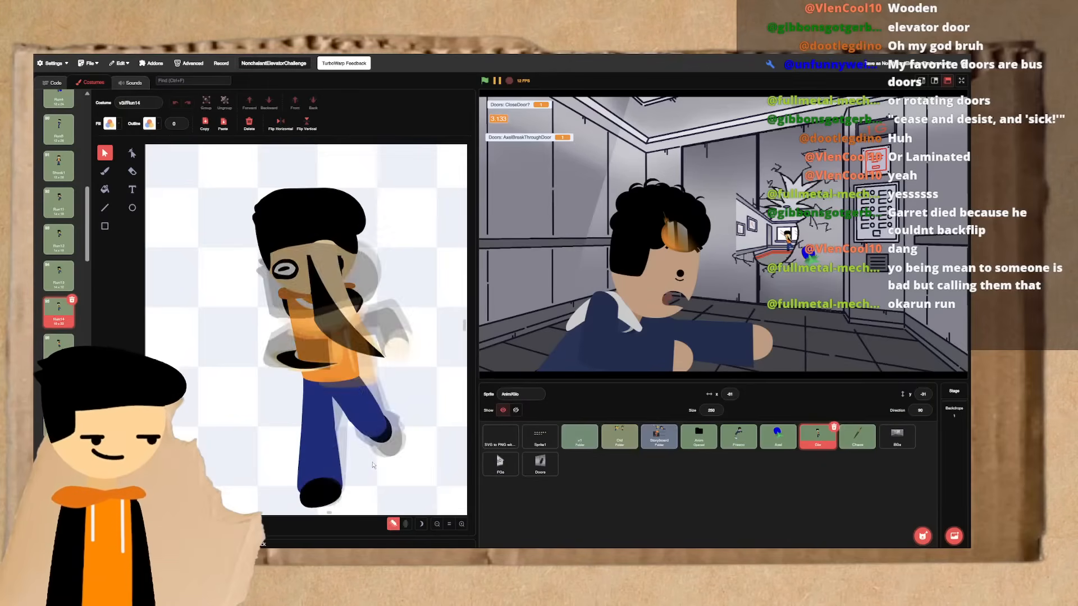
{"action": "key", "text": "Down"}
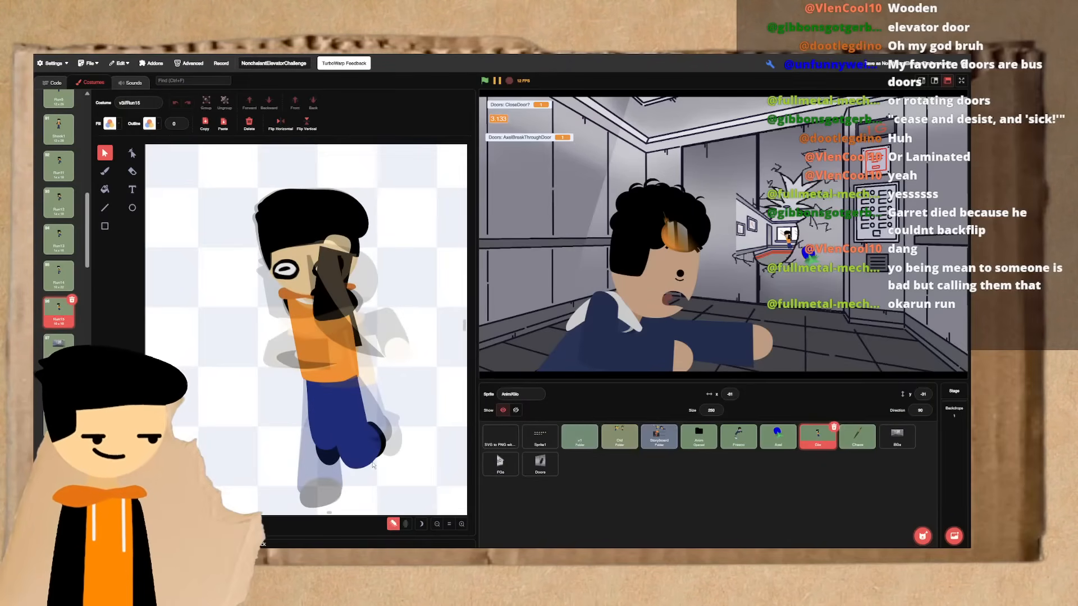
{"action": "key", "text": "Up"}
{"action": "key", "text": "Down"}
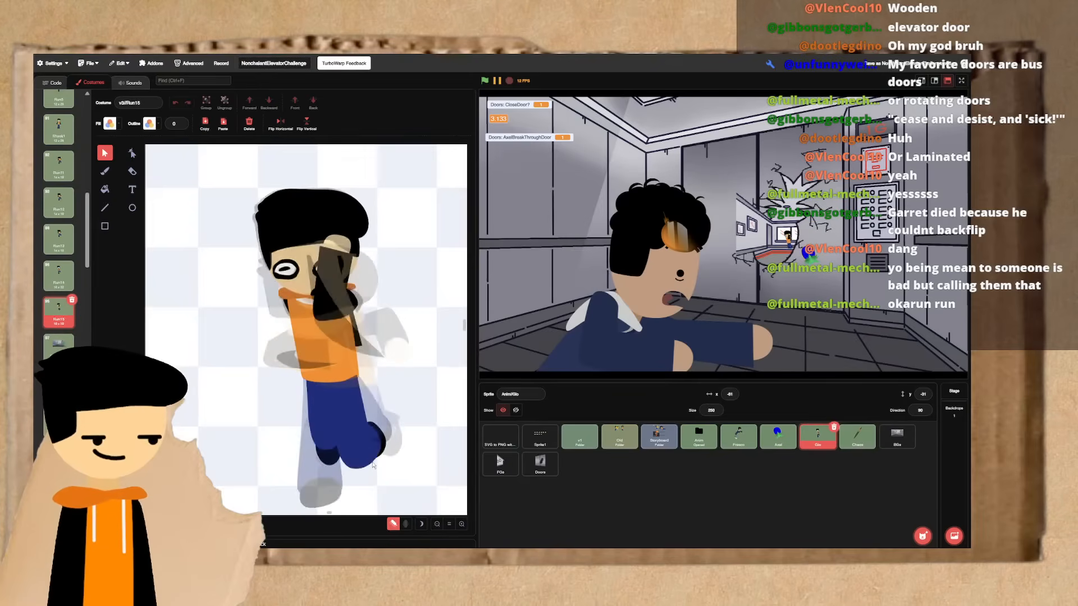
{"action": "key", "text": "Up"}
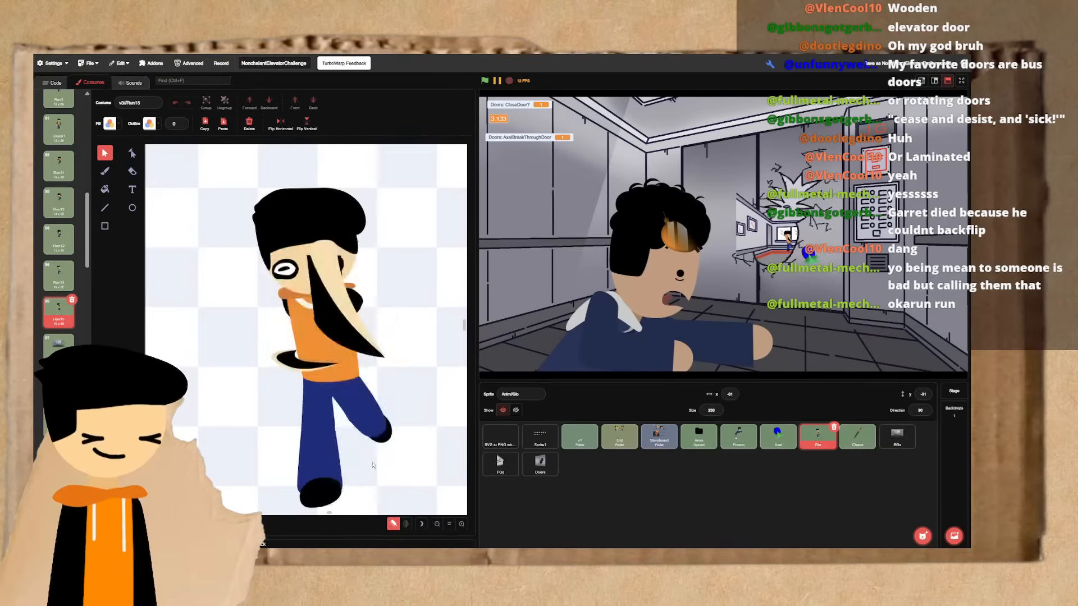
{"action": "key", "text": "Down"}
- Shift the left-hand lower leg and its black shoe in the Run15 frame slightly to the left, and deselect them
{"action": "left_click", "coordinate": [325, 441]}
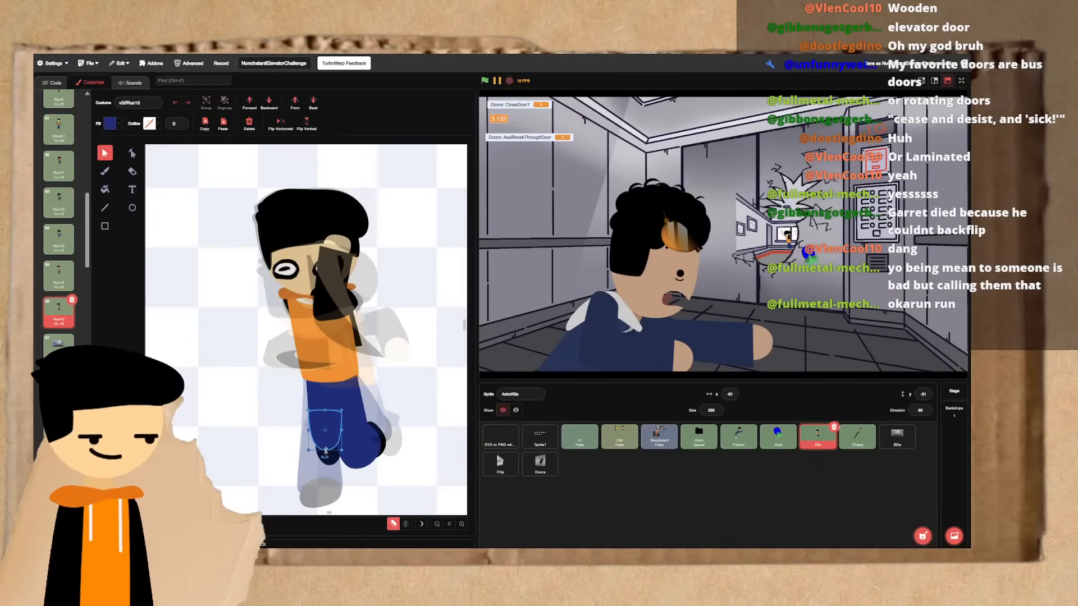
{"action": "left_click", "coordinate": [328, 456]}
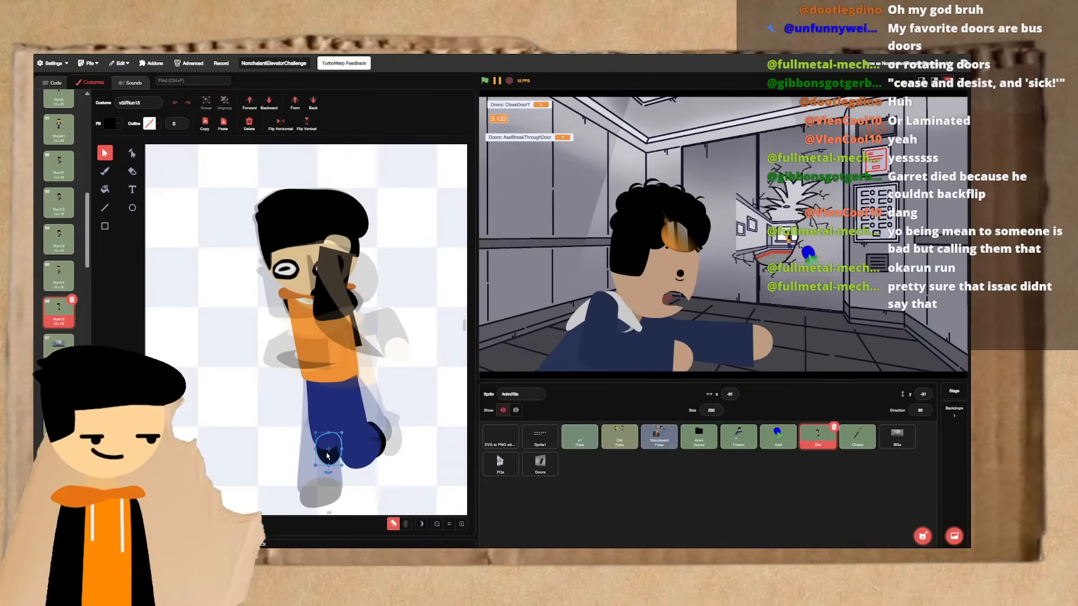
{"action": "left_click", "coordinate": [326, 444]}
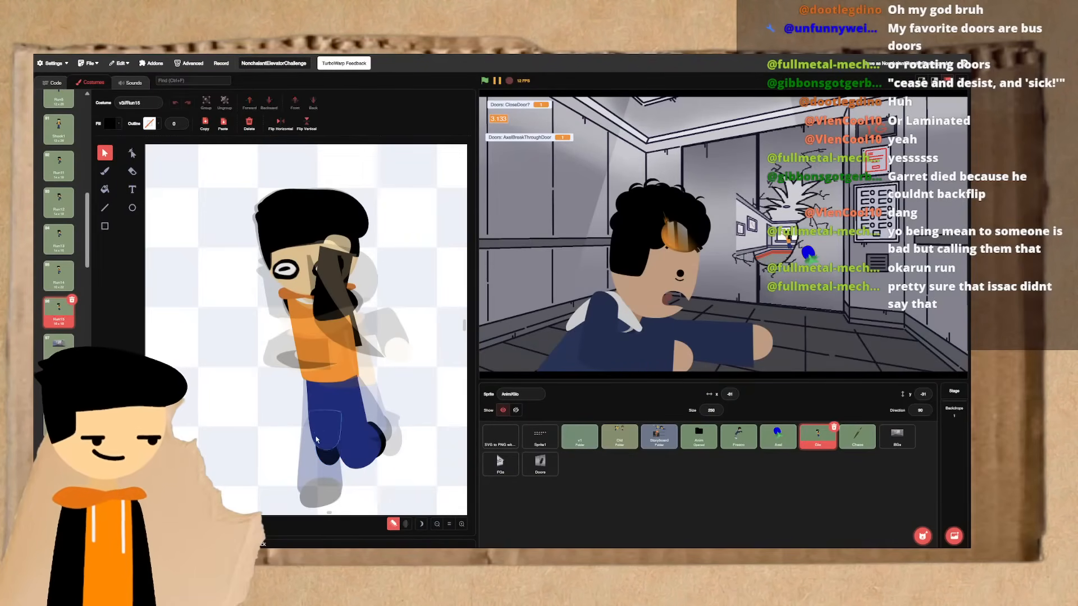
{"action": "left_click_drag", "start_coordinate": [326, 450], "coordinate": [325, 451]}
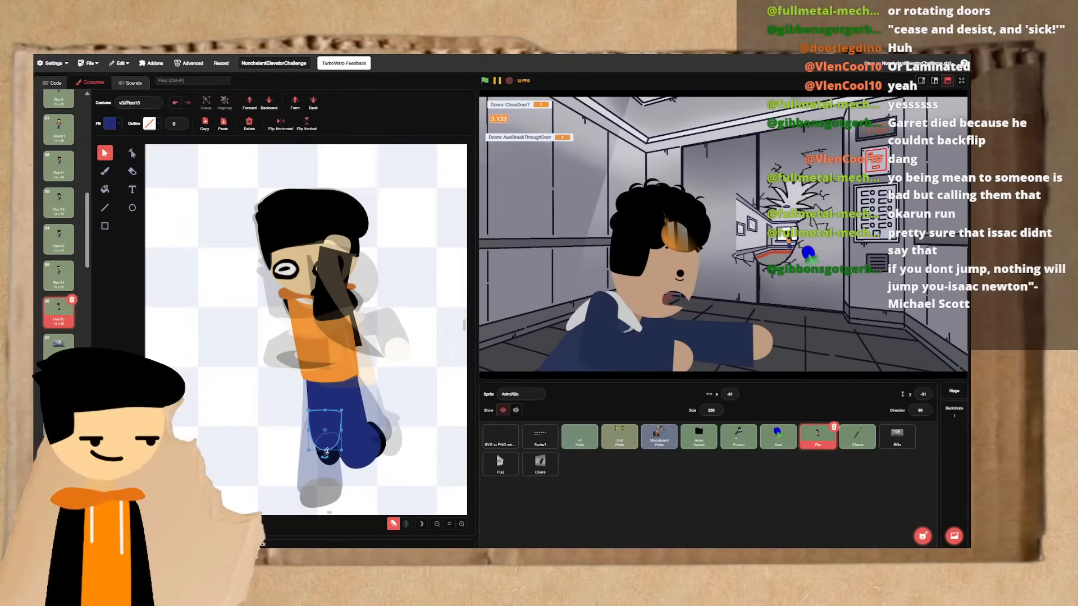
{"action": "left_click", "coordinate": [326, 455]}
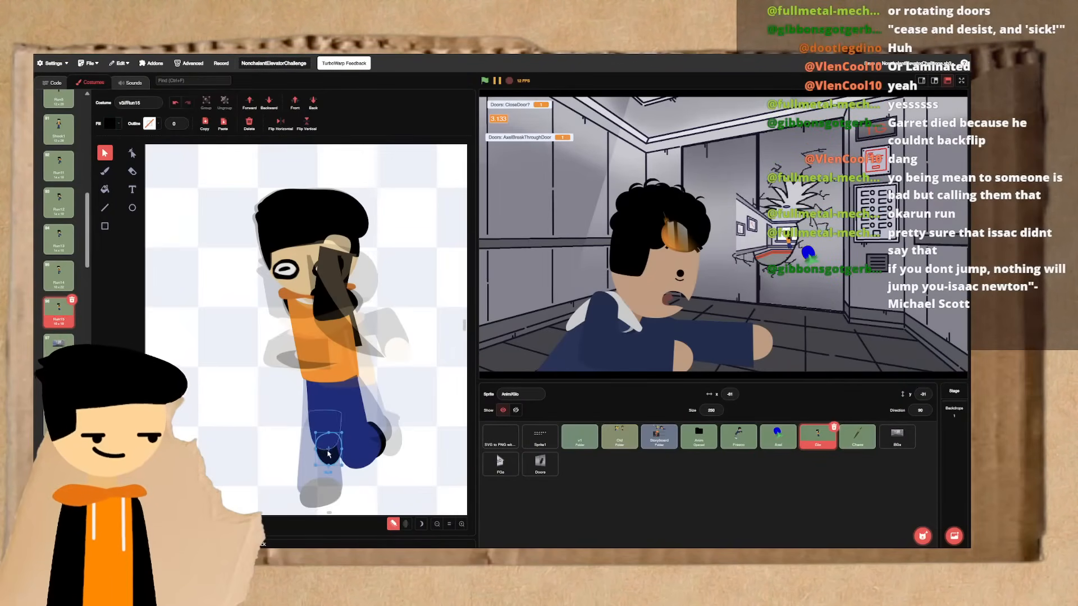
{"action": "left_click", "coordinate": [291, 459]}
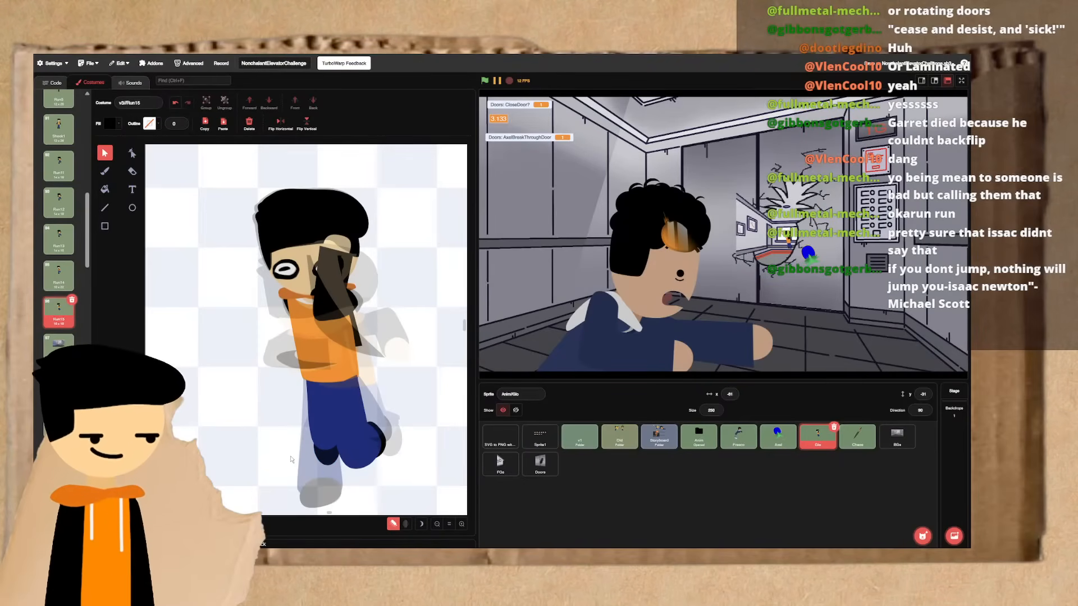
{"action": "left_click", "coordinate": [329, 447]}
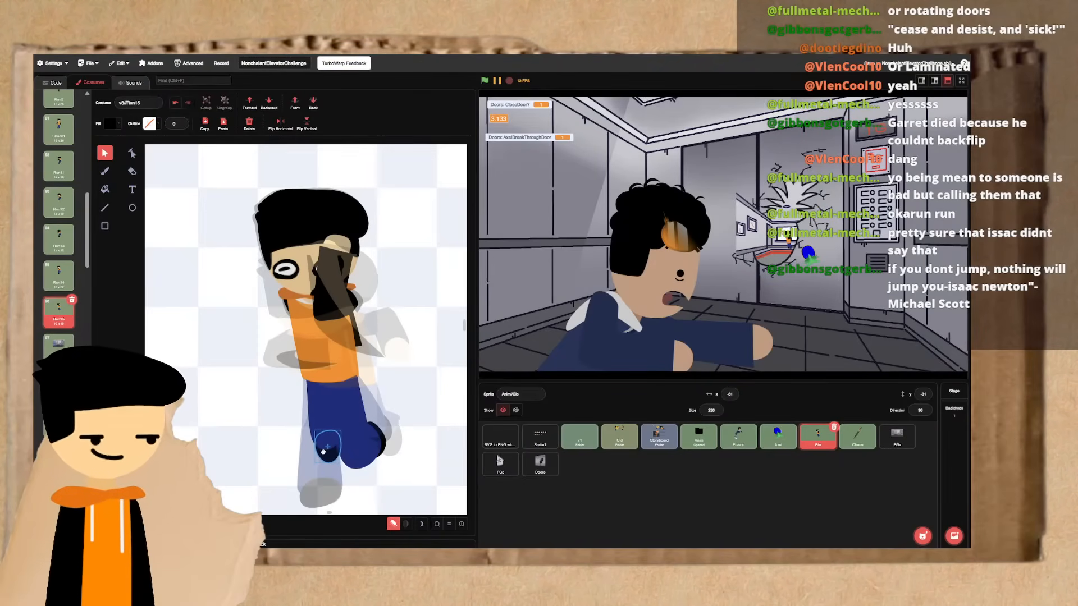
{"action": "left_click", "coordinate": [301, 453]}
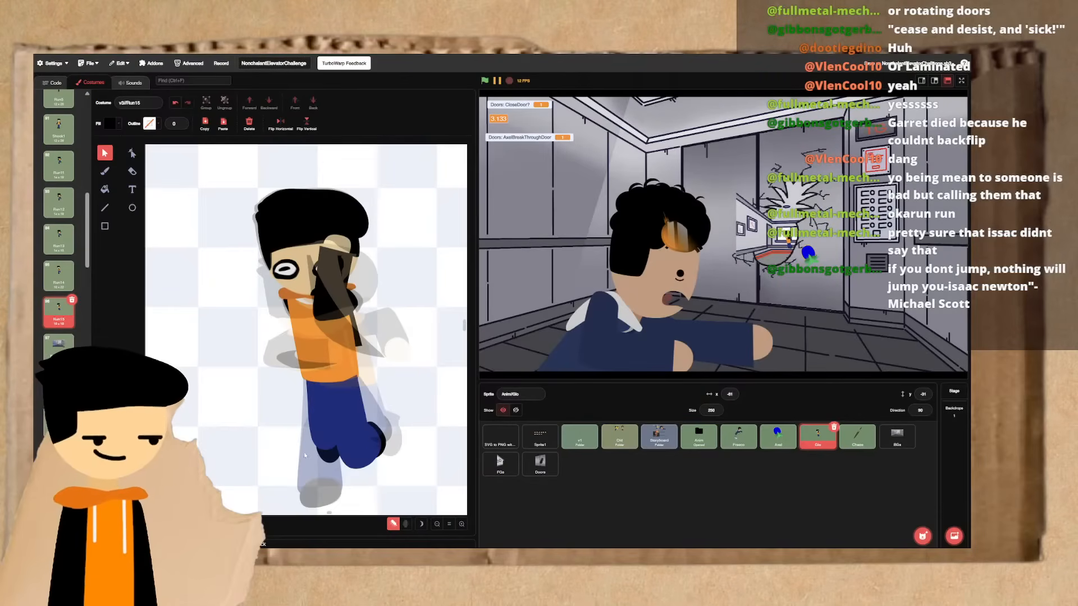
{"action": "left_click", "coordinate": [324, 448]}
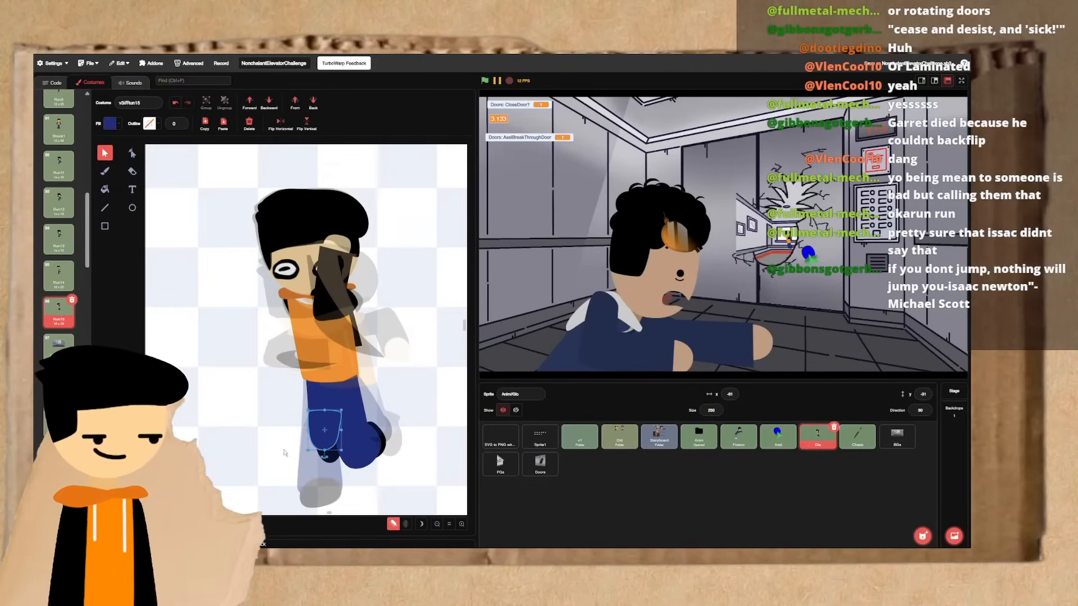
{"action": "left_click", "coordinate": [329, 458]}
{"action": "left_click_drag", "start_coordinate": [328, 457], "coordinate": [326, 460]}
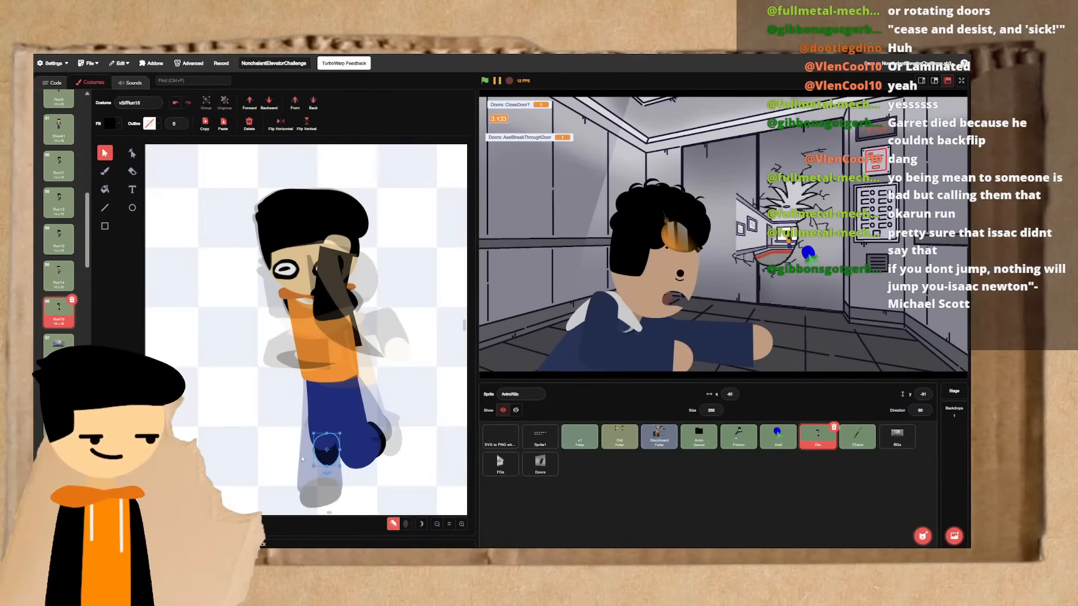
{"action": "left_click", "coordinate": [284, 456]}
- Alternate between Run15 and Run14 to check the adjusted leg against the preceding pose
{"action": "key", "text": "Up"}
{"action": "key", "text": "Down"}
{"action": "key", "text": "Up"}
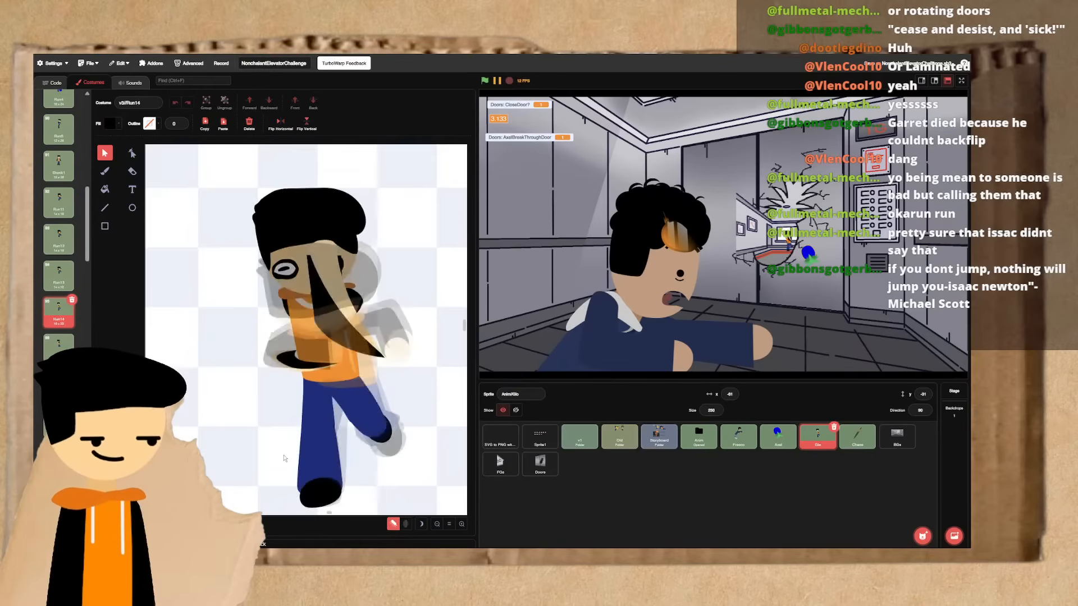
{"action": "key", "text": "Down"}
{"action": "key", "text": "Up"}
{"action": "key", "text": "Down"}
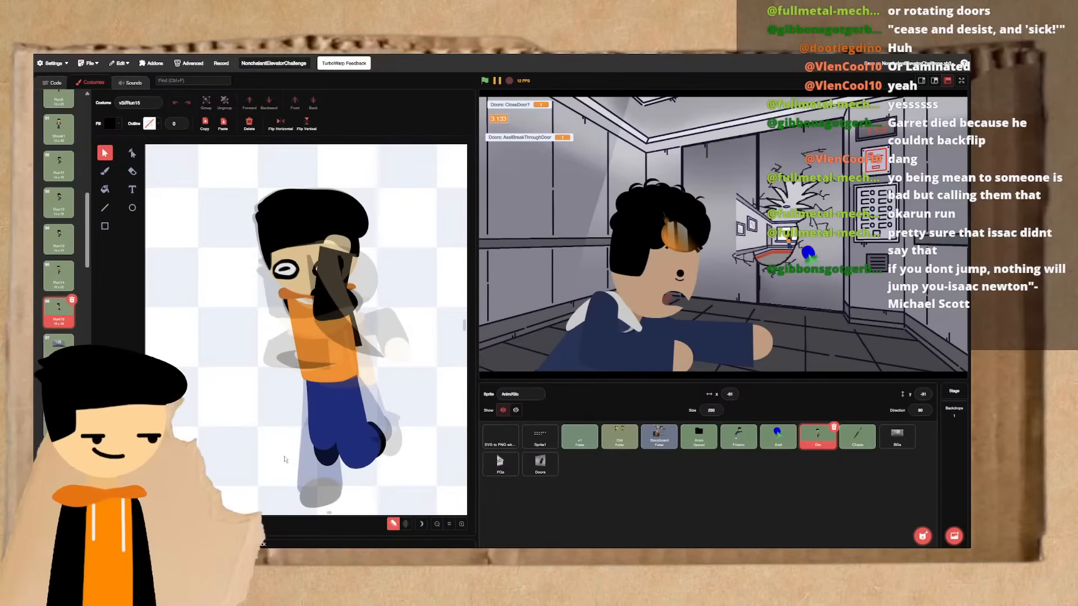
{"action": "key", "text": "Up"}
{"action": "key", "text": "Down"}
{"action": "key", "text": "Up"}
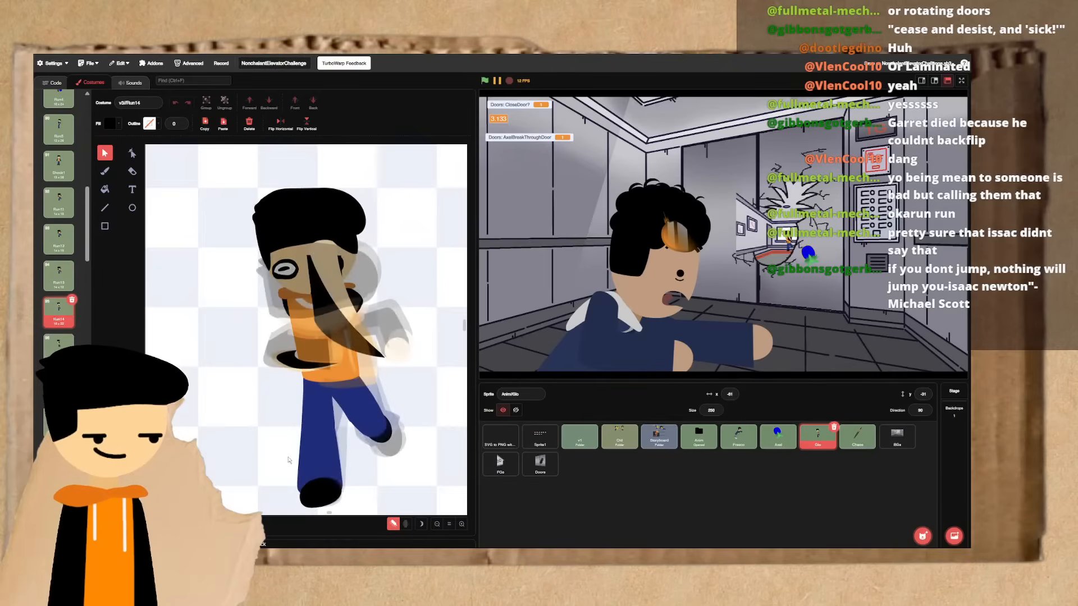
- Step back and forth through the Run13, Run14 and Run15 frames to compare the running poses
{"action": "key", "text": "Down"}
{"action": "key", "text": "Up"}
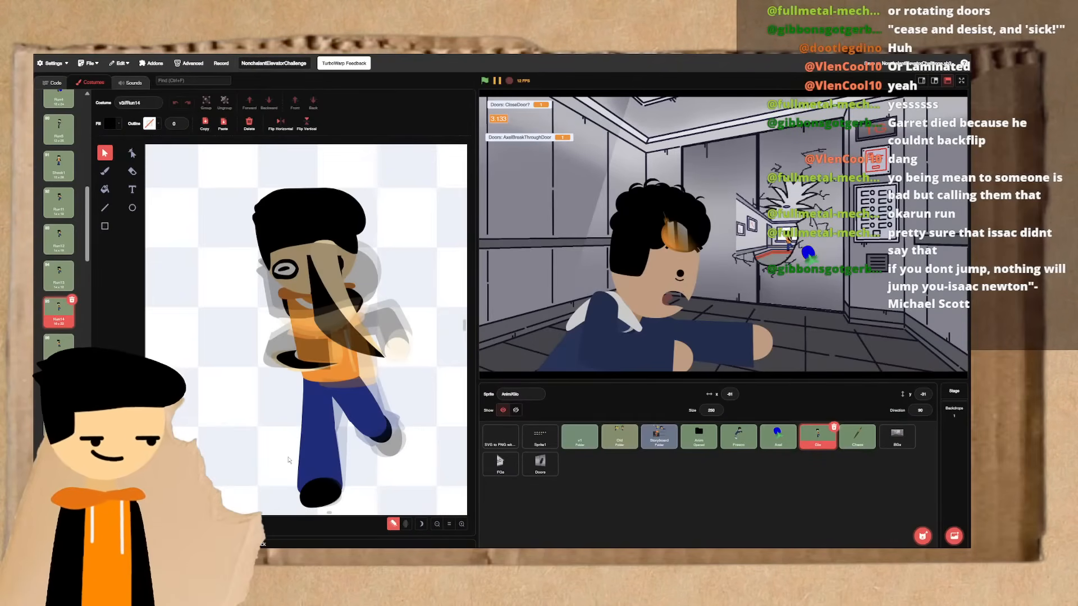
{"action": "key", "text": "Up"}
{"action": "key", "text": "Down"}
{"action": "key", "text": "Down"}
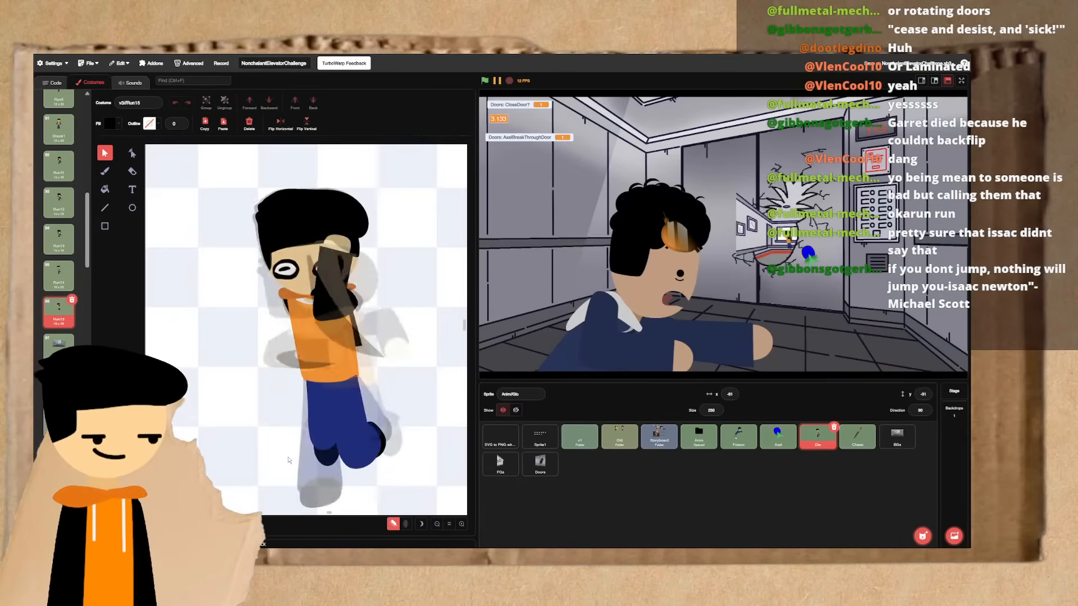
{"action": "key", "text": "Up"}
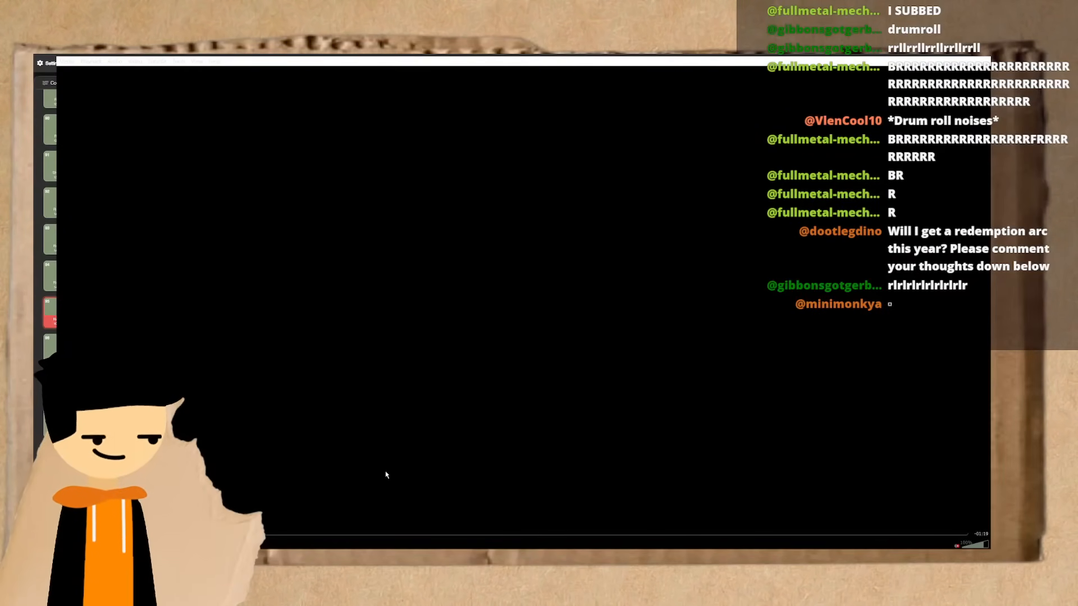
- Unmute the video in the media player and watch it to the end
{"action": "left_click", "coordinate": [957, 547]}
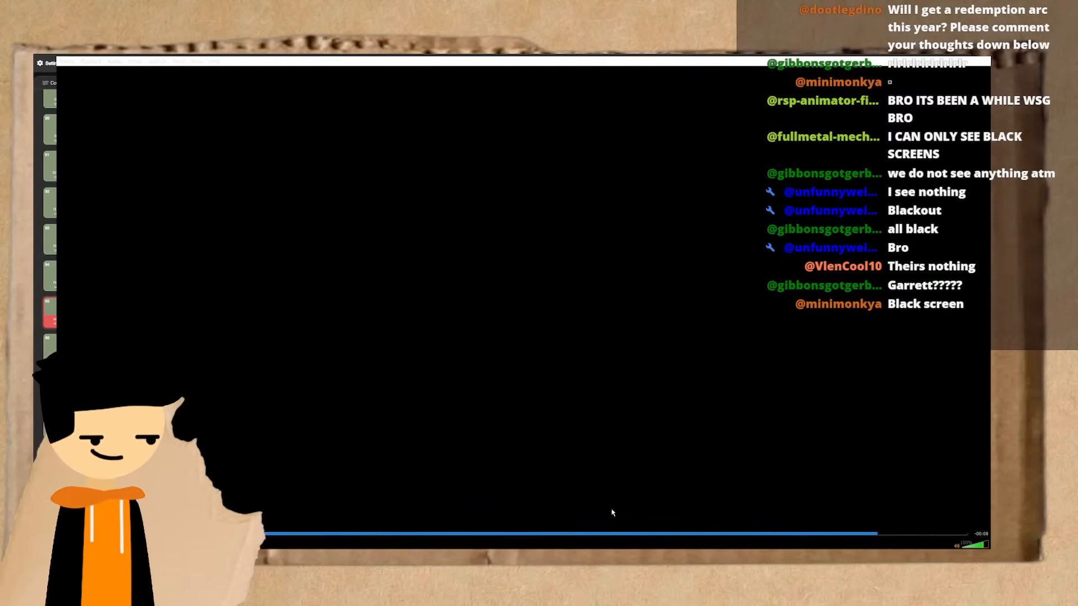
{"action": "left_click", "coordinate": [624, 559]}
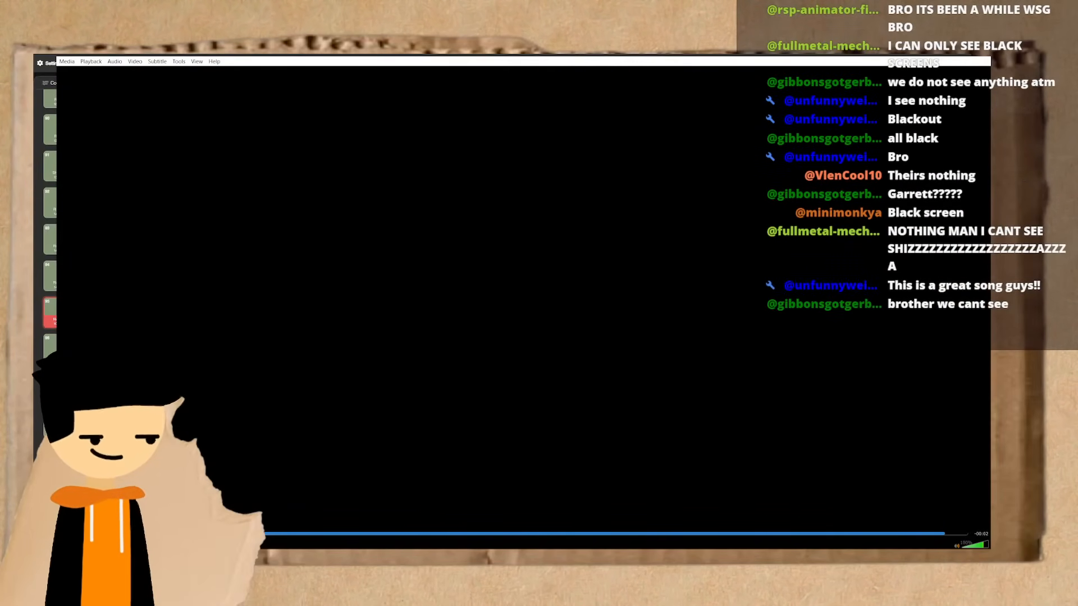
{"action": "left_click", "coordinate": [567, 534]}
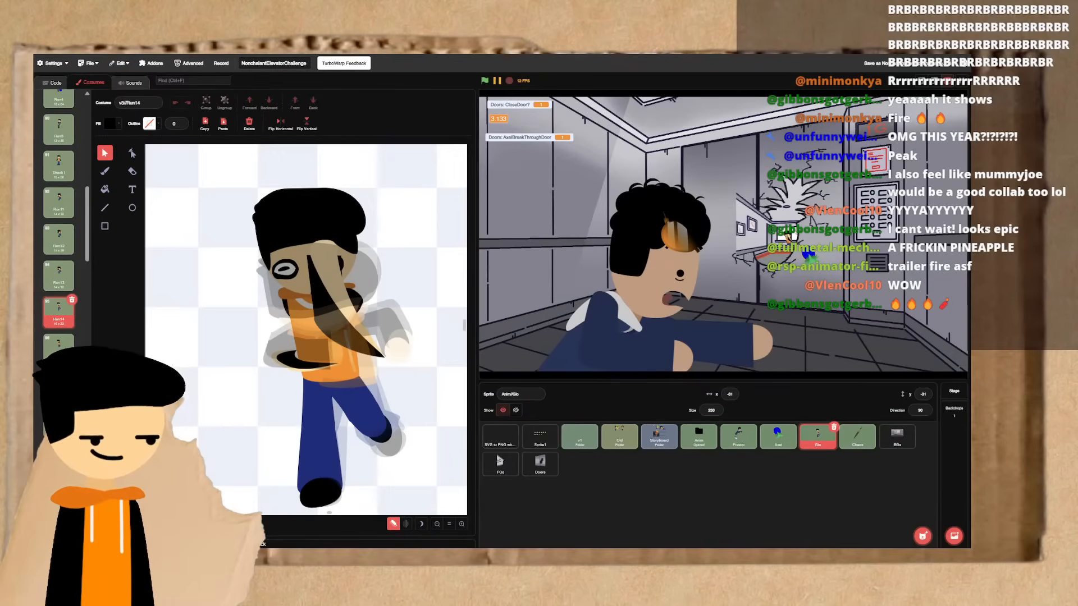
- Alternate repeatedly between the Run13 and Run14 frames to study the pose change, ending on Run15
{"action": "key", "text": "Up"}
{"action": "key", "text": "Down"}
{"action": "key", "text": "Up"}
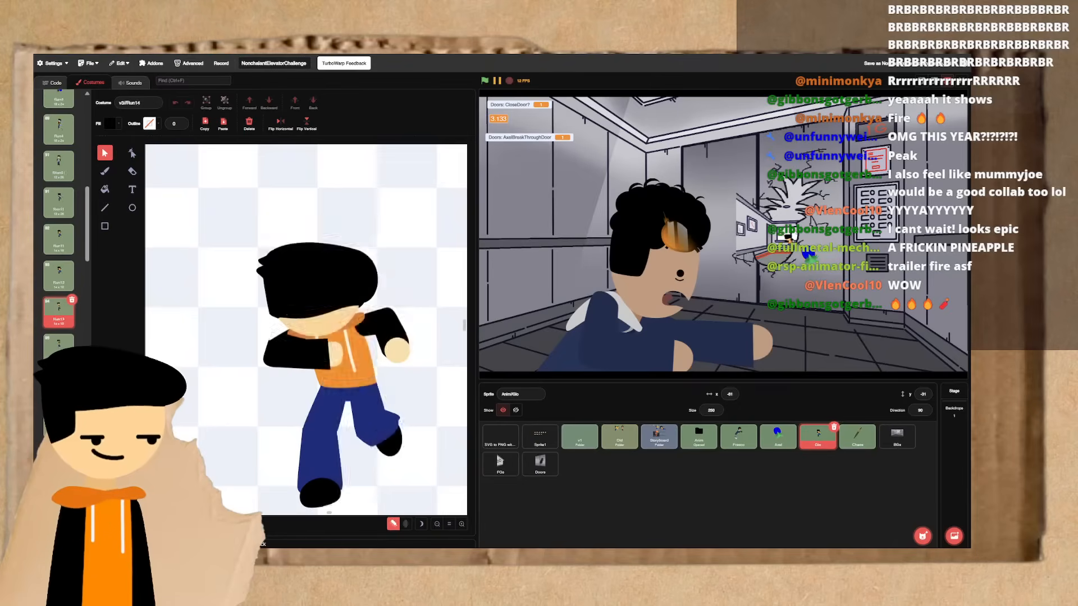
{"action": "key", "text": "Down"}
{"action": "key", "text": "Up"}
{"action": "key", "text": "Down"}
{"action": "key", "text": "Up"}
{"action": "key", "text": "Down"}
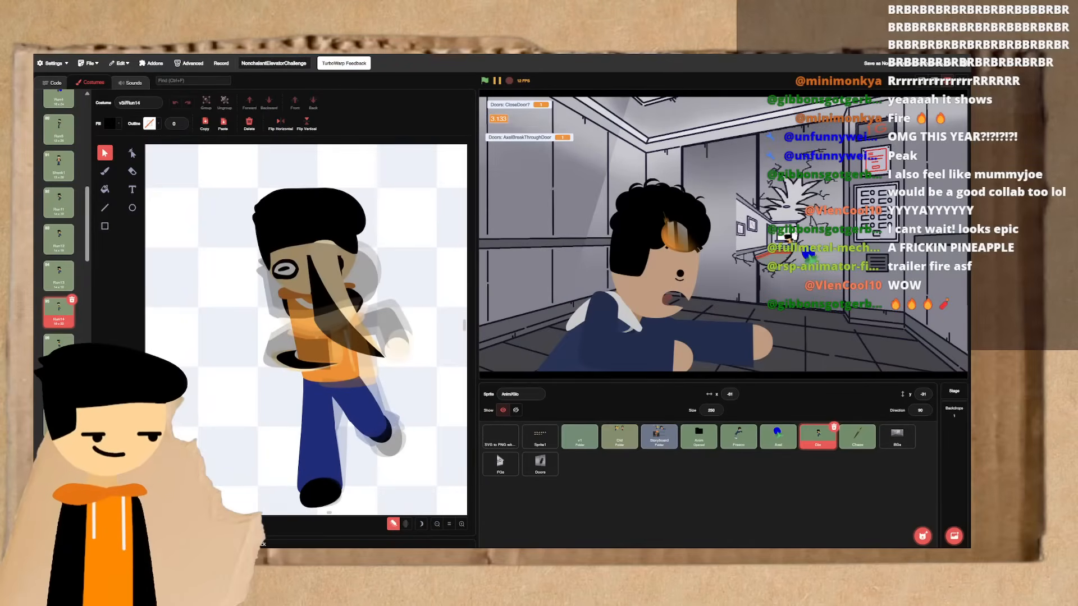
{"action": "key", "text": "Up"}
{"action": "key", "text": "Down"}
{"action": "key", "text": "Up"}
{"action": "key", "text": "Down"}
- Run through Run13, Run14 and Run15 several times, and inspect the lower body of the Run15 figure up close
{"action": "key", "text": "Down"}
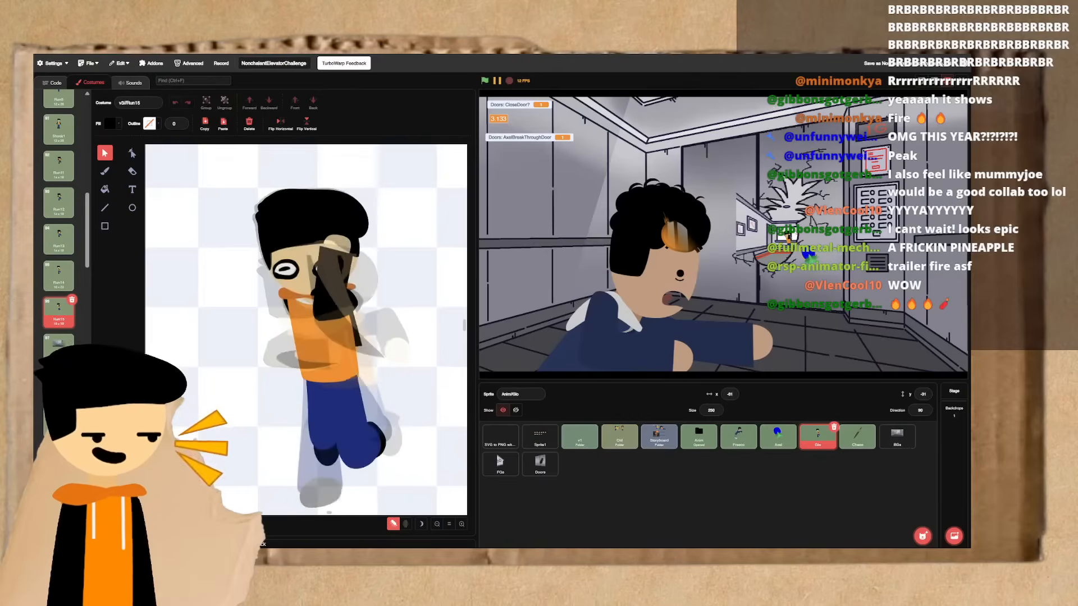
{"action": "key", "text": "Up"}
{"action": "key", "text": "Up"}
{"action": "key", "text": "Down"}
{"action": "key", "text": "Down"}
{"action": "key", "text": "Up"}
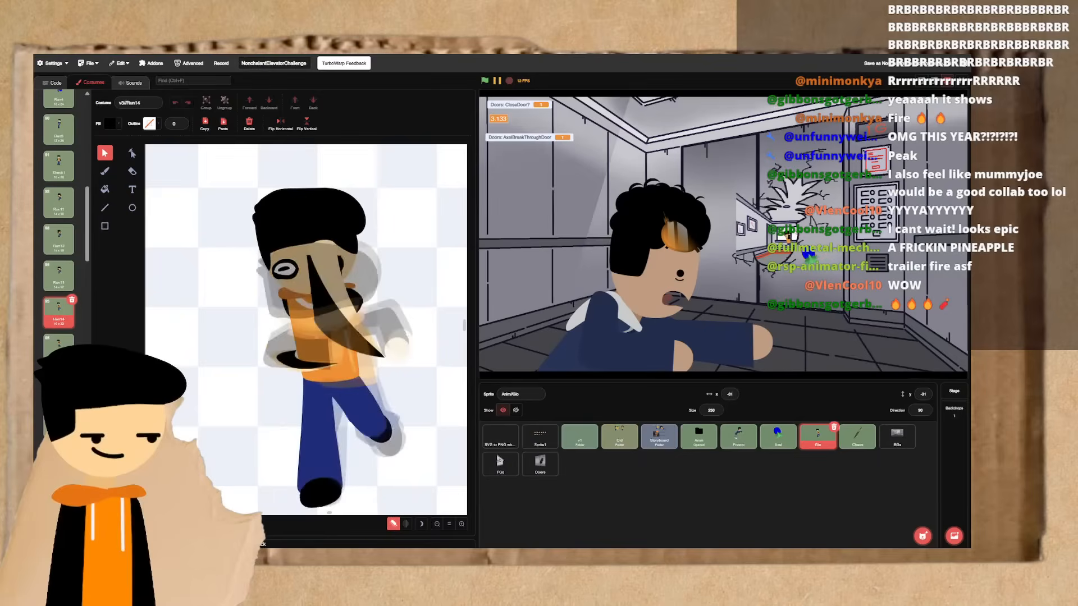
{"action": "key", "text": "Up"}
{"action": "key", "text": "Down"}
{"action": "key", "text": "Down"}
{"action": "key", "text": "Up"}
{"action": "key", "text": "Up"}
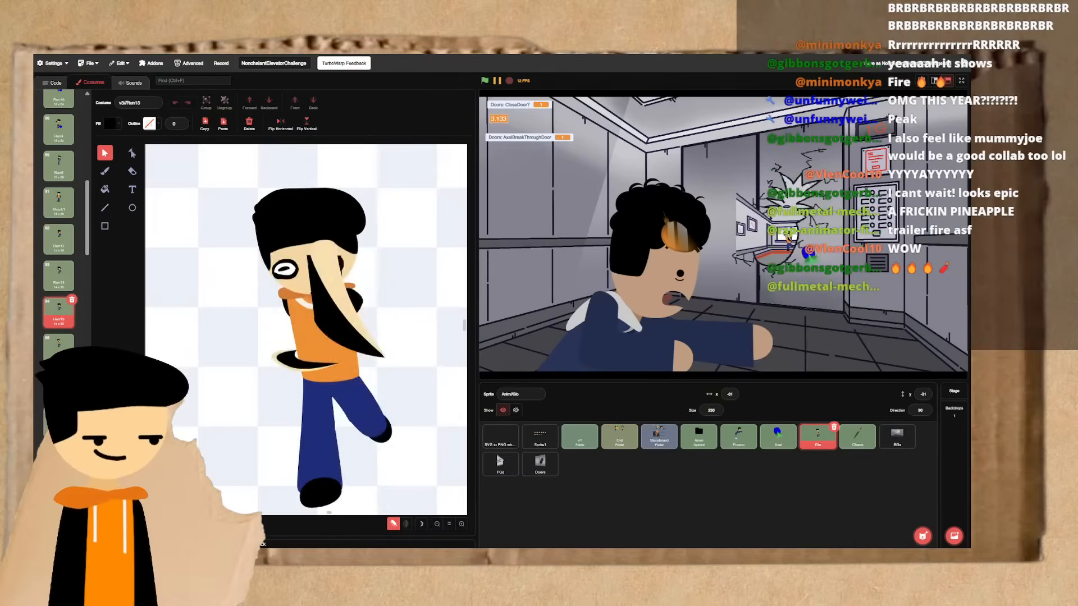
{"action": "key", "text": "Down"}
{"action": "key", "text": "Down"}
{"action": "key", "text": "Up"}
{"action": "key", "text": "Down"}
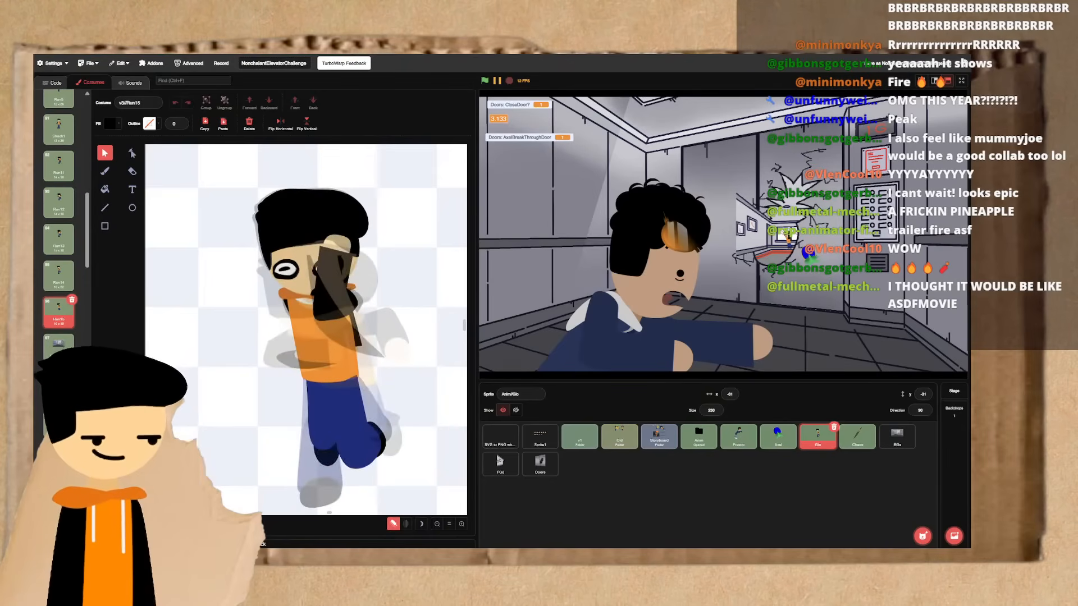
{"action": "scroll", "coordinate": [383, 425], "scroll_direction": "down", "scroll_amount": 1}
{"action": "scroll", "coordinate": [383, 425], "scroll_direction": "up", "scroll_amount": 3}
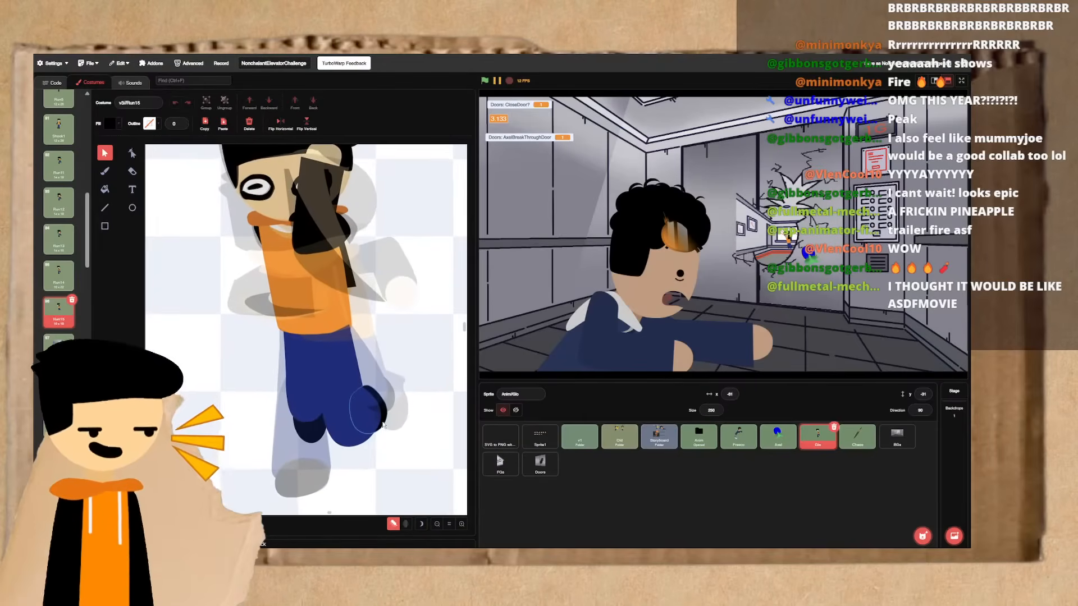
{"action": "scroll", "coordinate": [383, 425], "scroll_direction": "up", "scroll_amount": 1}
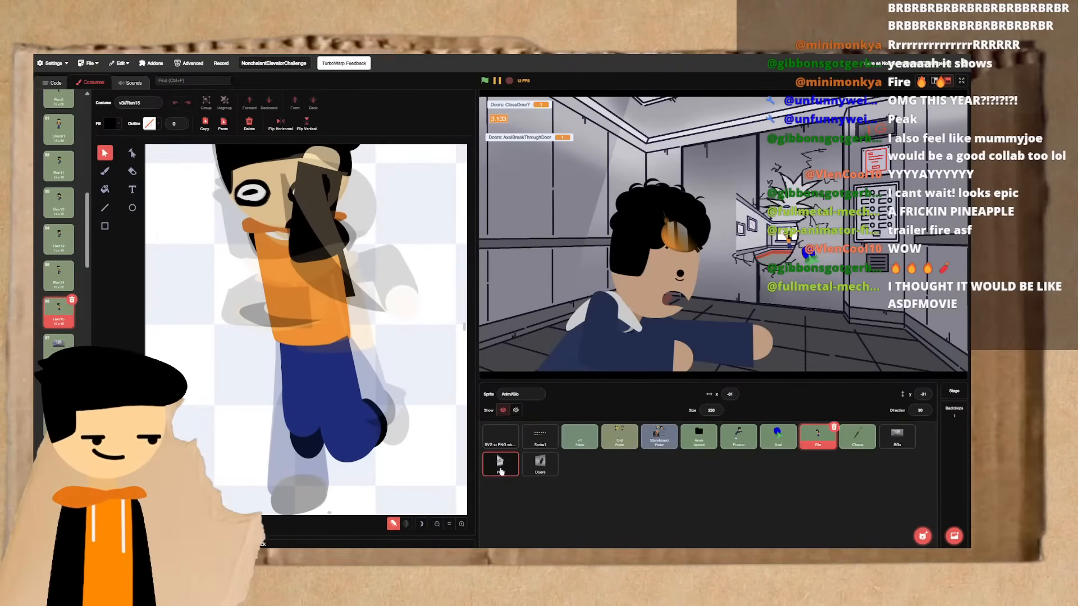
- Open the Doors sprite and duplicate costume3, the elevator door with the pineapple-shaped hole
{"action": "left_click", "coordinate": [540, 464]}
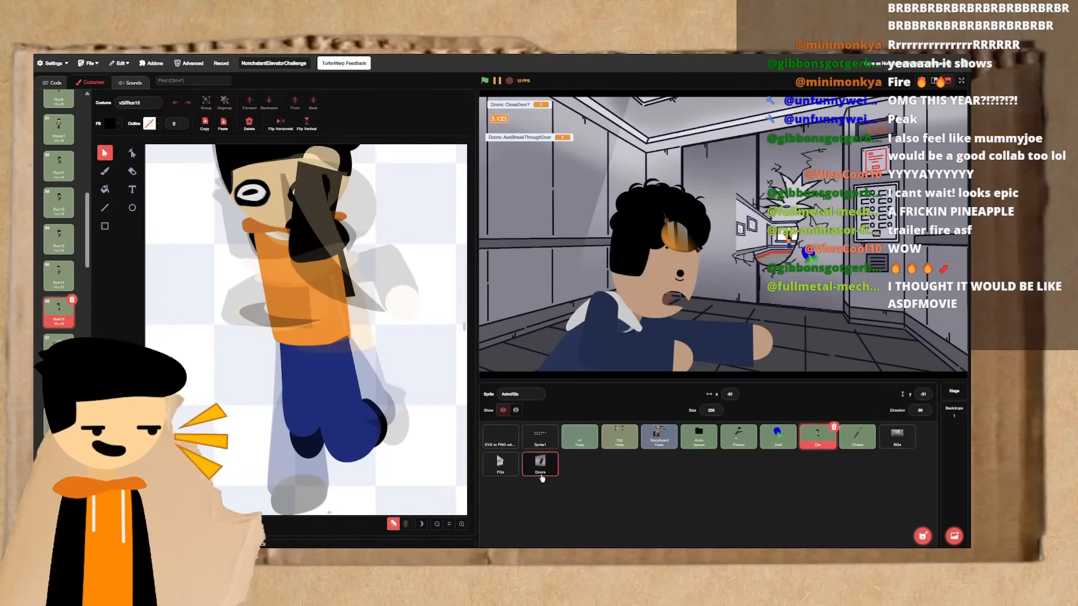
{"action": "right_click", "coordinate": [50, 180]}
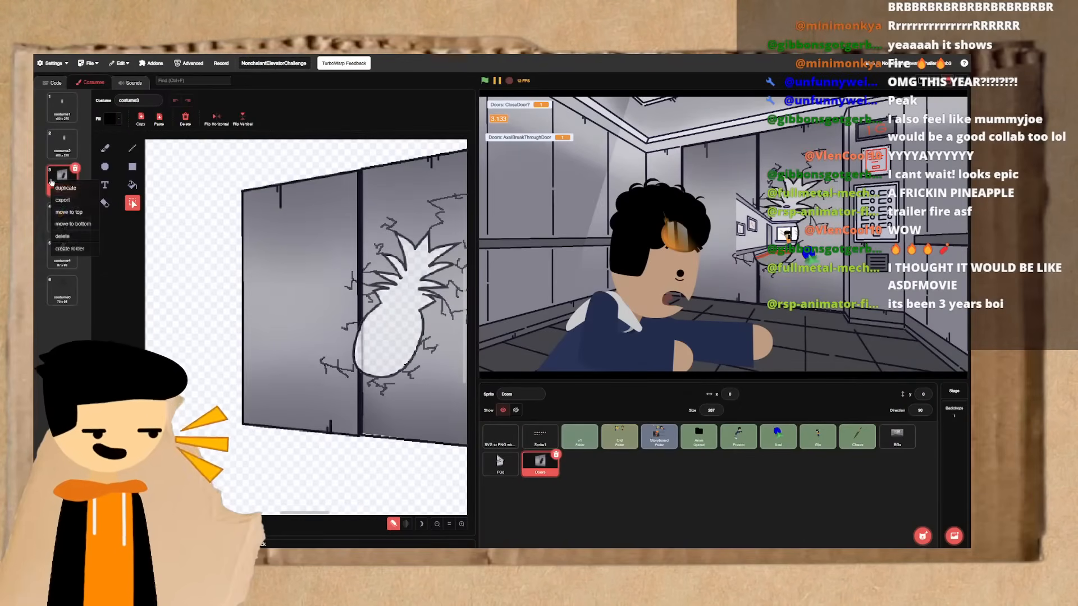
{"action": "left_click", "coordinate": [63, 188]}
{"action": "scroll", "coordinate": [264, 309], "scroll_direction": "up", "scroll_amount": 4}
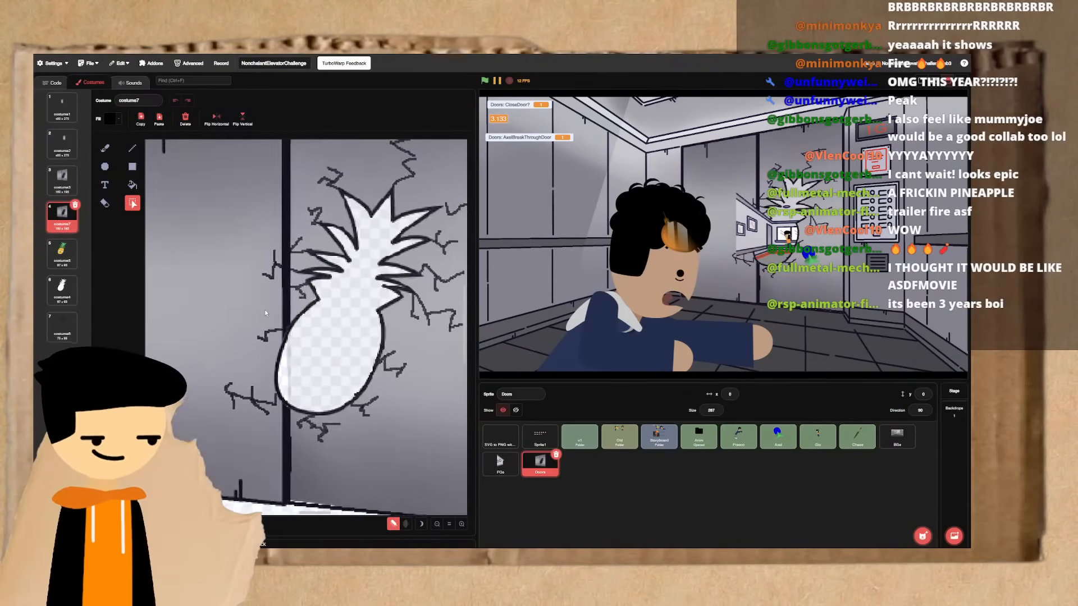
- Convert the duplicated door costume to vector and draw a borderless red rectangle over the lower end of the pineapple hole
{"action": "left_click", "coordinate": [132, 166]}
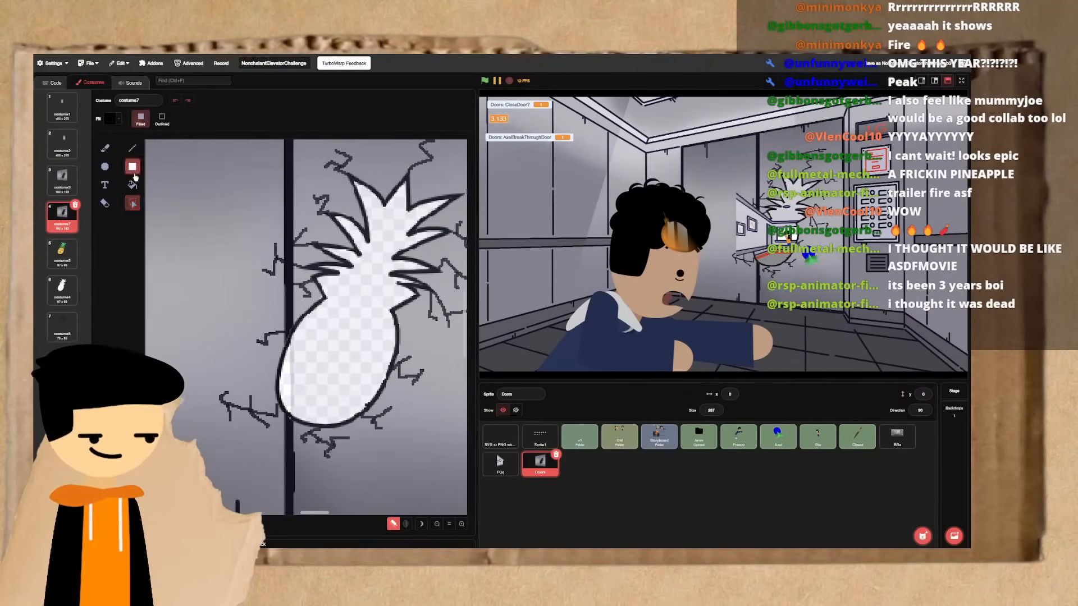
{"action": "left_click", "coordinate": [178, 524]}
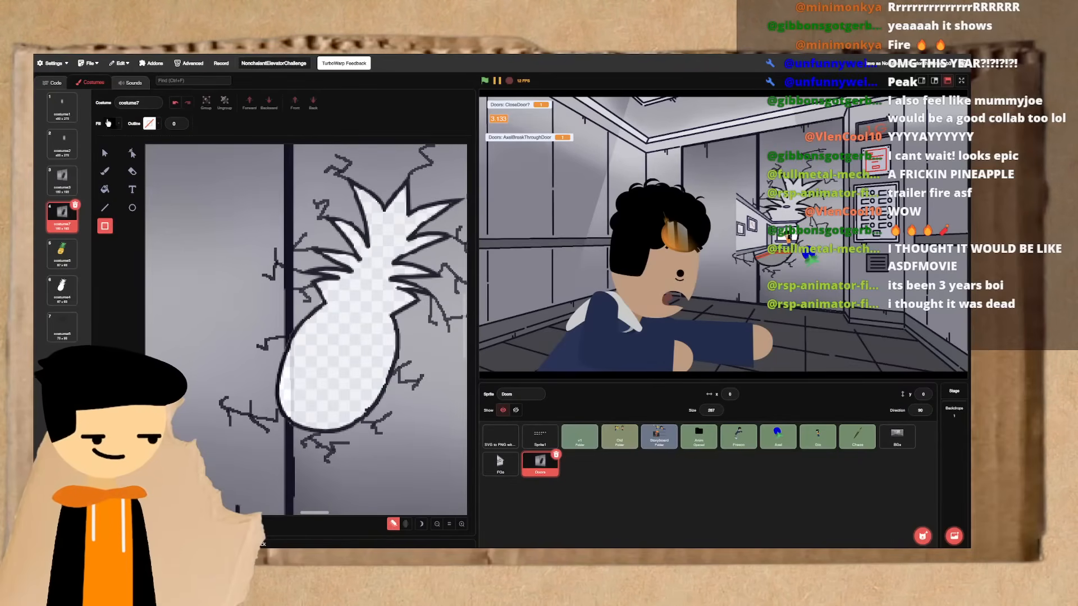
{"action": "left_click", "coordinate": [109, 123]}
{"action": "left_click", "coordinate": [133, 192]}
{"action": "left_click", "coordinate": [133, 216]}
{"action": "left_click", "coordinate": [134, 303]}
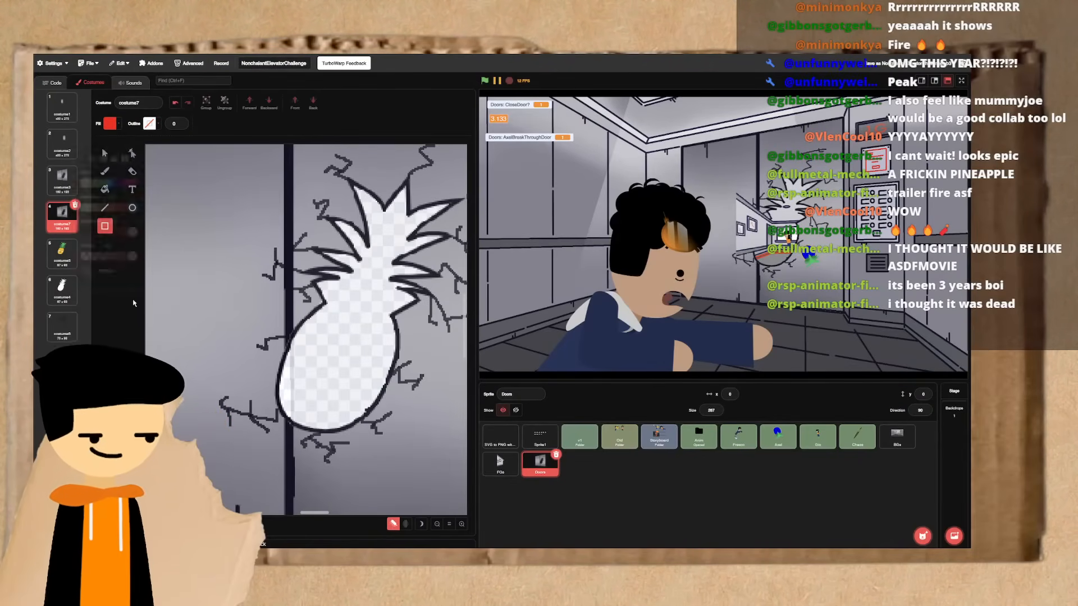
{"action": "mouse_move", "coordinate": [239, 411]}
{"action": "left_mouse_down"}
{"action": "mouse_move", "coordinate": [393, 450]}
{"action": "mouse_move", "coordinate": [423, 493]}
{"action": "left_mouse_up"}
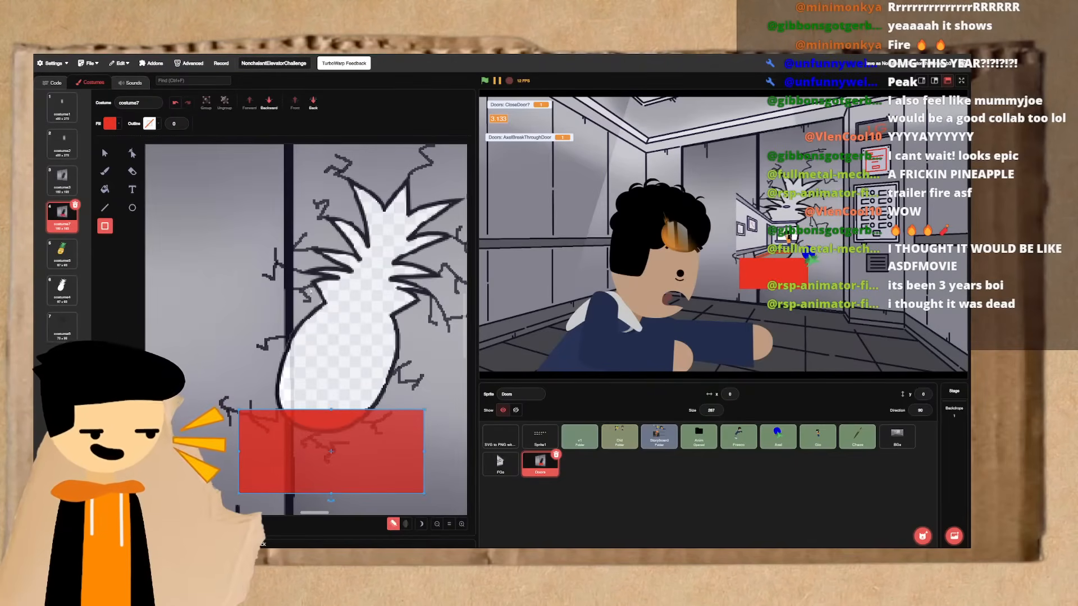
- Move the red rectangle slightly upward so it covers more of the pineapple hole's lower part
{"action": "mouse_move", "coordinate": [288, 449]}
{"action": "left_mouse_down"}
{"action": "mouse_move", "coordinate": [297, 398]}
{"action": "mouse_move", "coordinate": [284, 425]}
{"action": "mouse_move", "coordinate": [292, 442]}
{"action": "mouse_move", "coordinate": [283, 439]}
{"action": "left_mouse_up"}
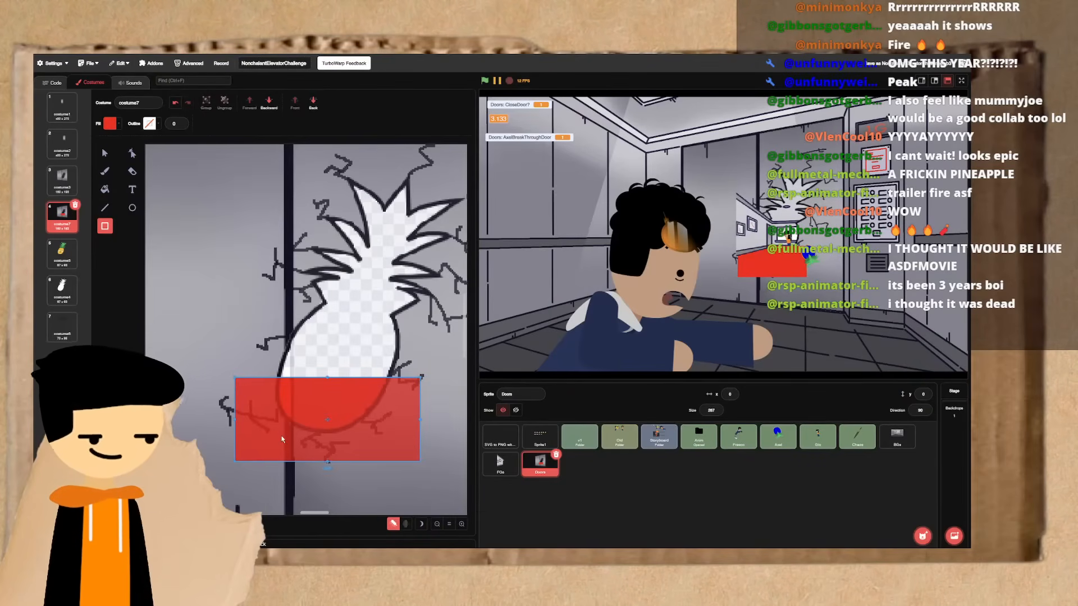
{"action": "key", "text": "Up"}
{"action": "key", "text": "Right"}
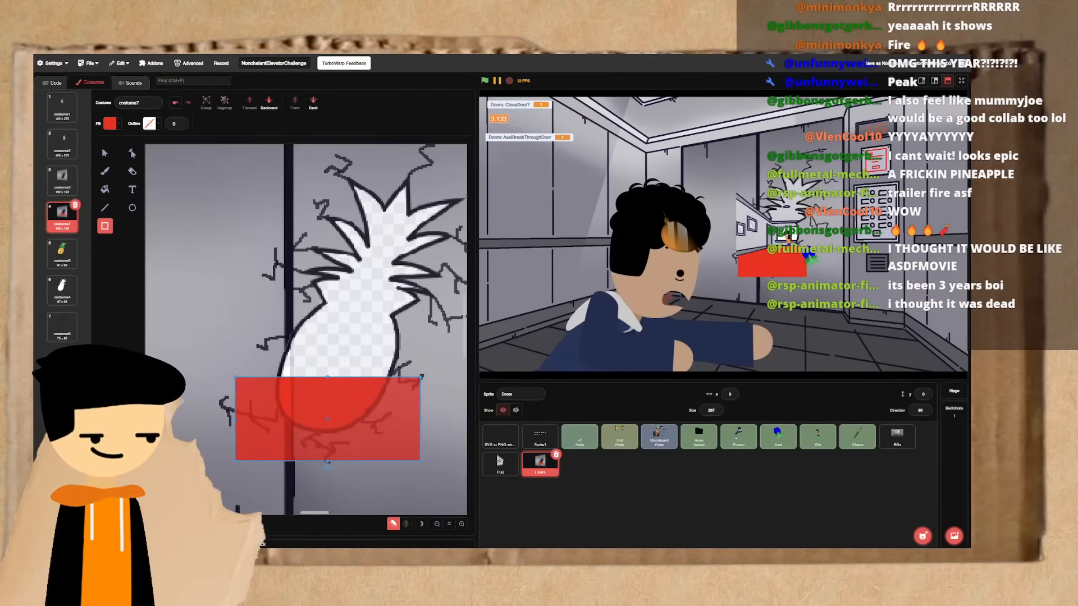
- Return to the running character's sprite and duplicate its Run15 frame
{"action": "left_click", "coordinate": [817, 447]}
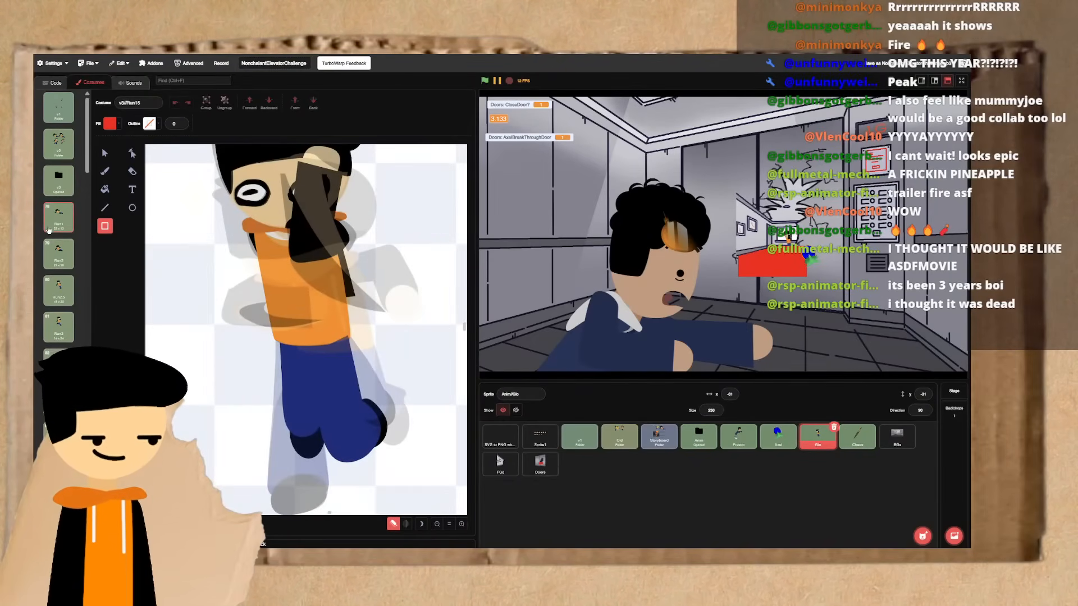
{"action": "scroll", "coordinate": [49, 229], "scroll_direction": "down", "scroll_amount": 10}
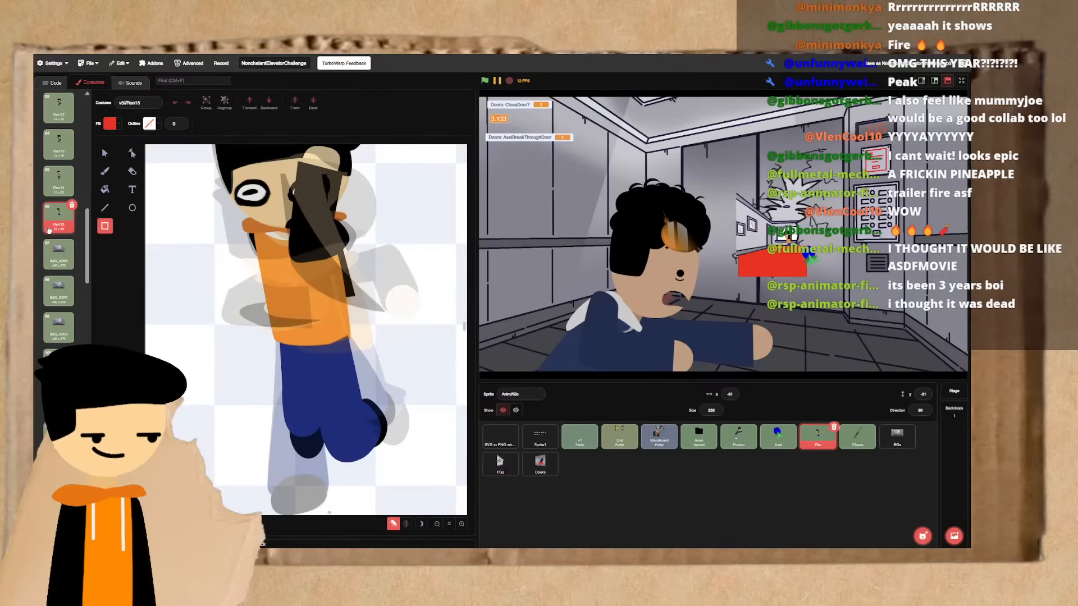
{"action": "right_click", "coordinate": [49, 229]}
{"action": "left_click", "coordinate": [67, 230]}
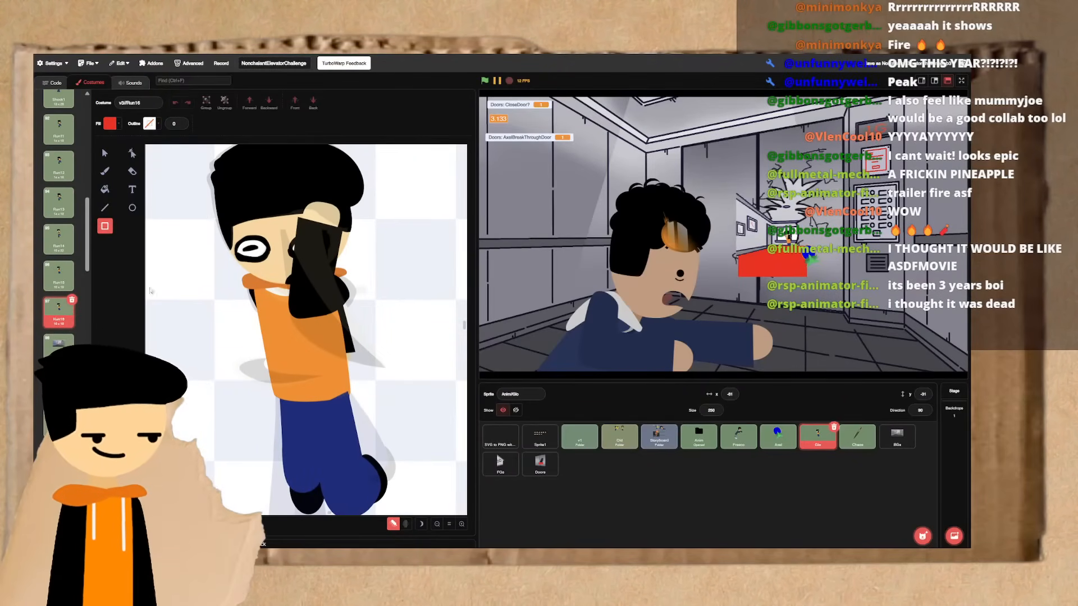
- Switch to the Select tool and step back and forth through Run13 to Run16 to compare the duplicated frame with earlier poses
{"action": "left_click", "coordinate": [107, 157]}
{"action": "key", "text": "Up"}
{"action": "key", "text": "Up"}
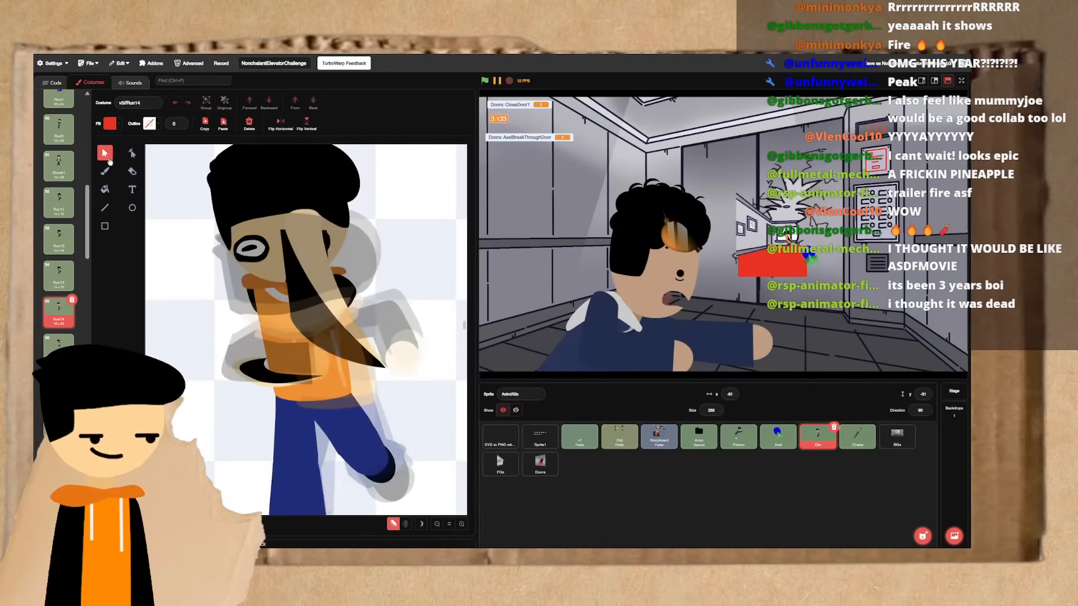
{"action": "key", "text": "Up"}
{"action": "key", "text": "Down"}
{"action": "key", "text": "Down"}
{"action": "key", "text": "Down"}
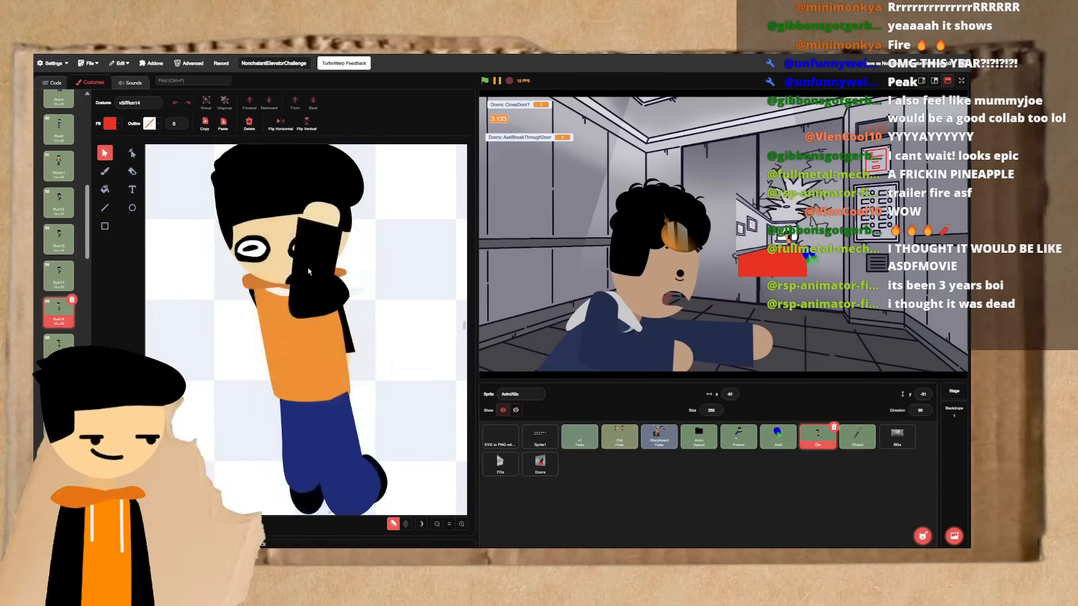
{"action": "key", "text": "Up"}
{"action": "key", "text": "Up"}
{"action": "key", "text": "Up"}
{"action": "key", "text": "Down"}
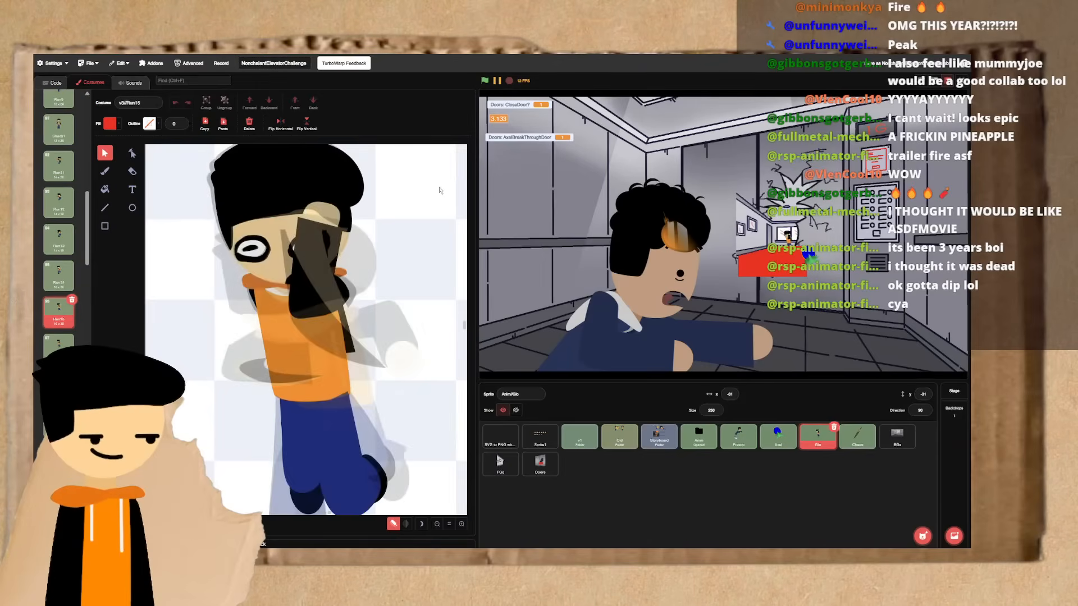
{"action": "key", "text": "Down"}
{"action": "key", "text": "Down"}
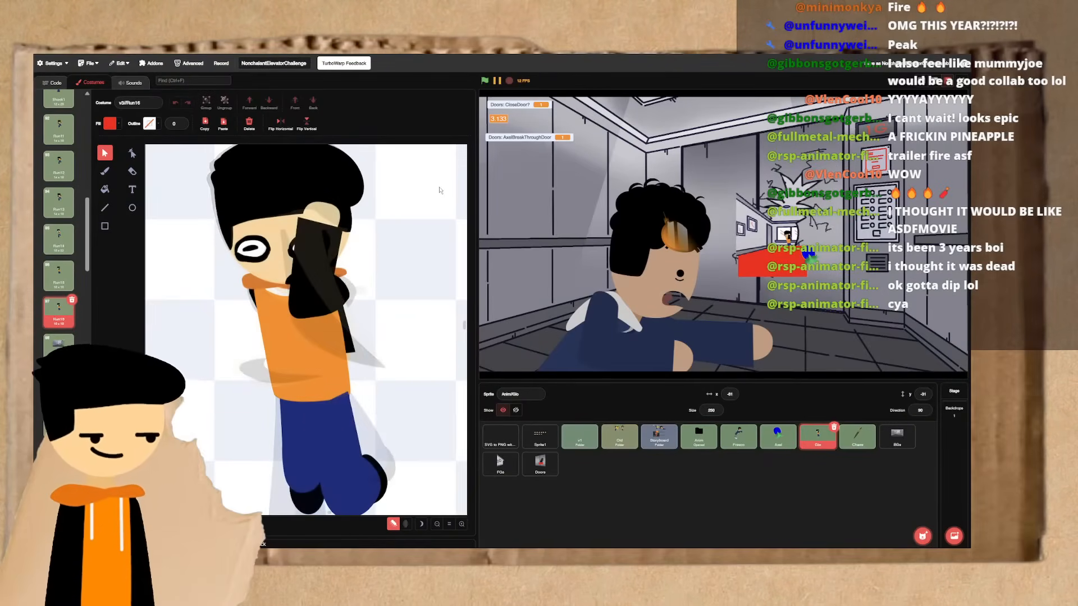
{"action": "key", "text": "Up"}
{"action": "key", "text": "Down"}
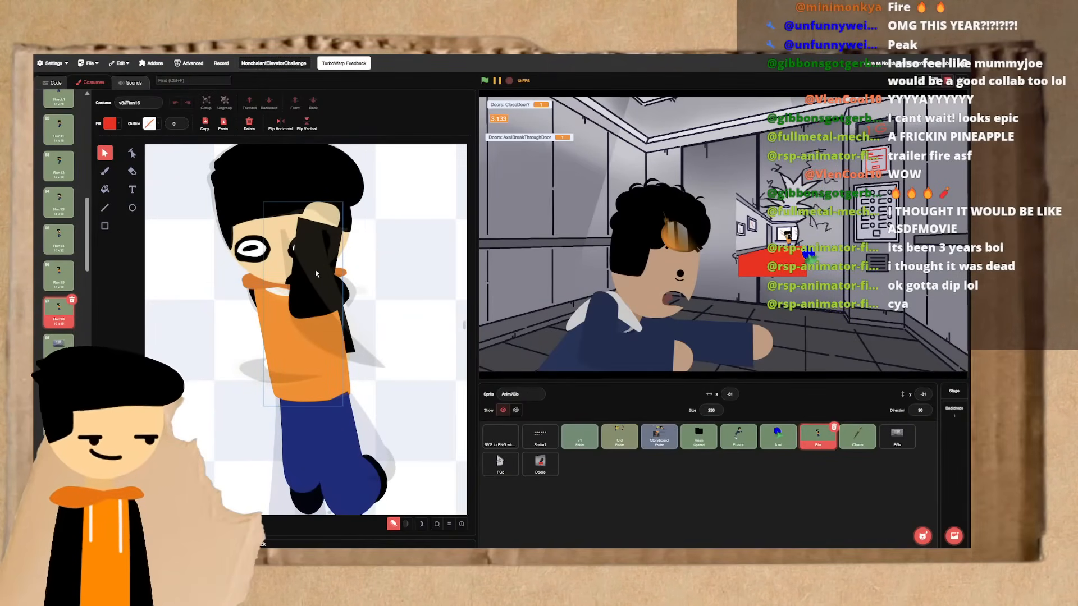
- Examine the raised arm in the Run16 frame and alternate between Run15 and Run16 to compare the poses
{"action": "scroll", "coordinate": [316, 273], "scroll_direction": "up", "scroll_amount": 1}
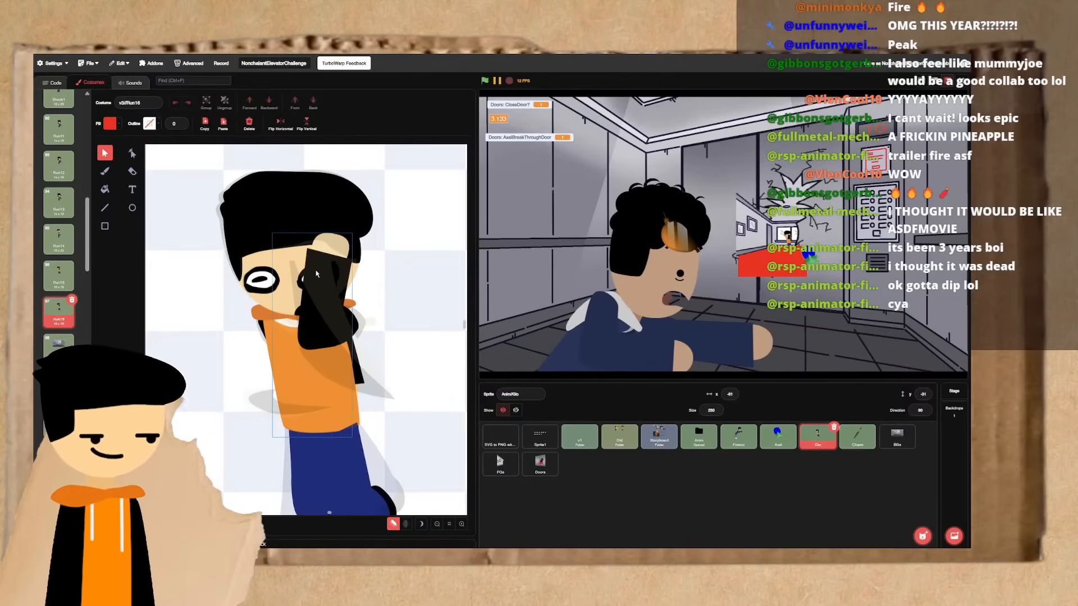
{"action": "left_click", "coordinate": [317, 274]}
{"action": "key", "text": "ctrl+z"}
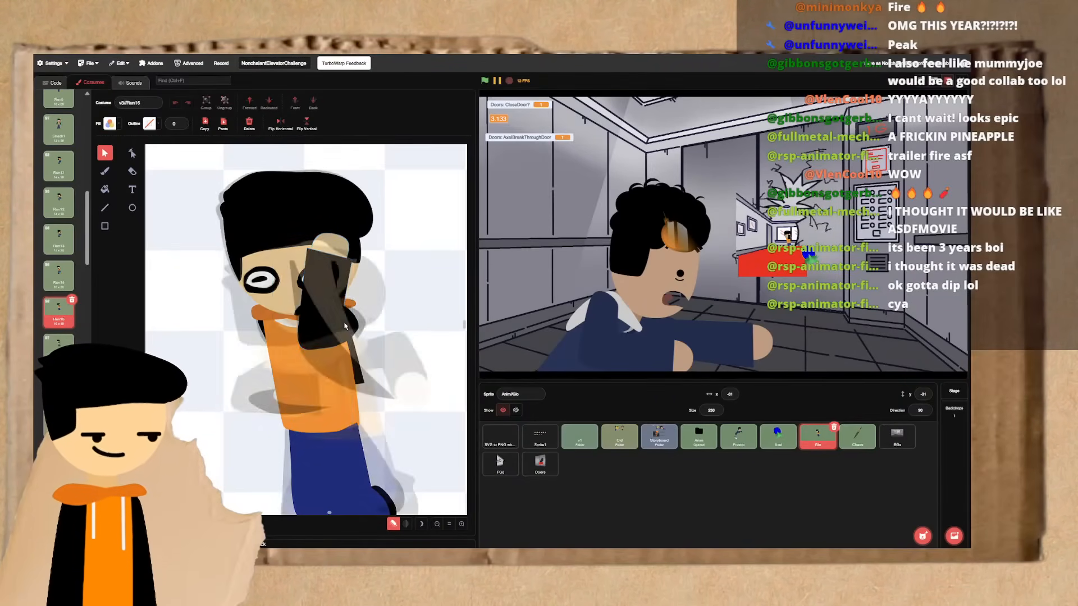
{"action": "key", "text": "ctrl+Left"}
{"action": "key", "text": "ctrl+Right"}
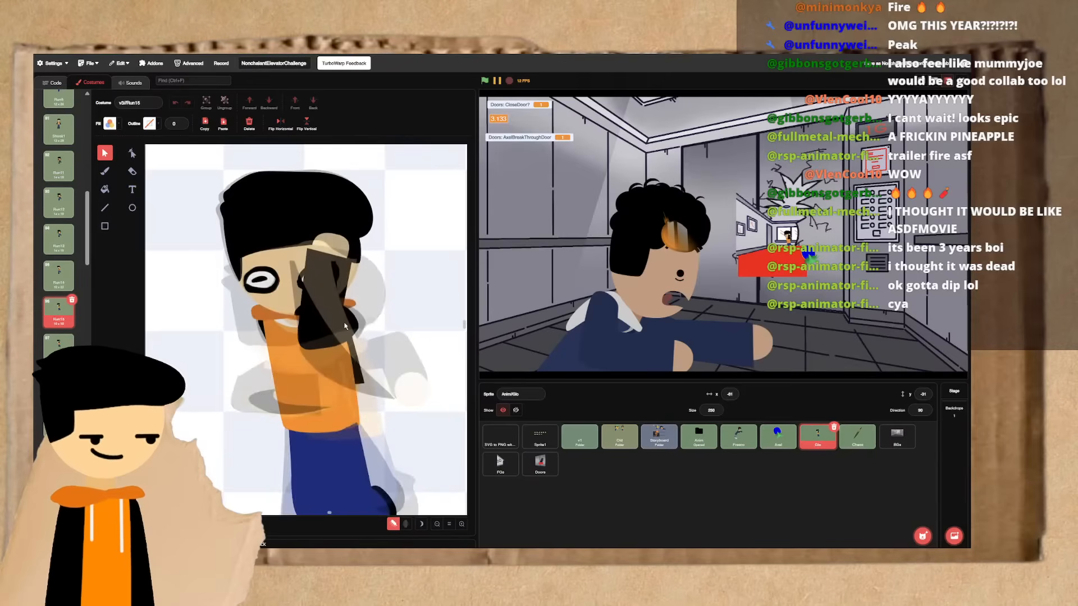
{"action": "key", "text": "ctrl+Left"}
{"action": "key", "text": "ctrl+Right"}
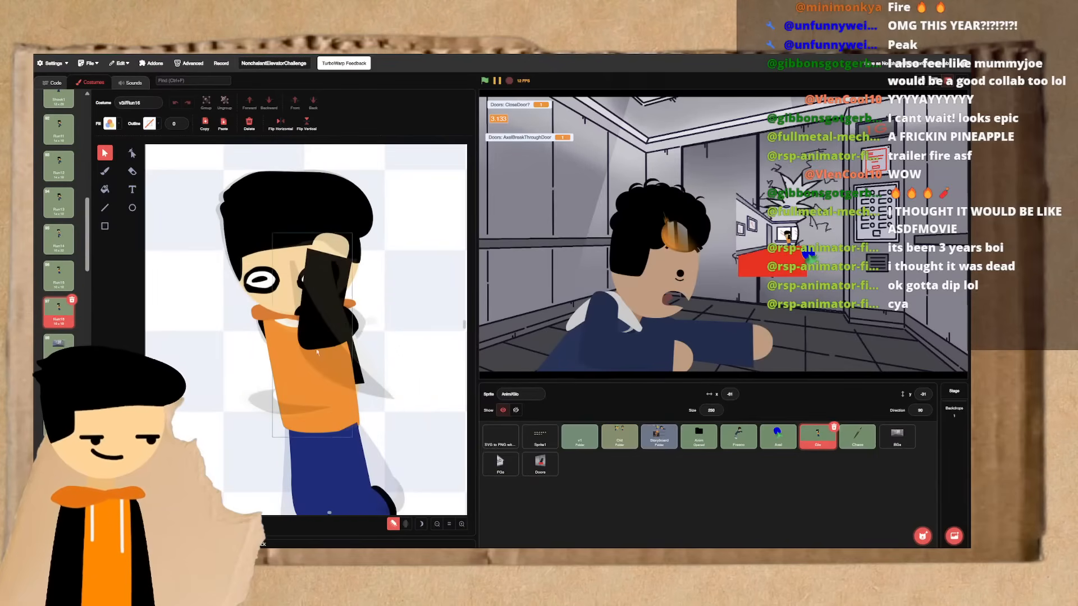
- Select the parts of the raised arm in Run16 and step back and forth through the preceding run frames to compare the poses
{"action": "left_click", "coordinate": [339, 334]}
{"action": "left_click", "coordinate": [351, 330], "text": "shift"}
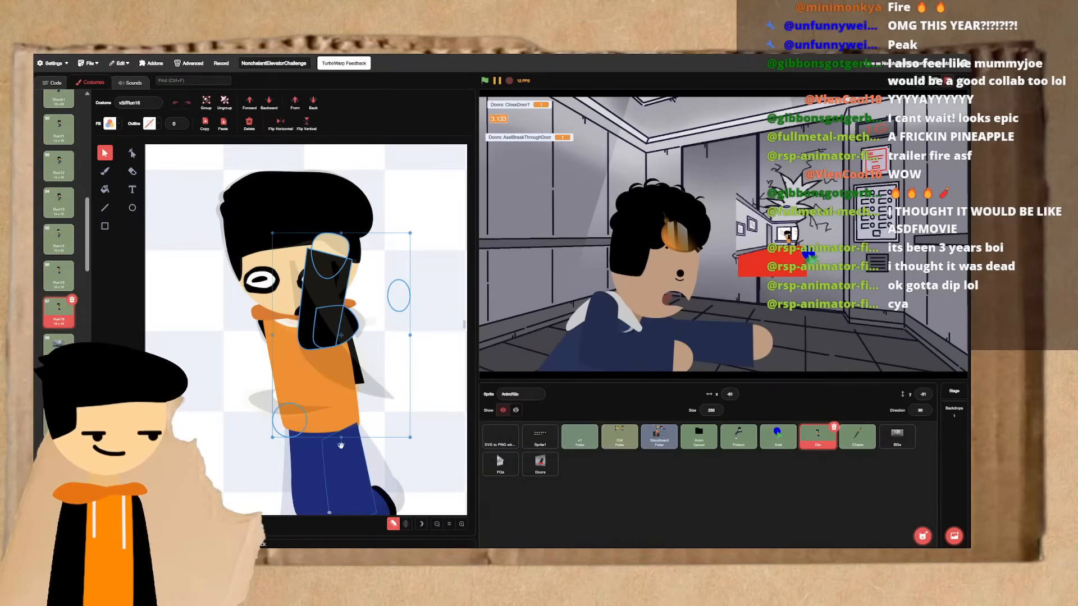
{"action": "key", "text": "ctrl+Left"}
{"action": "key", "text": "ctrl+Left"}
{"action": "key", "text": "ctrl+Left"}
{"action": "key", "text": "ctrl+Right"}
{"action": "key", "text": "ctrl+Right"}
{"action": "key", "text": "ctrl+Right"}
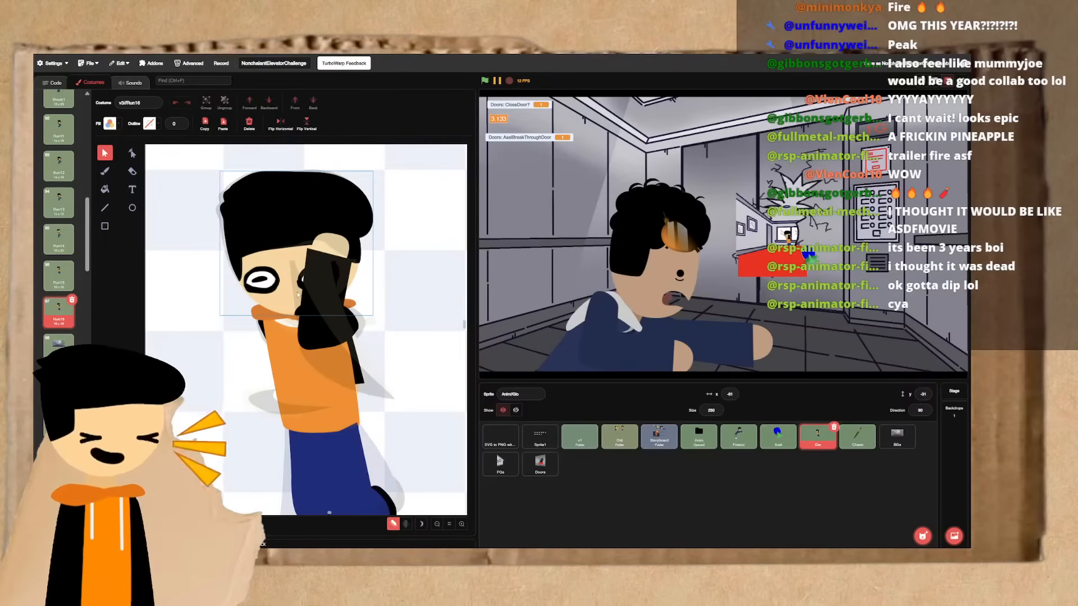
- Select the head in Run16 and step through the neighbouring run frames to compare its position
{"action": "left_click", "coordinate": [285, 275]}
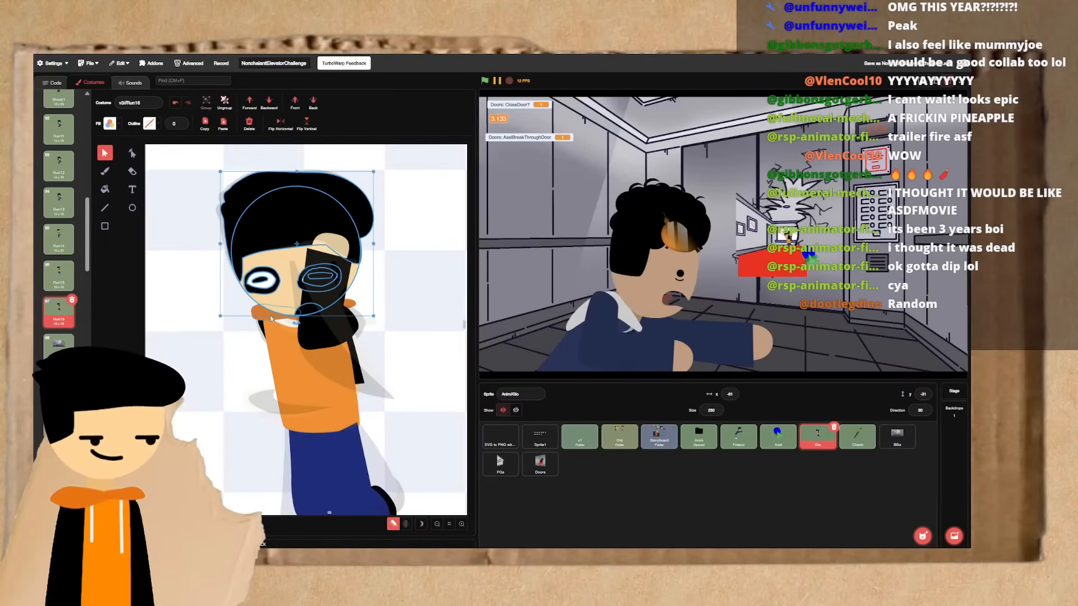
{"action": "key", "text": "ctrl+Left"}
{"action": "key", "text": "ctrl+Left"}
{"action": "key", "text": "ctrl+Right"}
{"action": "key", "text": "ctrl+Right"}
{"action": "key", "text": "ctrl+Left"}
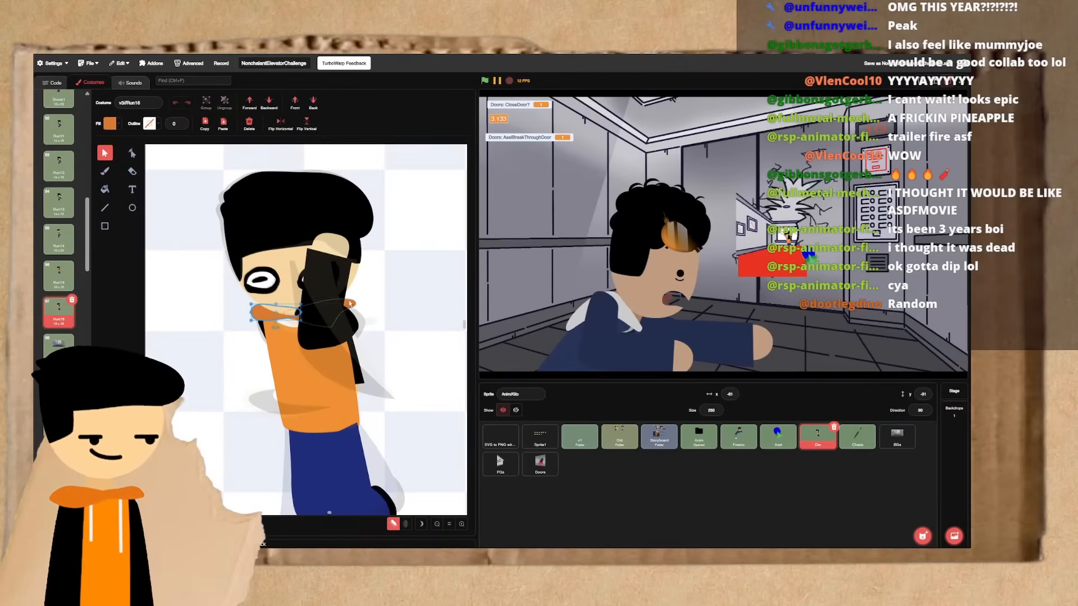
- Move the whole raised arm off the body into the empty area beside the character in Run16
{"action": "left_click", "coordinate": [283, 325]}
{"action": "left_click", "coordinate": [287, 328]}
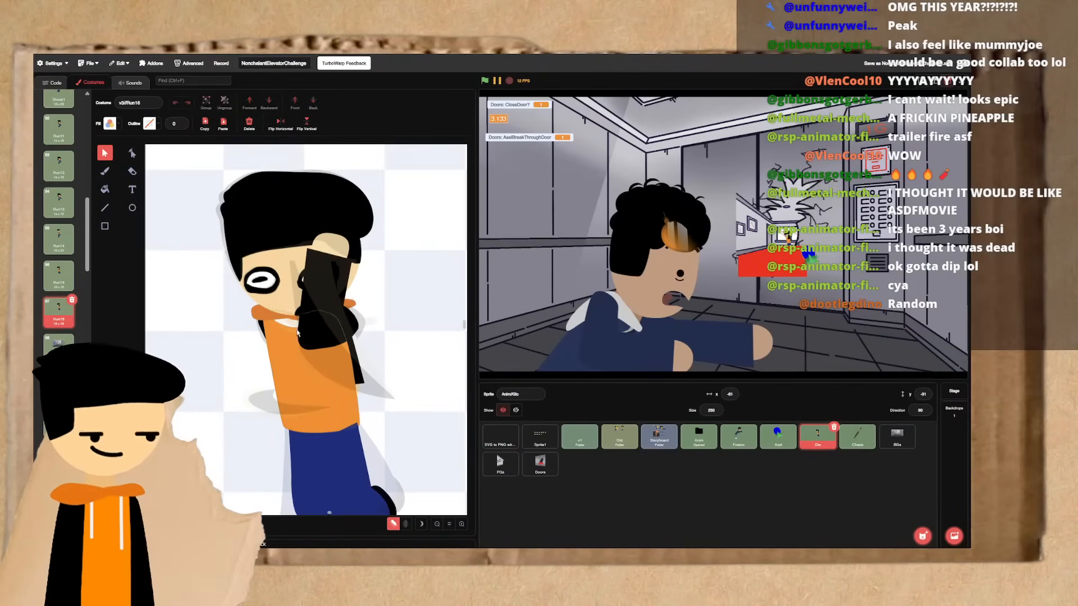
{"action": "left_click", "coordinate": [323, 329]}
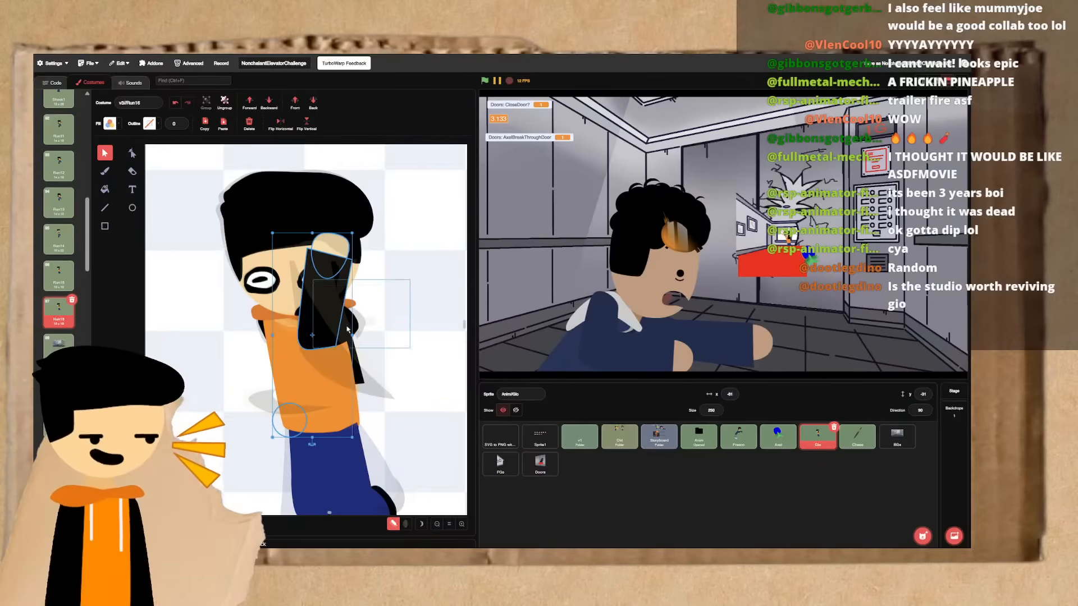
{"action": "left_click_drag", "start_coordinate": [323, 329], "coordinate": [429, 330]}
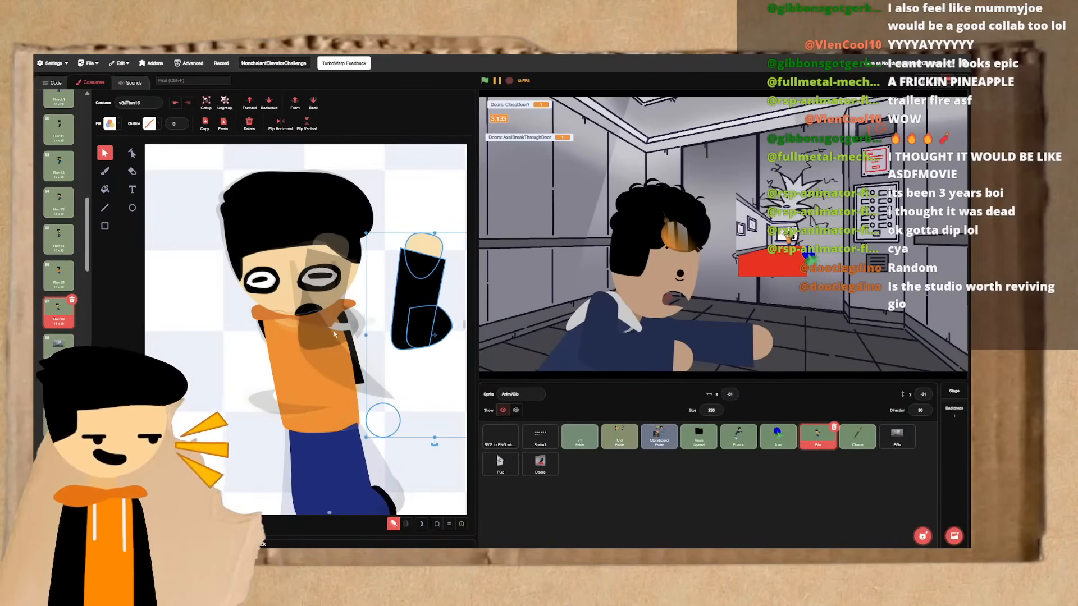
- Group the hoodie's collar with its torso, try moving the group off the character, and undo that move
{"action": "left_click", "coordinate": [344, 313]}
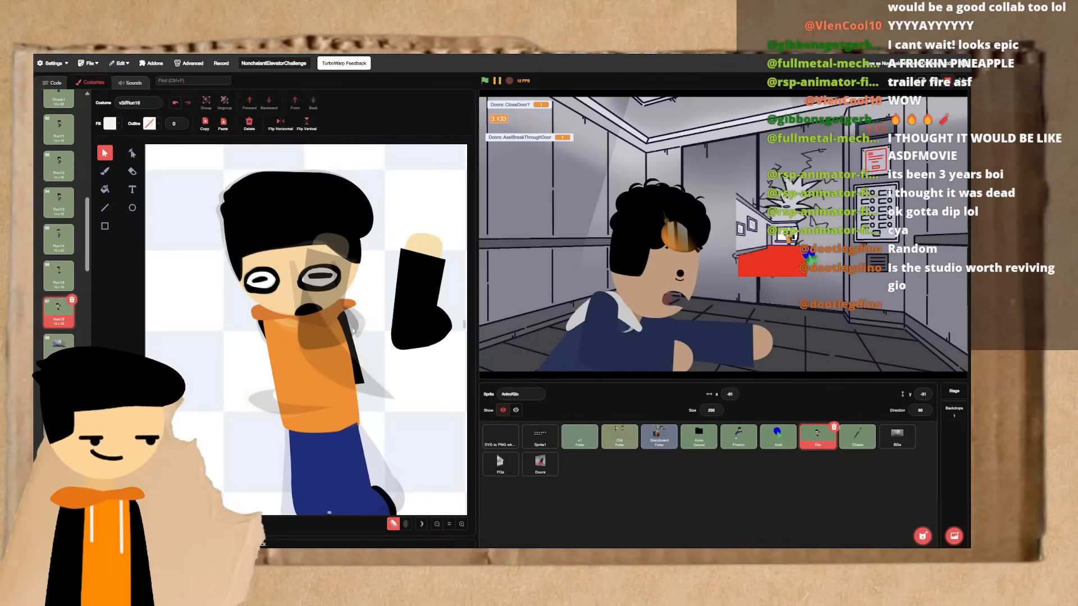
{"action": "left_click", "coordinate": [268, 318]}
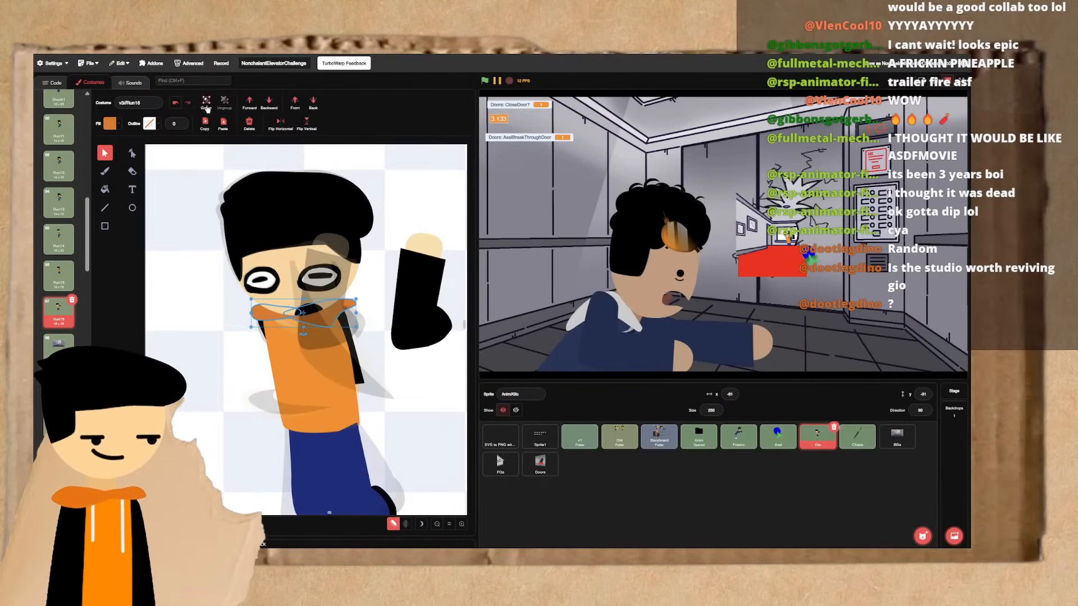
{"action": "left_click", "coordinate": [293, 347], "text": "shift"}
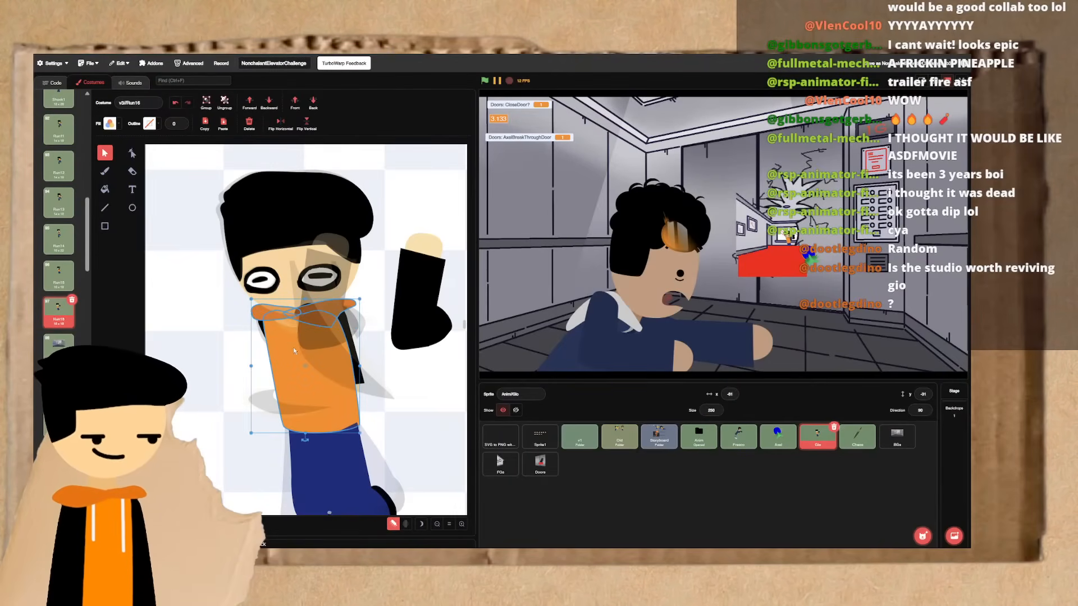
{"action": "left_click", "coordinate": [208, 107]}
{"action": "left_click_drag", "start_coordinate": [295, 313], "coordinate": [410, 384]}
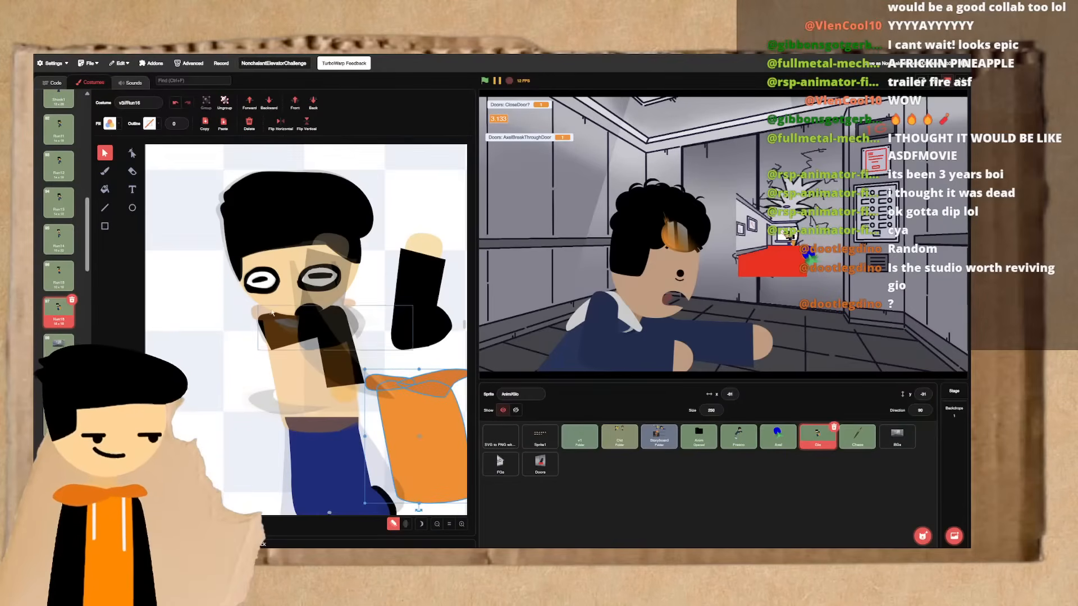
{"action": "key", "text": "ctrl+z"}
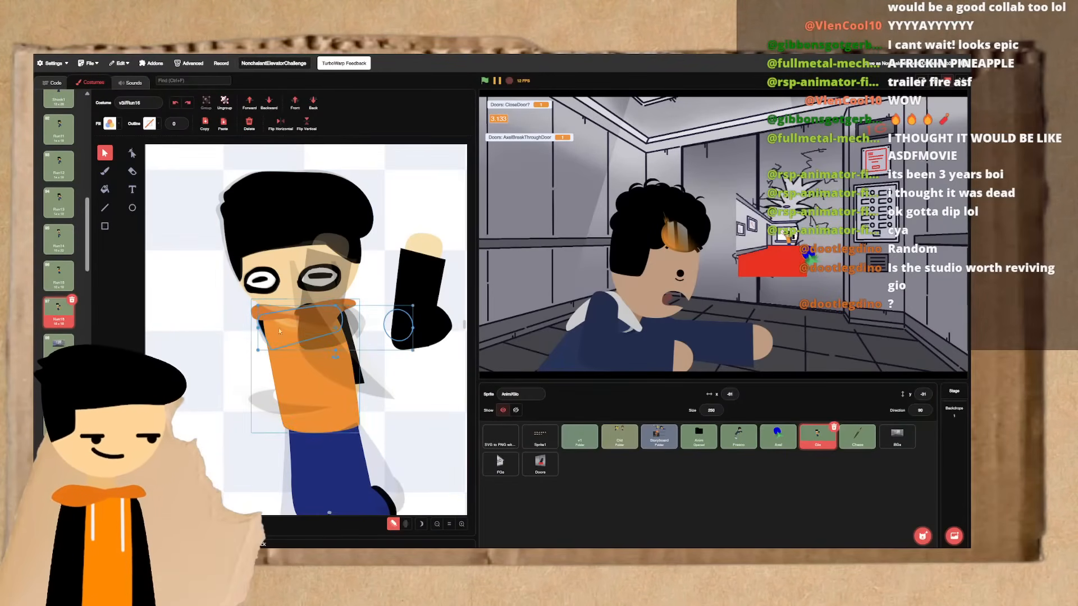
- Move the raised arm back over the face and bring it in front of the hoodie, rechecking the upper arm's layer order
{"action": "left_click", "coordinate": [421, 319]}
{"action": "left_click_drag", "start_coordinate": [421, 318], "coordinate": [324, 297]}
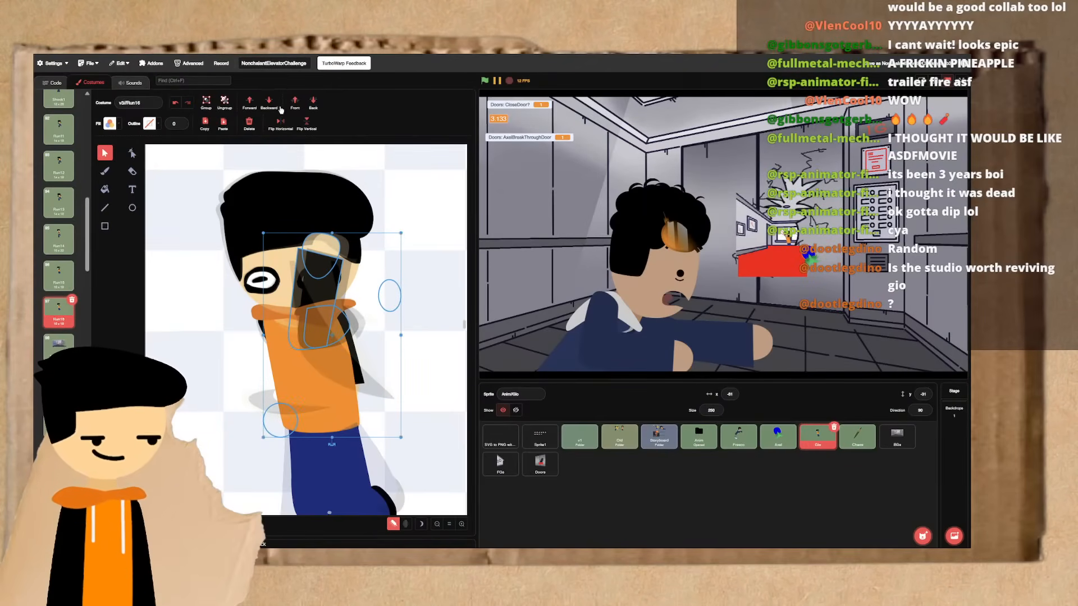
{"action": "left_click", "coordinate": [297, 107]}
{"action": "left_click", "coordinate": [407, 225]}
{"action": "left_click", "coordinate": [340, 326]}
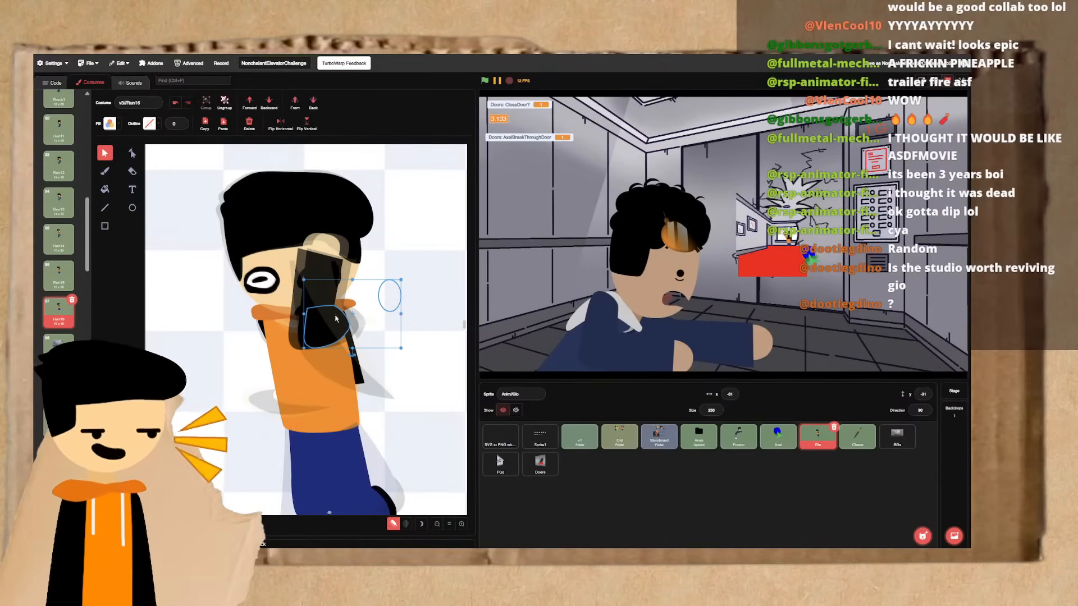
{"action": "left_click", "coordinate": [269, 104]}
{"action": "left_click", "coordinate": [249, 104]}
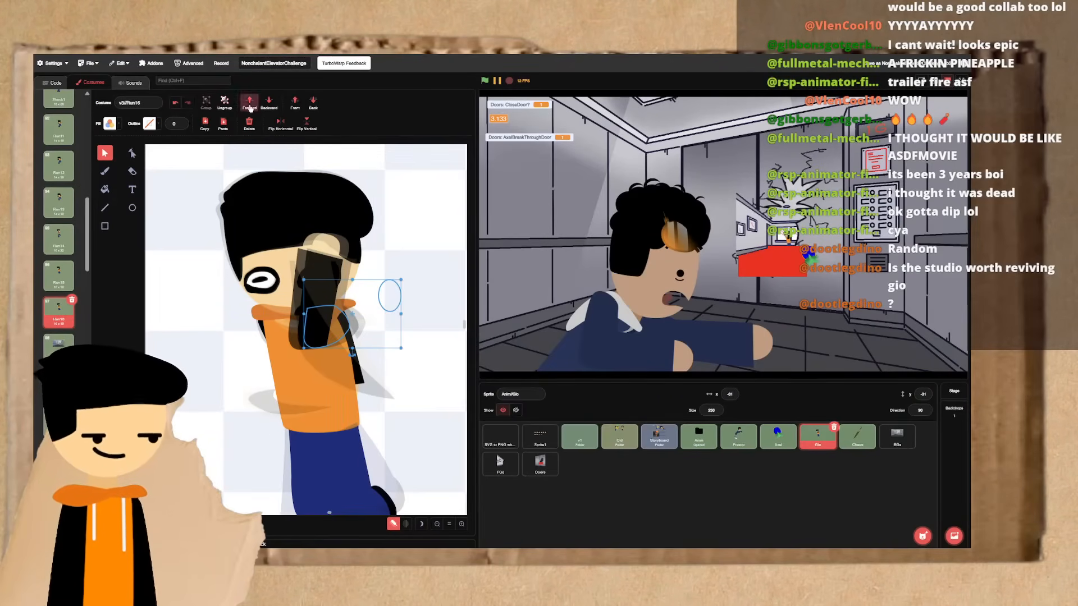
- Ungroup the hoodie's collar and torso
{"action": "left_click", "coordinate": [285, 346]}
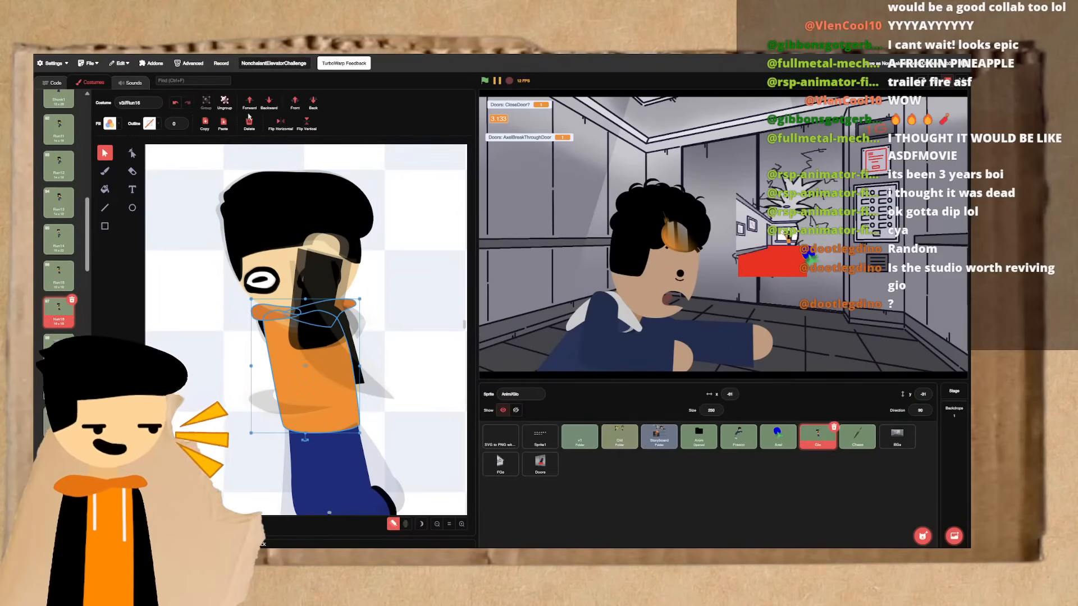
{"action": "left_click", "coordinate": [225, 103]}
{"action": "left_click", "coordinate": [291, 389], "text": "shift"}
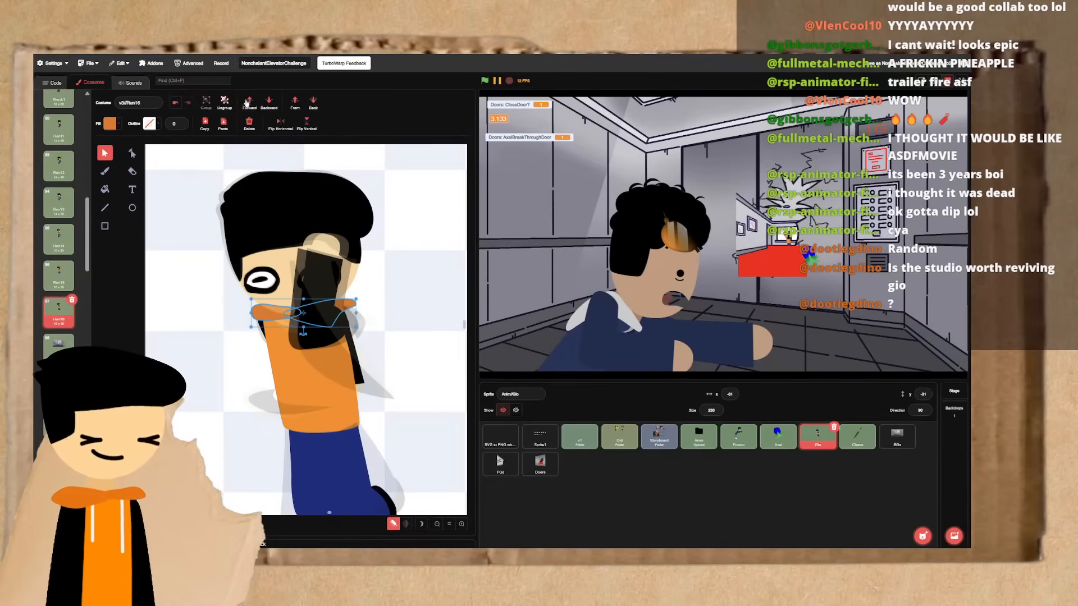
{"action": "left_click", "coordinate": [354, 354]}
{"action": "left_click", "coordinate": [244, 352]}
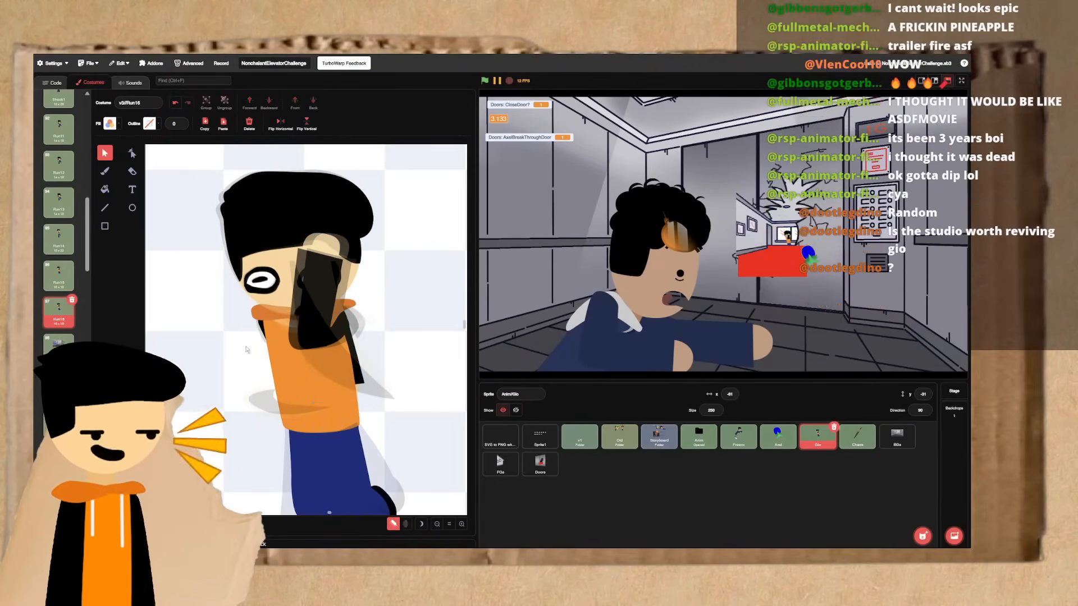
- Compare Run15 with Run16 and nudge the whole raised arm slightly to the right
{"action": "left_click", "coordinate": [331, 313]}
{"action": "key", "text": "ctrl+Left"}
{"action": "key", "text": "ctrl+Right"}
{"action": "key", "text": "ctrl+Left"}
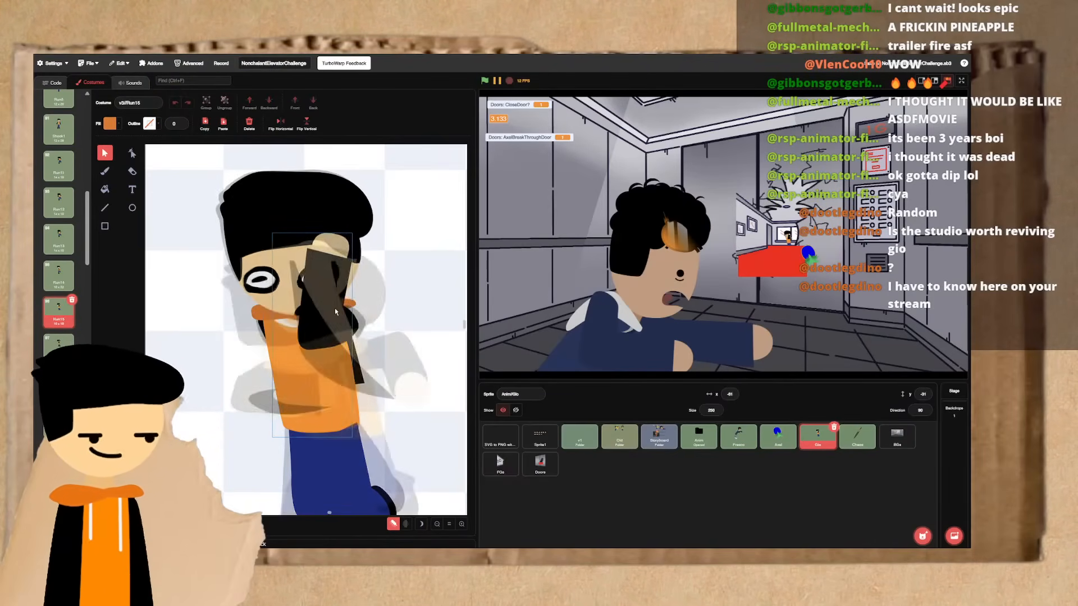
{"action": "key", "text": "ctrl+Right"}
{"action": "left_click", "coordinate": [313, 333]}
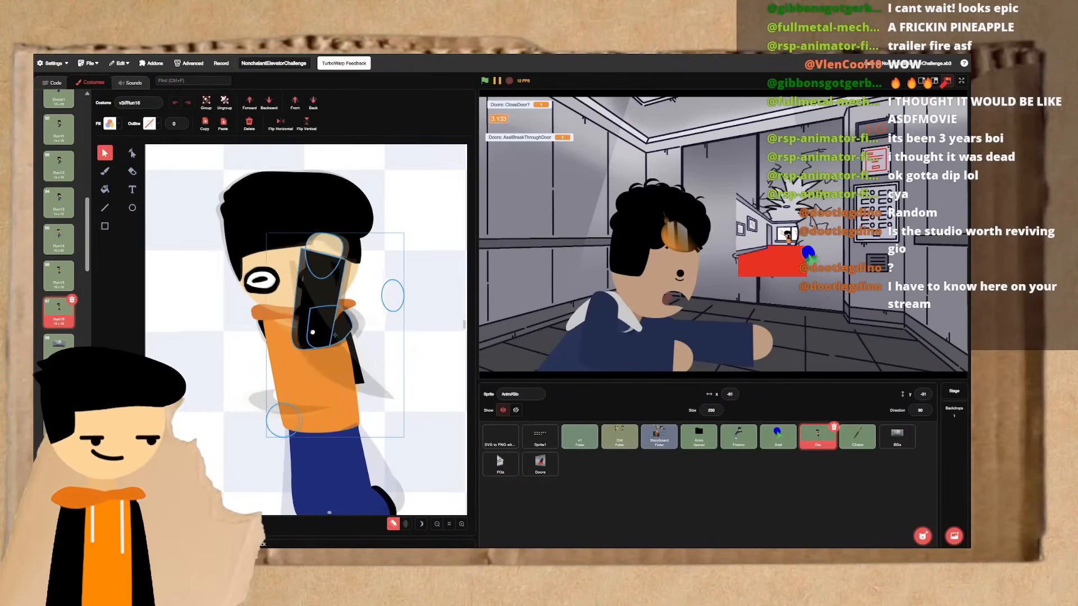
{"action": "left_click_drag", "start_coordinate": [313, 333], "coordinate": [317, 333]}
{"action": "left_click", "coordinate": [327, 341], "text": "shift"}
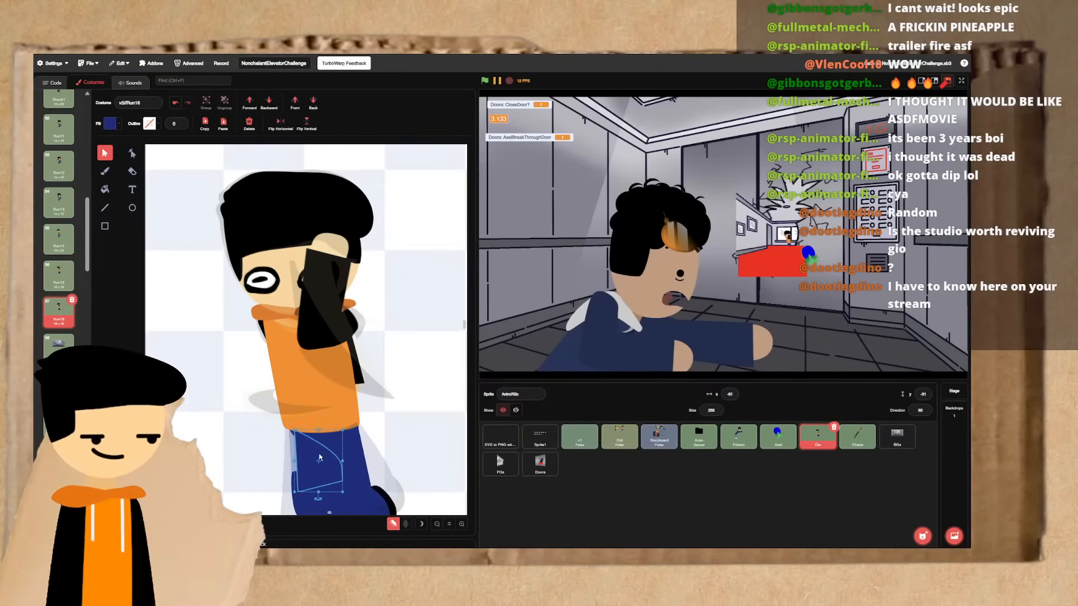
- Try rotating only the forearm and hand slightly counterclockwise, and undo the rotation
{"action": "left_click", "coordinate": [335, 322], "text": "shift"}
{"action": "left_click", "coordinate": [335, 322], "text": "shift"}
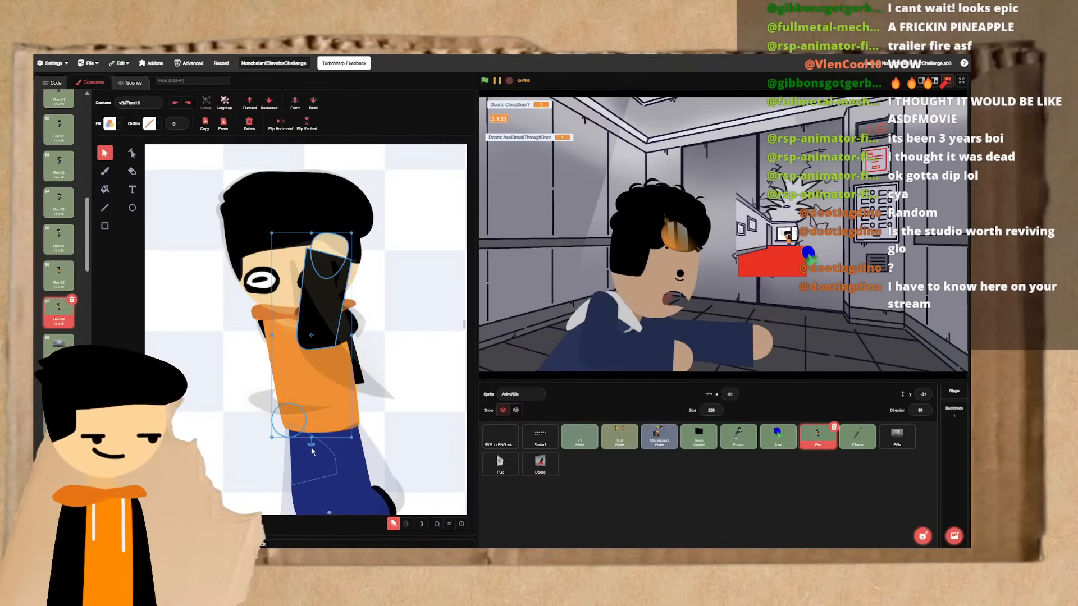
{"action": "left_click_drag", "start_coordinate": [311, 445], "coordinate": [322, 445]}
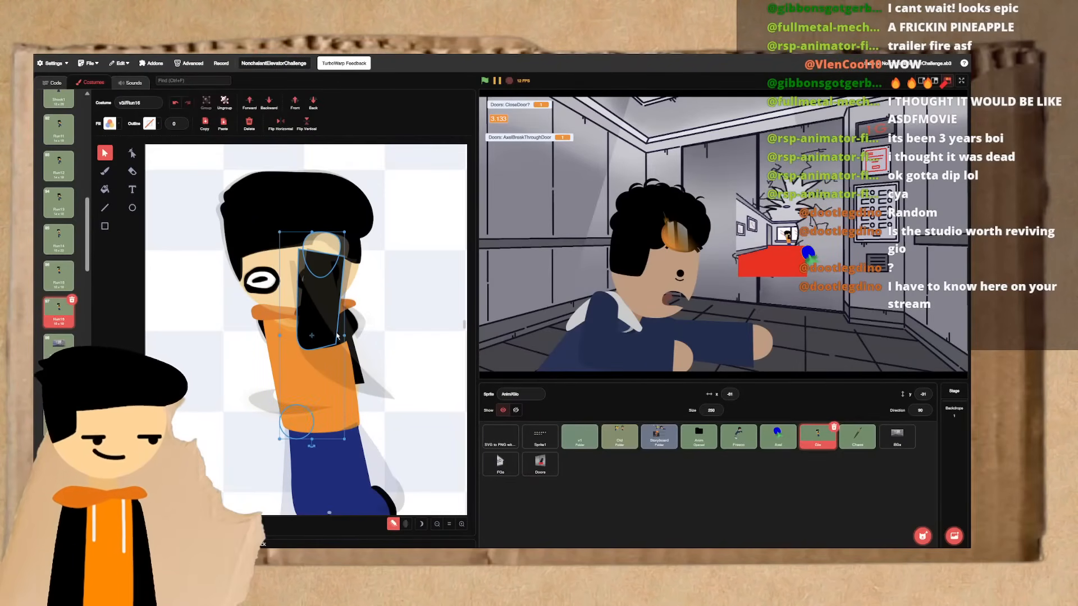
{"action": "key", "text": "ctrl+z"}
{"action": "left_click", "coordinate": [387, 351]}
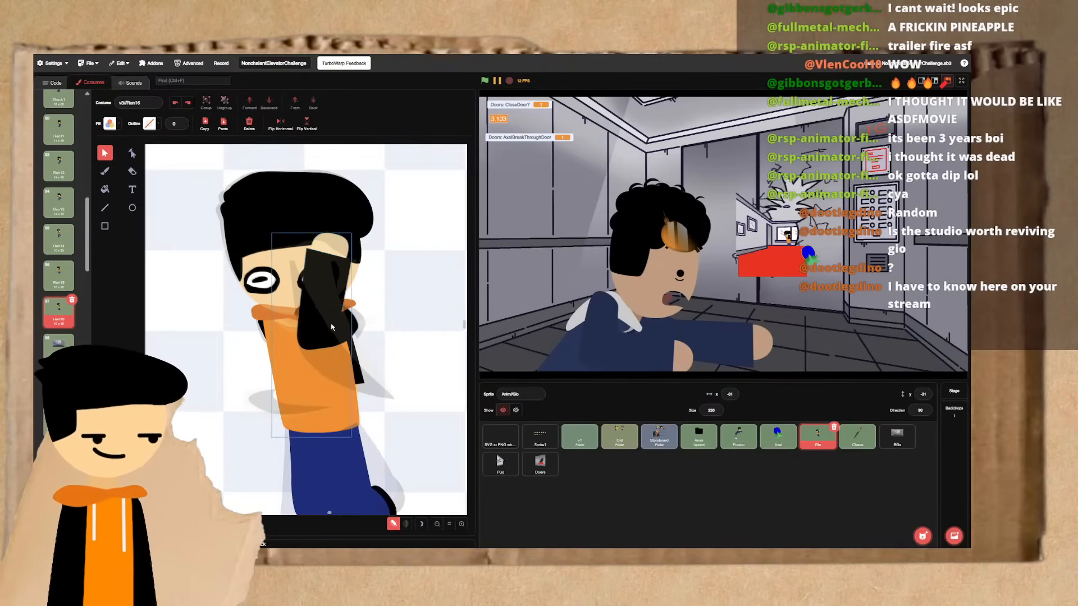
- Rotate the whole raised arm slightly counterclockwise, nudge it to the right, and check it against the neighbouring frame
{"action": "left_click", "coordinate": [329, 321]}
{"action": "left_click_drag", "start_coordinate": [311, 445], "coordinate": [354, 451]}
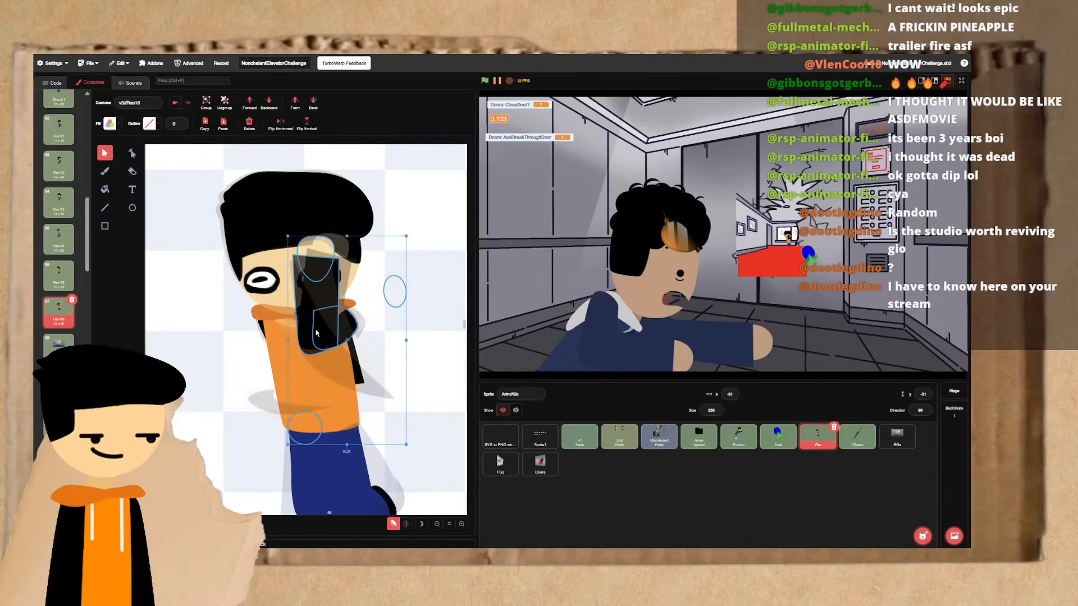
{"action": "left_click_drag", "start_coordinate": [317, 341], "coordinate": [319, 341]}
{"action": "key", "text": "Up"}
{"action": "key", "text": "Down"}
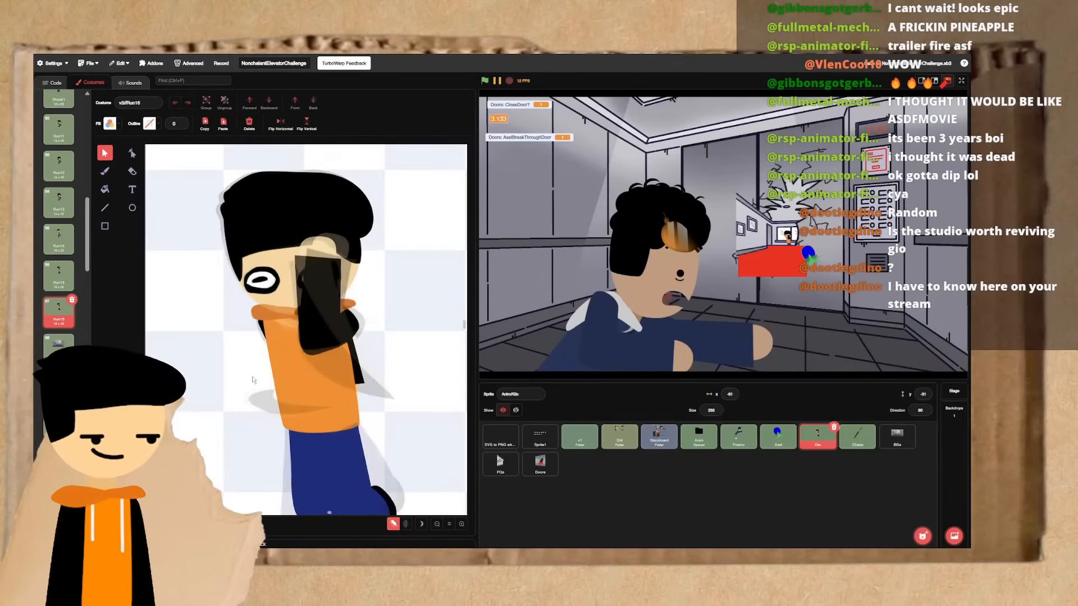
- Select both sections of the far arm behind the torso and rotate them slightly clockwise
{"action": "mouse_move", "coordinate": [413, 306]}
{"action": "left_mouse_down"}
{"action": "mouse_move", "coordinate": [265, 332]}
{"action": "mouse_move", "coordinate": [258, 350]}
{"action": "left_mouse_up"}
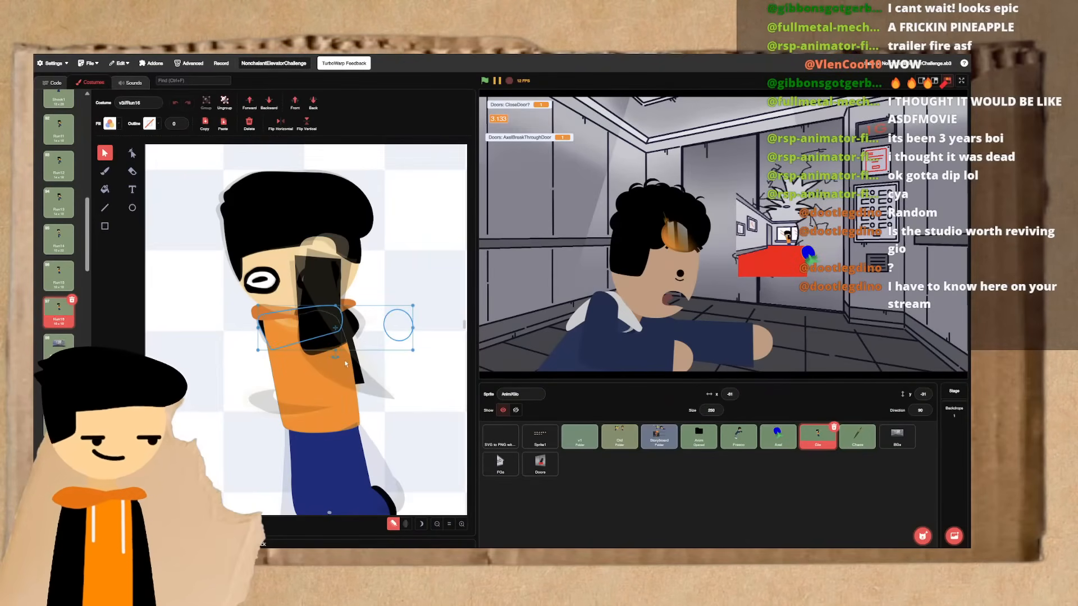
{"action": "left_click", "coordinate": [346, 364], "text": "shift"}
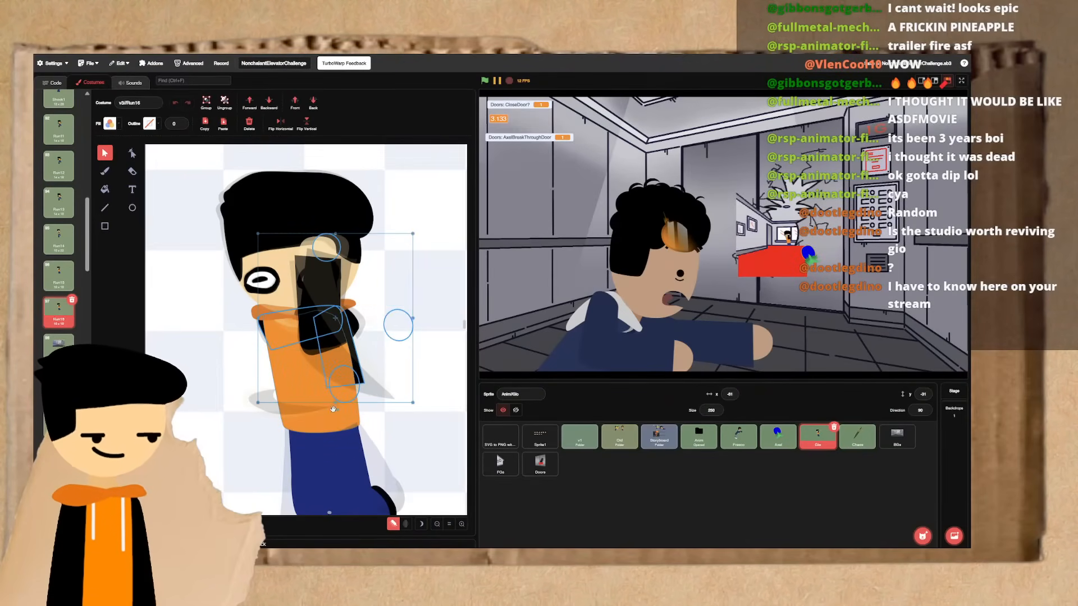
{"action": "left_click_drag", "start_coordinate": [333, 410], "coordinate": [331, 413]}
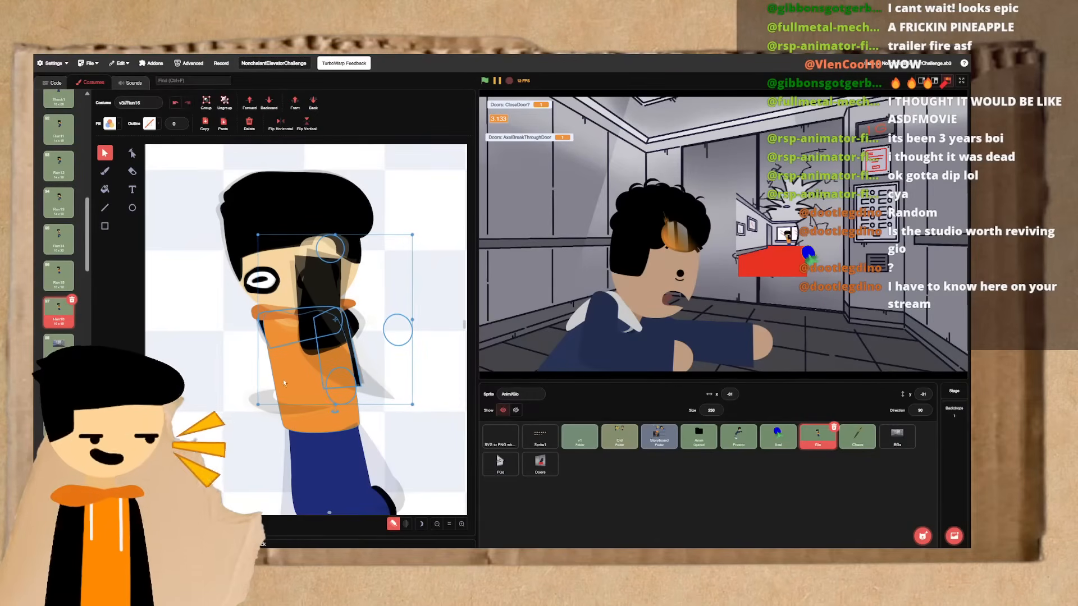
{"action": "left_click", "coordinate": [242, 353]}
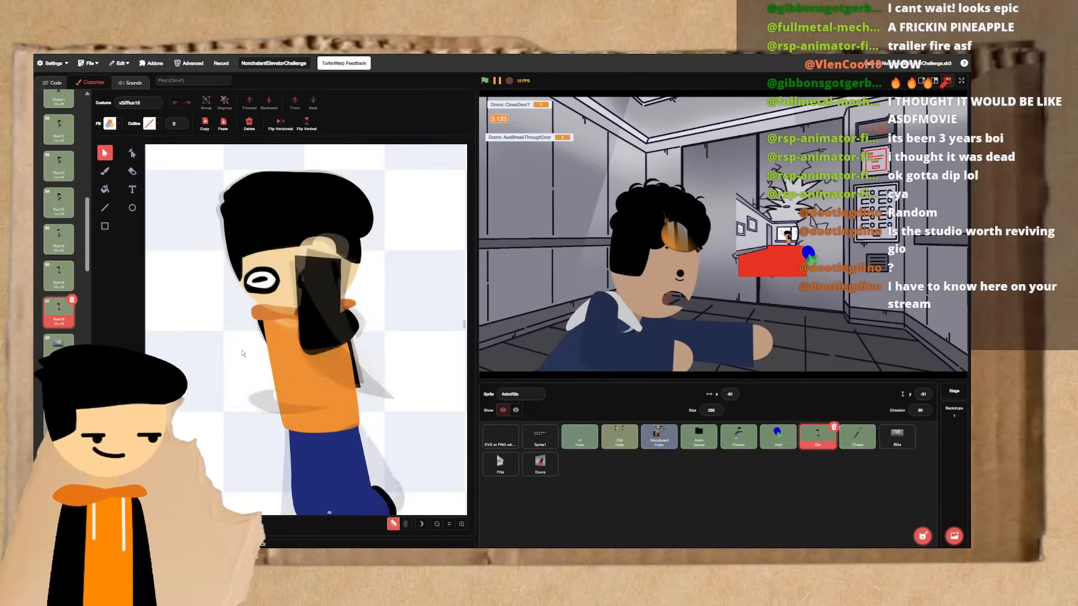
- Flip back through the neighbouring running frames to compare the arm poses with Run16
{"action": "key", "text": "ctrl+Left"}
{"action": "key", "text": "ctrl+Left"}
{"action": "key", "text": "ctrl+Right"}
- Brush a wavy motion path beside the character in Run15, rising and then falling, with direction arrows along both slopes
{"action": "left_click", "coordinate": [107, 208]}
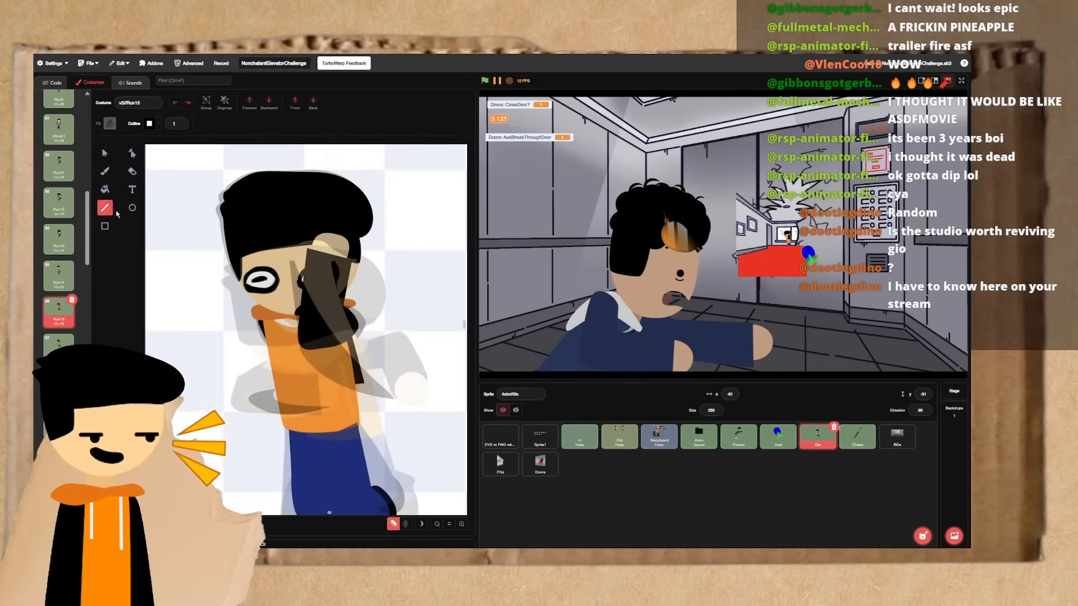
{"action": "left_click", "coordinate": [105, 174]}
{"action": "scroll", "coordinate": [213, 292], "scroll_direction": "left", "scroll_amount": 3}
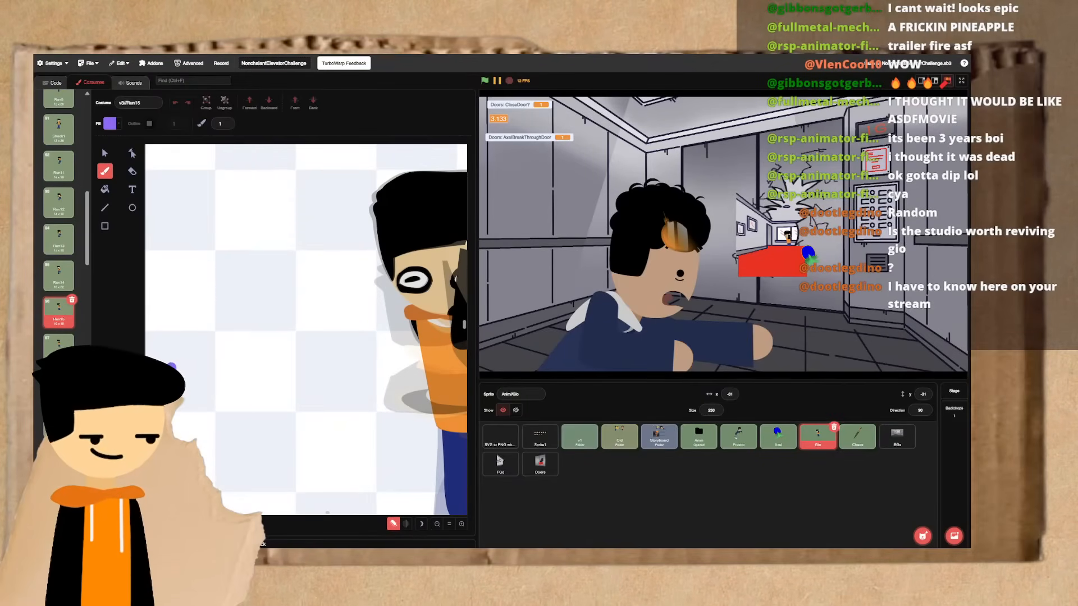
{"action": "mouse_move", "coordinate": [172, 367]}
{"action": "left_mouse_down"}
{"action": "mouse_move", "coordinate": [210, 356]}
{"action": "mouse_move", "coordinate": [279, 276]}
{"action": "mouse_move", "coordinate": [324, 269]}
{"action": "left_mouse_up"}
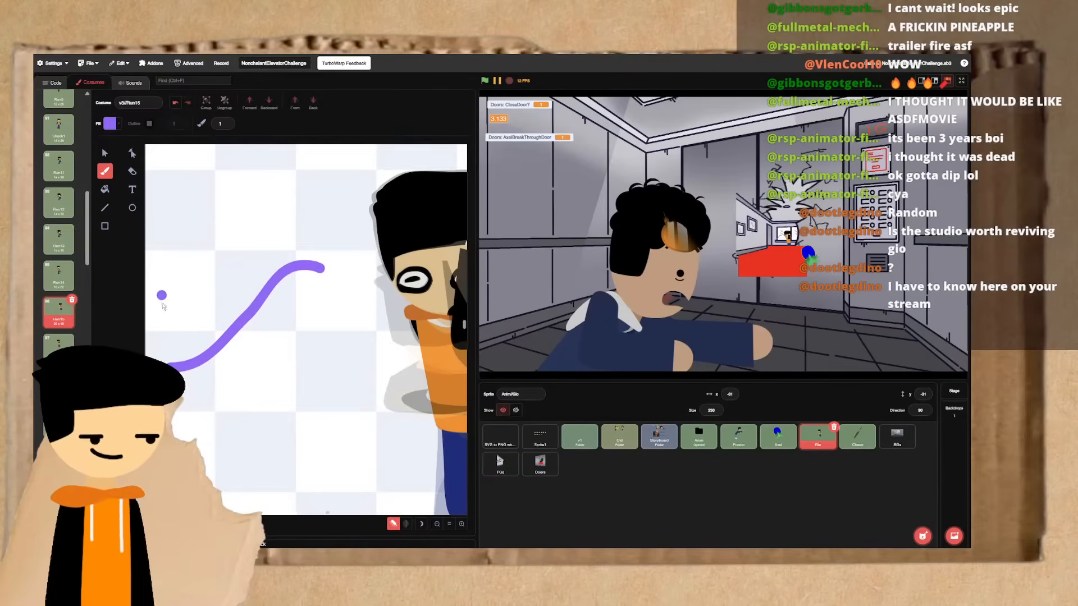
{"action": "mouse_move", "coordinate": [170, 317]}
{"action": "left_mouse_down"}
{"action": "mouse_move", "coordinate": [246, 250]}
{"action": "mouse_move", "coordinate": [226, 247]}
{"action": "mouse_move", "coordinate": [247, 283]}
{"action": "left_mouse_up"}
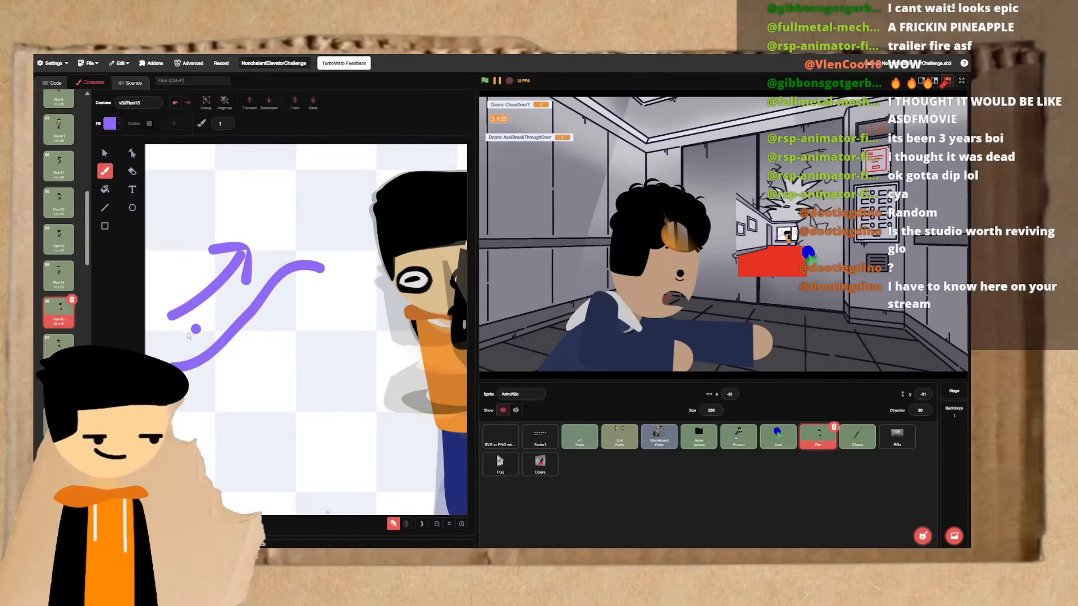
{"action": "left_click_drag", "start_coordinate": [320, 271], "coordinate": [392, 390]}
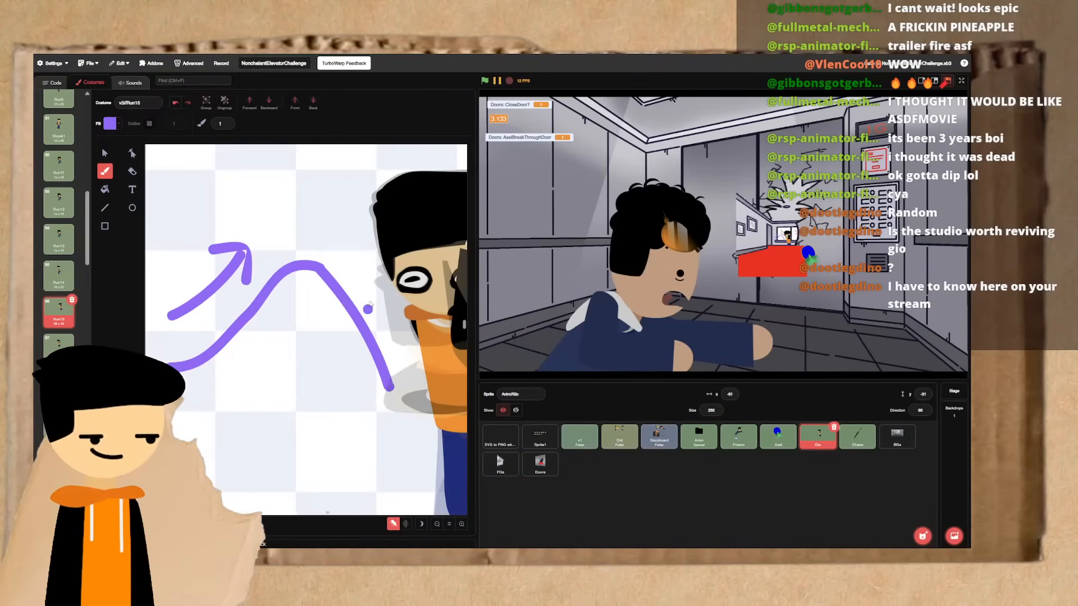
{"action": "left_click_drag", "start_coordinate": [366, 271], "coordinate": [437, 388]}
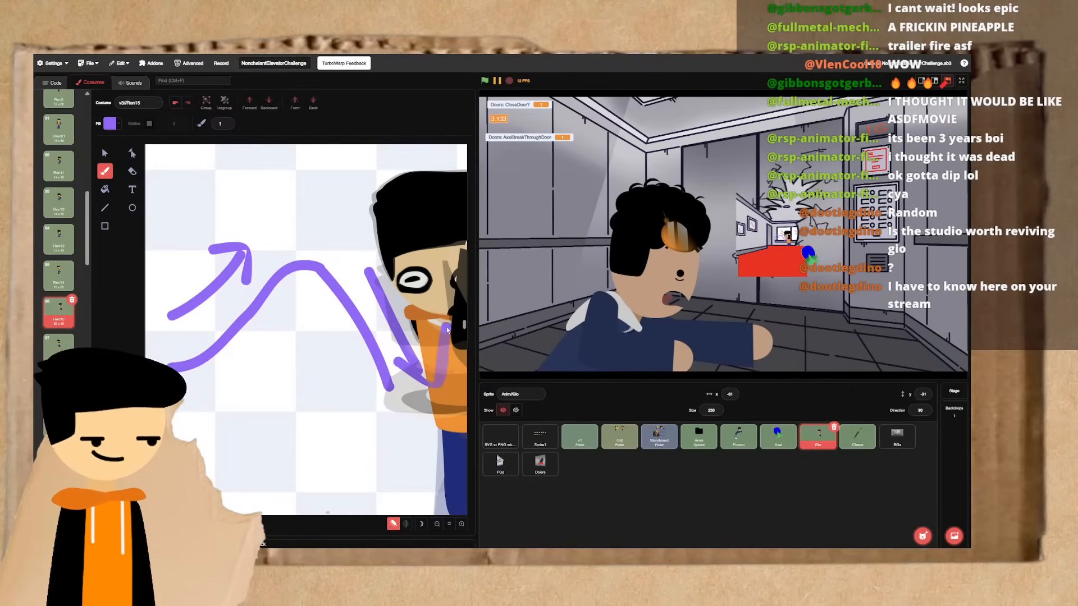
- Brush a short arrow above the motion path's crest and a longer arrow curving over and down beneath it
{"action": "left_click_drag", "start_coordinate": [277, 258], "coordinate": [279, 260]}
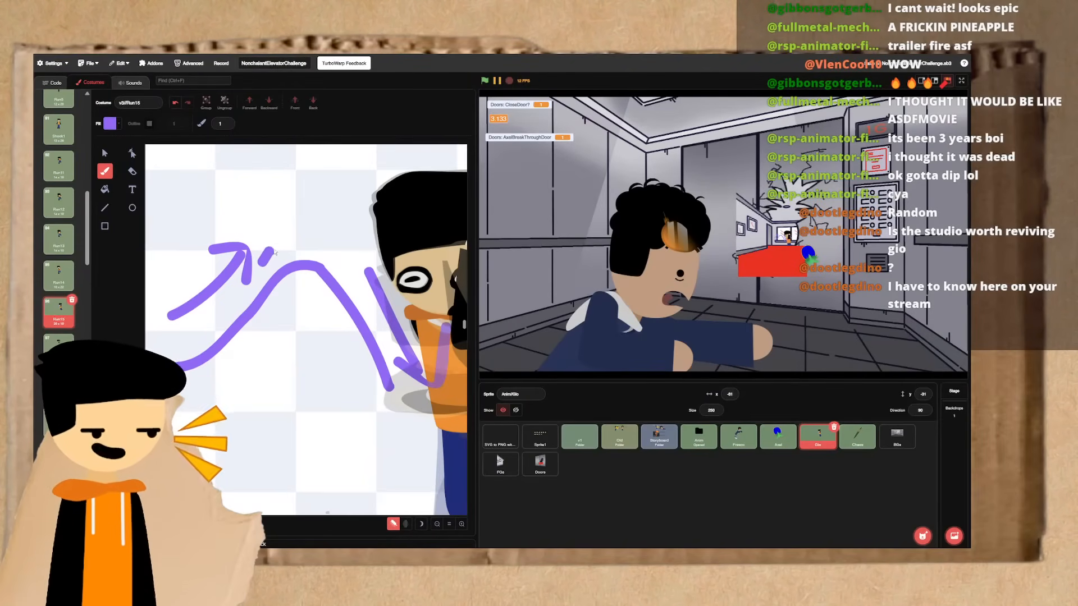
{"action": "left_click_drag", "start_coordinate": [275, 235], "coordinate": [284, 256]}
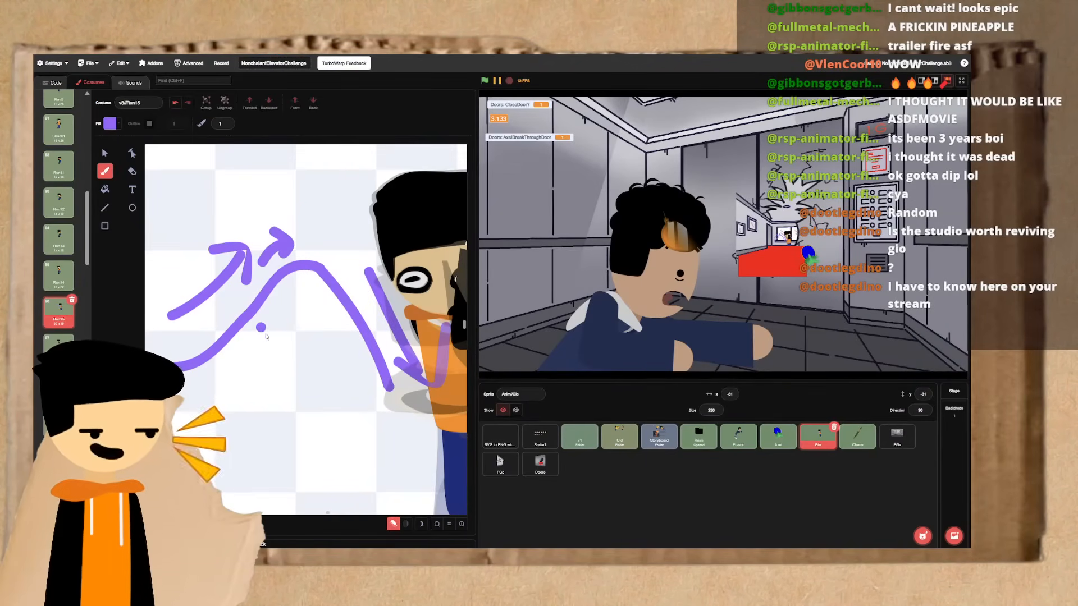
{"action": "mouse_move", "coordinate": [266, 336]}
{"action": "left_mouse_down"}
{"action": "mouse_move", "coordinate": [283, 306]}
{"action": "mouse_move", "coordinate": [311, 292]}
{"action": "left_mouse_up"}
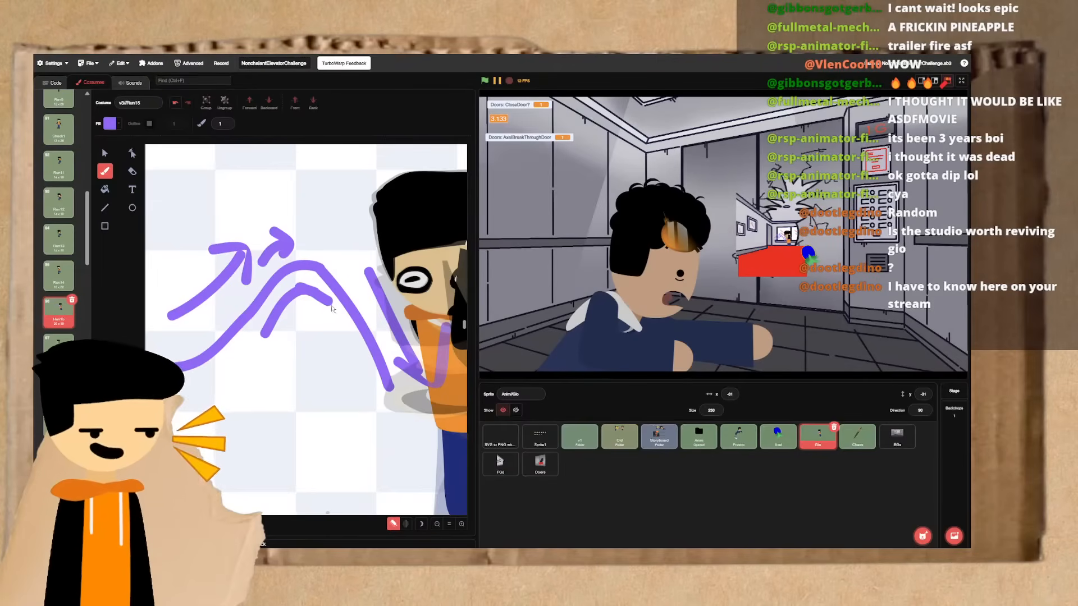
{"action": "mouse_move", "coordinate": [346, 335]}
{"action": "left_mouse_down"}
{"action": "mouse_move", "coordinate": [372, 403]}
{"action": "mouse_move", "coordinate": [343, 398]}
{"action": "mouse_move", "coordinate": [377, 396]}
{"action": "left_mouse_up"}
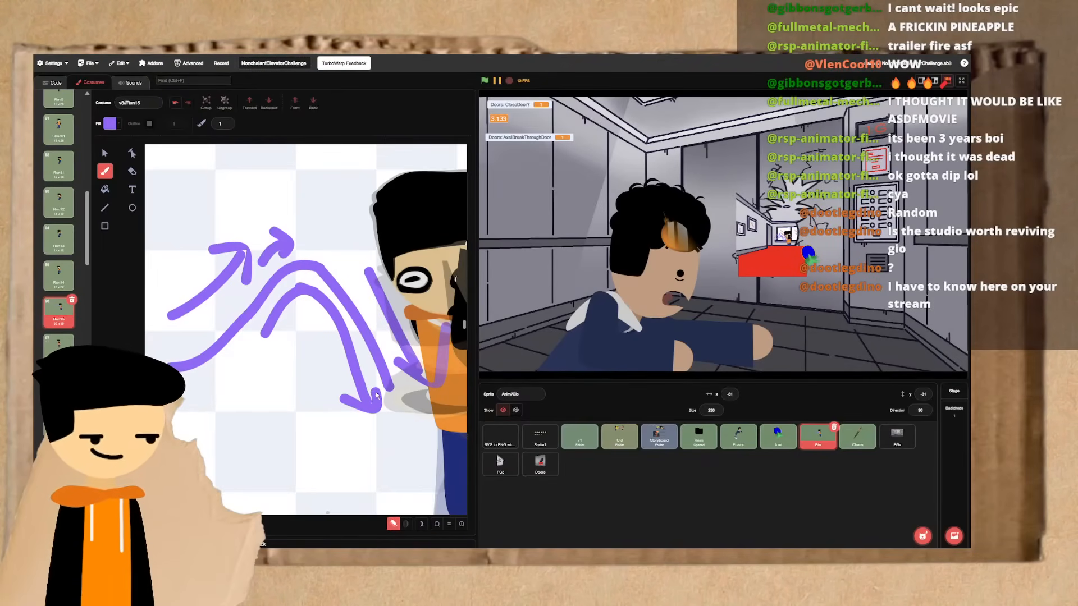
- Delete all the purple motion path and arrow strokes from the frame
{"action": "left_click", "coordinate": [105, 154]}
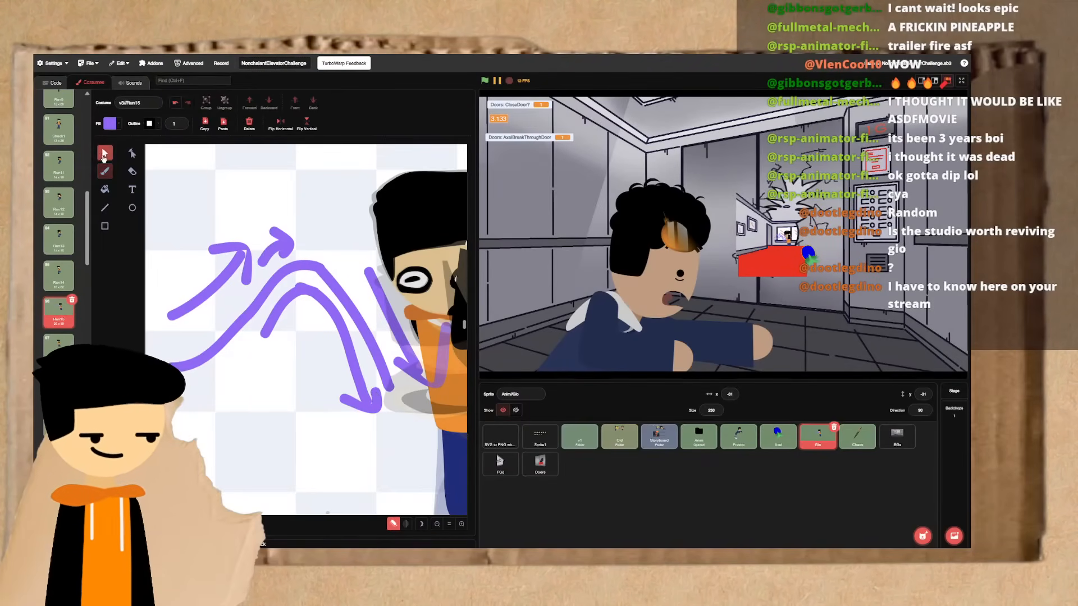
{"action": "left_click_drag", "start_coordinate": [193, 215], "coordinate": [302, 342]}
{"action": "key", "text": "Delete"}
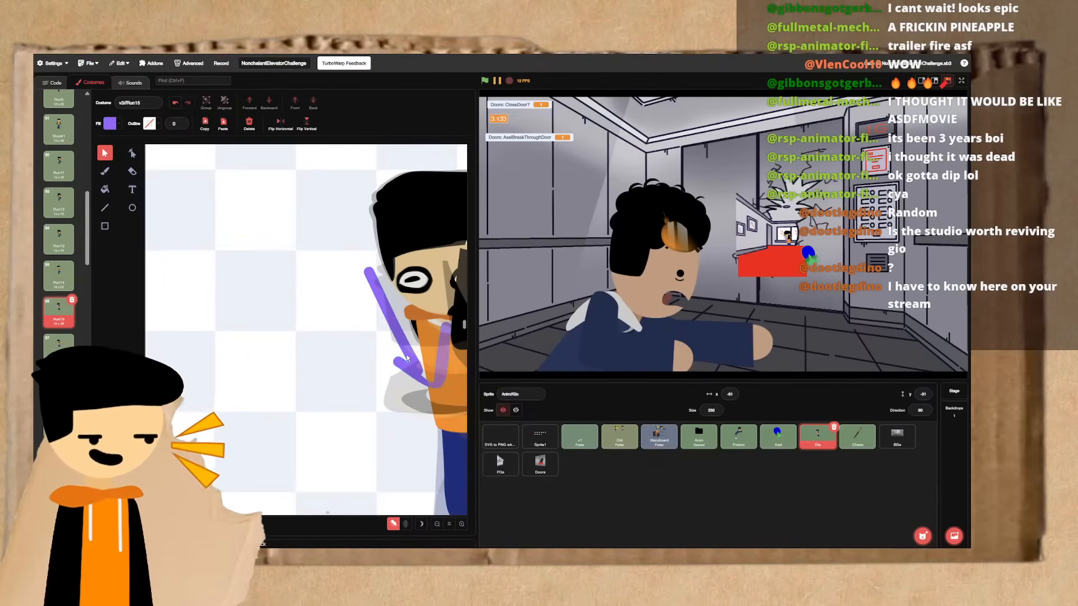
{"action": "left_click", "coordinate": [407, 359]}
{"action": "key", "text": "Delete"}
{"action": "scroll", "coordinate": [407, 358], "scroll_direction": "right", "scroll_amount": 3}
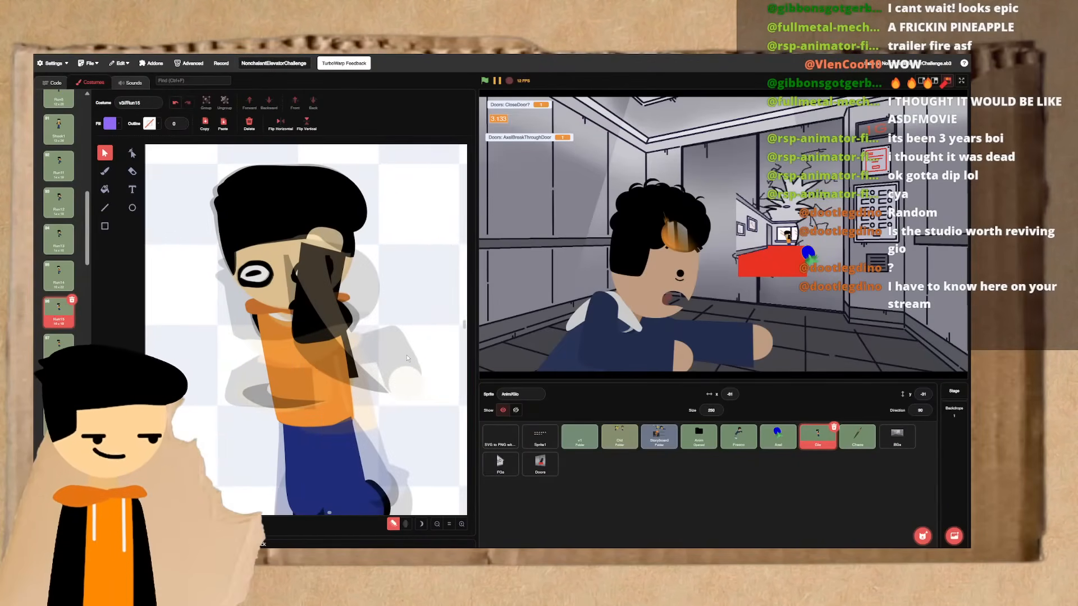
- Brush a straight horizontal motion line beside the character, with an arrow above it and a short upright bar at each end
{"action": "scroll", "coordinate": [407, 358], "scroll_direction": "left", "scroll_amount": 3}
{"action": "scroll", "coordinate": [407, 355], "scroll_direction": "left", "scroll_amount": 1}
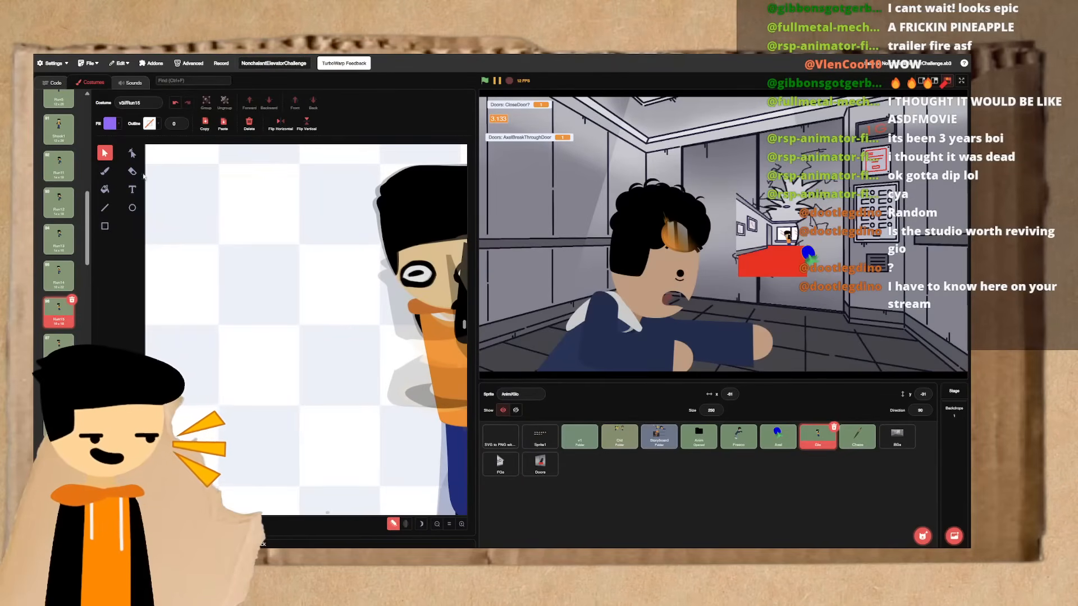
{"action": "left_click", "coordinate": [105, 171]}
{"action": "left_click_drag", "start_coordinate": [187, 282], "coordinate": [385, 288]}
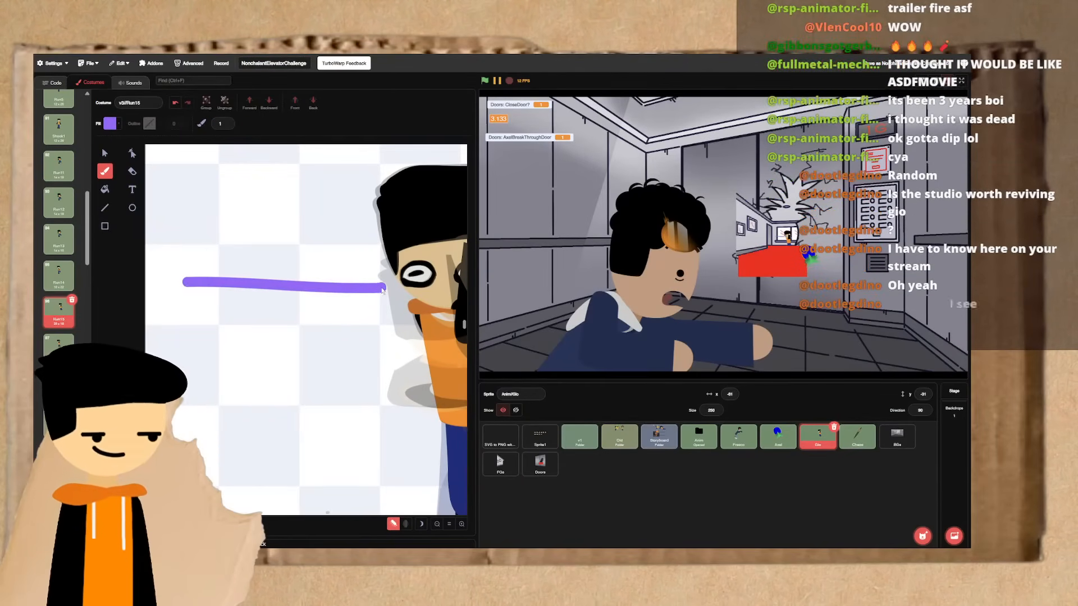
{"action": "mouse_move", "coordinate": [197, 243]}
{"action": "left_mouse_down"}
{"action": "mouse_move", "coordinate": [204, 263]}
{"action": "mouse_move", "coordinate": [203, 246]}
{"action": "left_mouse_up"}
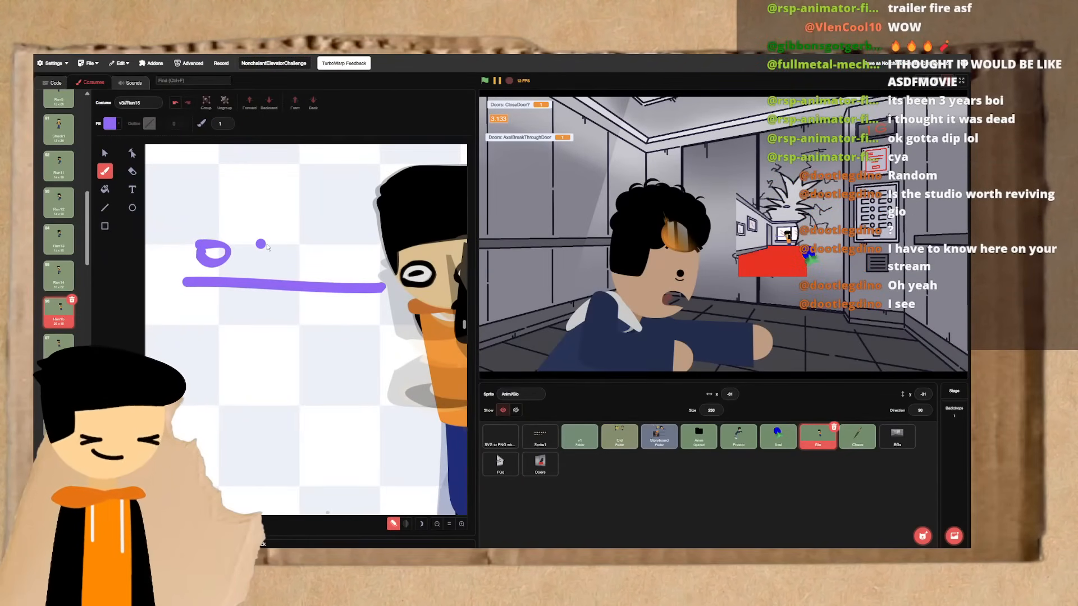
{"action": "key", "text": "ctrl+z"}
{"action": "left_click_drag", "start_coordinate": [316, 252], "coordinate": [194, 252]}
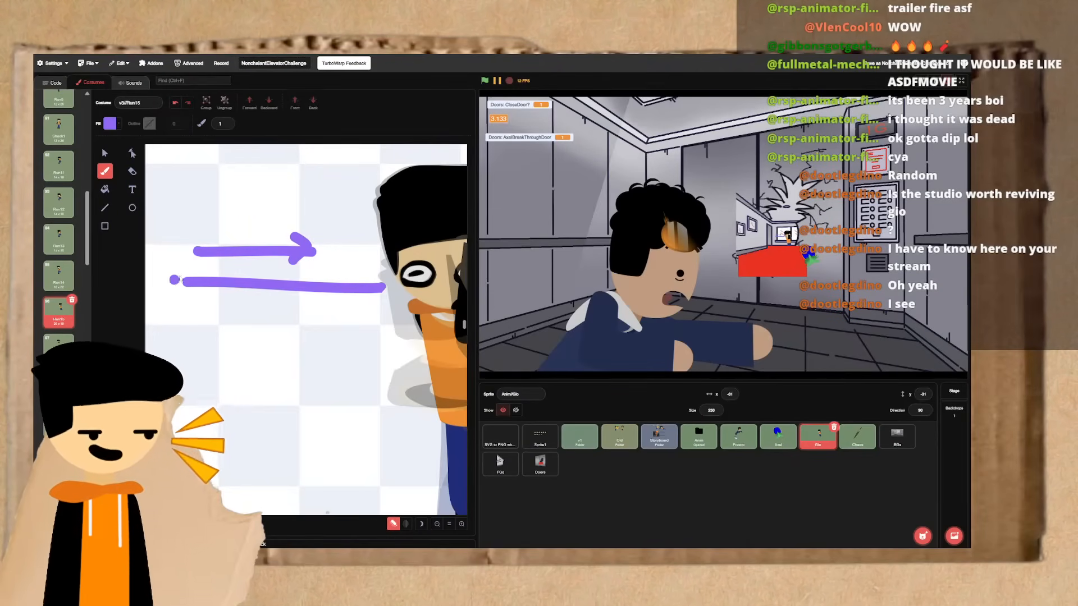
{"action": "left_click_drag", "start_coordinate": [171, 275], "coordinate": [172, 313]}
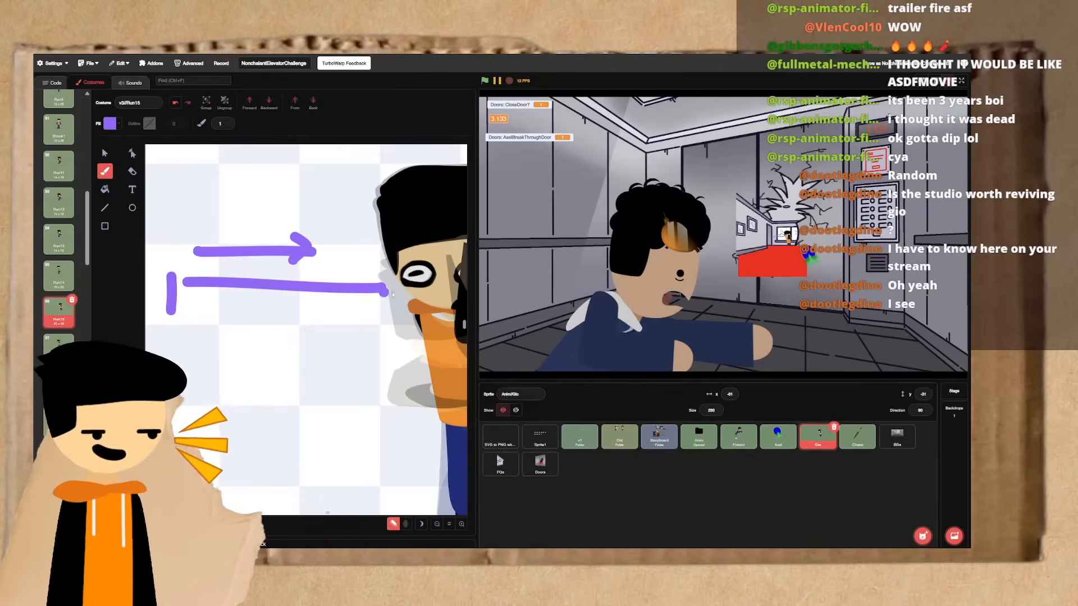
{"action": "left_click_drag", "start_coordinate": [398, 307], "coordinate": [409, 264]}
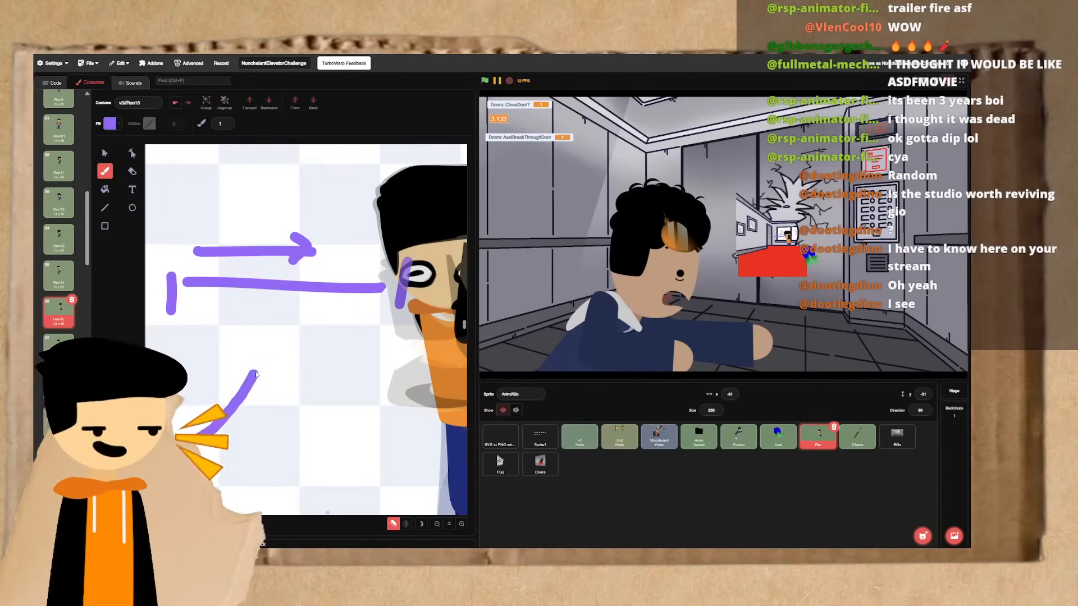
- Brush a hump-shaped motion arc below the straight line, with arrows following its rise and its fall
{"action": "mouse_move", "coordinate": [256, 375]}
{"action": "left_mouse_down"}
{"action": "mouse_move", "coordinate": [300, 336]}
{"action": "mouse_move", "coordinate": [388, 451]}
{"action": "left_mouse_up"}
{"action": "left_click", "coordinate": [257, 396]}
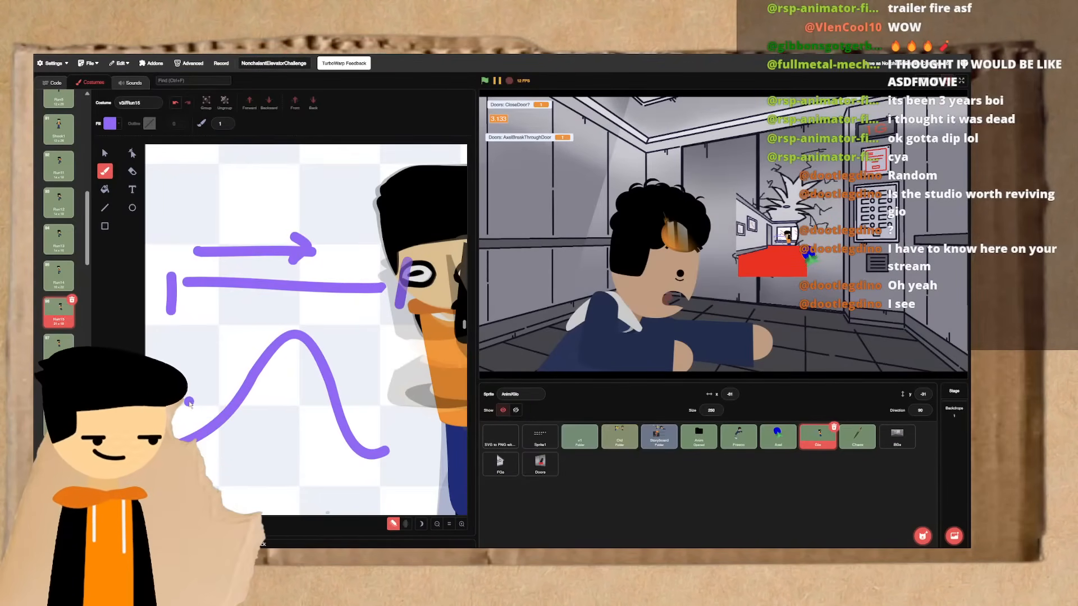
{"action": "mouse_move", "coordinate": [190, 404]}
{"action": "left_mouse_down"}
{"action": "mouse_move", "coordinate": [253, 317]}
{"action": "mouse_move", "coordinate": [261, 336]}
{"action": "left_mouse_up"}
{"action": "mouse_move", "coordinate": [351, 340]}
{"action": "left_mouse_down"}
{"action": "mouse_move", "coordinate": [355, 384]}
{"action": "mouse_move", "coordinate": [372, 401]}
{"action": "left_mouse_up"}
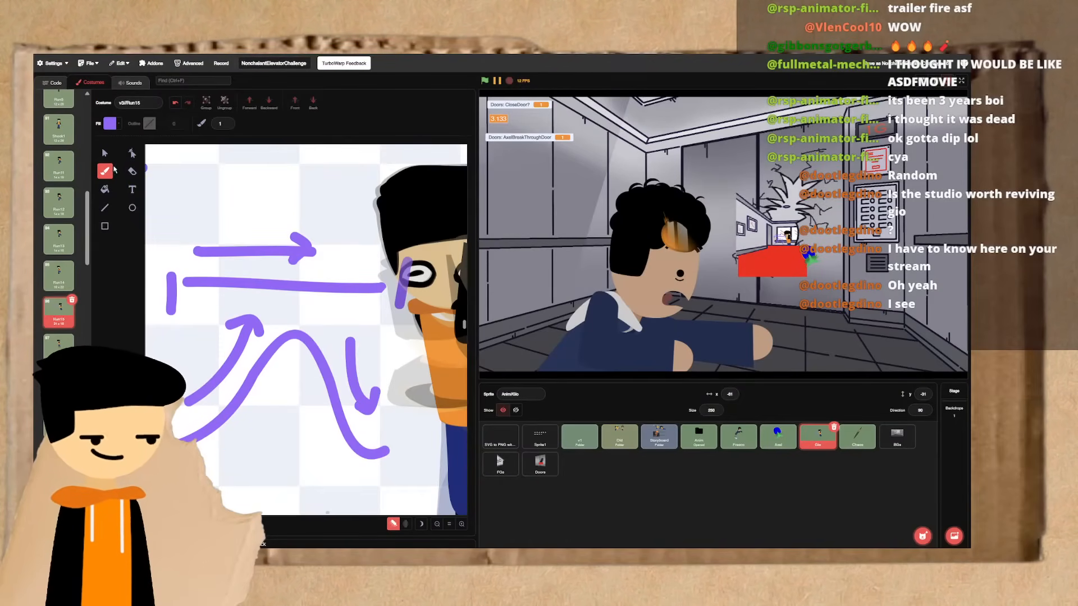
- Delete the straight line, the arc, the arrows and the end bars from the frame
{"action": "left_click", "coordinate": [105, 154]}
{"action": "left_click", "coordinate": [394, 285]}
{"action": "key", "text": "Delete"}
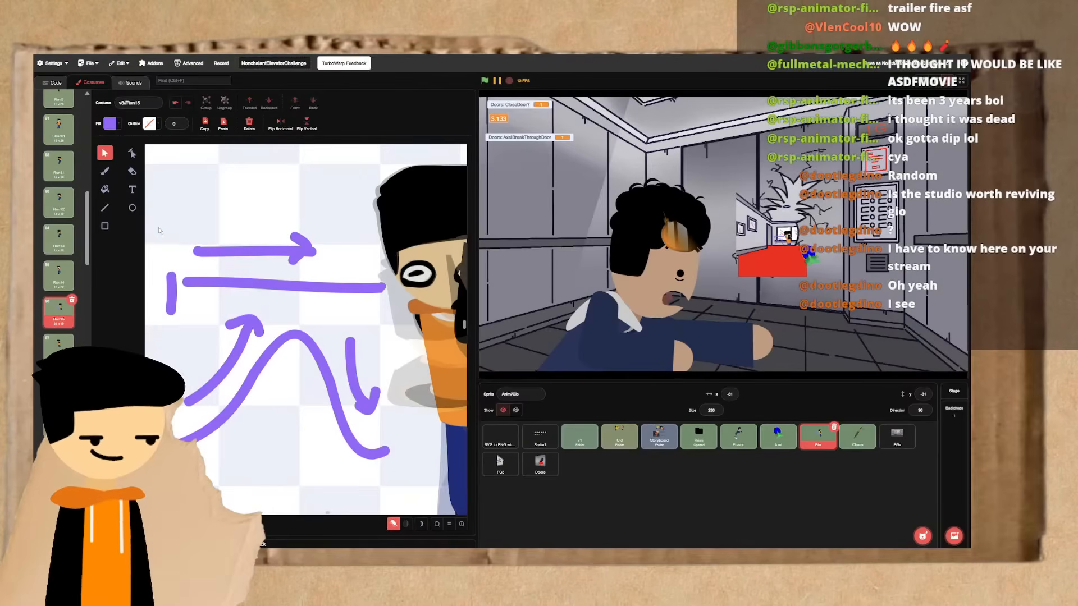
{"action": "left_click", "coordinate": [349, 378]}
{"action": "key", "text": "Delete"}
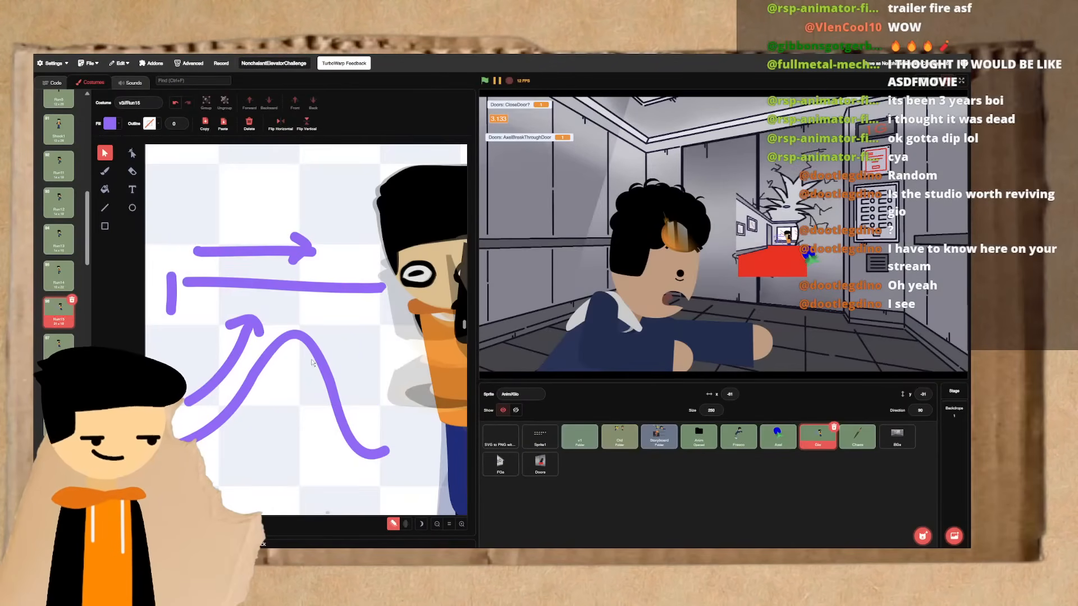
{"action": "left_click_drag", "start_coordinate": [289, 377], "coordinate": [294, 382]}
{"action": "key", "text": "Delete"}
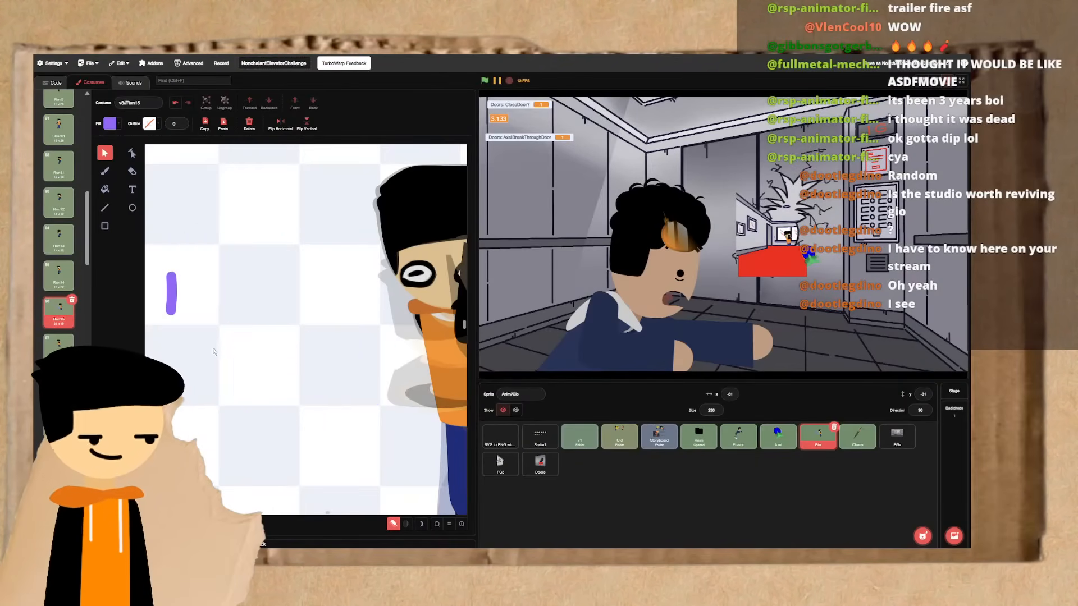
{"action": "left_click_drag", "start_coordinate": [214, 352], "coordinate": [150, 300]}
{"action": "key", "text": "Delete"}
{"action": "scroll", "coordinate": [221, 341], "scroll_direction": "right", "scroll_amount": 2}
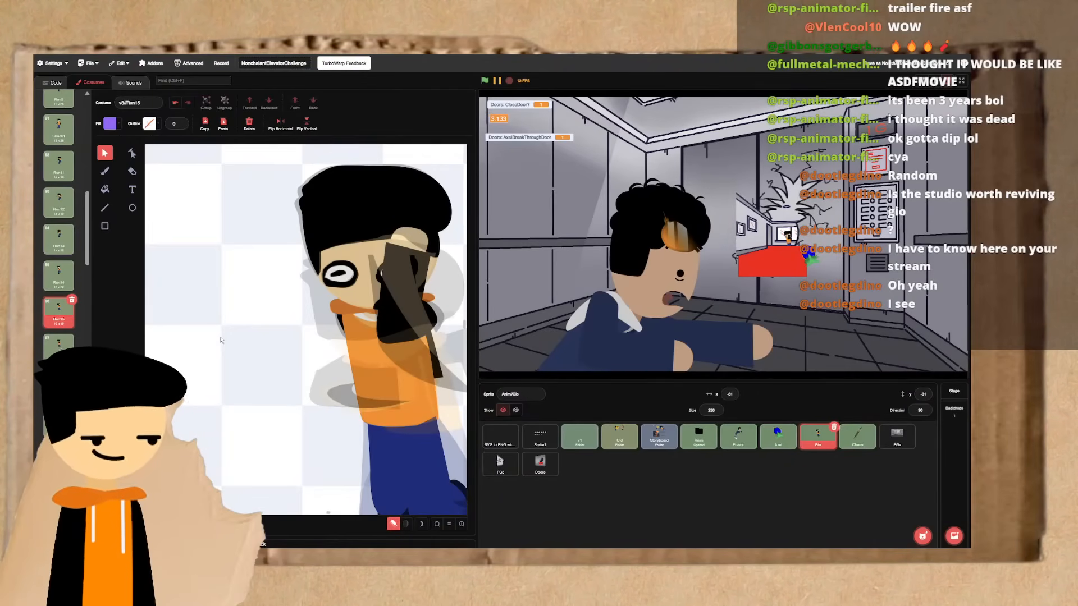
- Flip between Run16 and its preceding frames to compare the running poses
{"action": "key", "text": "Down"}
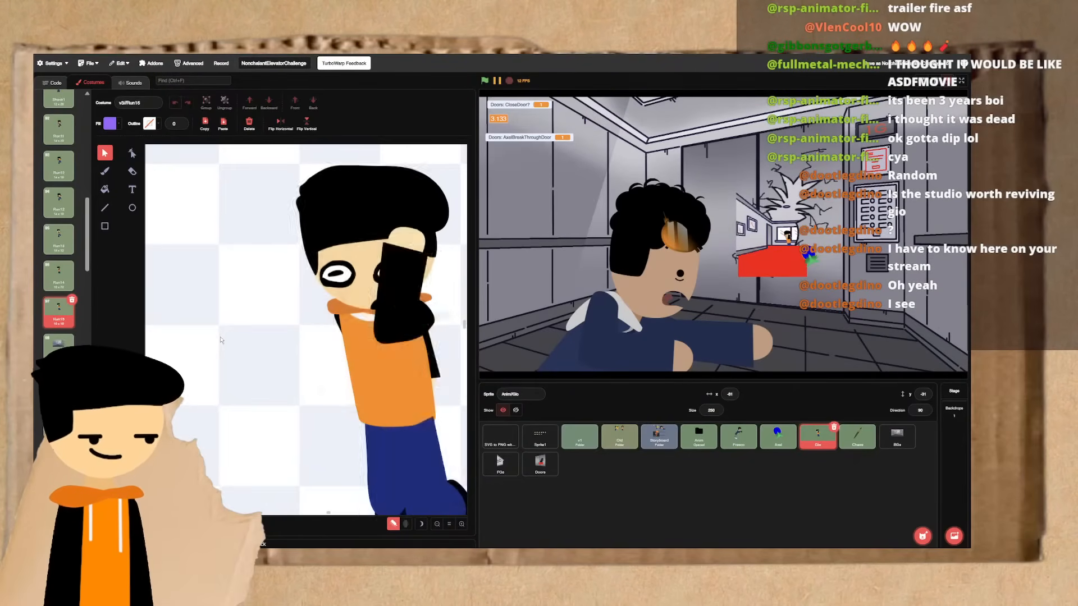
{"action": "key", "text": "Up"}
{"action": "key", "text": "Up"}
{"action": "key", "text": "Down"}
{"action": "key", "text": "Down"}
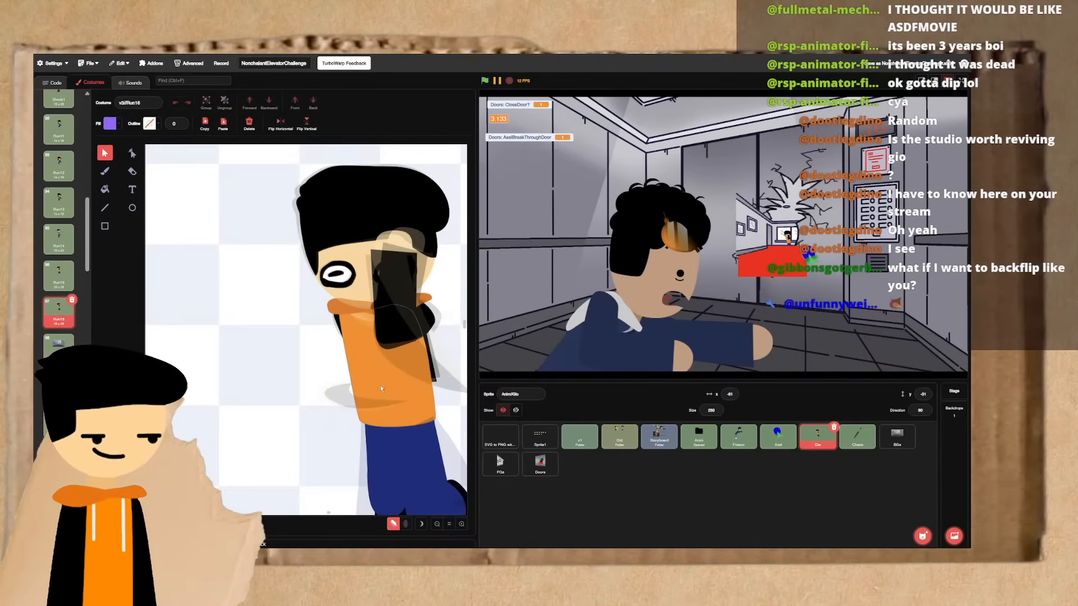
- Send the upper section of the raised arm one layer backward in Run16
{"action": "scroll", "coordinate": [245, 320], "scroll_direction": "right", "scroll_amount": 2}
{"action": "scroll", "coordinate": [246, 319], "scroll_direction": "down", "scroll_amount": 1}
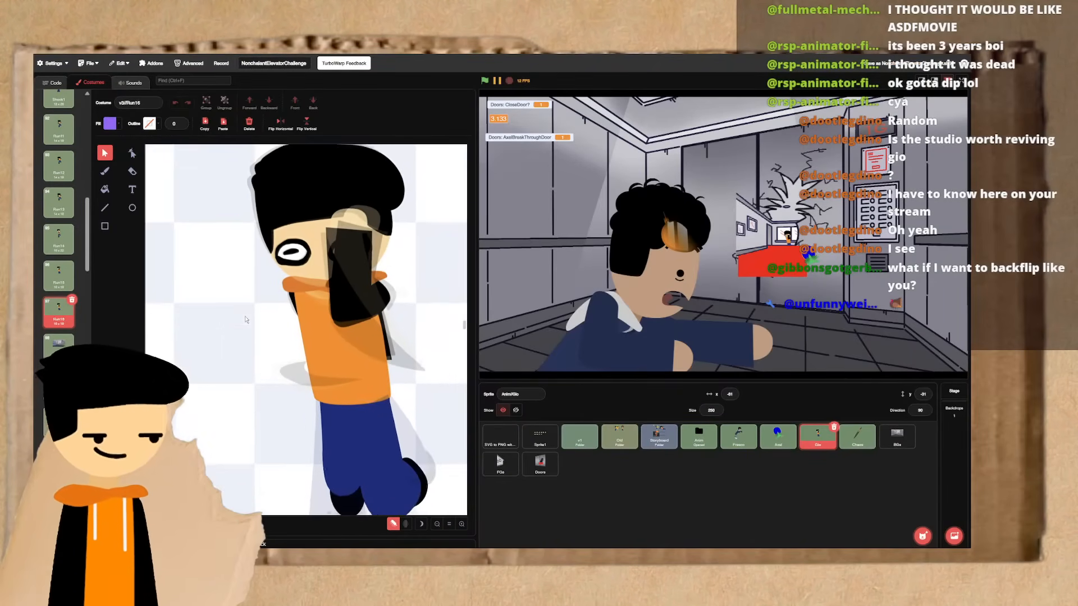
{"action": "scroll", "coordinate": [225, 303], "scroll_direction": "up", "scroll_amount": 2}
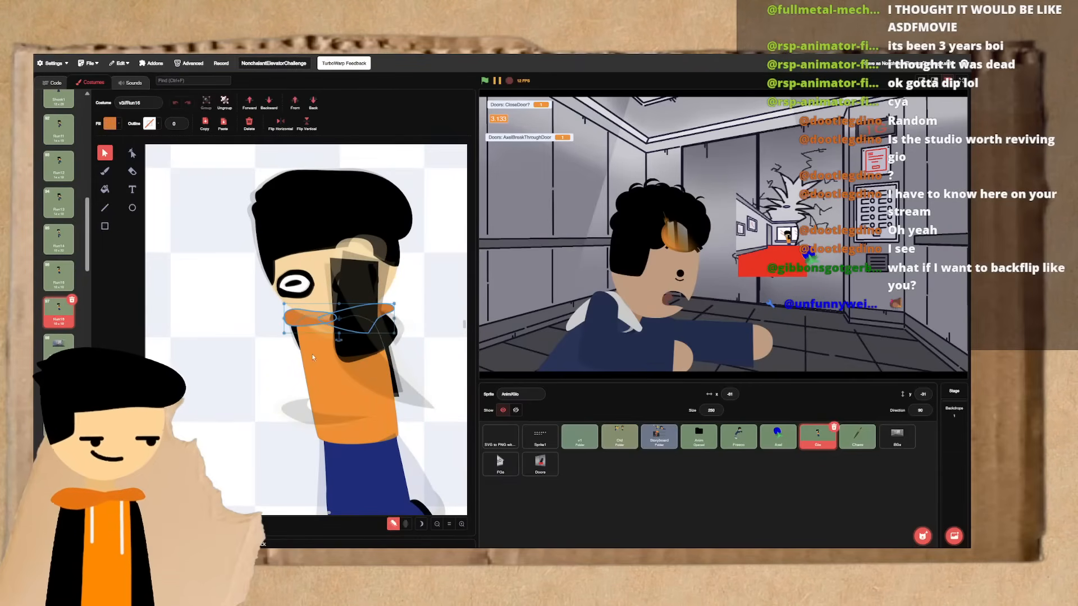
{"action": "left_click", "coordinate": [308, 327]}
{"action": "left_click", "coordinate": [261, 258], "text": "shift"}
{"action": "left_click", "coordinate": [236, 253]}
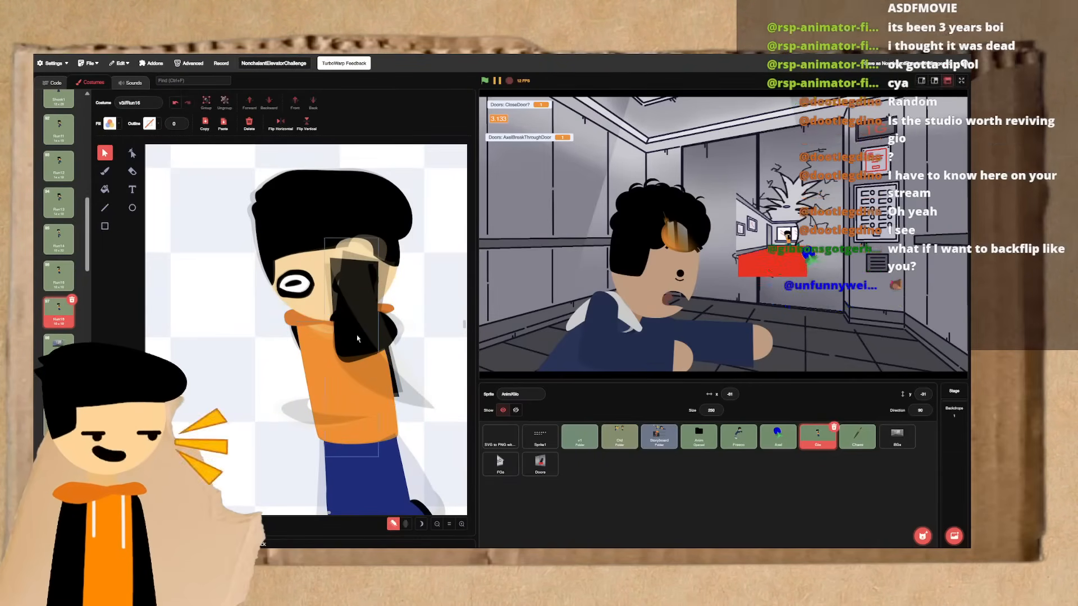
{"action": "left_click", "coordinate": [389, 330]}
{"action": "left_click", "coordinate": [269, 103]}
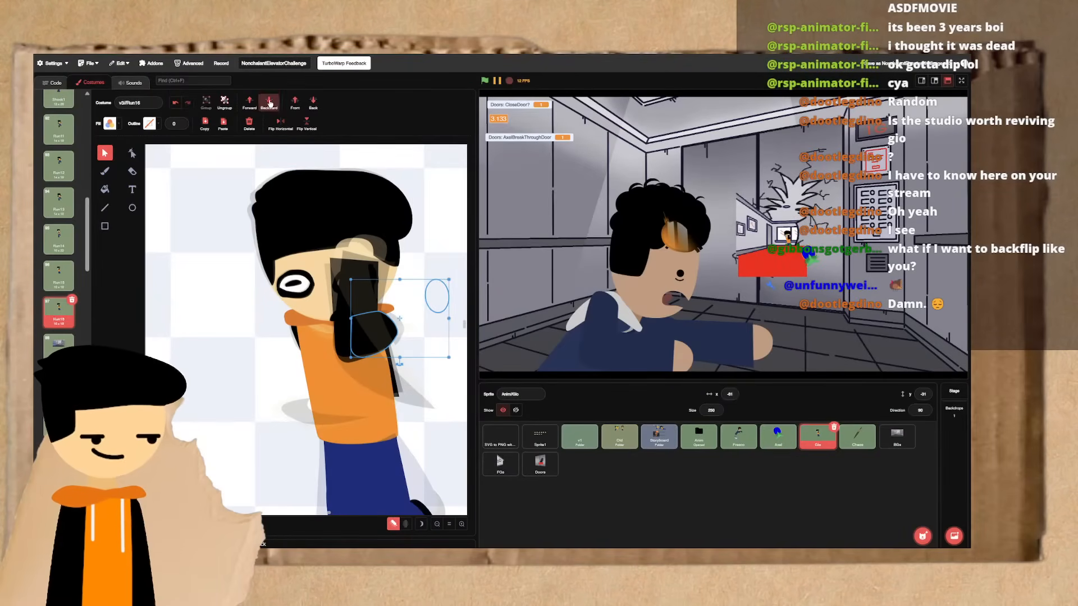
{"action": "left_click", "coordinate": [249, 266]}
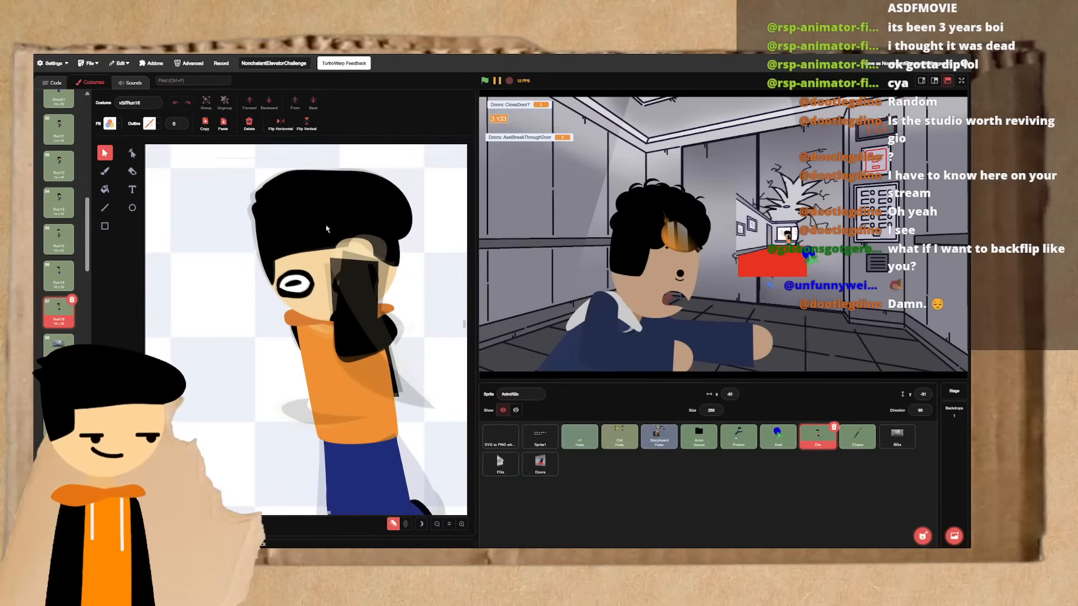
- Select the character's upper body, rotate it slightly counterclockwise, and check it against the previous frame
{"action": "key", "text": "ctrl+a"}
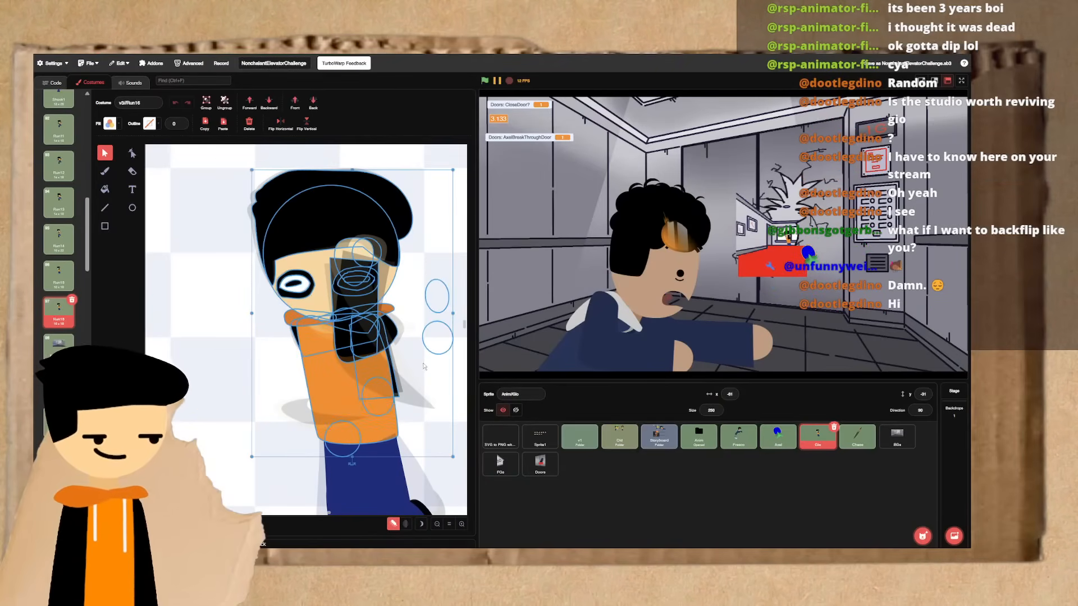
{"action": "left_click", "coordinate": [351, 464]}
{"action": "left_click_drag", "start_coordinate": [352, 468], "coordinate": [355, 481]}
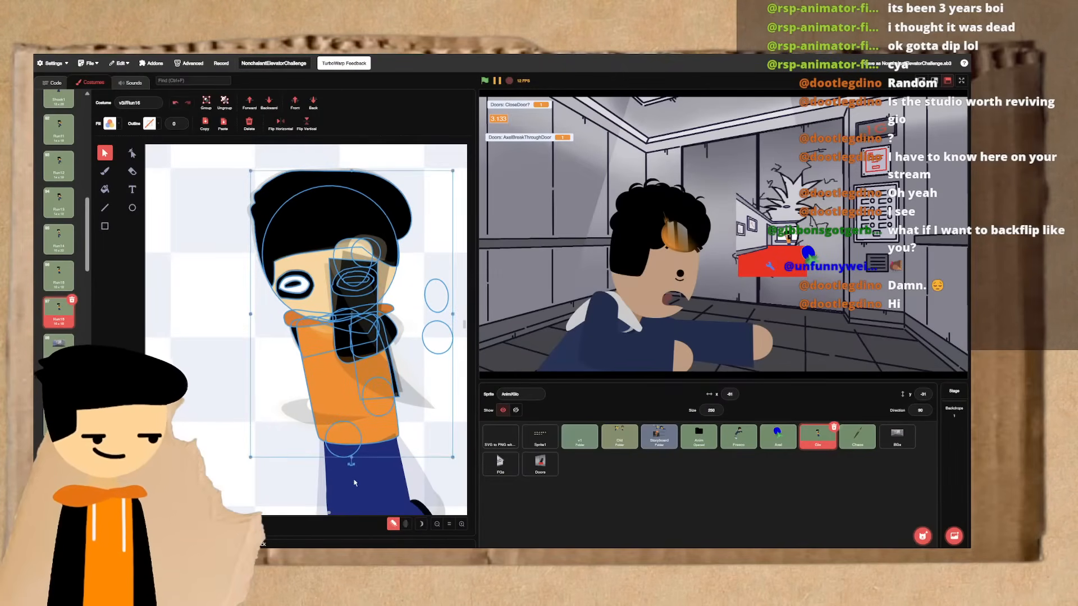
{"action": "key", "text": "ctrl+Left"}
{"action": "key", "text": "ctrl+Right"}
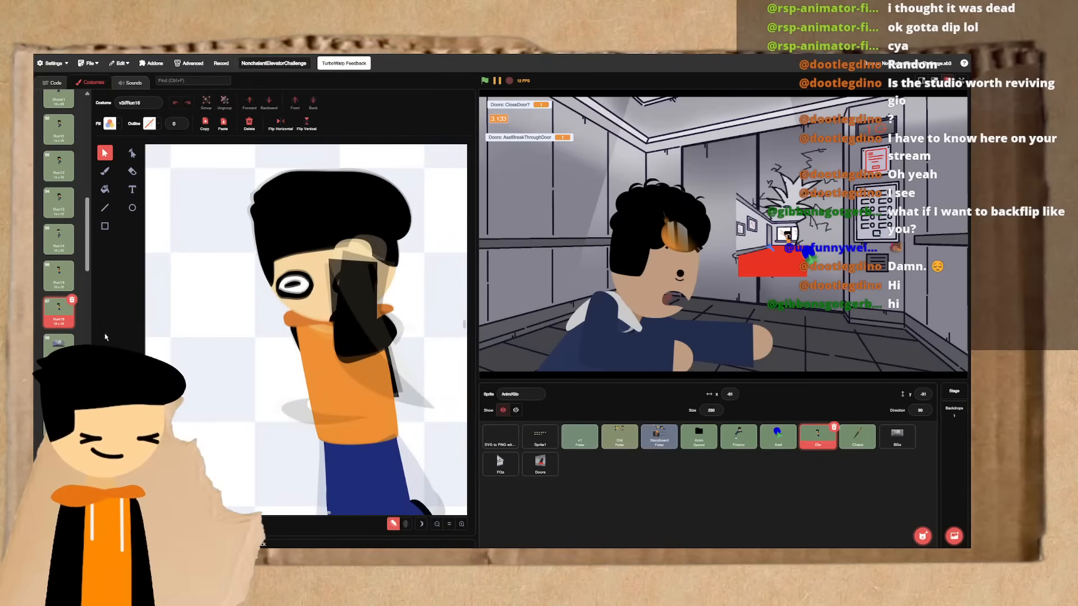
- Duplicate Run16, tilt the copied frame's upper body slightly counterclockwise, and shift it slightly left over the hips
{"action": "left_click", "coordinate": [74, 321]}
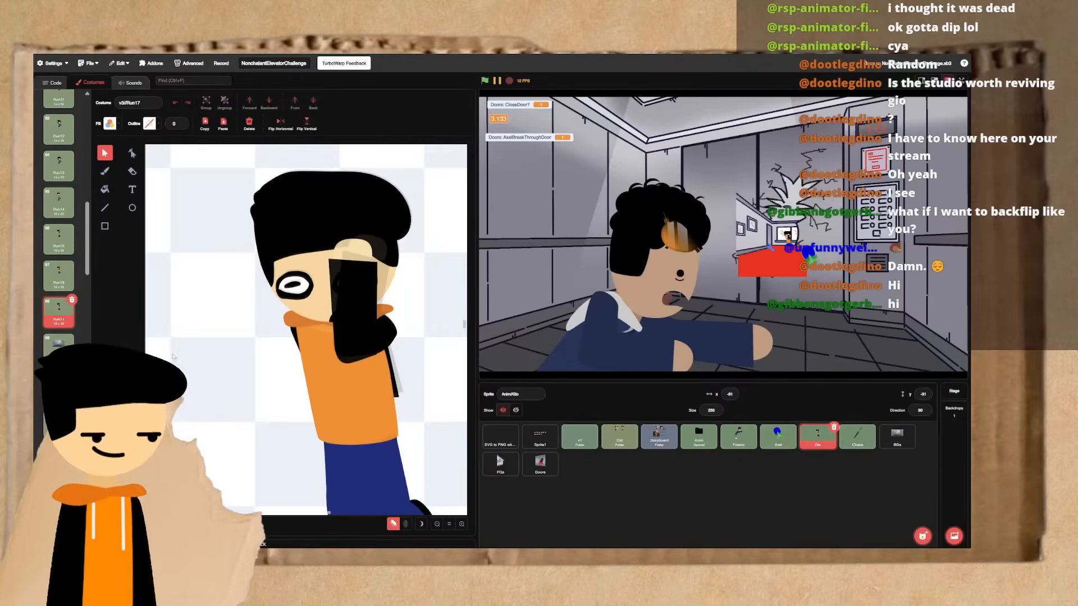
{"action": "key", "text": "ctrl+a"}
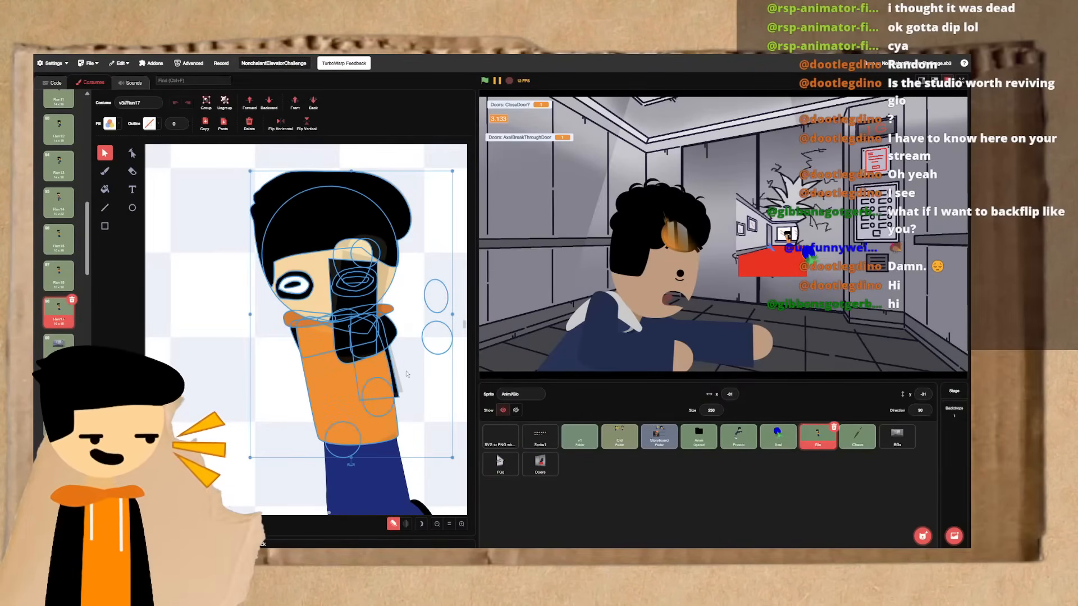
{"action": "left_click_drag", "start_coordinate": [351, 464], "coordinate": [365, 470]}
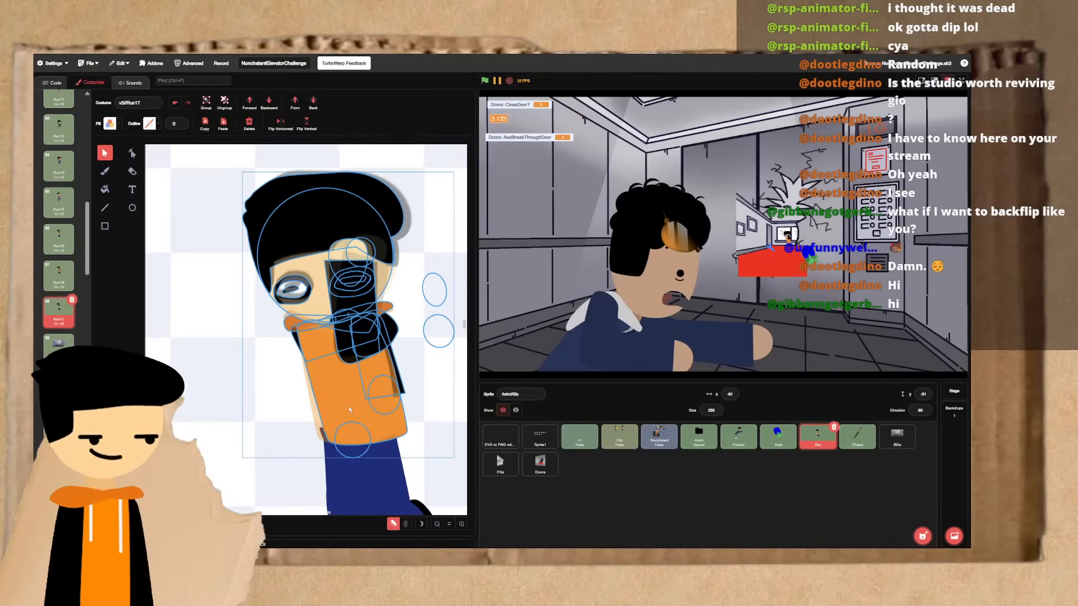
{"action": "left_click_drag", "start_coordinate": [349, 408], "coordinate": [342, 409]}
{"action": "key", "text": "alt+Up"}
{"action": "key", "text": "alt+Down"}
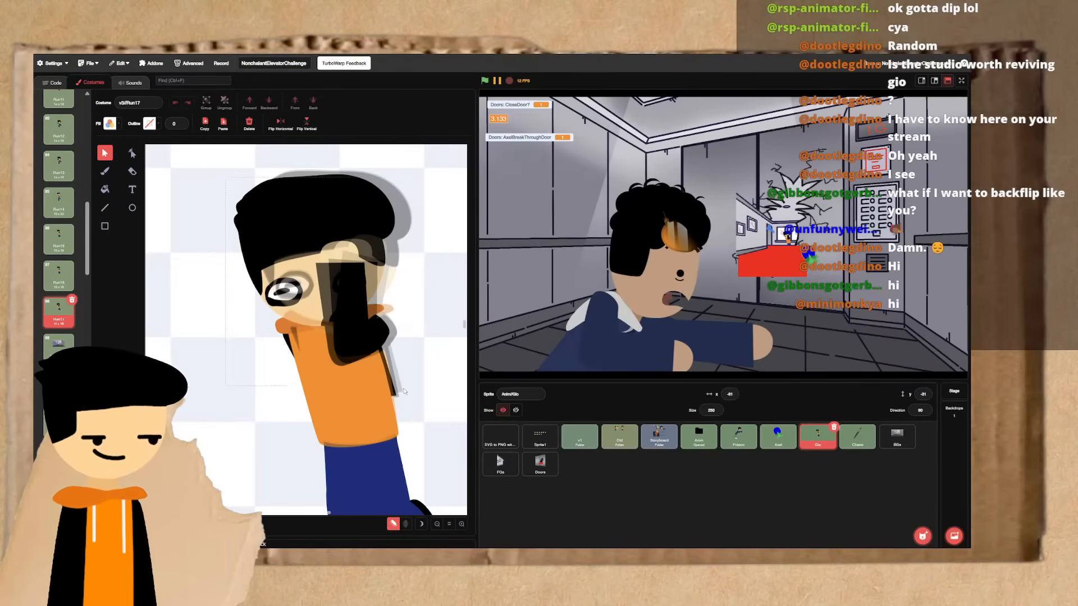
- Fine-tune the upper body's tilt in Run17, nudge it down slightly, and compare it with the previous frame
{"action": "key", "text": "ctrl+a"}
{"action": "left_click_drag", "start_coordinate": [339, 468], "coordinate": [339, 484]}
{"action": "key", "text": "Down"}
{"action": "key", "text": "Down"}
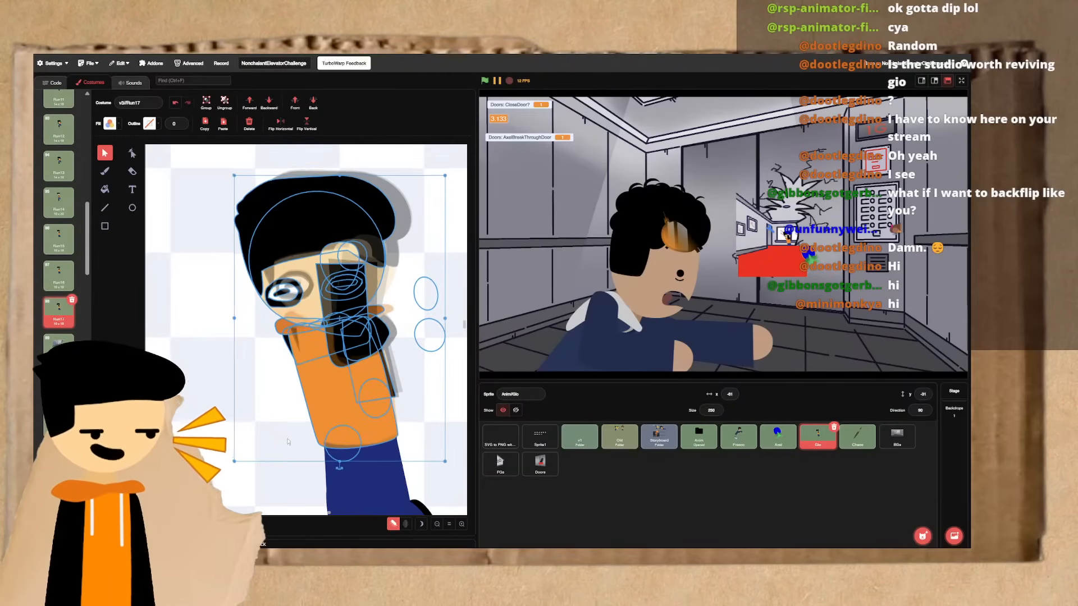
{"action": "left_click", "coordinate": [285, 440]}
{"action": "key", "text": "ctrl+Left"}
{"action": "key", "text": "ctrl+Right"}
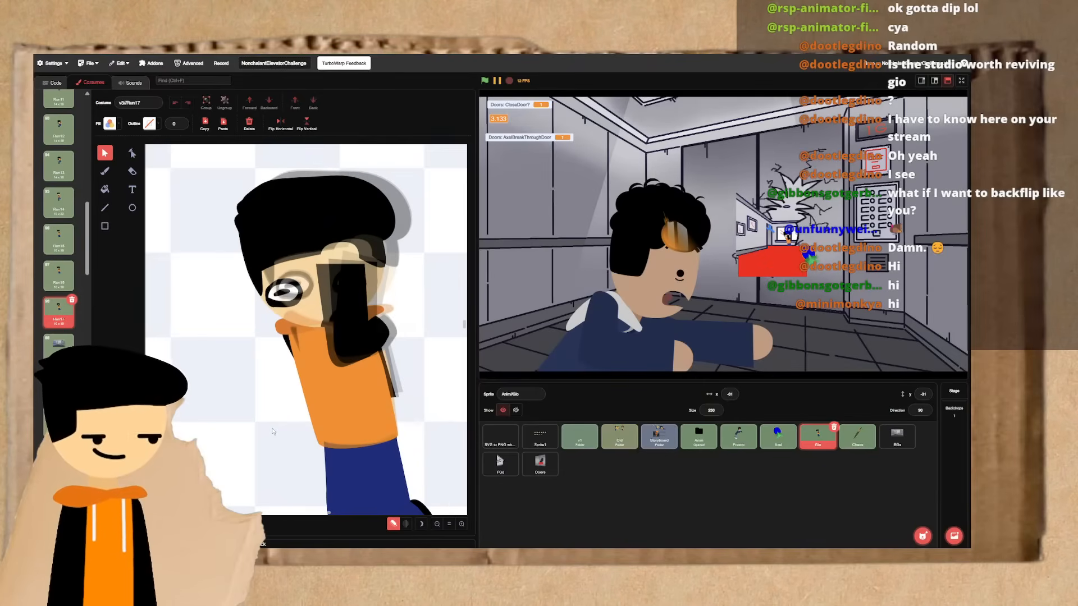
- Rotate the character's head slightly clockwise in Run17 and nudge it down
{"action": "left_click", "coordinate": [284, 293]}
{"action": "left_click_drag", "start_coordinate": [314, 334], "coordinate": [309, 346]}
{"action": "key", "text": "Down"}
{"action": "key", "text": "Down"}
{"action": "left_click", "coordinate": [227, 385]}
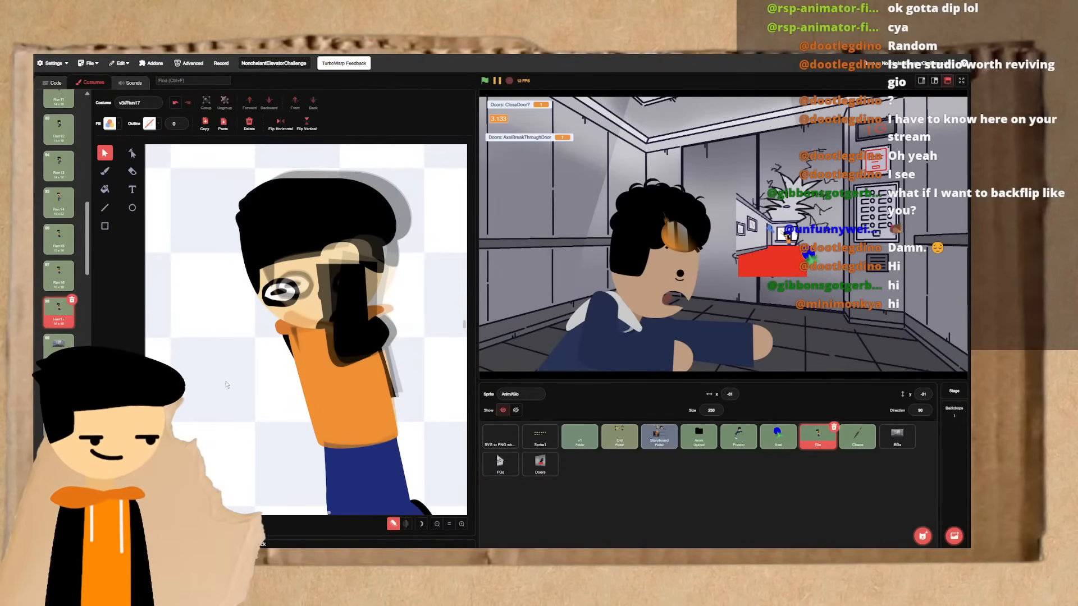
- Draw three rows of four purple rectangles in the empty canvas area beside the character
{"action": "scroll", "coordinate": [226, 385], "scroll_direction": "left", "scroll_amount": 5}
{"action": "scroll", "coordinate": [226, 385], "scroll_direction": "right", "scroll_amount": 1}
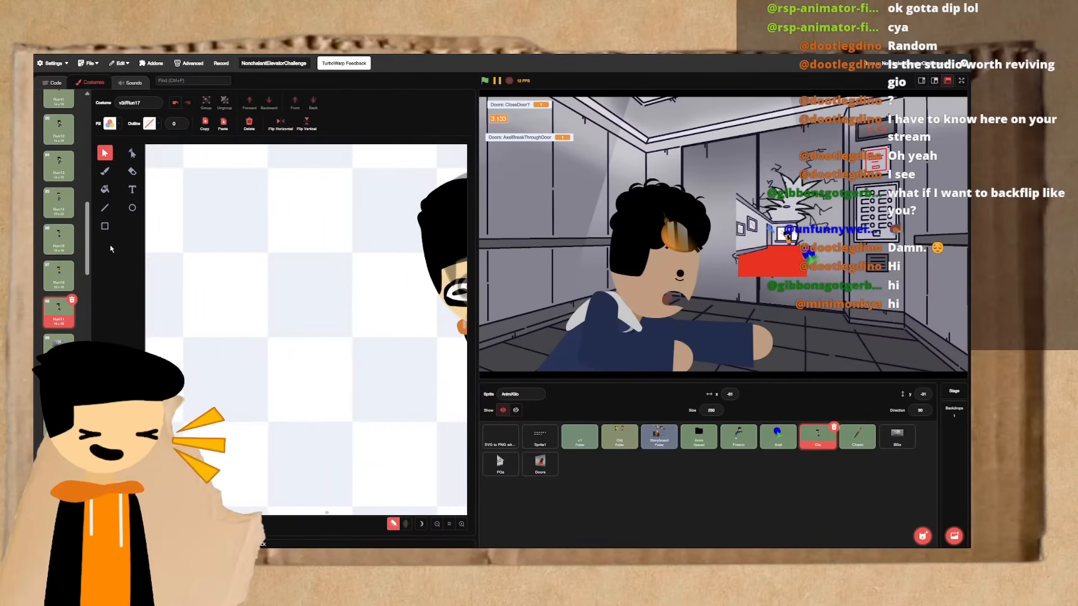
{"action": "left_click", "coordinate": [104, 226]}
{"action": "mouse_move", "coordinate": [213, 245]}
{"action": "left_mouse_down"}
{"action": "mouse_move", "coordinate": [260, 271]}
{"action": "mouse_move", "coordinate": [412, 290]}
{"action": "left_mouse_up"}
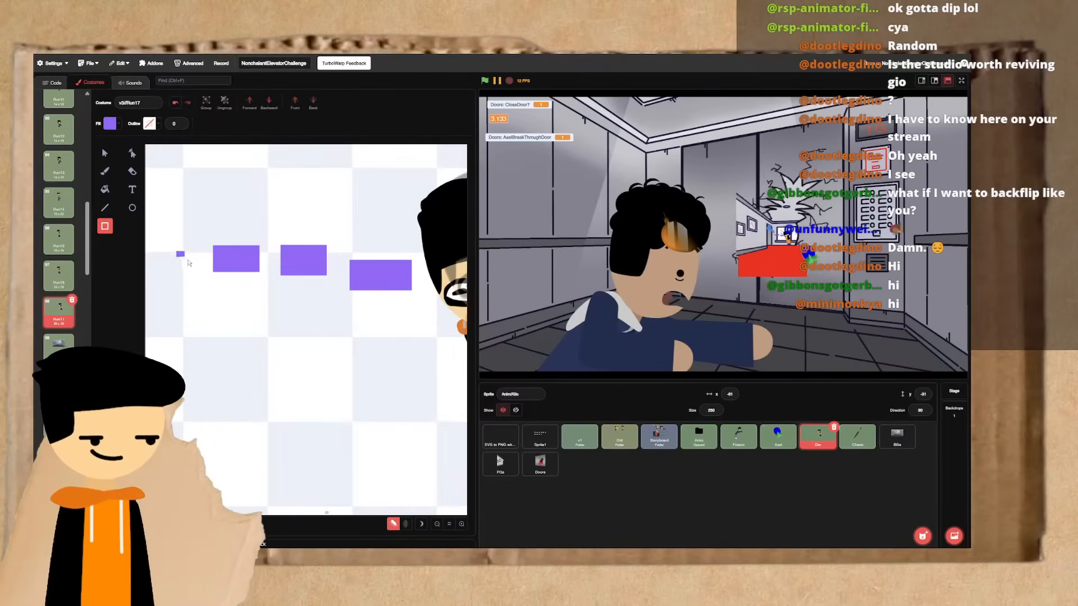
{"action": "mouse_move", "coordinate": [175, 251]}
{"action": "left_mouse_down"}
{"action": "mouse_move", "coordinate": [195, 268]}
{"action": "mouse_move", "coordinate": [370, 283]}
{"action": "mouse_move", "coordinate": [376, 400]}
{"action": "left_mouse_up"}
{"action": "left_click", "coordinate": [105, 153]}
{"action": "left_click", "coordinate": [243, 217]}
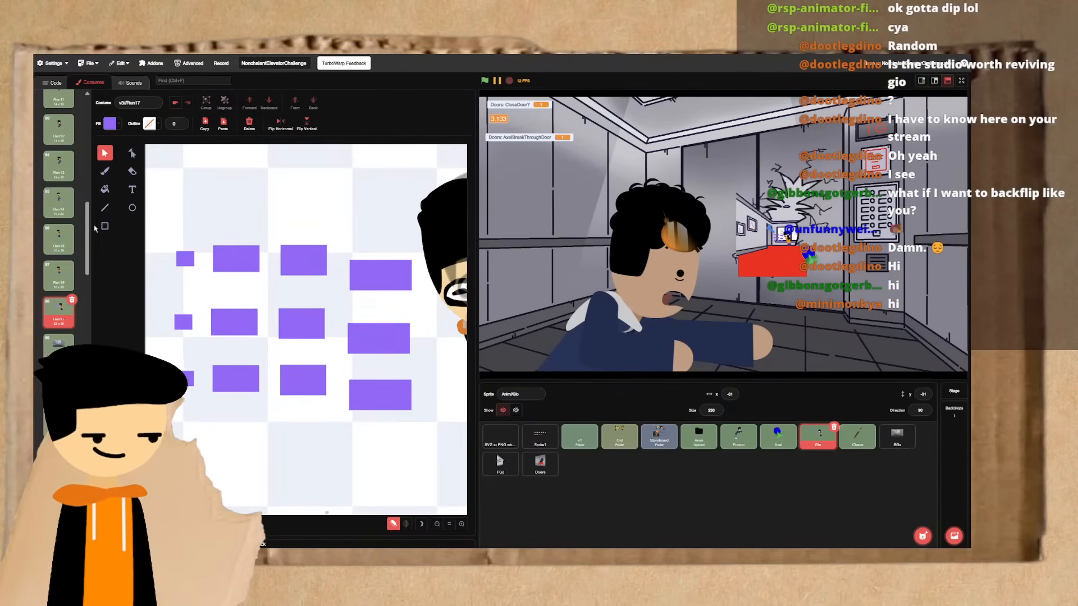
- Brush the number 24 above the purple rectangles and draw a circle around it
{"action": "left_click", "coordinate": [105, 170]}
{"action": "mouse_move", "coordinate": [224, 172]}
{"action": "left_mouse_down"}
{"action": "mouse_move", "coordinate": [247, 199]}
{"action": "mouse_move", "coordinate": [282, 213]}
{"action": "mouse_move", "coordinate": [291, 185]}
{"action": "mouse_move", "coordinate": [319, 188]}
{"action": "left_mouse_up"}
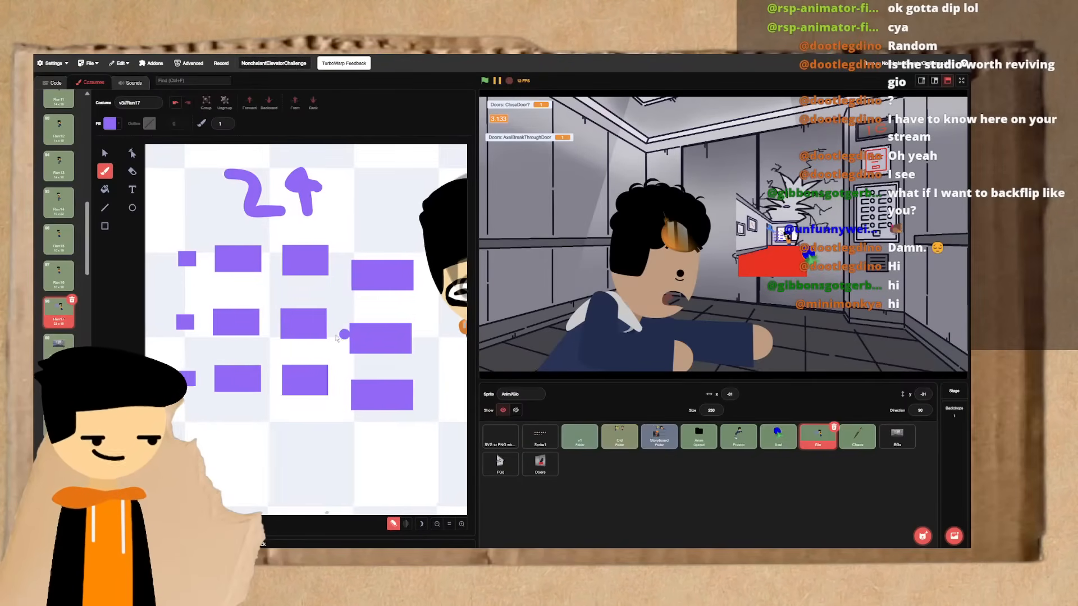
{"action": "scroll", "coordinate": [309, 253], "scroll_direction": "left", "scroll_amount": 1}
{"action": "scroll", "coordinate": [344, 388], "scroll_direction": "down", "scroll_amount": 1}
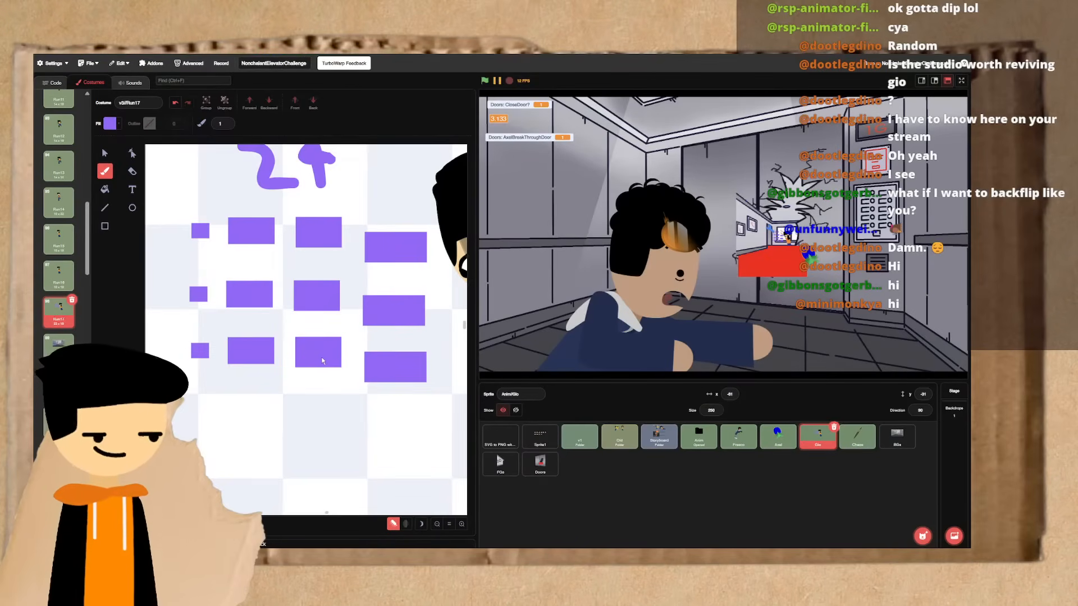
{"action": "scroll", "coordinate": [323, 361], "scroll_direction": "up", "scroll_amount": 1}
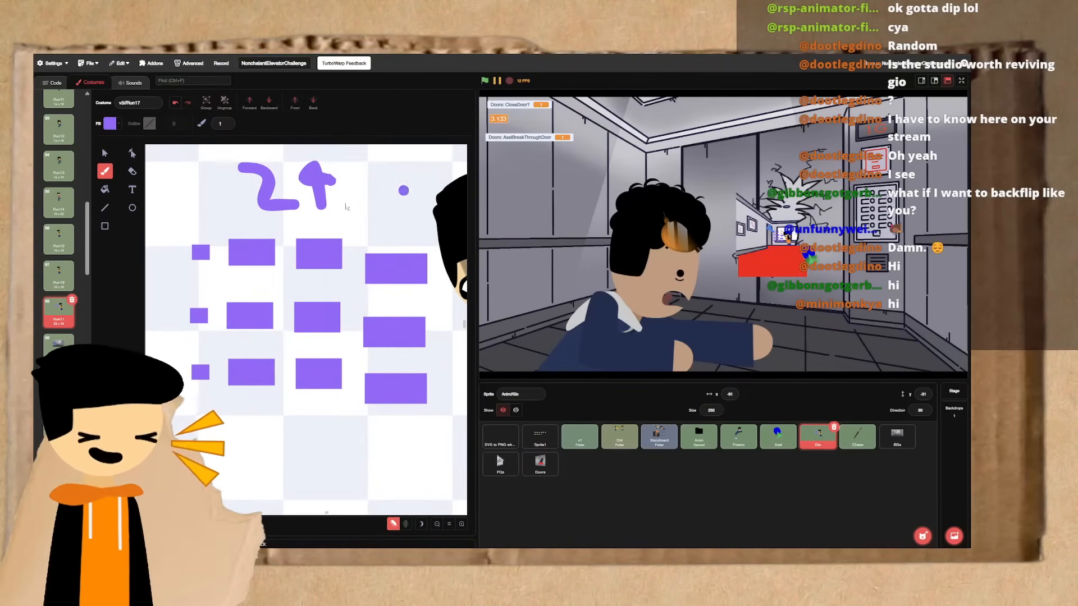
{"action": "mouse_move", "coordinate": [250, 150]}
{"action": "left_mouse_down"}
{"action": "mouse_move", "coordinate": [351, 222]}
{"action": "mouse_move", "coordinate": [210, 182]}
{"action": "mouse_move", "coordinate": [253, 149]}
{"action": "left_mouse_up"}
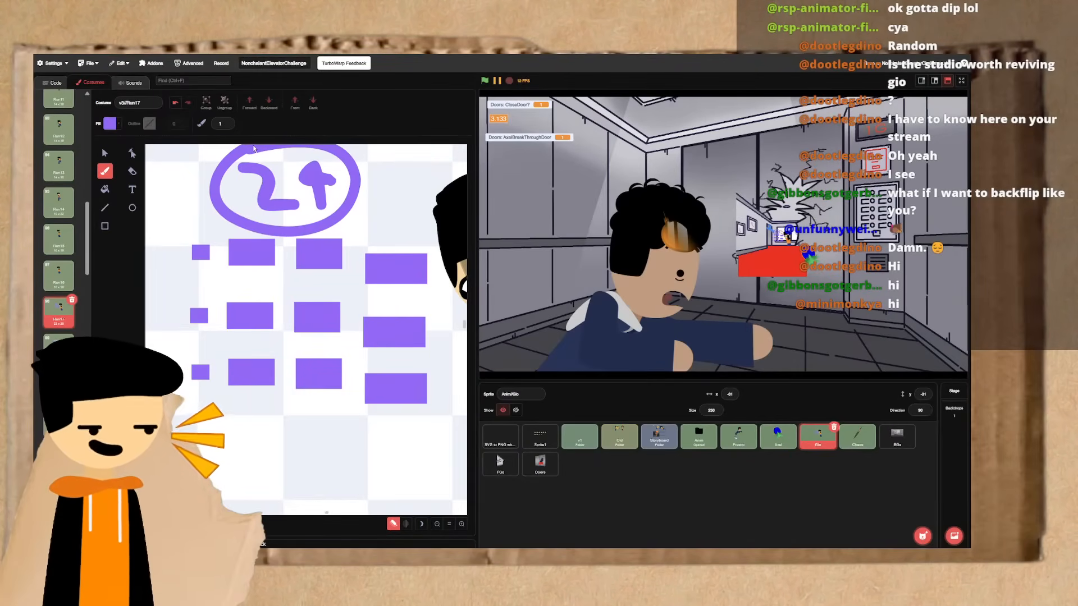
- Brush the number 12, a rough angular numeral and a 6 in a column above the circled 24
{"action": "scroll", "coordinate": [259, 169], "scroll_direction": "up", "scroll_amount": 6}
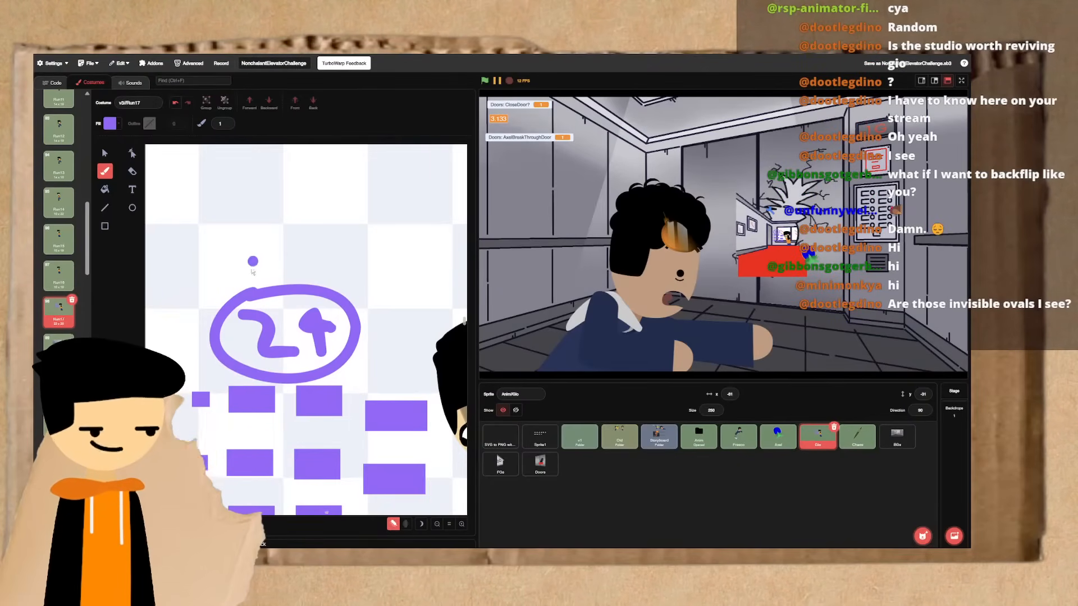
{"action": "mouse_move", "coordinate": [241, 216]}
{"action": "left_mouse_down"}
{"action": "mouse_move", "coordinate": [246, 276]}
{"action": "mouse_move", "coordinate": [304, 227]}
{"action": "mouse_move", "coordinate": [344, 248]}
{"action": "left_mouse_up"}
{"action": "scroll", "coordinate": [340, 256], "scroll_direction": "up", "scroll_amount": 2}
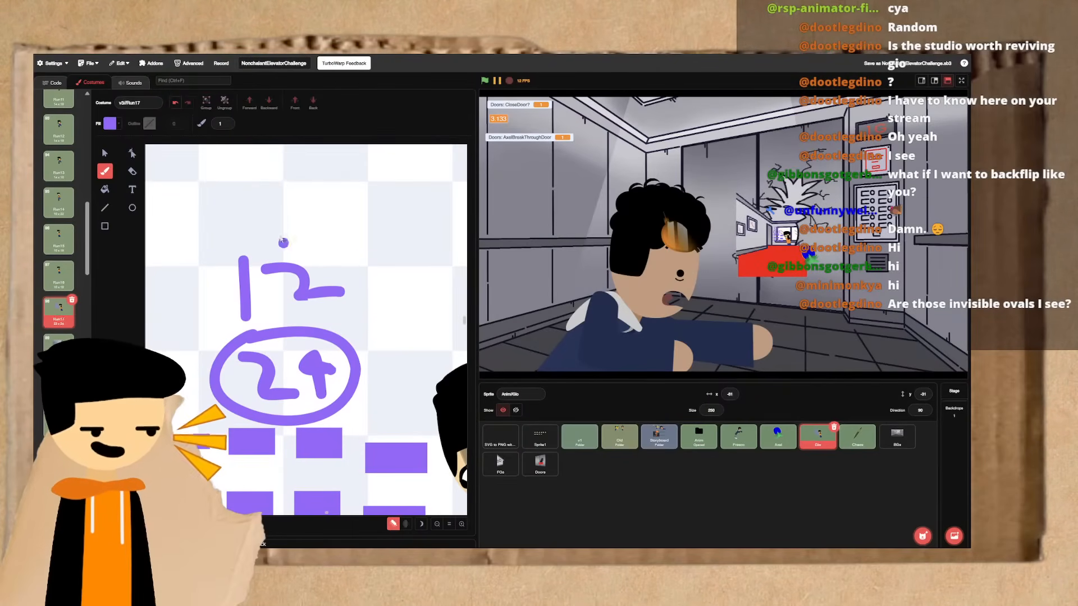
{"action": "left_click", "coordinate": [382, 320]}
{"action": "key", "text": "ctrl+z"}
{"action": "scroll", "coordinate": [278, 239], "scroll_direction": "up", "scroll_amount": 1}
{"action": "left_click_drag", "start_coordinate": [275, 179], "coordinate": [316, 248]}
{"action": "left_click_drag", "start_coordinate": [309, 155], "coordinate": [306, 231]}
{"action": "scroll", "coordinate": [256, 186], "scroll_direction": "up", "scroll_amount": 5}
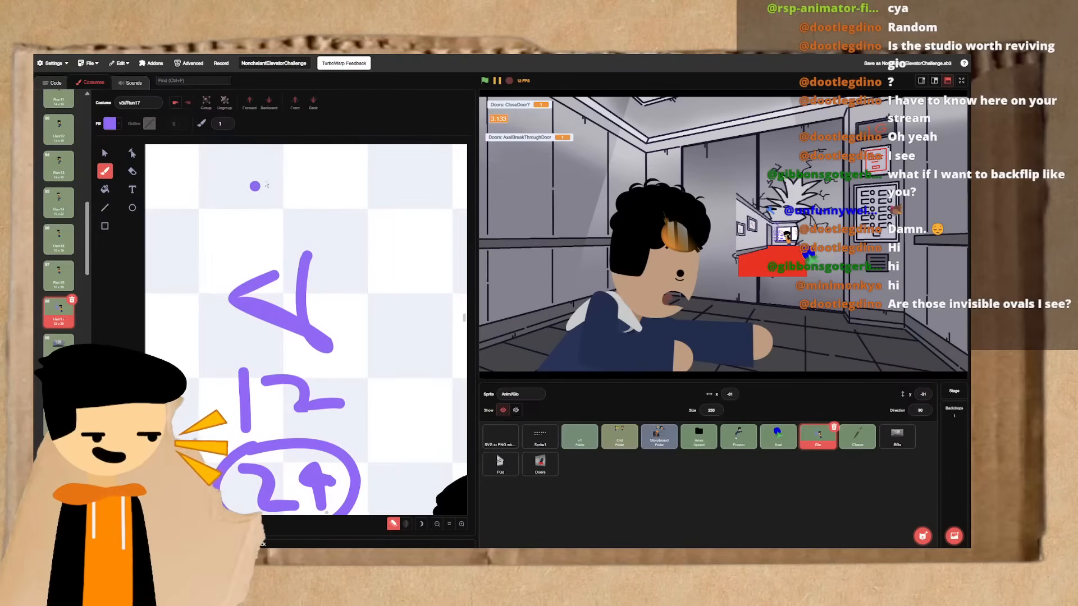
{"action": "mouse_move", "coordinate": [276, 177]}
{"action": "left_mouse_down"}
{"action": "mouse_move", "coordinate": [236, 225]}
{"action": "mouse_move", "coordinate": [247, 219]}
{"action": "left_mouse_up"}
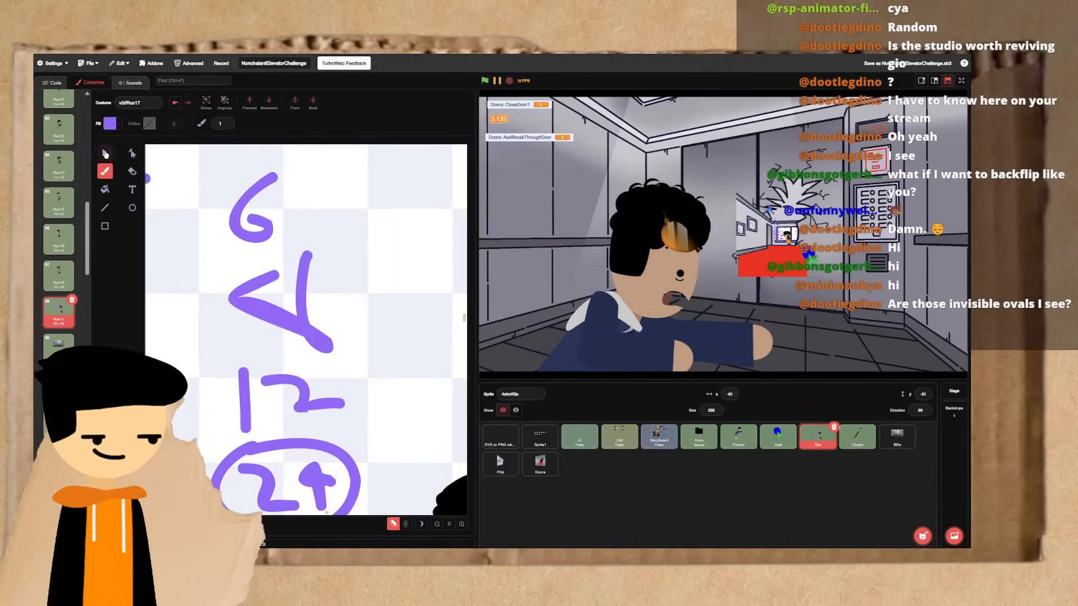
- Delete all the handwritten numbers and the circle, along with the two middle rectangles of the upper row
{"action": "left_click", "coordinate": [105, 154]}
{"action": "left_click_drag", "start_coordinate": [270, 269], "coordinate": [303, 317]}
{"action": "scroll", "coordinate": [241, 306], "scroll_direction": "down", "scroll_amount": 5}
{"action": "key", "text": "Delete"}
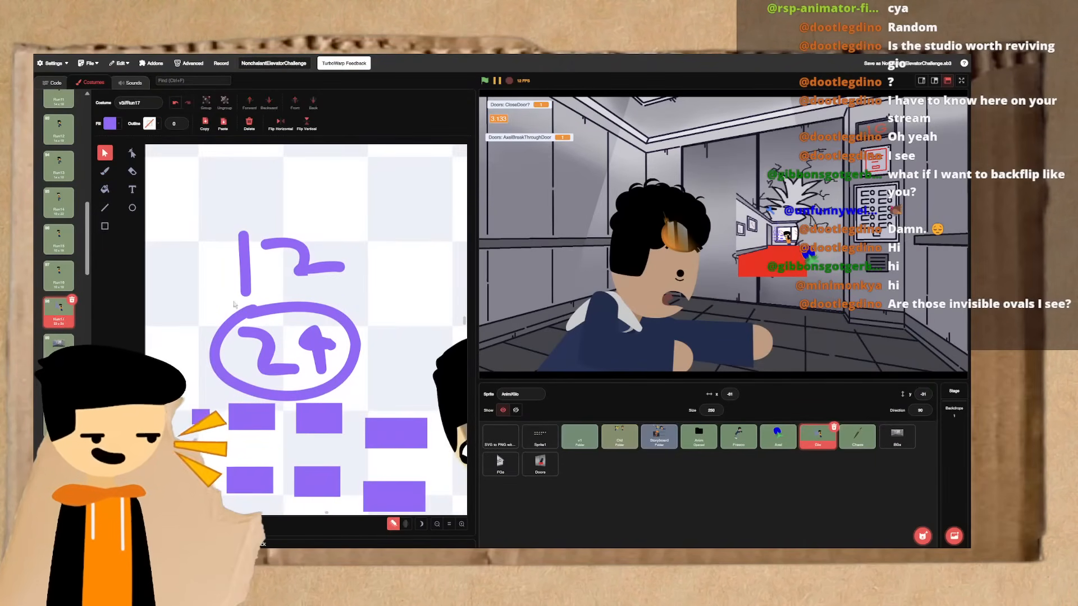
{"action": "left_click_drag", "start_coordinate": [238, 286], "coordinate": [349, 423]}
{"action": "key", "text": "Delete"}
- Delete the remaining purple rectangles from Run17
{"action": "scroll", "coordinate": [354, 420], "scroll_direction": "down", "scroll_amount": 2}
{"action": "left_click", "coordinate": [384, 379]}
{"action": "key", "text": "Delete"}
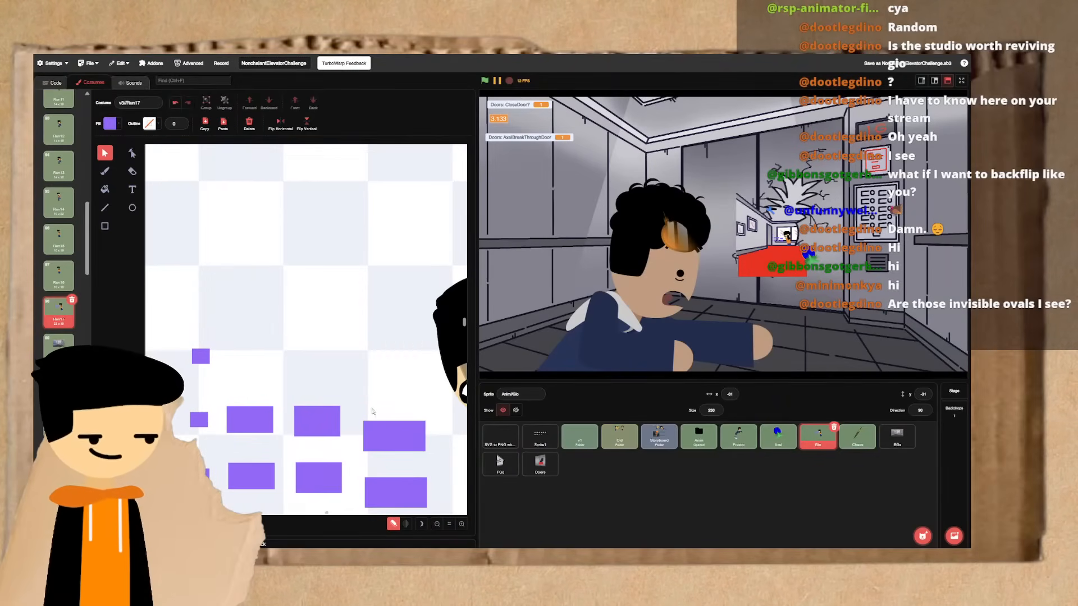
{"action": "left_click", "coordinate": [375, 432]}
{"action": "key", "text": "Delete"}
{"action": "left_click", "coordinate": [334, 430]}
{"action": "key", "text": "Delete"}
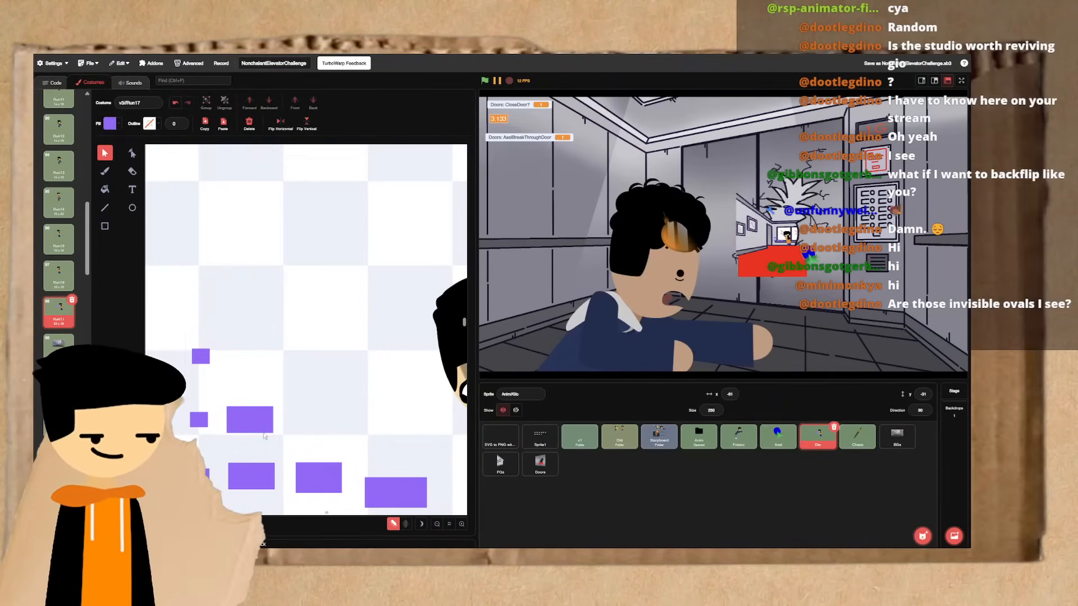
{"action": "scroll", "coordinate": [265, 437], "scroll_direction": "down", "scroll_amount": 2}
{"action": "left_click_drag", "start_coordinate": [190, 281], "coordinate": [284, 386]}
{"action": "key", "text": "Delete"}
{"action": "scroll", "coordinate": [284, 387], "scroll_direction": "down", "scroll_amount": 1}
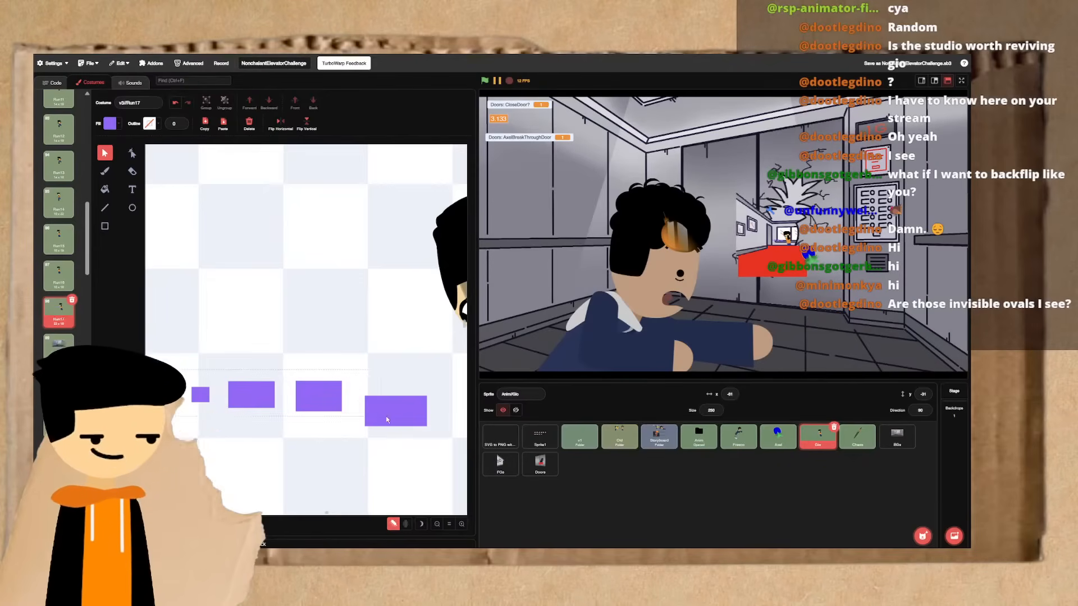
{"action": "left_click_drag", "start_coordinate": [175, 369], "coordinate": [386, 420]}
{"action": "key", "text": "Delete"}
- Flip between Run14 and Run17 to compare the upper body's motion across the frames
{"action": "scroll", "coordinate": [386, 420], "scroll_direction": "right", "scroll_amount": 3}
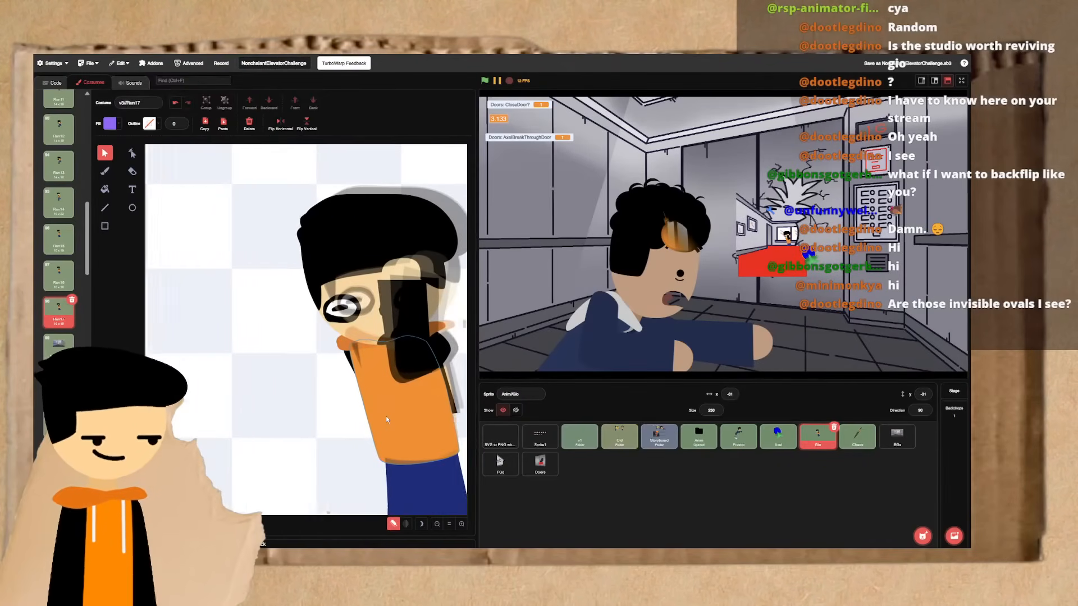
{"action": "scroll", "coordinate": [385, 416], "scroll_direction": "right", "scroll_amount": 2}
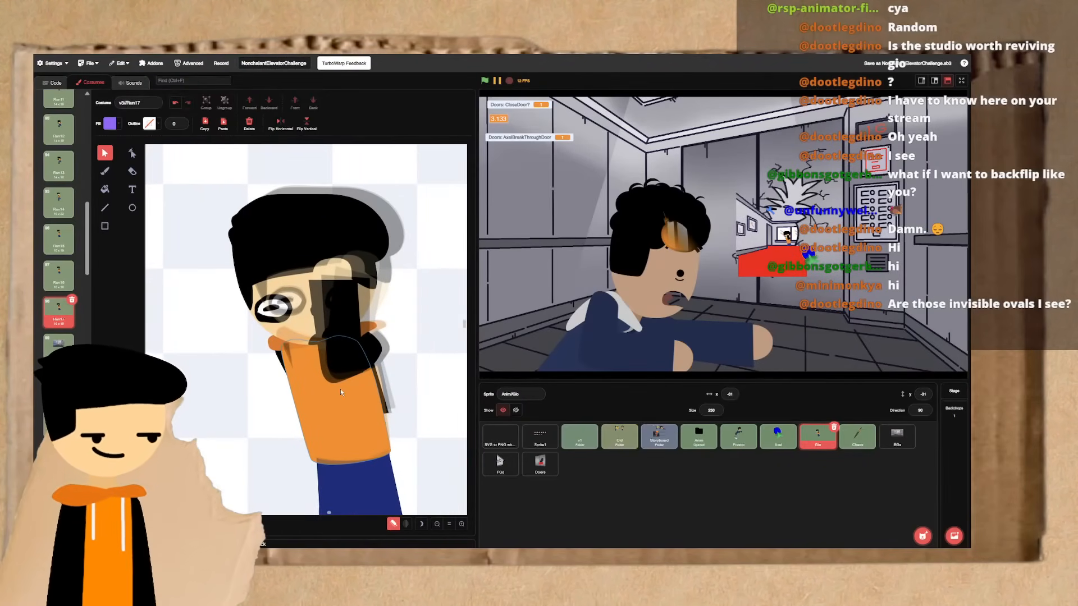
{"action": "key", "text": "Up"}
{"action": "key", "text": "Down"}
{"action": "key", "text": "Down"}
{"action": "key", "text": "Up"}
{"action": "key", "text": "Up"}
{"action": "key", "text": "Up"}
{"action": "key", "text": "Up"}
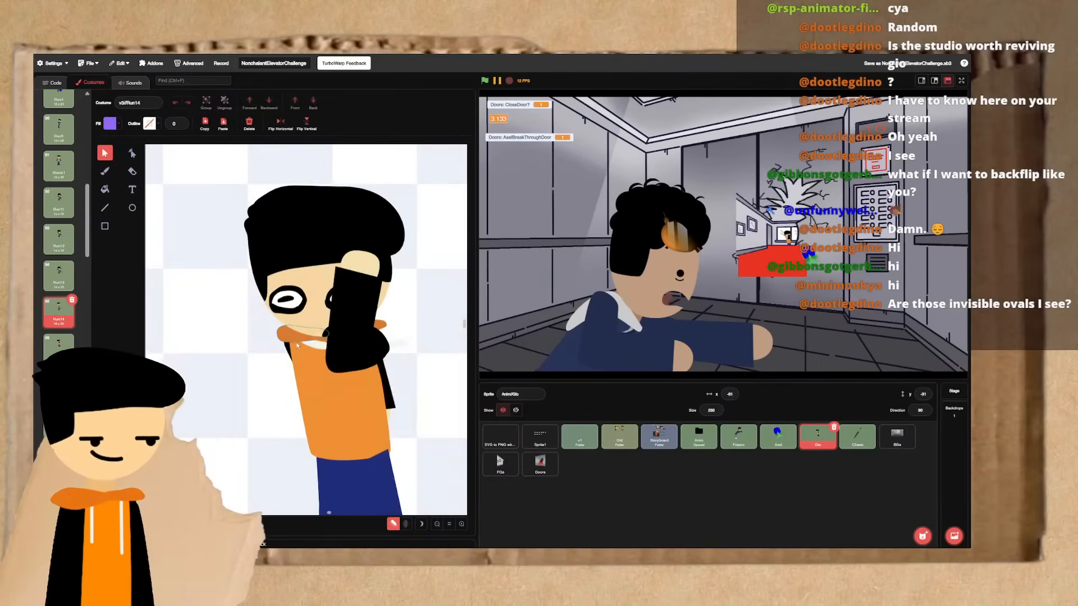
{"action": "key", "text": "Down"}
{"action": "key", "text": "Down"}
{"action": "key", "text": "Down"}
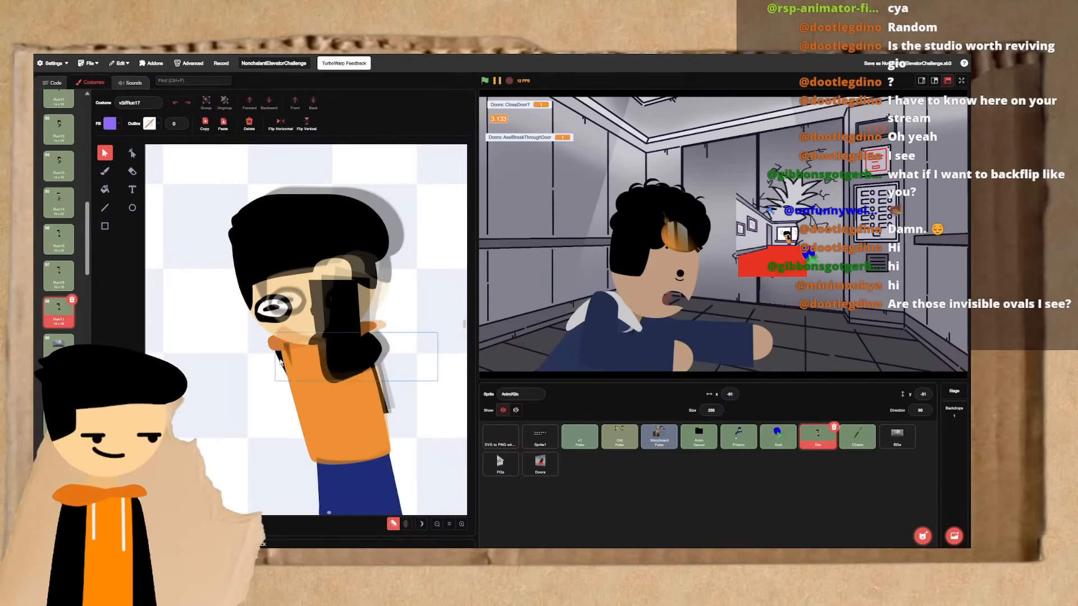
- Rotate the far arm behind the torso clockwise in Run17 and nudge it down and slightly left
{"action": "left_click", "coordinate": [364, 388]}
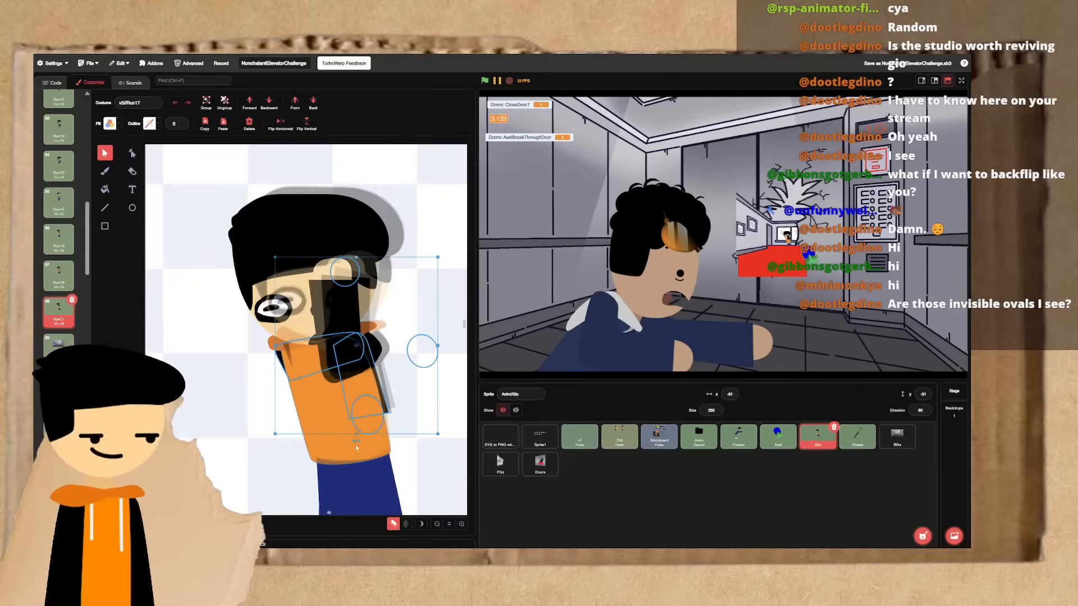
{"action": "left_click_drag", "start_coordinate": [355, 444], "coordinate": [329, 447]}
{"action": "key", "text": "shift+Down"}
{"action": "key", "text": "shift+Down"}
{"action": "key", "text": "shift+Left"}
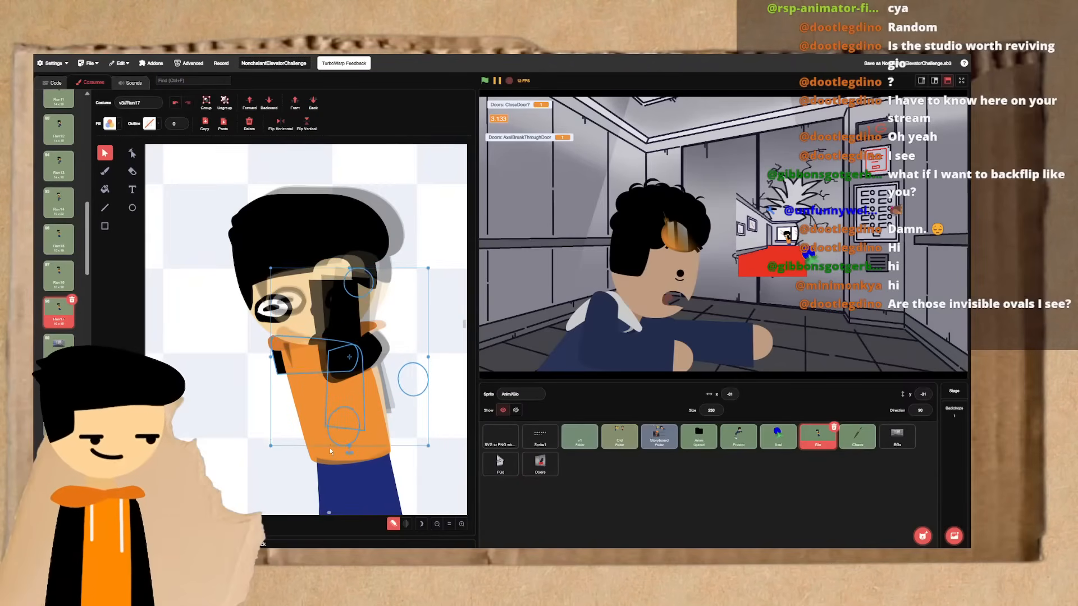
{"action": "key", "text": "shift+Down"}
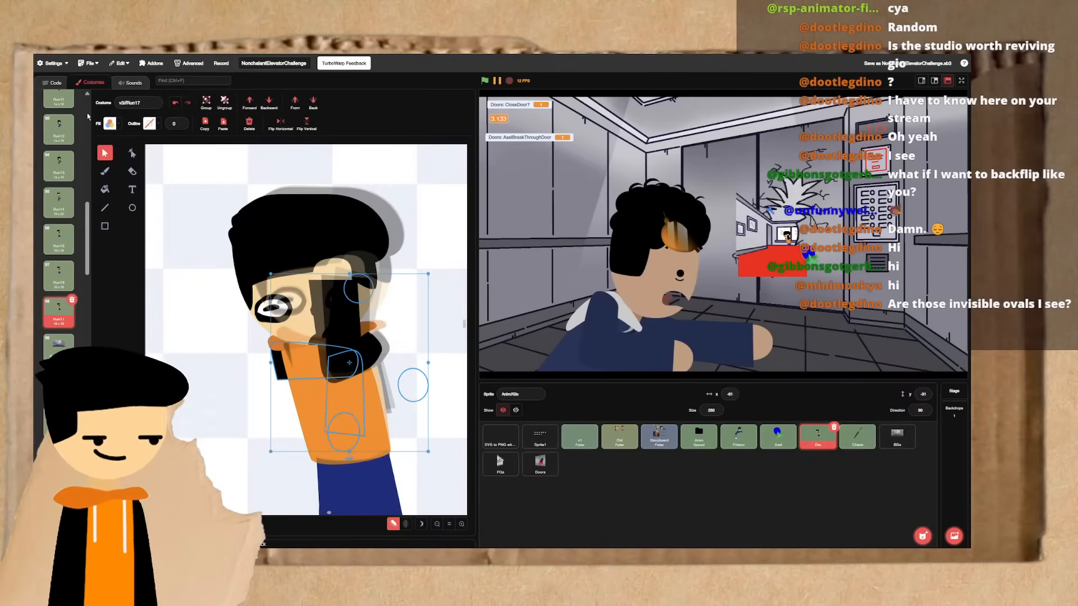
- Reshape the outer end of the far arm's upper section in Run17 and check it against the preceding frames
{"action": "left_click", "coordinate": [132, 153]}
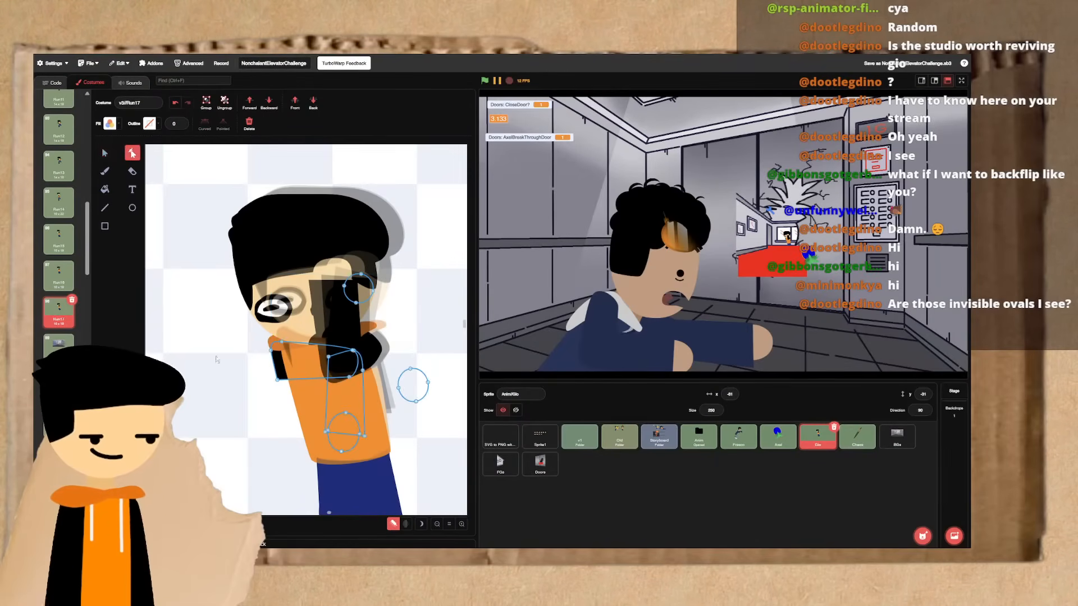
{"action": "left_click", "coordinate": [308, 381]}
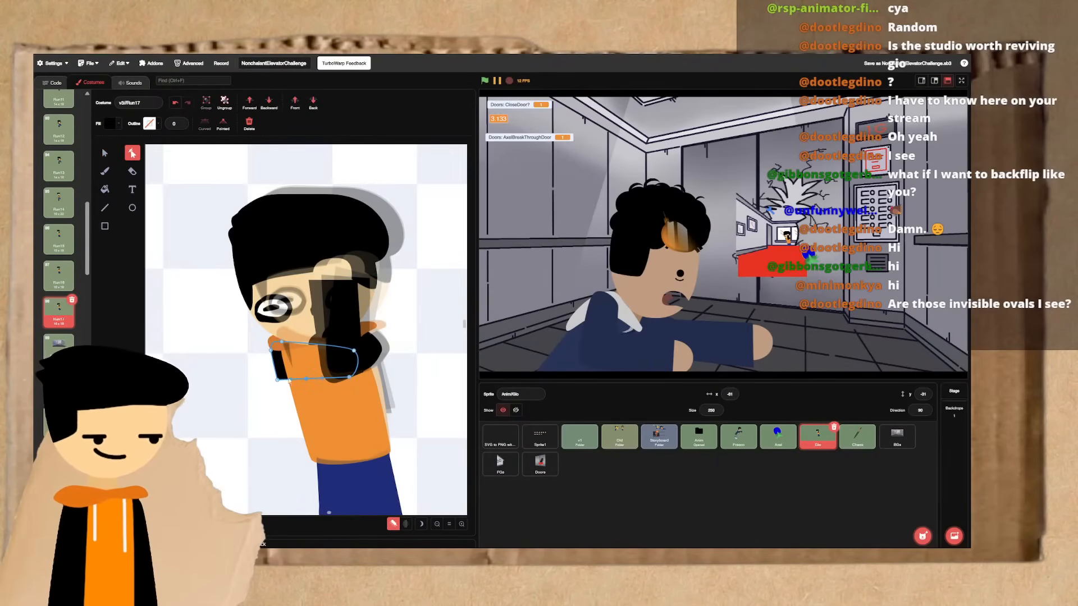
{"action": "left_click", "coordinate": [274, 382]}
{"action": "key", "text": "Up"}
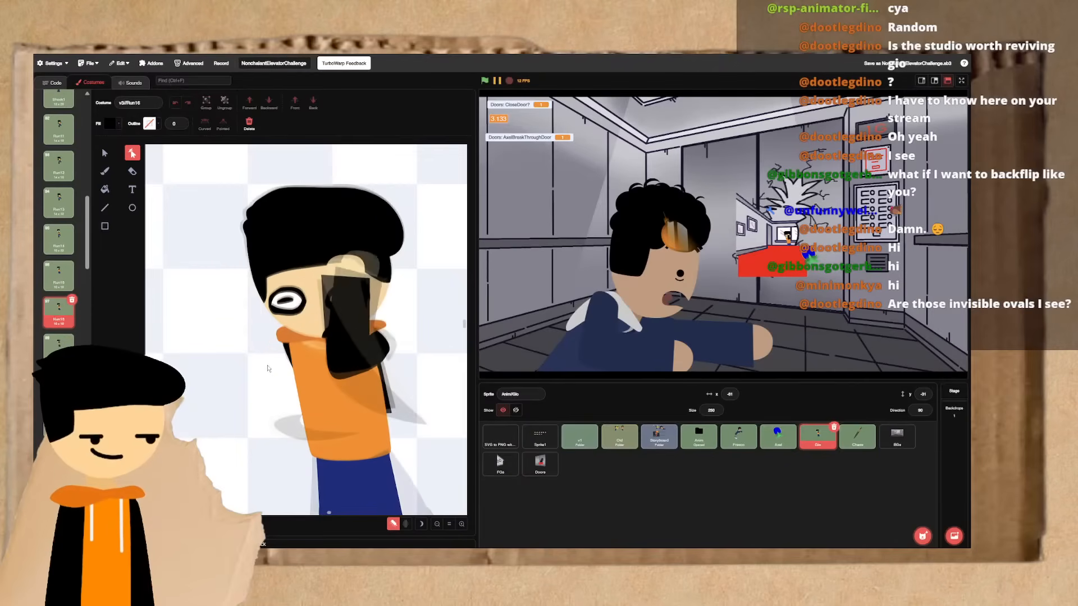
{"action": "key", "text": "Down"}
{"action": "key", "text": "Up"}
{"action": "key", "text": "Up"}
{"action": "key", "text": "Down"}
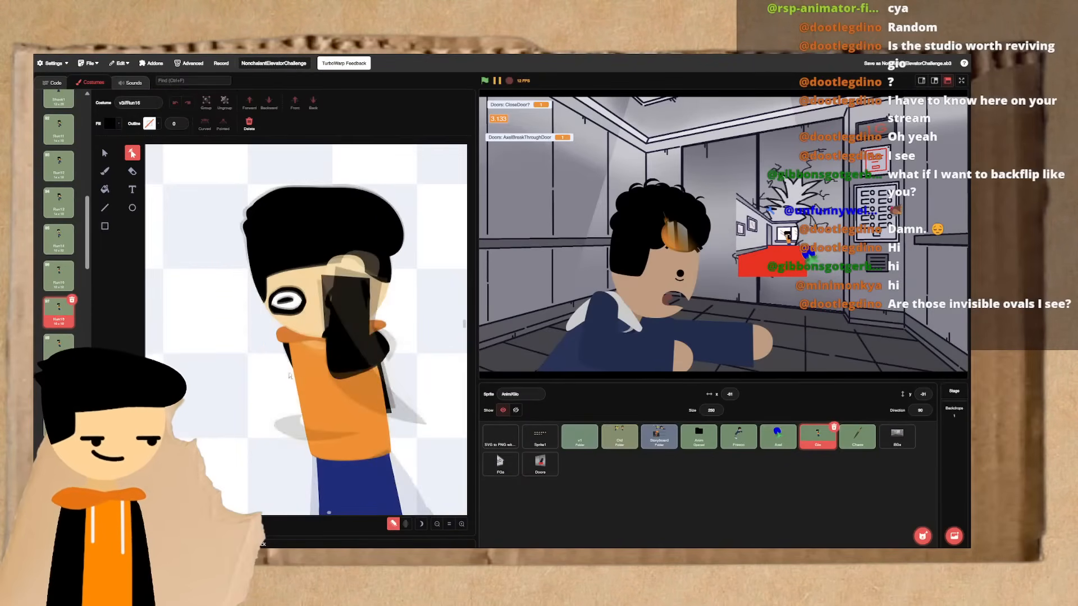
{"action": "key", "text": "Down"}
- Lower the near arm's forearm onto the chest in Run17 and rotate it counter-clockwise
{"action": "left_click", "coordinate": [104, 152]}
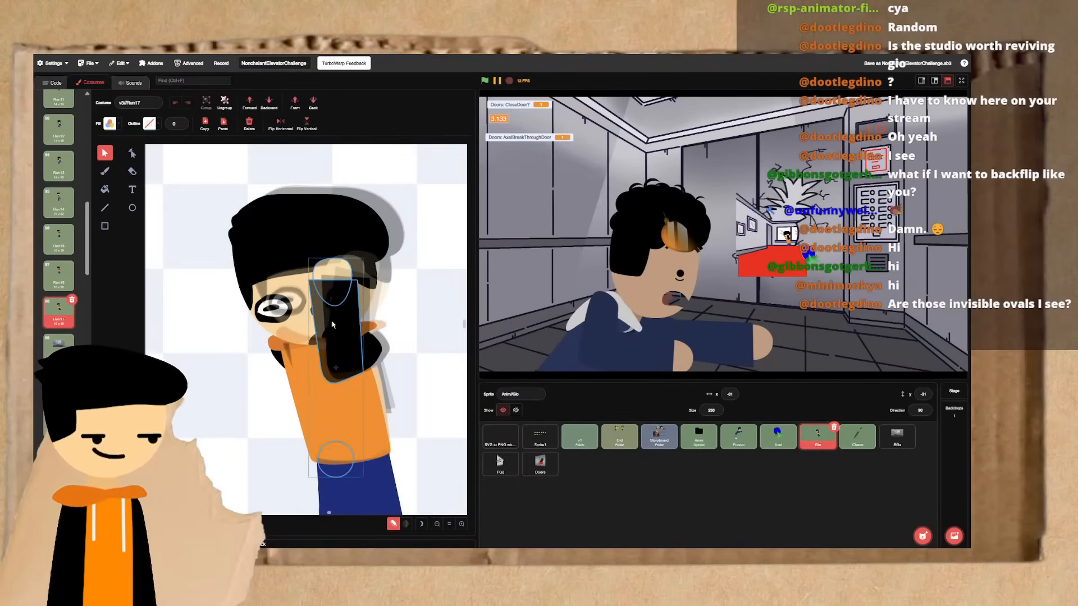
{"action": "left_click_drag", "start_coordinate": [334, 333], "coordinate": [350, 352]}
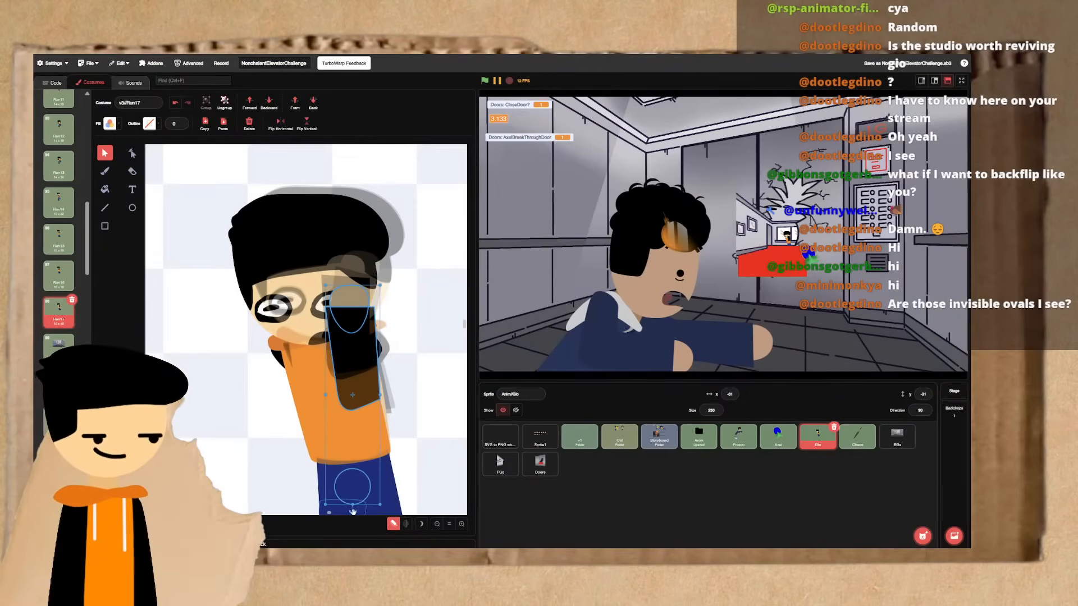
{"action": "left_click_drag", "start_coordinate": [353, 512], "coordinate": [381, 509]}
{"action": "left_click_drag", "start_coordinate": [351, 338], "coordinate": [428, 402]}
- Rotate the near arm's upper section in Run17 and compare the arm's pose with Run16
{"action": "left_click", "coordinate": [377, 353]}
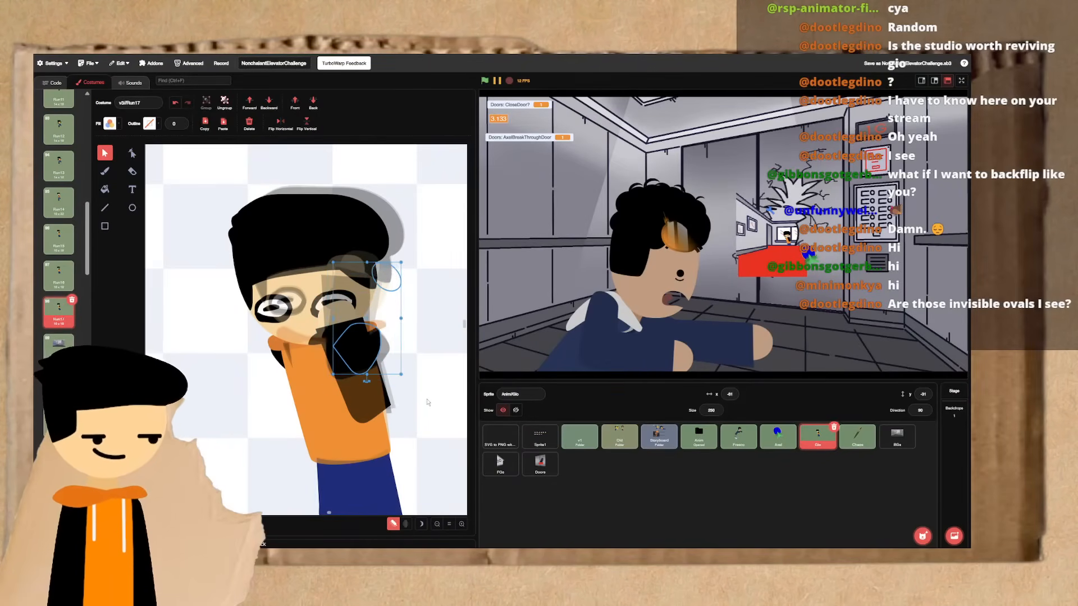
{"action": "left_click_drag", "start_coordinate": [367, 381], "coordinate": [406, 409]}
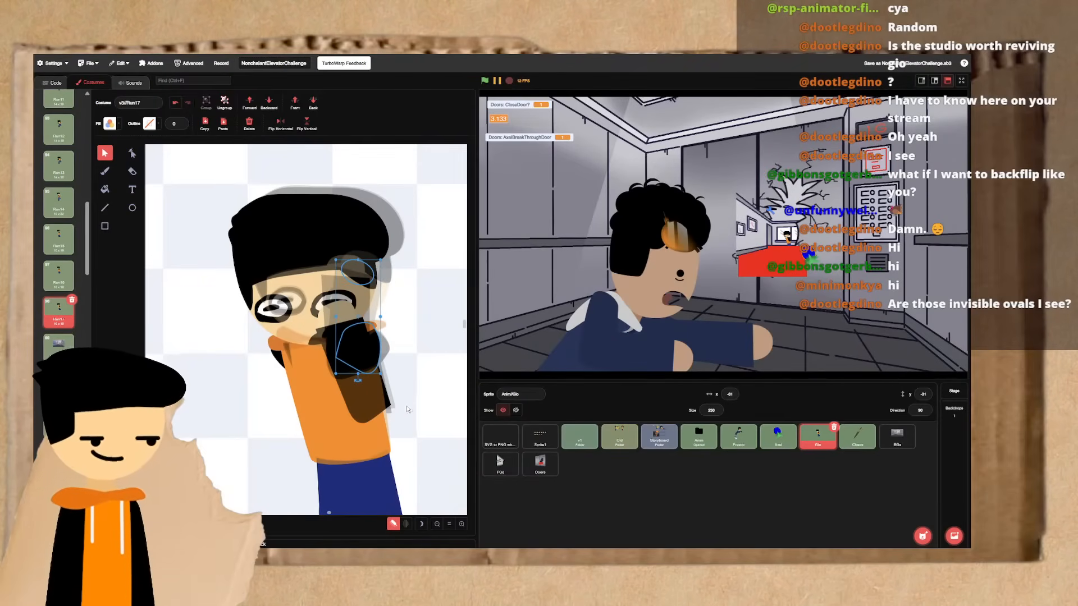
{"action": "left_click", "coordinate": [414, 403]}
{"action": "key", "text": "ctrl+Left"}
{"action": "key", "text": "ctrl+Right"}
{"action": "key", "text": "ctrl+Left"}
{"action": "key", "text": "ctrl+Right"}
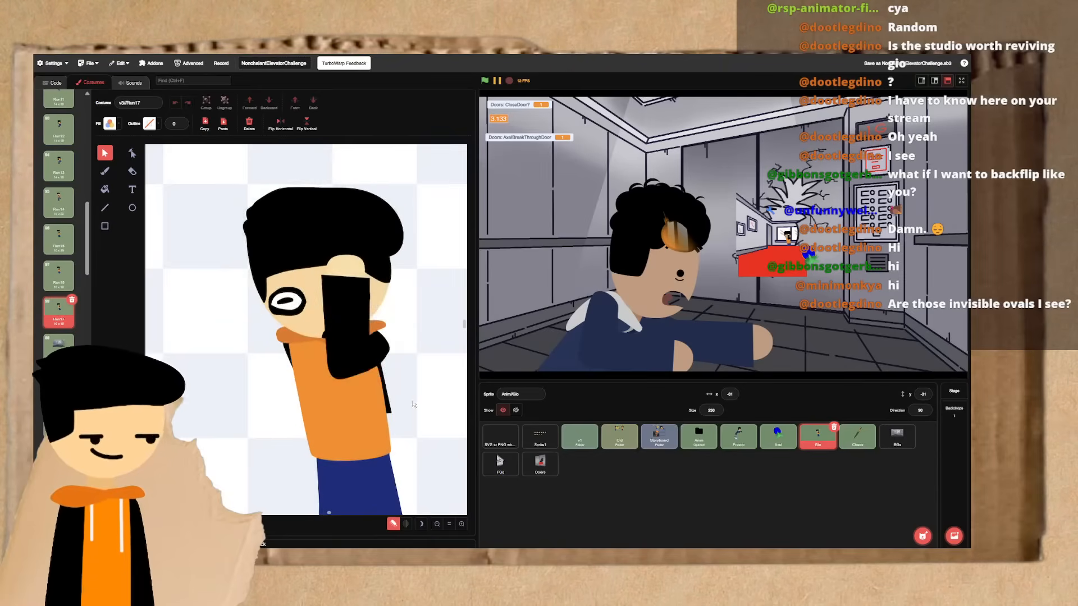
- Reshape the near arm in Run17 by trimming the forearm's lower corner and extending the upper section down to the elbow
{"action": "left_click", "coordinate": [131, 151]}
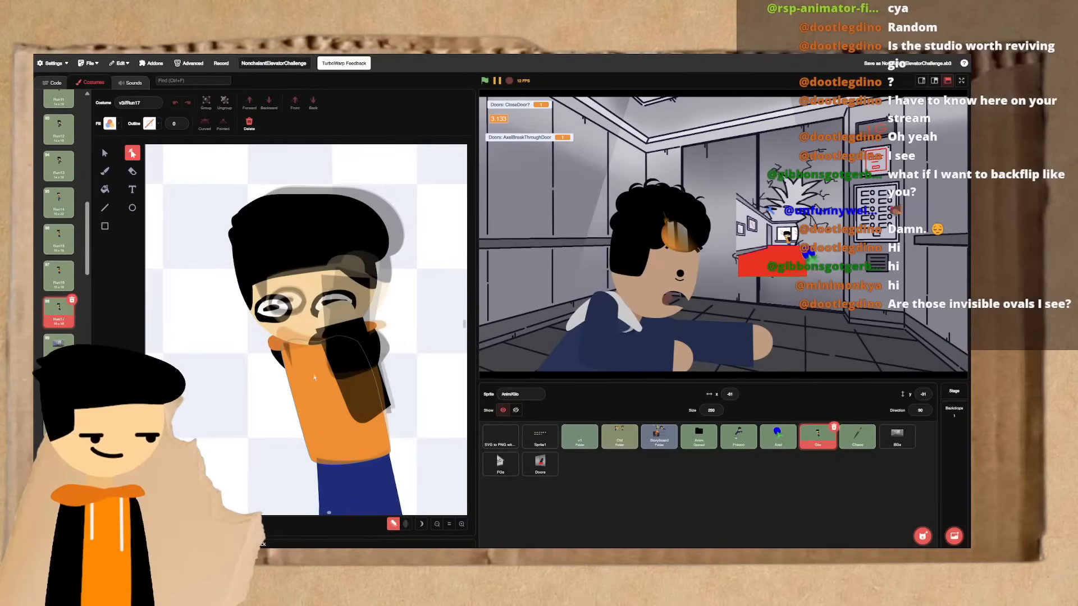
{"action": "left_click", "coordinate": [357, 395]}
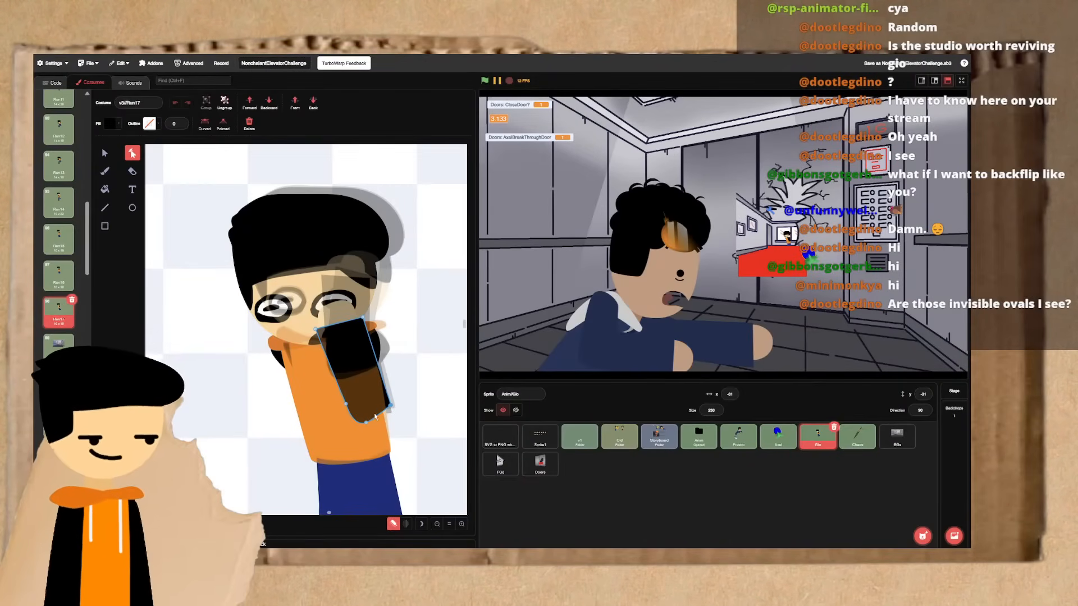
{"action": "left_click_drag", "start_coordinate": [346, 405], "coordinate": [341, 393]}
{"action": "left_click", "coordinate": [381, 347]}
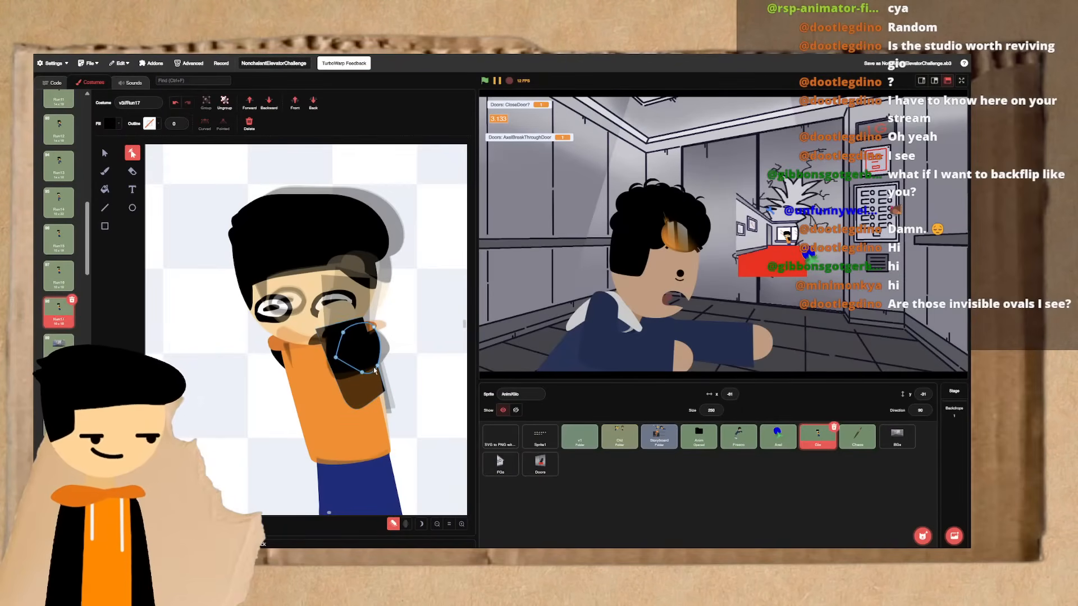
{"action": "left_click_drag", "start_coordinate": [364, 373], "coordinate": [370, 395]}
{"action": "left_click", "coordinate": [414, 373]}
{"action": "key", "text": "Left"}
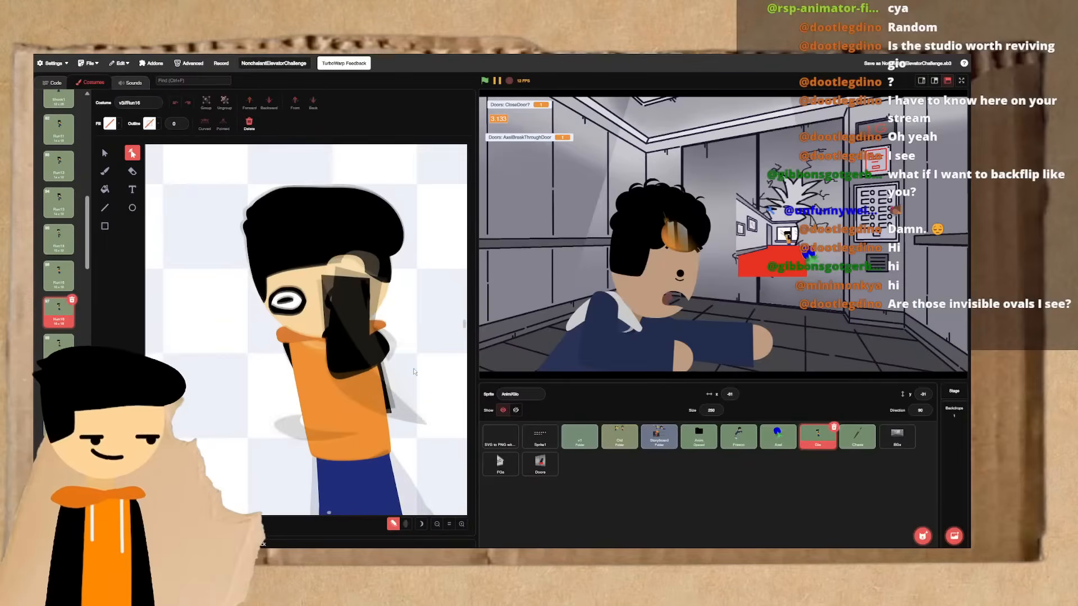
{"action": "key", "text": "Right"}
{"action": "left_click", "coordinate": [381, 353]}
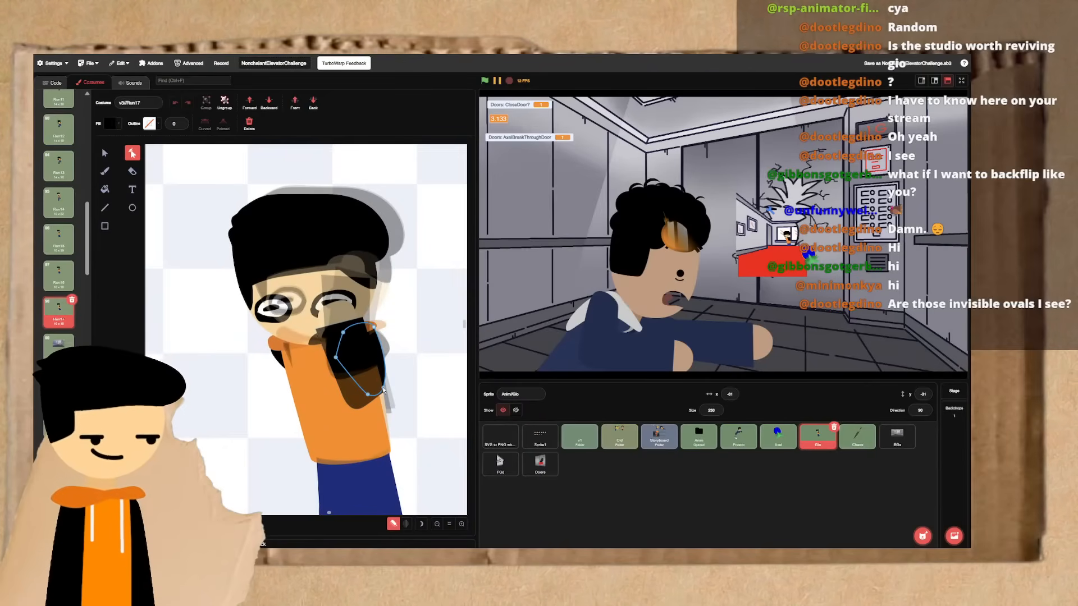
{"action": "left_click_drag", "start_coordinate": [384, 388], "coordinate": [385, 390]}
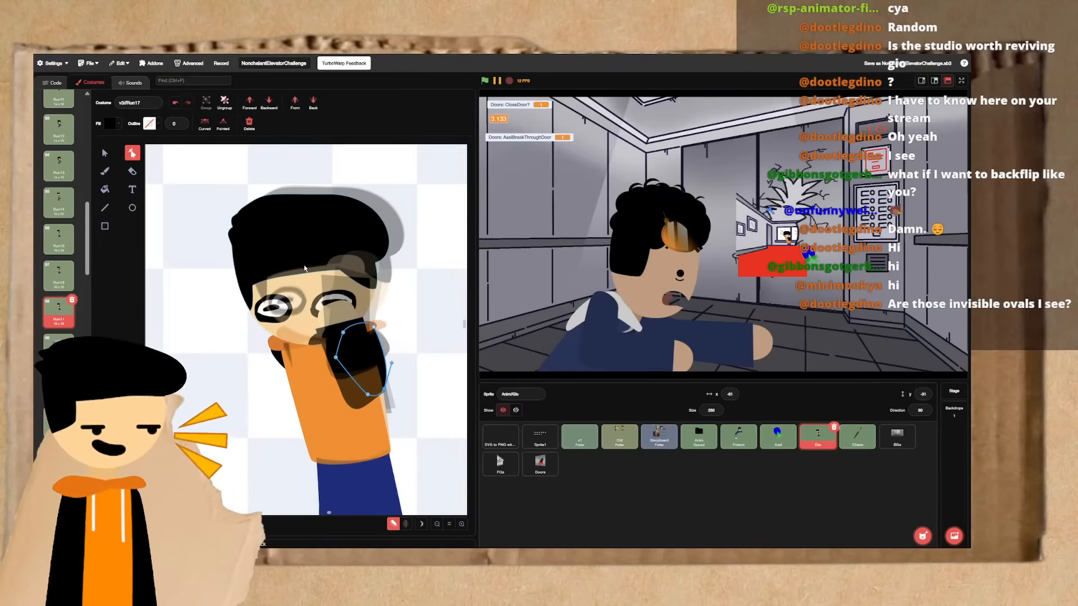
- Flip between Run16 and Run17 to examine the near arm's motion
{"action": "left_click", "coordinate": [105, 153]}
{"action": "left_click", "coordinate": [194, 319]}
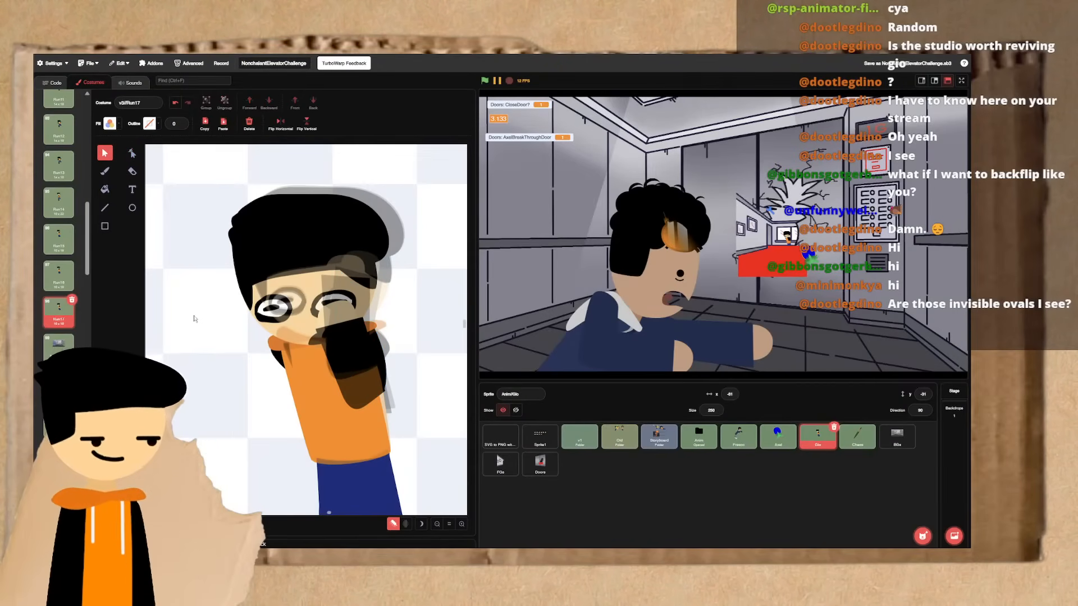
{"action": "left_click", "coordinate": [378, 342]}
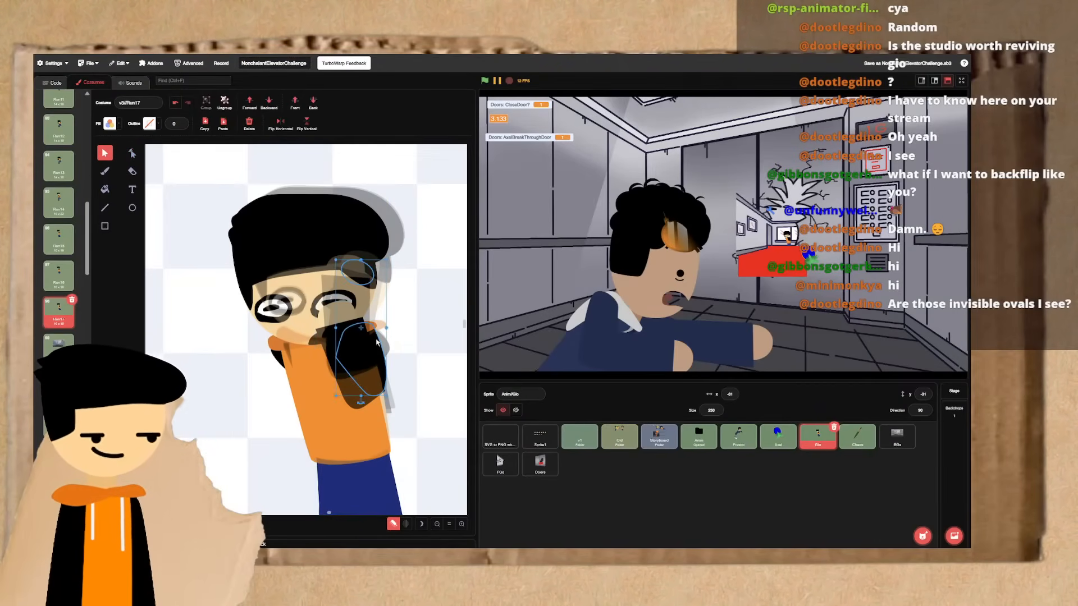
{"action": "key", "text": "Up"}
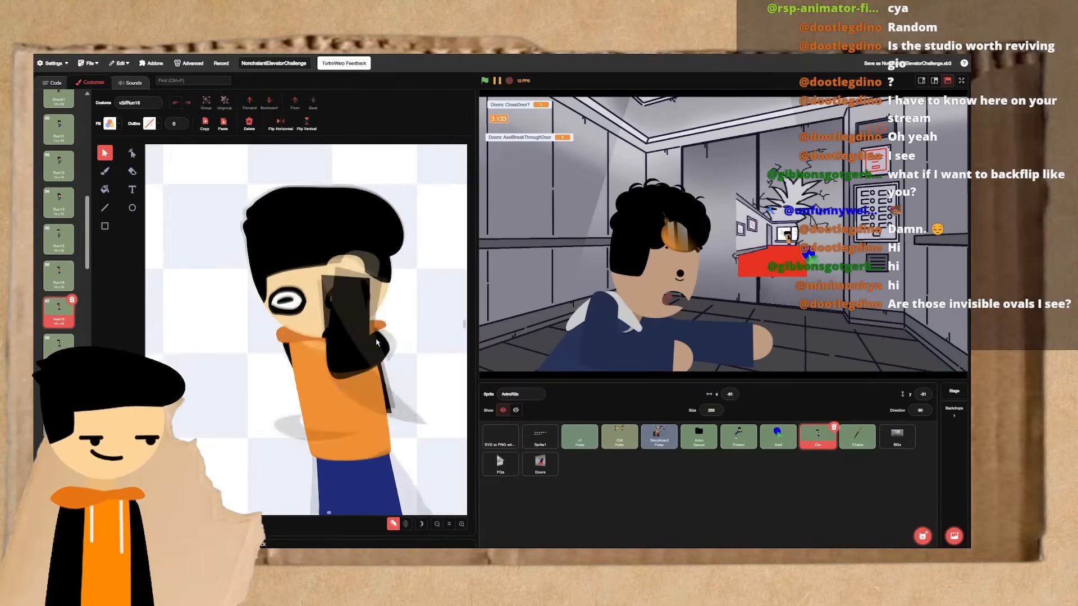
{"action": "key", "text": "Down"}
{"action": "key", "text": "Up"}
{"action": "key", "text": "Down"}
{"action": "key", "text": "Up"}
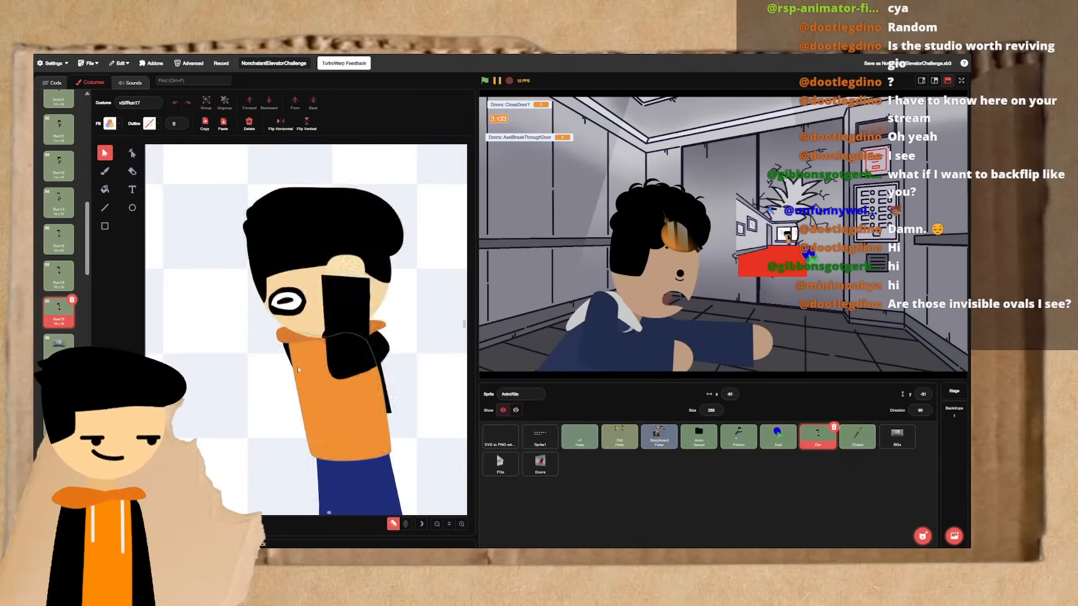
{"action": "key", "text": "Down"}
- Rotate the whole far arm clockwise behind the torso in Run17 and nudge it down and left so its hand sits beside the hip
{"action": "left_click", "coordinate": [277, 358]}
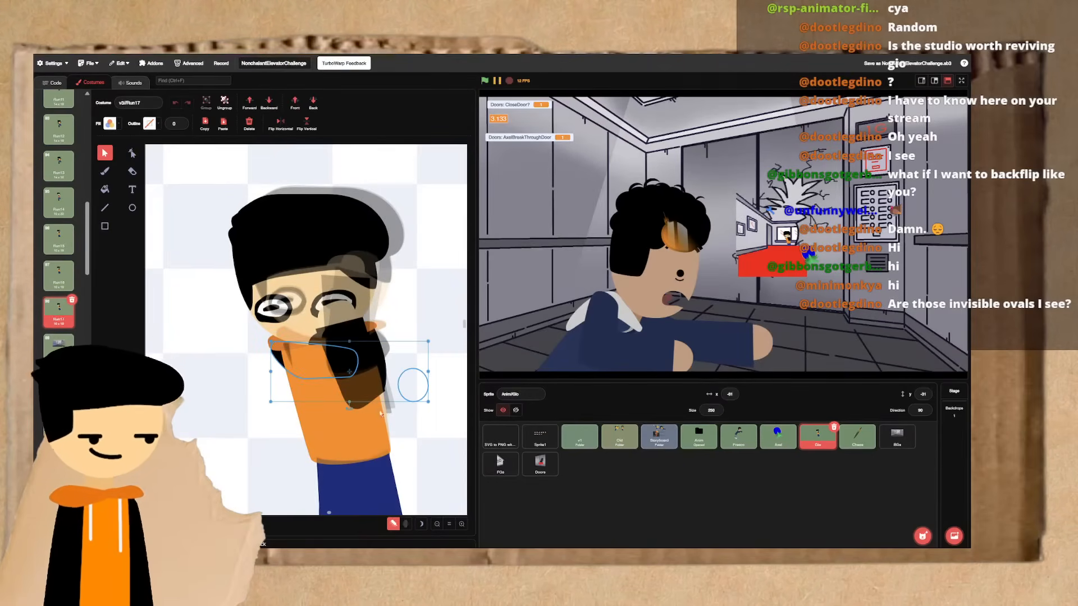
{"action": "left_click", "coordinate": [325, 417], "text": "shift"}
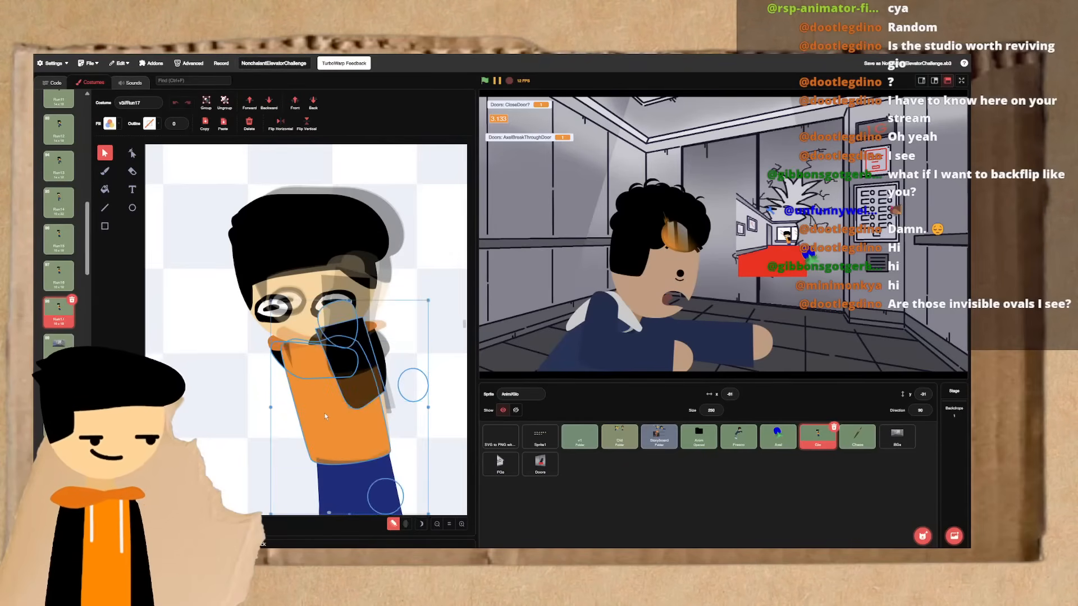
{"action": "left_click", "coordinate": [247, 405]}
{"action": "left_click", "coordinate": [297, 402]}
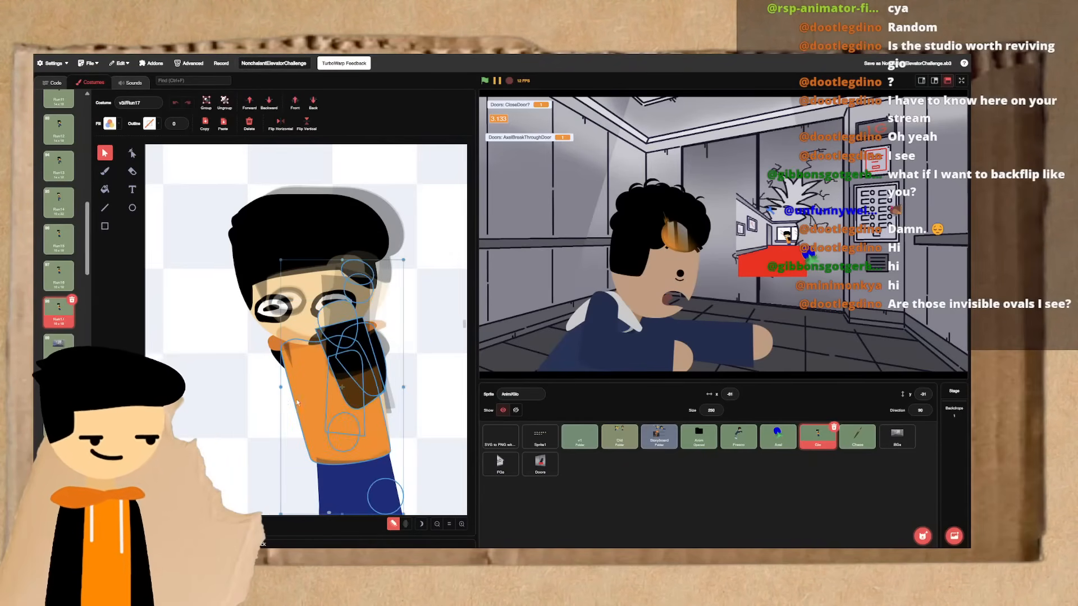
{"action": "left_click", "coordinate": [274, 375]}
{"action": "left_click", "coordinate": [334, 405]}
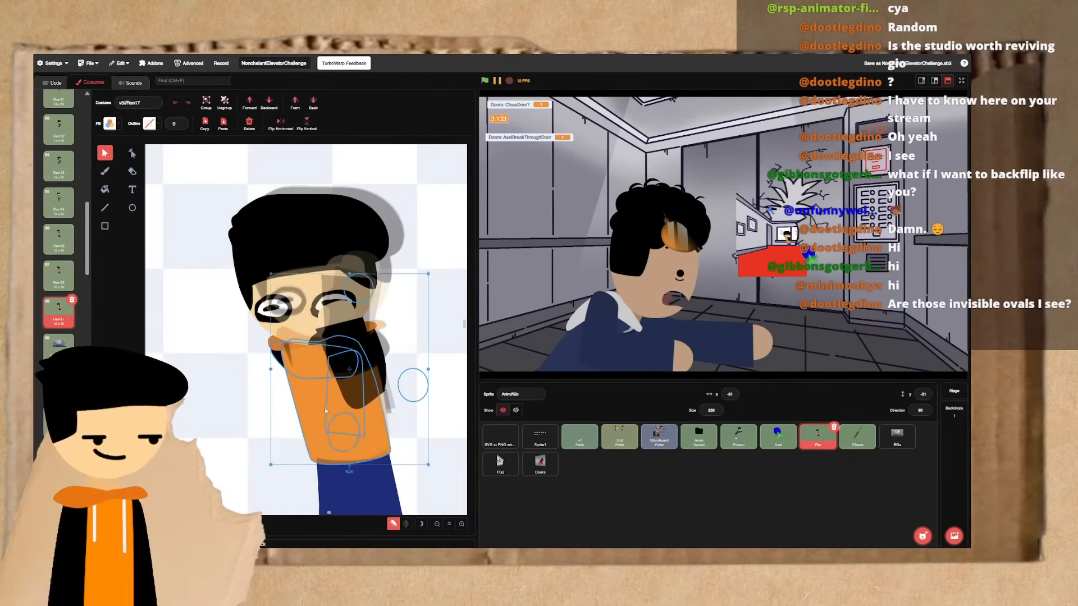
{"action": "left_click_drag", "start_coordinate": [350, 457], "coordinate": [319, 459]}
{"action": "key", "text": "shift+Down"}
{"action": "key", "text": "shift+Down"}
{"action": "key", "text": "shift+Left"}
{"action": "key", "text": "shift+Down"}
{"action": "key", "text": "shift+Down"}
{"action": "key", "text": "shift+Left"}
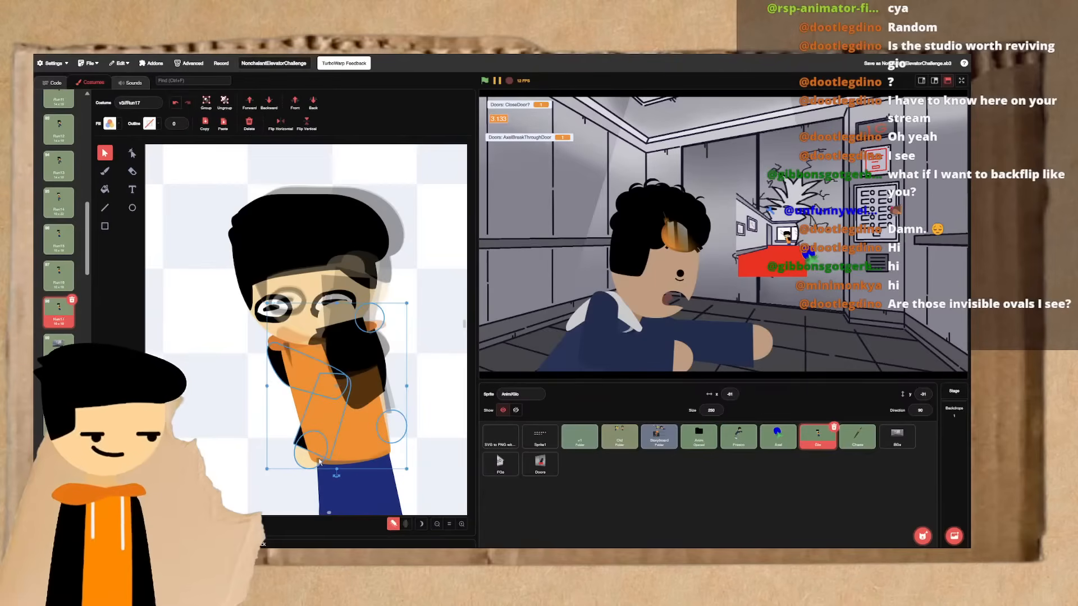
{"action": "key", "text": "shift+Right"}
- Flip through Run17 and its preceding frames to examine how the far arm's new pose reads
{"action": "key", "text": "ctrl+Left"}
{"action": "key", "text": "ctrl+Right"}
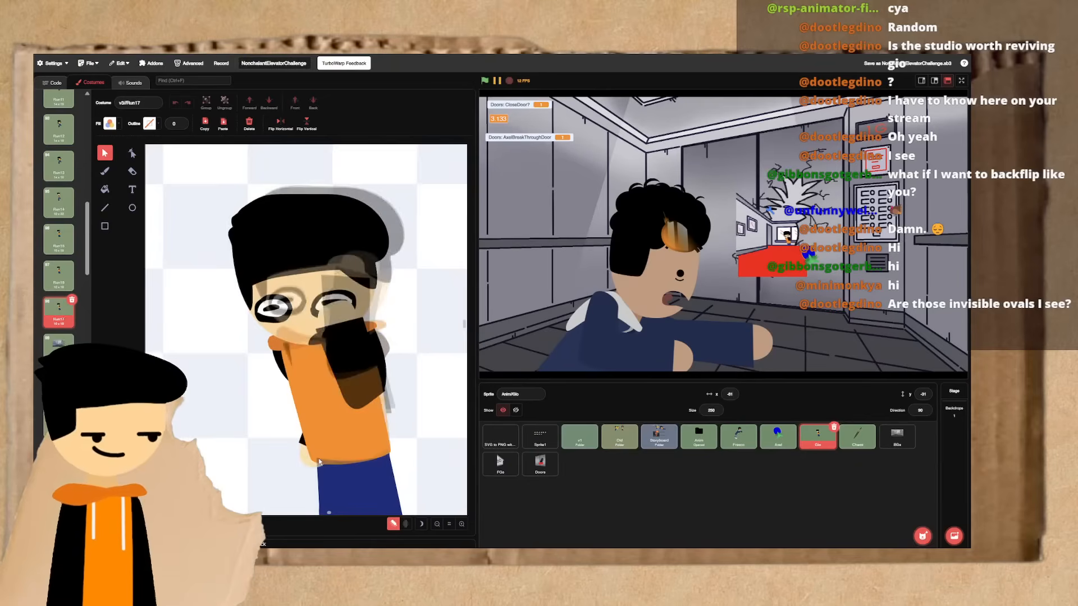
{"action": "key", "text": "ctrl+Left"}
{"action": "key", "text": "ctrl+Left"}
{"action": "key", "text": "ctrl+Right"}
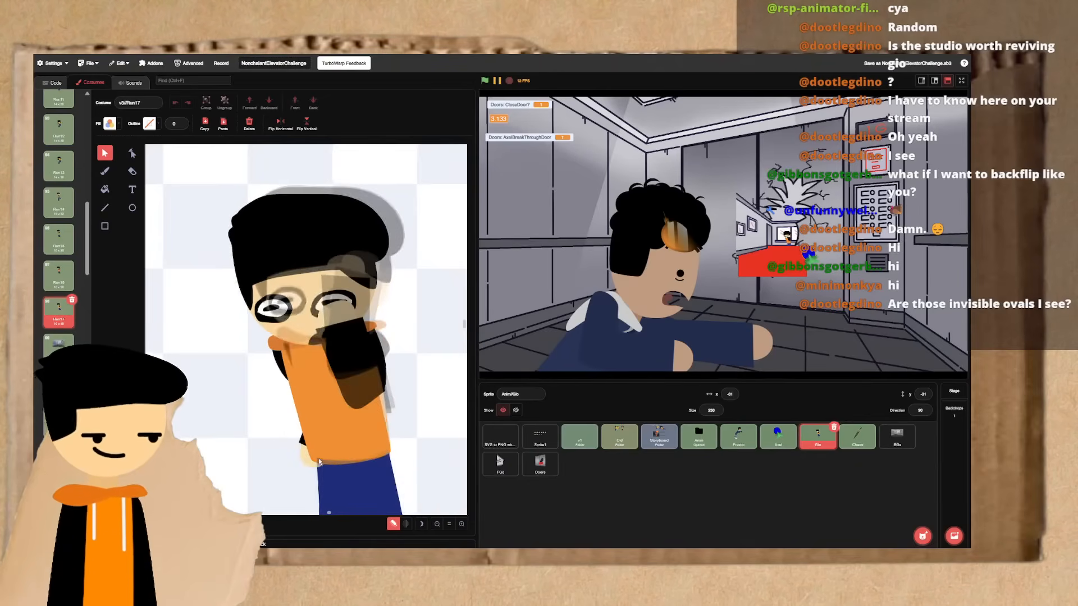
{"action": "key", "text": "ctrl+Left"}
{"action": "key", "text": "ctrl+Right"}
{"action": "key", "text": "ctrl+Right"}
{"action": "key", "text": "ctrl+Left"}
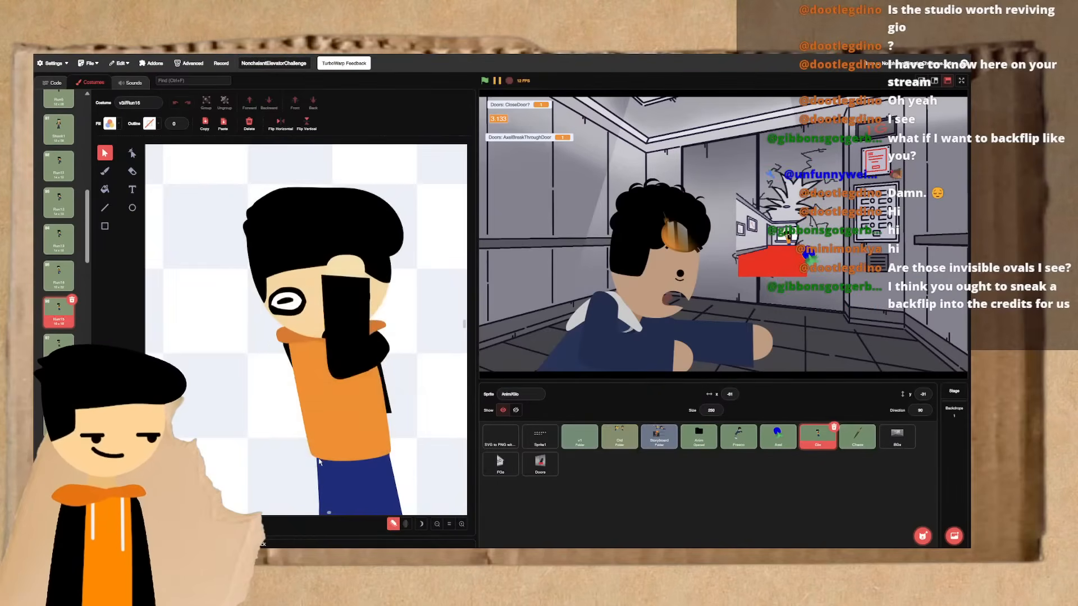
{"action": "key", "text": "ctrl+Right"}
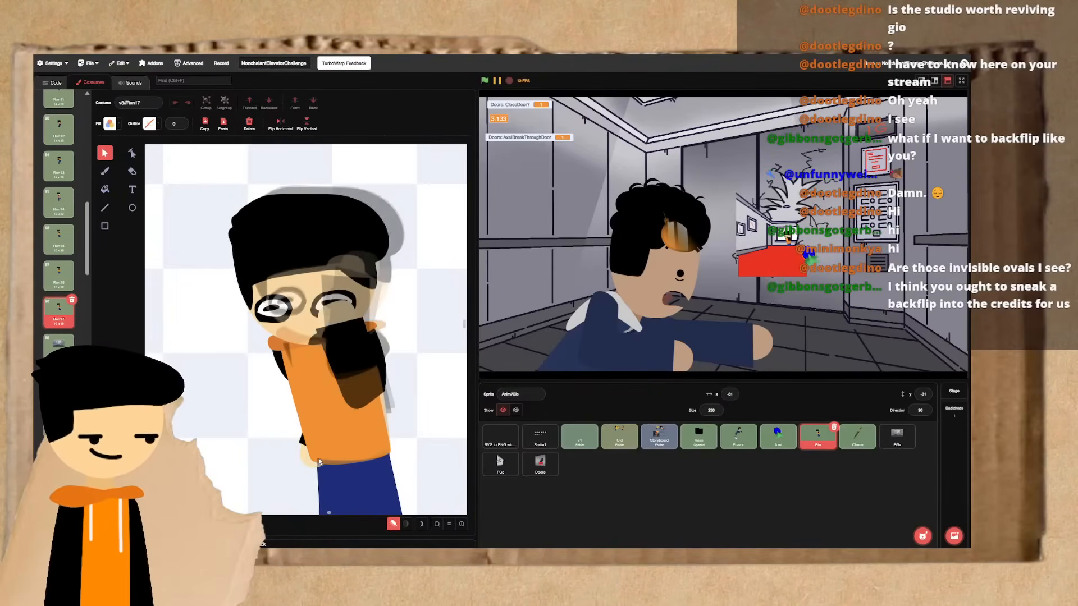
- Step back through the running frames from Run17 to Run14 to examine the earlier arm swing
{"action": "left_click", "coordinate": [50, 324]}
{"action": "key", "text": "ctrl+Right"}
{"action": "key", "text": "ctrl+Left"}
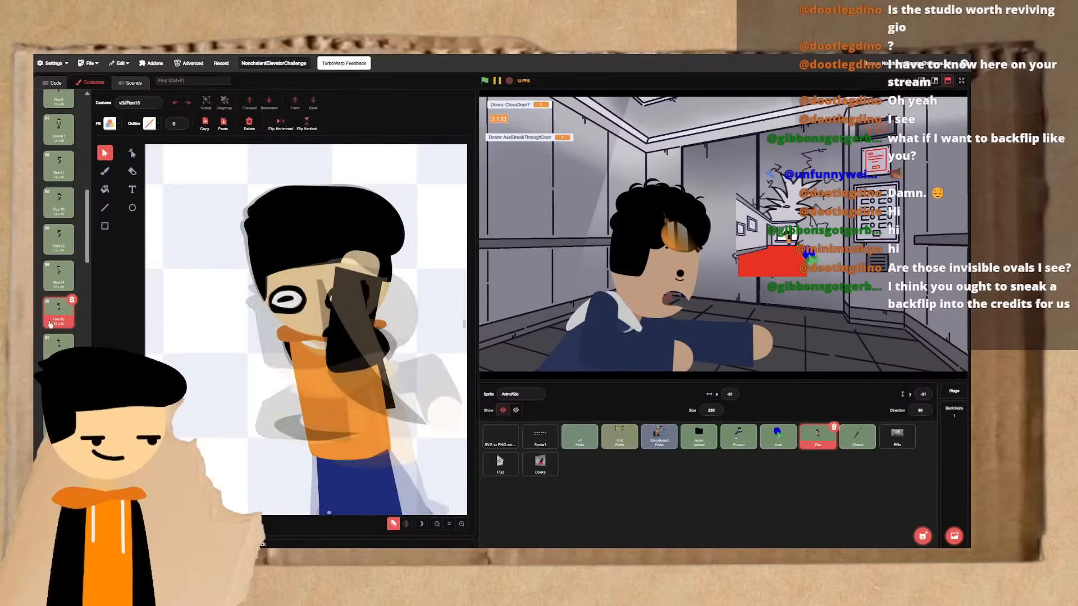
{"action": "key", "text": "ctrl+Left"}
{"action": "key", "text": "ctrl+Left"}
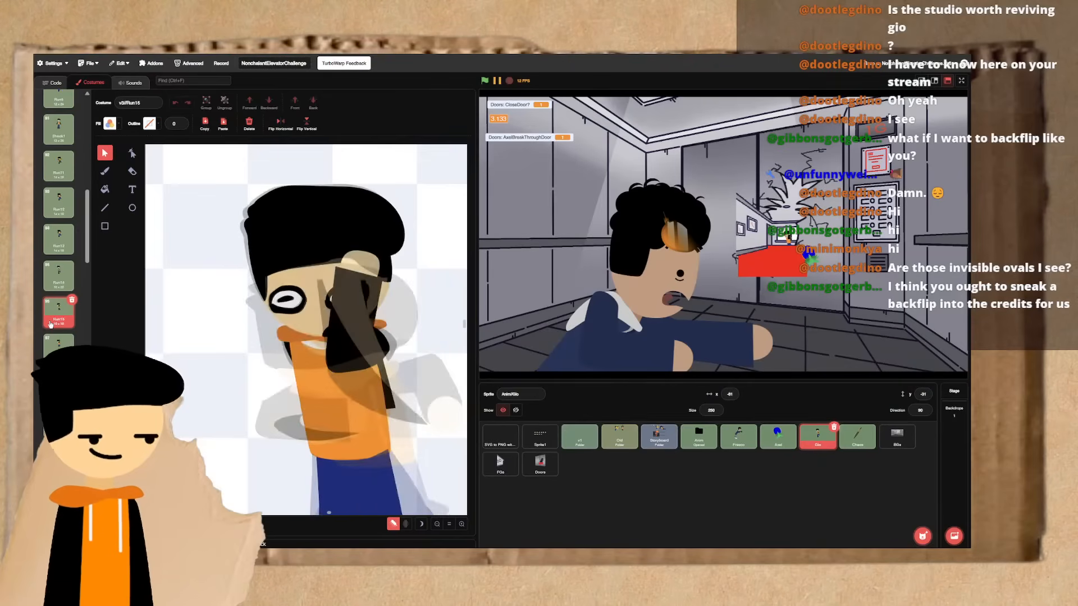
{"action": "key", "text": "ctrl+Left"}
{"action": "key", "text": "ctrl+Right"}
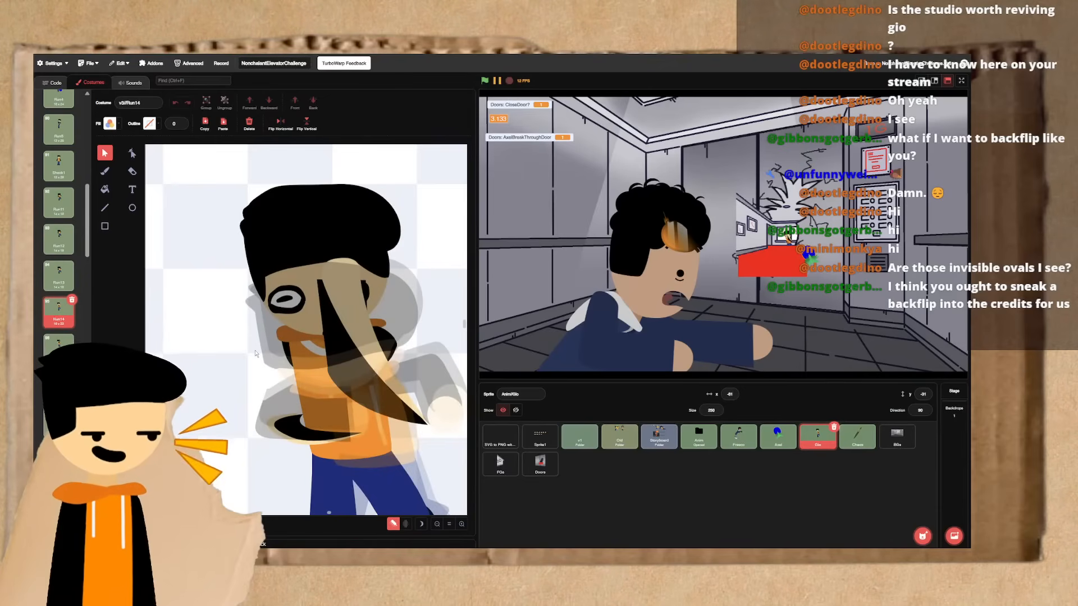
- Duplicate Run17 as the next frame, Run18, and replace all of its artwork with the drawing from Run14
{"action": "key", "text": "ctrl+Right"}
{"action": "key", "text": "ctrl+Right"}
{"action": "key", "text": "ctrl+Right"}
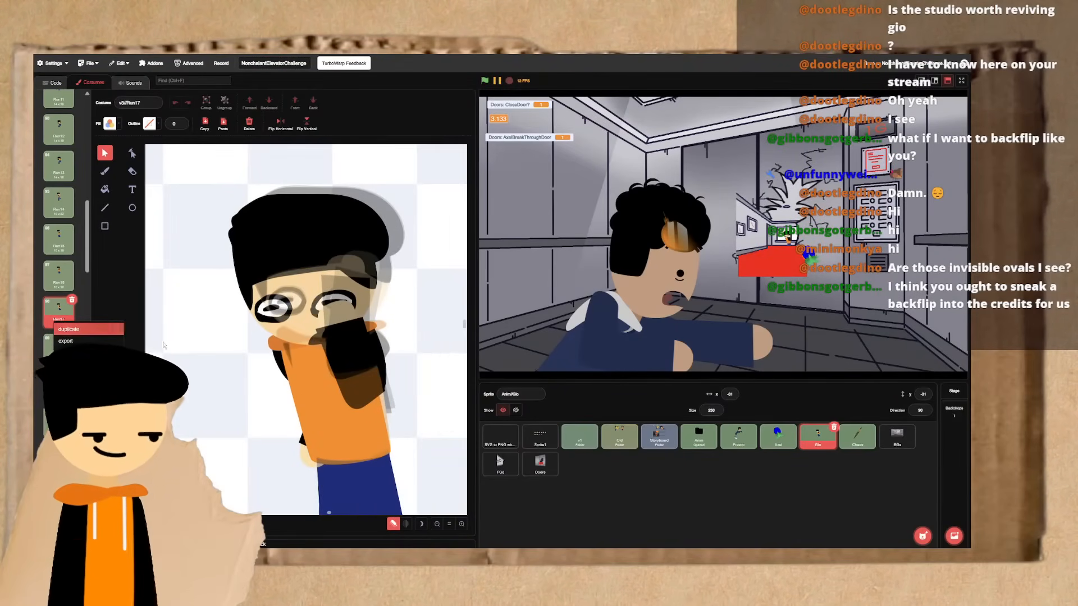
{"action": "key", "text": "ctrl+Right"}
{"action": "key", "text": "ctrl+a"}
{"action": "key", "text": "Delete"}
{"action": "key", "text": "ctrl+v"}
{"action": "left_click", "coordinate": [233, 359]}
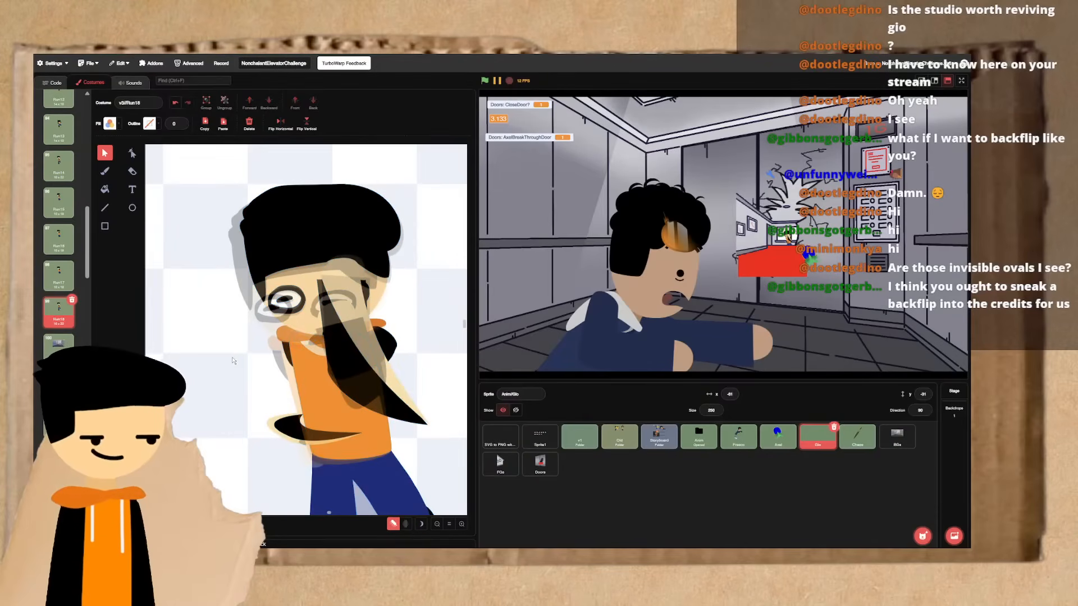
- Delete the near arm's skin-coloured and black motion smears from Run18, keeping the orange clothing
{"action": "left_click", "coordinate": [346, 337]}
{"action": "key", "text": "Delete"}
{"action": "left_click", "coordinate": [347, 337]}
{"action": "key", "text": "Delete"}
{"action": "left_click", "coordinate": [349, 348]}
{"action": "key", "text": "ctrl+z"}
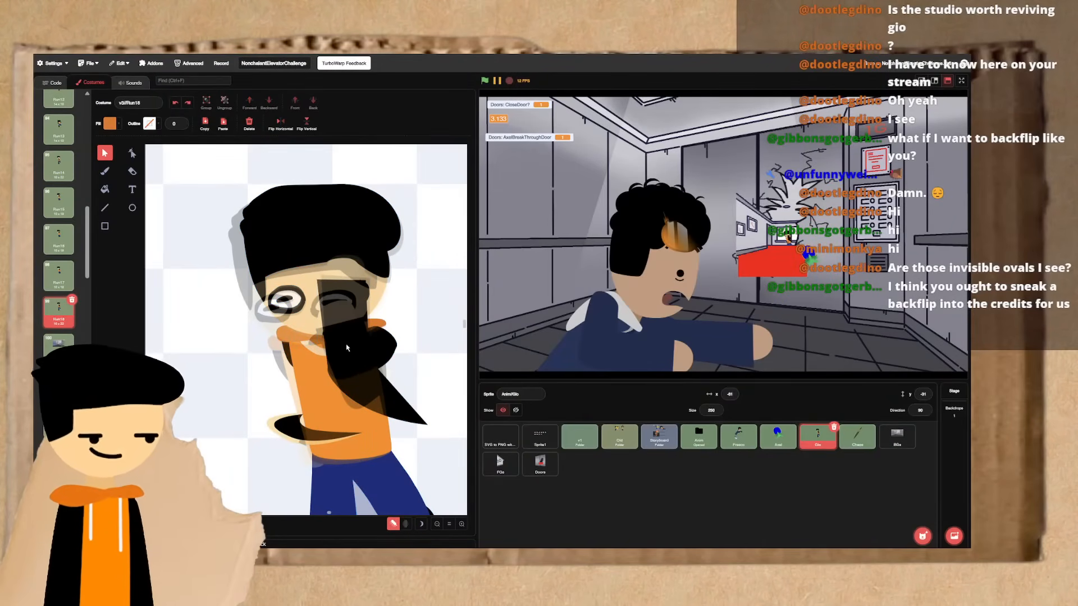
{"action": "left_click", "coordinate": [366, 379]}
{"action": "key", "text": "Delete"}
- Delete the far arm's smear shapes beside the waist and its upper section behind the torso in Run18
{"action": "left_click", "coordinate": [291, 422]}
{"action": "key", "text": "Delete"}
{"action": "left_click", "coordinate": [290, 423]}
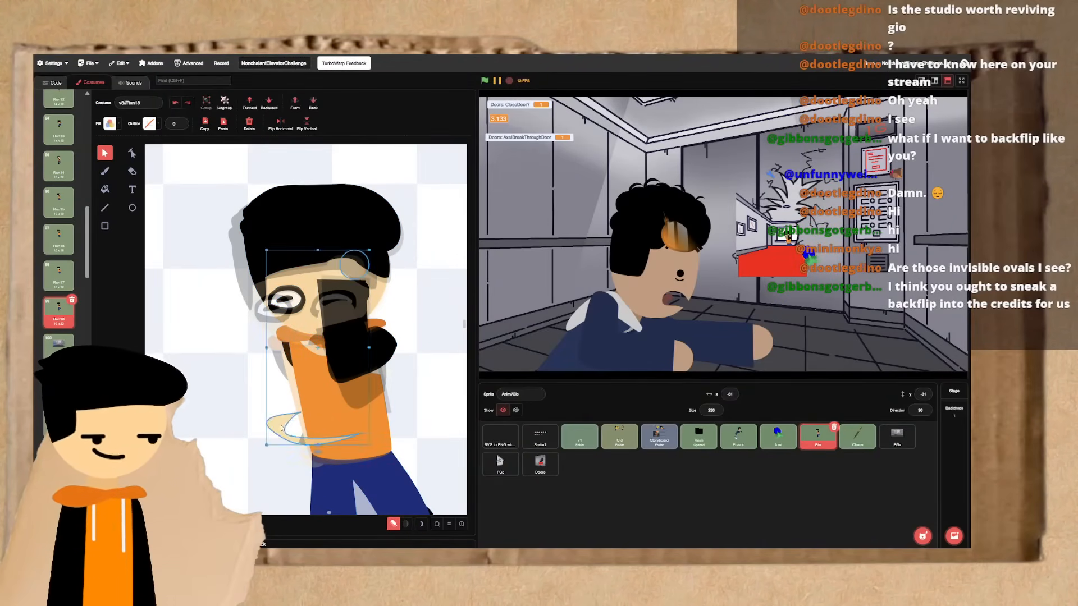
{"action": "key", "text": "Delete"}
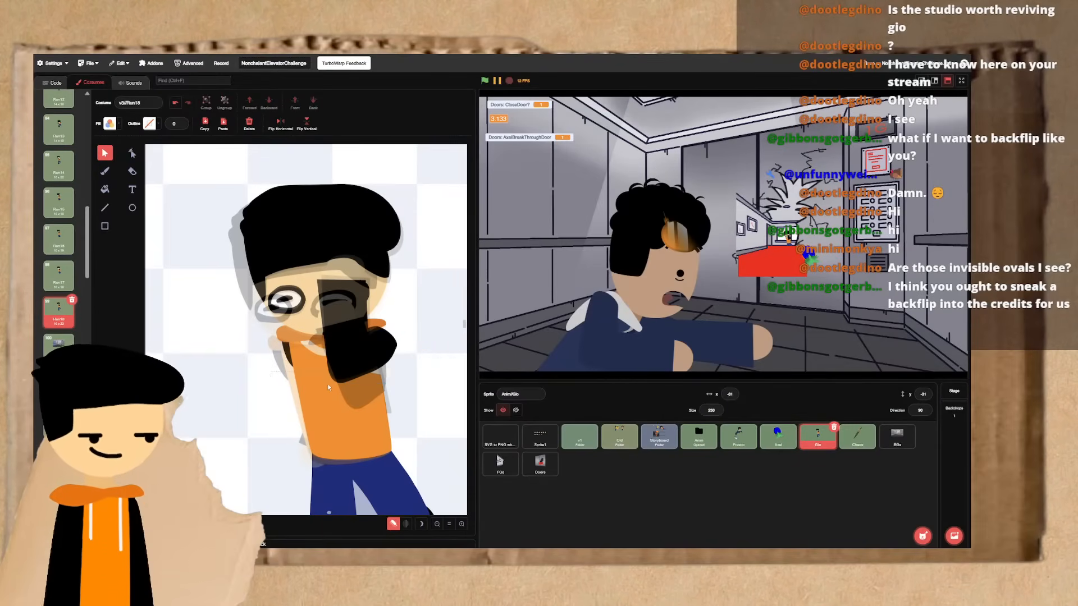
{"action": "left_click", "coordinate": [333, 403]}
{"action": "left_click", "coordinate": [282, 405]}
{"action": "left_click", "coordinate": [288, 359]}
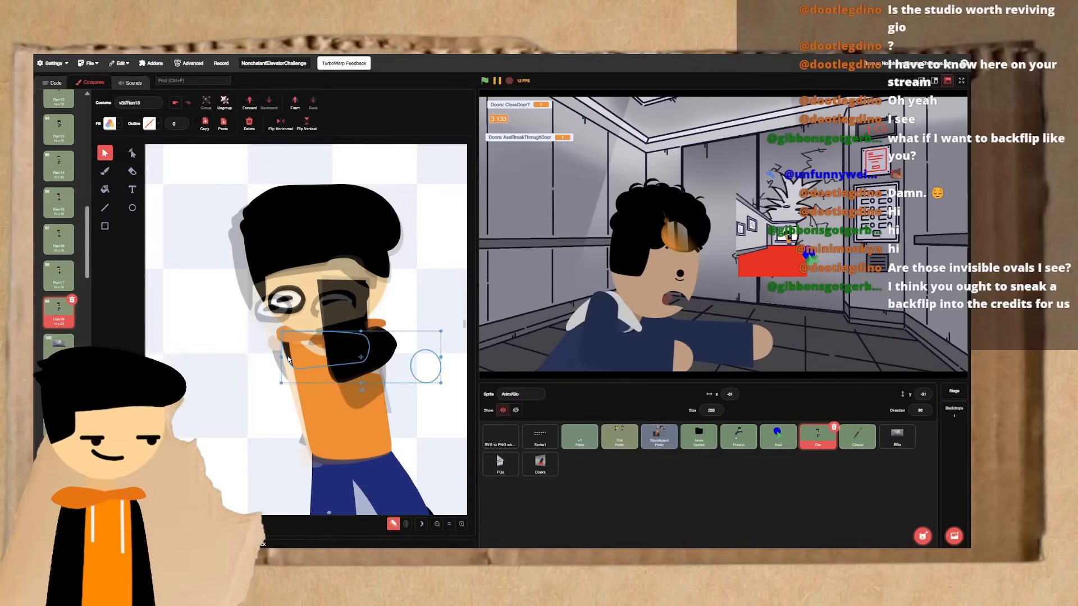
{"action": "key", "text": "Delete"}
- Move the raised black arm to the opposite shoulder in Run18 and send its upper section behind the torso
{"action": "left_click", "coordinate": [353, 416]}
{"action": "key", "text": "ctrl+shift+g"}
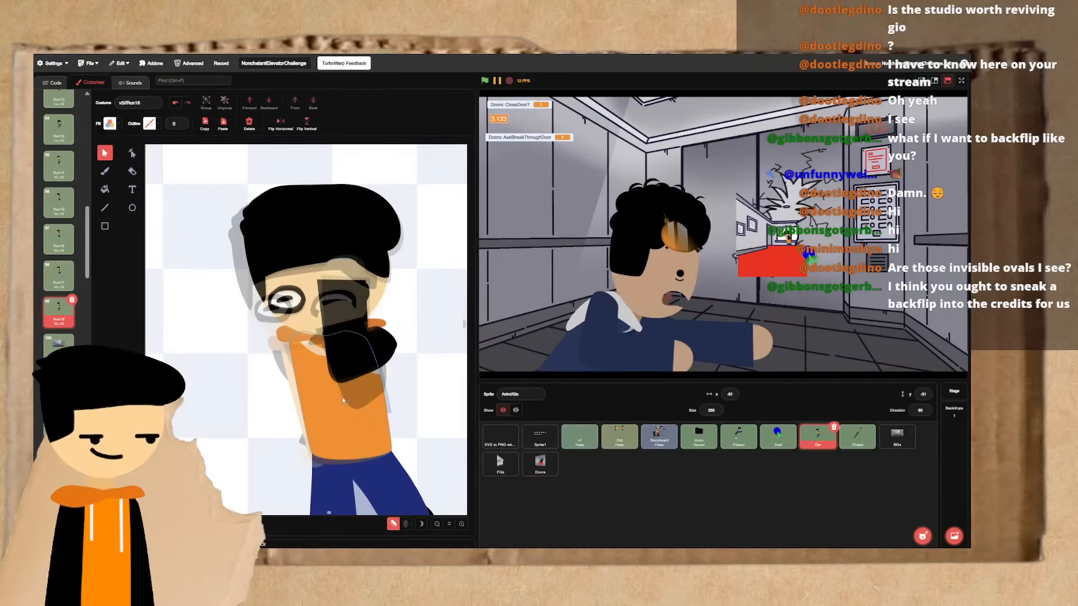
{"action": "left_click", "coordinate": [354, 349]}
{"action": "left_click_drag", "start_coordinate": [355, 349], "coordinate": [289, 355]}
{"action": "left_click", "coordinate": [299, 364]}
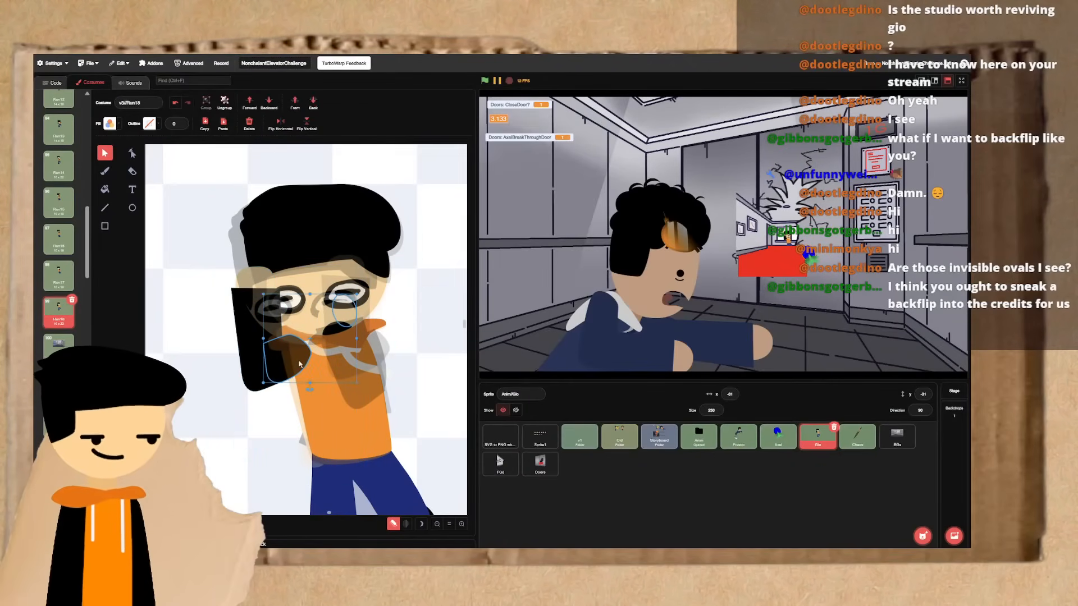
{"action": "left_click", "coordinate": [316, 104]}
{"action": "left_click", "coordinate": [197, 313]}
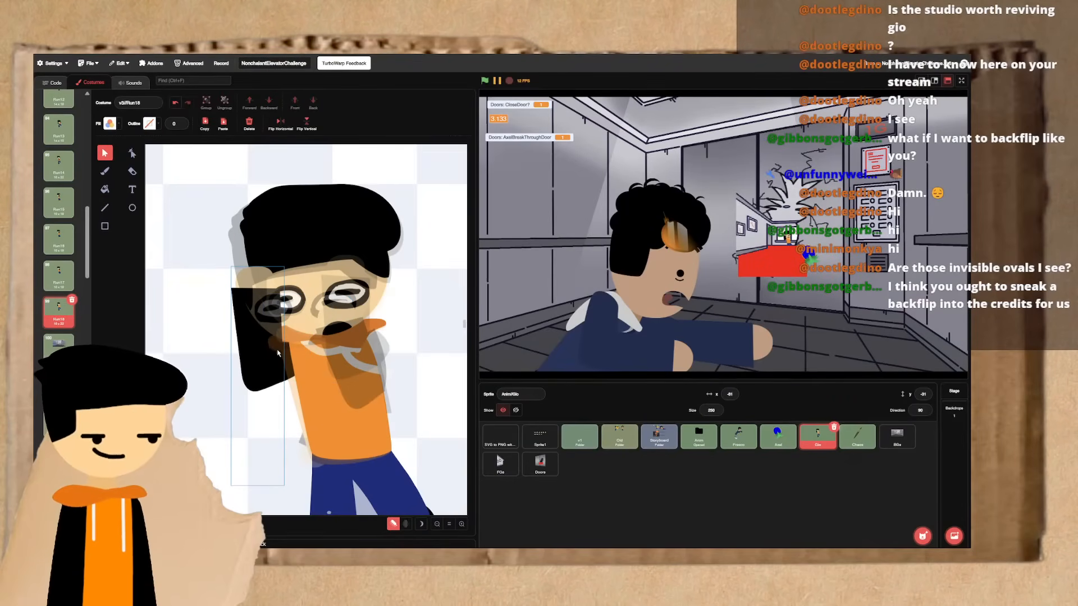
- Nudge the whole raised arm slightly downward in Run18 and compare its position with Run17
{"action": "left_click", "coordinate": [257, 346]}
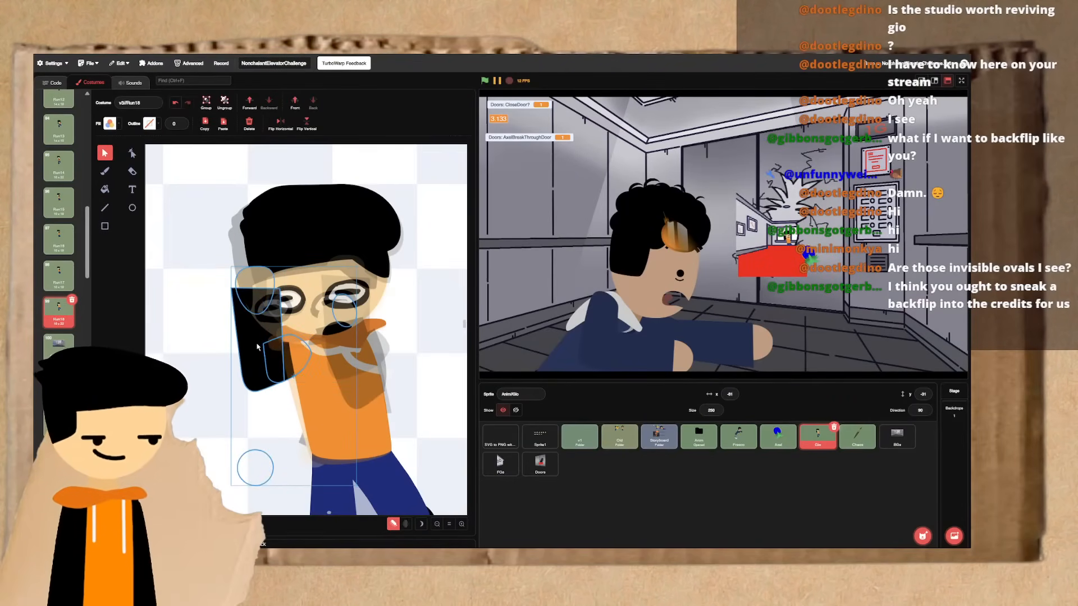
{"action": "left_click_drag", "start_coordinate": [257, 347], "coordinate": [259, 351]}
{"action": "left_click", "coordinate": [218, 365]}
{"action": "key", "text": "ctrl+Left"}
{"action": "key", "text": "ctrl+Right"}
- Copy the bent arm behind Run17's torso into Run18 and reposition it extending outward from the empty shoulder
{"action": "key", "text": "ctrl+Left"}
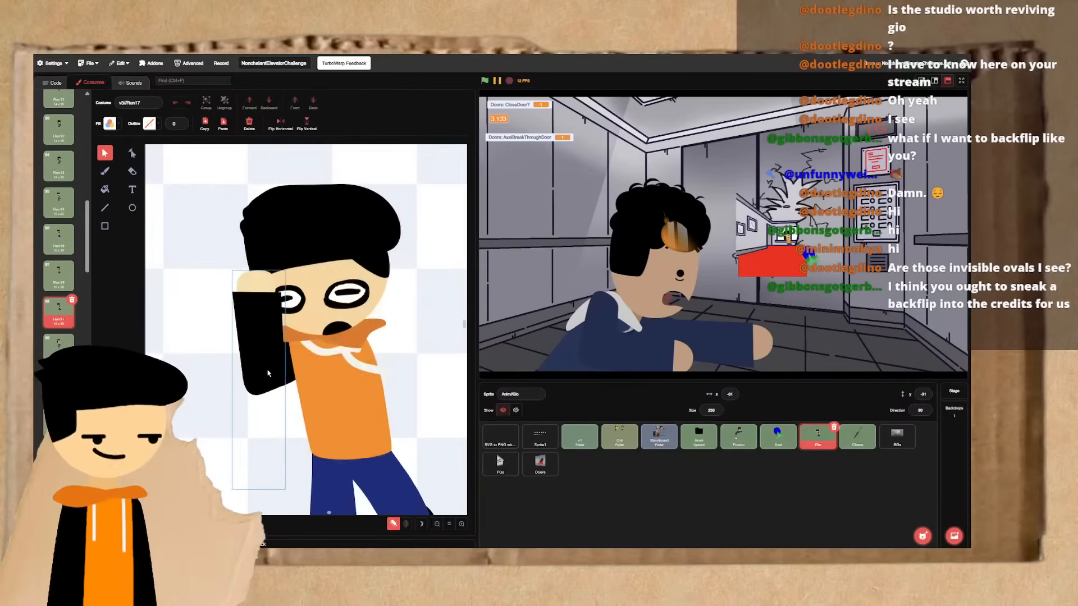
{"action": "left_click", "coordinate": [311, 417]}
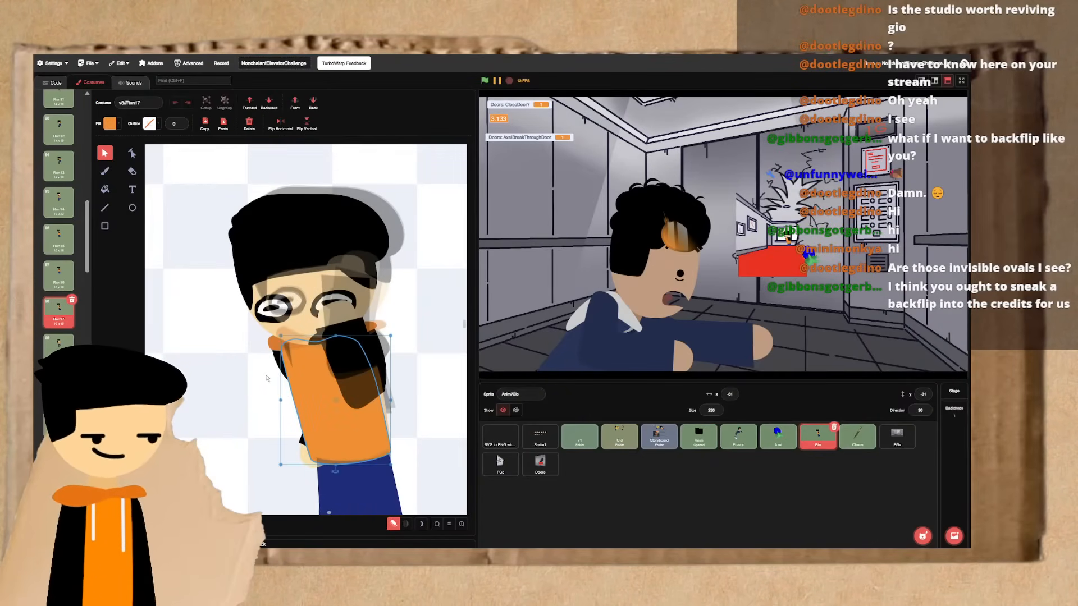
{"action": "left_click", "coordinate": [311, 414], "text": "shift"}
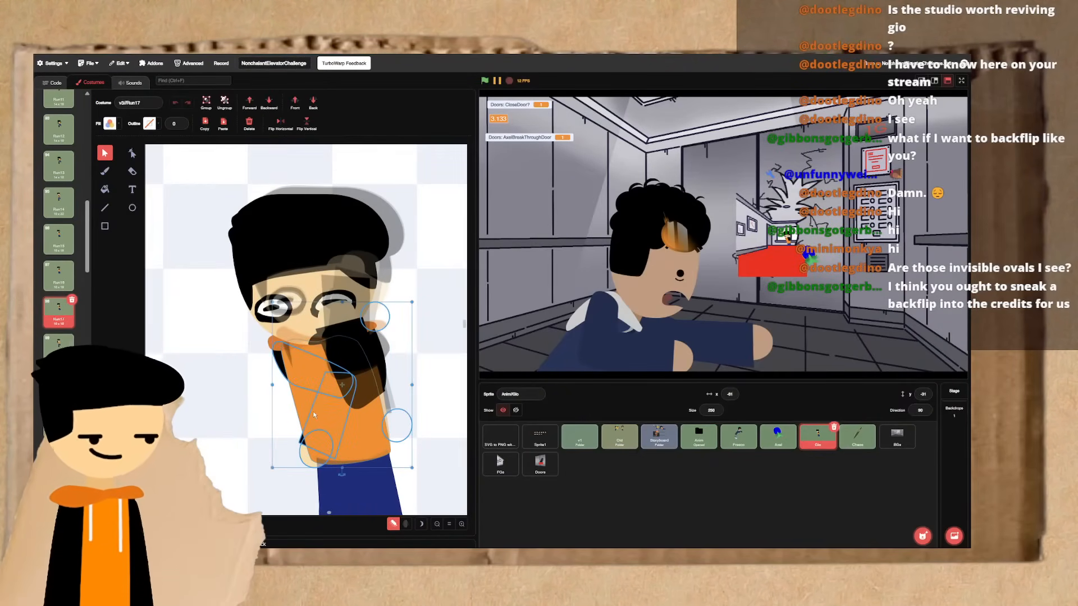
{"action": "key", "text": "ctrl+c"}
{"action": "key", "text": "ctrl+Right"}
{"action": "key", "text": "ctrl+v"}
{"action": "left_click_drag", "start_coordinate": [368, 420], "coordinate": [411, 388]}
{"action": "left_click_drag", "start_coordinate": [429, 449], "coordinate": [469, 445]}
{"action": "left_click_drag", "start_coordinate": [390, 375], "coordinate": [378, 354]}
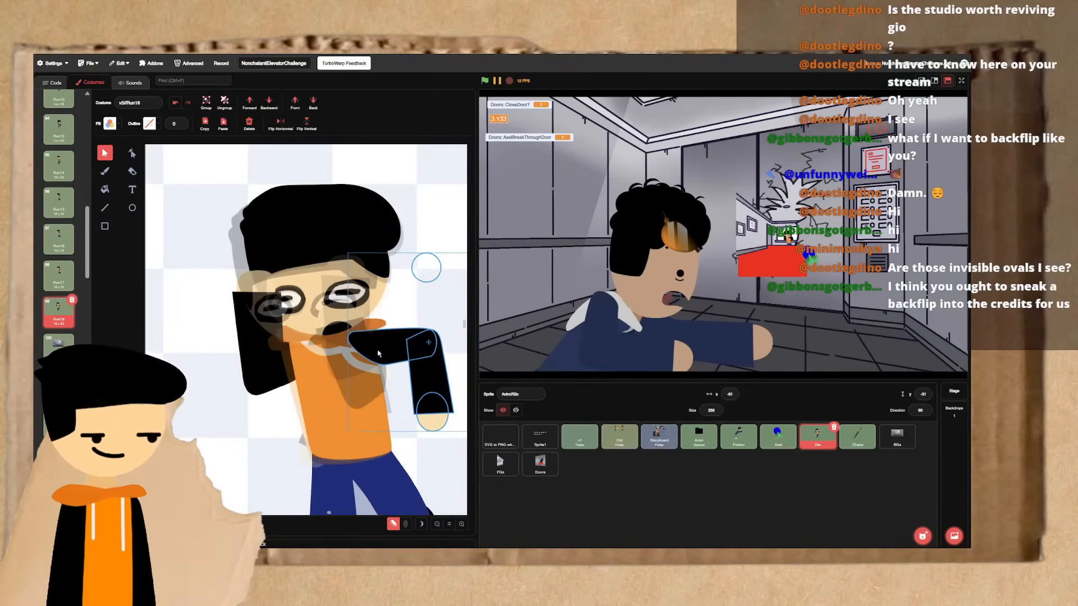
- Layer the pasted arm behind the orange torso in Run18 and remove the hoodie's white drawstrings
{"action": "left_click", "coordinate": [265, 104]}
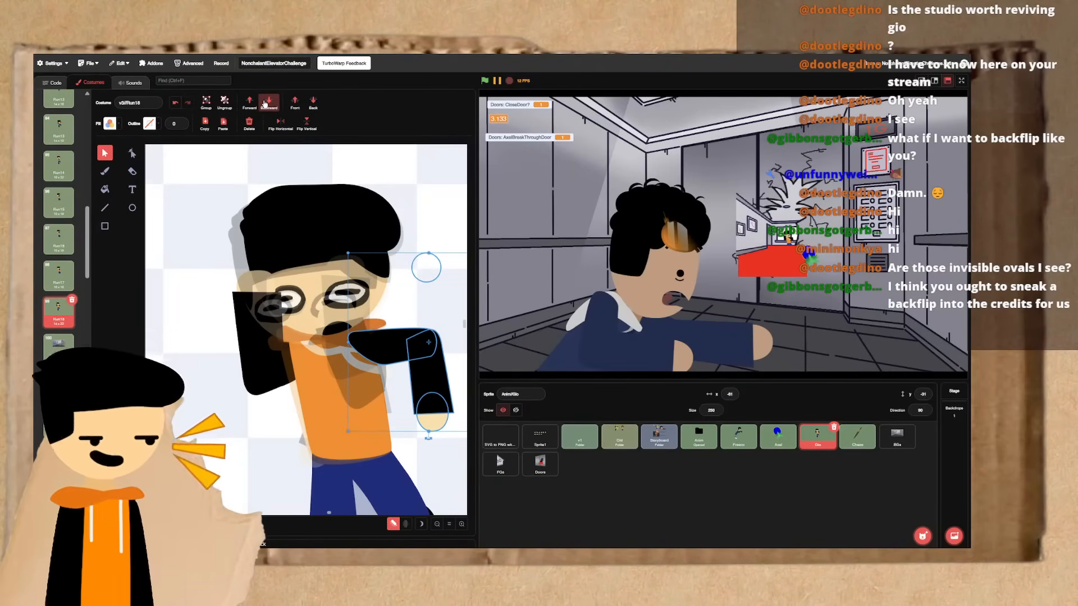
{"action": "left_click", "coordinate": [265, 104]}
{"action": "left_click", "coordinate": [265, 104]}
{"action": "left_click", "coordinate": [265, 104]}
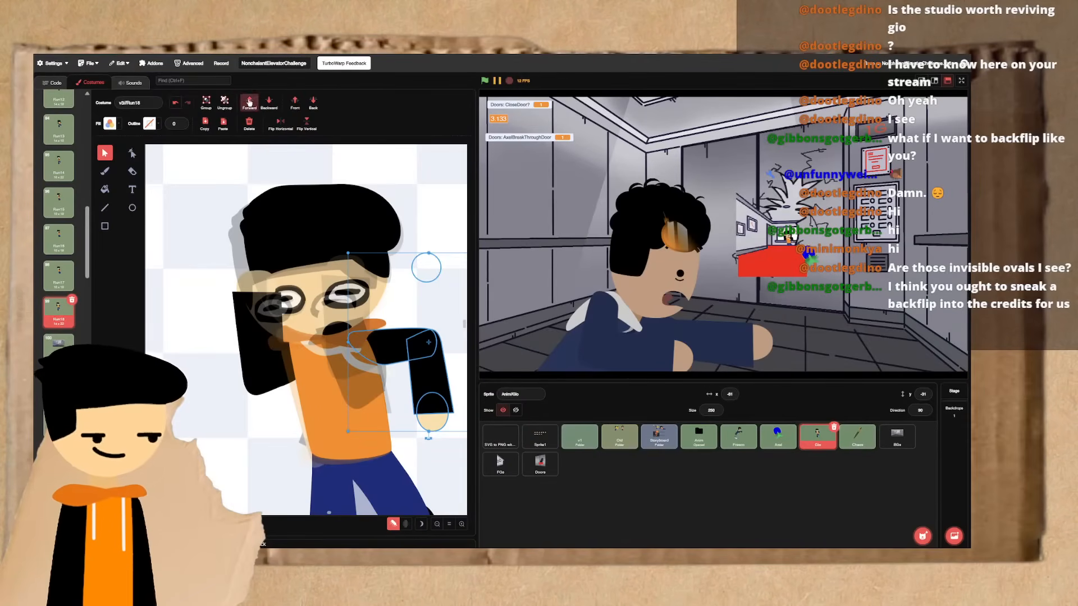
{"action": "left_click", "coordinate": [351, 355]}
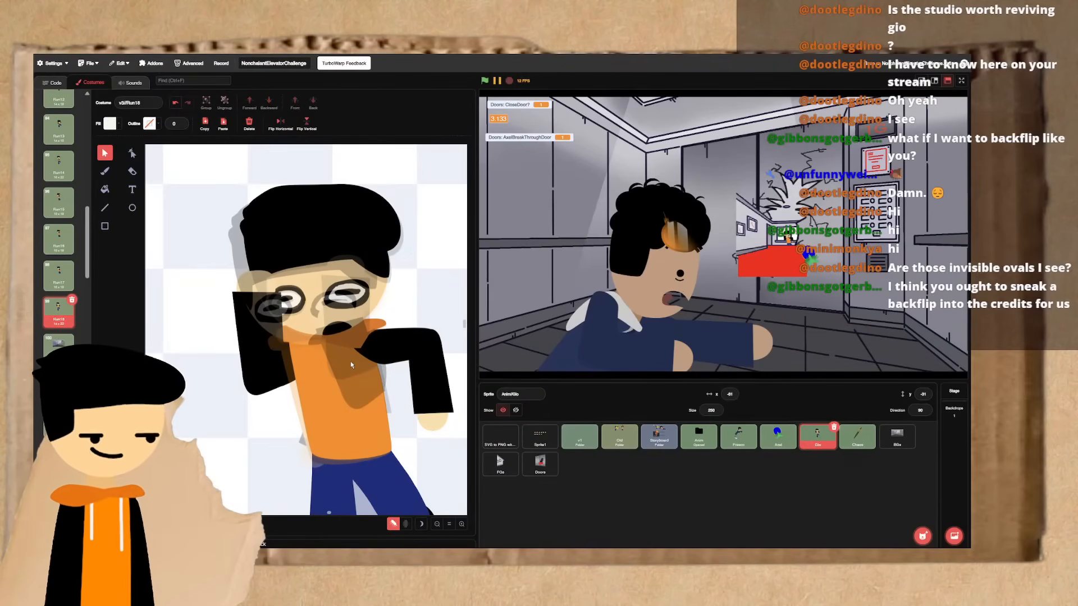
- Flip repeatedly between Run17 and Run18 to examine the arm motion from one frame to the other
{"action": "key", "text": "Up"}
{"action": "key", "text": "Down"}
{"action": "key", "text": "Up"}
{"action": "key", "text": "Up"}
{"action": "key", "text": "Down"}
{"action": "key", "text": "Down"}
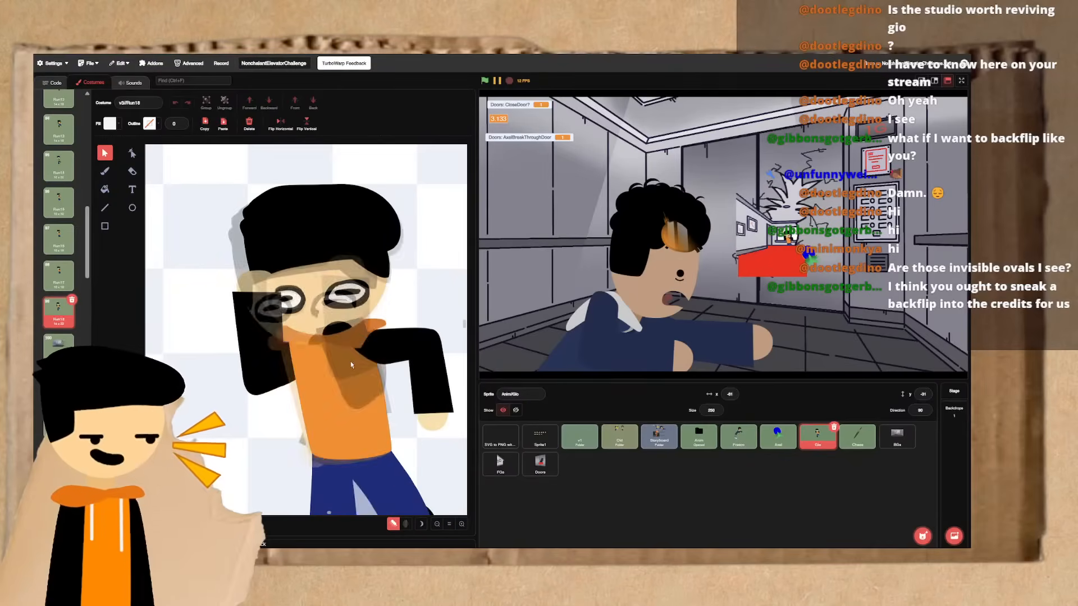
{"action": "key", "text": "Up"}
{"action": "key", "text": "Down"}
{"action": "key", "text": "Up"}
{"action": "key", "text": "Down"}
{"action": "key", "text": "Up"}
{"action": "key", "text": "Down"}
{"action": "key", "text": "Up"}
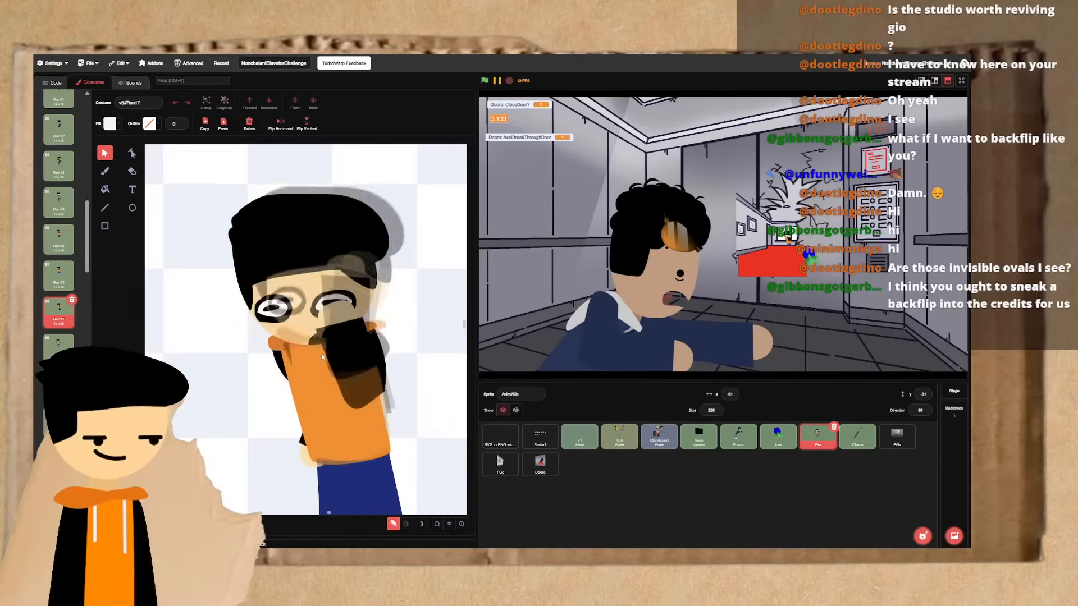
{"action": "key", "text": "Down"}
{"action": "key", "text": "Up"}
{"action": "key", "text": "Down"}
{"action": "key", "text": "Up"}
{"action": "key", "text": "Down"}
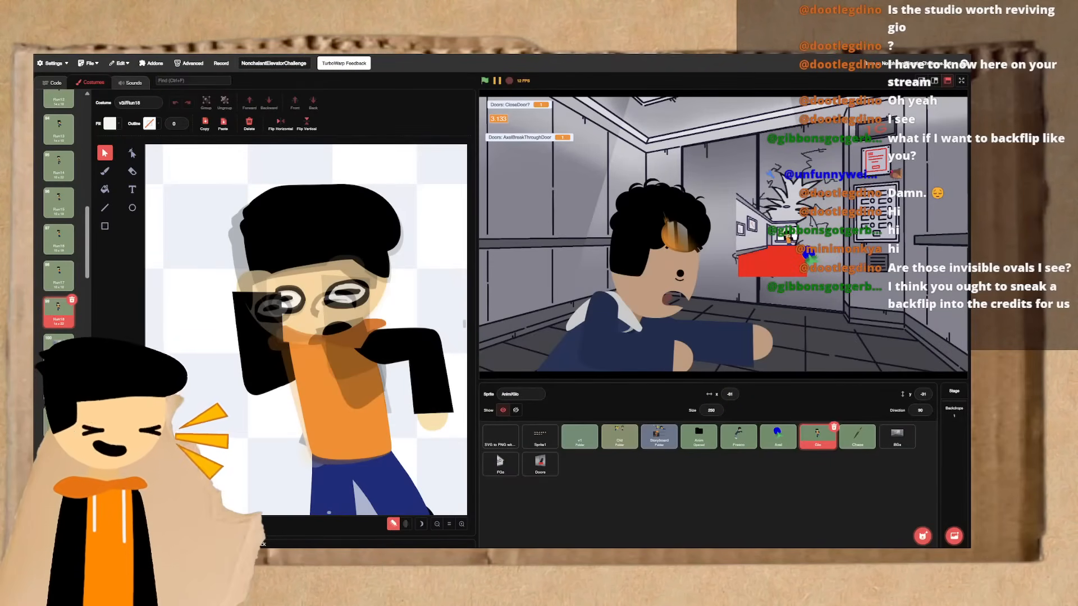
- Test rotation about the centre on a temporary purple rectangle above the extended arm, and delete the rectangle
{"action": "left_click", "coordinate": [426, 356]}
{"action": "scroll", "coordinate": [421, 356], "scroll_direction": "right", "scroll_amount": 2}
{"action": "left_click", "coordinate": [407, 355]}
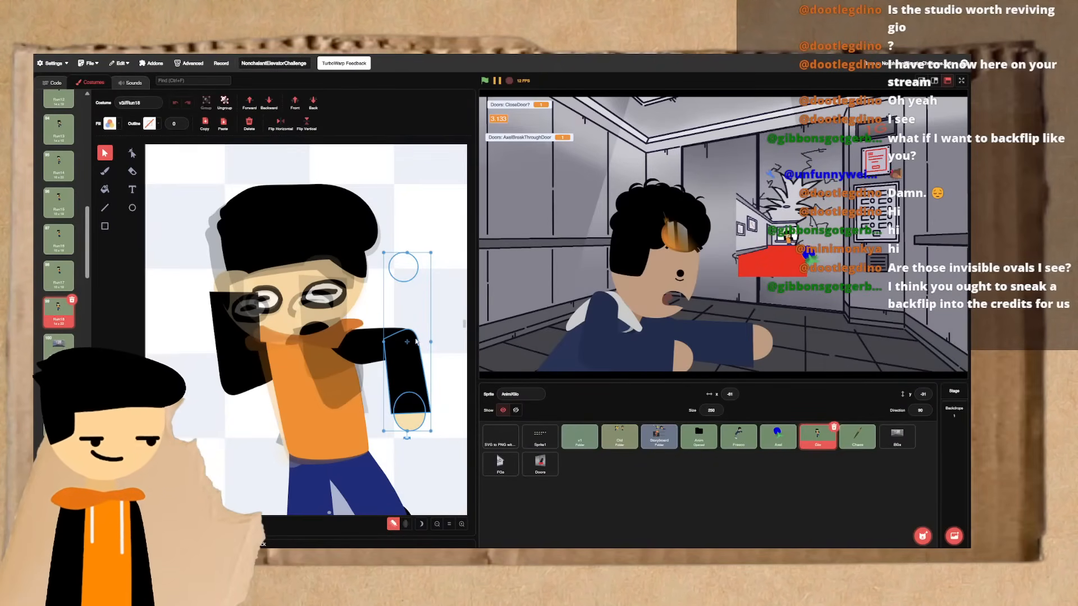
{"action": "scroll", "coordinate": [208, 237], "scroll_direction": "down", "scroll_amount": 1}
{"action": "left_click", "coordinate": [131, 208]}
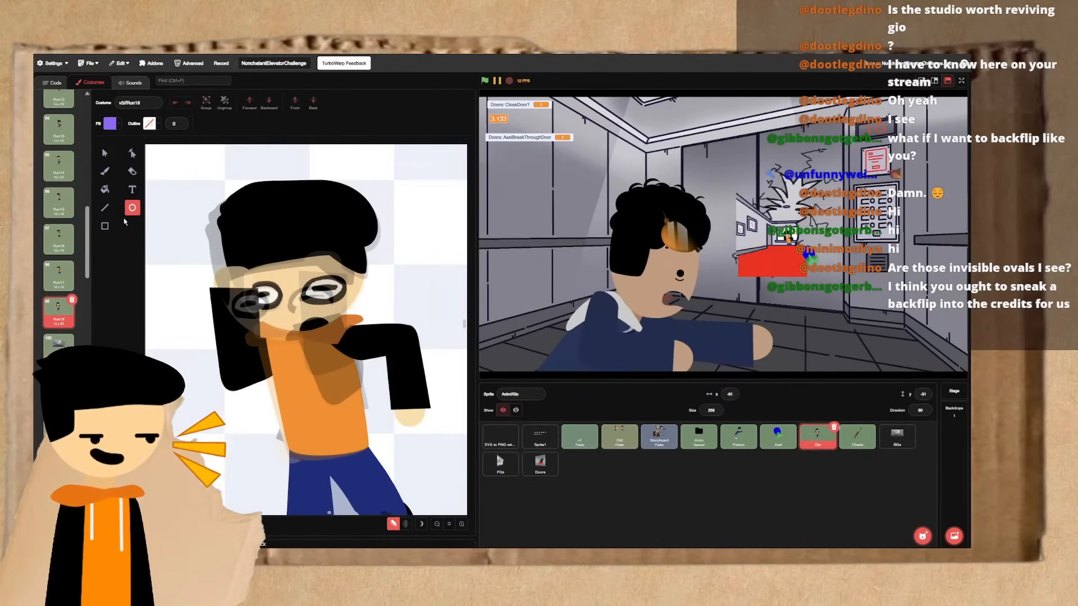
{"action": "left_click", "coordinate": [105, 226]}
{"action": "left_click_drag", "start_coordinate": [452, 182], "coordinate": [389, 329]}
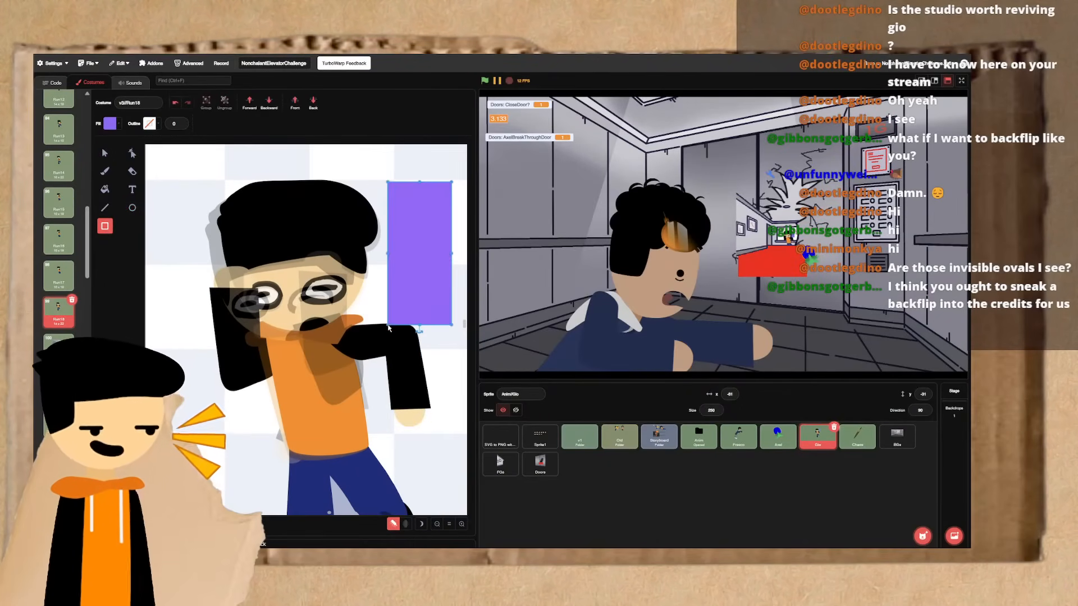
{"action": "left_click", "coordinate": [105, 153]}
{"action": "left_click_drag", "start_coordinate": [409, 268], "coordinate": [408, 257]}
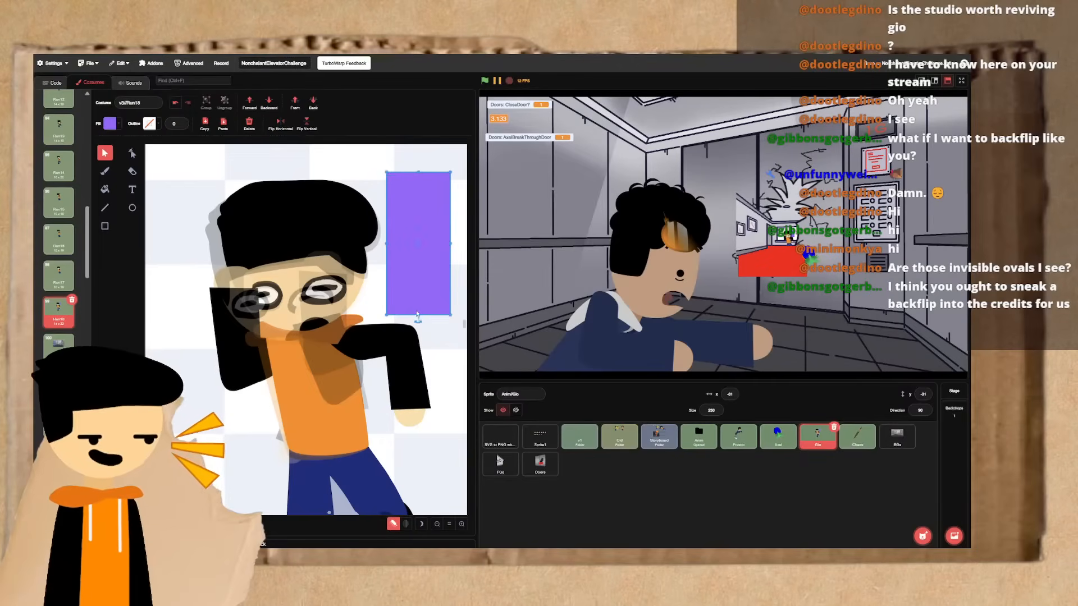
{"action": "left_click_drag", "start_coordinate": [418, 321], "coordinate": [419, 323]}
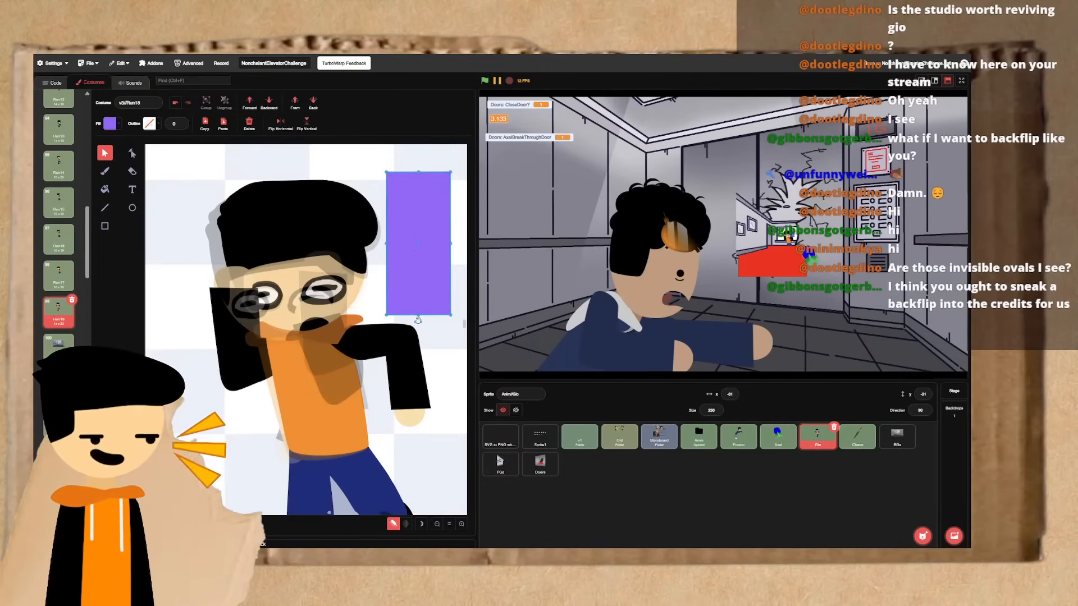
{"action": "left_click_drag", "start_coordinate": [418, 320], "coordinate": [353, 286]}
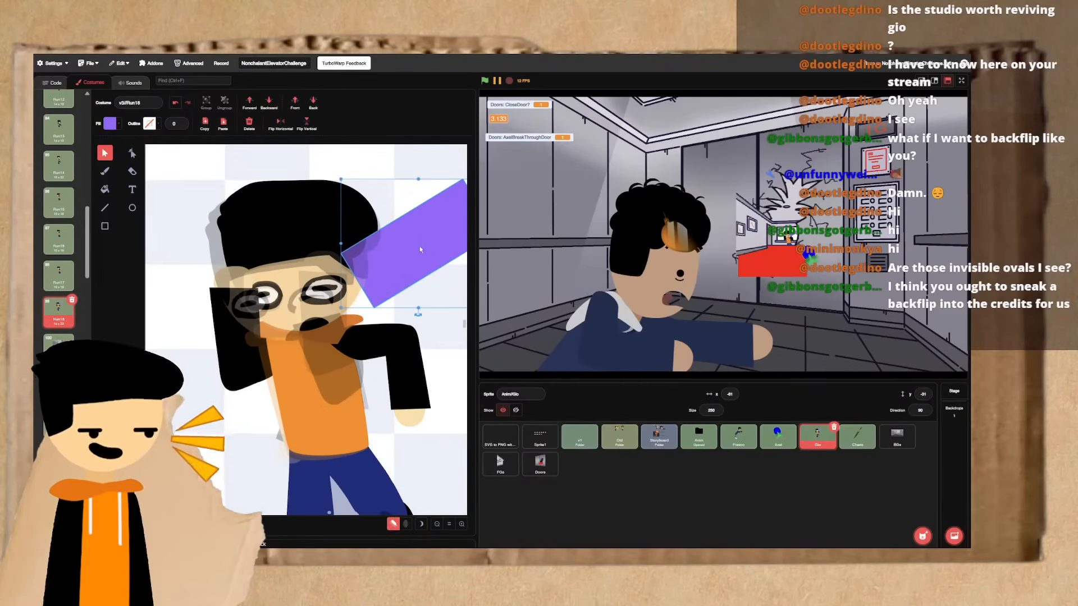
{"action": "key", "text": "Delete"}
- Try rotating the extended arm's forearm about the elbow and undo the rotation
{"action": "left_click", "coordinate": [407, 365]}
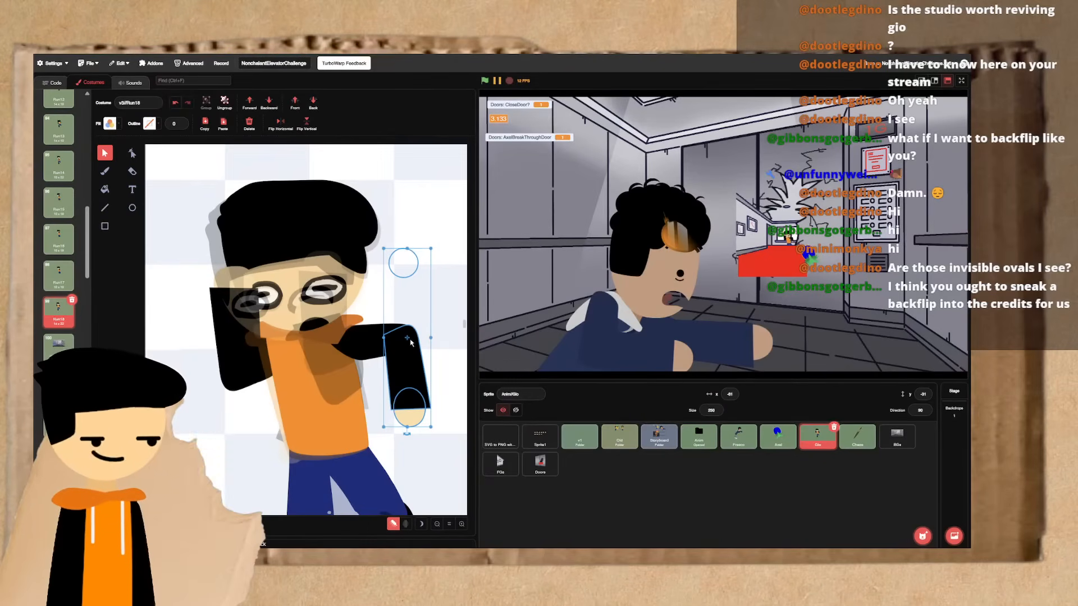
{"action": "mouse_move", "coordinate": [407, 434]}
{"action": "left_mouse_down"}
{"action": "mouse_move", "coordinate": [360, 422]}
{"action": "mouse_move", "coordinate": [406, 425]}
{"action": "left_mouse_up"}
{"action": "key", "text": "ctrl+z"}
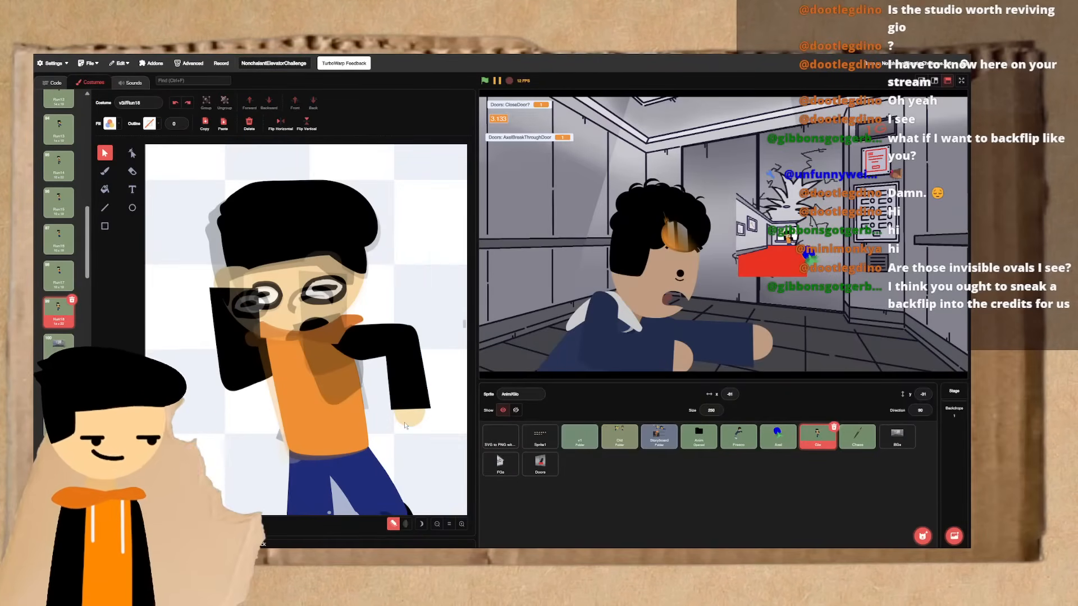
- Test rotating one of two stacked purple rectangles beside the raised arm, and delete both rectangles
{"action": "left_click", "coordinate": [104, 226]}
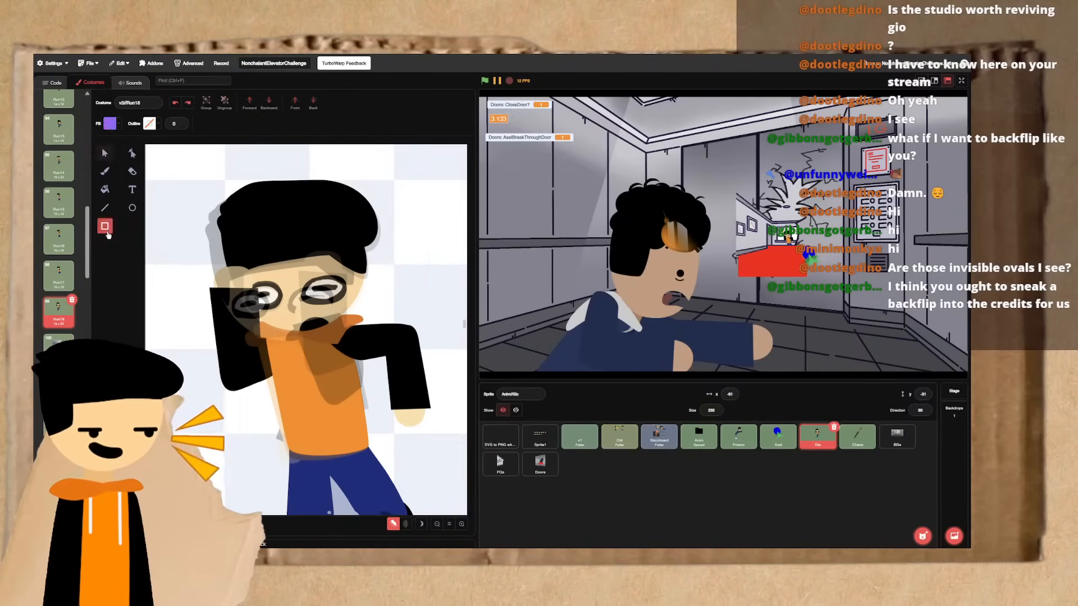
{"action": "left_click_drag", "start_coordinate": [253, 487], "coordinate": [180, 366]}
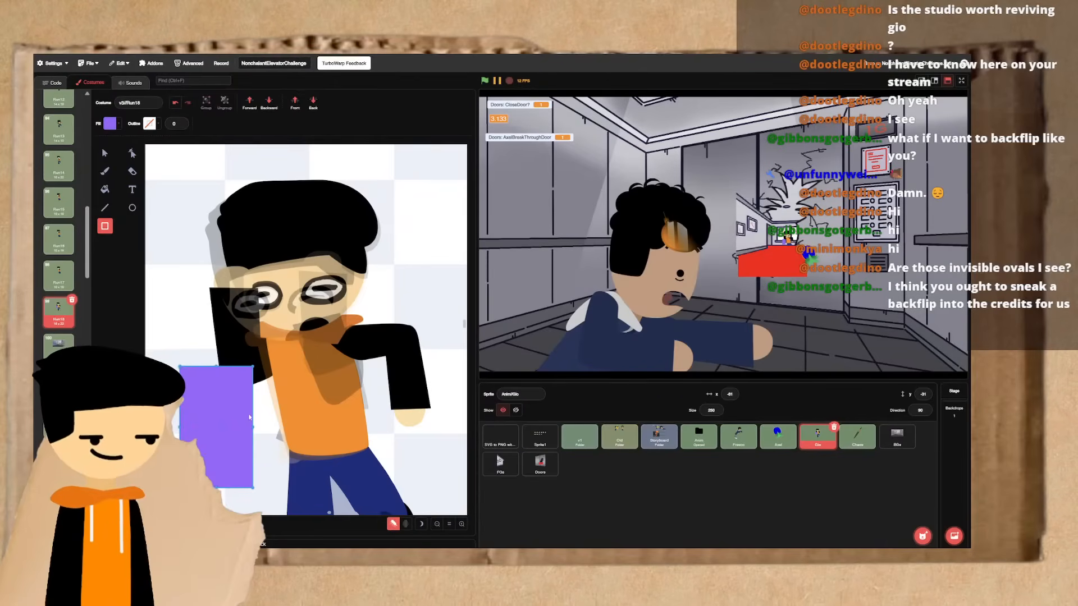
{"action": "left_click", "coordinate": [104, 153]}
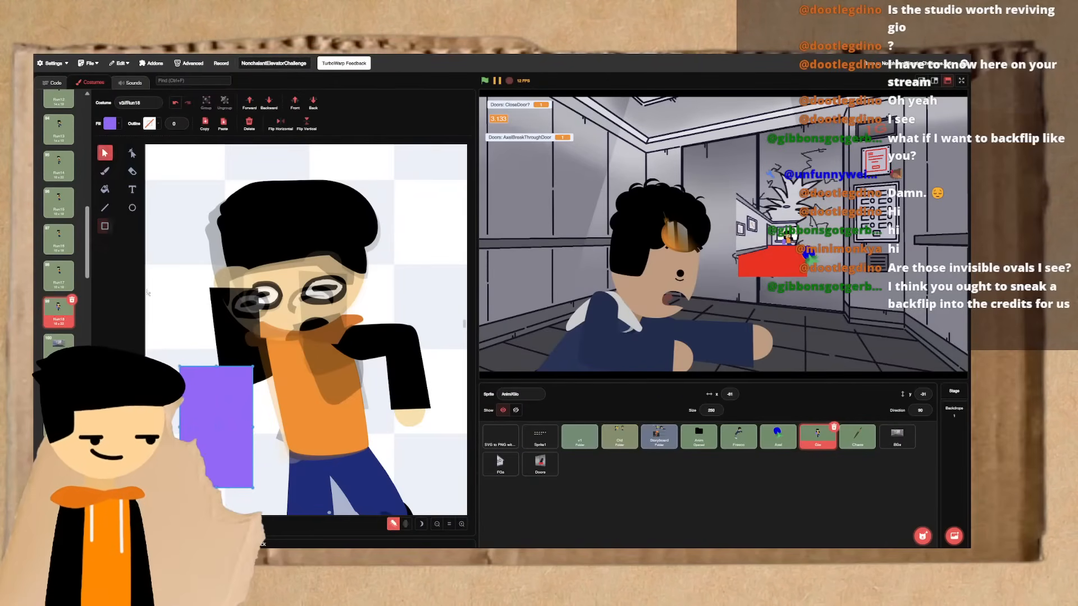
{"action": "left_click_drag", "start_coordinate": [180, 426], "coordinate": [212, 309]}
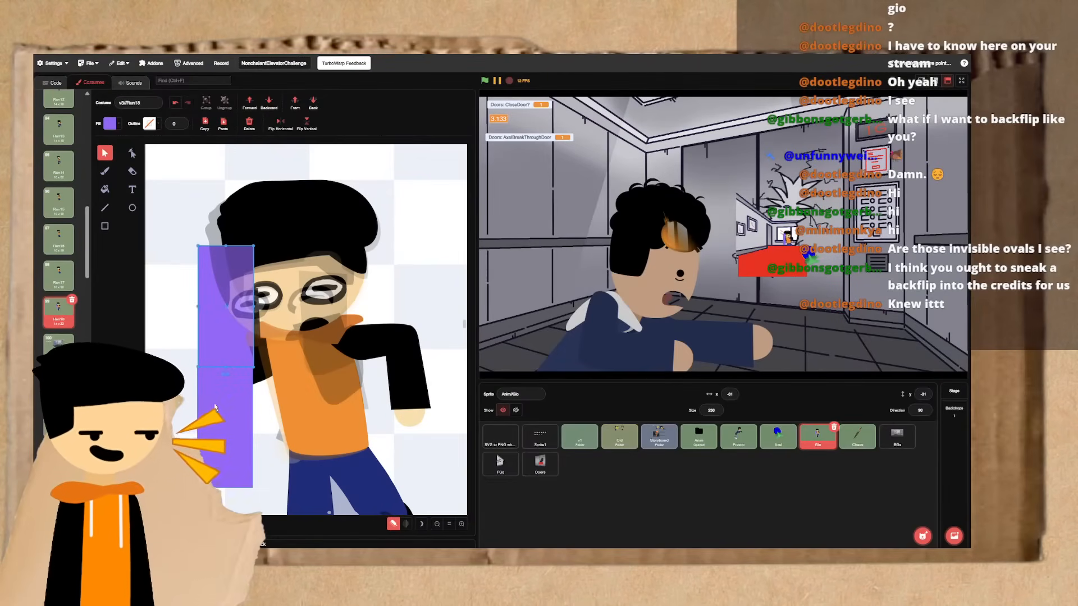
{"action": "left_click", "coordinate": [215, 407]}
{"action": "scroll", "coordinate": [216, 426], "scroll_direction": "down", "scroll_amount": 2}
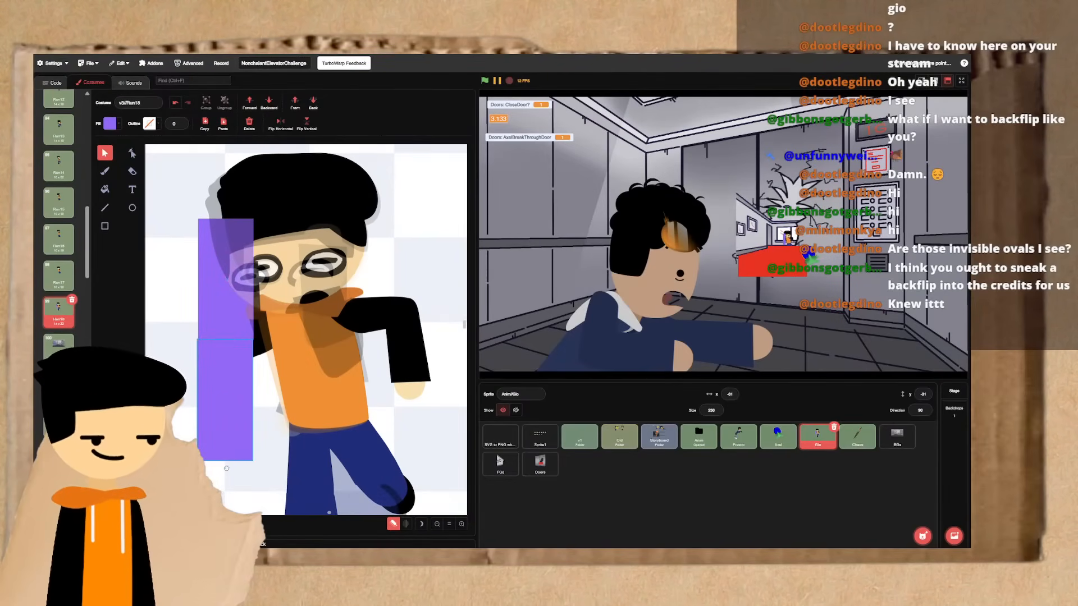
{"action": "mouse_move", "coordinate": [226, 468]}
{"action": "left_mouse_down"}
{"action": "mouse_move", "coordinate": [183, 452]}
{"action": "mouse_move", "coordinate": [240, 483]}
{"action": "mouse_move", "coordinate": [214, 486]}
{"action": "left_mouse_up"}
{"action": "key", "text": "Delete"}
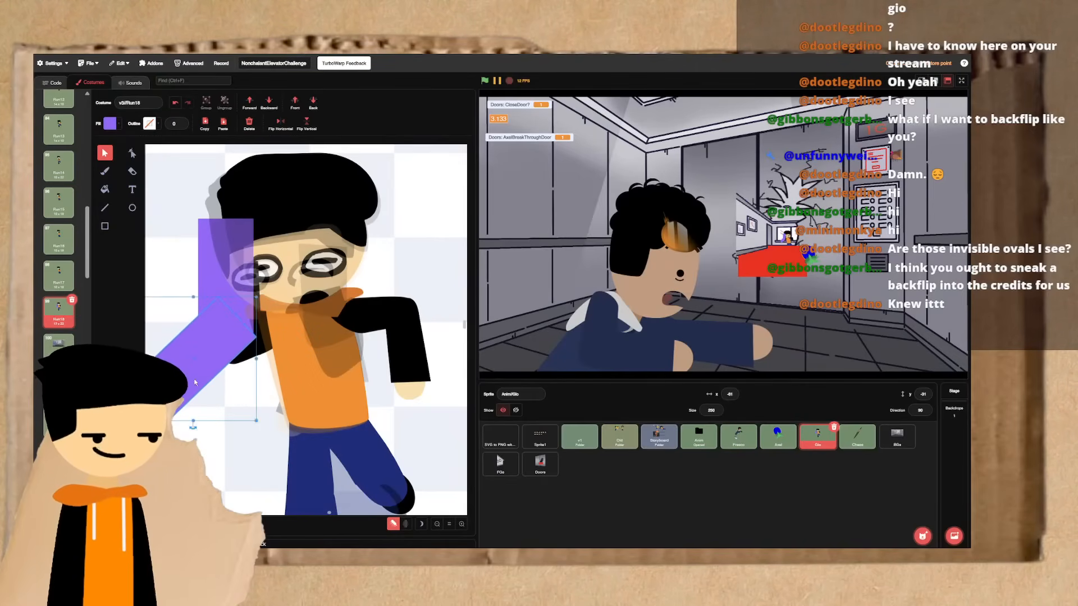
{"action": "left_click", "coordinate": [213, 326]}
{"action": "key", "text": "Delete"}
- Test the forearm's elbow pivot with another rotation in Run18 and revert it
{"action": "left_click", "coordinate": [393, 353]}
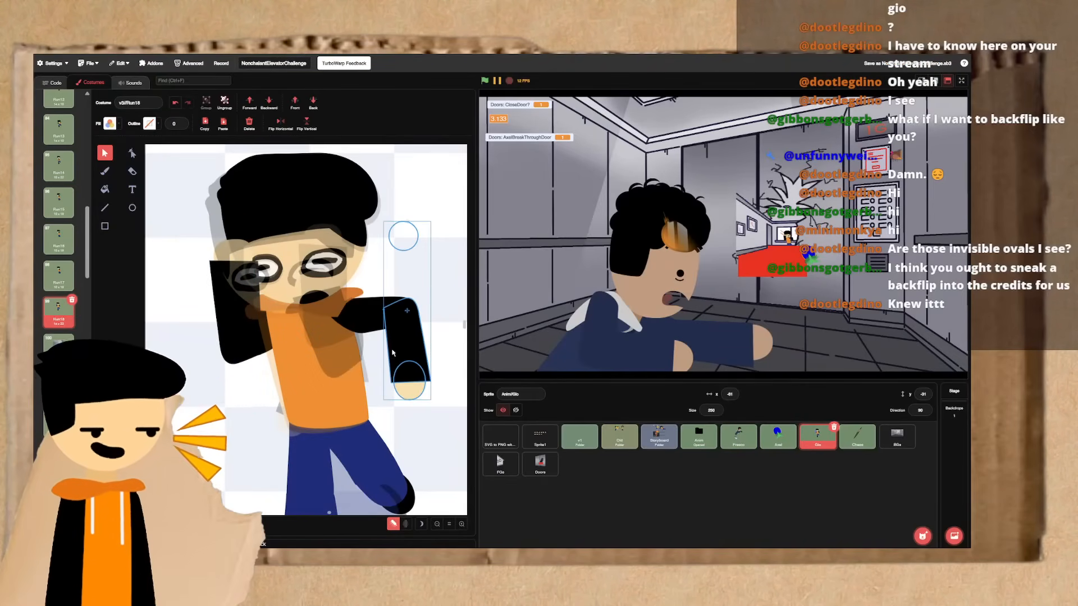
{"action": "left_click_drag", "start_coordinate": [404, 410], "coordinate": [416, 391]}
{"action": "key", "text": "ctrl+z"}
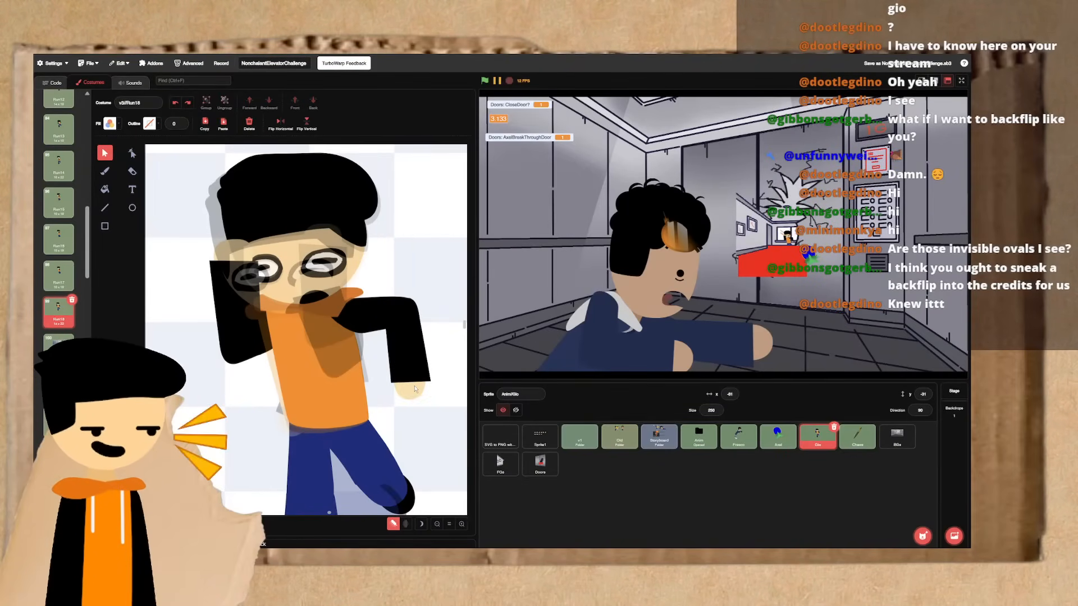
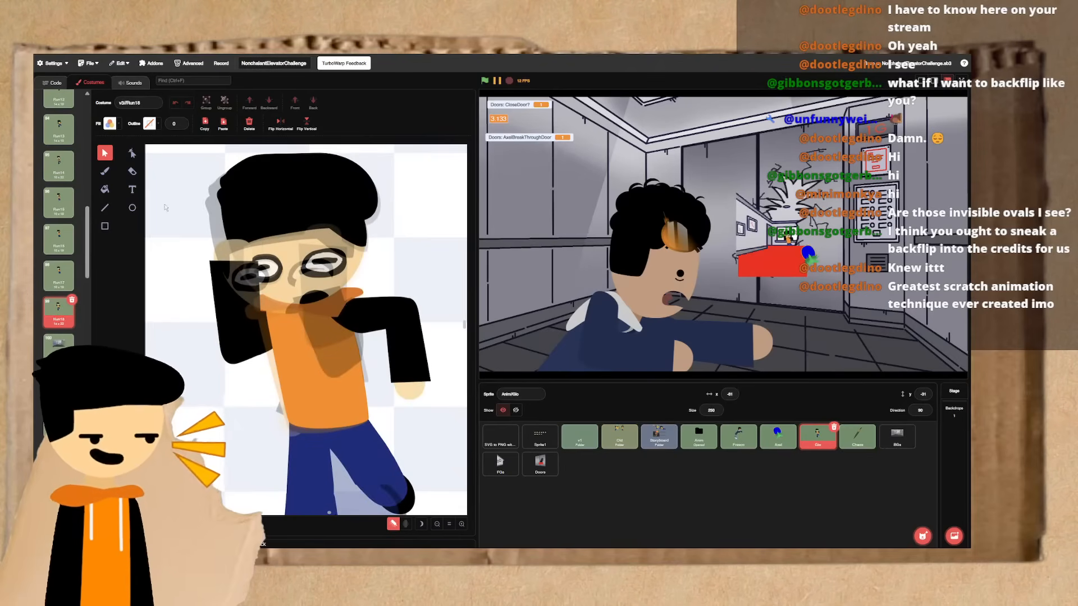
- Move the raised forearm and hand slightly outward, away from the face, in Run18
{"action": "left_click", "coordinate": [222, 290]}
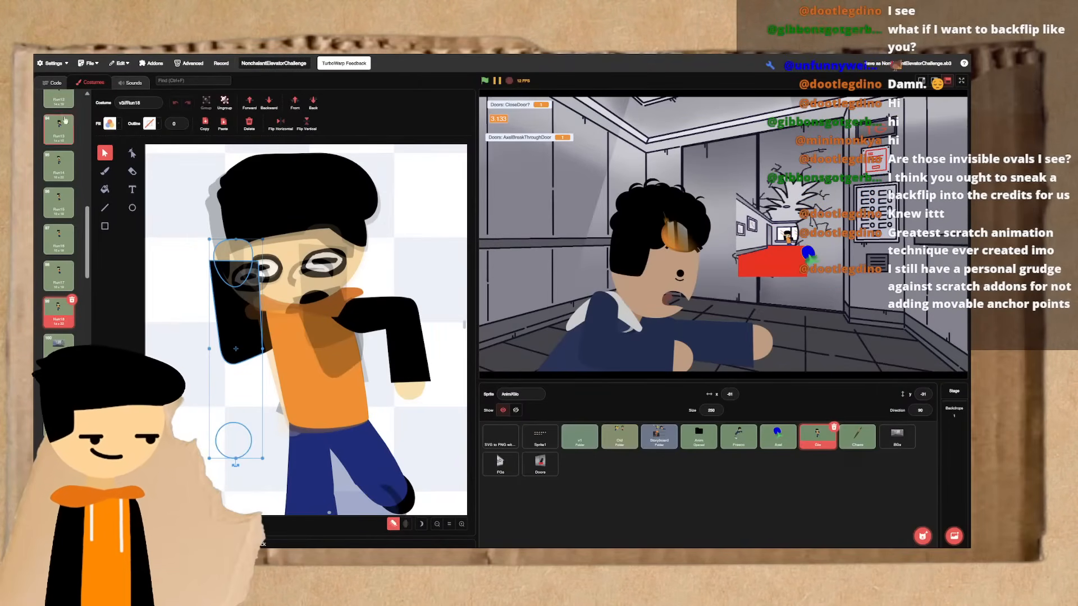
{"action": "left_click", "coordinate": [56, 82]}
{"action": "left_click", "coordinate": [72, 82]}
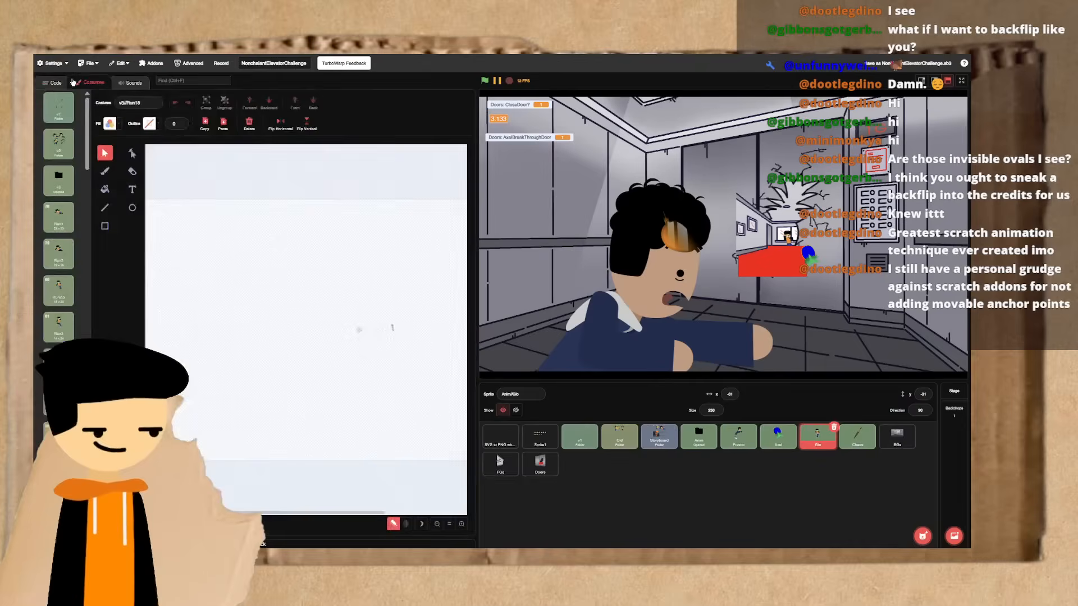
{"action": "left_click", "coordinate": [224, 285]}
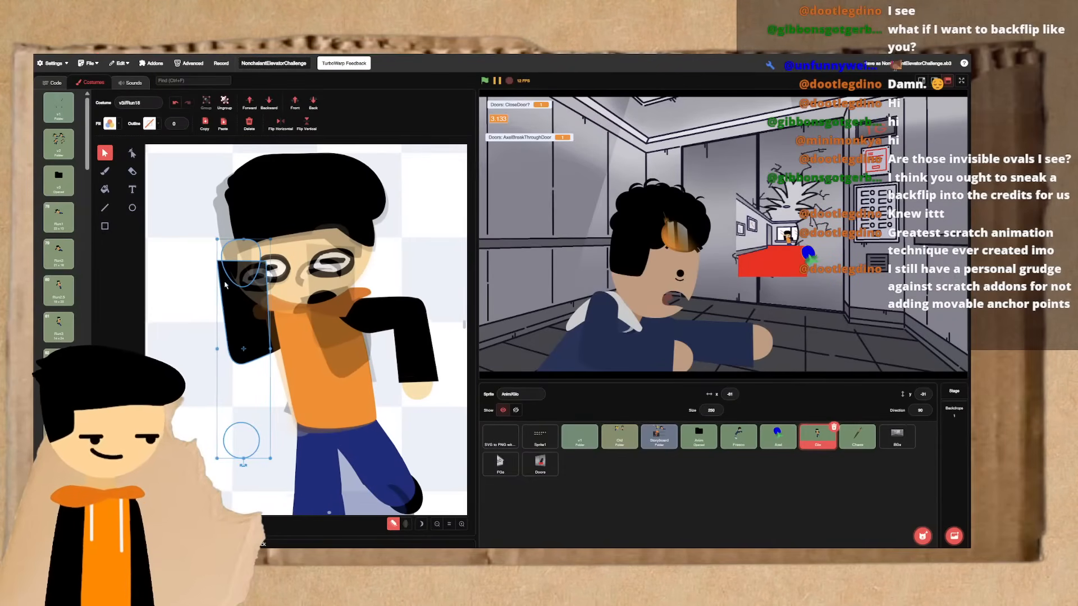
{"action": "left_click_drag", "start_coordinate": [238, 327], "coordinate": [217, 332]}
- Compare Run18 with Run17, and rotate and move the raised arm's upper arm so it meets the forearm at the elbow
{"action": "left_click", "coordinate": [265, 340]}
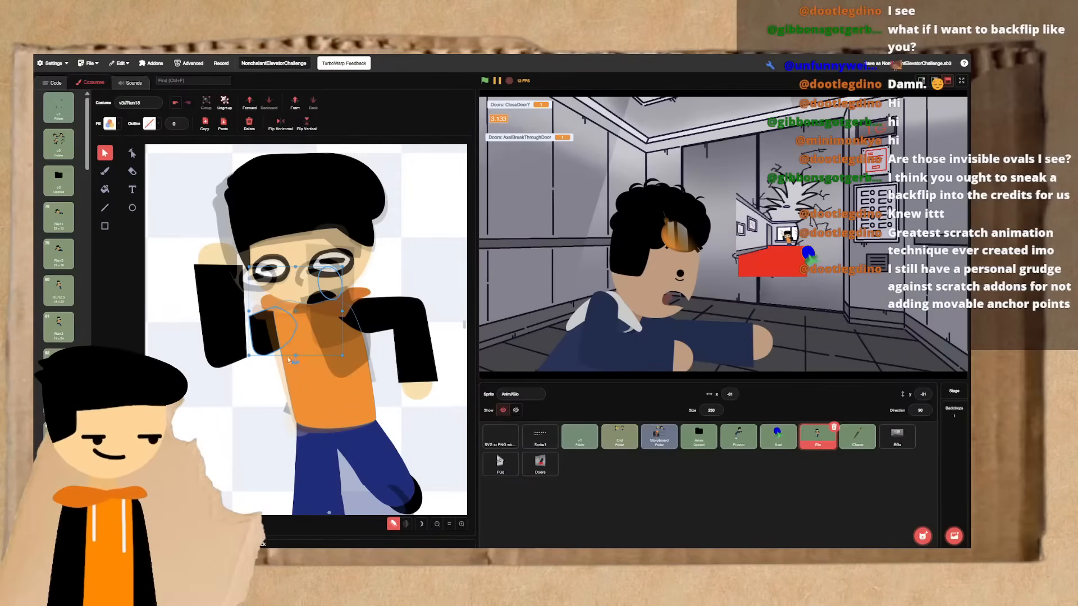
{"action": "left_click", "coordinate": [374, 337]}
{"action": "key", "text": "Up"}
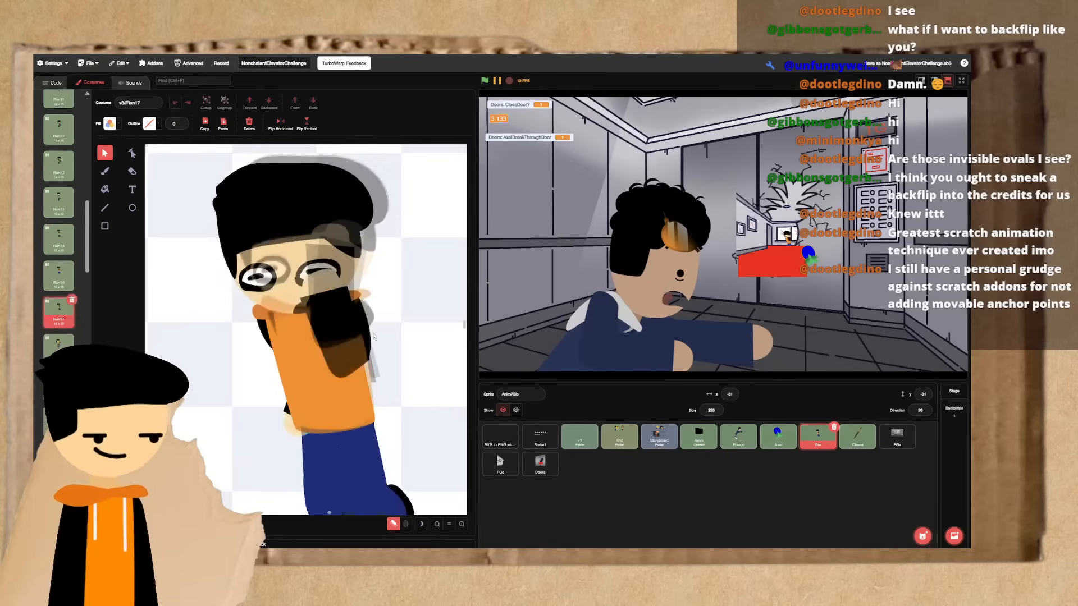
{"action": "key", "text": "Up"}
{"action": "key", "text": "Down"}
{"action": "key", "text": "Down"}
{"action": "key", "text": "Up"}
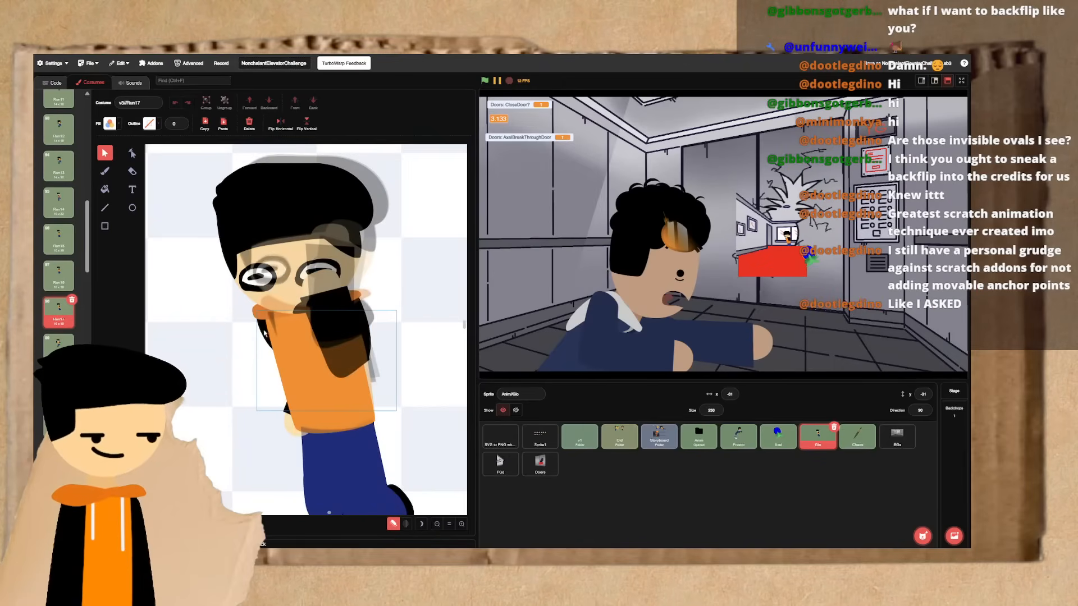
{"action": "key", "text": "Down"}
{"action": "left_click", "coordinate": [262, 332]}
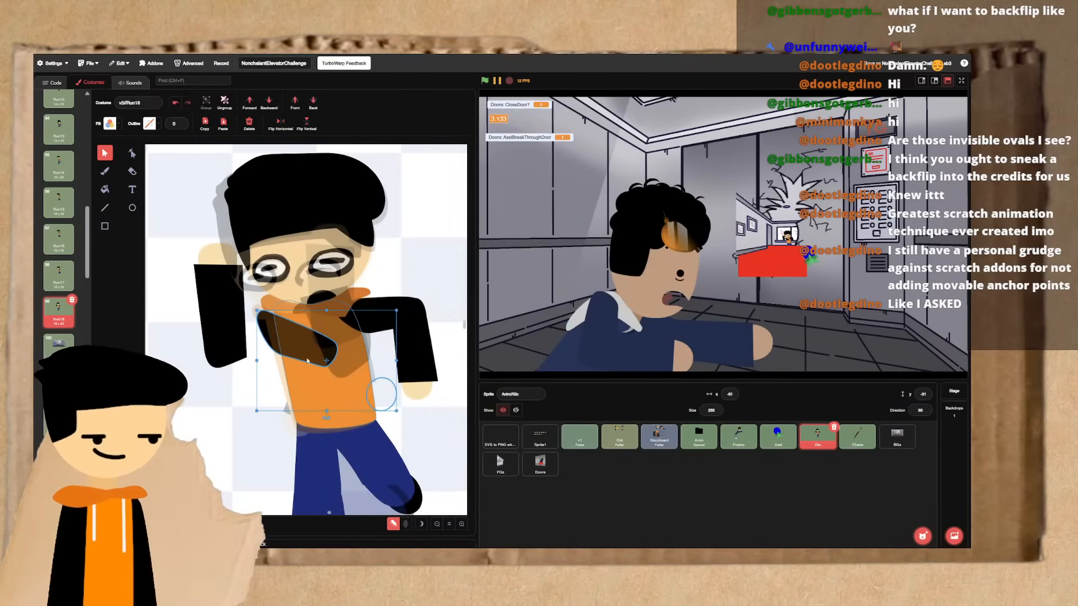
{"action": "left_click_drag", "start_coordinate": [326, 417], "coordinate": [368, 400]}
{"action": "left_click_drag", "start_coordinate": [291, 377], "coordinate": [249, 342]}
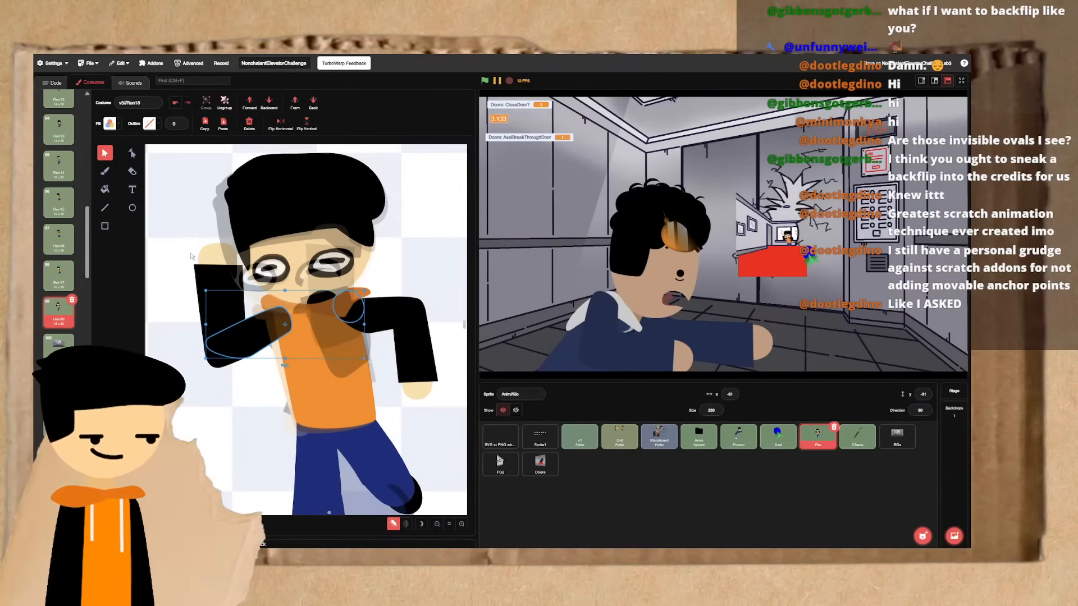
- Shift the whole raised arm slightly inward and up so the hand sits beside the face
{"action": "left_click", "coordinate": [209, 271], "text": "shift"}
{"action": "left_click_drag", "start_coordinate": [209, 271], "coordinate": [229, 264]}
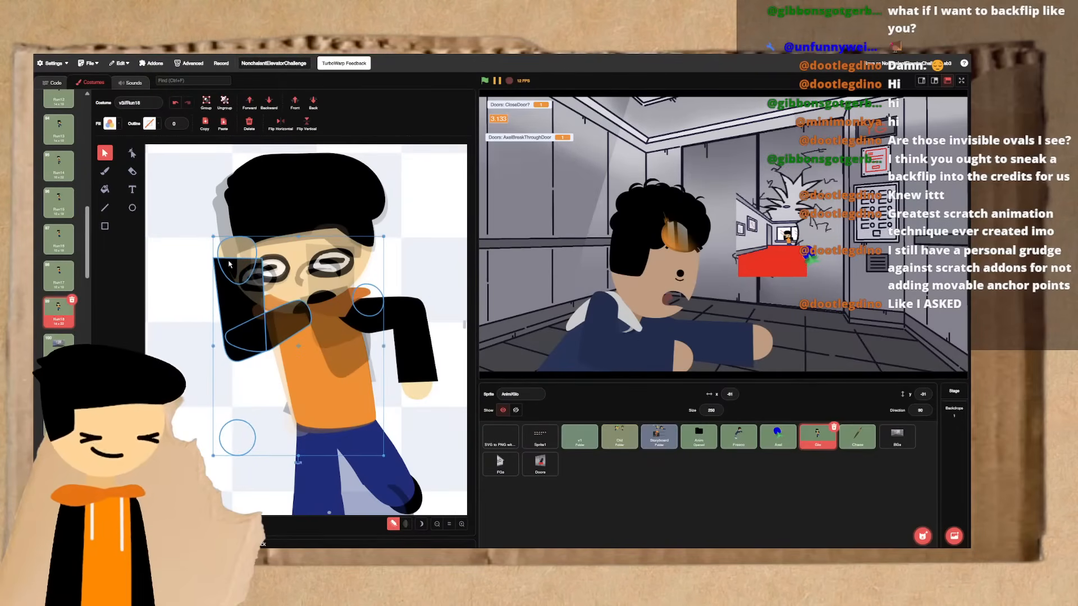
{"action": "key", "text": "Escape"}
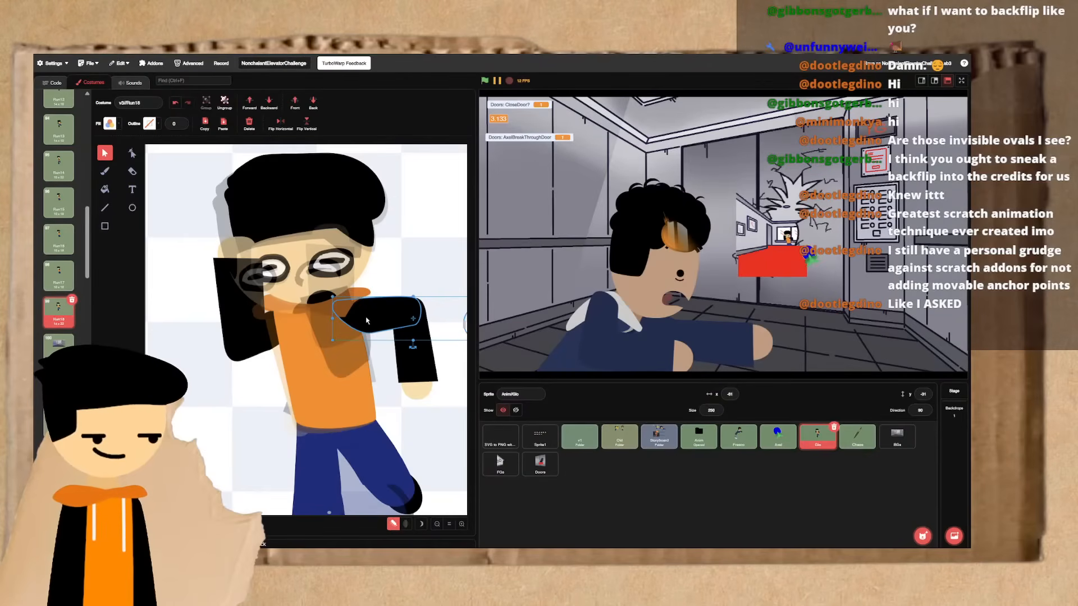
- Reshape the shoulder end of the extended arm's upper arm by moving its curve points
{"action": "left_click", "coordinate": [401, 348]}
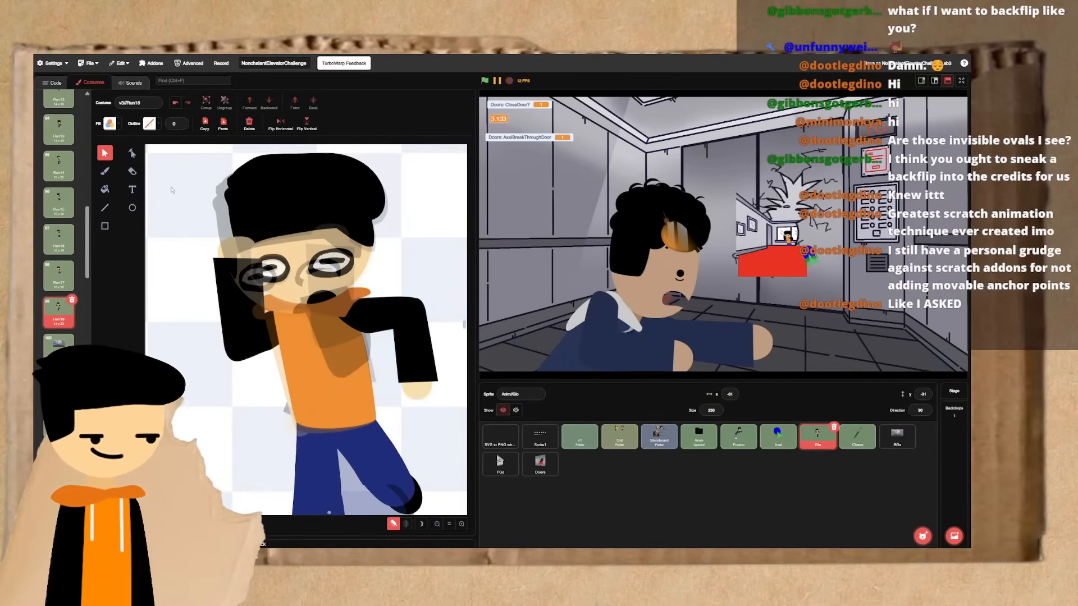
{"action": "left_click", "coordinate": [133, 154]}
{"action": "left_click", "coordinate": [373, 330]}
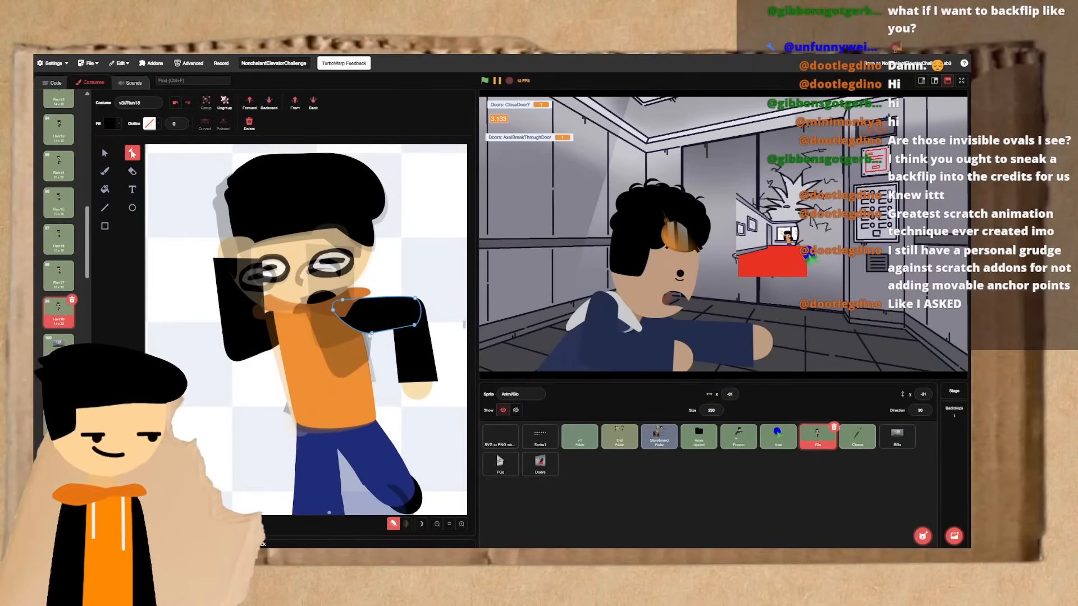
{"action": "left_click_drag", "start_coordinate": [354, 332], "coordinate": [337, 304]}
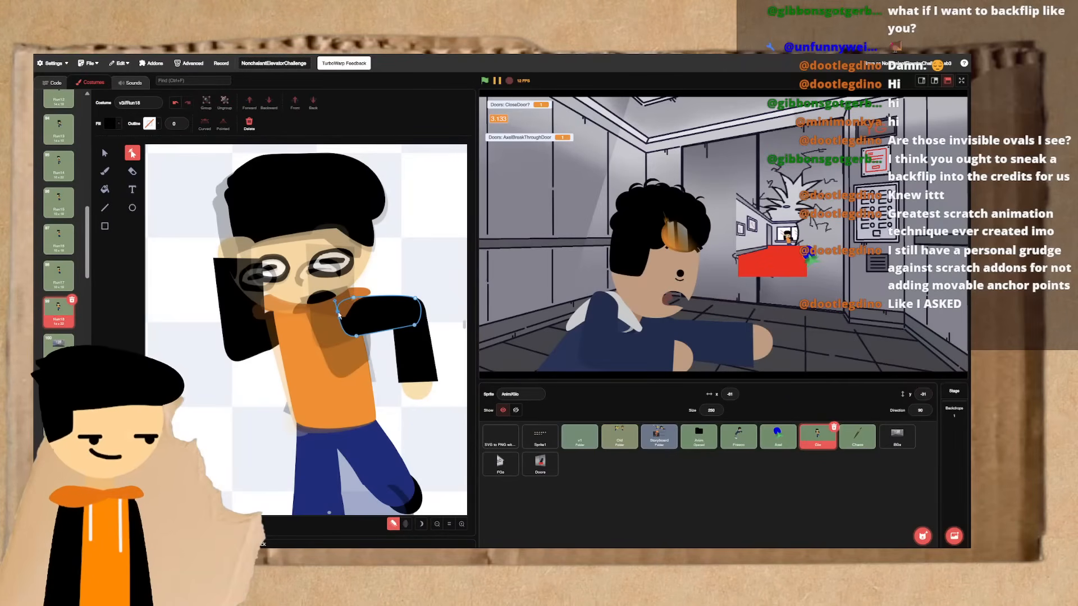
- Nudge the extended arm's forearm to align it at the elbow, and nudge the entire arm slightly upward
{"action": "left_click", "coordinate": [105, 153]}
{"action": "left_click", "coordinate": [413, 314]}
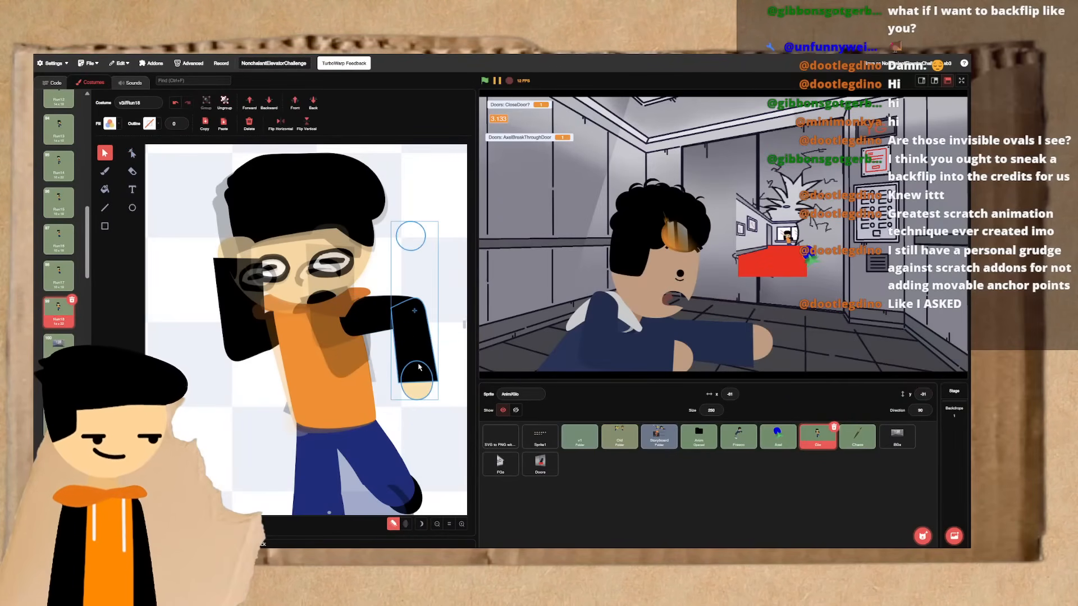
{"action": "key", "text": "Right"}
{"action": "key", "text": "Right"}
{"action": "key", "text": "Right"}
{"action": "key", "text": "Right"}
{"action": "left_click_drag", "start_coordinate": [406, 290], "coordinate": [417, 327]}
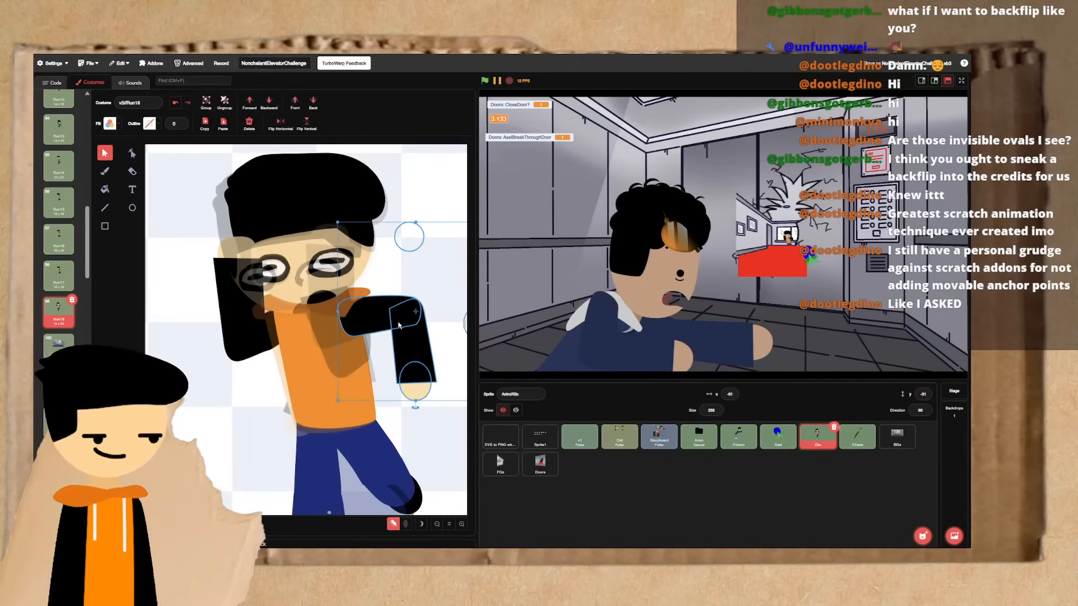
{"action": "key", "text": "Up"}
{"action": "key", "text": "Up"}
{"action": "key", "text": "Up"}
{"action": "key", "text": "Up"}
{"action": "key", "text": "Up"}
{"action": "key", "text": "Left"}
{"action": "key", "text": "Left"}
{"action": "key", "text": "Left"}
{"action": "key", "text": "Up"}
{"action": "key", "text": "Up"}
{"action": "key", "text": "Left"}
{"action": "key", "text": "Left"}
{"action": "key", "text": "Left"}
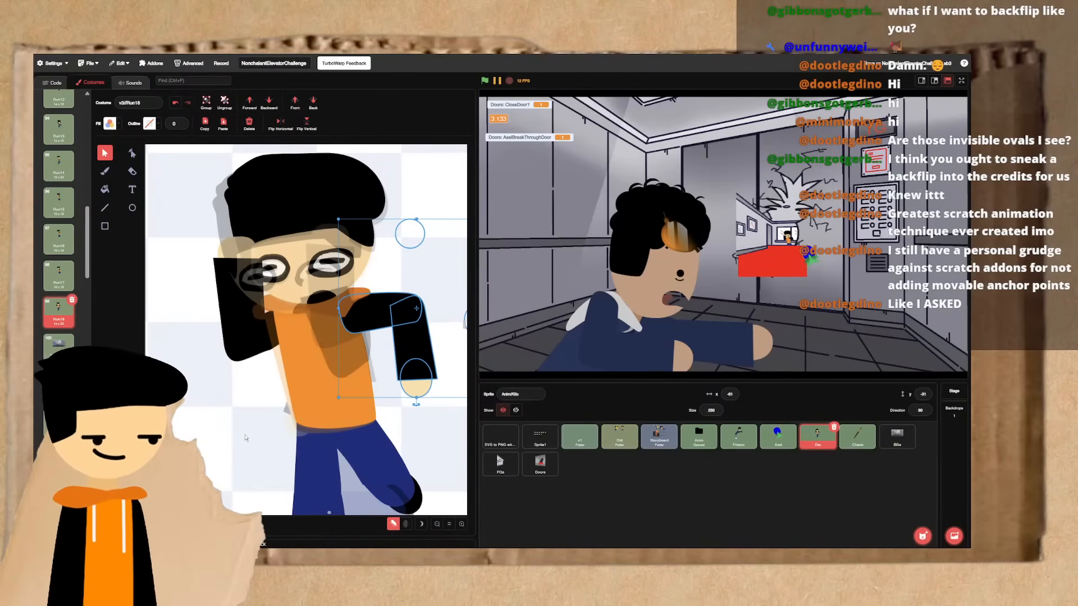
- Flip repeatedly between Run17 and Run18 to examine how both arms move
{"action": "left_click", "coordinate": [241, 428]}
{"action": "key", "text": "alt+Up"}
{"action": "key", "text": "alt+Down"}
{"action": "key", "text": "alt+Up"}
{"action": "key", "text": "alt+Down"}
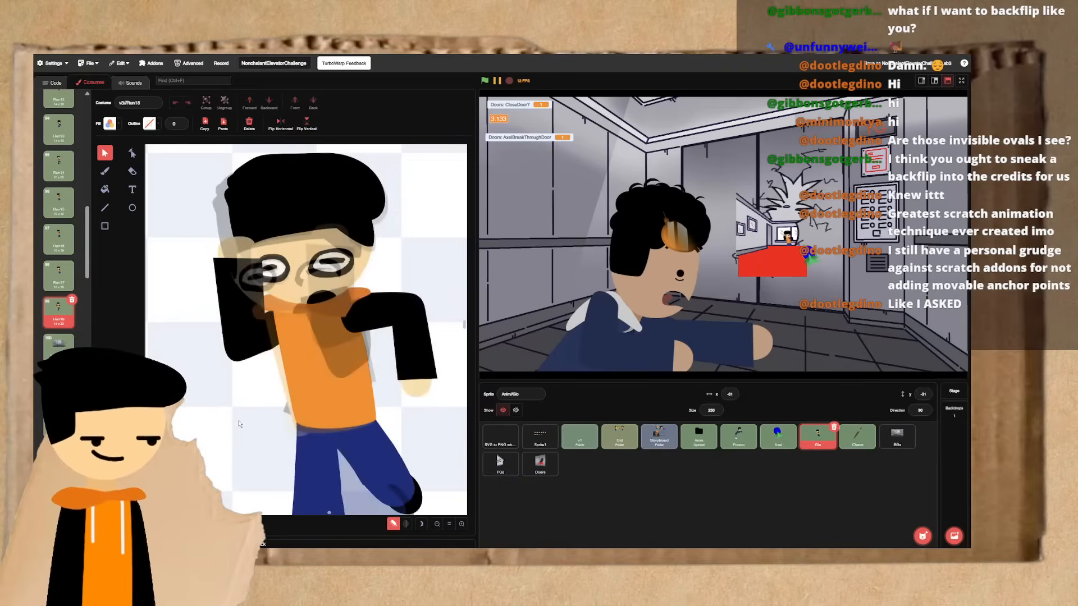
{"action": "key", "text": "alt+Up"}
{"action": "key", "text": "alt+Down"}
{"action": "key", "text": "alt+Up"}
{"action": "key", "text": "alt+Down"}
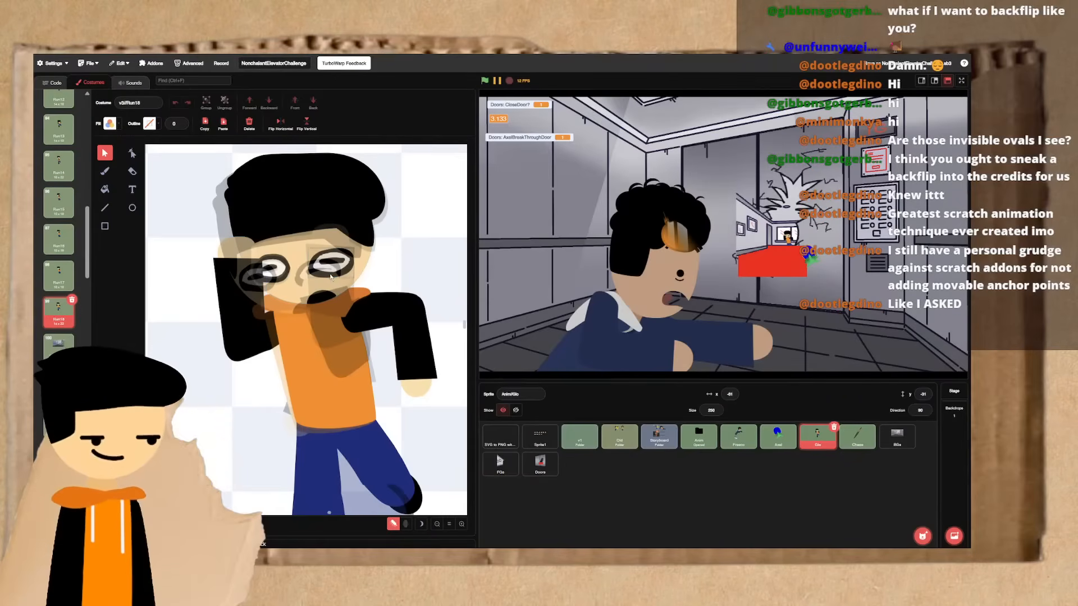
- Tilt Run18's head, hair and facial features slightly clockwise relative to the body
{"action": "left_click", "coordinate": [304, 296]}
{"action": "left_click", "coordinate": [302, 296], "text": "shift"}
{"action": "left_click", "coordinate": [275, 270], "text": "shift"}
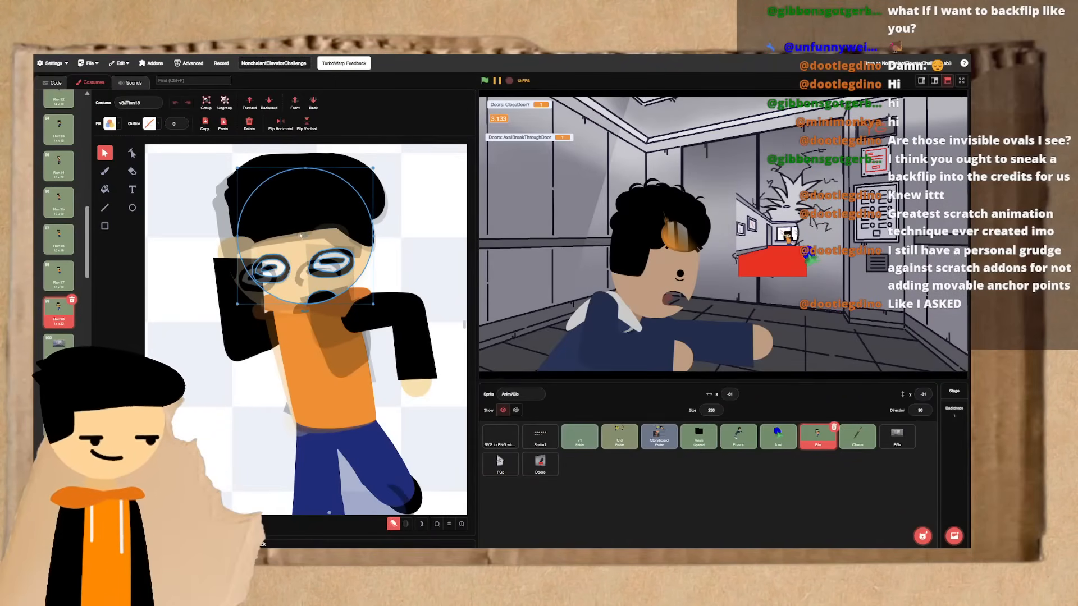
{"action": "left_click", "coordinate": [292, 224], "text": "shift"}
{"action": "key", "text": "alt+Up"}
{"action": "key", "text": "alt+Down"}
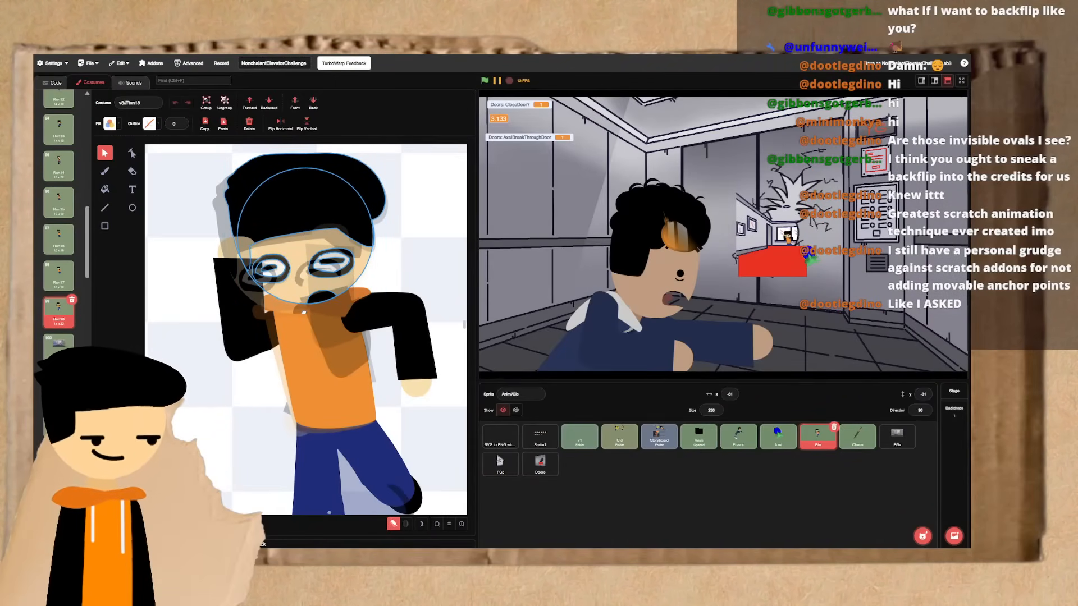
{"action": "left_click_drag", "start_coordinate": [304, 312], "coordinate": [310, 292]}
- Flip through Run18 and the frames before it to examine the adjusted head's motion
{"action": "key", "text": "alt+Up"}
{"action": "key", "text": "alt+Down"}
{"action": "key", "text": "alt+Up"}
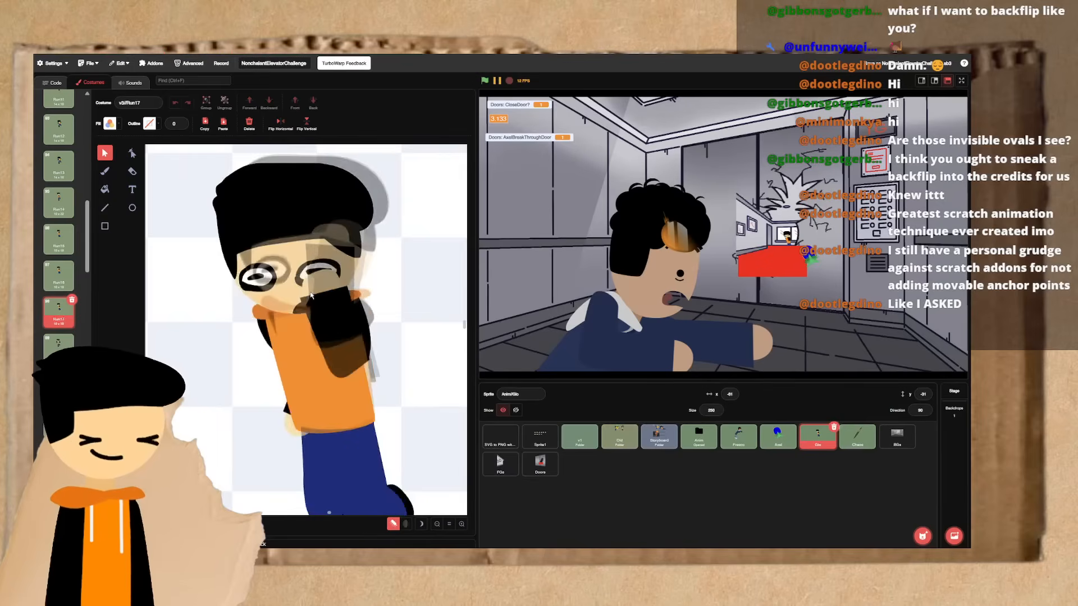
{"action": "key", "text": "alt+Down"}
{"action": "key", "text": "alt+Up"}
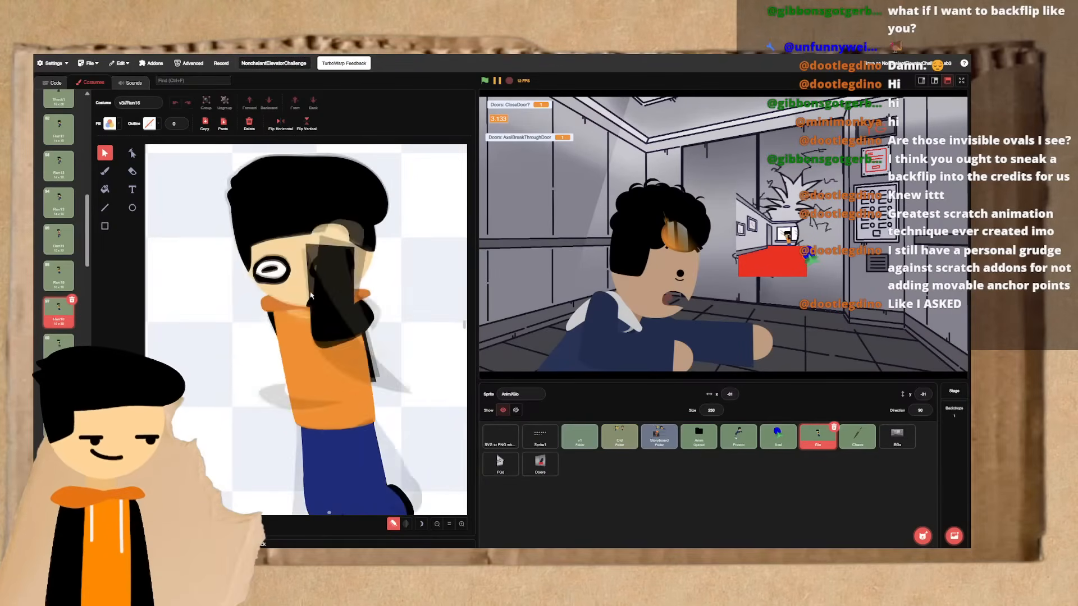
{"action": "key", "text": "alt+Up"}
{"action": "key", "text": "alt+Up"}
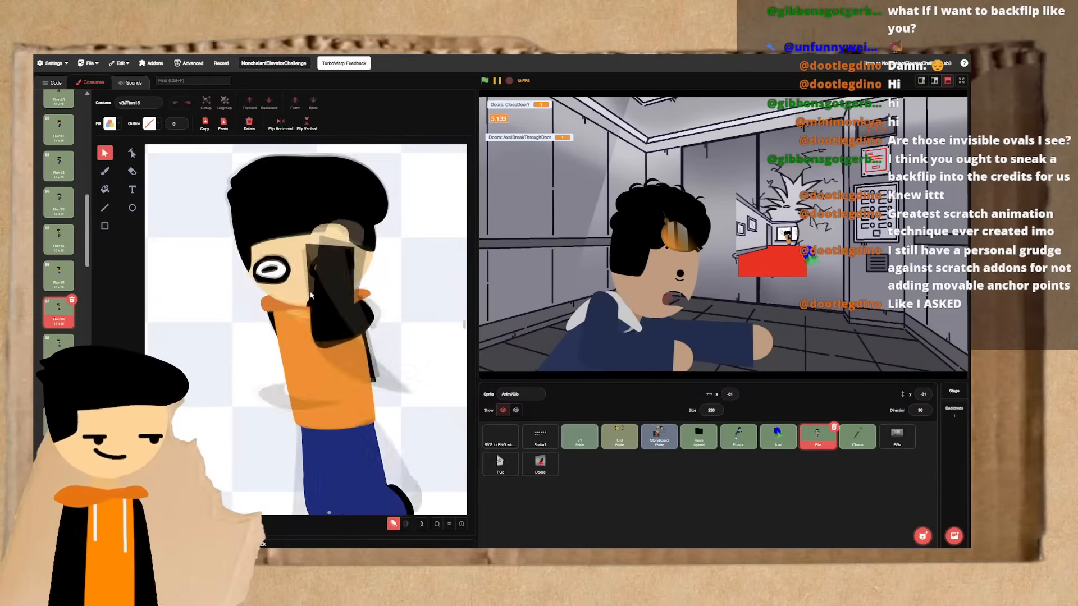
{"action": "key", "text": "alt+Down"}
{"action": "key", "text": "alt+Down"}
{"action": "key", "text": "alt+Up"}
{"action": "key", "text": "alt+Down"}
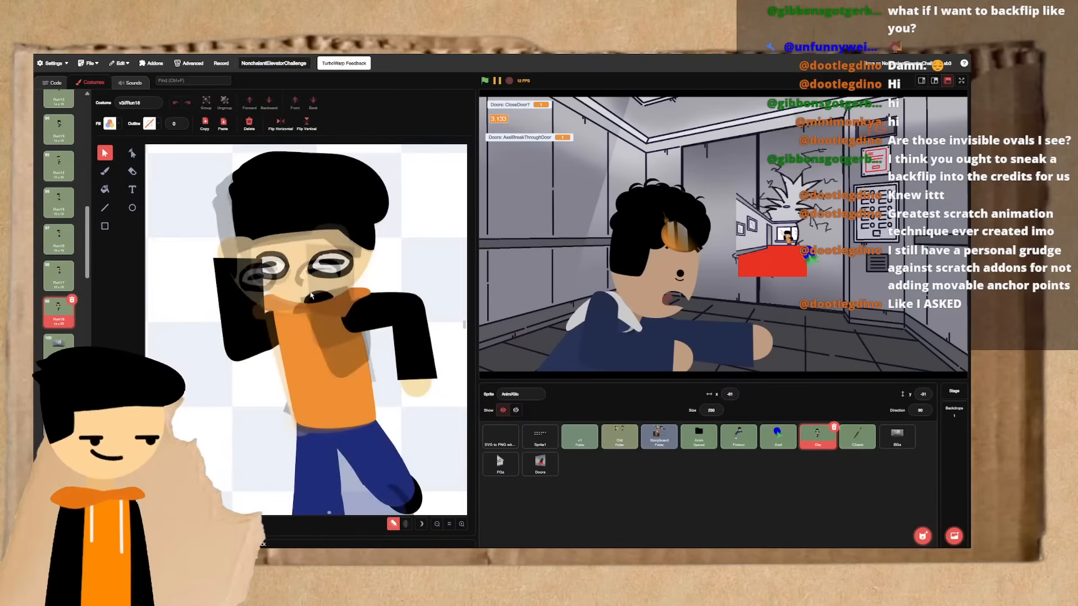
{"action": "key", "text": "alt+Up"}
{"action": "key", "text": "alt+Up"}
{"action": "key", "text": "alt+Up"}
{"action": "key", "text": "alt+Down"}
{"action": "key", "text": "alt+Down"}
{"action": "key", "text": "alt+Down"}
{"action": "key", "text": "alt+Up"}
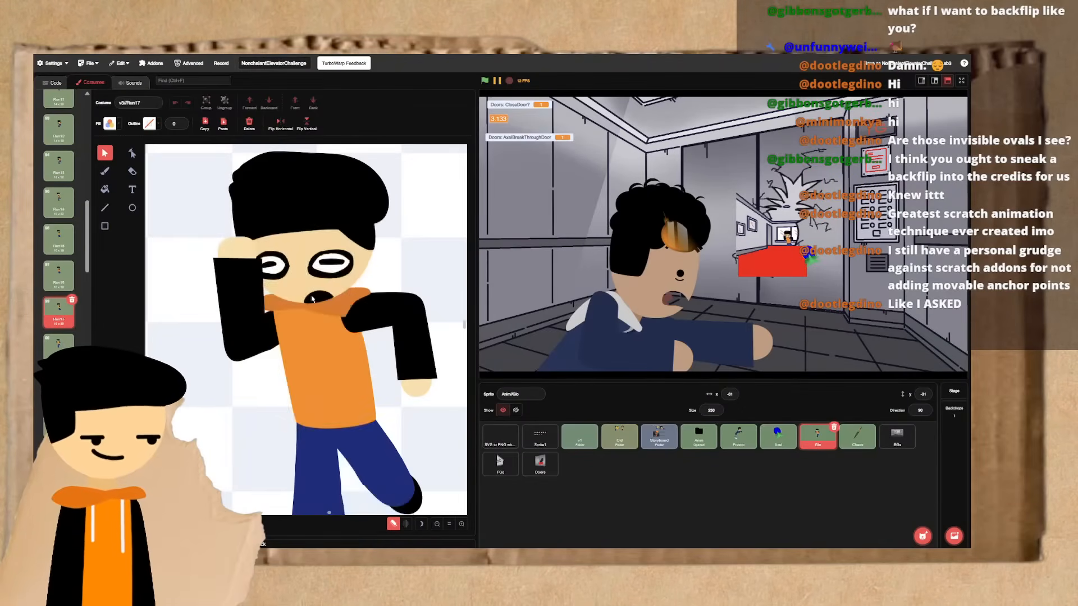
{"action": "key", "text": "alt+Up"}
{"action": "key", "text": "alt+Up"}
{"action": "key", "text": "alt+Down"}
{"action": "key", "text": "alt+Down"}
{"action": "key", "text": "alt+Down"}
- Scrub back and forth through the last running frames up to Run18 to check the full arm swing
{"action": "left_click", "coordinate": [313, 326]}
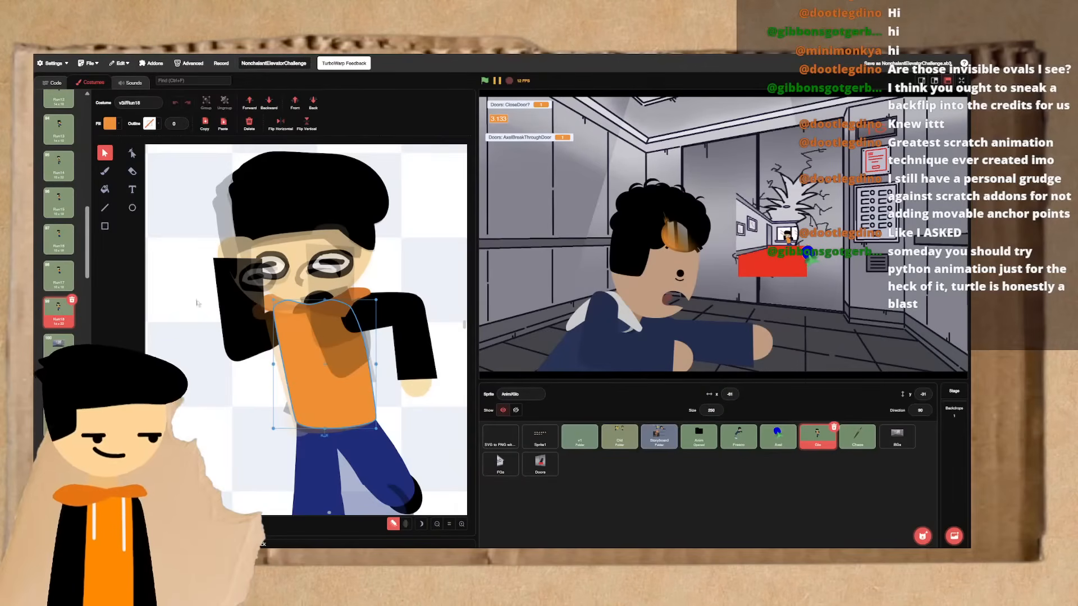
{"action": "left_click", "coordinate": [229, 446]}
{"action": "scroll", "coordinate": [230, 447], "scroll_direction": "up", "scroll_amount": 2}
{"action": "key", "text": "alt+Up"}
{"action": "key", "text": "alt+Up"}
{"action": "key", "text": "alt+Up"}
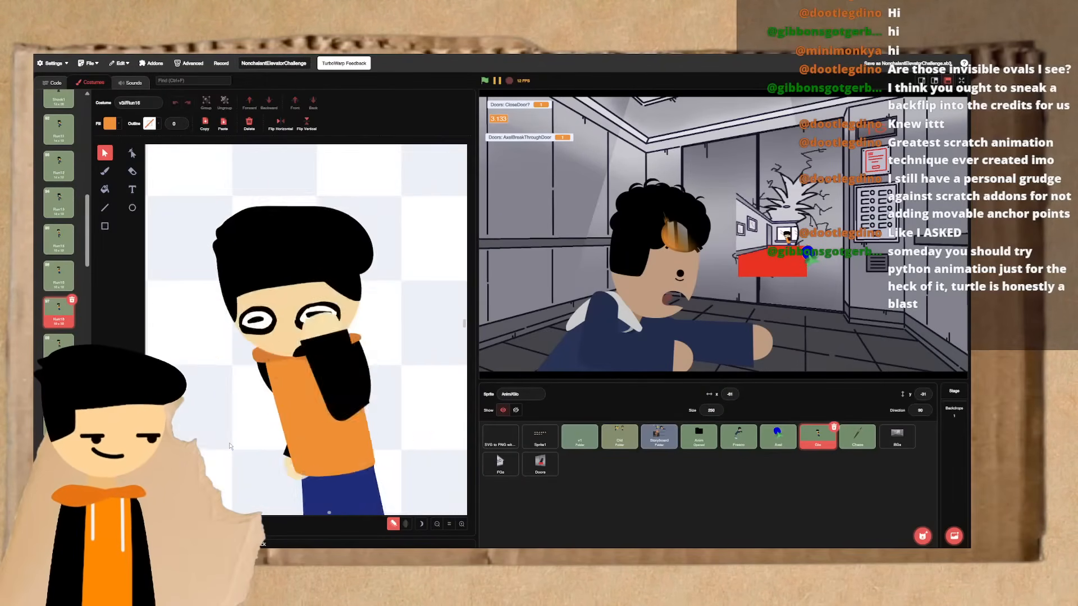
{"action": "key", "text": "alt+Down"}
{"action": "key", "text": "alt+Down"}
{"action": "key", "text": "alt+Up"}
{"action": "key", "text": "alt+Up"}
{"action": "key", "text": "alt+Down"}
{"action": "key", "text": "alt+Down"}
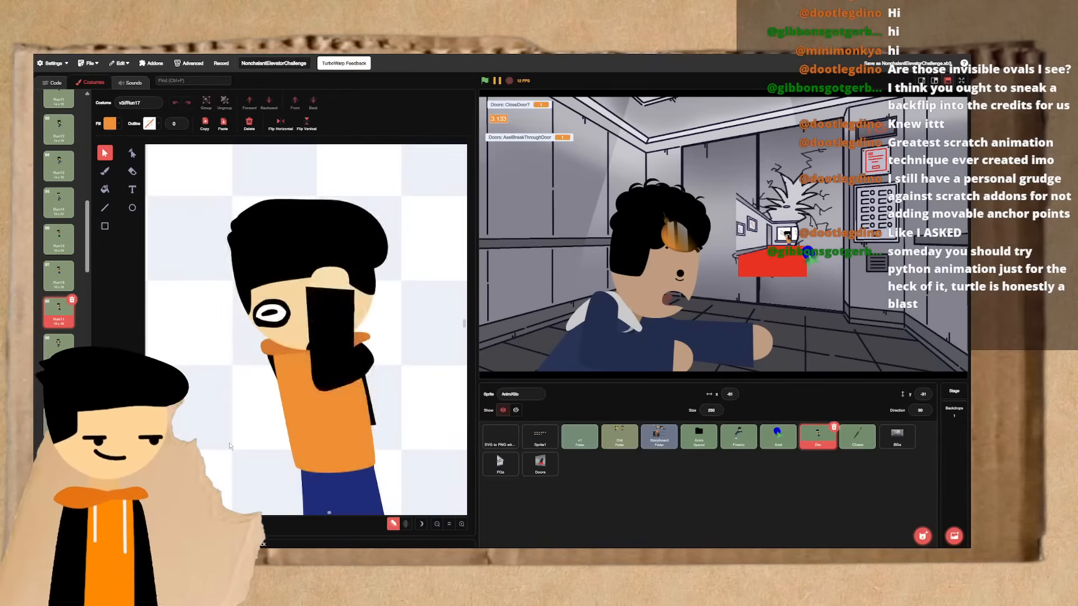
{"action": "key", "text": "alt+Up"}
{"action": "key", "text": "alt+Up"}
{"action": "key", "text": "alt+Up"}
{"action": "key", "text": "alt+Up"}
{"action": "key", "text": "alt+Down"}
{"action": "key", "text": "alt+Down"}
{"action": "key", "text": "alt+Down"}
{"action": "key", "text": "alt+Down"}
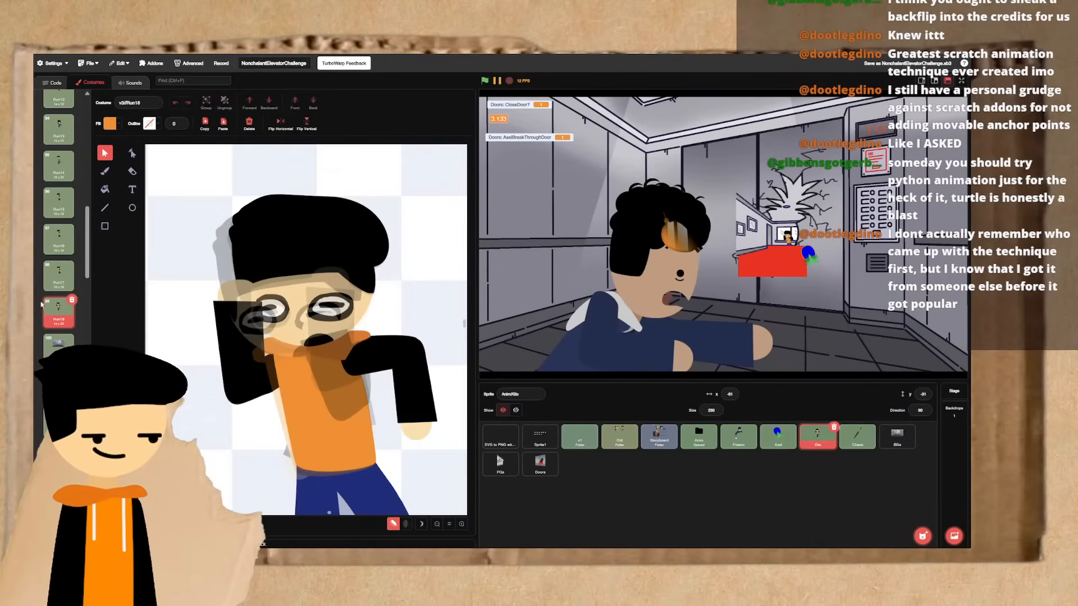
- Set the second repeat-until loop's costume number to 99 in the AxelBreakThroughDoor script
{"action": "left_click", "coordinate": [55, 83]}
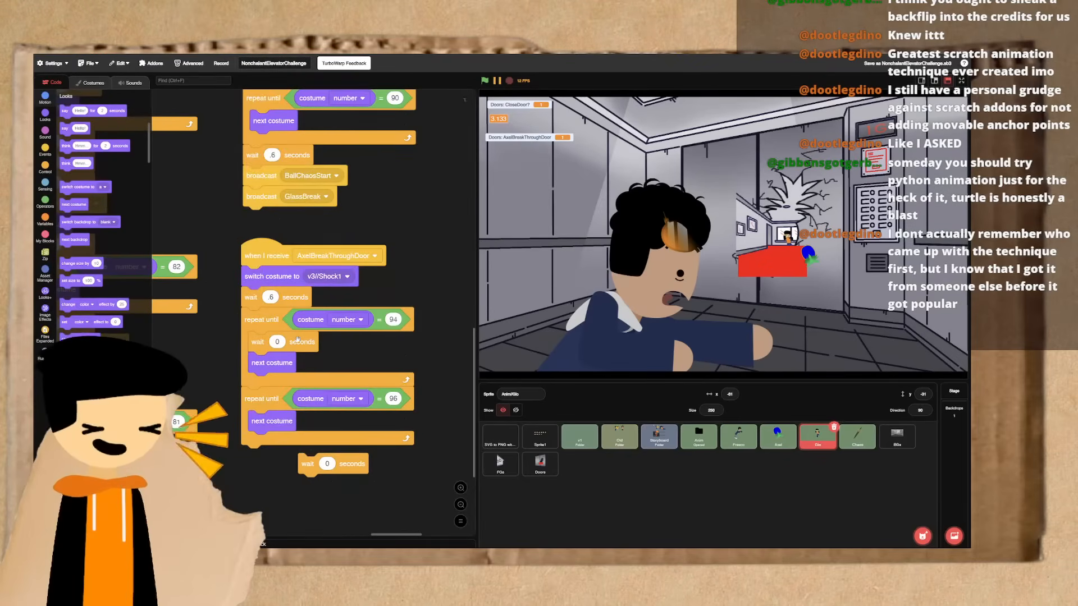
{"action": "left_click", "coordinate": [393, 399]}
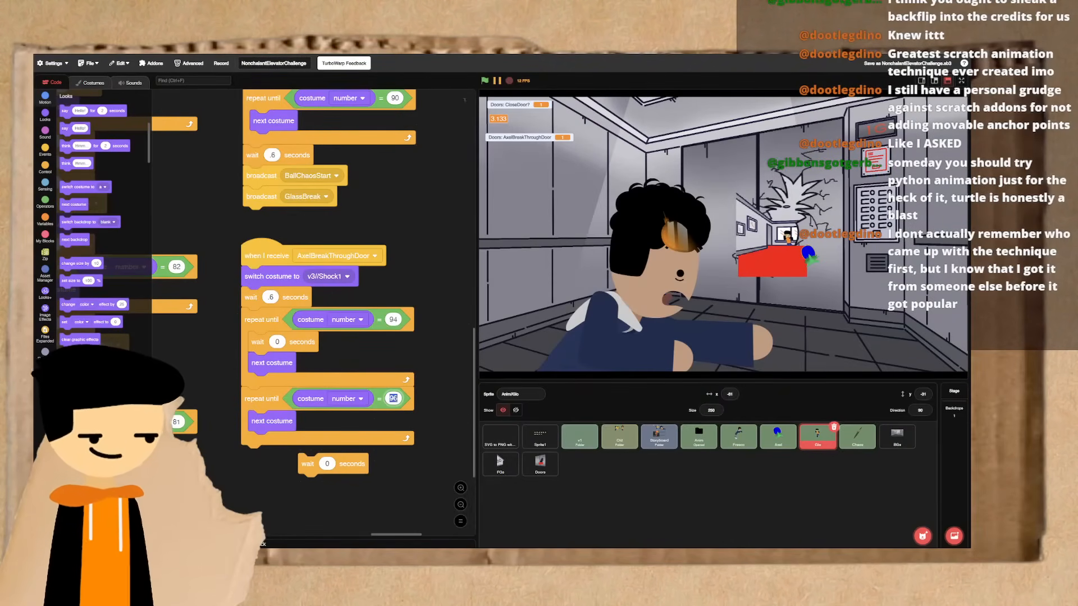
{"action": "type", "text": "99"}
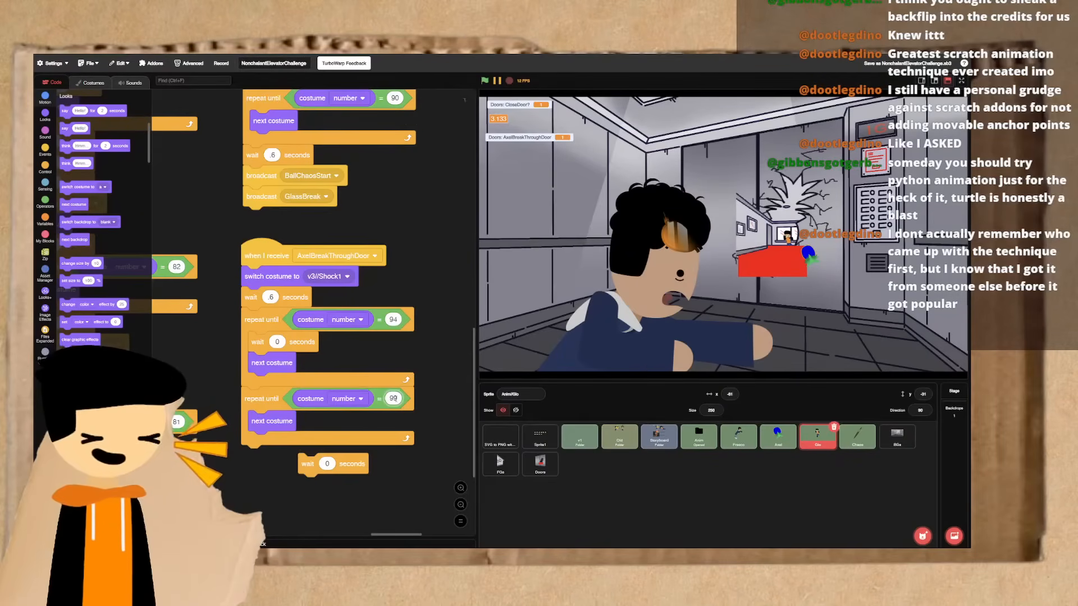
- Run the AxelBreakThroughDoor script several times to preview the extended running animation on the stage
{"action": "left_click", "coordinate": [260, 325]}
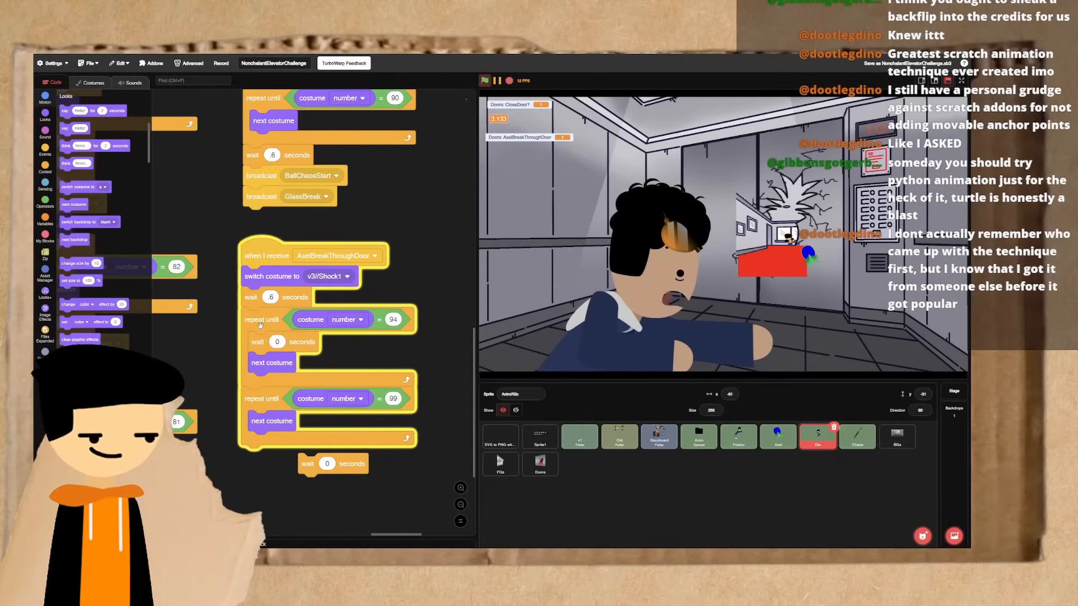
{"action": "left_click", "coordinate": [260, 324]}
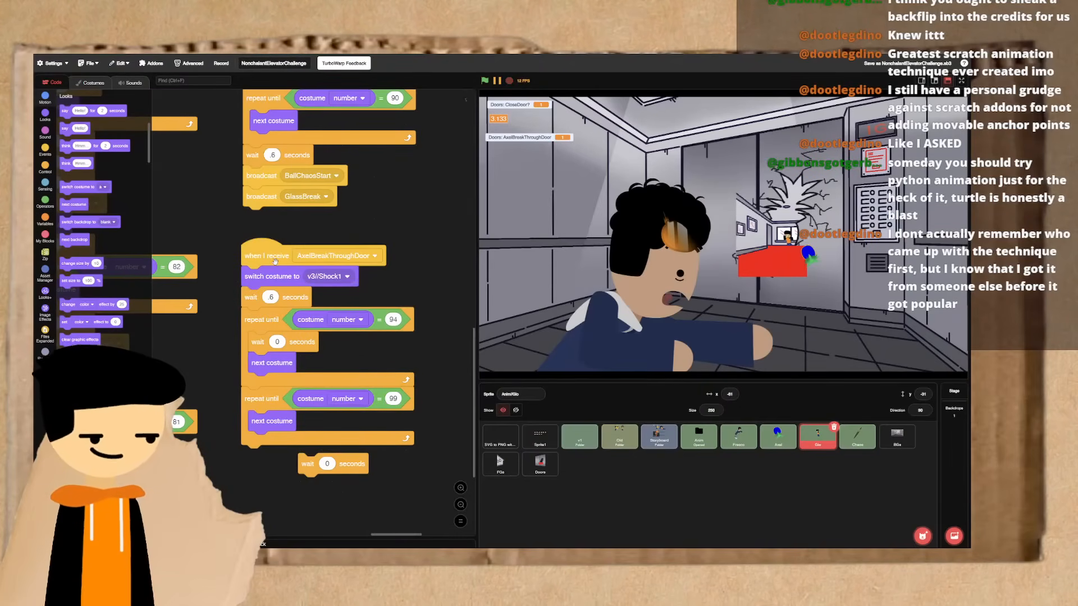
{"action": "left_click", "coordinate": [260, 324]}
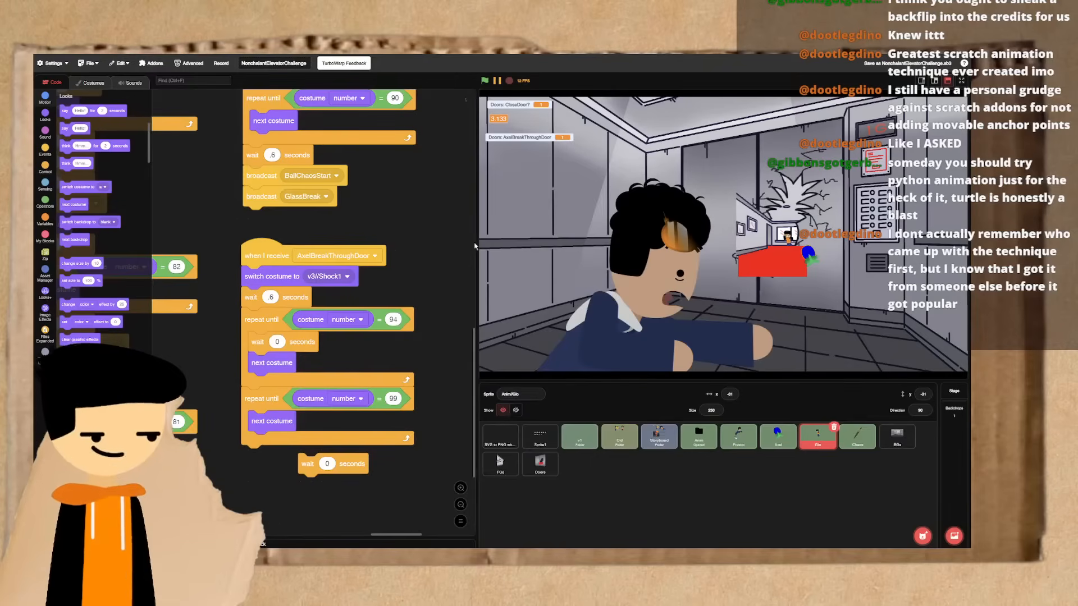
- Replay the AxelBreakThroughDoor script a few more times to check the running animation's timing on the stage
{"action": "left_click", "coordinate": [266, 257]}
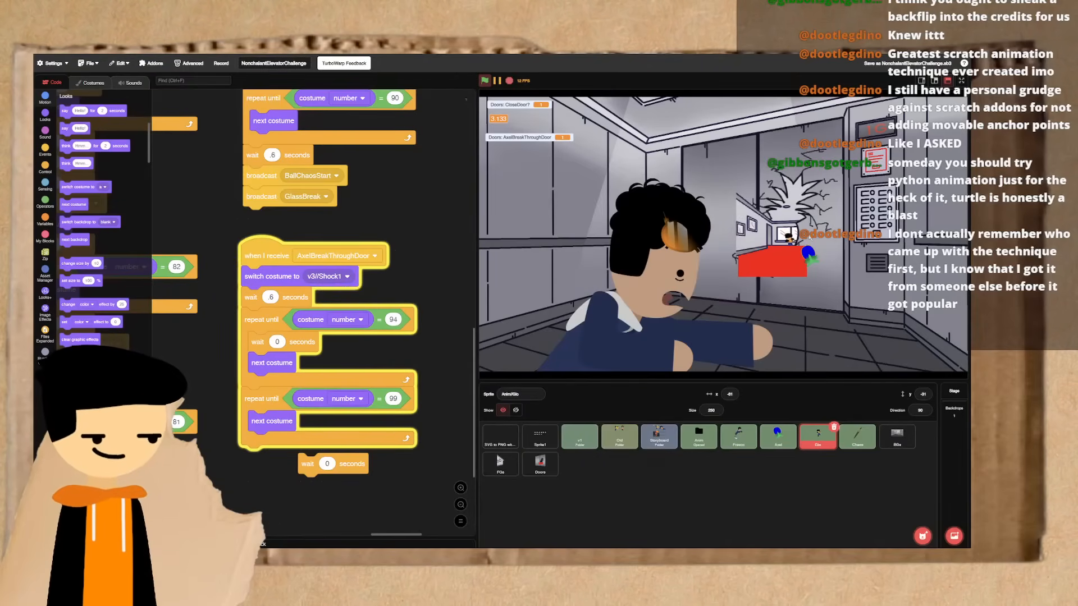
{"action": "left_click", "coordinate": [257, 263]}
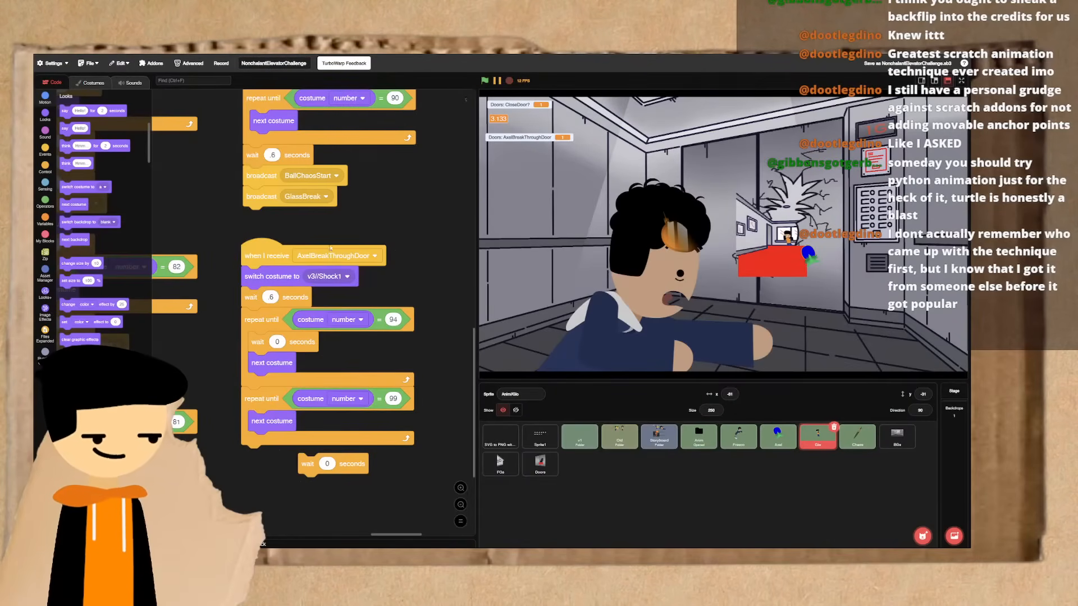
{"action": "left_click", "coordinate": [280, 257]}
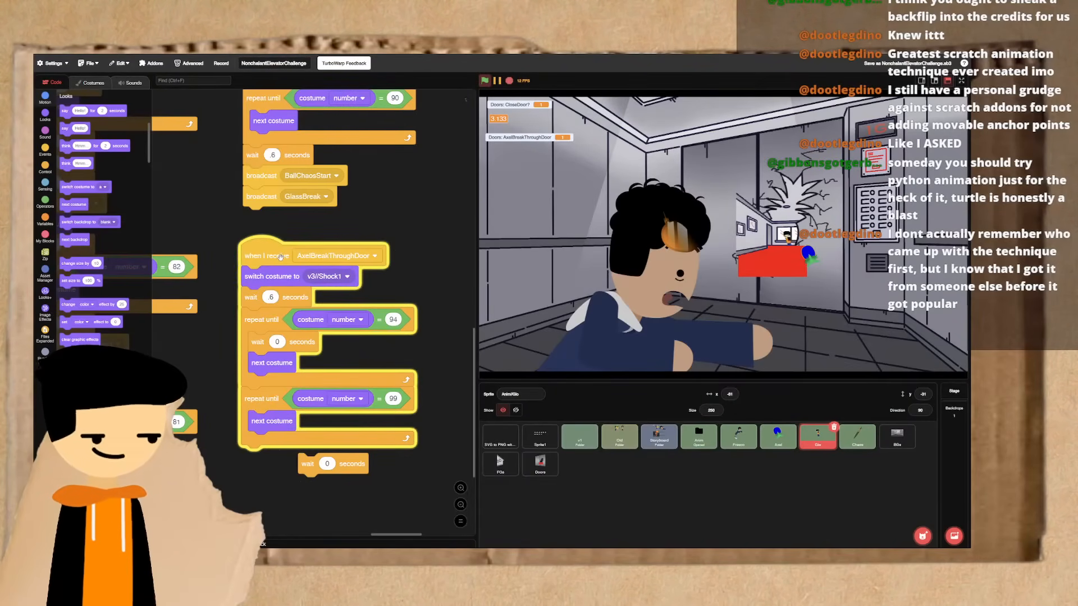
{"action": "left_click", "coordinate": [280, 256]}
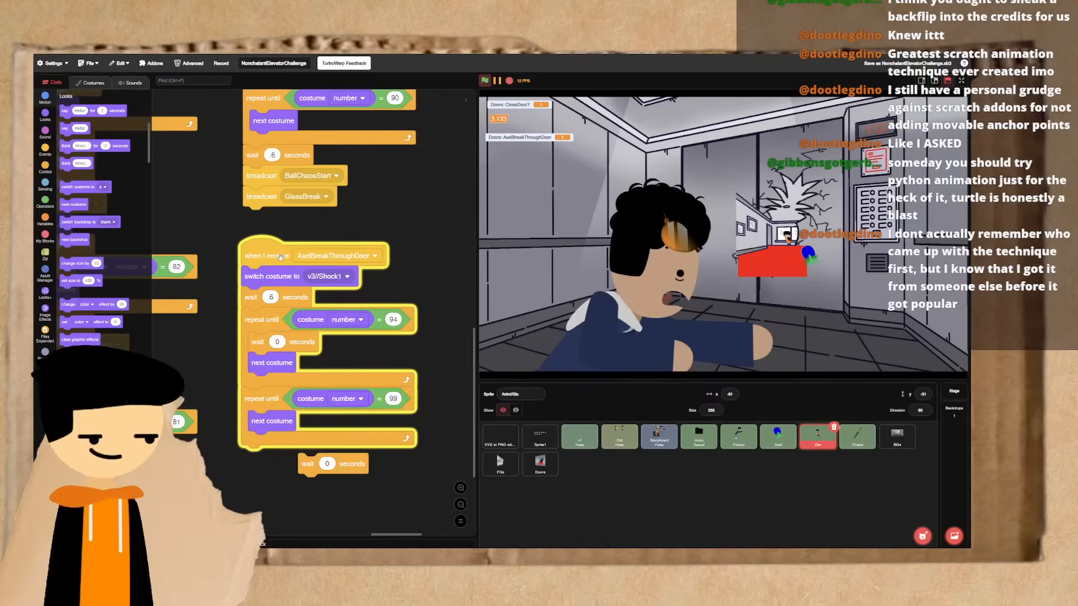
{"action": "left_click", "coordinate": [280, 257]}
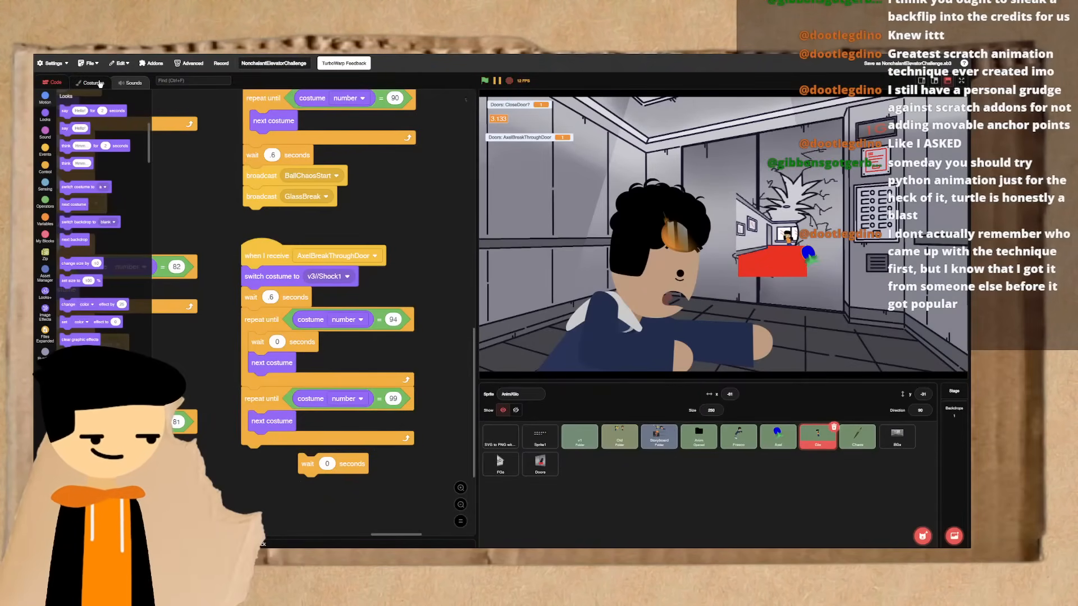
- In the Run18 costume, nudge the outstretched bent arm slightly up and inward after comparing it with Run17
{"action": "left_click", "coordinate": [100, 83]}
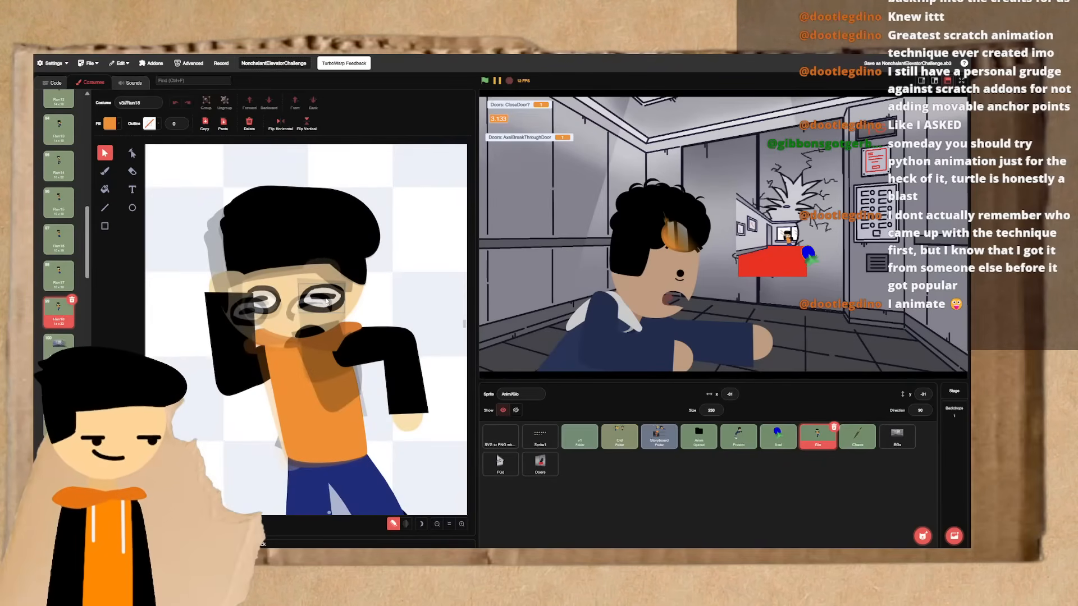
{"action": "right_click", "coordinate": [52, 319]}
{"action": "key", "text": "ctrl+Left"}
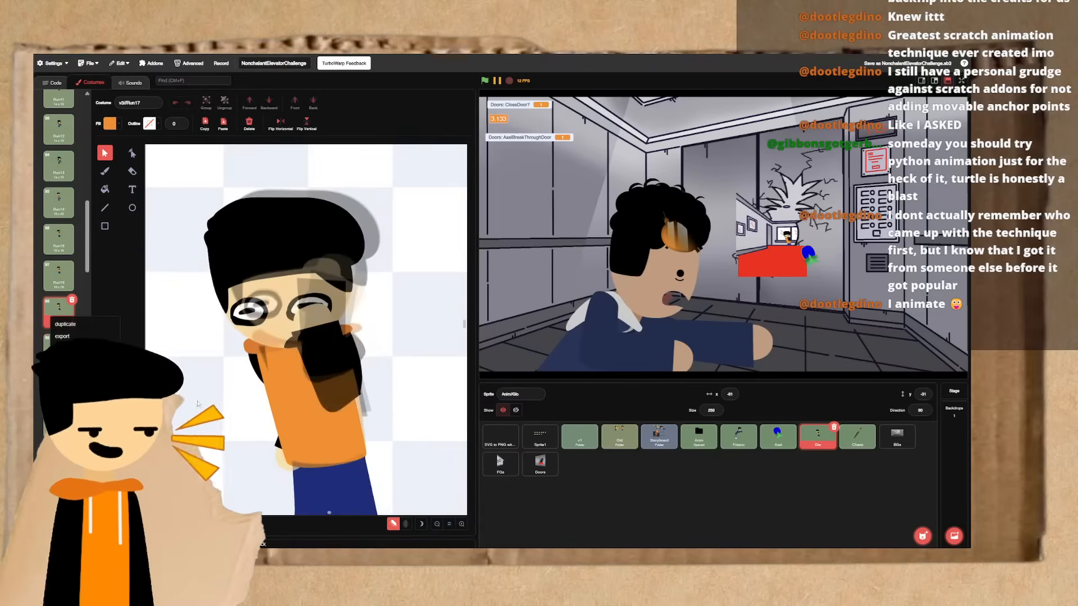
{"action": "key", "text": "ctrl+Right"}
{"action": "key", "text": "ctrl+Left"}
{"action": "key", "text": "ctrl+Right"}
{"action": "left_click", "coordinate": [399, 373]}
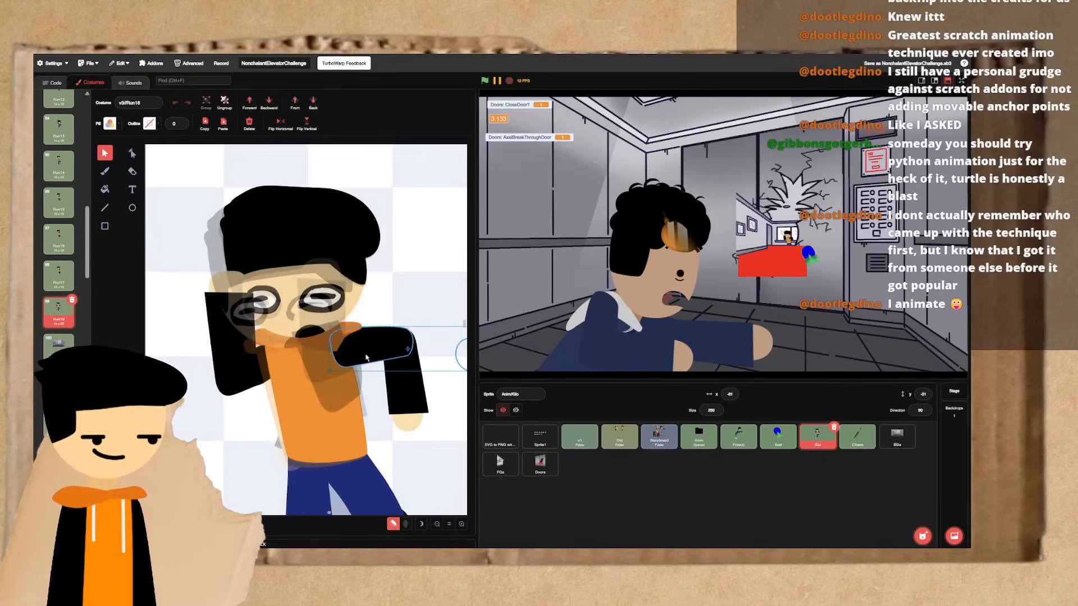
{"action": "left_click_drag", "start_coordinate": [412, 388], "coordinate": [411, 385]}
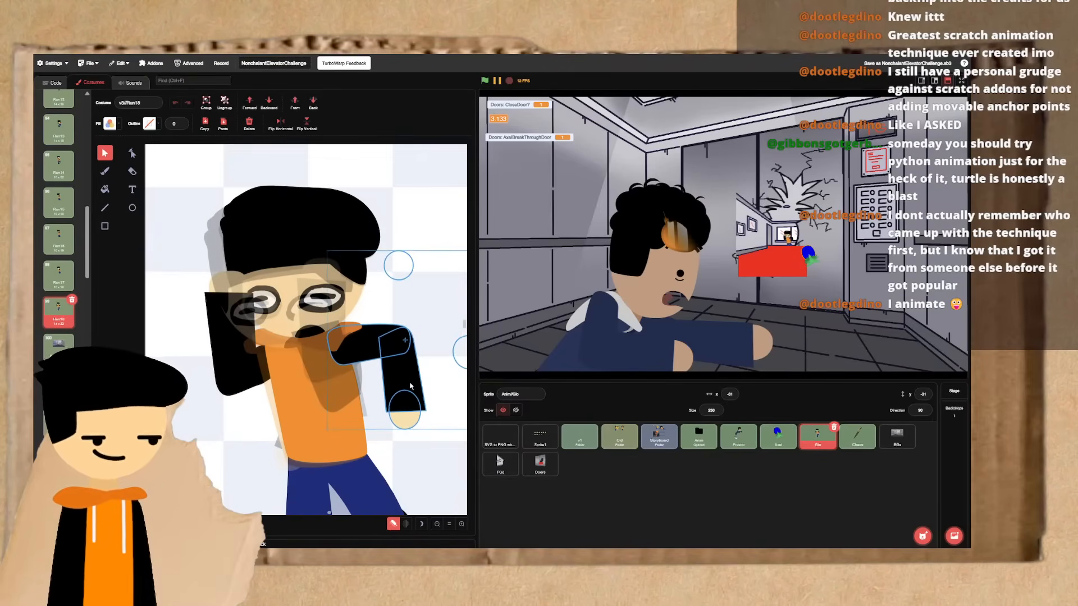
{"action": "left_click", "coordinate": [338, 387]}
- Flip between Run18 and the frames just before it to examine the adjusted arm's motion
{"action": "key", "text": "ctrl+Left"}
{"action": "key", "text": "ctrl+Right"}
{"action": "key", "text": "ctrl+Left"}
{"action": "key", "text": "ctrl+Right"}
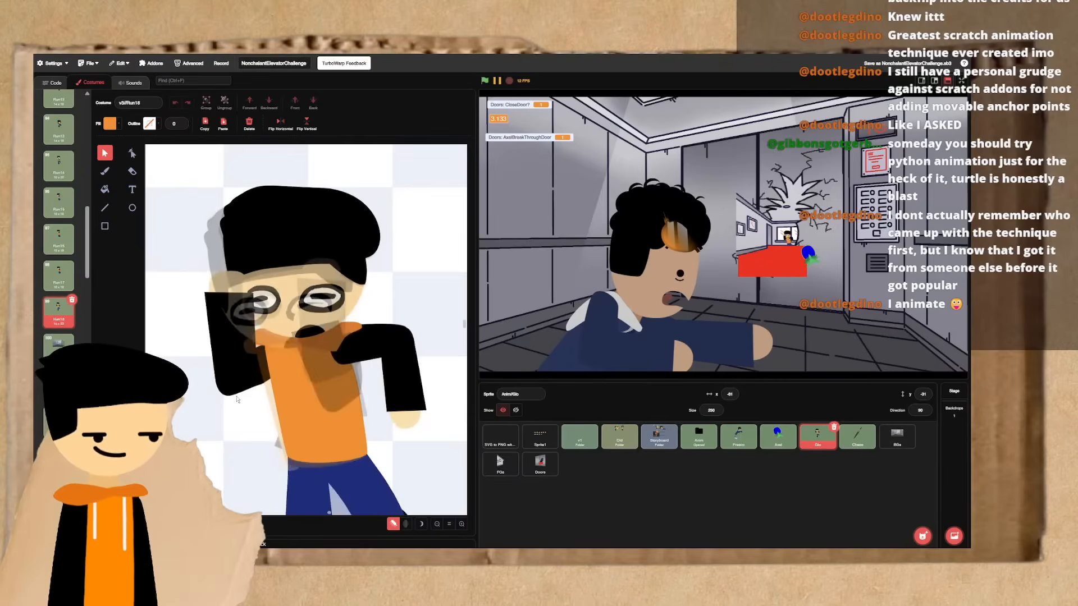
{"action": "key", "text": "ctrl+Left"}
{"action": "key", "text": "ctrl+Left"}
{"action": "key", "text": "ctrl+Right"}
{"action": "key", "text": "ctrl+Right"}
{"action": "left_click", "coordinate": [311, 333]}
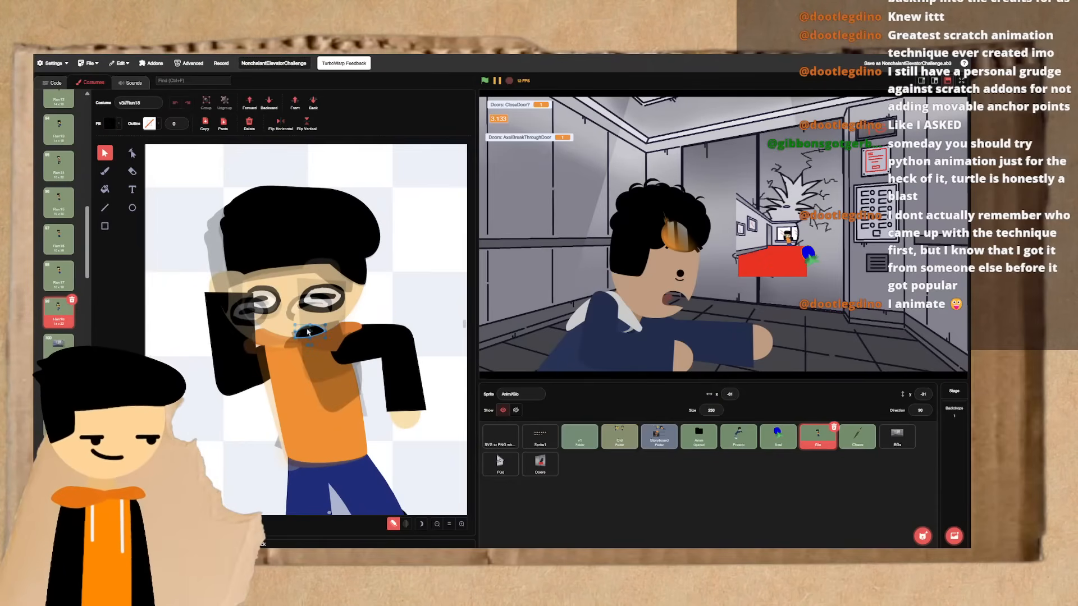
{"action": "left_click", "coordinate": [321, 303], "text": "shift"}
{"action": "left_click", "coordinate": [271, 307], "text": "shift"}
{"action": "left_click", "coordinate": [284, 282], "text": "shift"}
{"action": "left_click", "coordinate": [281, 247], "text": "shift"}
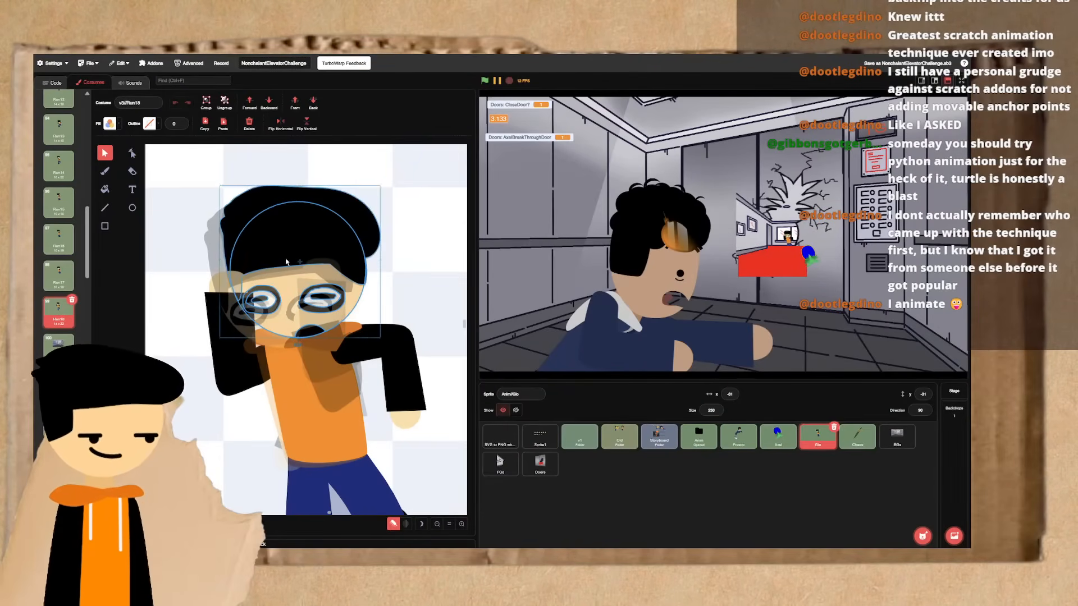
{"action": "left_click", "coordinate": [209, 397]}
- Compare Run18's torso and pose with Run17, and step back through the earlier running frames
{"action": "key", "text": "ctrl+Left"}
{"action": "key", "text": "ctrl+Right"}
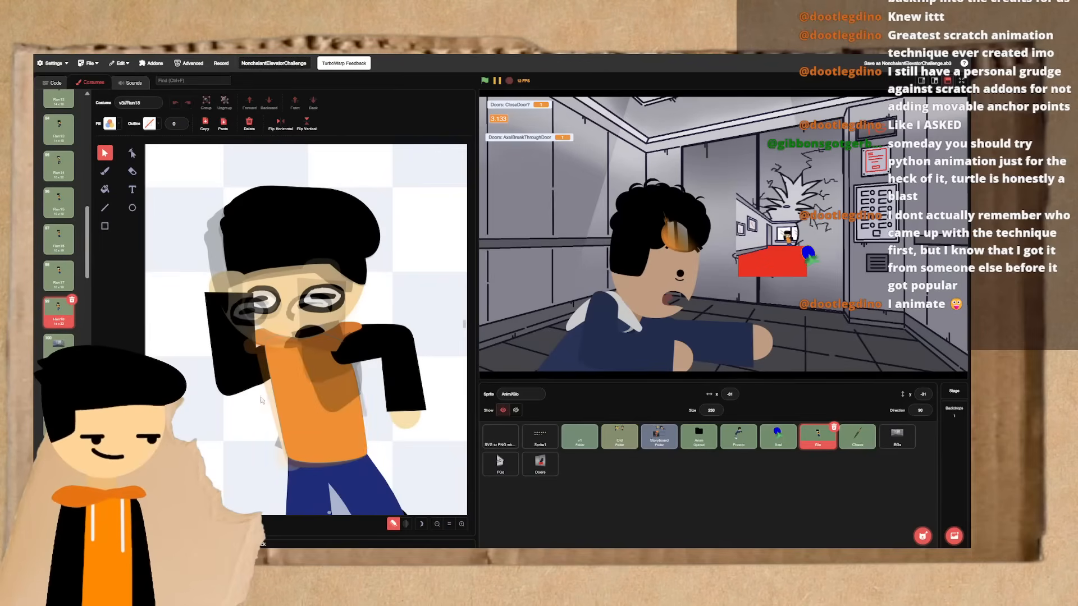
{"action": "left_click", "coordinate": [311, 377]}
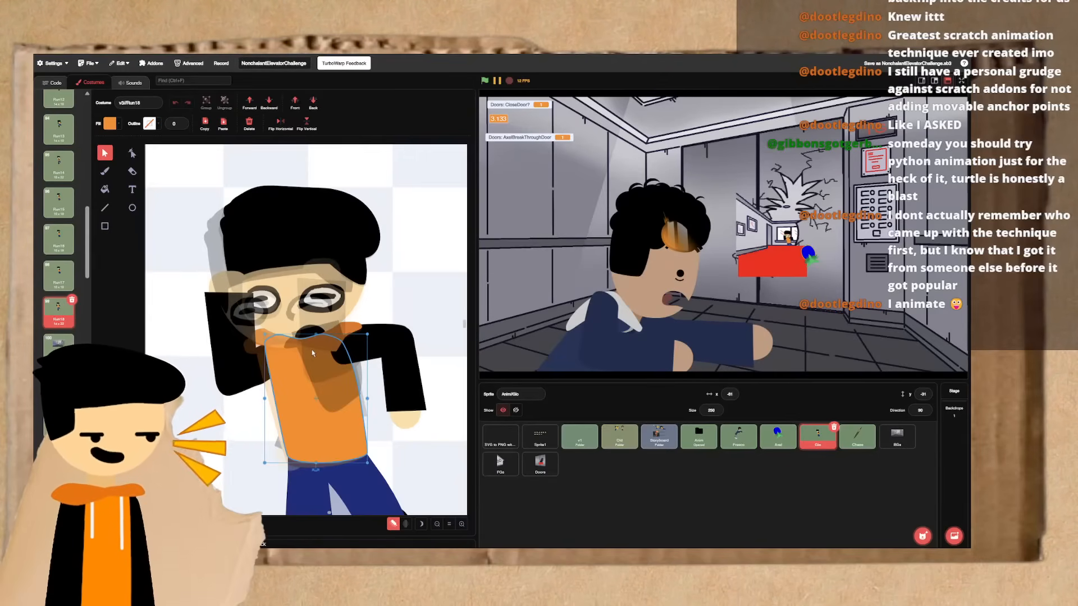
{"action": "key", "text": "ctrl+Left"}
{"action": "key", "text": "ctrl+Right"}
{"action": "key", "text": "ctrl+Left"}
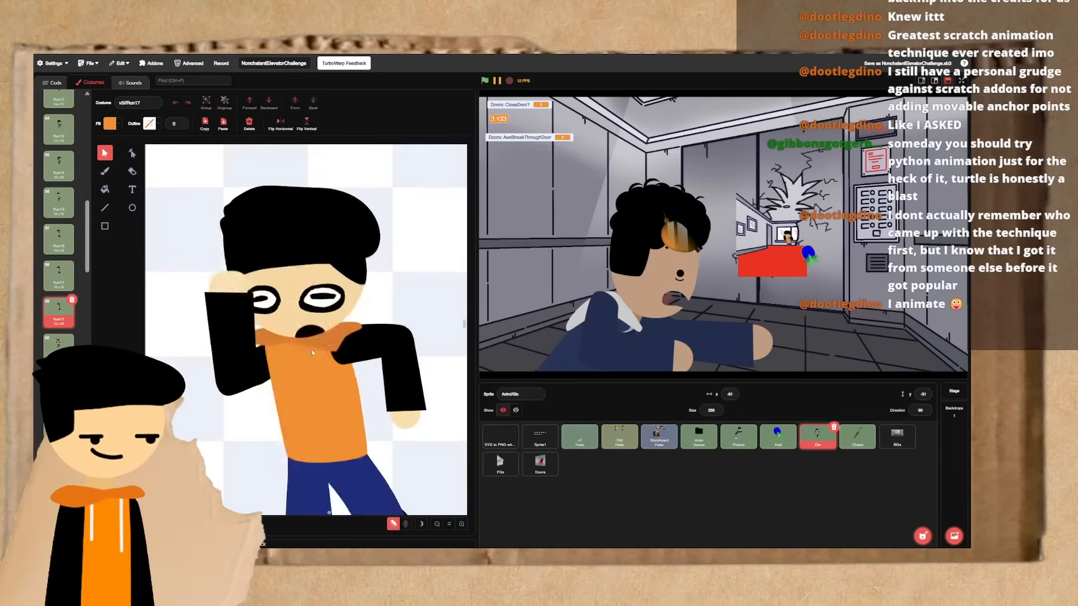
{"action": "key", "text": "ctrl+Left"}
{"action": "key", "text": "ctrl+Left"}
{"action": "key", "text": "ctrl+Left"}
{"action": "key", "text": "ctrl+Left"}
{"action": "key", "text": "ctrl+Left"}
{"action": "key", "text": "ctrl+Left"}
{"action": "key", "text": "ctrl+Left"}
{"action": "key", "text": "ctrl+Left"}
{"action": "key", "text": "ctrl+Left"}
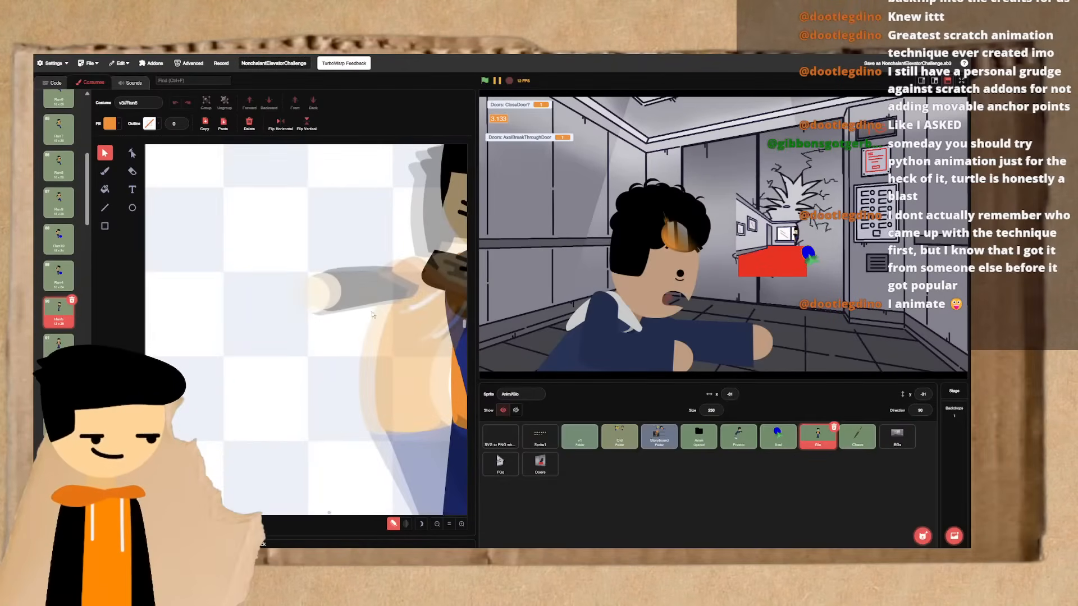
- Step back and forth through the frames around Shock1 and Run13, continuing up to Run18, to examine the duck and recoil
{"action": "key", "text": "ctrl+Right"}
{"action": "key", "text": "ctrl+Right"}
{"action": "key", "text": "ctrl+Right"}
{"action": "key", "text": "ctrl+Right"}
{"action": "key", "text": "ctrl+Right"}
{"action": "key", "text": "ctrl+Right"}
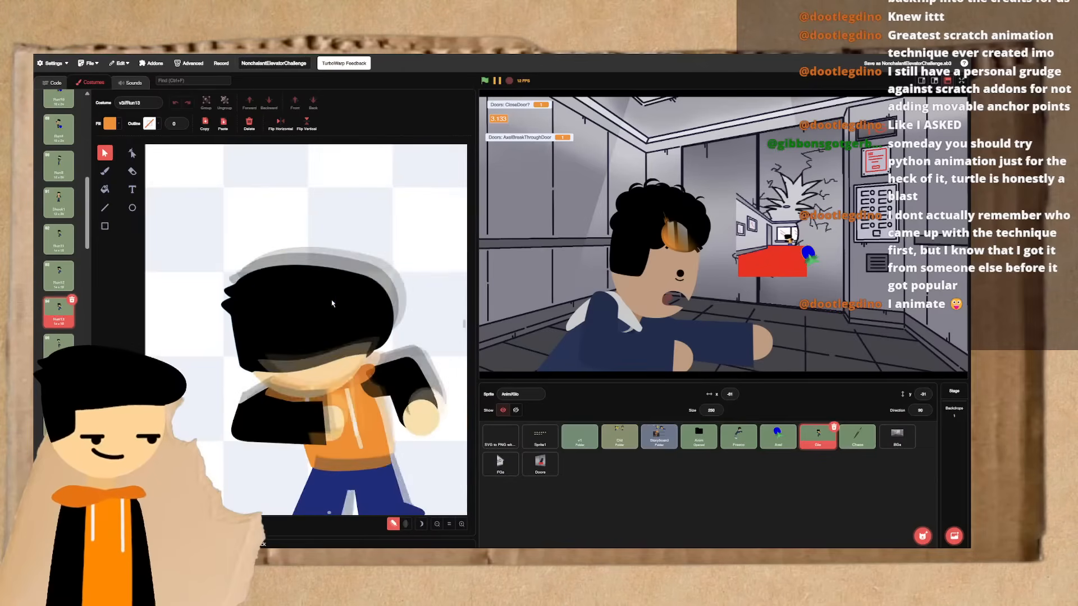
{"action": "key", "text": "ctrl+Left"}
{"action": "key", "text": "ctrl+Left"}
{"action": "key", "text": "ctrl+Left"}
{"action": "key", "text": "ctrl+Left"}
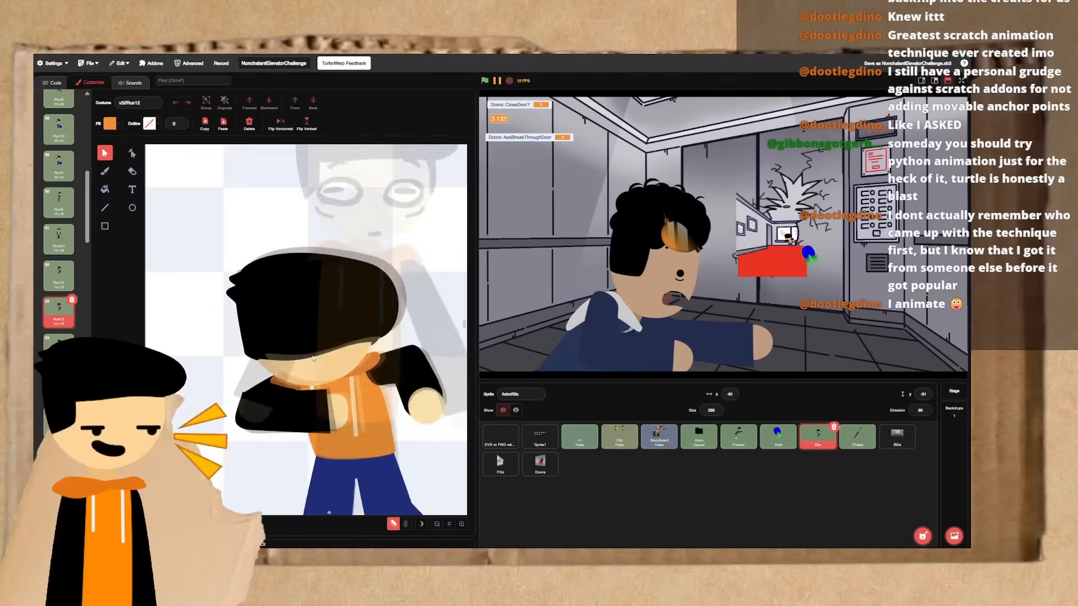
{"action": "key", "text": "ctrl+Left"}
{"action": "key", "text": "ctrl+Right"}
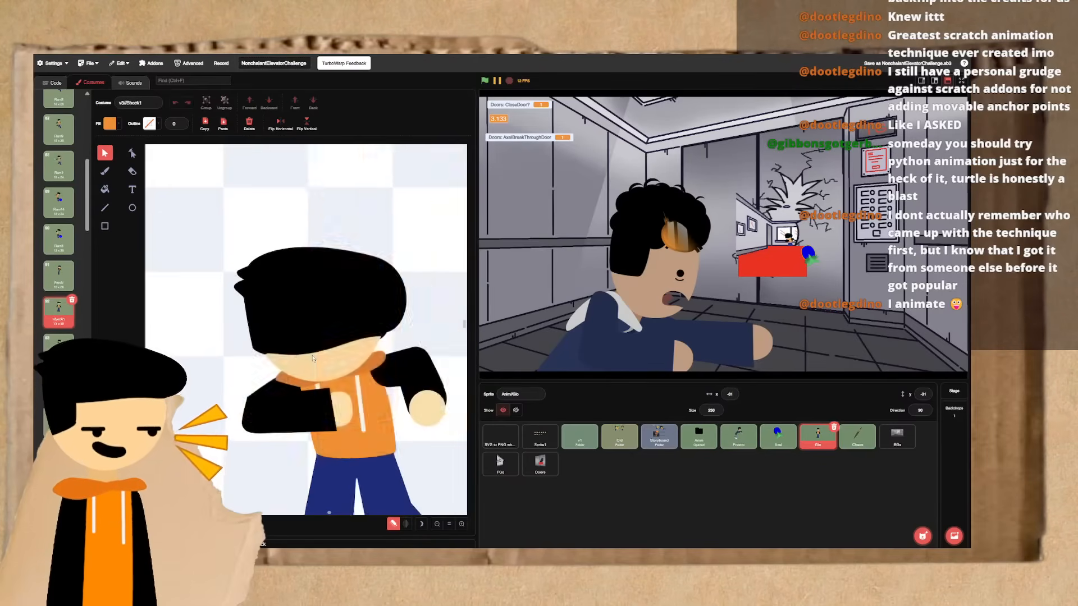
{"action": "key", "text": "ctrl+Left"}
{"action": "key", "text": "ctrl+Right"}
{"action": "key", "text": "ctrl+Right"}
{"action": "key", "text": "ctrl+Right"}
{"action": "key", "text": "ctrl+Right"}
{"action": "key", "text": "ctrl+Right"}
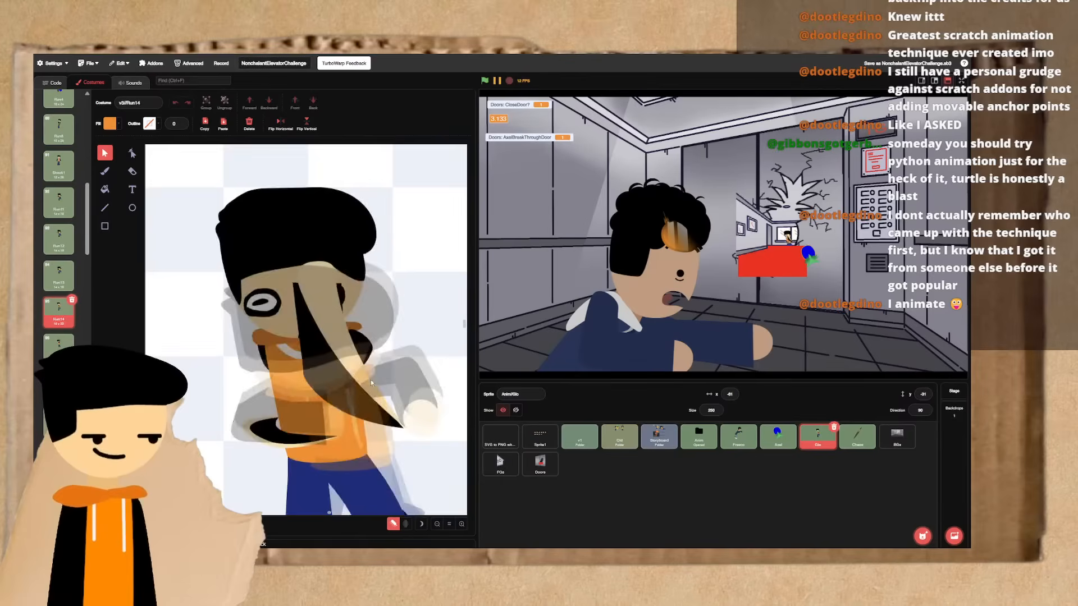
{"action": "key", "text": "ctrl+Right"}
{"action": "key", "text": "ctrl+Right"}
{"action": "key", "text": "ctrl+Right"}
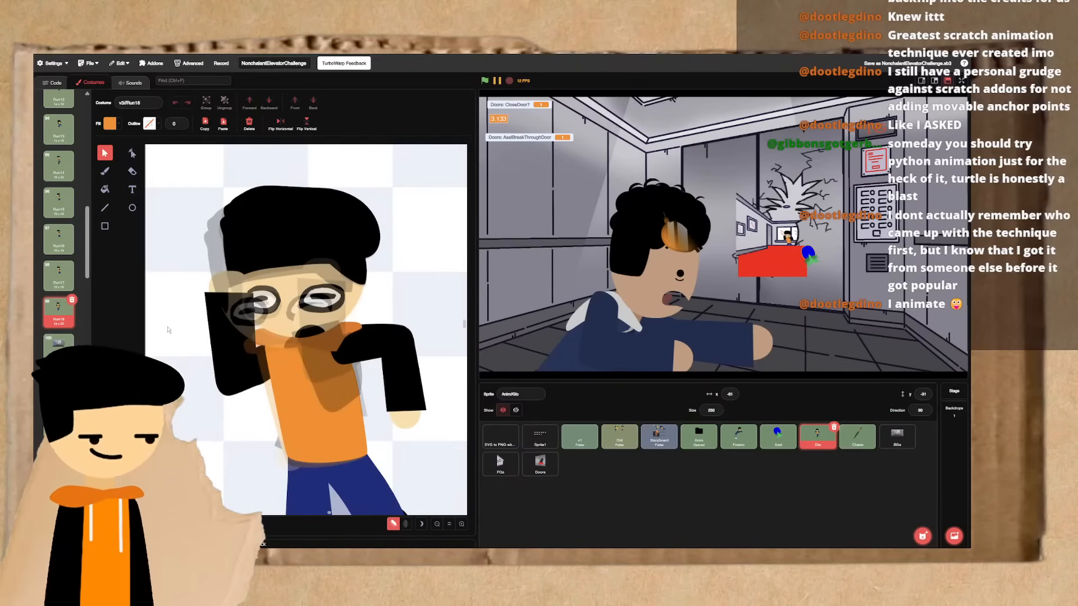
- Step back from Run18 past Shock1 to the frames around Run10 to inspect the body's poses
{"action": "left_click", "coordinate": [307, 401]}
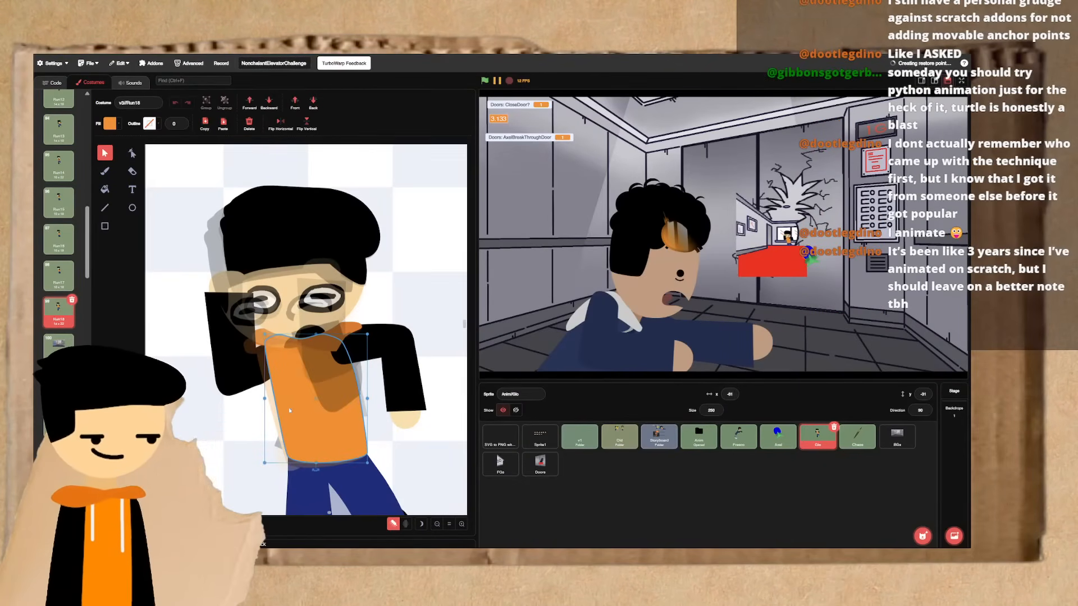
{"action": "key", "text": "ctrl+Left"}
{"action": "key", "text": "ctrl+Left"}
{"action": "key", "text": "ctrl+Left"}
{"action": "key", "text": "ctrl+Left"}
{"action": "key", "text": "ctrl+Left"}
{"action": "key", "text": "ctrl+Left"}
{"action": "key", "text": "ctrl+Left"}
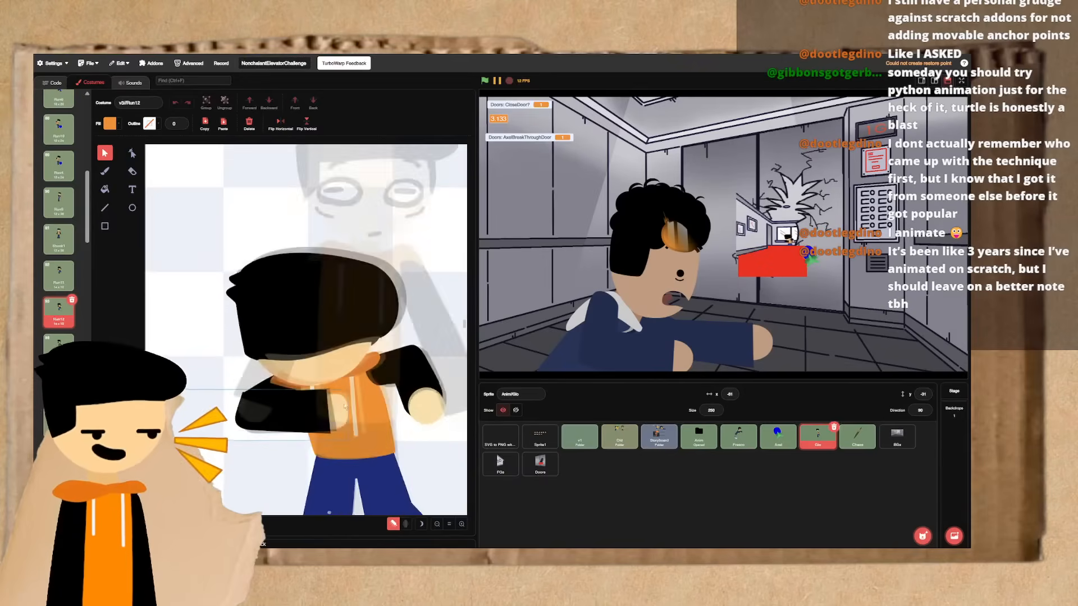
{"action": "left_click", "coordinate": [379, 341]}
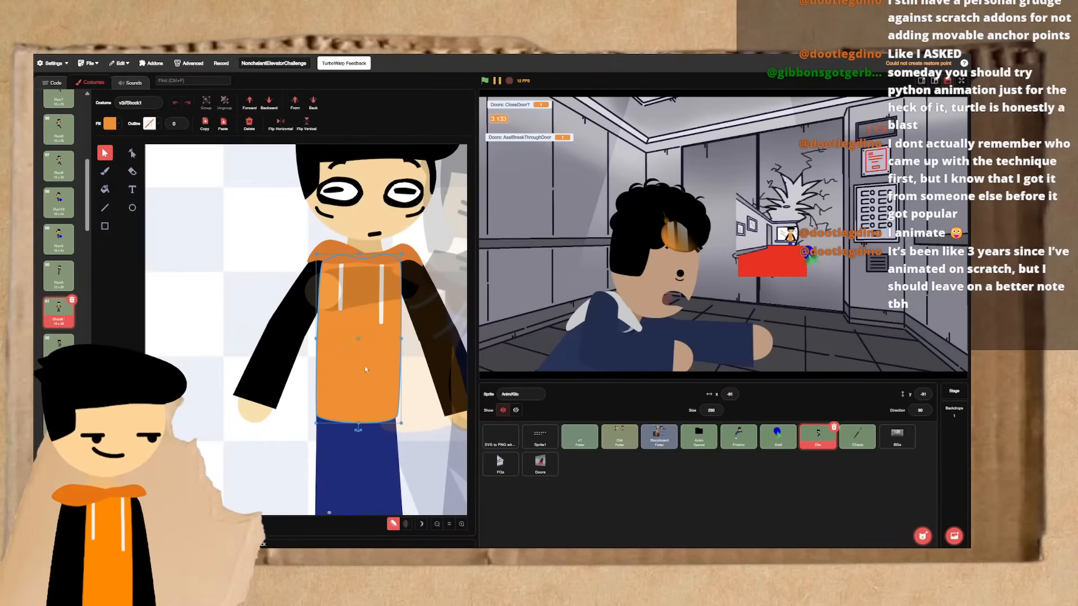
{"action": "key", "text": "ctrl+Left"}
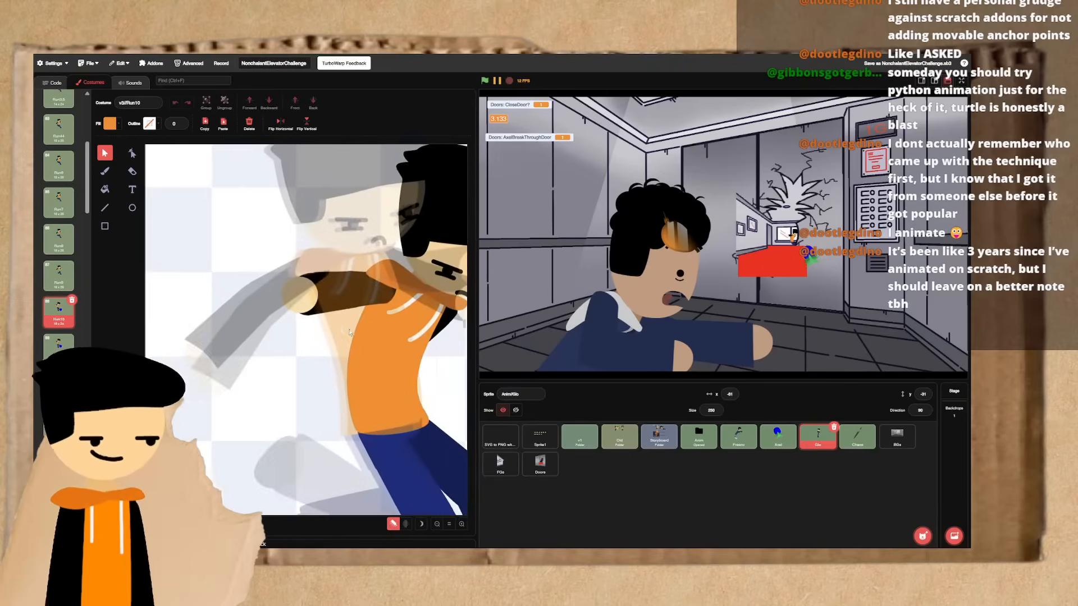
{"action": "key", "text": "ctrl+Left"}
{"action": "key", "text": "ctrl+Left"}
{"action": "key", "text": "ctrl+Left"}
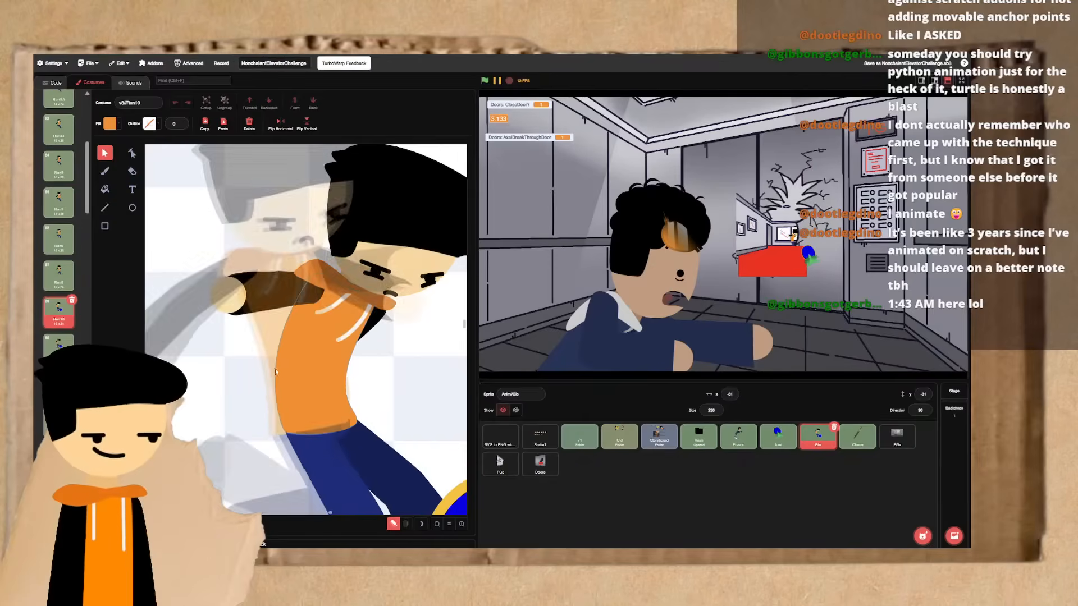
{"action": "key", "text": "ctrl+Right"}
{"action": "key", "text": "ctrl+Left"}
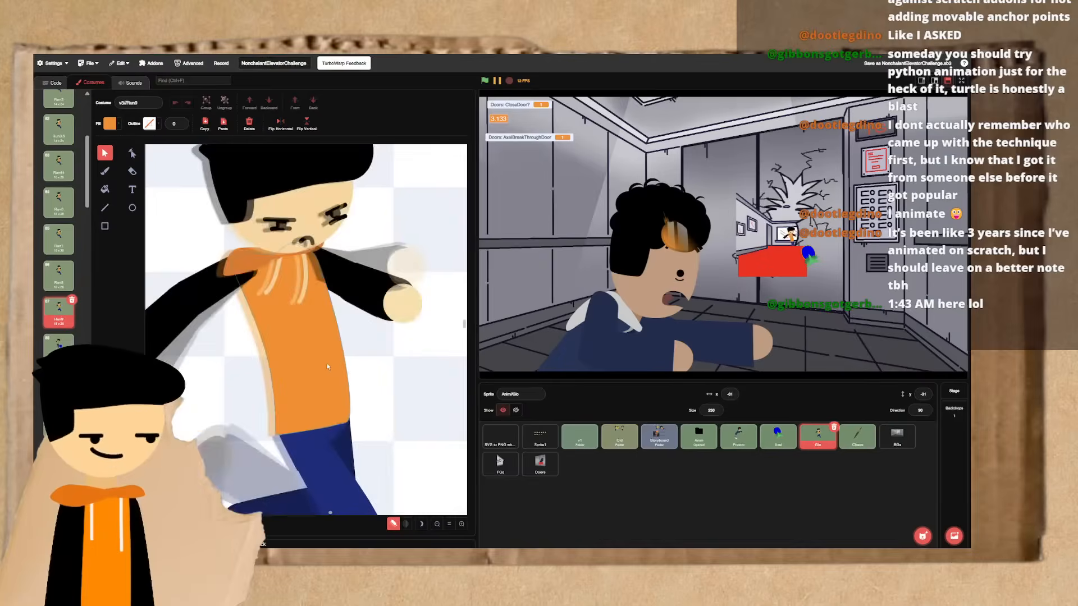
- Step forward from the frames around Run10 through Shock1 to Run18 to review the whole reaction
{"action": "key", "text": "ctrl+Right"}
{"action": "key", "text": "ctrl+Right"}
{"action": "key", "text": "ctrl+Right"}
{"action": "key", "text": "ctrl+Right"}
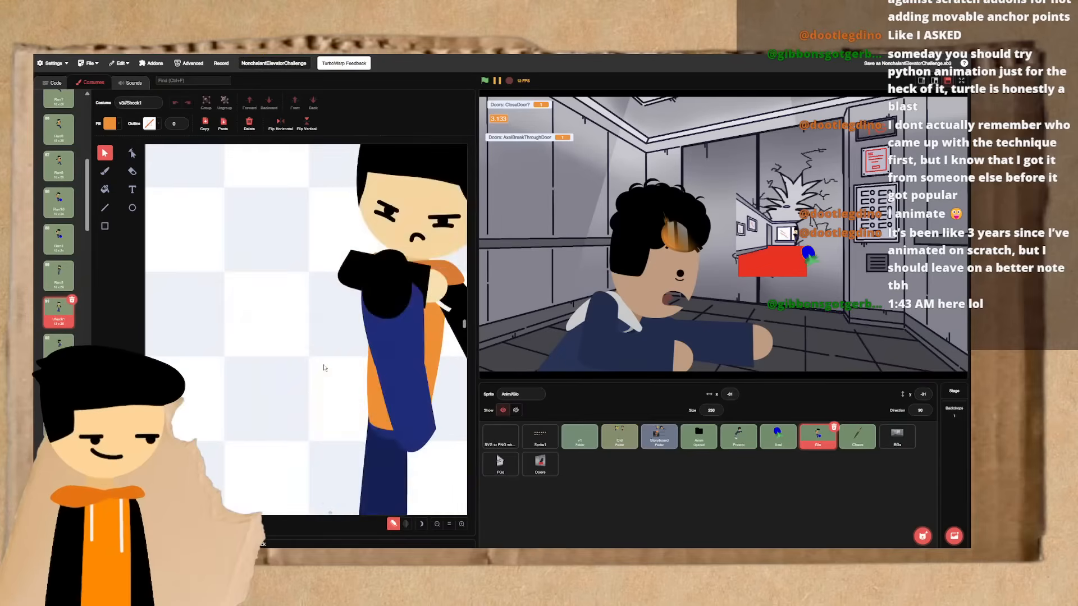
{"action": "key", "text": "ctrl+Right"}
{"action": "key", "text": "ctrl+Right"}
{"action": "key", "text": "ctrl+Right"}
{"action": "key", "text": "ctrl+Right"}
{"action": "key", "text": "ctrl+Right"}
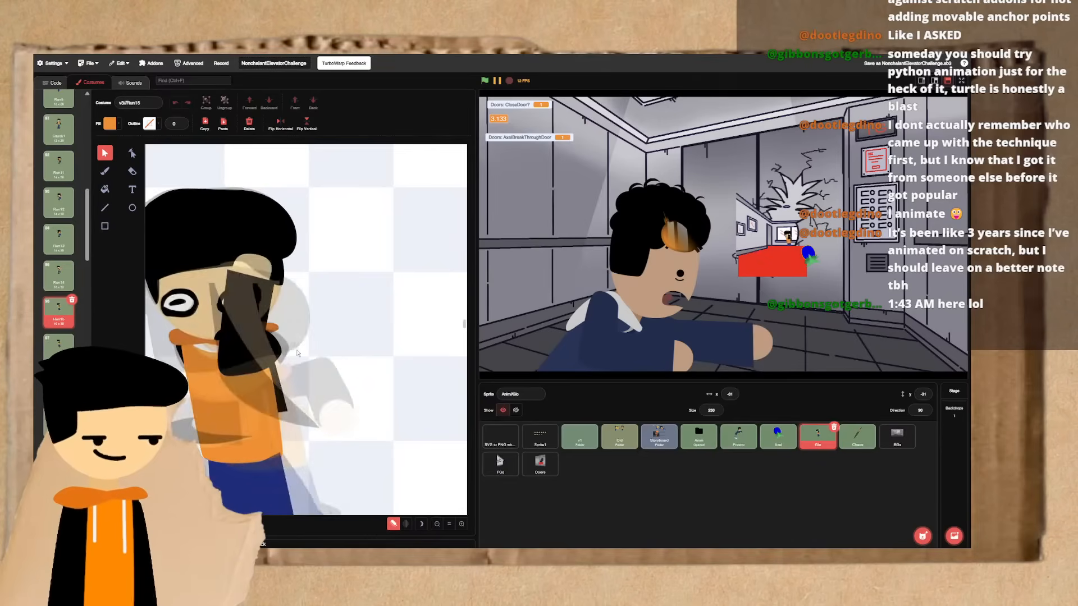
{"action": "key", "text": "ctrl+Right"}
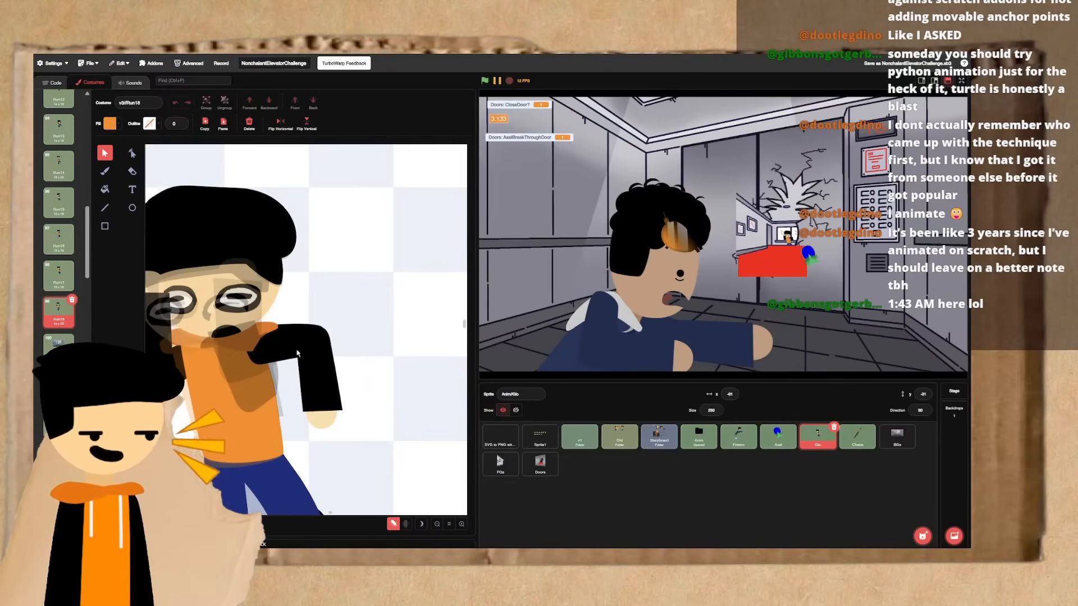
- Flip repeatedly through Run15 to Run18 to check how the torso, head and arms move between poses
{"action": "scroll", "coordinate": [298, 353], "scroll_direction": "left", "scroll_amount": 3}
{"action": "scroll", "coordinate": [298, 353], "scroll_direction": "down", "scroll_amount": 1}
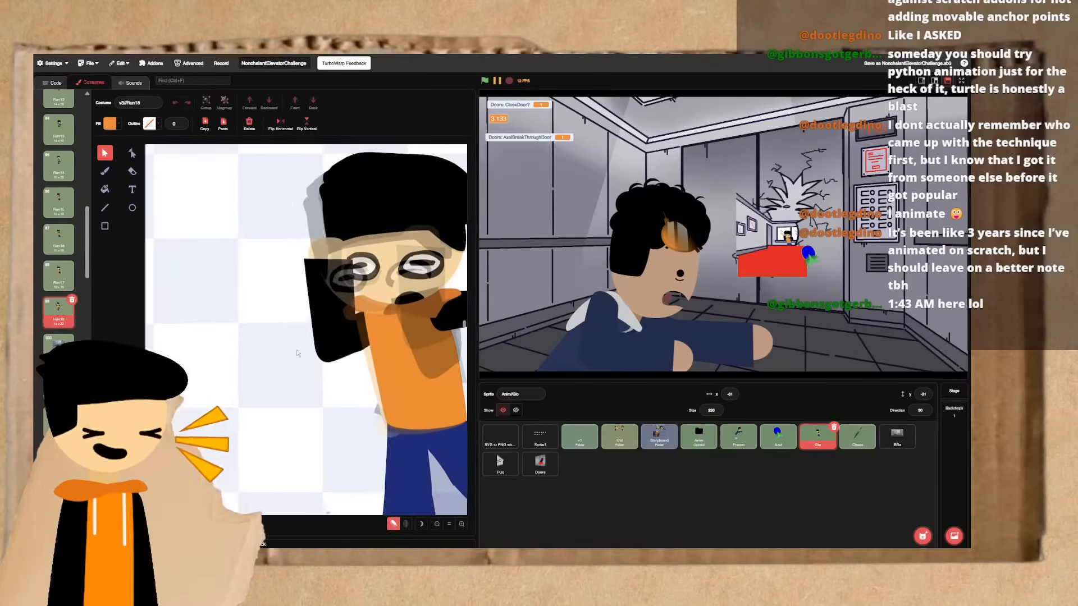
{"action": "scroll", "coordinate": [300, 352], "scroll_direction": "right", "scroll_amount": 1}
{"action": "left_click", "coordinate": [314, 345]}
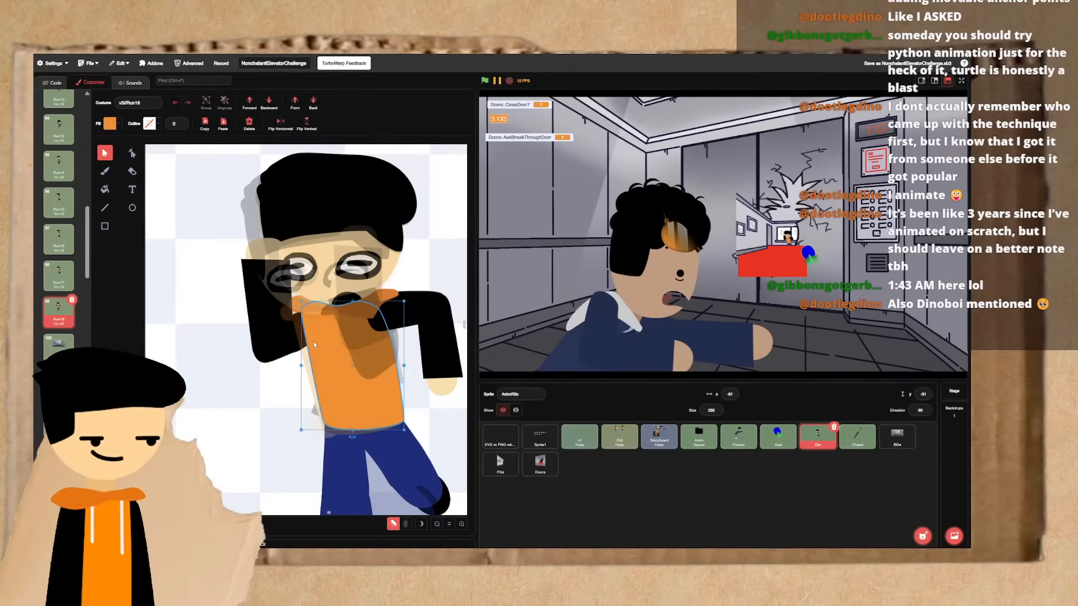
{"action": "key", "text": "Up"}
{"action": "key", "text": "Down"}
{"action": "key", "text": "Up"}
{"action": "key", "text": "Up"}
{"action": "key", "text": "Up"}
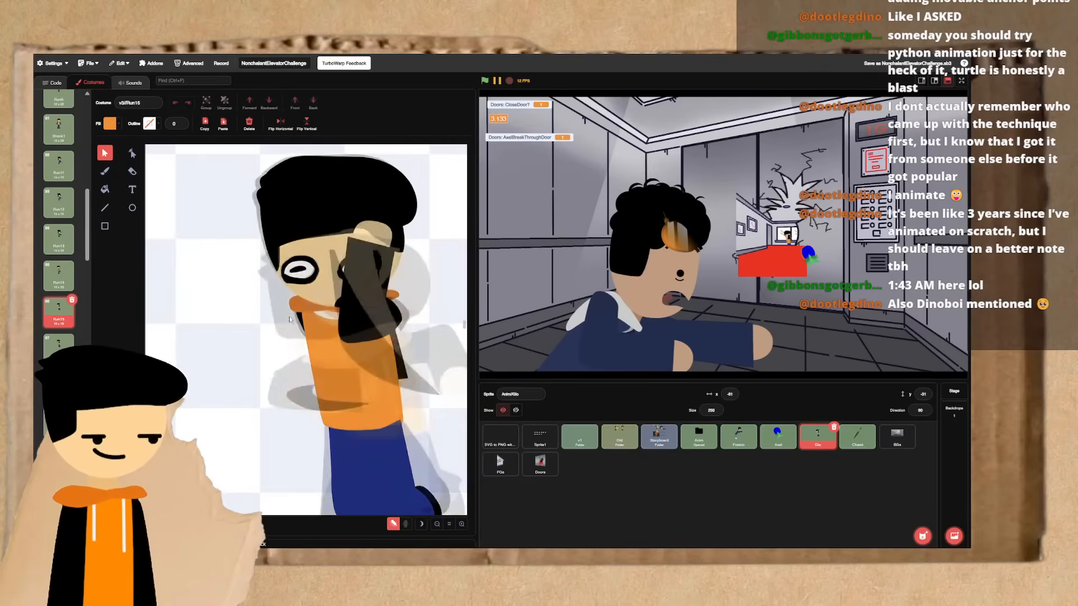
{"action": "key", "text": "Down"}
{"action": "key", "text": "Down"}
{"action": "key", "text": "Up"}
{"action": "key", "text": "Down"}
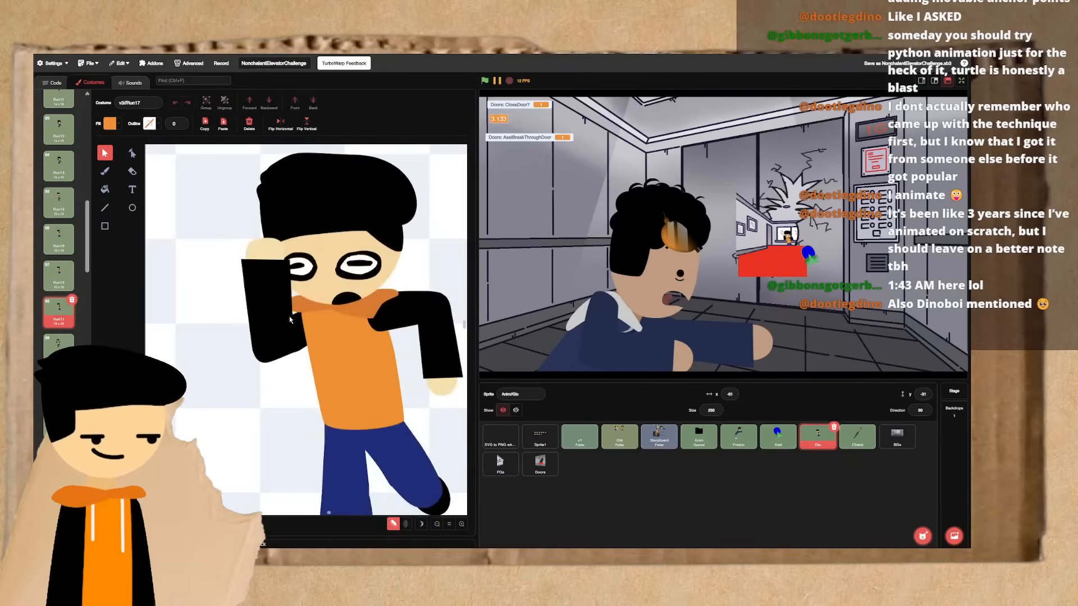
{"action": "key", "text": "Down"}
{"action": "key", "text": "Up"}
- Duplicate the Run18 costume and flip through its neighbouring frames to compare the poses
{"action": "key", "text": "Down"}
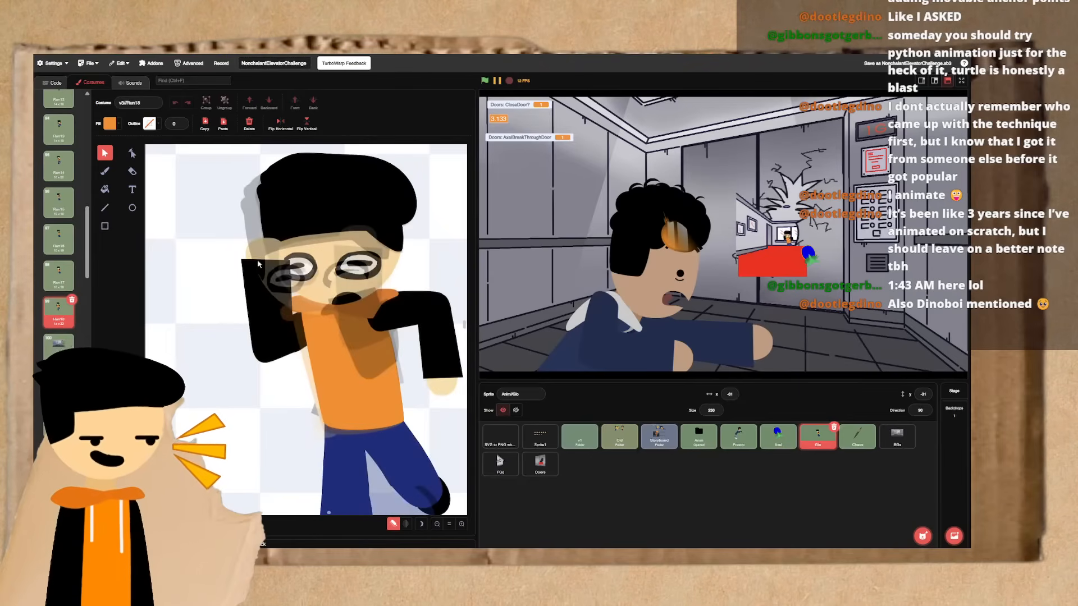
{"action": "key", "text": "Up"}
{"action": "key", "text": "Down"}
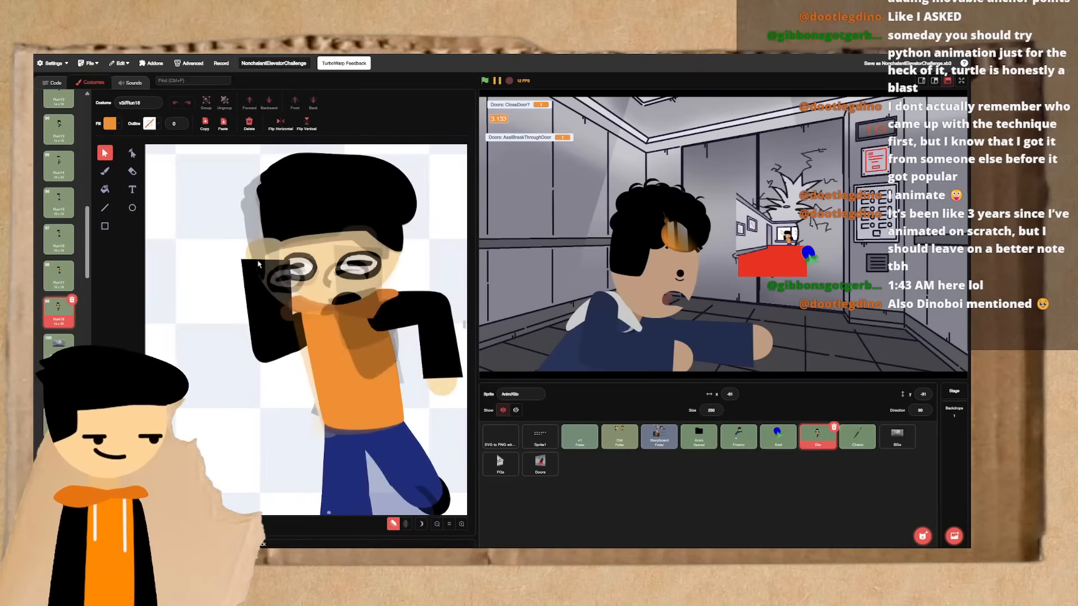
{"action": "right_click", "coordinate": [51, 306]}
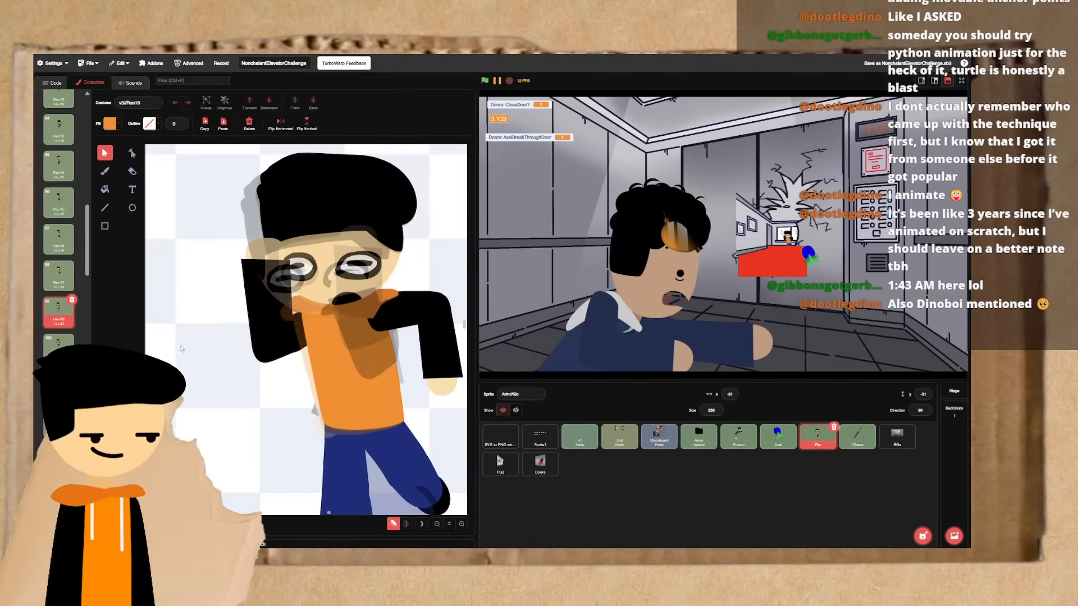
{"action": "key", "text": "Down"}
{"action": "key", "text": "Up"}
{"action": "key", "text": "Down"}
{"action": "key", "text": "Up"}
{"action": "key", "text": "Up"}
{"action": "key", "text": "Down"}
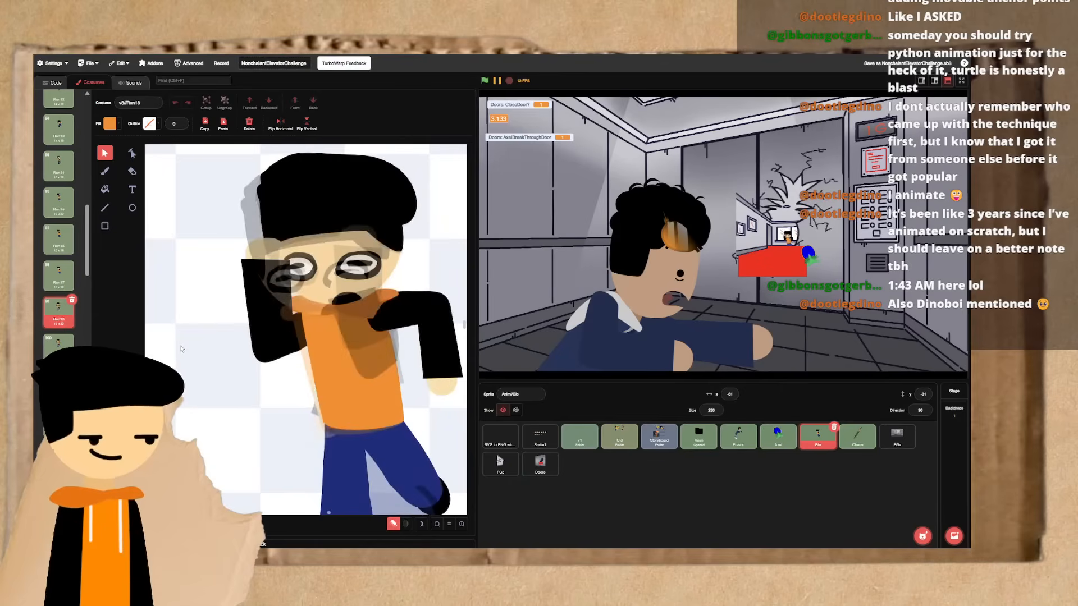
{"action": "key", "text": "Down"}
- In the duplicated frame, rotate the hanging arm's upper arm and forearm slightly and realign the forearm at the elbow
{"action": "left_click", "coordinate": [378, 309]}
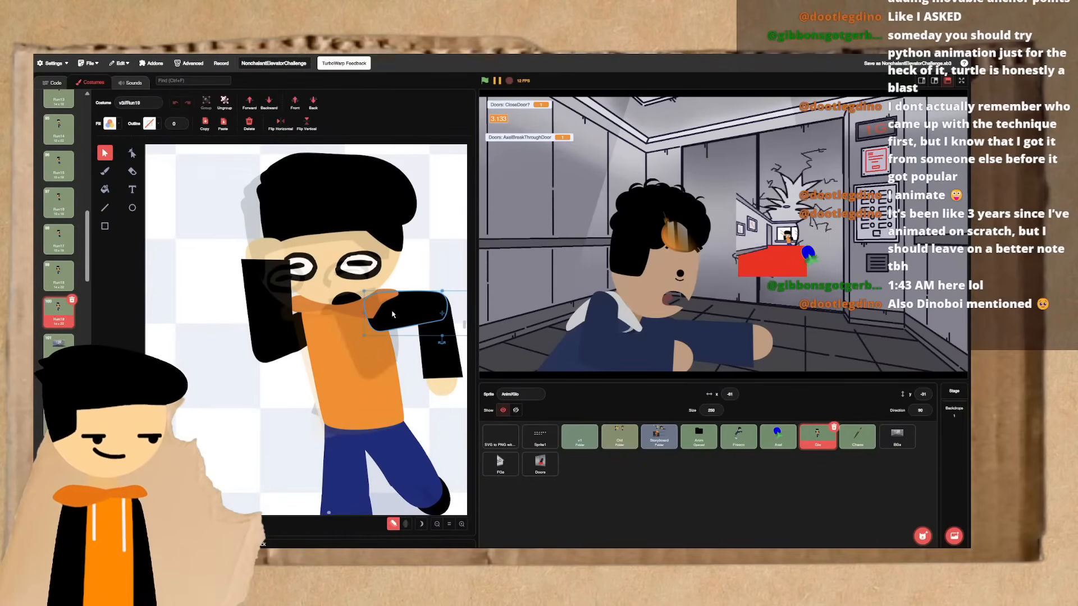
{"action": "left_click_drag", "start_coordinate": [443, 344], "coordinate": [443, 346]}
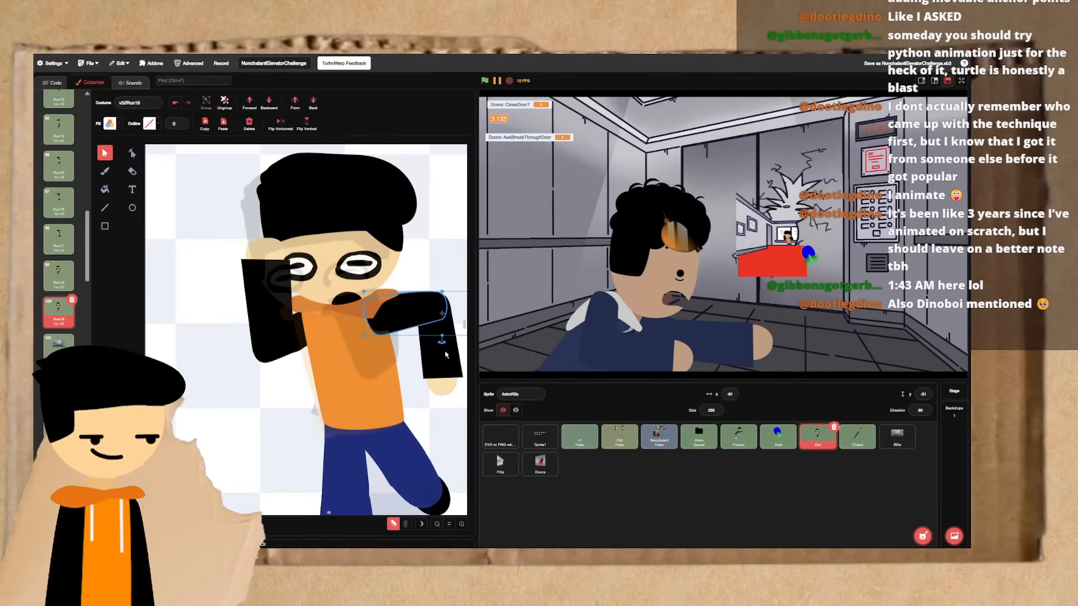
{"action": "left_click", "coordinate": [444, 363]}
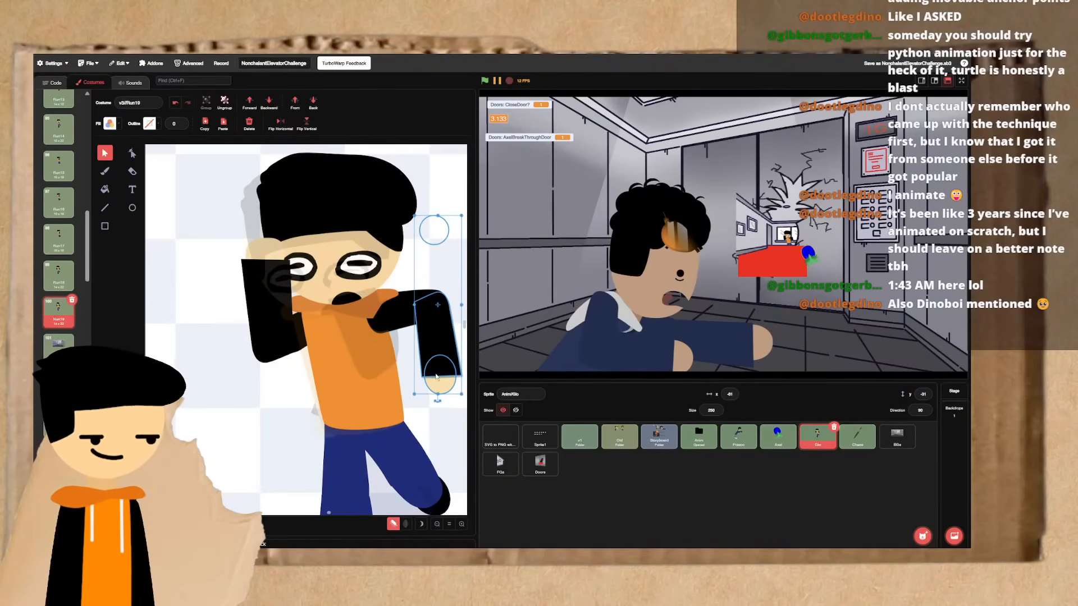
{"action": "left_click", "coordinate": [436, 399]}
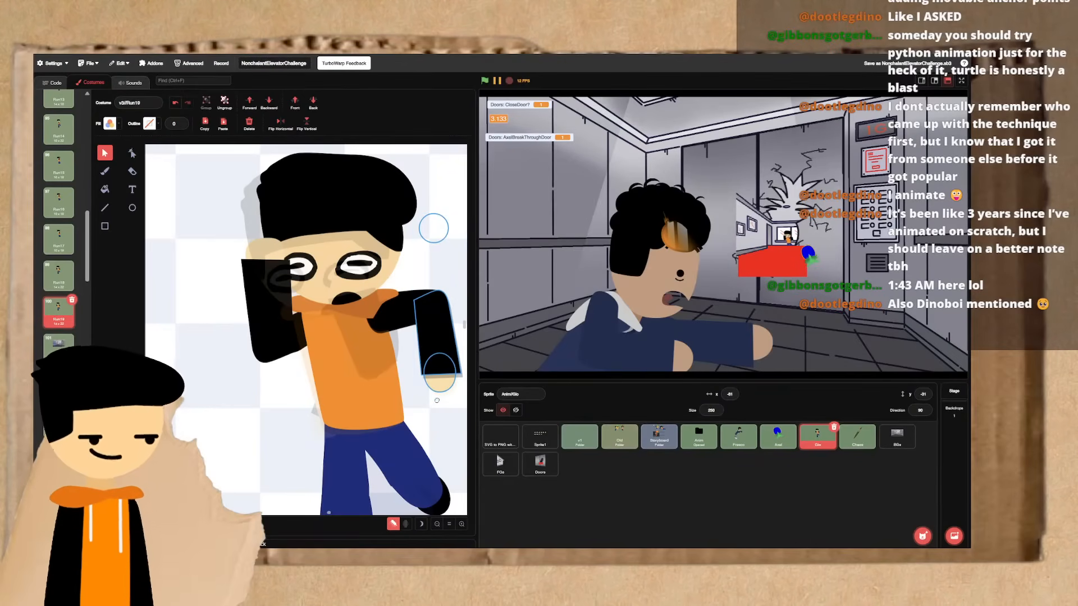
{"action": "left_click", "coordinate": [436, 400]}
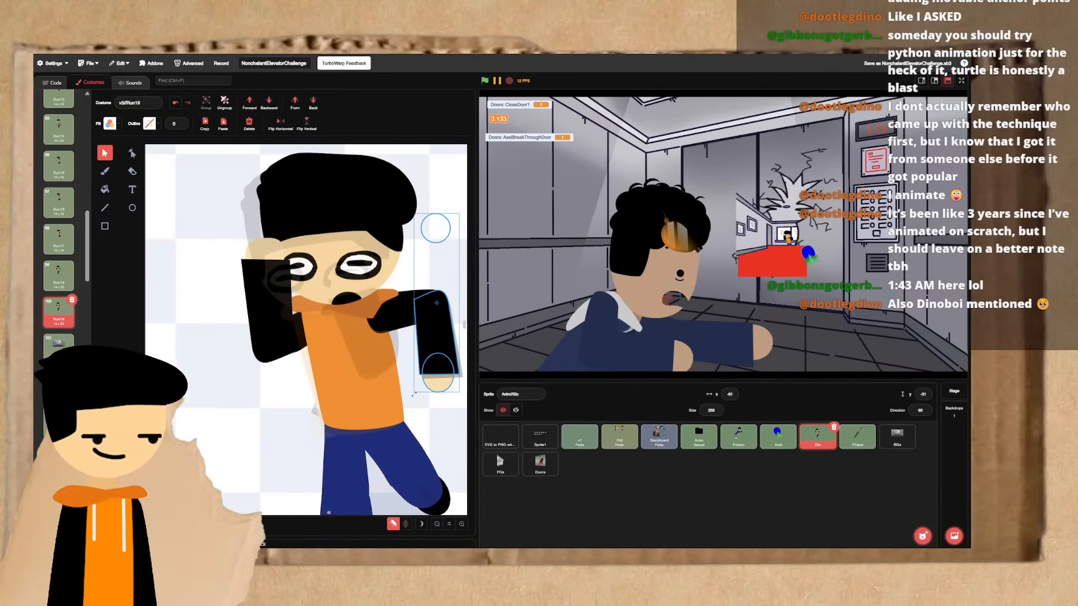
{"action": "left_click_drag", "start_coordinate": [413, 393], "coordinate": [415, 390]}
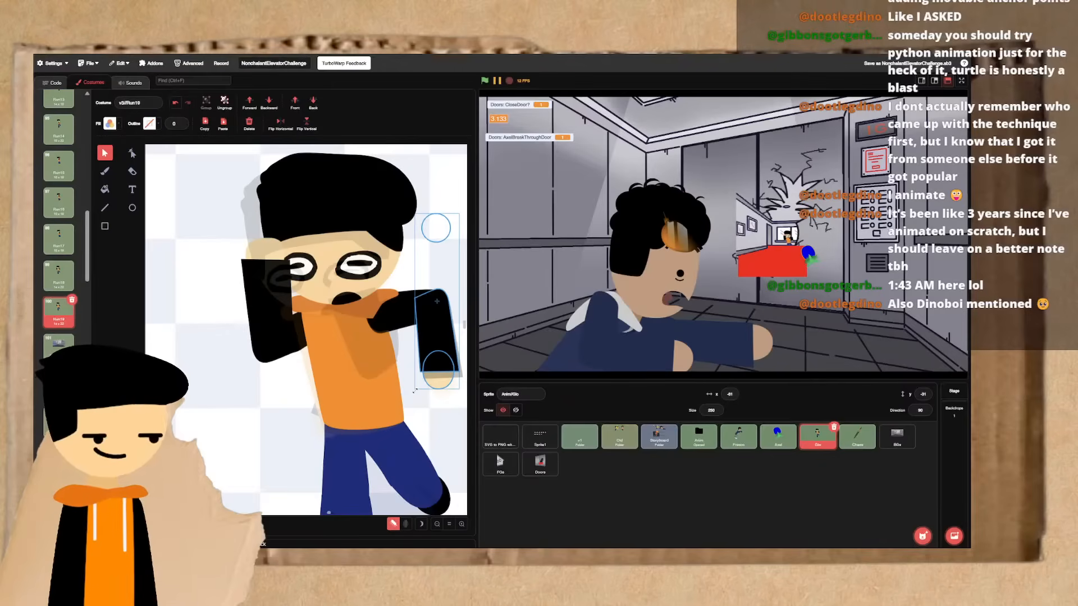
{"action": "left_click_drag", "start_coordinate": [421, 343], "coordinate": [420, 344]}
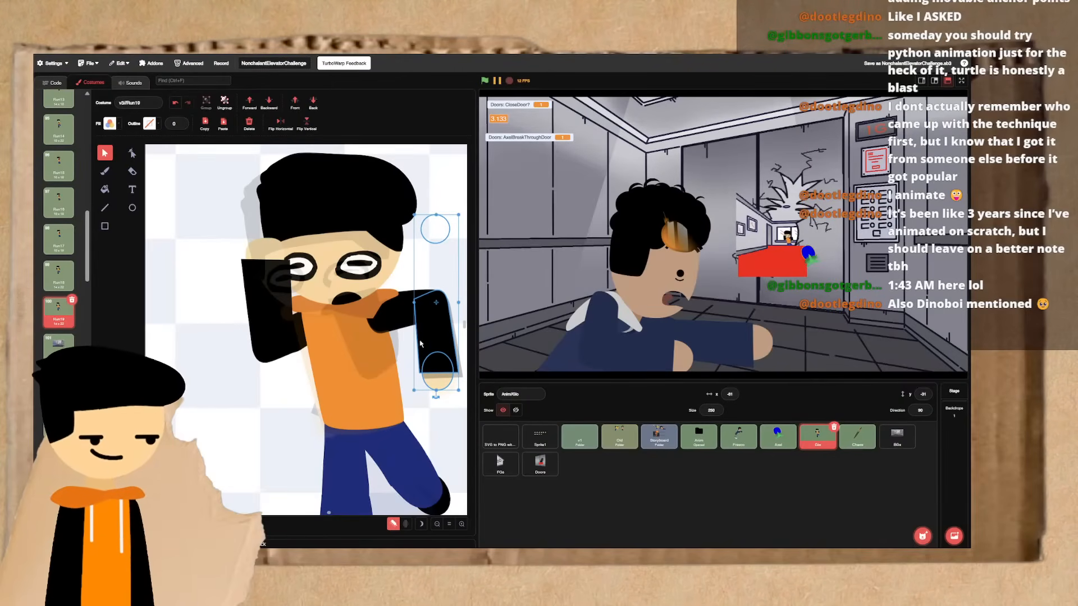
{"action": "left_click", "coordinate": [452, 256]}
{"action": "key", "text": "Up"}
{"action": "key", "text": "Down"}
{"action": "key", "text": "Up"}
{"action": "key", "text": "Down"}
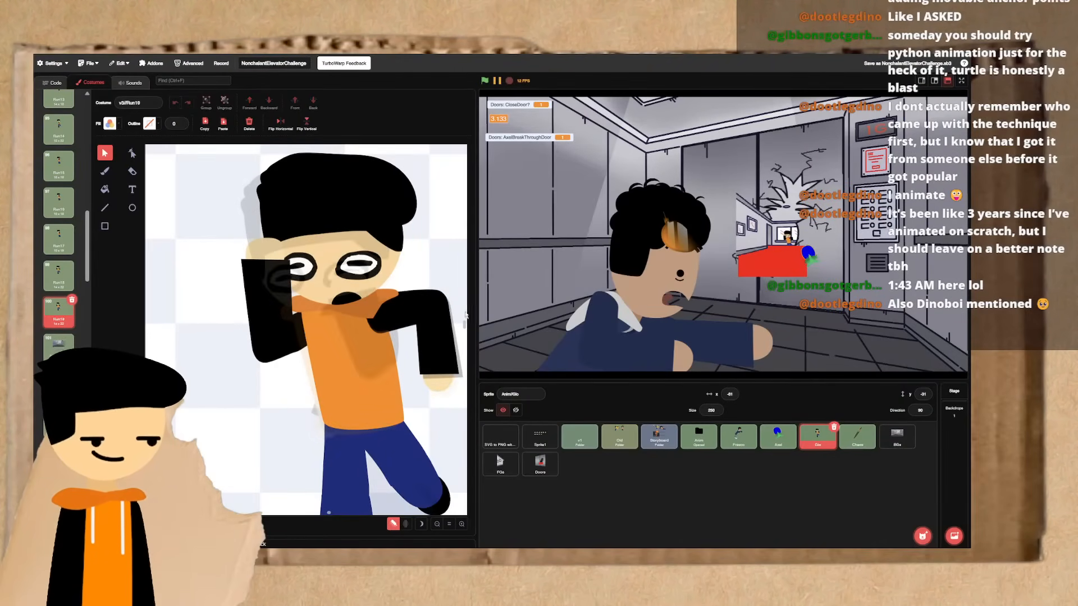
- Raise the hanging arm as a whole slightly in the duplicated frame and compare it with Run18
{"action": "left_click_drag", "start_coordinate": [424, 313], "coordinate": [420, 315]}
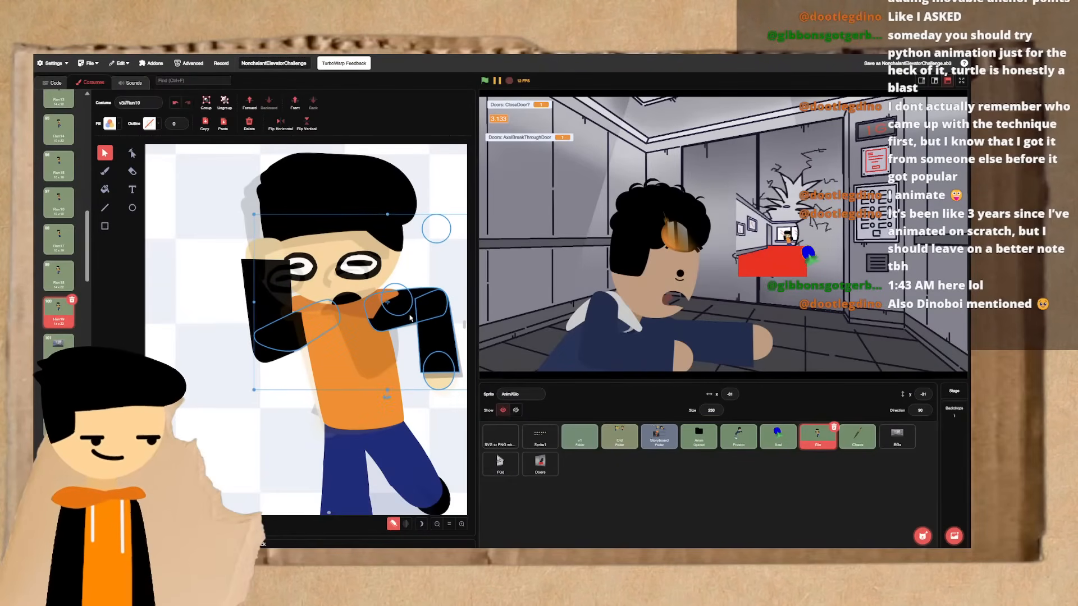
{"action": "key", "text": "ctrl+z"}
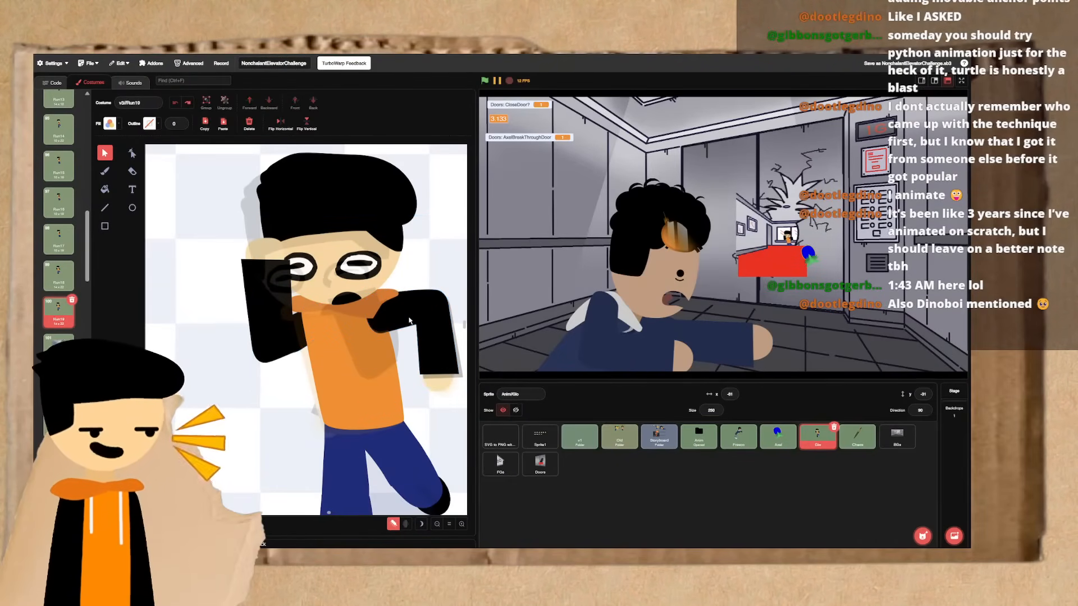
{"action": "left_click", "coordinate": [433, 348]}
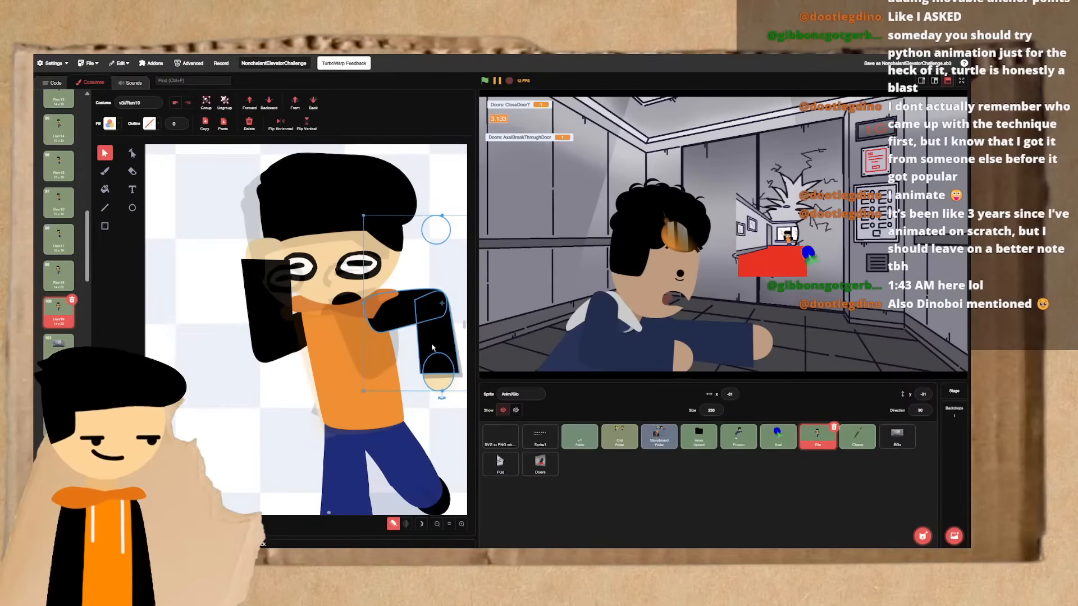
{"action": "key", "text": "ctrl+Left"}
{"action": "key", "text": "ctrl+Right"}
{"action": "key", "text": "ctrl+Left"}
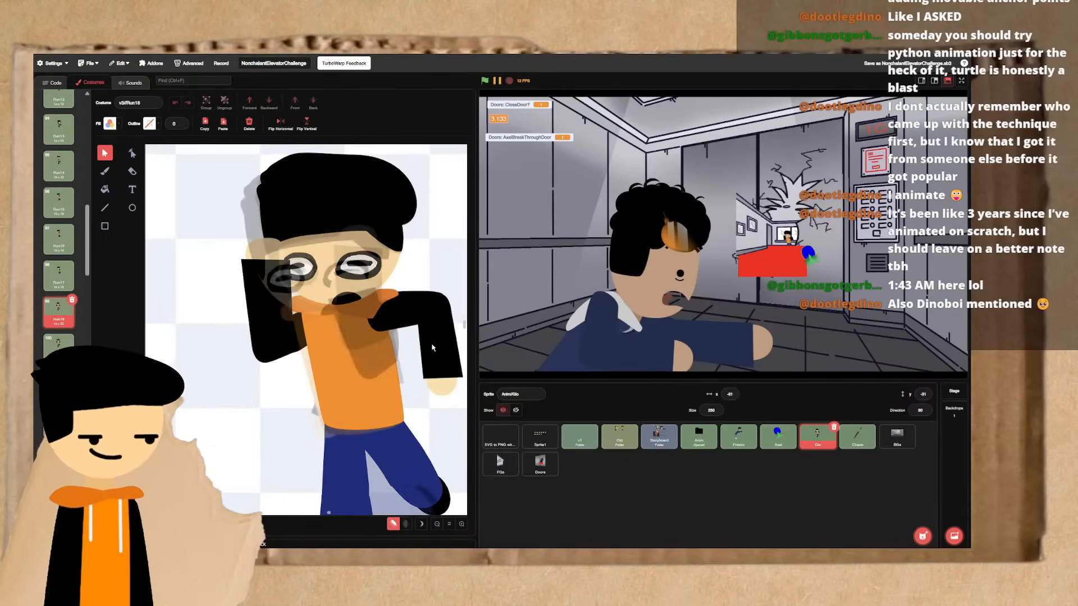
{"action": "key", "text": "ctrl+Right"}
{"action": "key", "text": "ctrl+Left"}
{"action": "key", "text": "ctrl+Right"}
{"action": "key", "text": "ctrl+Left"}
{"action": "key", "text": "ctrl+Right"}
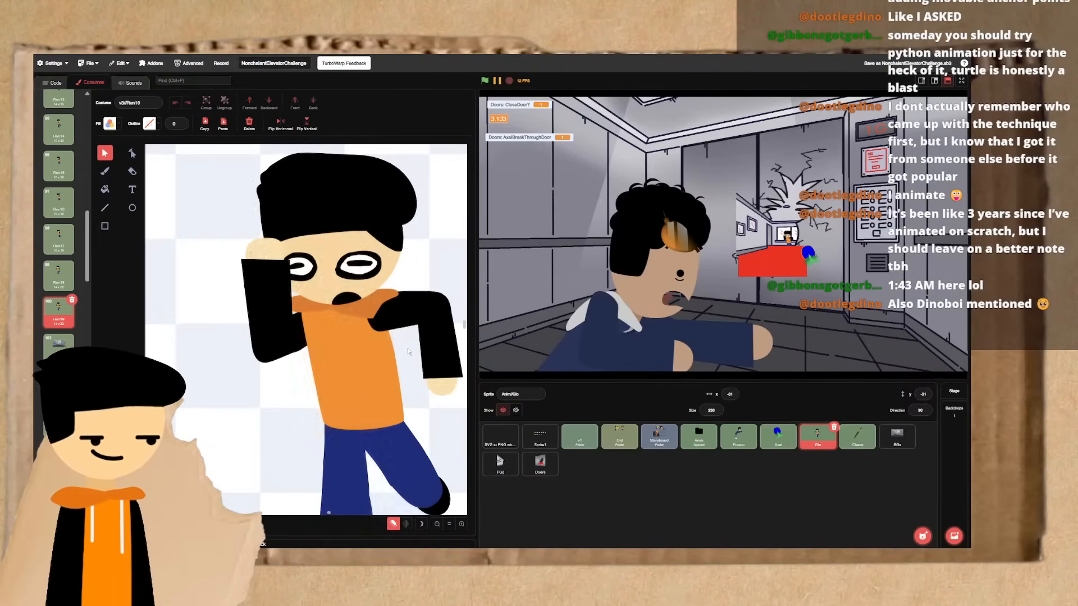
- Rotate the forearm and upper arm of the arm raised to the head slightly, then compare the adjacent frames
{"action": "left_click", "coordinate": [286, 325]}
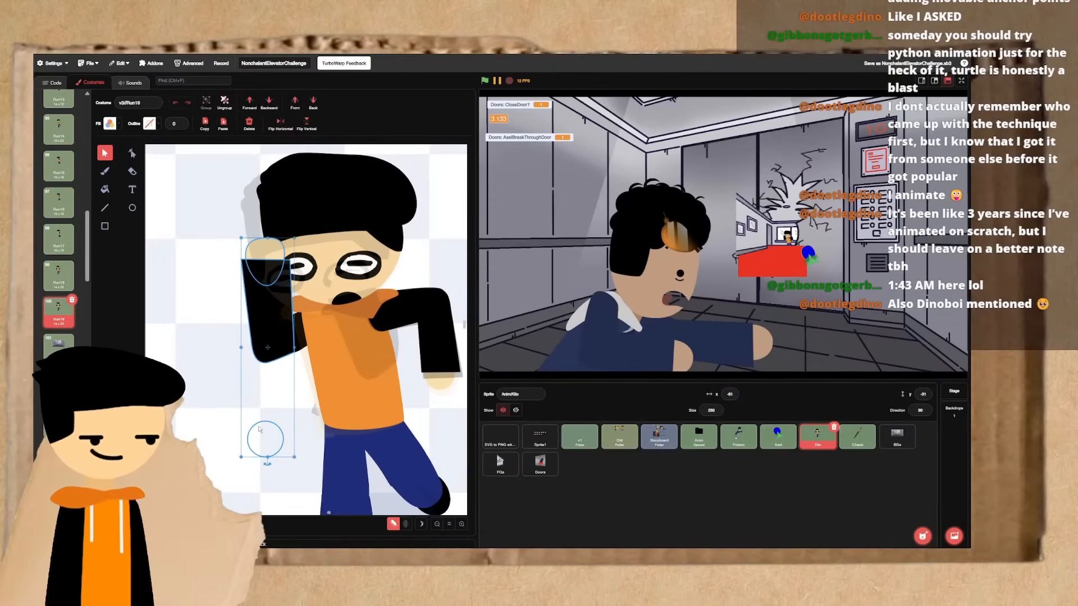
{"action": "left_click_drag", "start_coordinate": [267, 461], "coordinate": [269, 457]}
{"action": "left_click", "coordinate": [305, 337]}
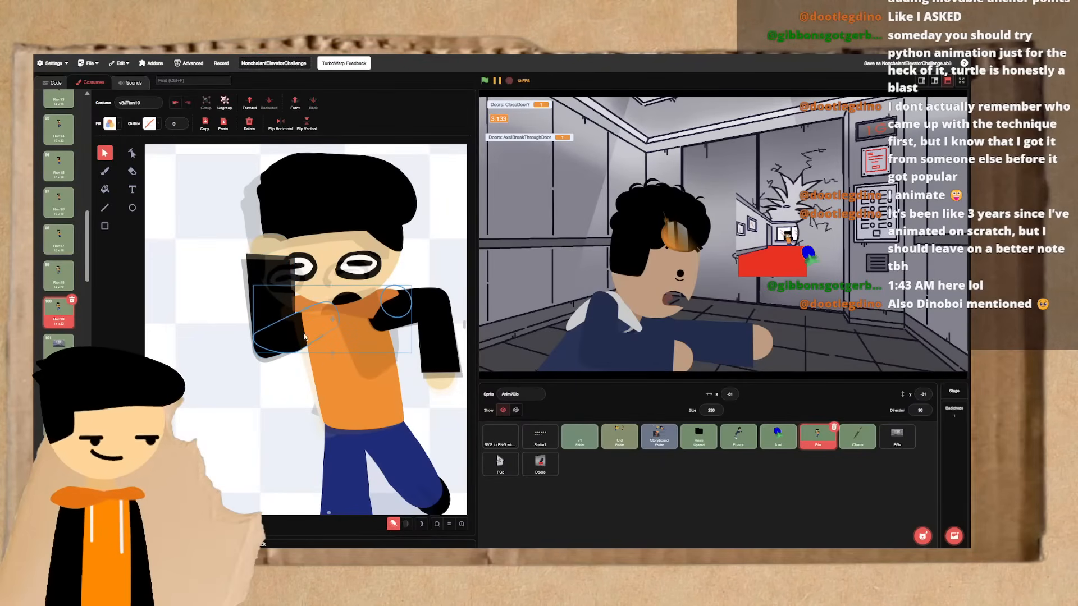
{"action": "left_click_drag", "start_coordinate": [331, 359], "coordinate": [330, 373]}
{"action": "left_click", "coordinate": [283, 391]}
{"action": "key", "text": "Up"}
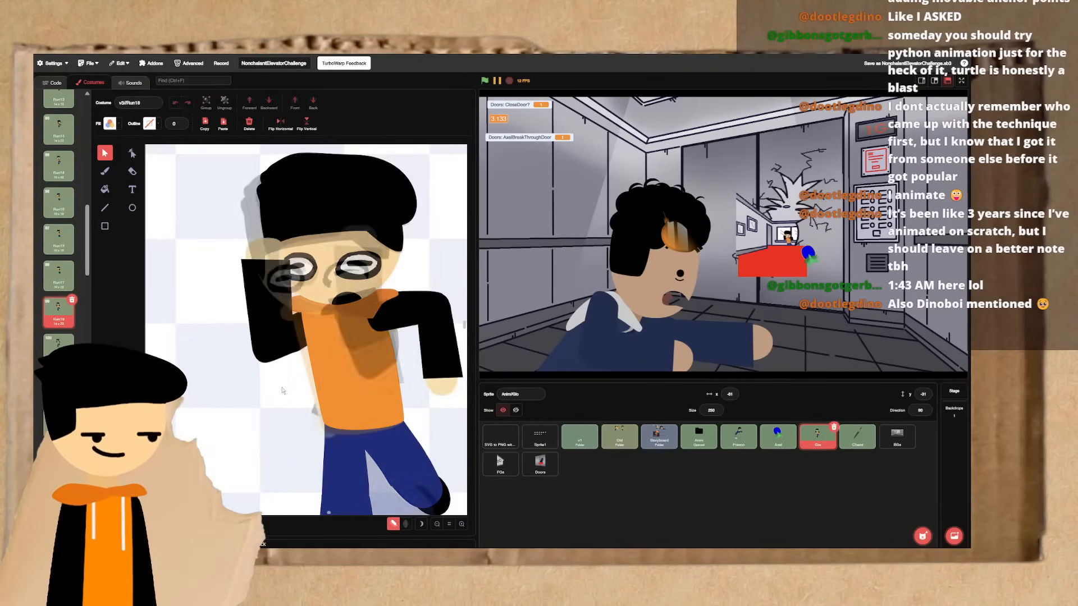
{"action": "key", "text": "Down"}
{"action": "key", "text": "Up"}
{"action": "key", "text": "Up"}
{"action": "key", "text": "Down"}
{"action": "key", "text": "Down"}
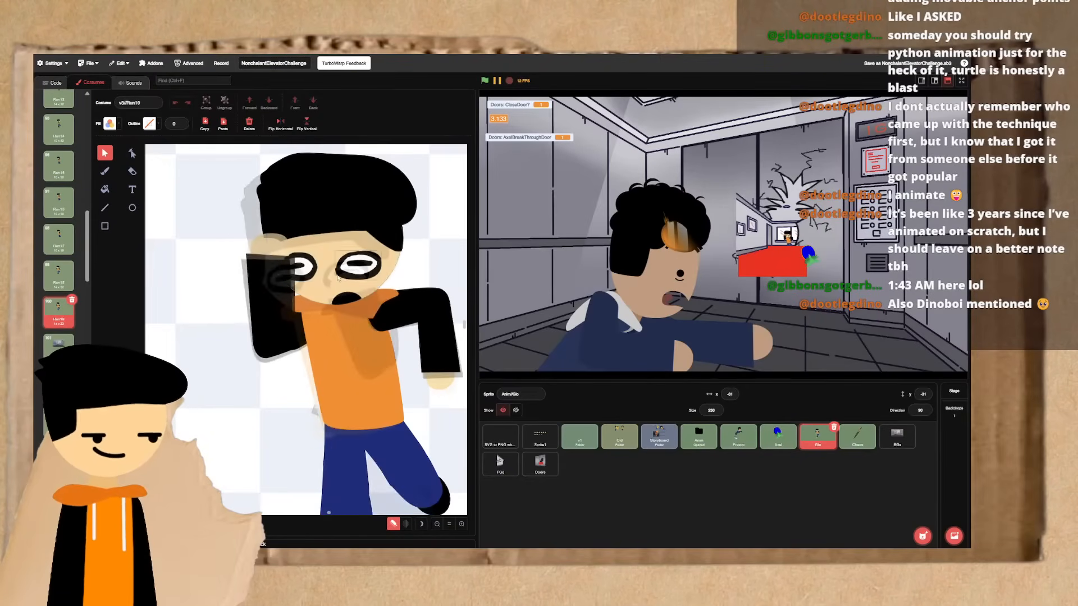
- Select the head together with its hair, eyes and mouth and rotate the group slightly
{"action": "left_click", "coordinate": [342, 296]}
{"action": "left_click", "coordinate": [309, 274], "text": "shift"}
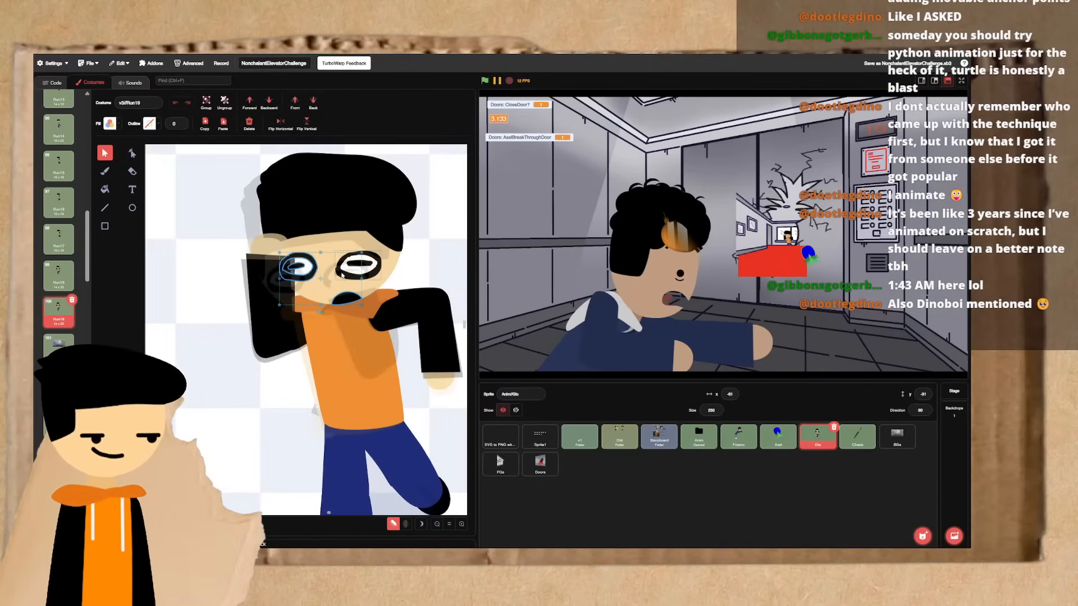
{"action": "left_click", "coordinate": [350, 266], "text": "shift"}
{"action": "left_click", "coordinate": [344, 254], "text": "shift"}
{"action": "left_click", "coordinate": [348, 214], "text": "shift"}
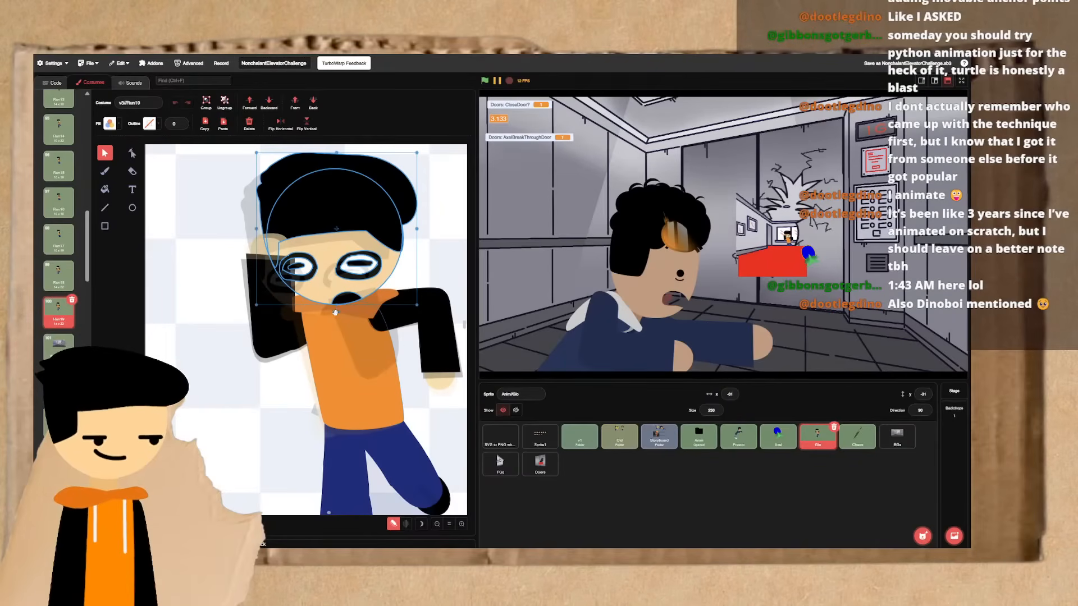
{"action": "left_click_drag", "start_coordinate": [335, 313], "coordinate": [336, 324]}
{"action": "key", "text": "Up"}
{"action": "key", "text": "Right"}
{"action": "left_click", "coordinate": [258, 420]}
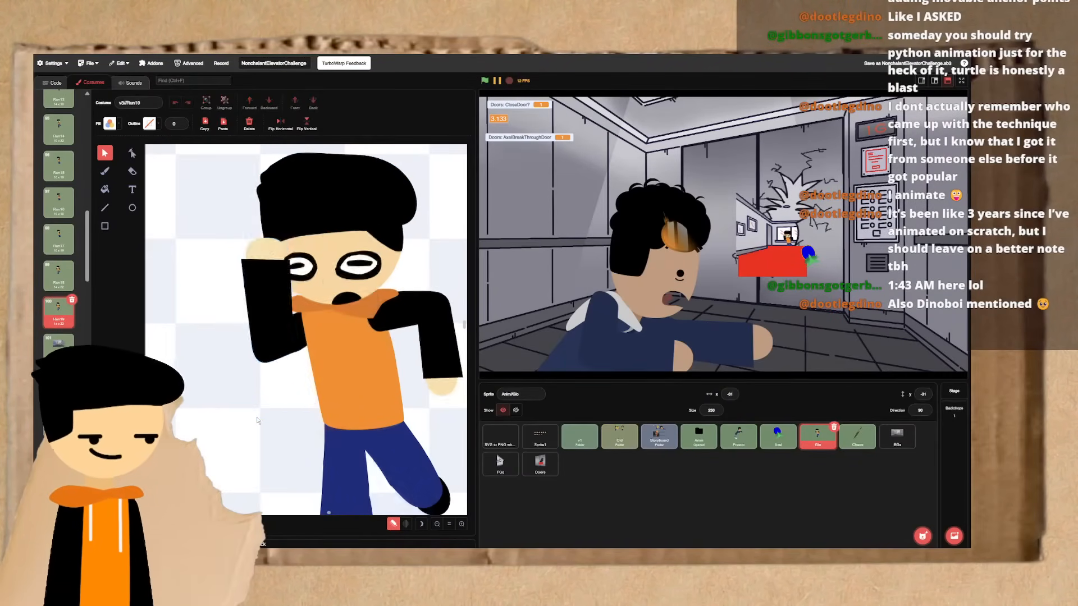
- Flip between Run17, Run18 and the duplicated frame to check how the adjusted head and arms move
{"action": "key", "text": "ctrl+Left"}
{"action": "key", "text": "ctrl+Right"}
{"action": "key", "text": "ctrl+Left"}
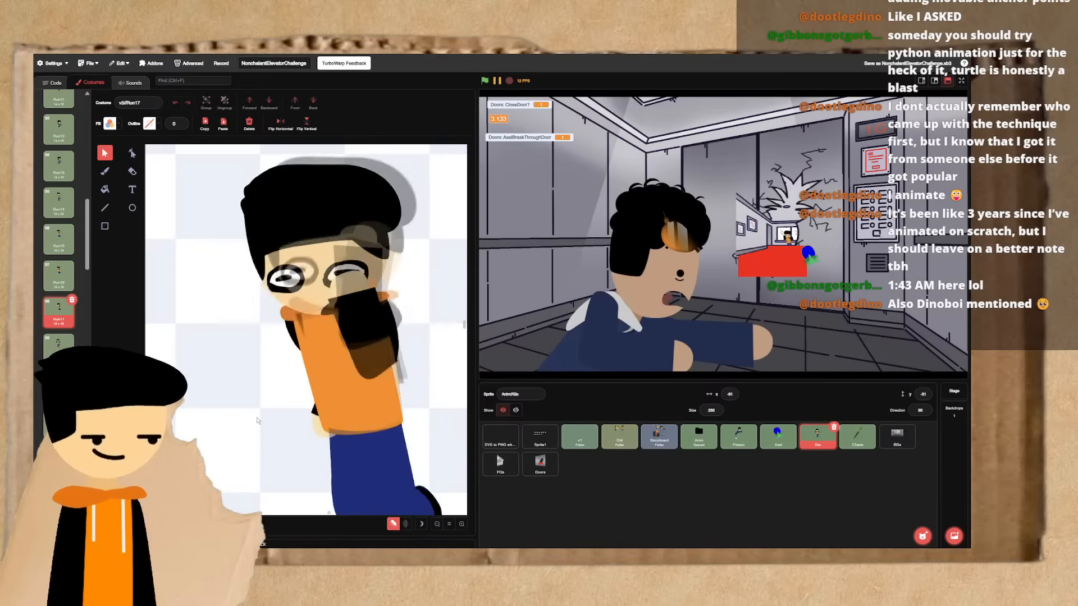
{"action": "key", "text": "ctrl+Right"}
{"action": "key", "text": "ctrl+Left"}
{"action": "key", "text": "ctrl+Right"}
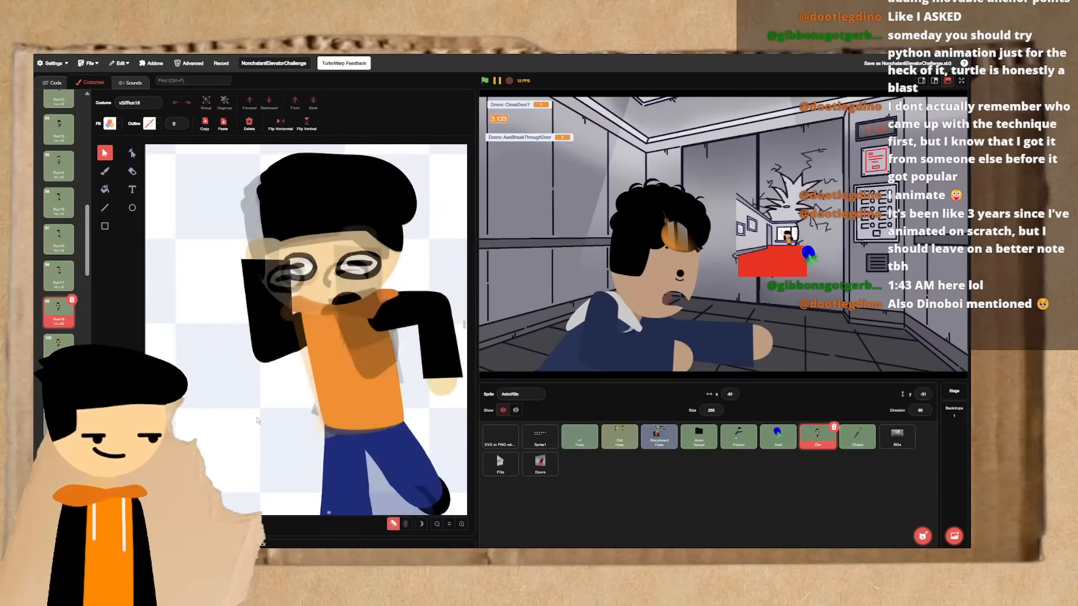
{"action": "key", "text": "ctrl+Left"}
{"action": "key", "text": "ctrl+Left"}
{"action": "key", "text": "ctrl+Right"}
{"action": "key", "text": "ctrl+Right"}
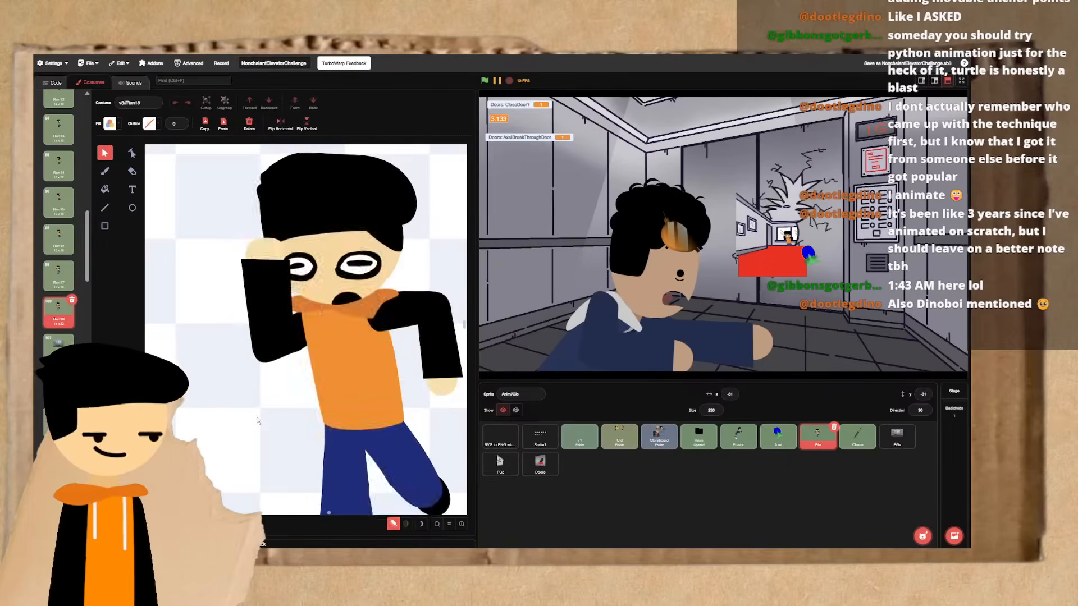
- Select the torso, head and both arms in the duplicated frame and rotate the whole upper body slightly
{"action": "key", "text": "ctrl+a"}
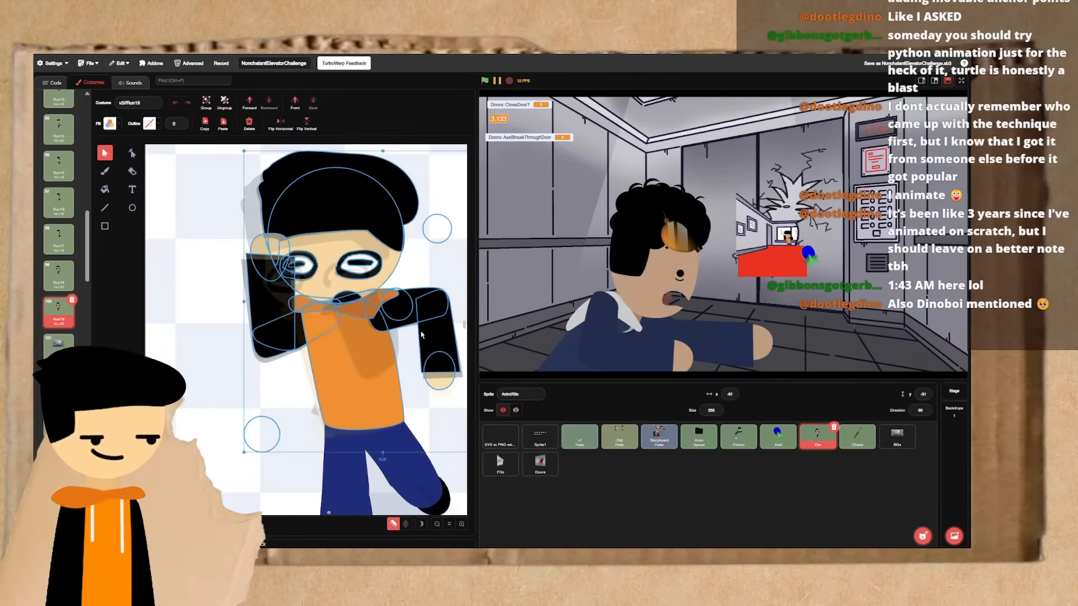
{"action": "key", "text": "Escape"}
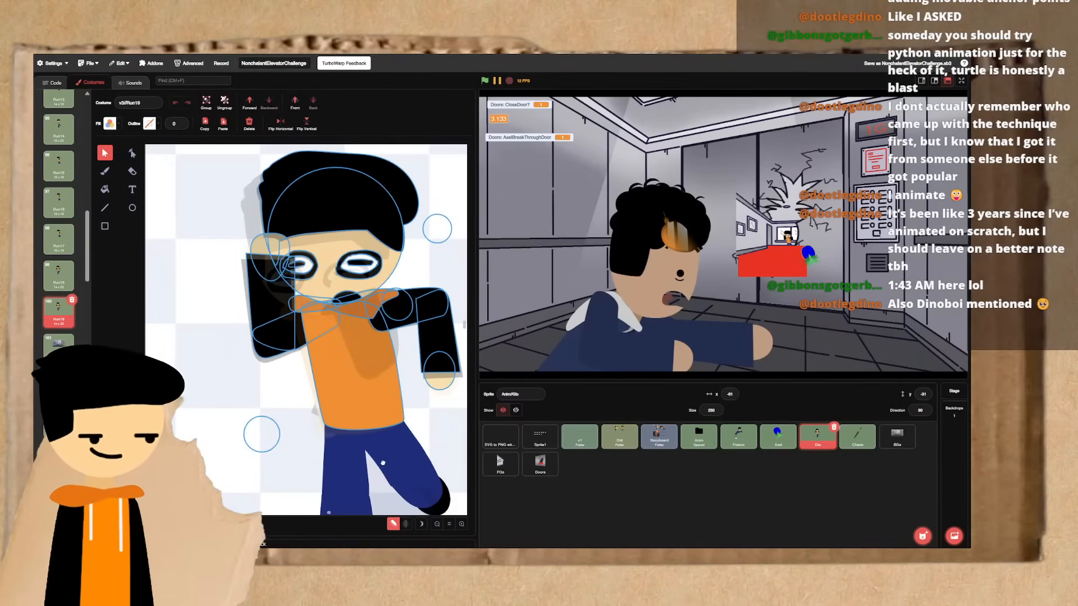
{"action": "left_click_drag", "start_coordinate": [381, 465], "coordinate": [382, 465]}
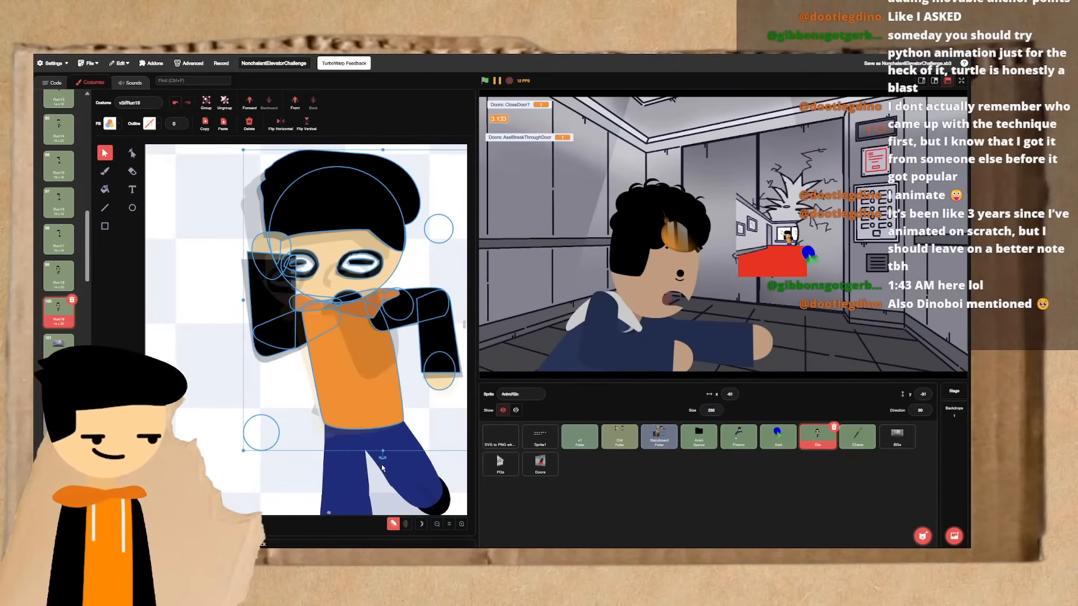
- Flip repeatedly through Run17, Run18 and the duplicated frame to judge how the rotated upper body settles
{"action": "key", "text": "Up"}
{"action": "key", "text": "Up"}
{"action": "key", "text": "Down"}
{"action": "key", "text": "Down"}
{"action": "key", "text": "Up"}
{"action": "key", "text": "Up"}
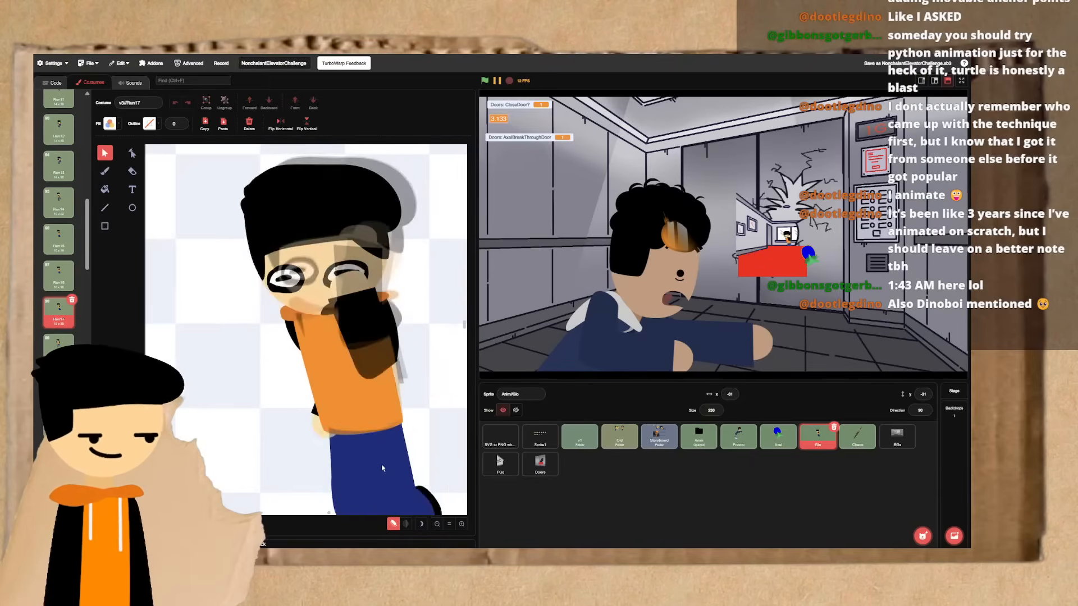
{"action": "key", "text": "Down"}
{"action": "key", "text": "Up"}
{"action": "key", "text": "Up"}
{"action": "key", "text": "Down"}
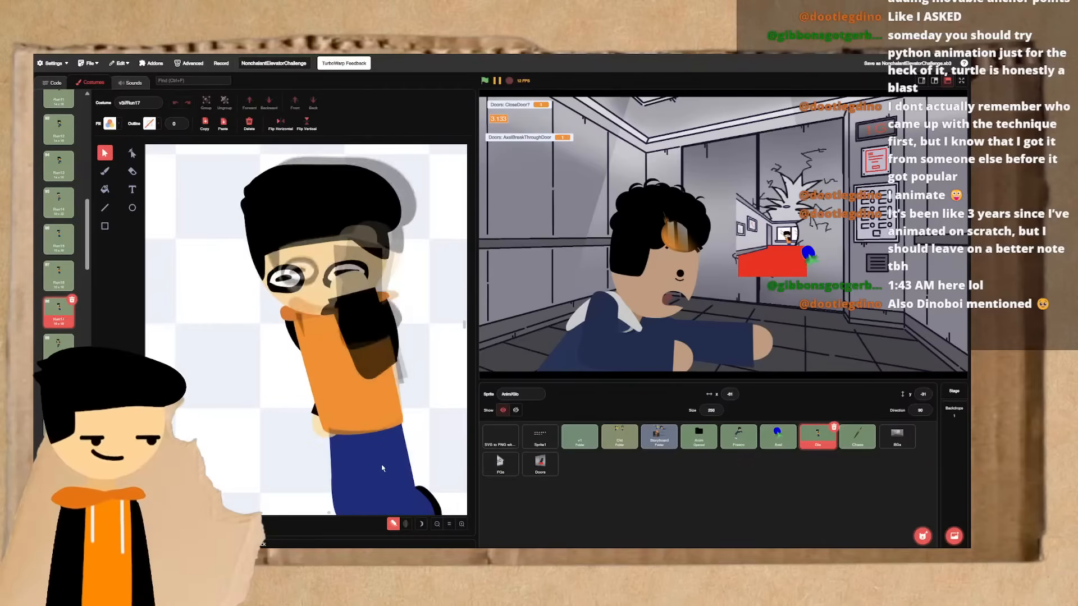
{"action": "key", "text": "Down"}
{"action": "key", "text": "Down"}
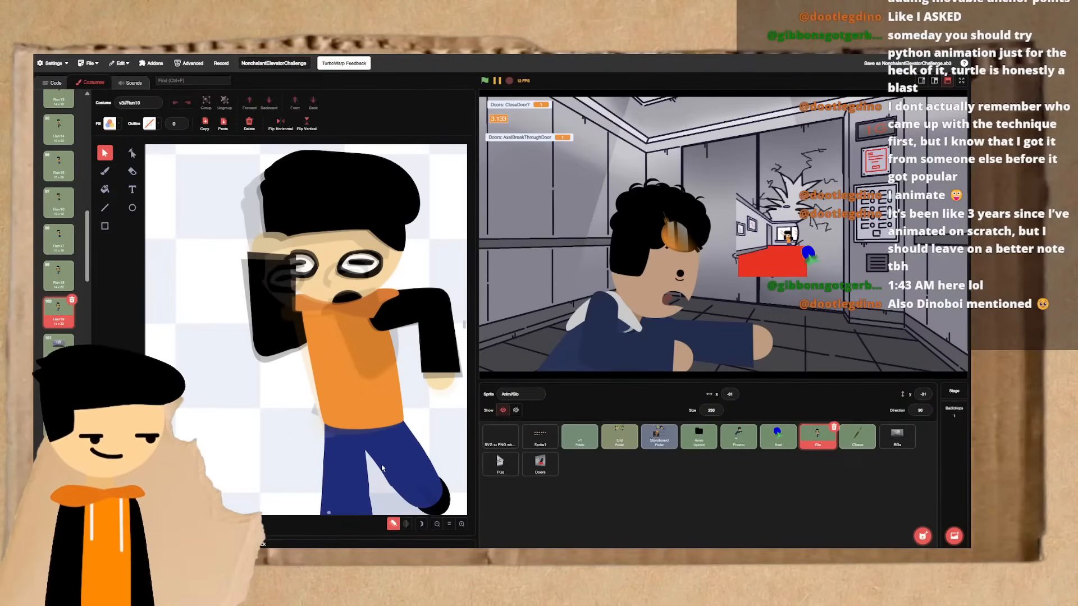
{"action": "key", "text": "Up"}
{"action": "key", "text": "Down"}
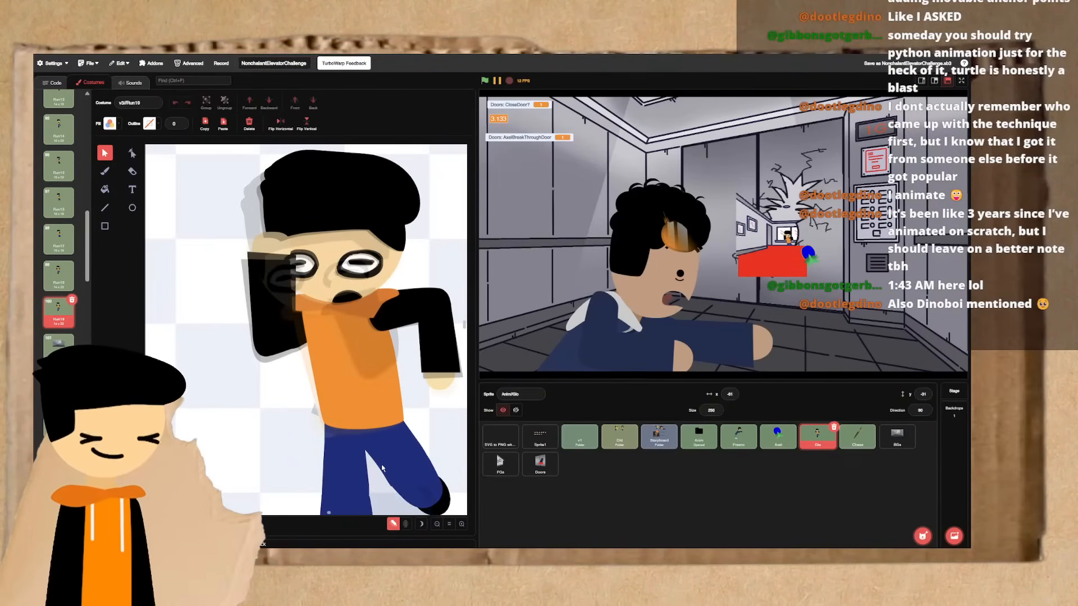
{"action": "key", "text": "Up"}
{"action": "key", "text": "Down"}
{"action": "key", "text": "Up"}
{"action": "key", "text": "Up"}
{"action": "key", "text": "Up"}
{"action": "key", "text": "Up"}
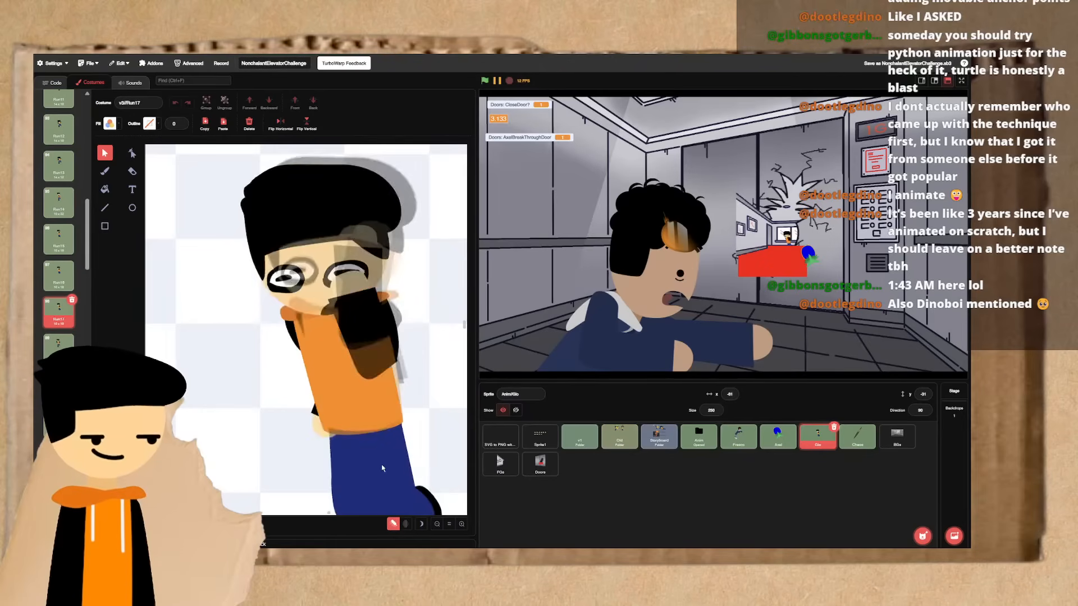
{"action": "key", "text": "Down"}
{"action": "key", "text": "Down"}
{"action": "key", "text": "Down"}
{"action": "key", "text": "Down"}
{"action": "key", "text": "Up"}
{"action": "key", "text": "Up"}
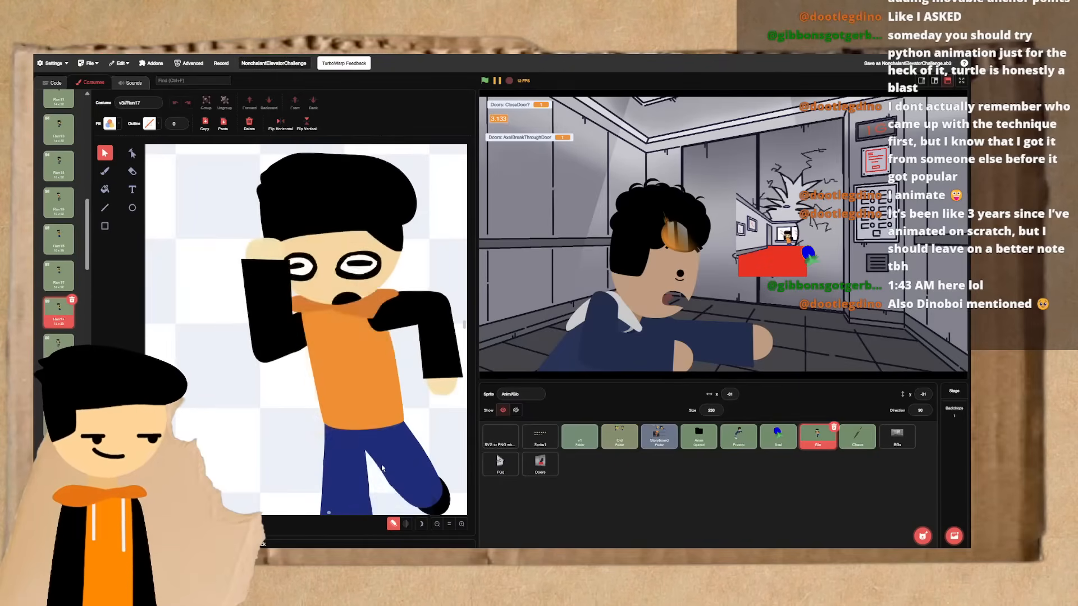
- Flip back and forth through frames Run14 to Run19 to examine how the run leads into the recoil and settles
{"action": "key", "text": "Down"}
{"action": "key", "text": "Down"}
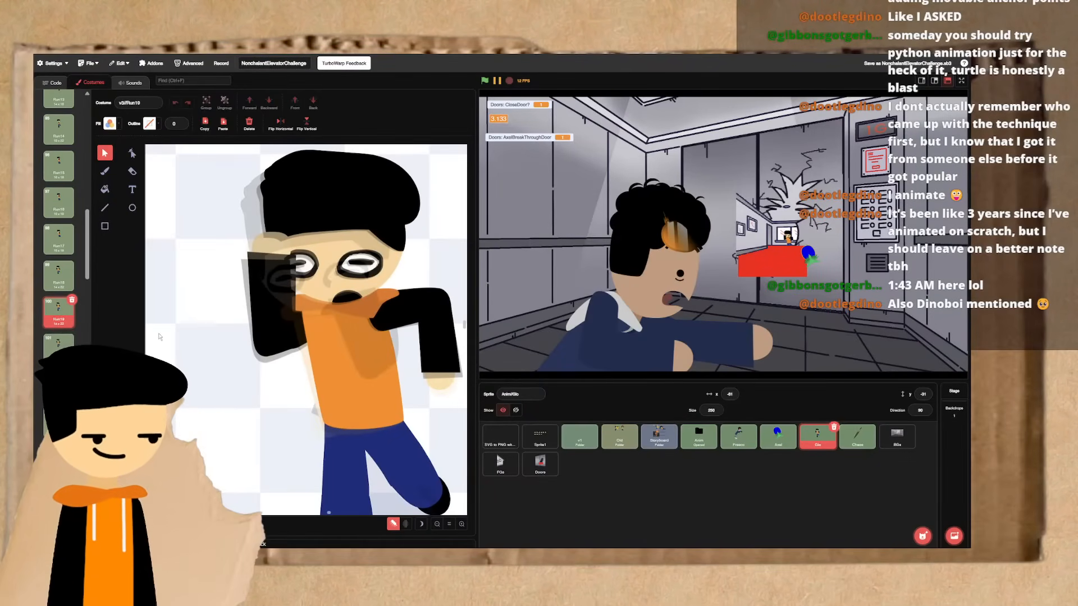
{"action": "key", "text": "Down"}
{"action": "left_click", "coordinate": [266, 349]}
{"action": "key", "text": "ctrl+Left"}
{"action": "key", "text": "ctrl+Left"}
{"action": "key", "text": "ctrl+Left"}
{"action": "key", "text": "ctrl+Left"}
{"action": "key", "text": "ctrl+Left"}
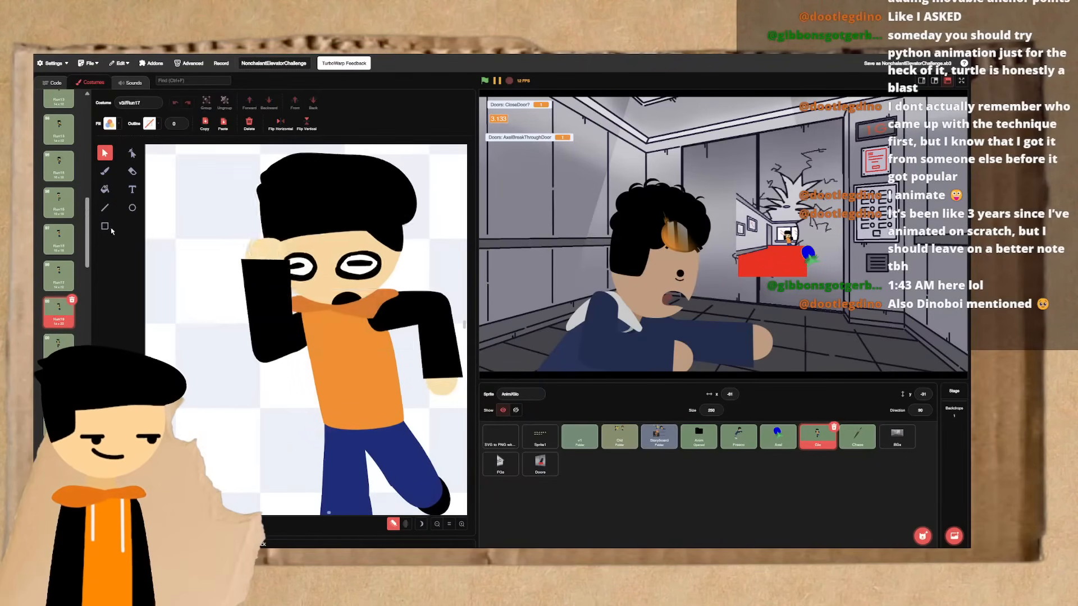
{"action": "key", "text": "ctrl+Right"}
{"action": "key", "text": "ctrl+Right"}
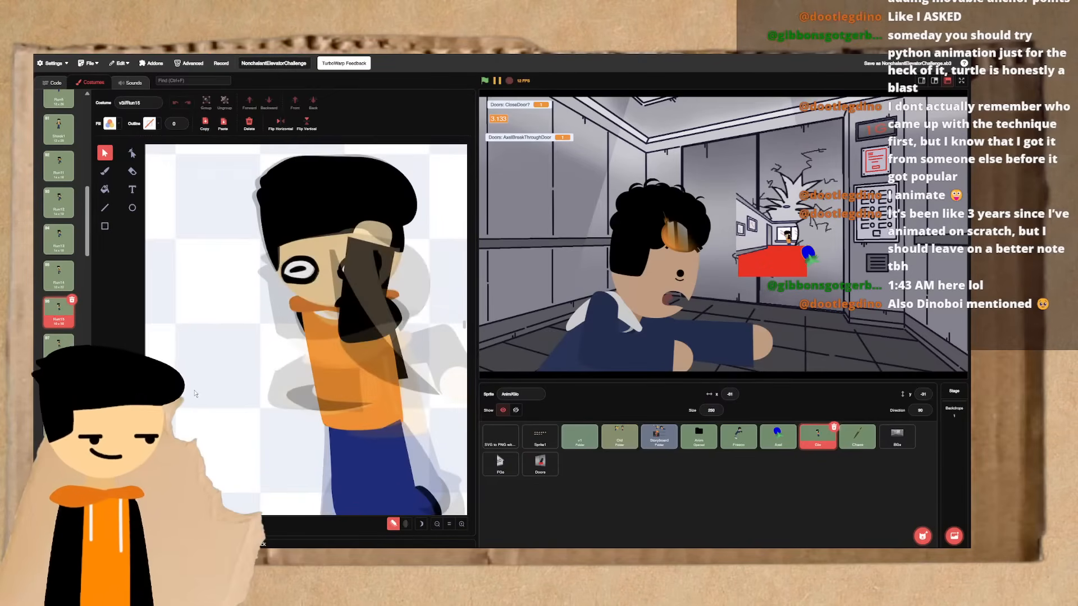
{"action": "key", "text": "ctrl+Left"}
{"action": "key", "text": "ctrl+Left"}
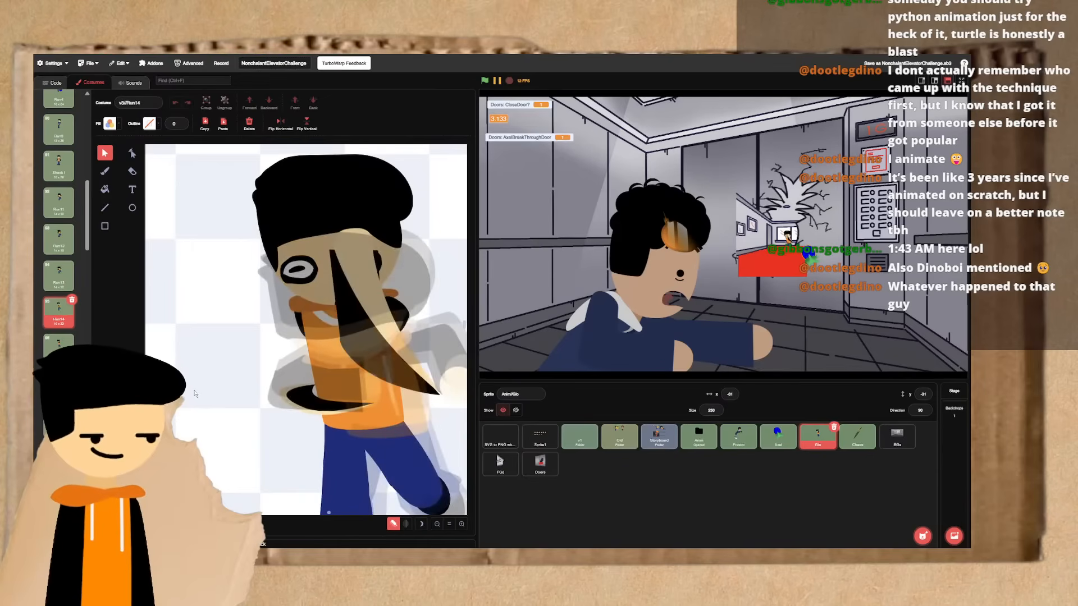
{"action": "key", "text": "ctrl+Right"}
{"action": "key", "text": "ctrl+Right"}
{"action": "key", "text": "ctrl+Right"}
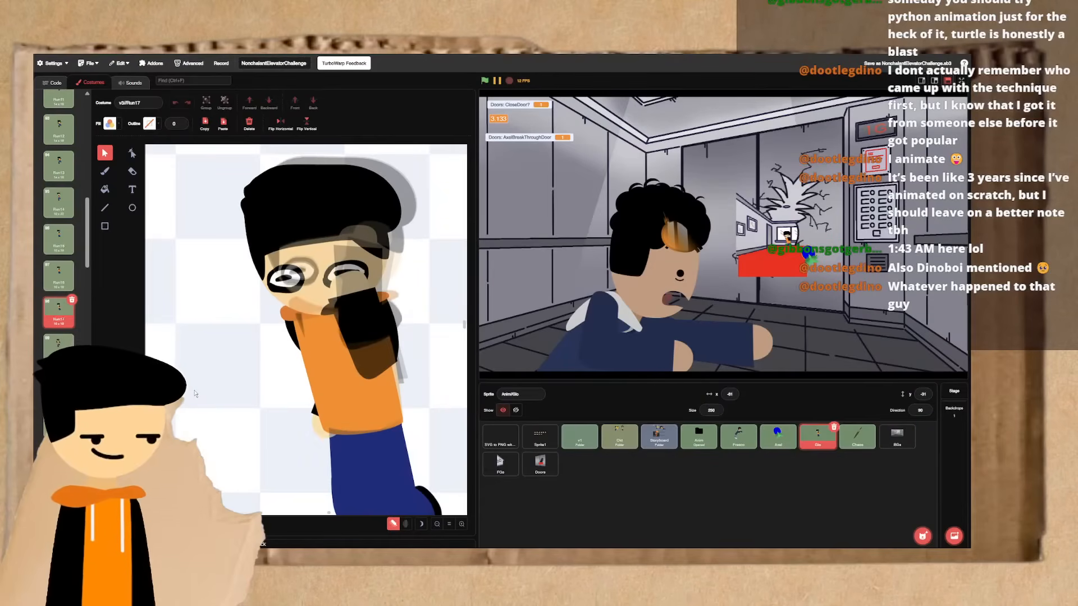
{"action": "key", "text": "ctrl+Right"}
{"action": "key", "text": "ctrl+Right"}
{"action": "key", "text": "ctrl+Right"}
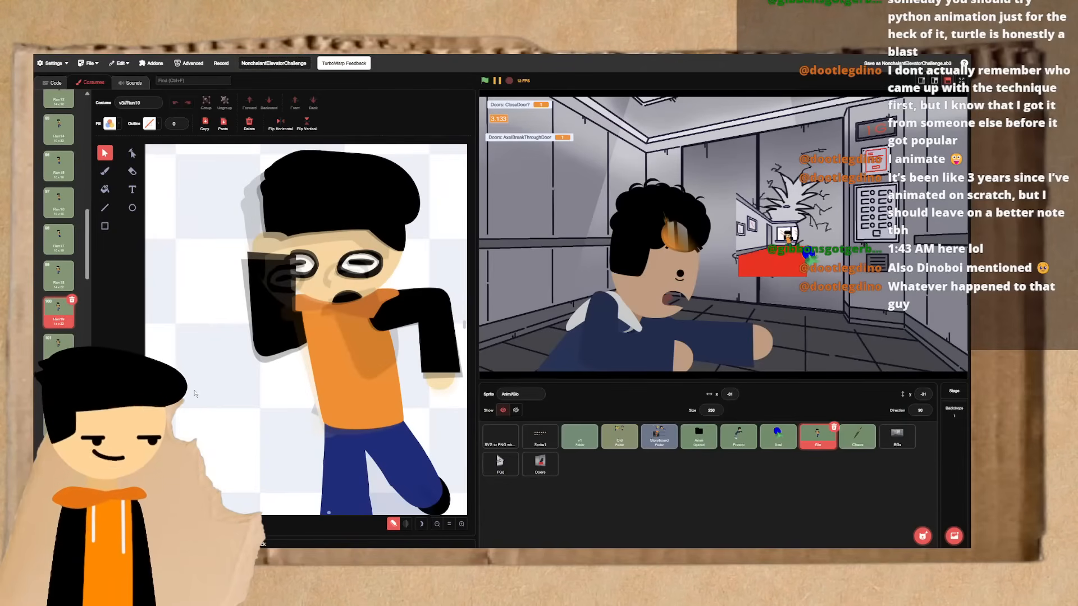
- Try to rotate the upper-arm group slightly in the follow-up frame Run20 and undo the rotation
{"action": "left_click", "coordinate": [302, 331]}
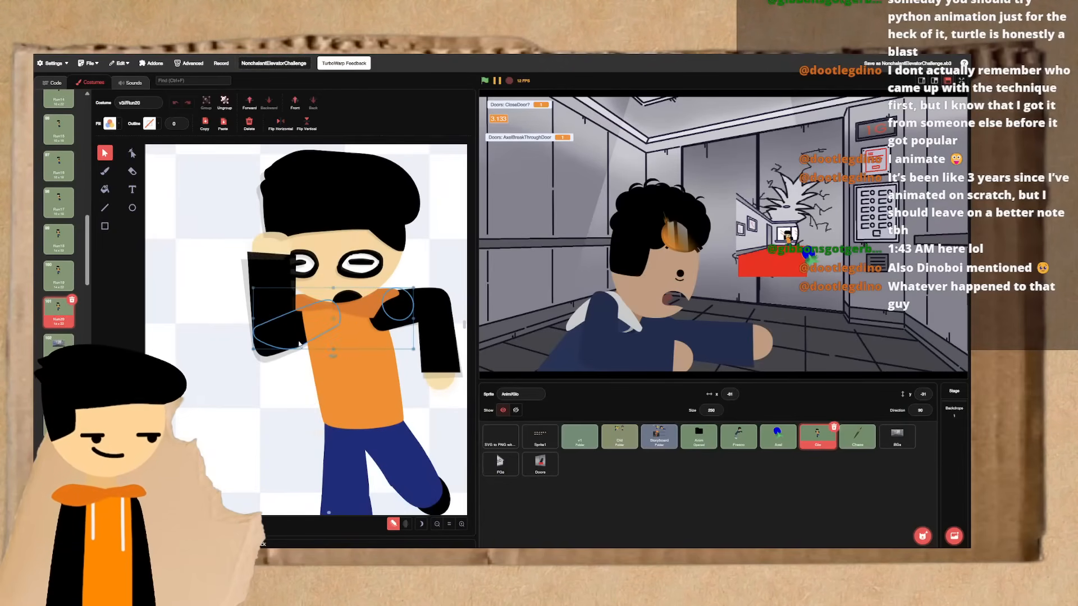
{"action": "left_click", "coordinate": [284, 328], "text": "shift"}
{"action": "left_click", "coordinate": [297, 377]}
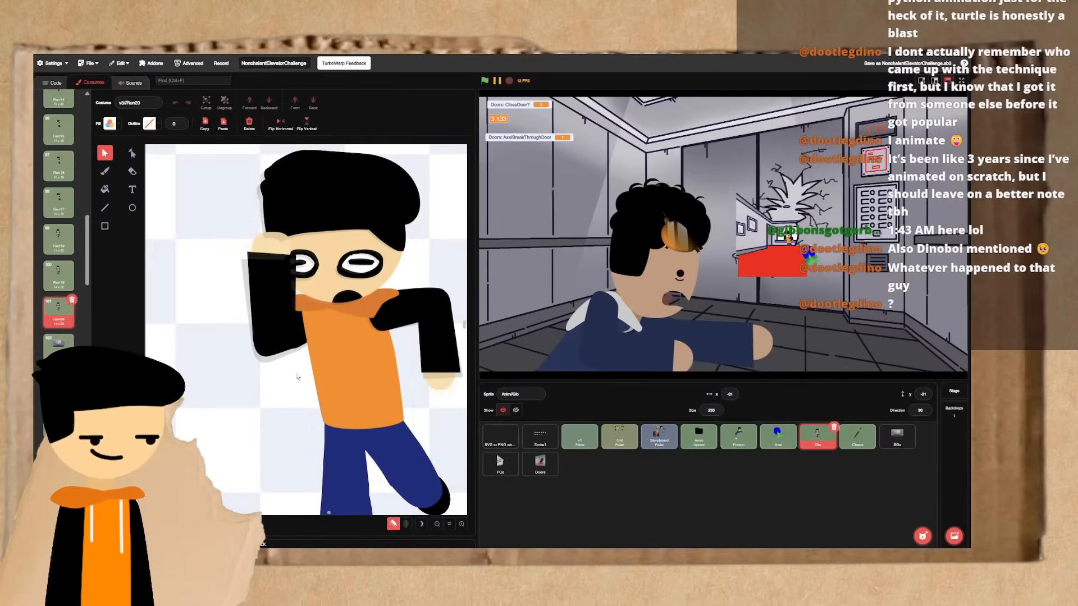
{"action": "left_click", "coordinate": [304, 344]}
{"action": "left_click_drag", "start_coordinate": [333, 356], "coordinate": [332, 362]}
{"action": "key", "text": "ctrl+z"}
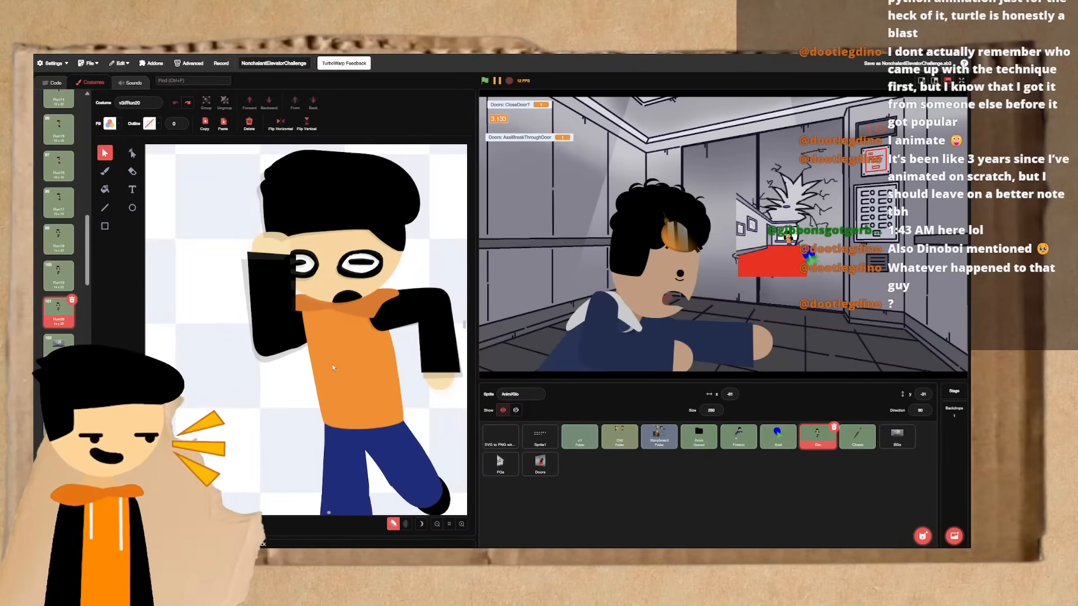
- Flip between Run20 and the frames back to Run17 to compare how the arms and head settle
{"action": "key", "text": "ctrl+Left"}
{"action": "key", "text": "ctrl+Left"}
{"action": "key", "text": "ctrl+Left"}
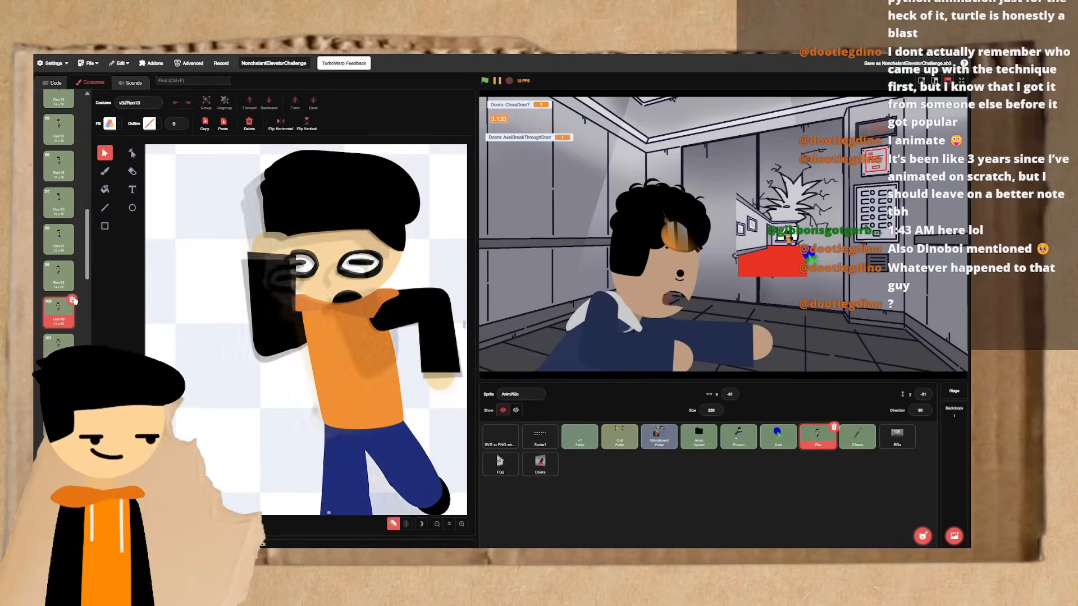
{"action": "key", "text": "ctrl+Right"}
{"action": "key", "text": "ctrl+Right"}
{"action": "key", "text": "ctrl+Right"}
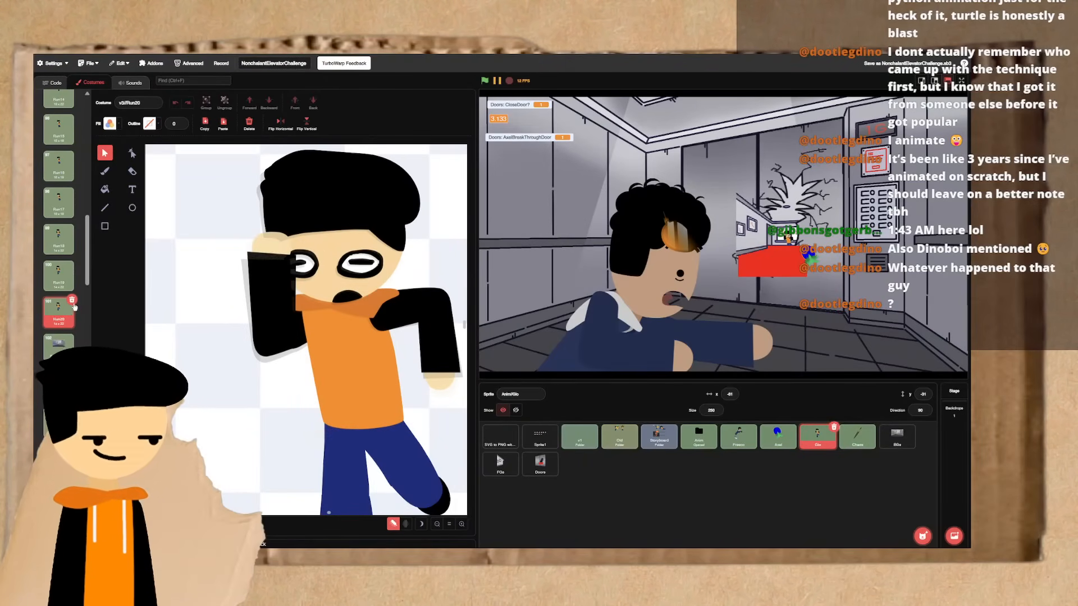
{"action": "key", "text": "ctrl+Left"}
{"action": "key", "text": "ctrl+Left"}
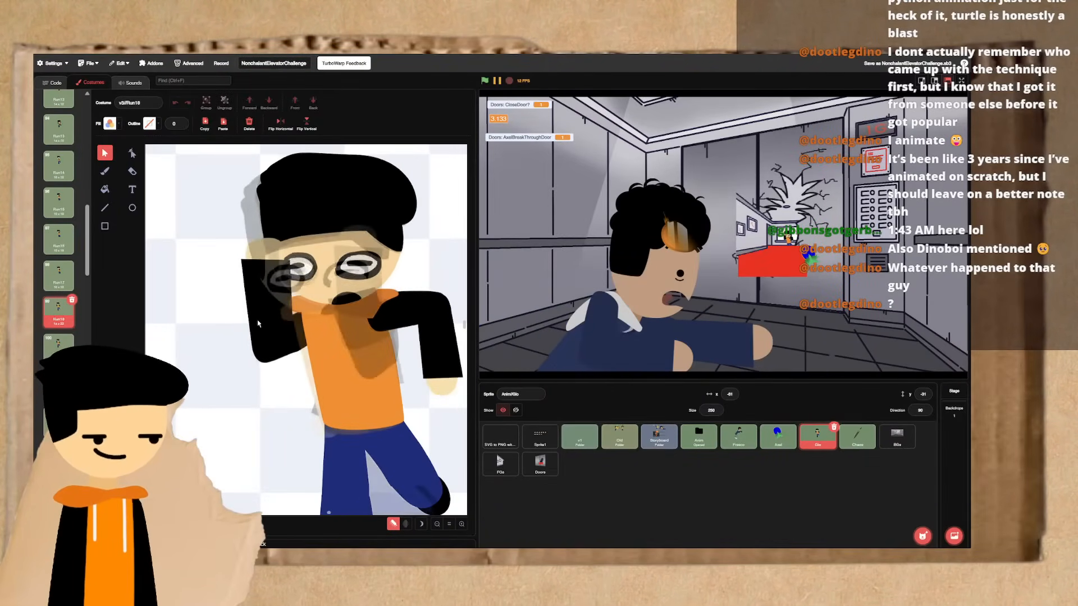
{"action": "key", "text": "ctrl+Left"}
{"action": "key", "text": "ctrl+Right"}
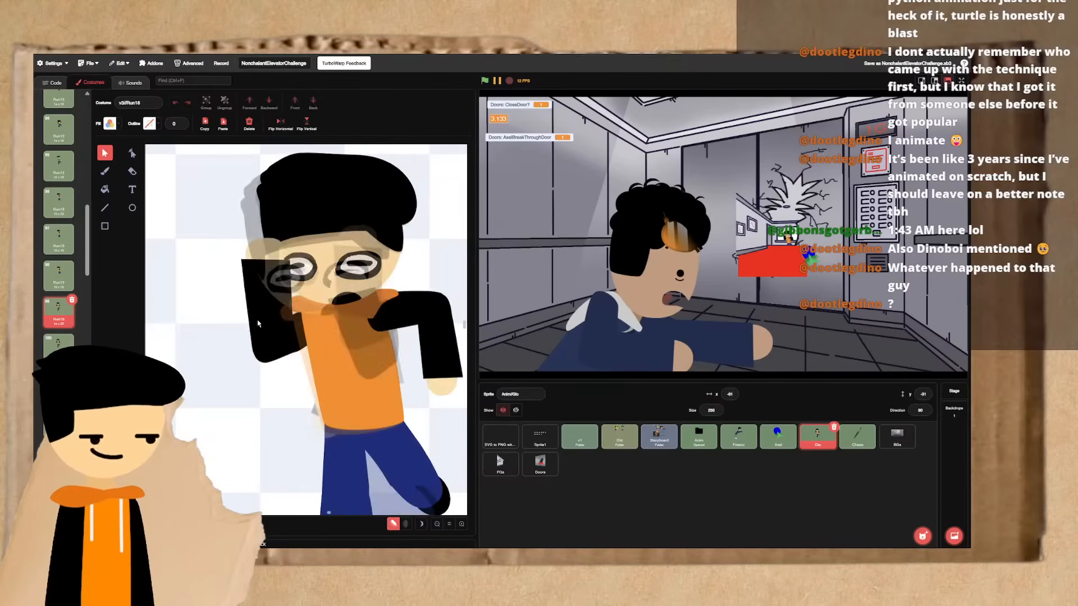
{"action": "key", "text": "ctrl+Right"}
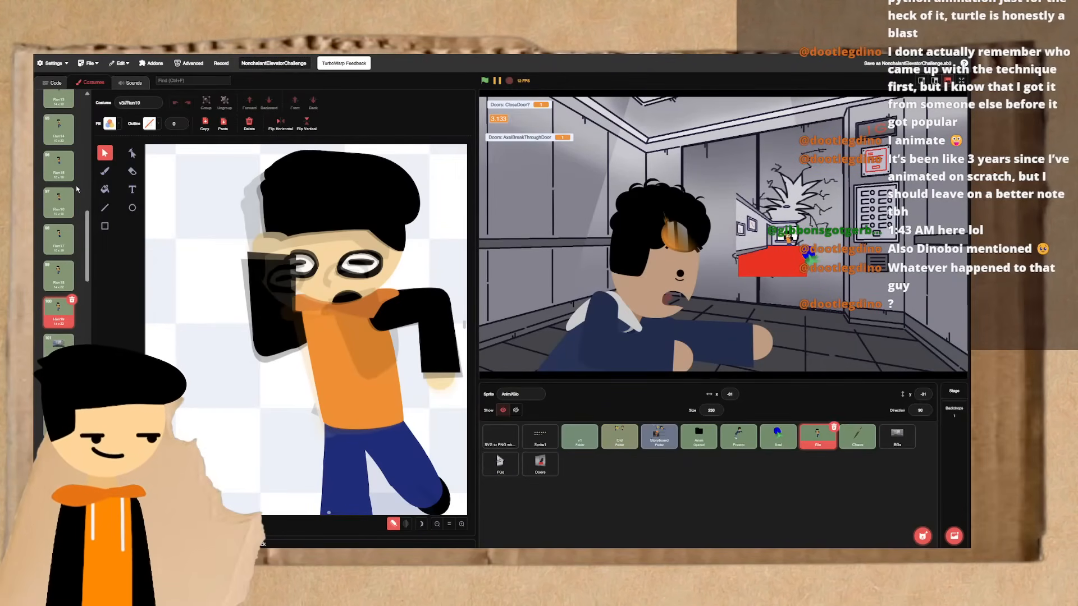
- Brush a purple motion curve with an arrow and a loop beside the character in Run19, and undo the strokes
{"action": "left_click", "coordinate": [105, 171]}
{"action": "scroll", "coordinate": [191, 253], "scroll_direction": "left", "scroll_amount": 4}
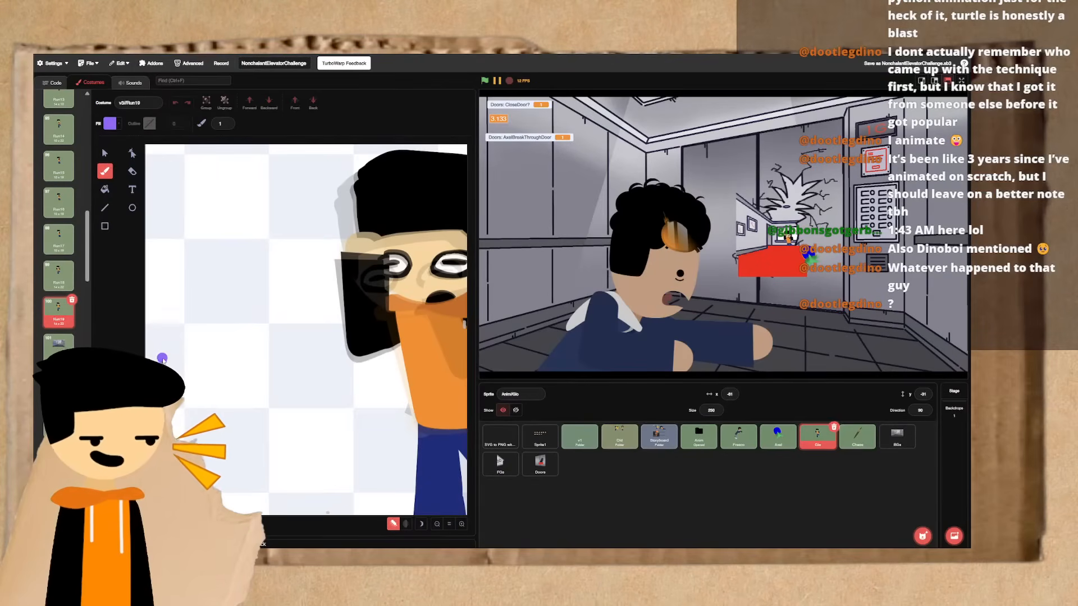
{"action": "mouse_move", "coordinate": [162, 358]}
{"action": "left_mouse_down"}
{"action": "mouse_move", "coordinate": [219, 293]}
{"action": "mouse_move", "coordinate": [280, 263]}
{"action": "left_mouse_up"}
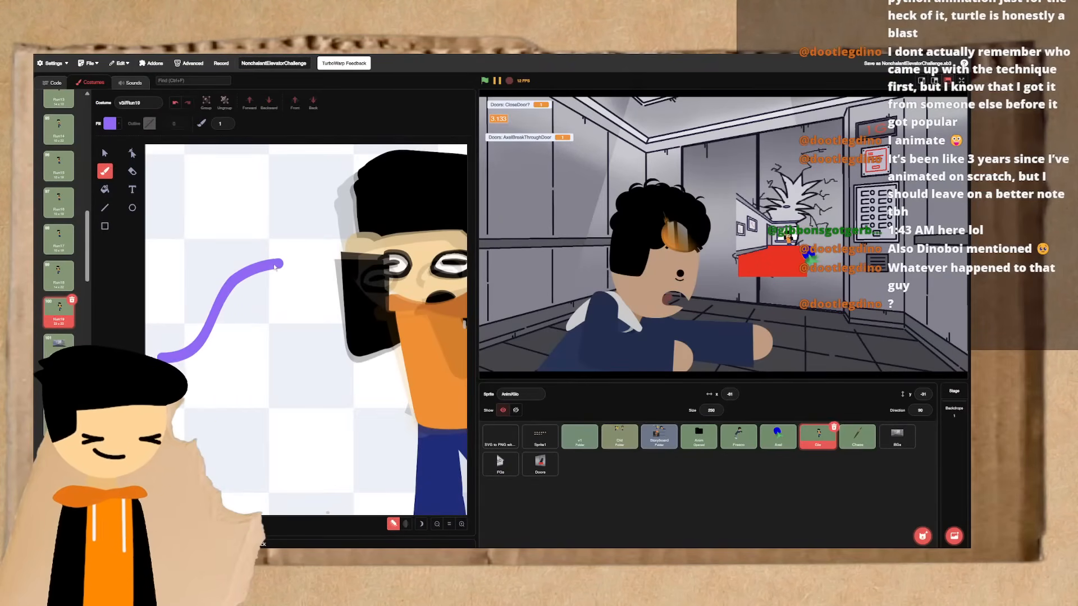
{"action": "mouse_move", "coordinate": [273, 193]}
{"action": "left_mouse_down"}
{"action": "mouse_move", "coordinate": [269, 251]}
{"action": "mouse_move", "coordinate": [335, 370]}
{"action": "left_mouse_up"}
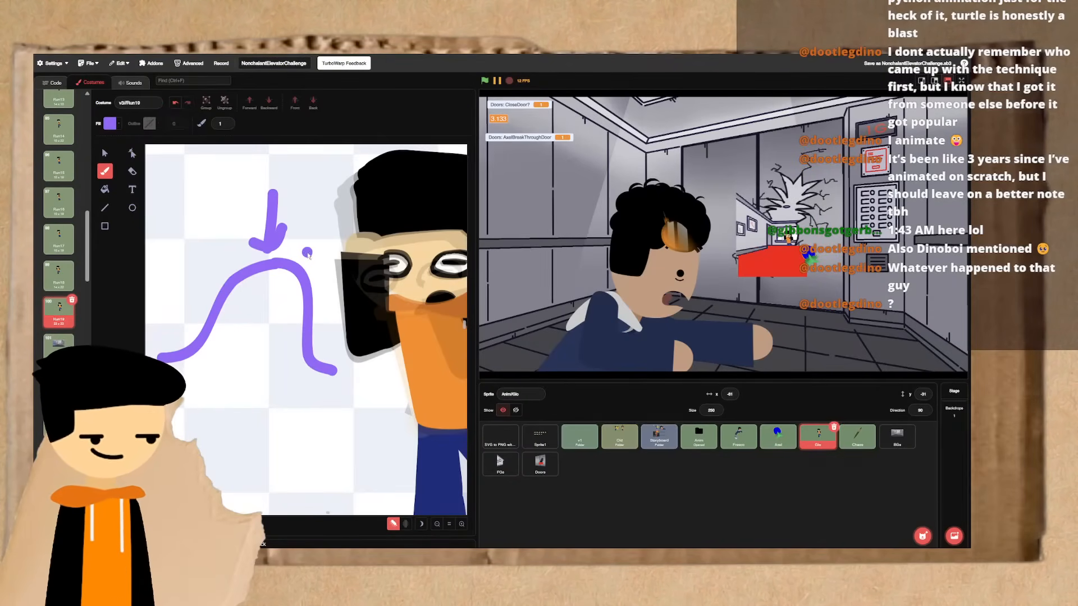
{"action": "mouse_move", "coordinate": [308, 254]}
{"action": "left_mouse_down"}
{"action": "mouse_move", "coordinate": [257, 314]}
{"action": "mouse_move", "coordinate": [393, 360]}
{"action": "mouse_move", "coordinate": [316, 244]}
{"action": "left_mouse_up"}
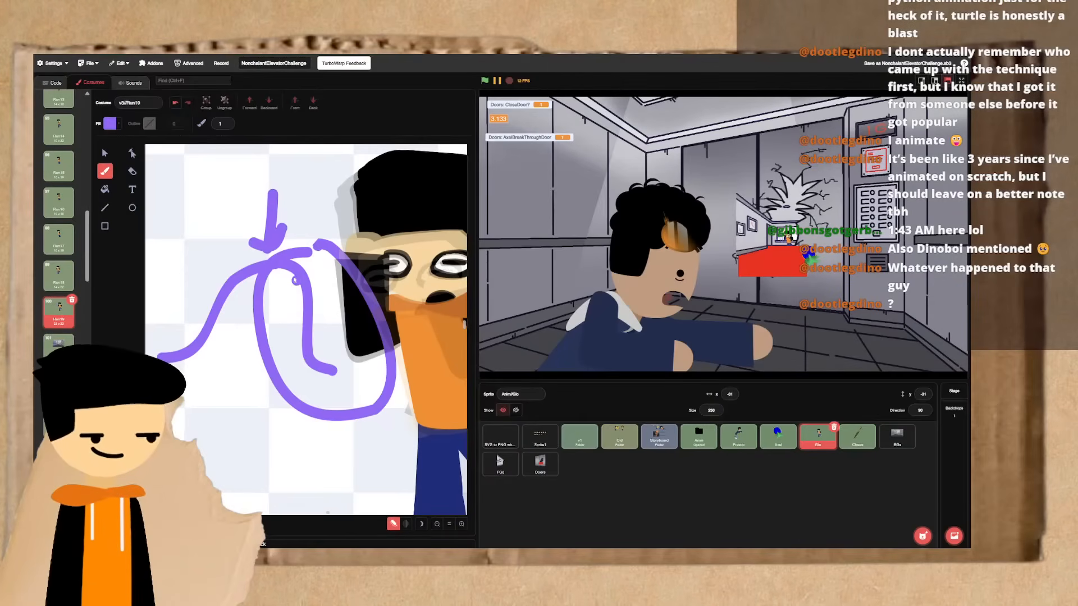
{"action": "key", "text": "ctrl+z"}
{"action": "key", "text": "ctrl+z"}
{"action": "key", "text": "ctrl+z"}
{"action": "key", "text": "ctrl+z"}
{"action": "key", "text": "ctrl+z"}
{"action": "key", "text": "ctrl+z"}
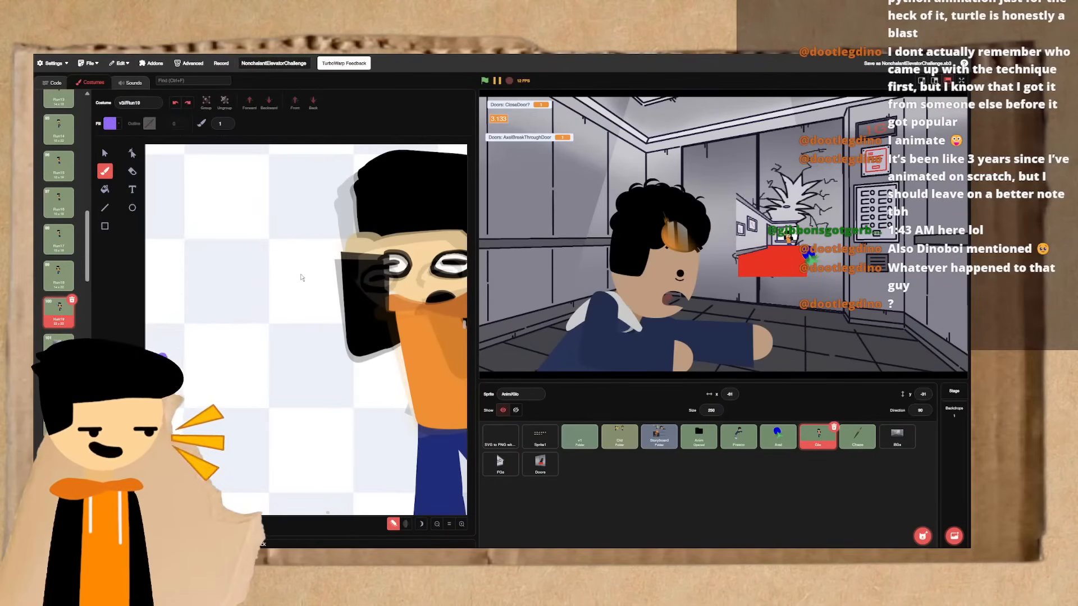
{"action": "left_click", "coordinate": [105, 153]}
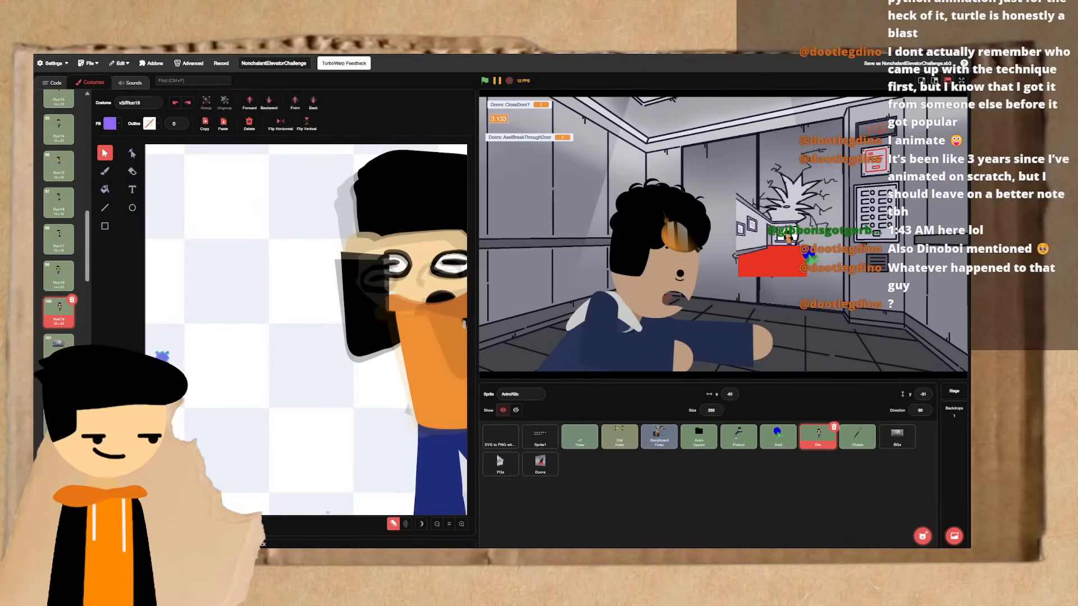
{"action": "scroll", "coordinate": [306, 330], "scroll_direction": "right", "scroll_amount": 2}
- Compare Run17 with Run19, duplicate Run19 as a follow-up frame, and return to the original Run19
{"action": "key", "text": "Up"}
{"action": "key", "text": "Up"}
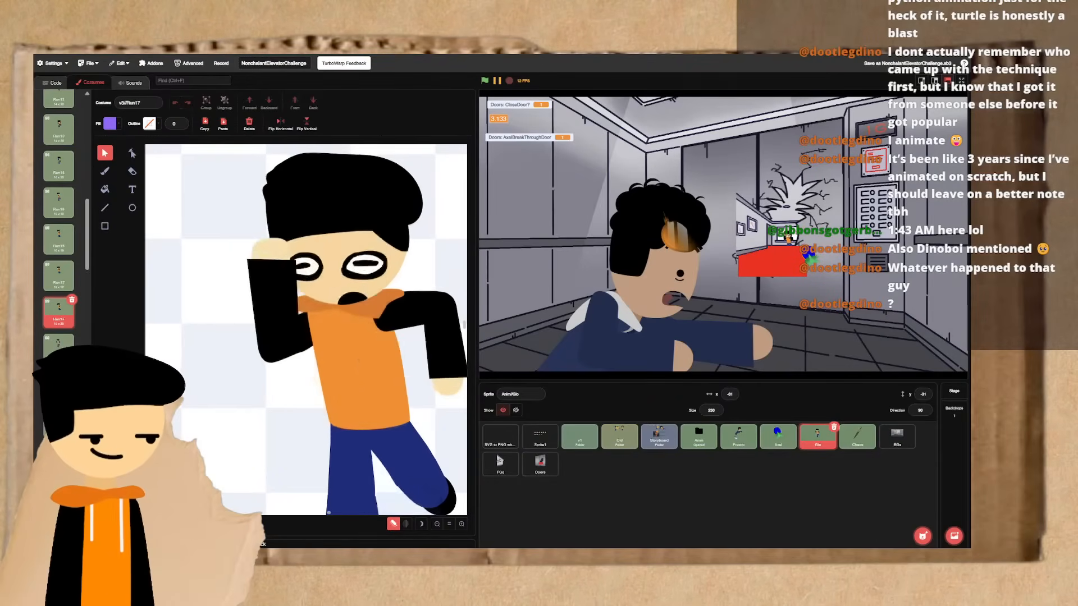
{"action": "key", "text": "Down"}
{"action": "key", "text": "Down"}
{"action": "right_click", "coordinate": [47, 311]}
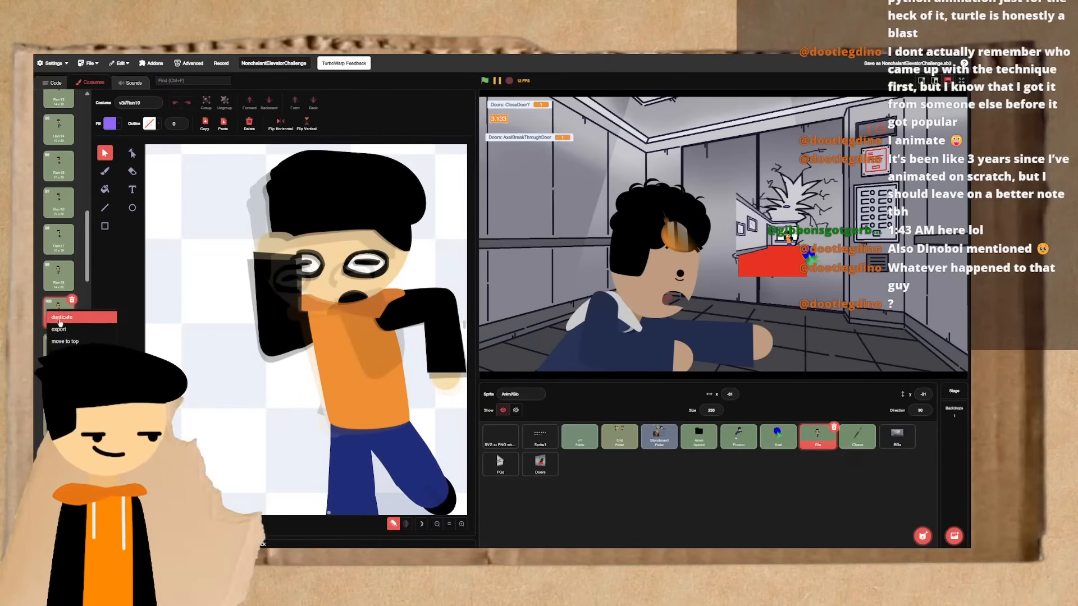
{"action": "key", "text": "Down"}
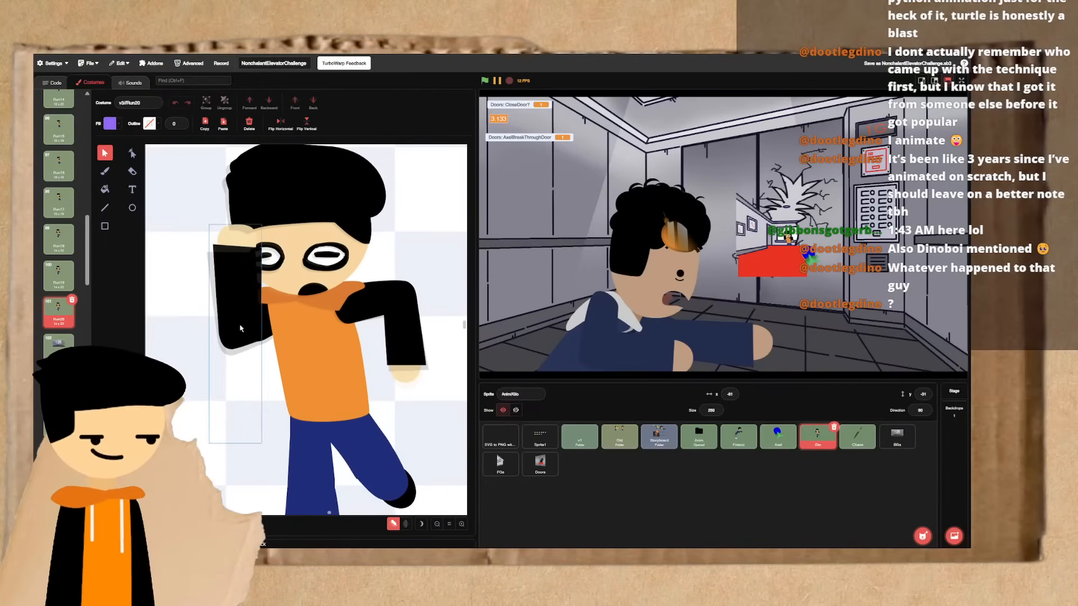
{"action": "key", "text": "Up"}
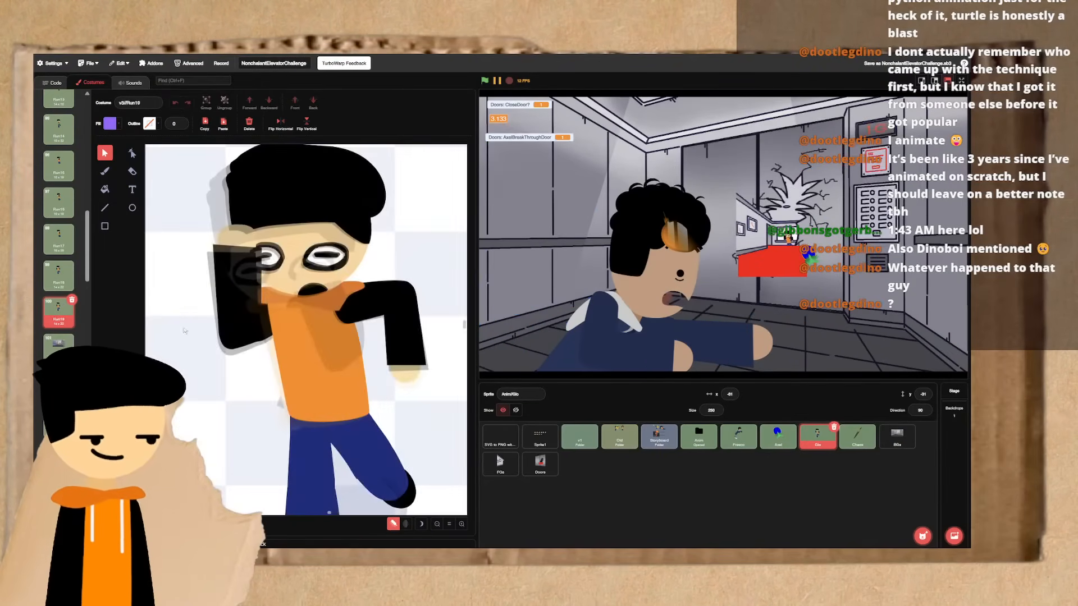
- Rotate the upper-arm group and the lowered forearm slightly in Run19
{"action": "left_click", "coordinate": [253, 321]}
{"action": "left_click", "coordinate": [266, 326]}
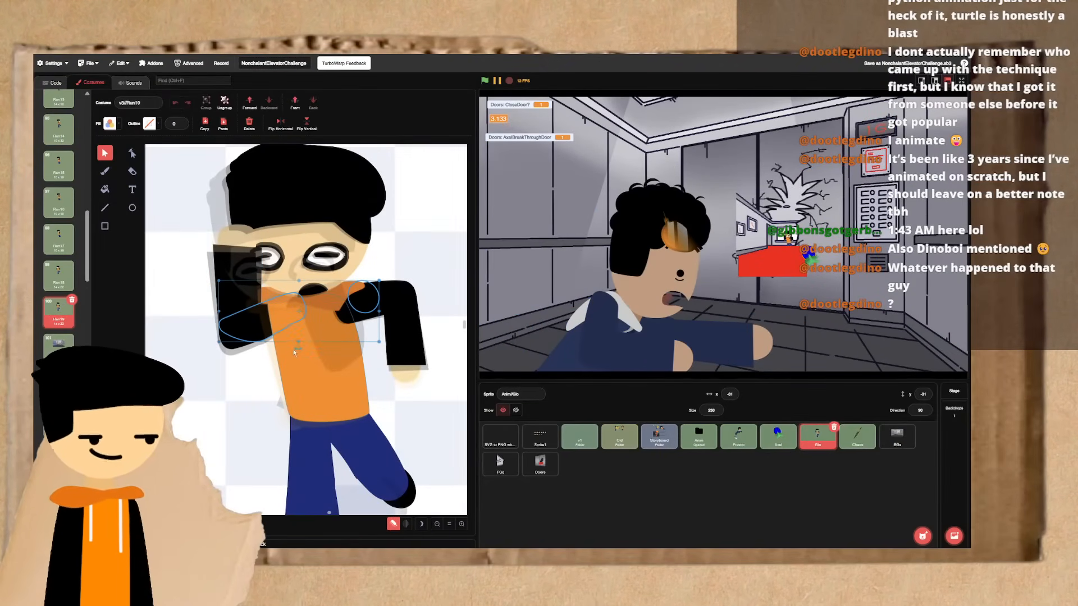
{"action": "left_click_drag", "start_coordinate": [297, 349], "coordinate": [294, 363]}
{"action": "left_click_drag", "start_coordinate": [243, 299], "coordinate": [242, 297]}
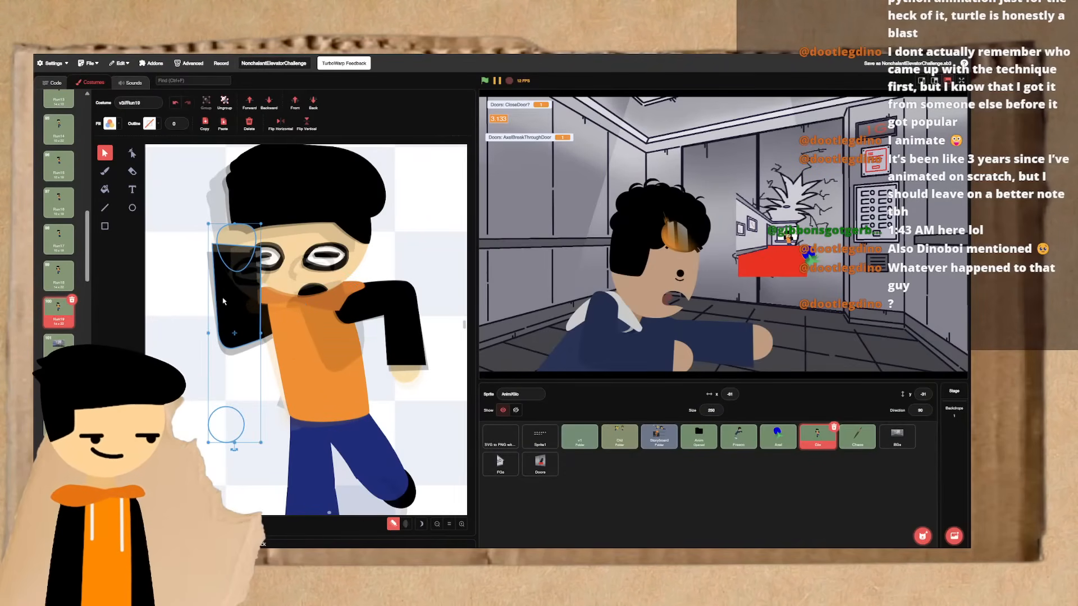
{"action": "left_click", "coordinate": [381, 303]}
{"action": "left_click_drag", "start_coordinate": [410, 330], "coordinate": [409, 344]}
{"action": "left_click", "coordinate": [449, 335]}
- Flip between Run17, Run18 and Run19 to check how the adjusted arms move
{"action": "key", "text": "Up"}
{"action": "key", "text": "Down"}
{"action": "key", "text": "Up"}
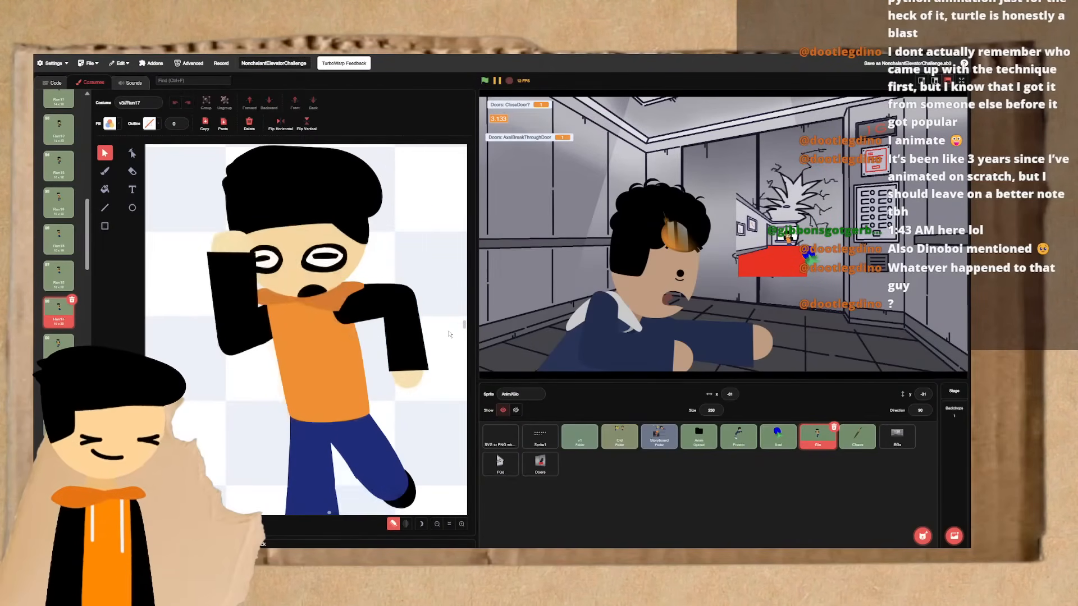
{"action": "key", "text": "Up"}
{"action": "key", "text": "Down"}
{"action": "key", "text": "Down"}
{"action": "key", "text": "Up"}
{"action": "key", "text": "Down"}
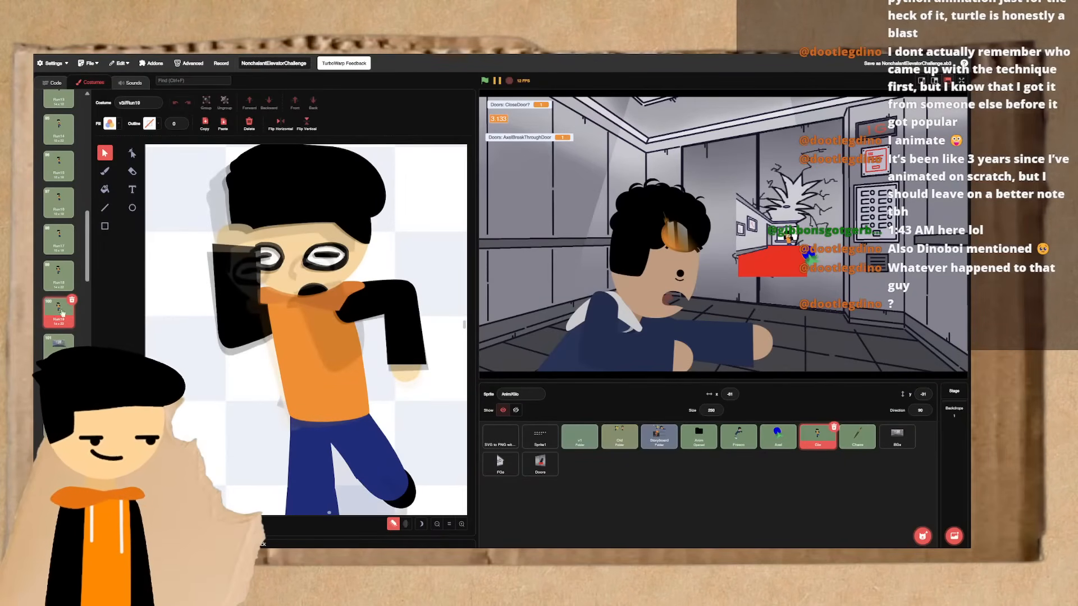
- Duplicate Run19, rotate the upper-arm group and raised forearm slightly in the copy, and compare it with Run19
{"action": "left_click", "coordinate": [75, 322]}
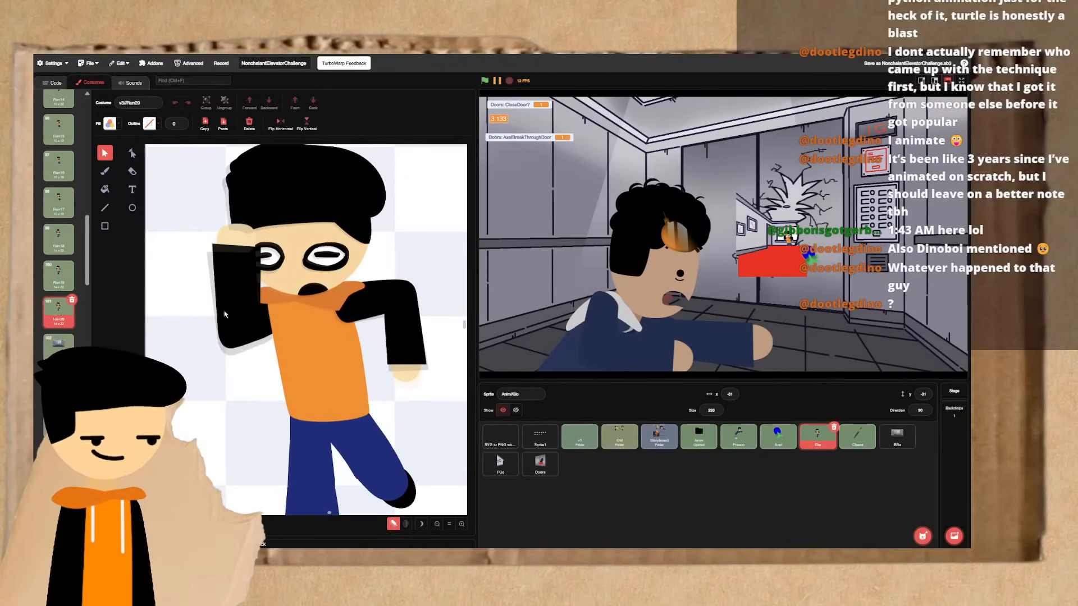
{"action": "left_click", "coordinate": [268, 322]}
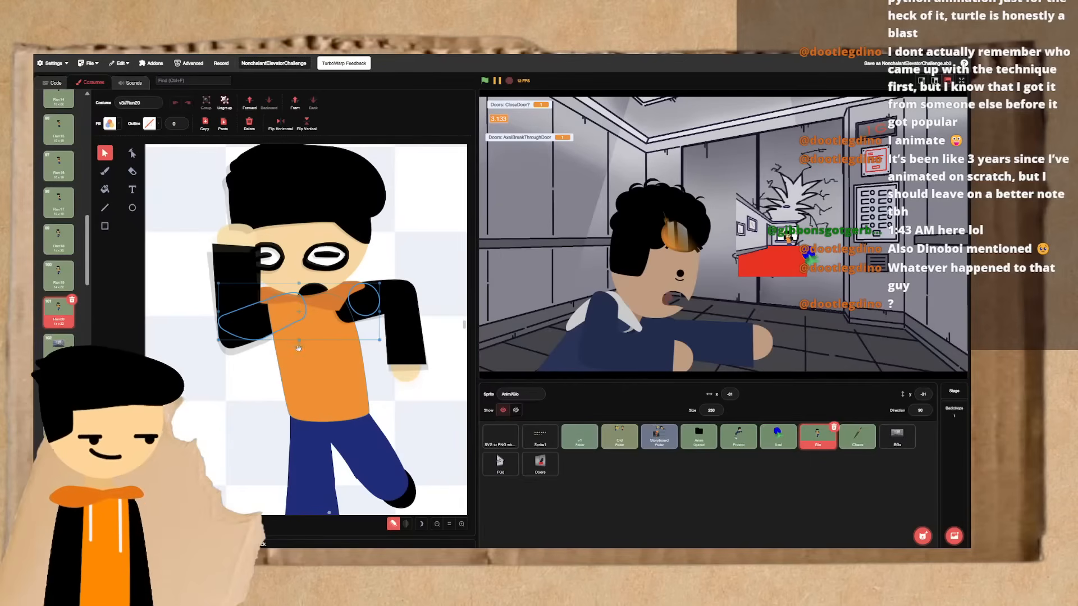
{"action": "left_click_drag", "start_coordinate": [298, 349], "coordinate": [279, 355]}
{"action": "left_click", "coordinate": [233, 307]}
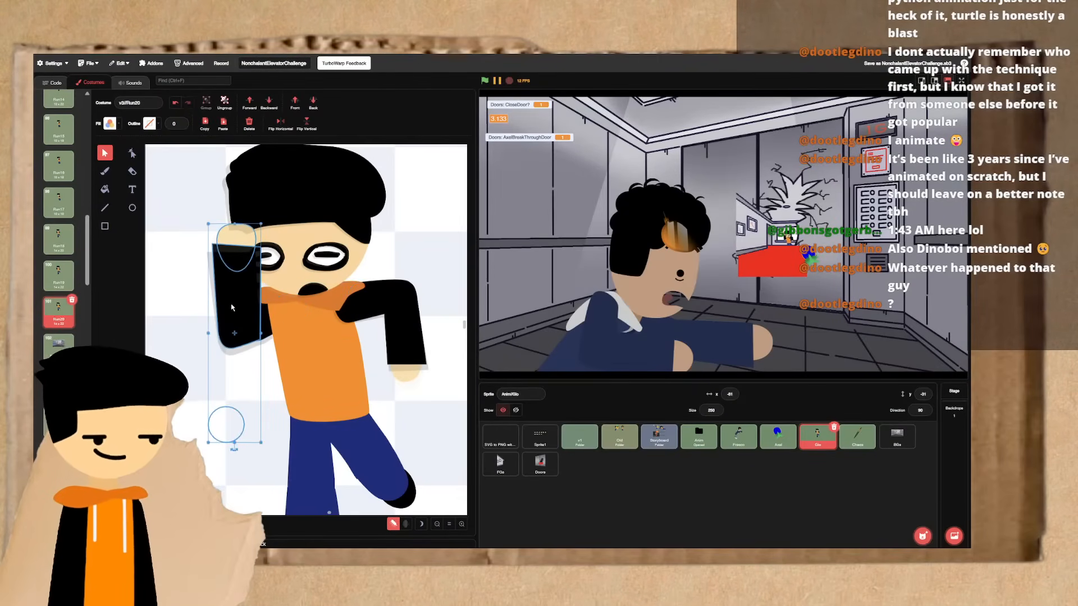
{"action": "left_click_drag", "start_coordinate": [233, 451], "coordinate": [235, 457]}
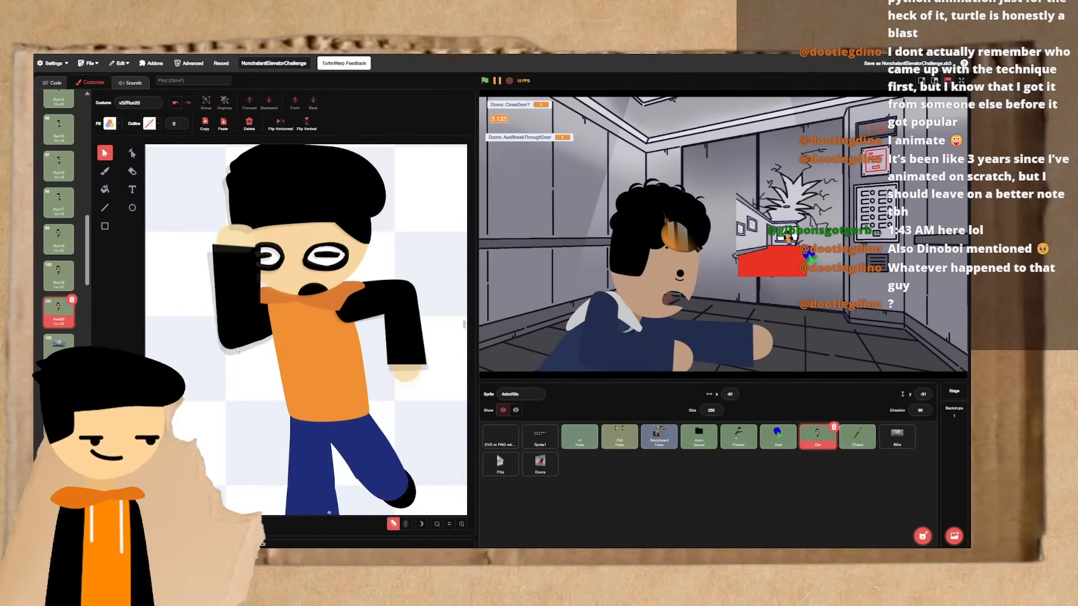
{"action": "left_click", "coordinate": [241, 325]}
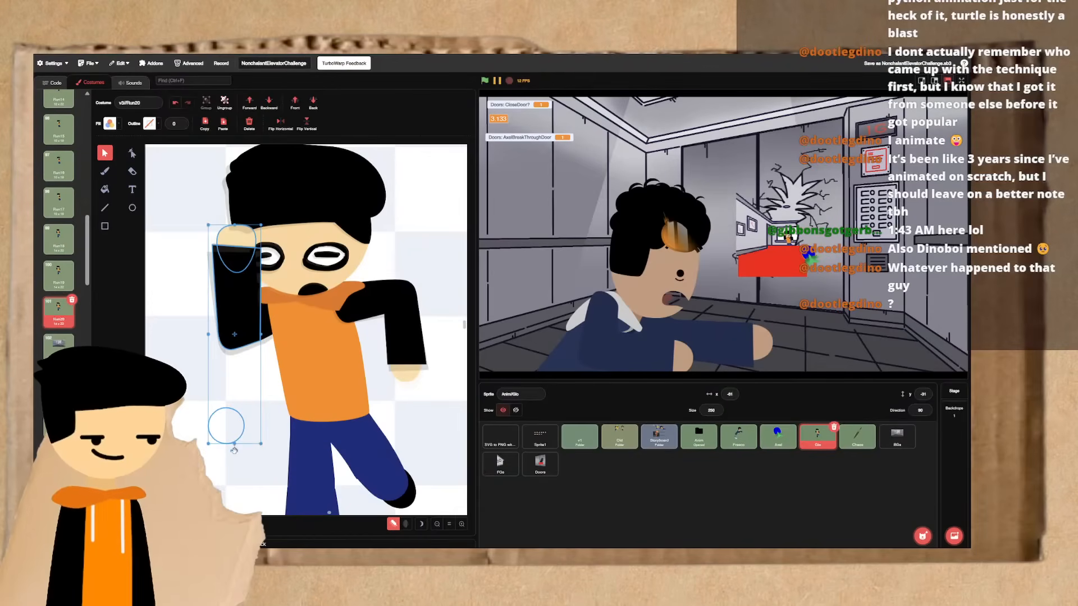
{"action": "left_click_drag", "start_coordinate": [234, 451], "coordinate": [237, 469]}
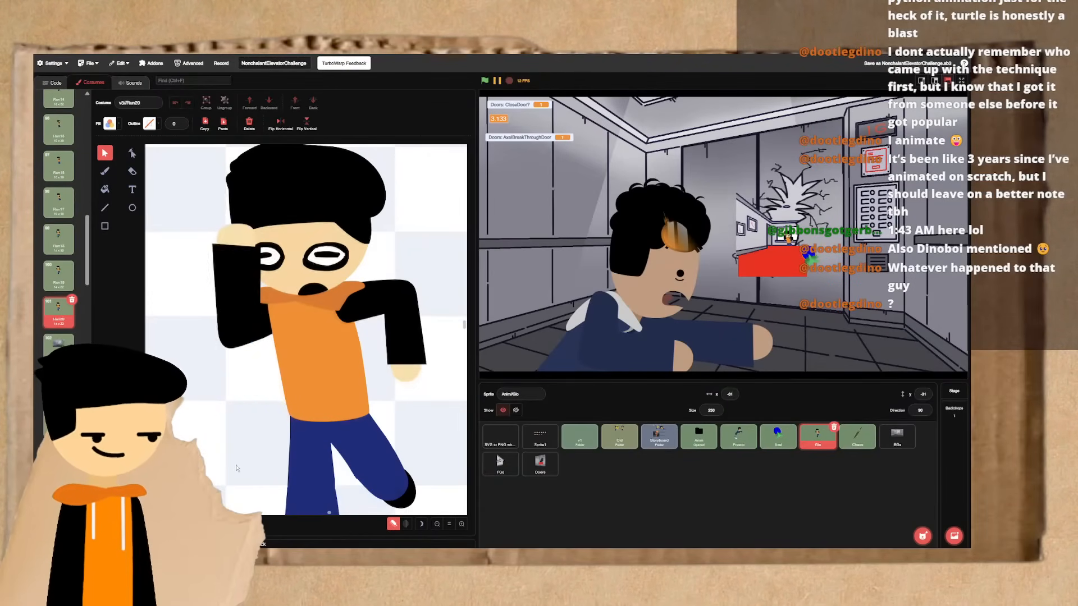
{"action": "key", "text": "Up"}
{"action": "key", "text": "Down"}
{"action": "key", "text": "Up"}
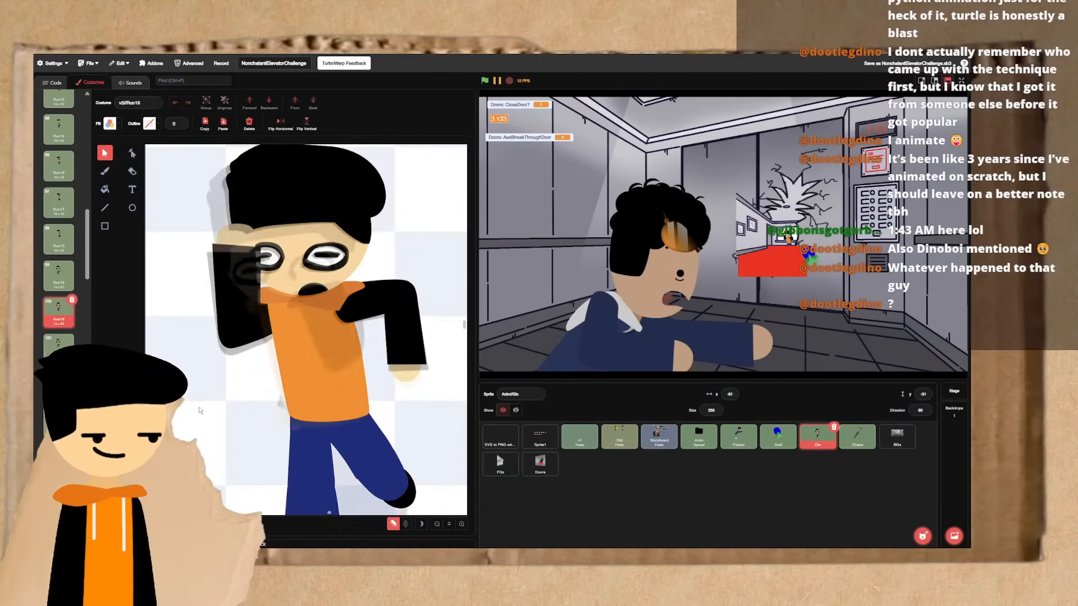
- Rotate the lowered forearm and its hand slightly in Run20, keeping the elbow aligned with the extended upper arm
{"action": "key", "text": "Down"}
{"action": "left_click", "coordinate": [396, 298]}
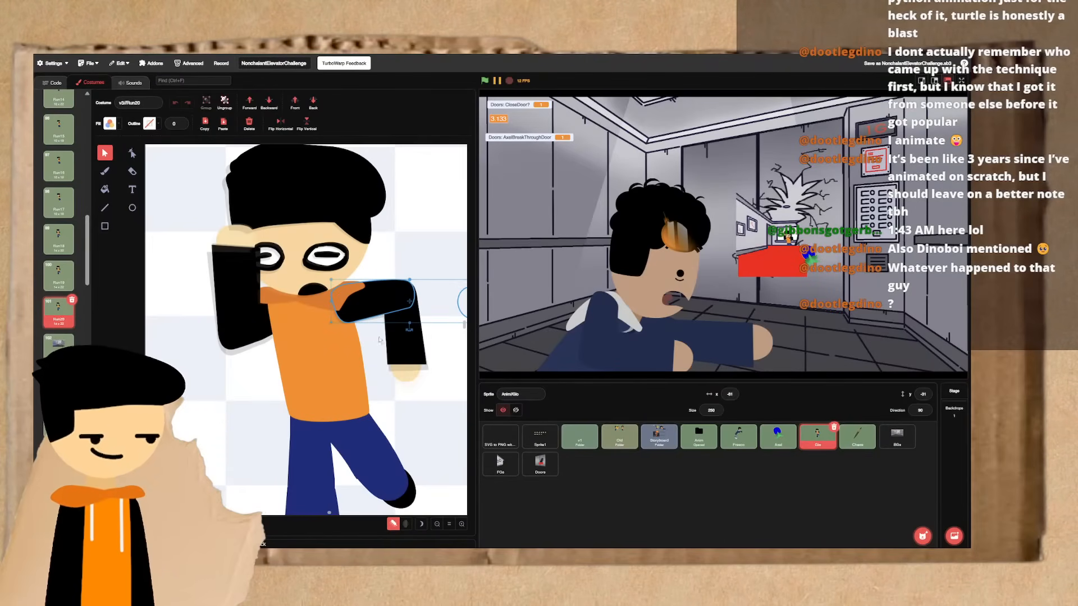
{"action": "left_click", "coordinate": [410, 331]}
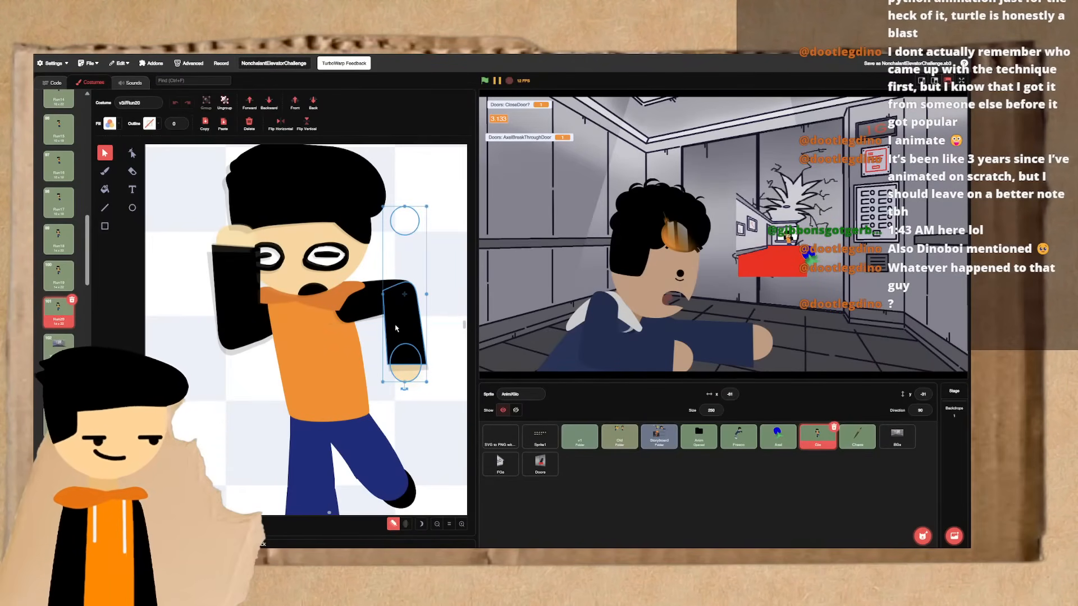
{"action": "left_click", "coordinate": [379, 307]}
{"action": "left_click_drag", "start_coordinate": [409, 331], "coordinate": [409, 337]}
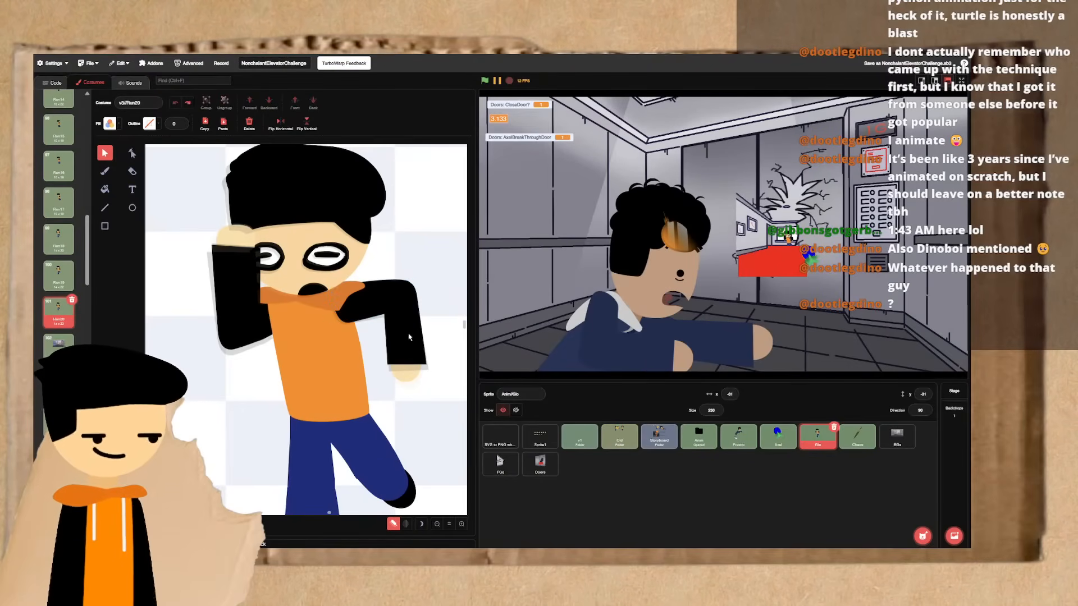
{"action": "left_click", "coordinate": [383, 308]}
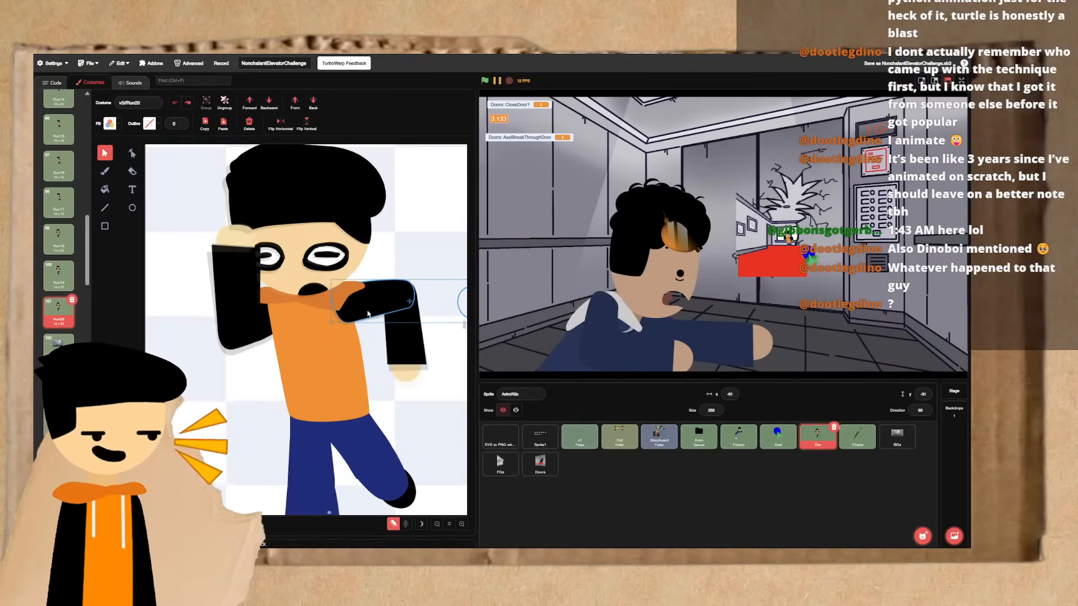
{"action": "left_click", "coordinate": [394, 332], "text": "shift"}
{"action": "left_click_drag", "start_coordinate": [410, 329], "coordinate": [413, 349]}
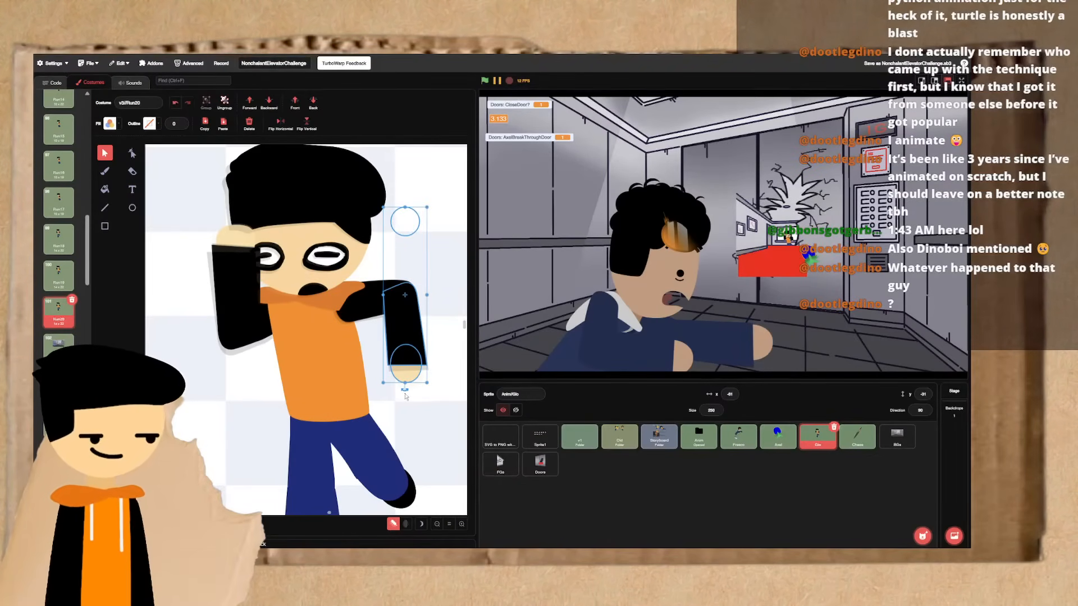
{"action": "left_click_drag", "start_coordinate": [404, 390], "coordinate": [407, 394]}
- Flip between Run20 and the preceding recoil frames to check how the arm and head shift
{"action": "key", "text": "ctrl+Left"}
{"action": "key", "text": "ctrl+Right"}
{"action": "key", "text": "ctrl+Left"}
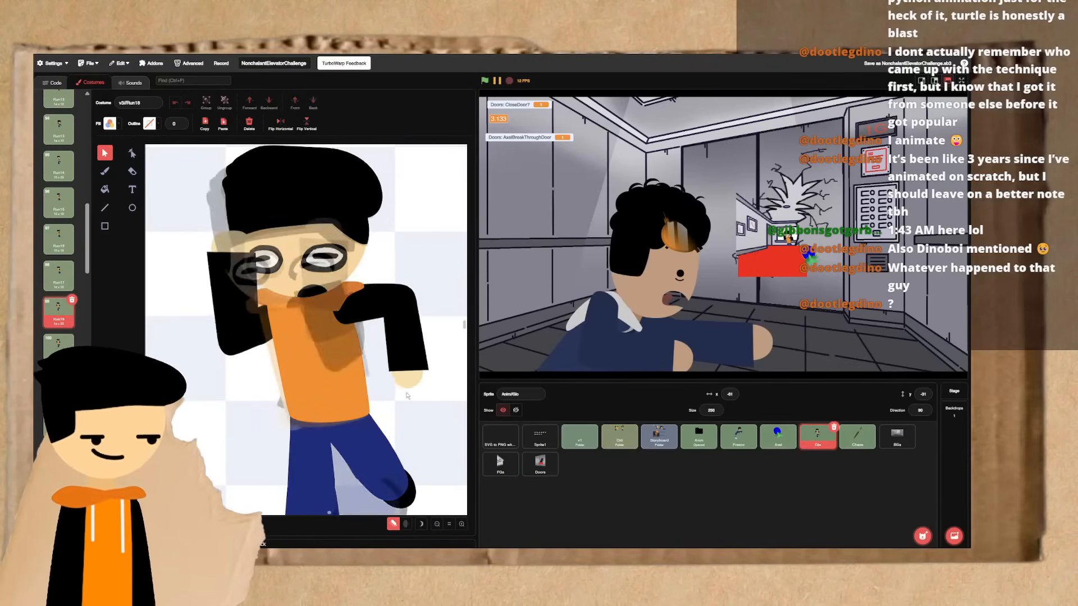
{"action": "key", "text": "ctrl+Right"}
{"action": "key", "text": "ctrl+Left"}
{"action": "key", "text": "ctrl+Right"}
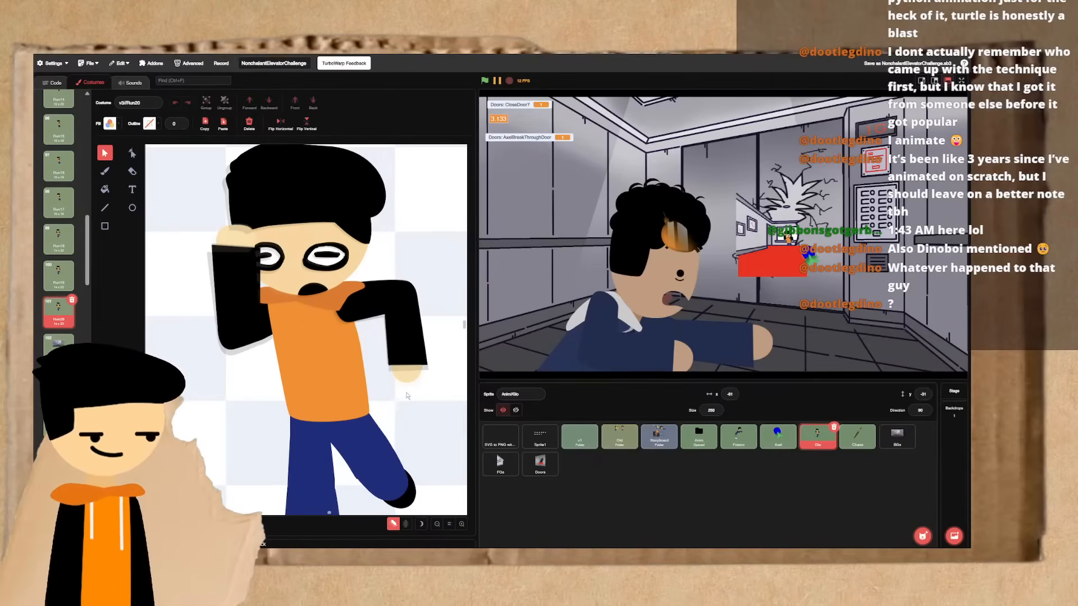
{"action": "left_click", "coordinate": [314, 290]}
{"action": "left_click", "coordinate": [318, 264], "text": "shift"}
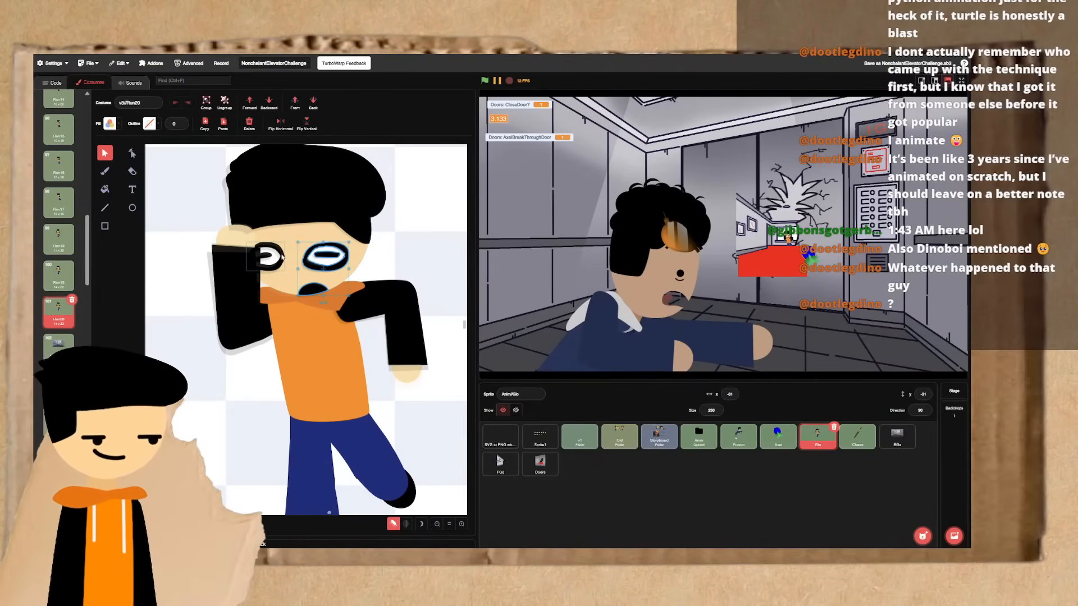
{"action": "left_click", "coordinate": [300, 206]}
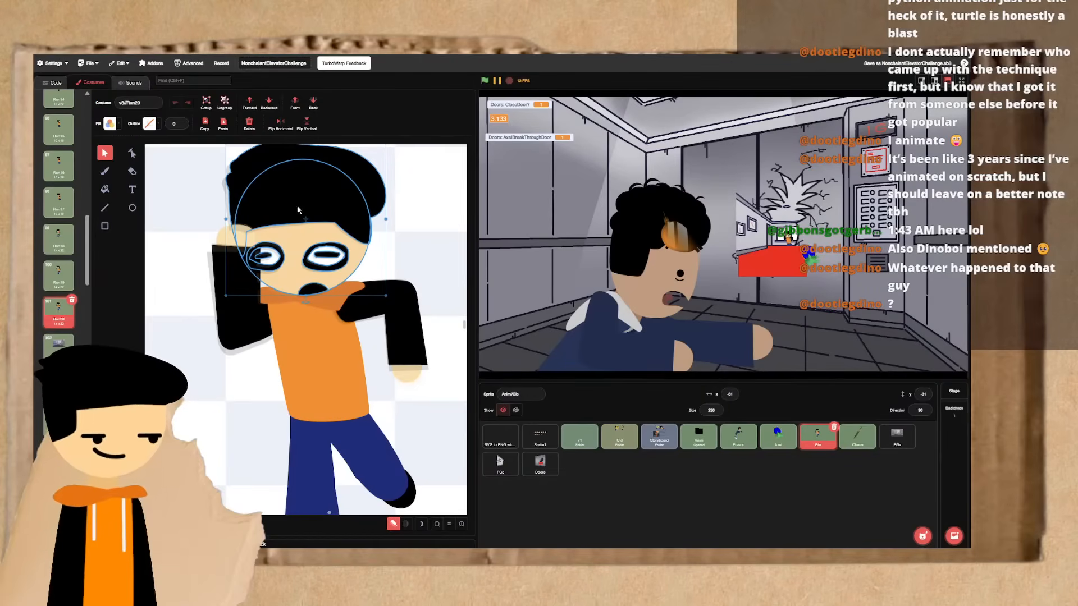
{"action": "key", "text": "ctrl+Left"}
{"action": "key", "text": "ctrl+Left"}
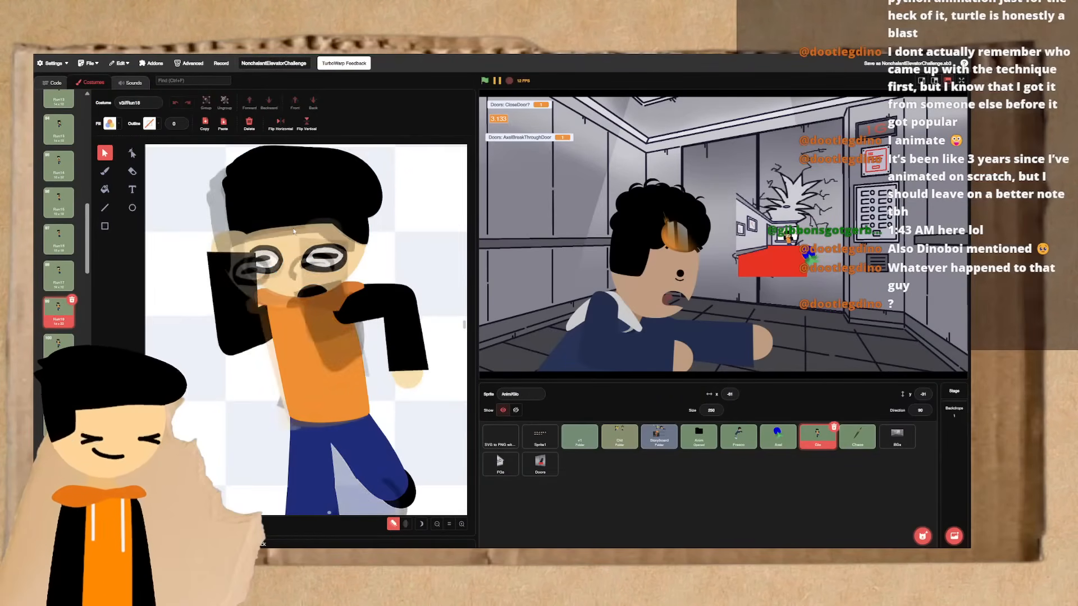
{"action": "key", "text": "ctrl+Right"}
{"action": "key", "text": "ctrl+Right"}
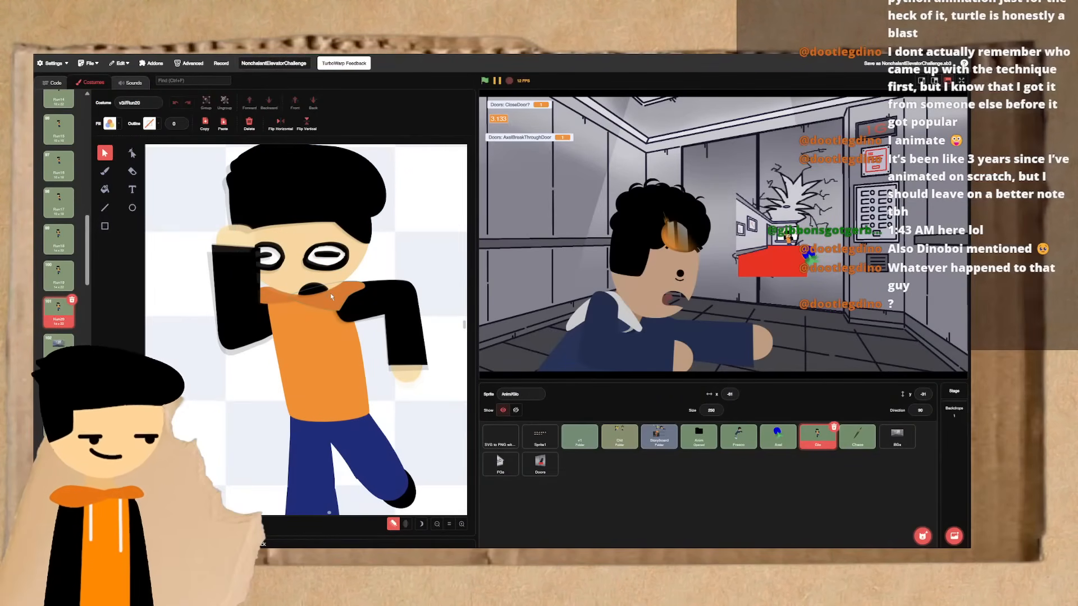
- Select the head, torso and both arms together in Run20 and rotate the whole upper body very slightly
{"action": "left_click", "coordinate": [331, 293]}
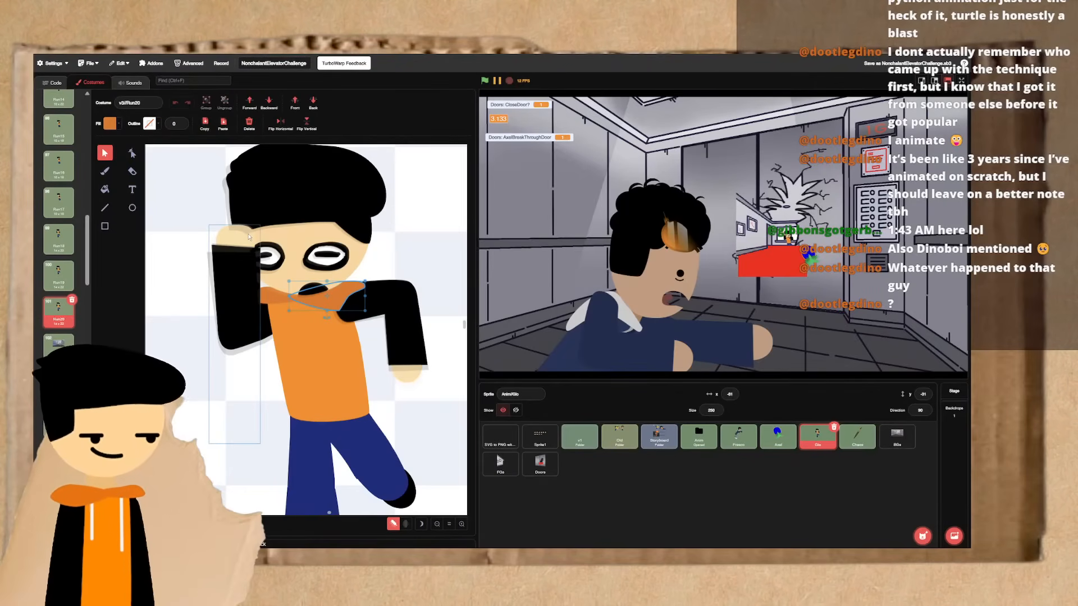
{"action": "left_click_drag", "start_coordinate": [212, 159], "coordinate": [408, 351]}
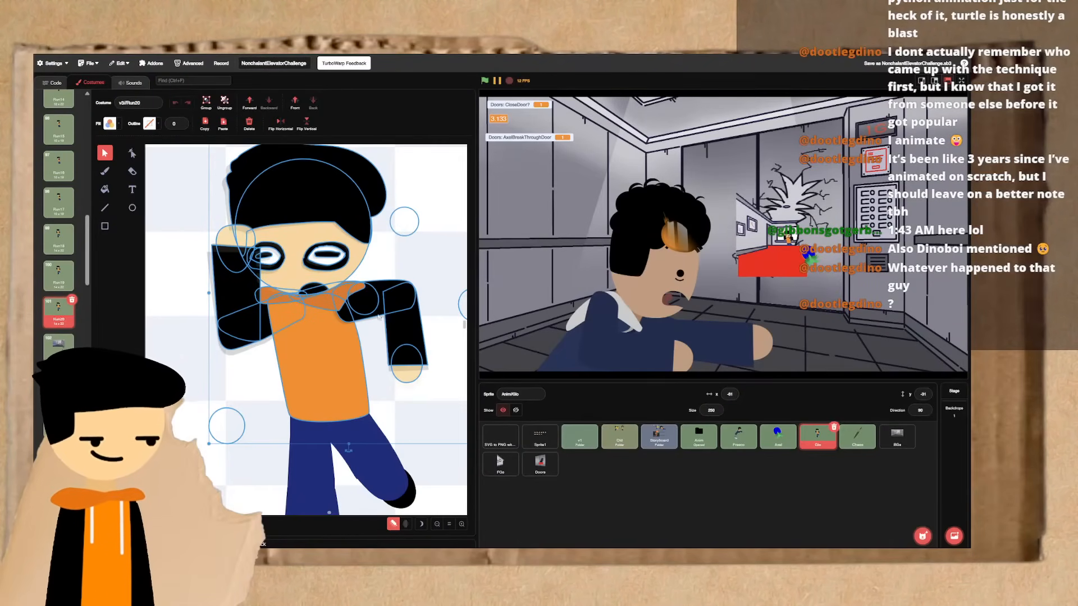
{"action": "scroll", "coordinate": [289, 288], "scroll_direction": "up", "scroll_amount": 1}
{"action": "left_click", "coordinate": [249, 390]}
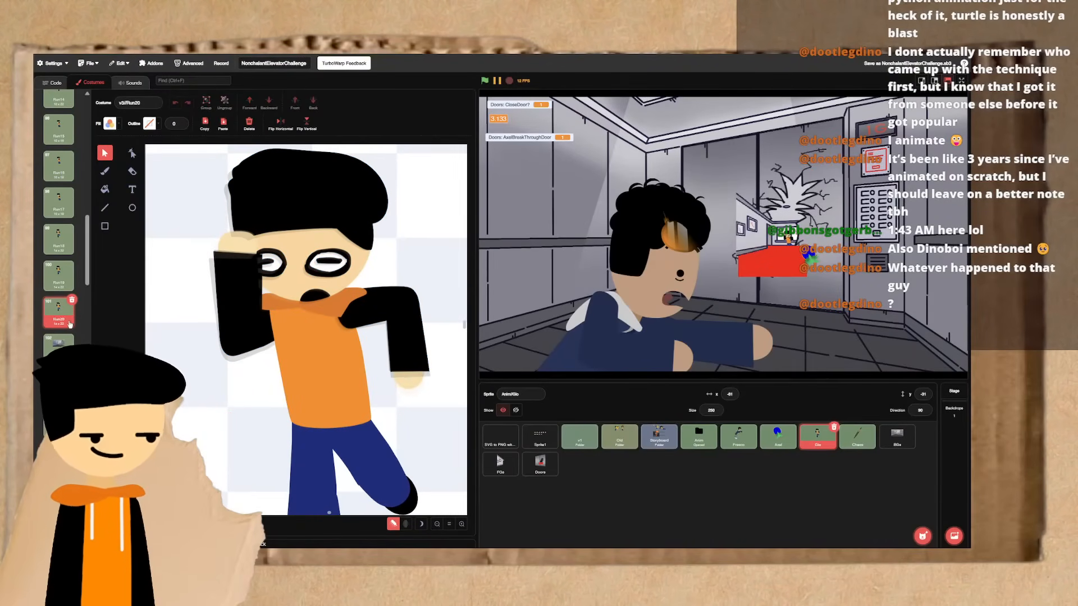
{"action": "left_click_drag", "start_coordinate": [195, 176], "coordinate": [406, 387]}
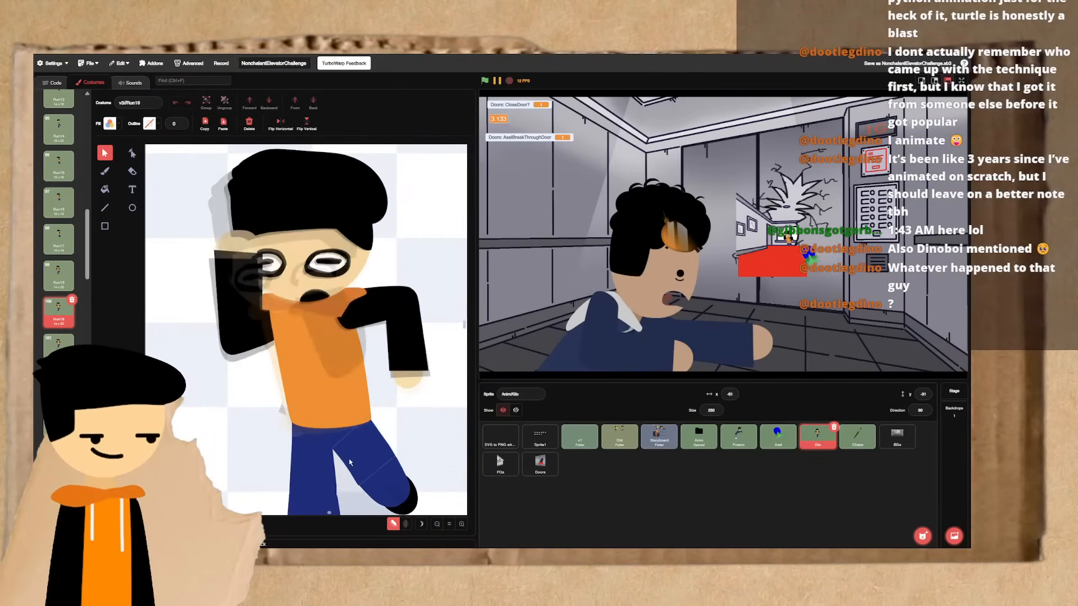
{"action": "left_click", "coordinate": [244, 369]}
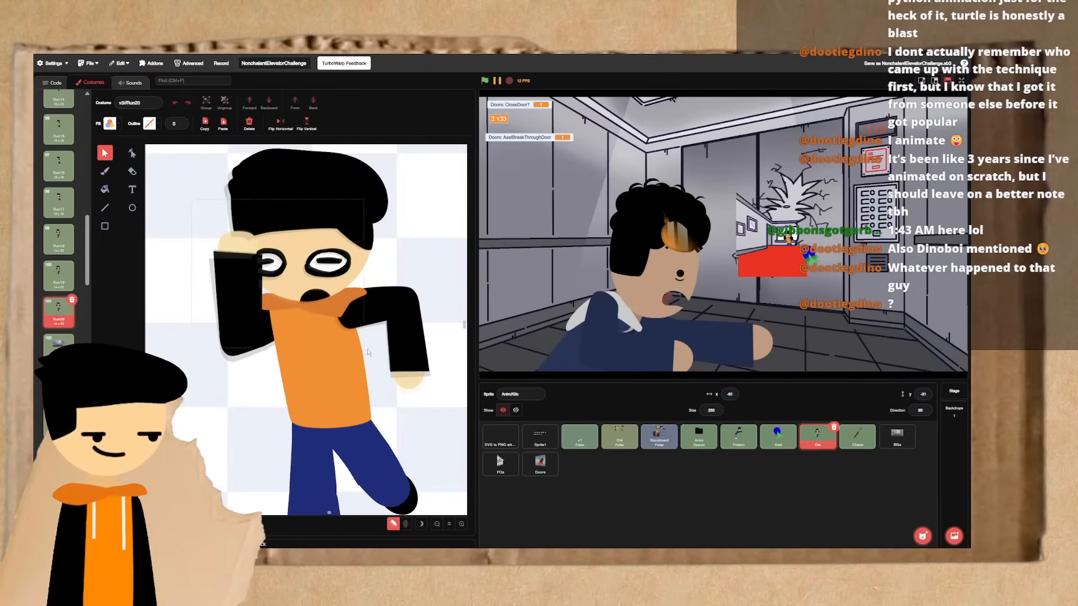
{"action": "left_click", "coordinate": [394, 331]}
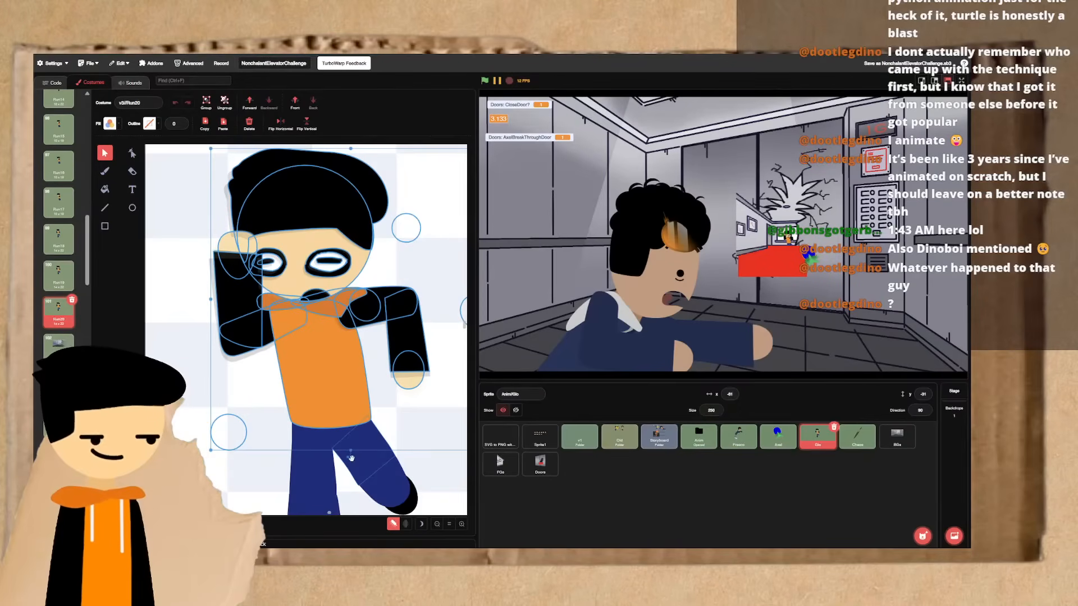
{"action": "left_click_drag", "start_coordinate": [351, 458], "coordinate": [351, 459]}
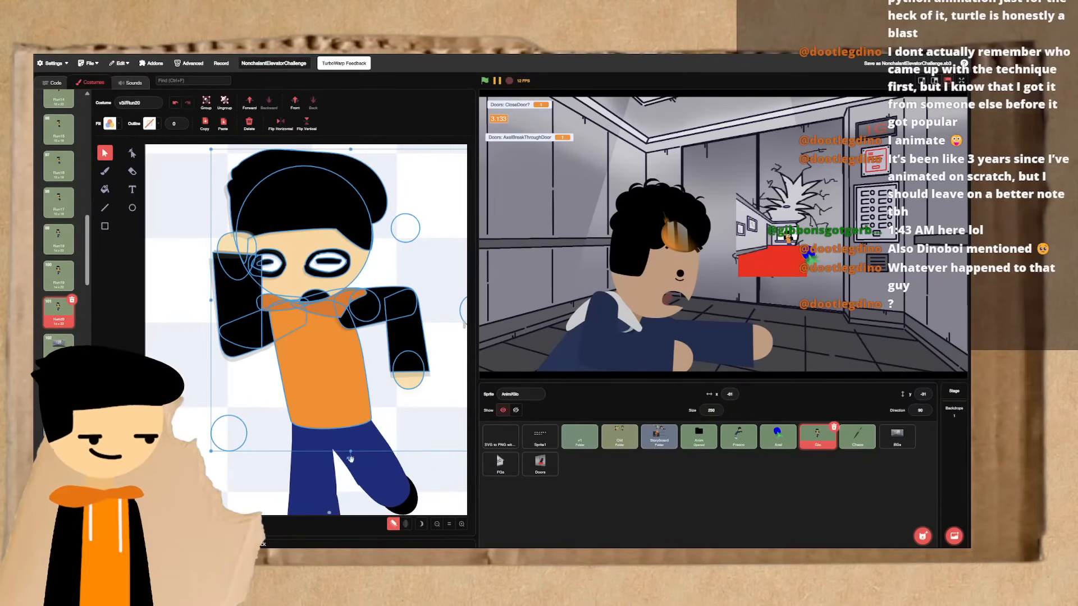
{"action": "left_click", "coordinate": [230, 411]}
- Flip through Run18, Run19 and Run20 to check how the upper body settles after the recoil
{"action": "key", "text": "ctrl+Left"}
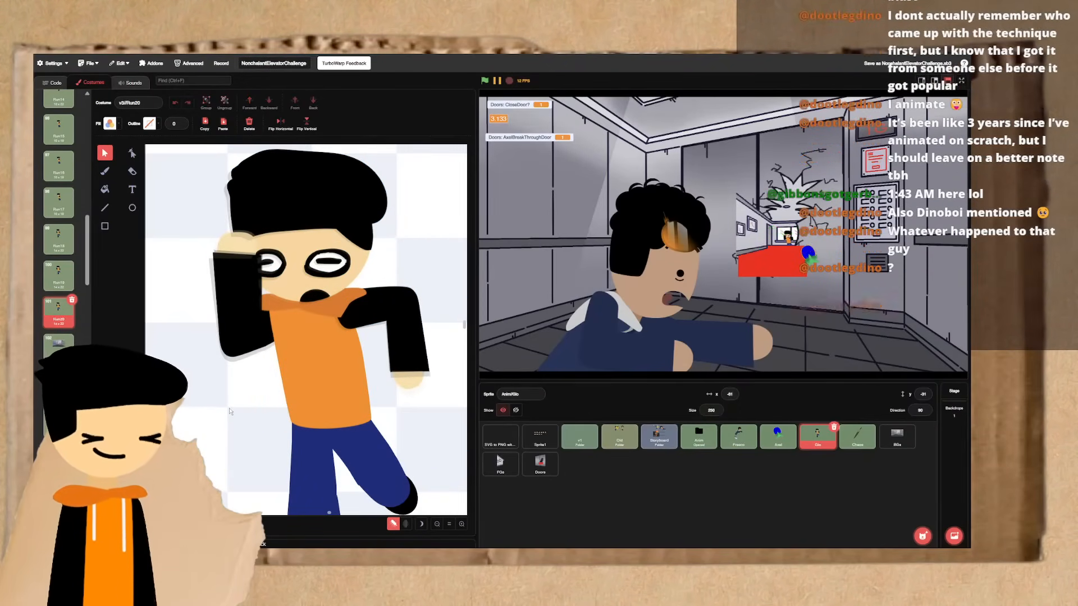
{"action": "key", "text": "ctrl+Left"}
{"action": "key", "text": "ctrl+Right"}
{"action": "key", "text": "ctrl+Right"}
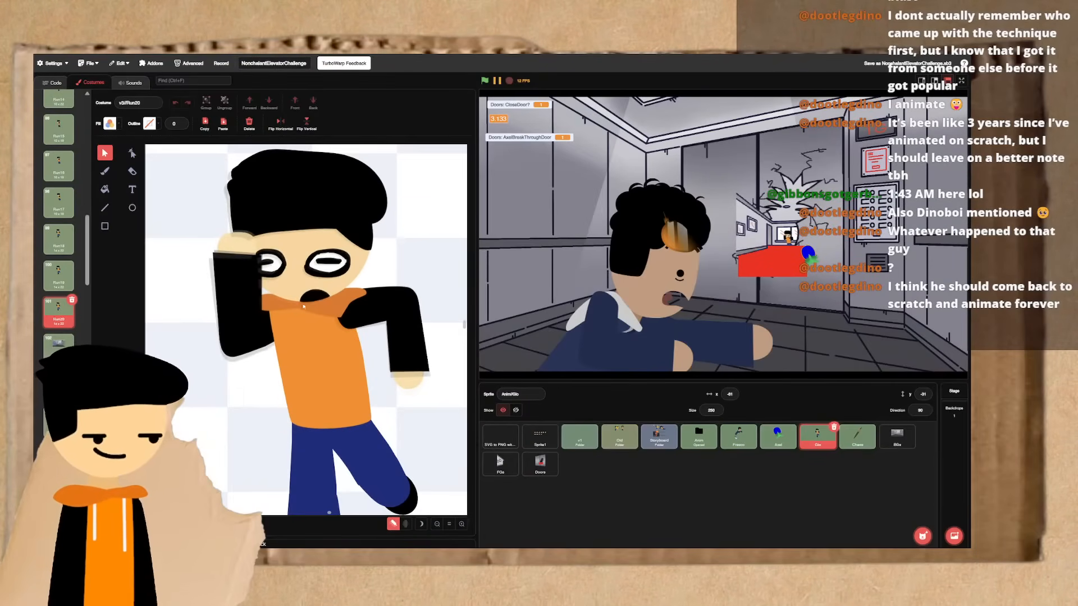
{"action": "left_click", "coordinate": [323, 297]}
{"action": "key", "text": "ctrl+Left"}
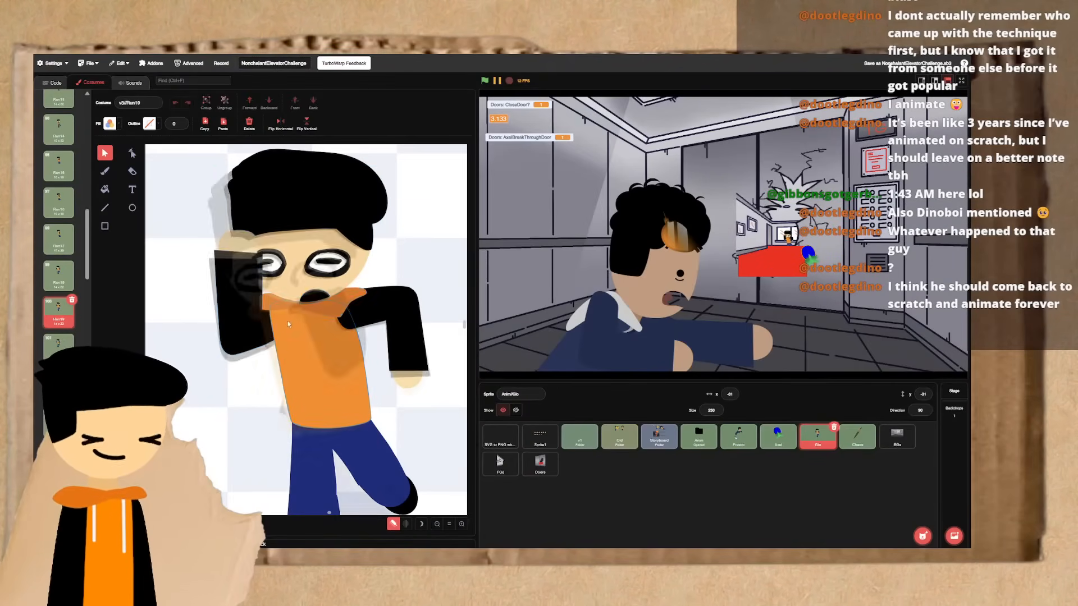
{"action": "key", "text": "ctrl+Right"}
{"action": "left_click", "coordinate": [305, 278]}
{"action": "key", "text": "ctrl+Left"}
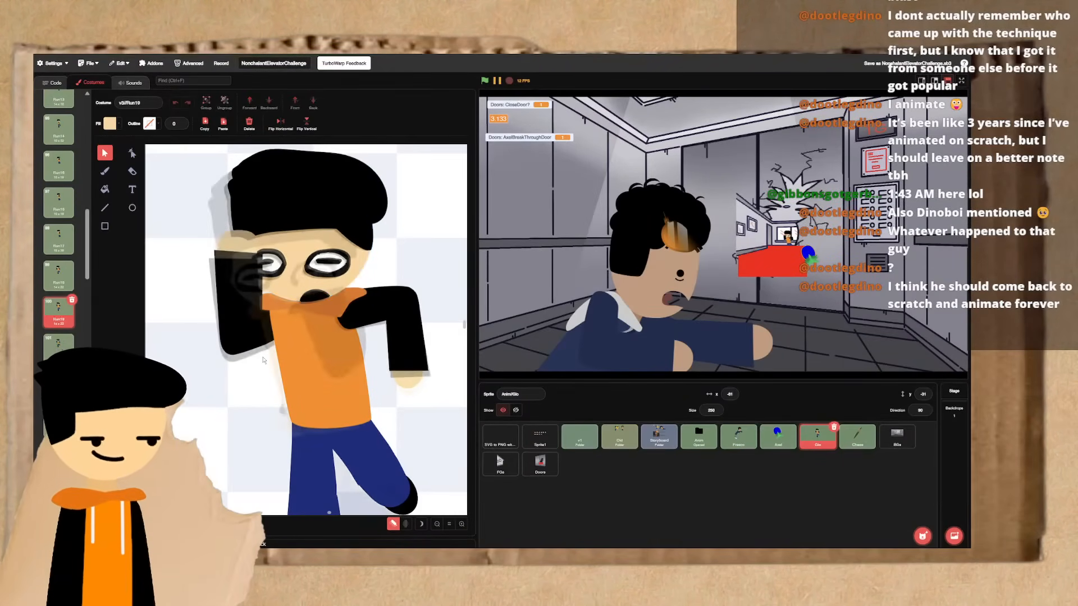
{"action": "key", "text": "ctrl+Left"}
{"action": "key", "text": "ctrl+Right"}
{"action": "key", "text": "ctrl+Right"}
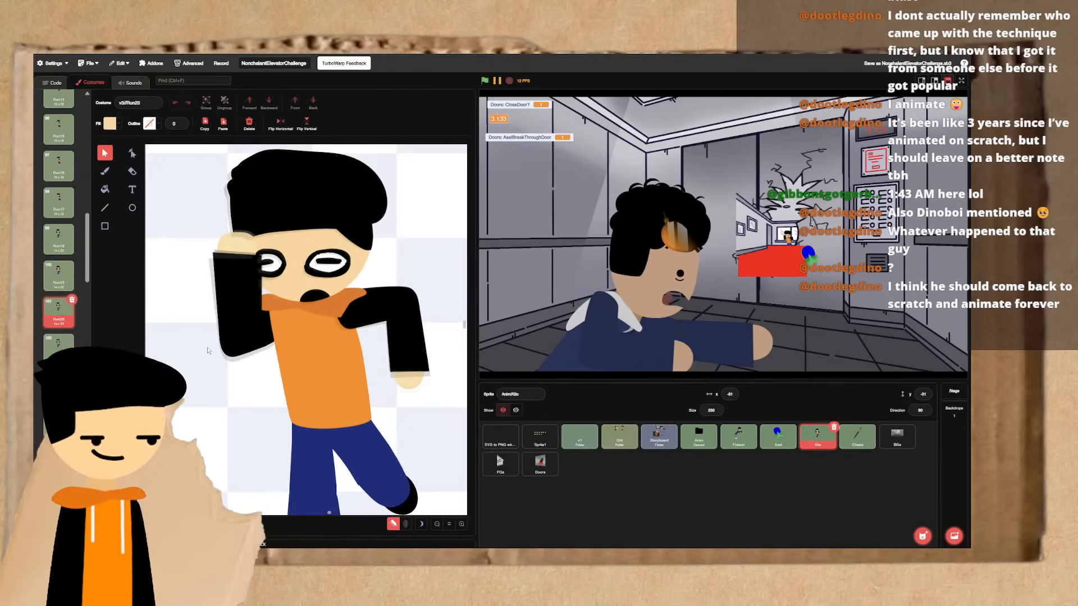
- Duplicate Run20 and, in the copy, rotate the raised upper arm slightly and shift the raised arm down and outward
{"action": "left_click", "coordinate": [266, 329]}
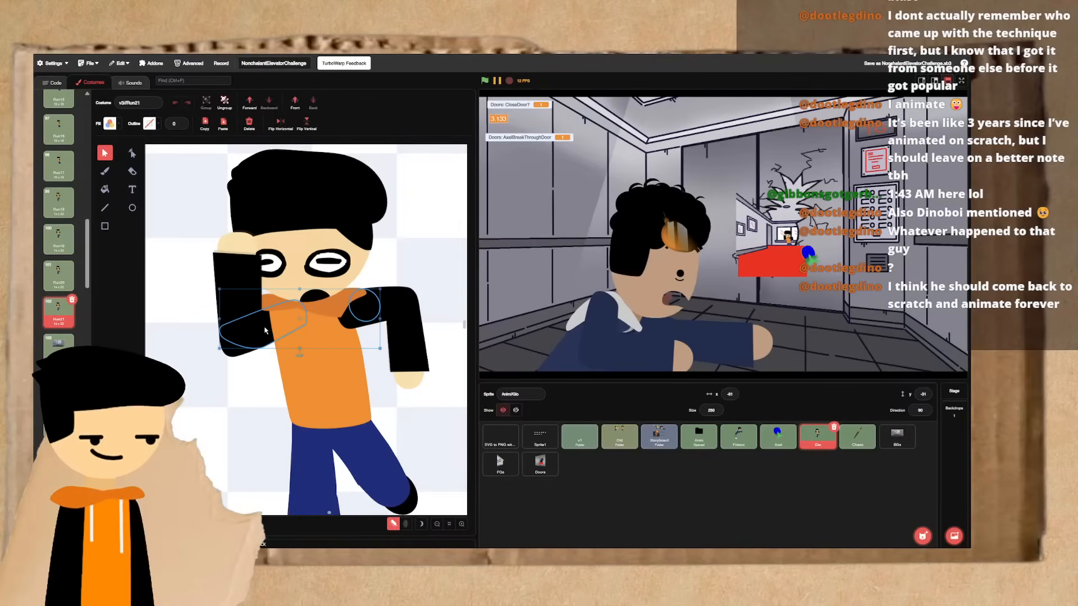
{"action": "left_click_drag", "start_coordinate": [300, 354], "coordinate": [304, 379]}
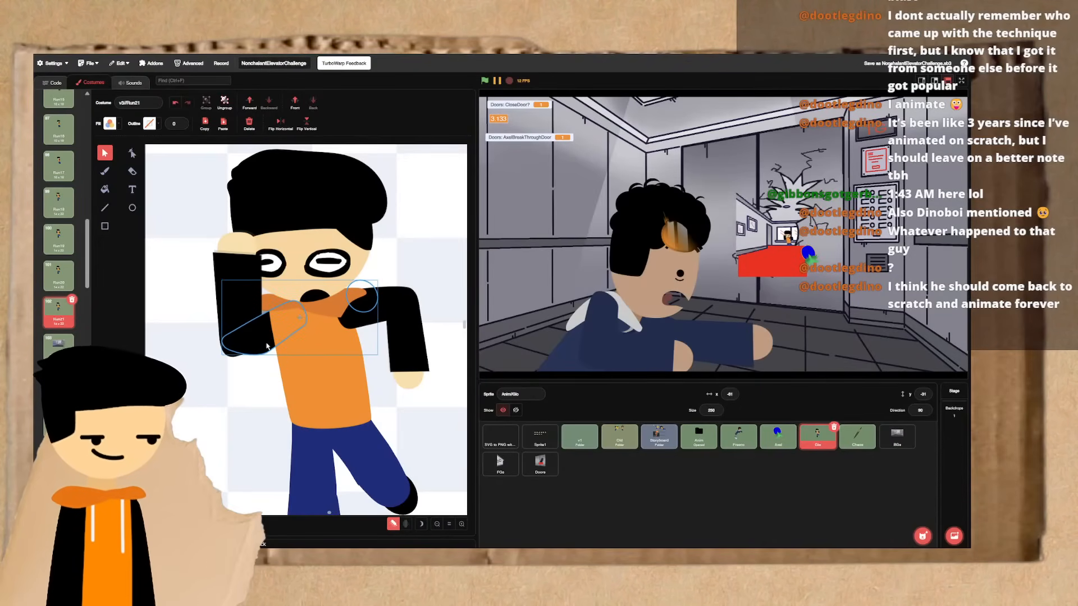
{"action": "left_click_drag", "start_coordinate": [267, 346], "coordinate": [259, 349]}
{"action": "left_click_drag", "start_coordinate": [238, 314], "coordinate": [233, 325]}
- Flip through the frames from Run17 to Run21 to check the movement of the raised arm
{"action": "key", "text": "ctrl+Left"}
{"action": "key", "text": "ctrl+Left"}
{"action": "key", "text": "ctrl+Left"}
{"action": "key", "text": "ctrl+Left"}
{"action": "key", "text": "ctrl+Left"}
{"action": "key", "text": "ctrl+Left"}
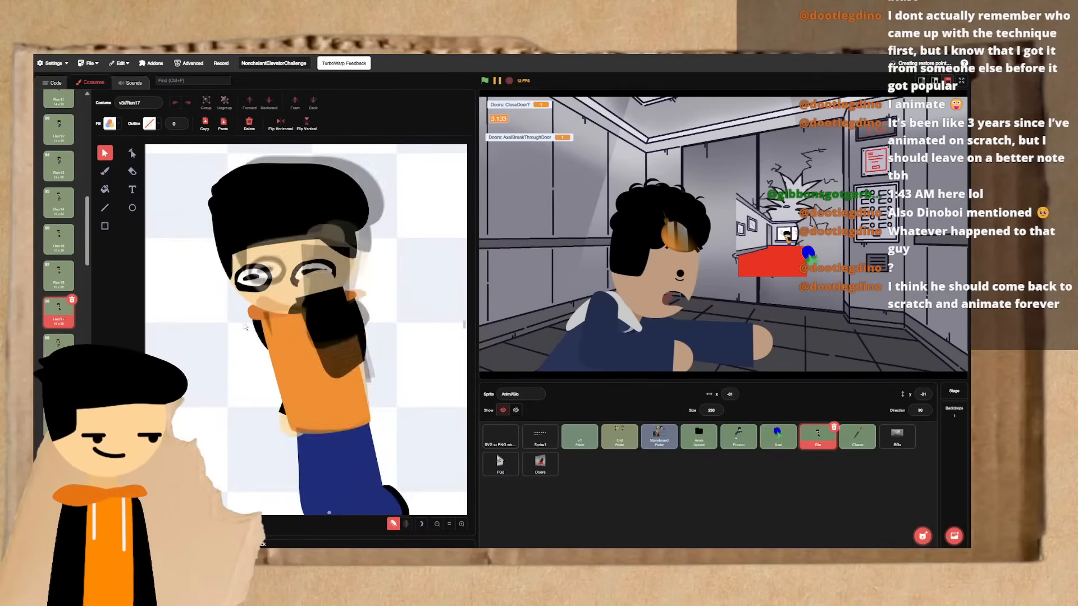
{"action": "key", "text": "ctrl+Right"}
{"action": "key", "text": "ctrl+Right"}
{"action": "key", "text": "ctrl+Right"}
{"action": "key", "text": "ctrl+Right"}
{"action": "key", "text": "ctrl+Right"}
{"action": "key", "text": "ctrl+Right"}
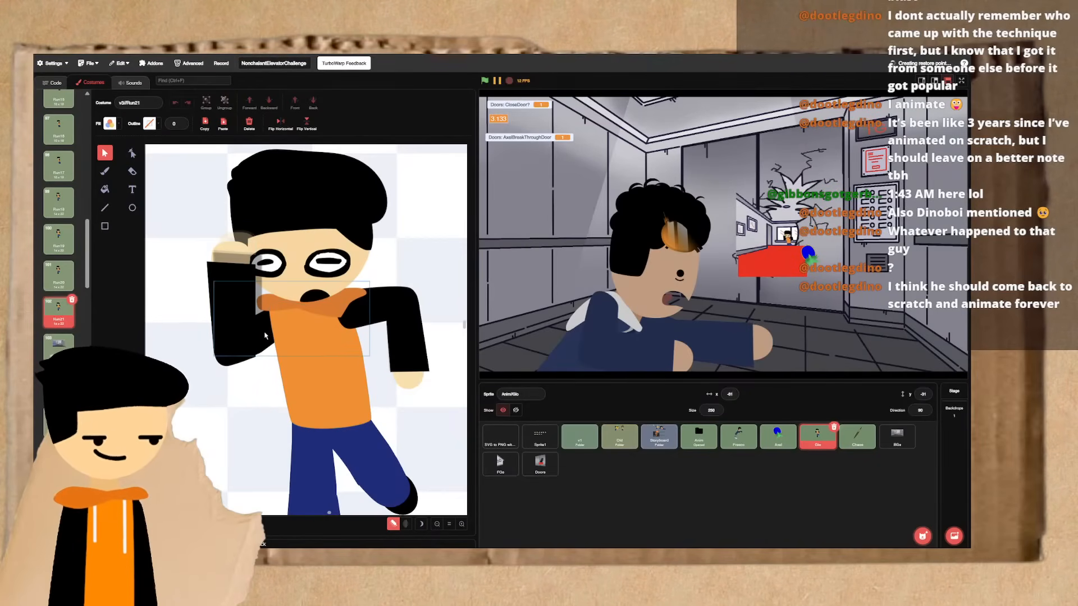
- Rotate the raised upper arm in Run21 to a steeper downward angle and reposition the forearm and hand to match
{"action": "left_click", "coordinate": [289, 362]}
{"action": "mouse_move", "coordinate": [289, 363]}
{"action": "left_mouse_down"}
{"action": "mouse_move", "coordinate": [299, 363]}
{"action": "mouse_move", "coordinate": [273, 340]}
{"action": "mouse_move", "coordinate": [243, 336]}
{"action": "mouse_move", "coordinate": [248, 372]}
{"action": "mouse_move", "coordinate": [293, 367]}
{"action": "mouse_move", "coordinate": [286, 374]}
{"action": "left_mouse_up"}
{"action": "left_click", "coordinate": [251, 340]}
{"action": "left_click", "coordinate": [266, 348]}
{"action": "left_click", "coordinate": [272, 350]}
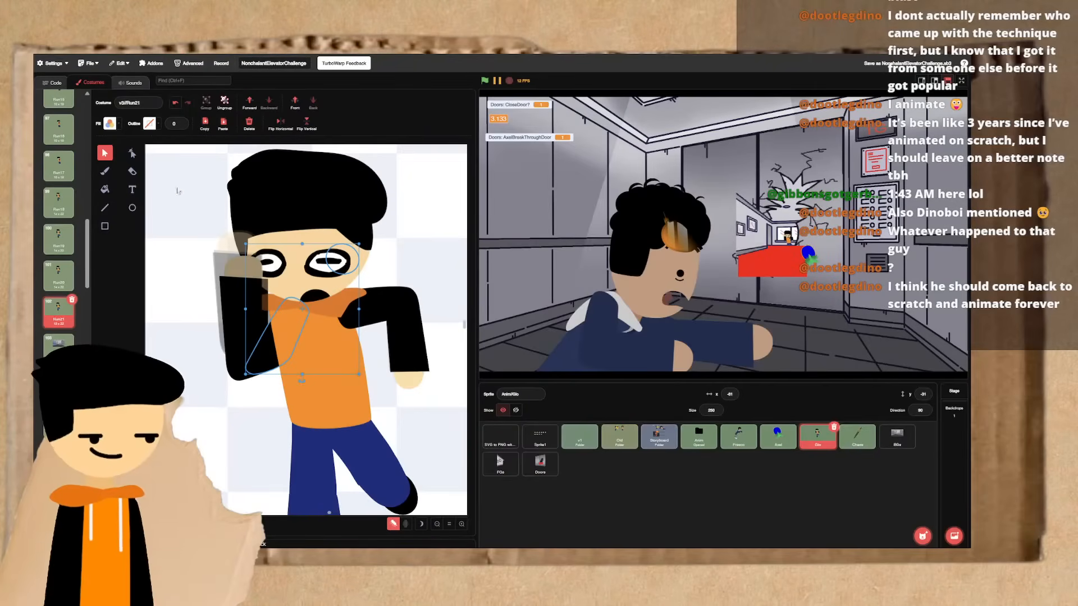
{"action": "left_click_drag", "start_coordinate": [304, 245], "coordinate": [272, 266]}
- Flip between Run21 and the preceding recoil frames to check the lowered position of the raised arm
{"action": "key", "text": "ctrl+Left"}
{"action": "key", "text": "ctrl+Right"}
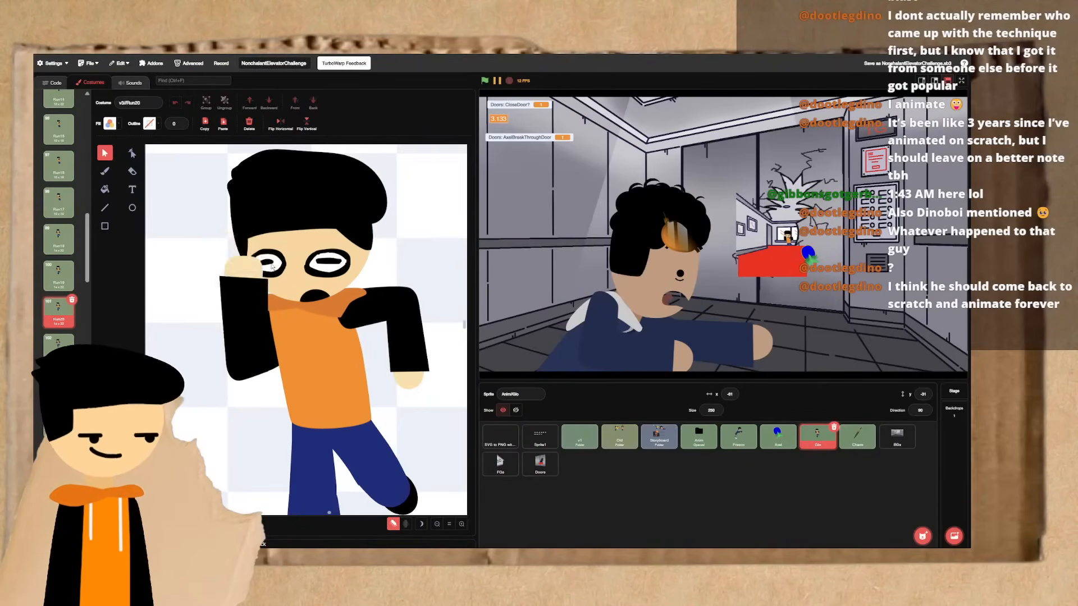
{"action": "left_click", "coordinate": [367, 315]}
{"action": "key", "text": "ctrl+Left"}
{"action": "key", "text": "ctrl+Left"}
{"action": "key", "text": "ctrl+Left"}
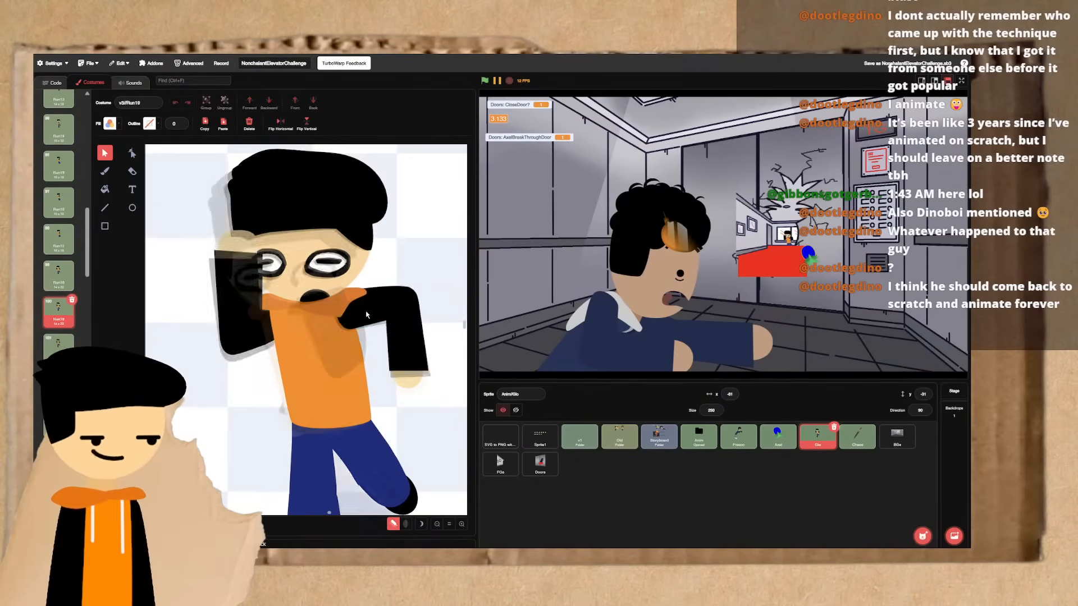
{"action": "key", "text": "ctrl+Right"}
{"action": "key", "text": "ctrl+Right"}
{"action": "key", "text": "ctrl+Right"}
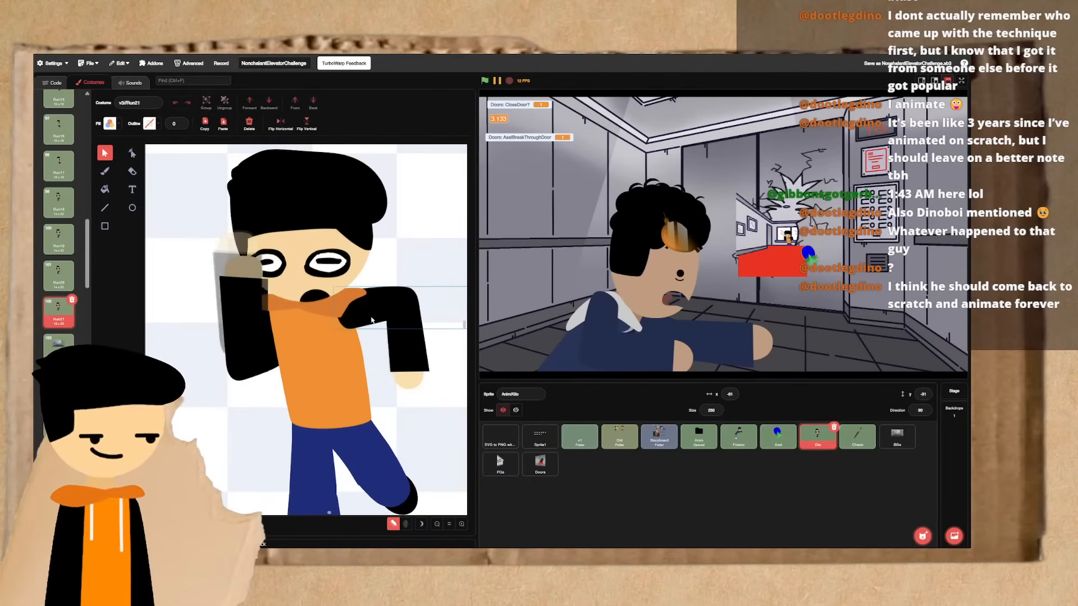
- Select the extended upper arm and its forearm in Run21 and rotate them together so the hand swings in toward the waist
{"action": "left_click", "coordinate": [374, 320]}
{"action": "left_click", "coordinate": [416, 329], "text": "shift"}
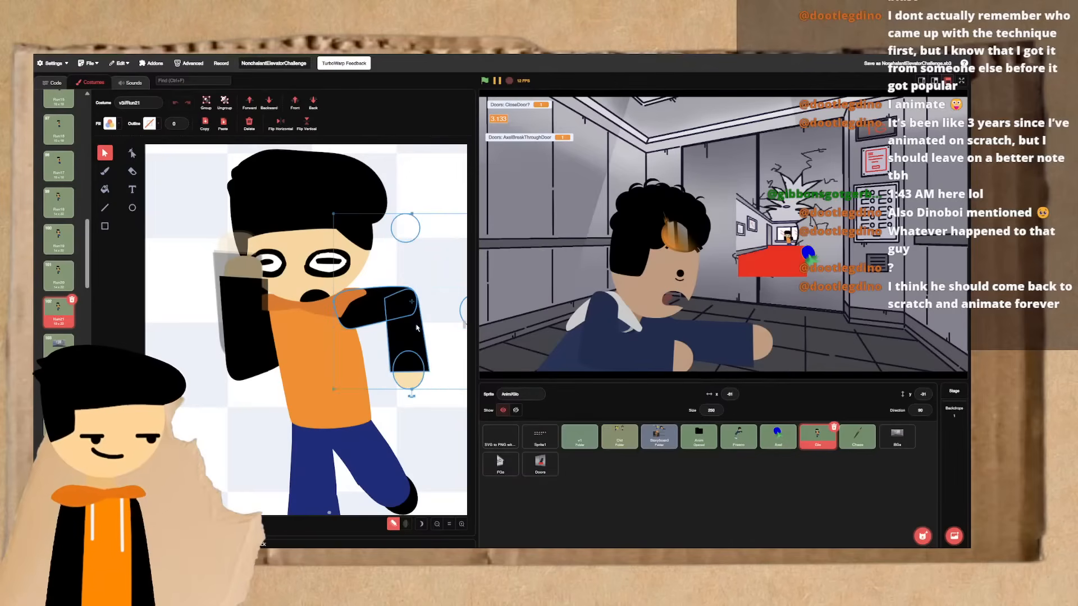
{"action": "left_click_drag", "start_coordinate": [412, 395], "coordinate": [366, 343]}
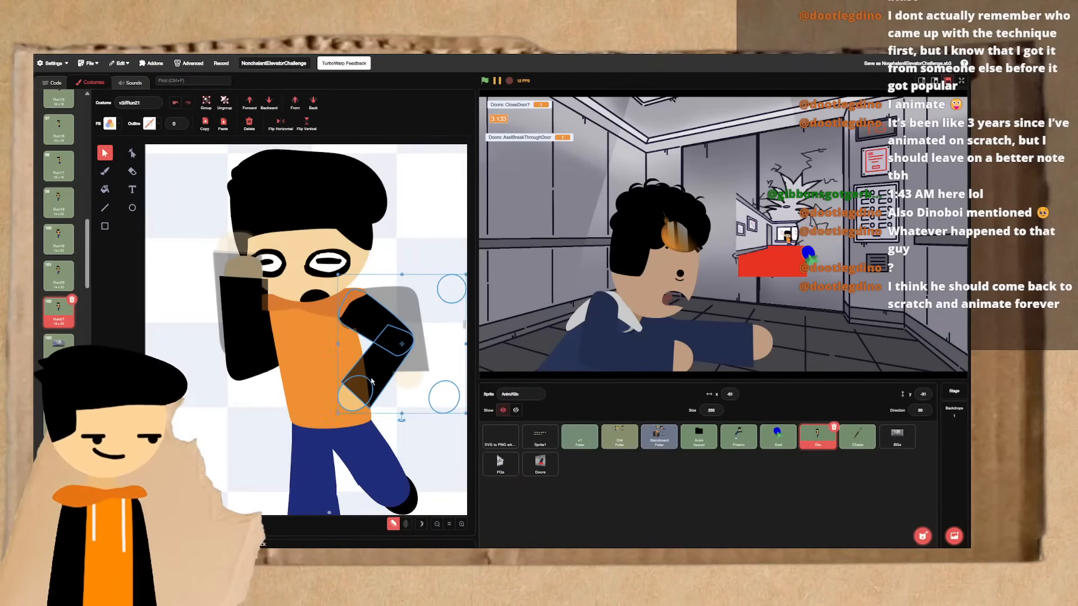
- Copy the outstretched arm's forearm and hand from Run12 and paste them into Run21
{"action": "key", "text": "ctrl+Left"}
{"action": "key", "text": "ctrl+Left"}
{"action": "key", "text": "ctrl+Left"}
{"action": "key", "text": "ctrl+Left"}
{"action": "key", "text": "ctrl+Left"}
{"action": "key", "text": "ctrl+Left"}
{"action": "key", "text": "ctrl+Left"}
{"action": "key", "text": "ctrl+Left"}
{"action": "key", "text": "ctrl+Left"}
{"action": "key", "text": "ctrl+Left"}
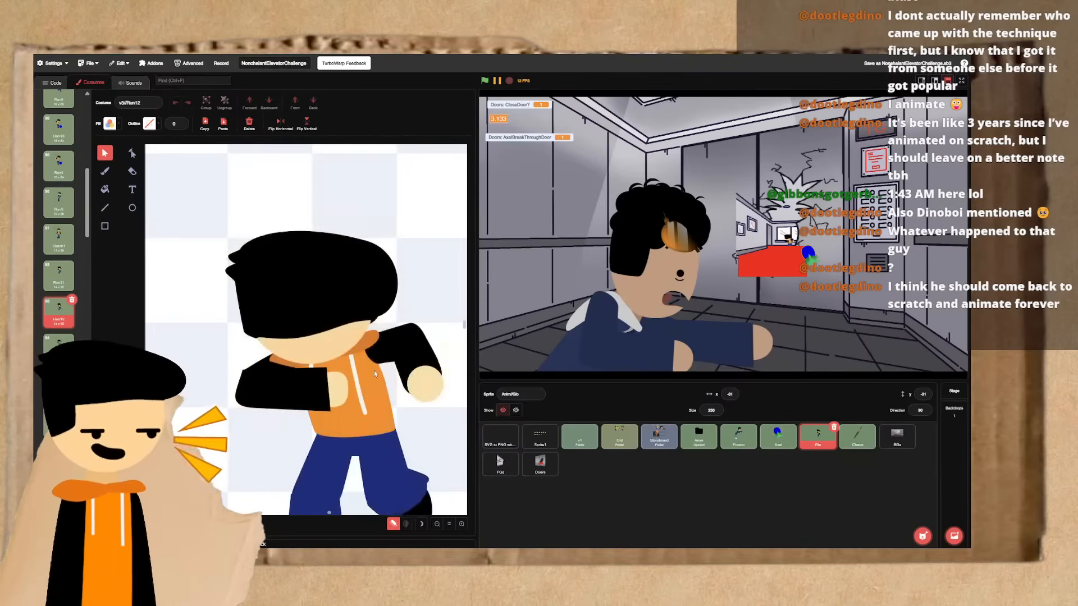
{"action": "left_click", "coordinate": [418, 354]}
{"action": "key", "text": "ctrl+Right"}
{"action": "key", "text": "ctrl+Right"}
{"action": "key", "text": "ctrl+Right"}
{"action": "key", "text": "ctrl+Right"}
{"action": "key", "text": "ctrl+Right"}
{"action": "key", "text": "ctrl+Right"}
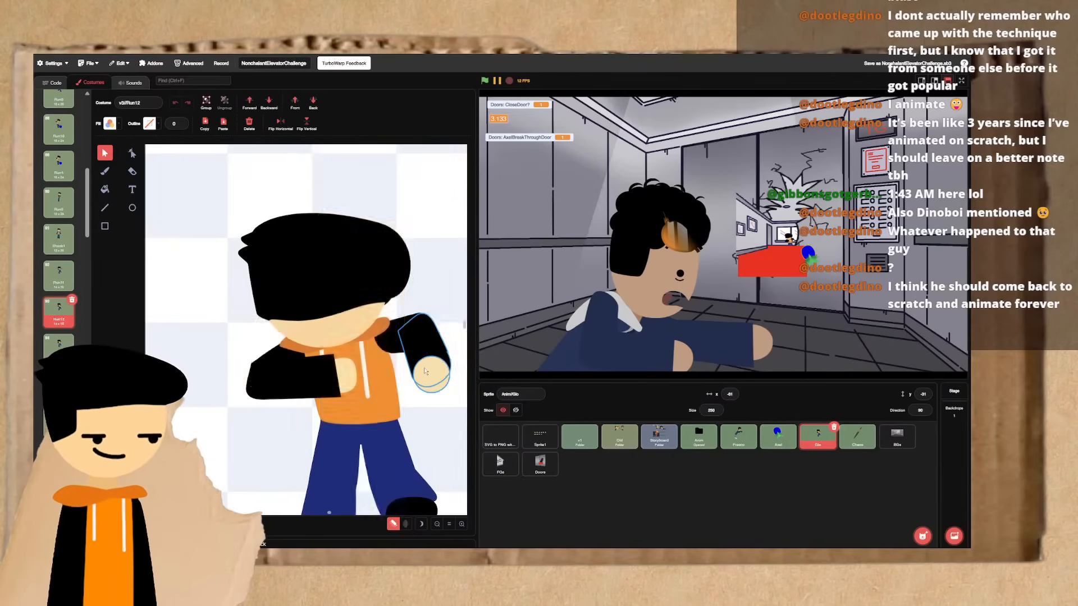
{"action": "key", "text": "ctrl+Right"}
{"action": "key", "text": "ctrl+Right"}
{"action": "key", "text": "ctrl+Right"}
{"action": "key", "text": "ctrl+Right"}
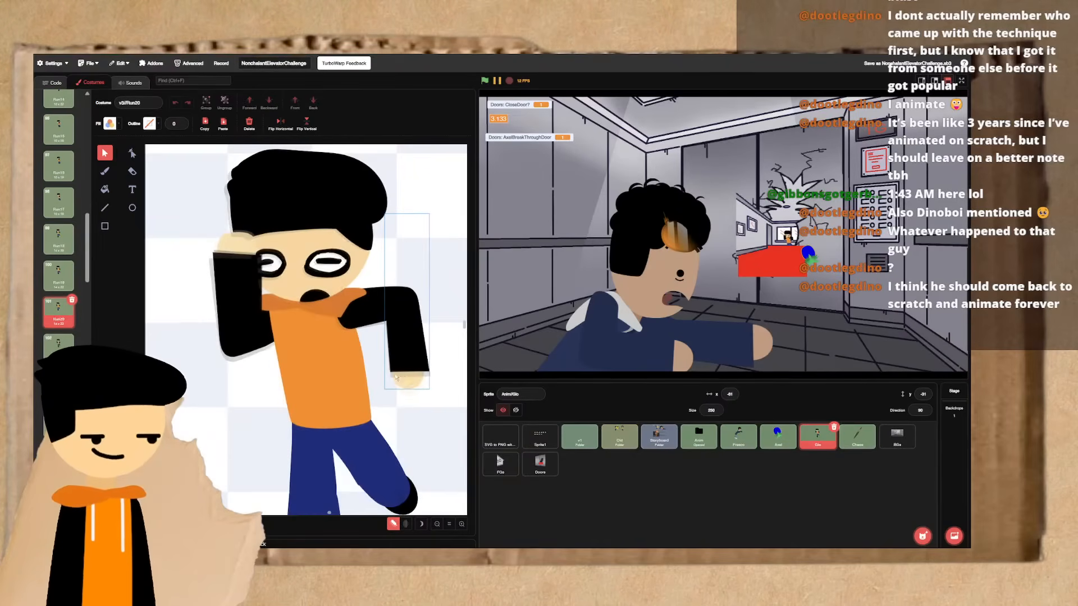
{"action": "left_click", "coordinate": [366, 360]}
{"action": "key", "text": "ctrl+v"}
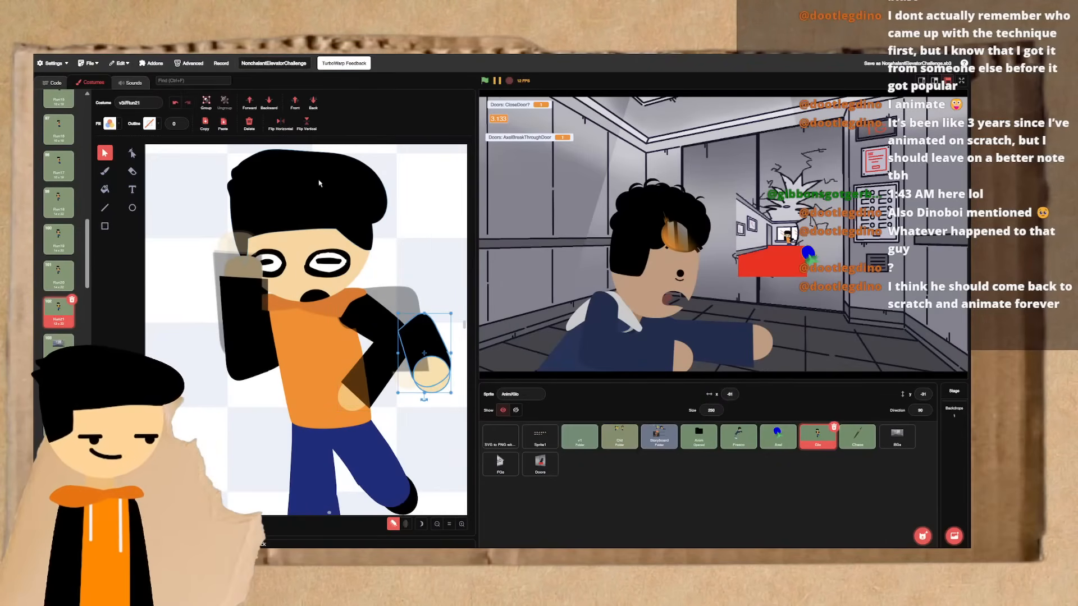
- Flip the pasted forearm and hand vertically and horizontally, and move them onto the lowered upper arm in Run21
{"action": "left_click", "coordinate": [306, 129]}
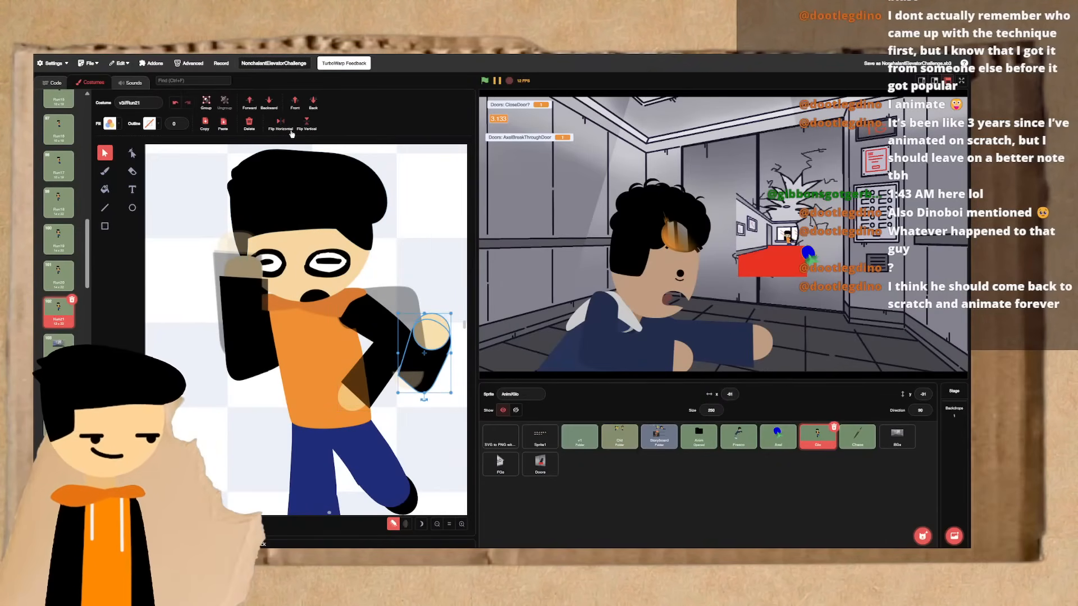
{"action": "left_click", "coordinate": [290, 131]}
{"action": "left_click_drag", "start_coordinate": [427, 360], "coordinate": [408, 345]}
{"action": "left_click", "coordinate": [285, 130]}
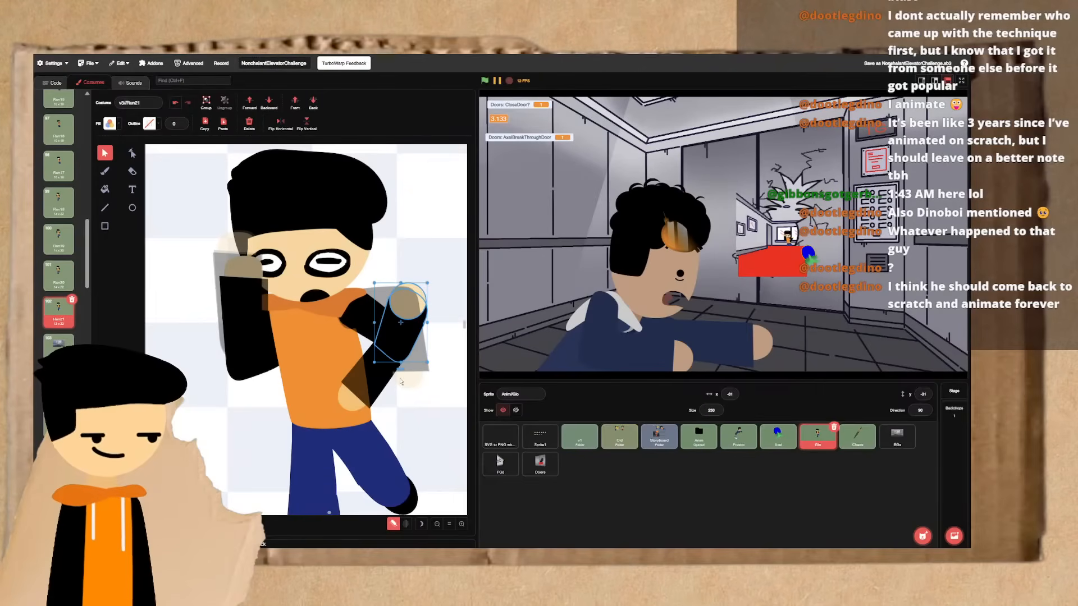
{"action": "left_click", "coordinate": [282, 125]}
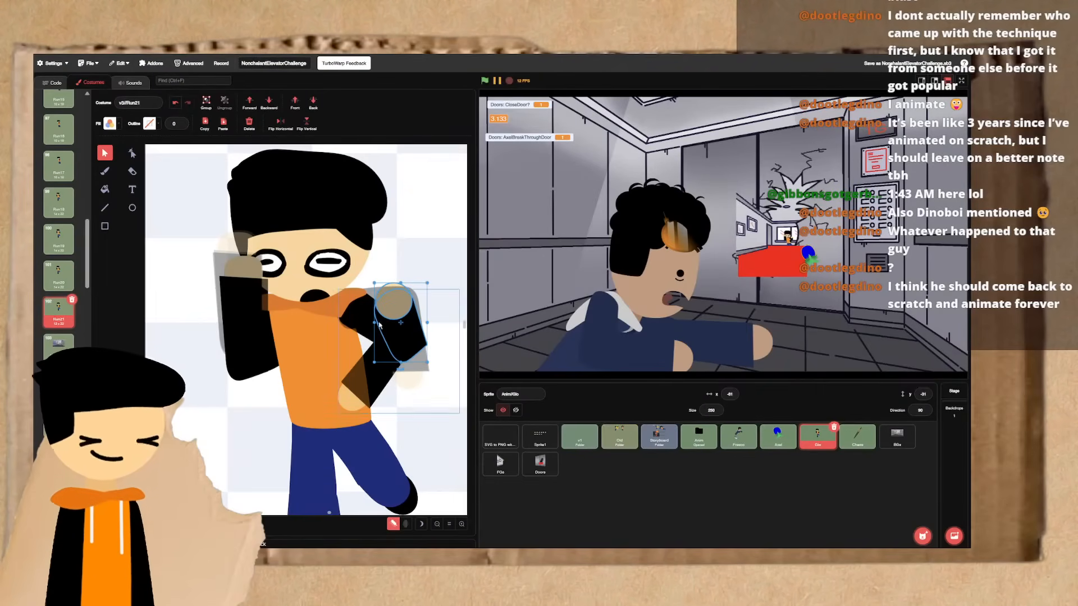
{"action": "left_click_drag", "start_coordinate": [408, 337], "coordinate": [378, 345]}
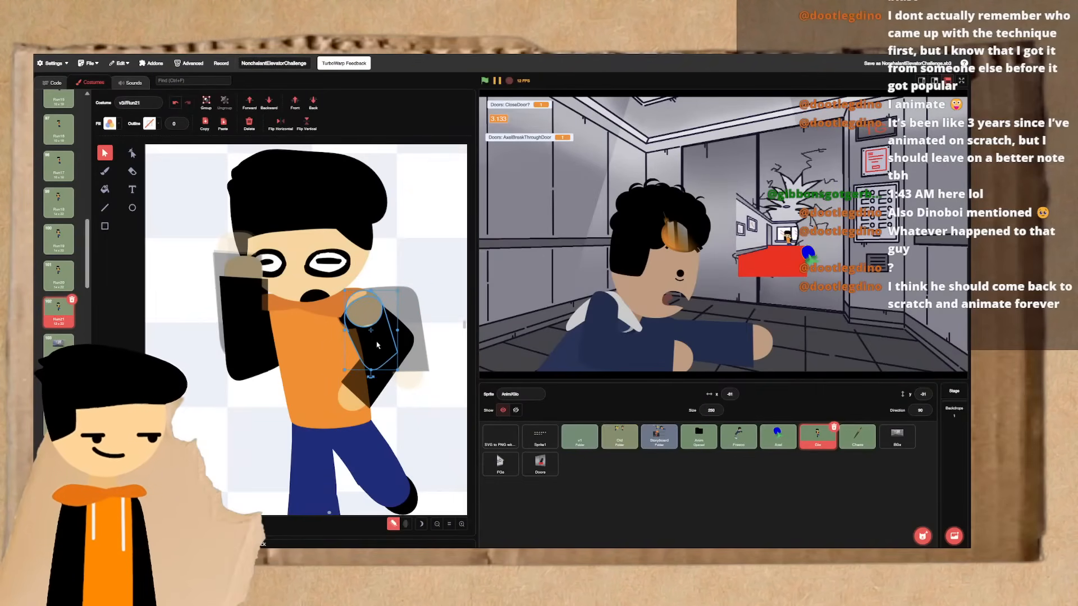
- Replace the old forearm and hand with the pasted ones, rotated at the elbow so the hand rests in front of the torso
{"action": "key", "text": "ctrl+x"}
{"action": "left_click", "coordinate": [356, 389]}
{"action": "key", "text": "Delete"}
{"action": "key", "text": "ctrl+v"}
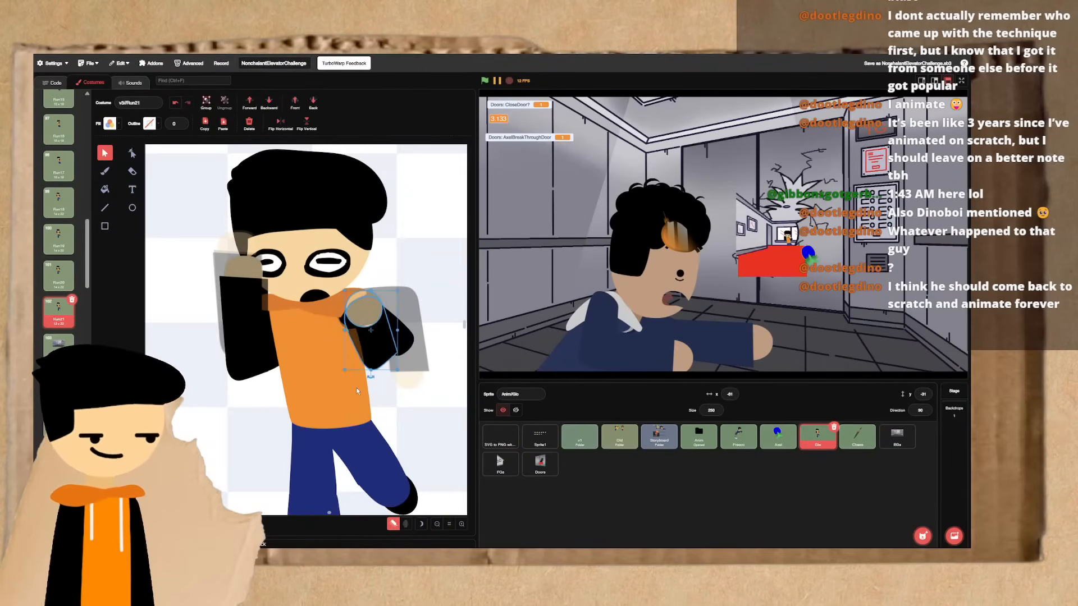
{"action": "left_click_drag", "start_coordinate": [374, 339], "coordinate": [397, 348]}
- Flip between Run21 and the preceding recoil frames to check the new bent forearm
{"action": "left_click", "coordinate": [427, 370]}
{"action": "key", "text": "ctrl+Left"}
{"action": "key", "text": "ctrl+Right"}
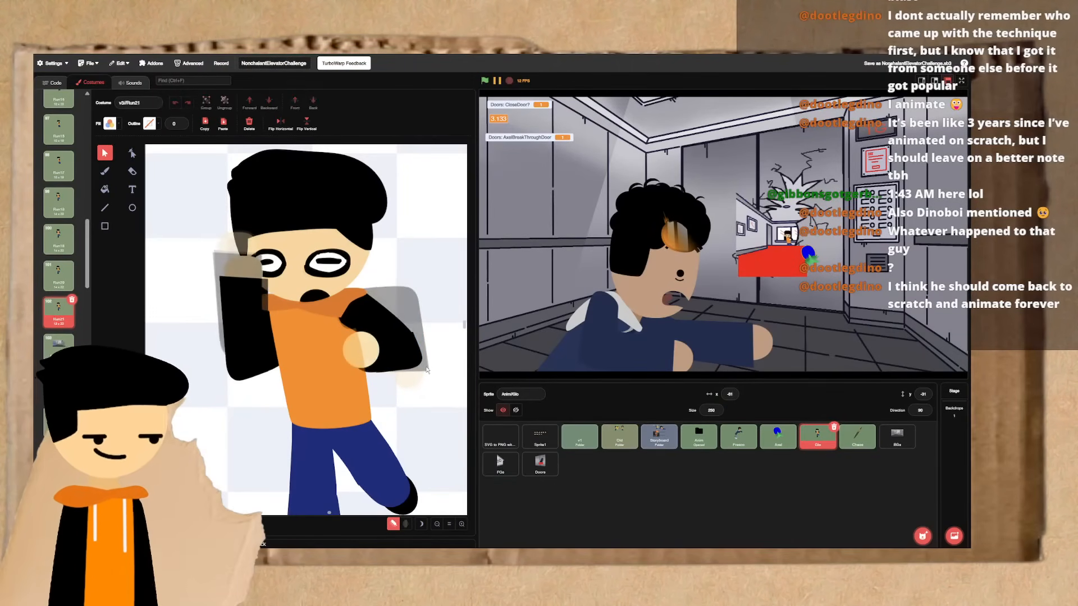
{"action": "key", "text": "ctrl+Left"}
{"action": "key", "text": "ctrl+Right"}
{"action": "key", "text": "ctrl+Left"}
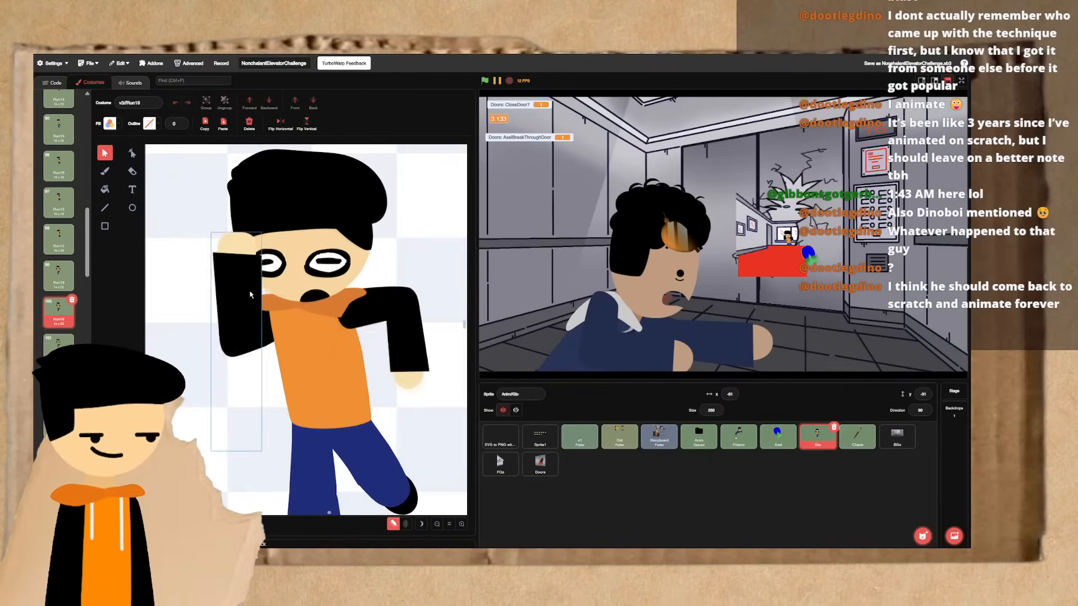
{"action": "key", "text": "ctrl+Right"}
- Duplicate the bent forearm and hand to the raised arm, bring the sleeve to front, and stand the pair upright over the old forearm
{"action": "left_click", "coordinate": [359, 355]}
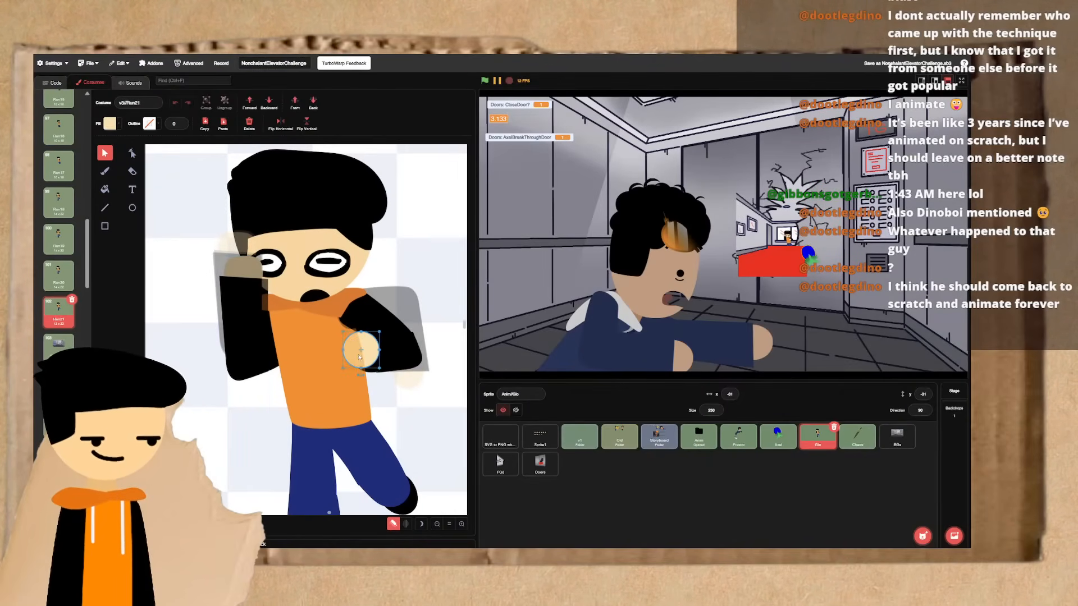
{"action": "left_click", "coordinate": [387, 356], "text": "shift"}
{"action": "left_click_drag", "start_coordinate": [387, 357], "coordinate": [229, 367]}
{"action": "left_click", "coordinate": [297, 106]}
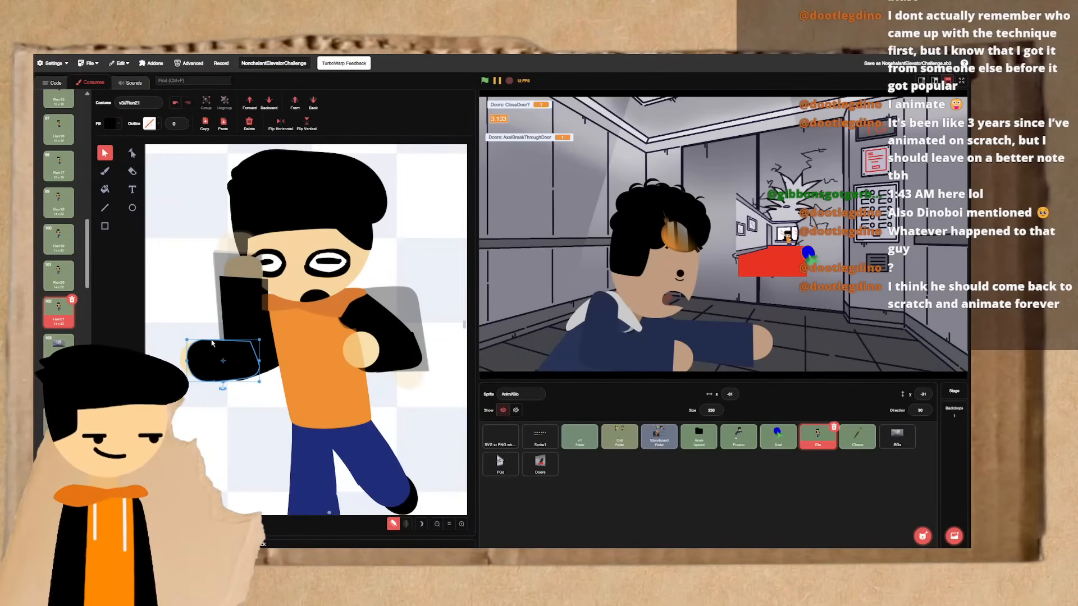
{"action": "left_click", "coordinate": [186, 363], "text": "shift"}
{"action": "left_click_drag", "start_coordinate": [218, 388], "coordinate": [239, 321]}
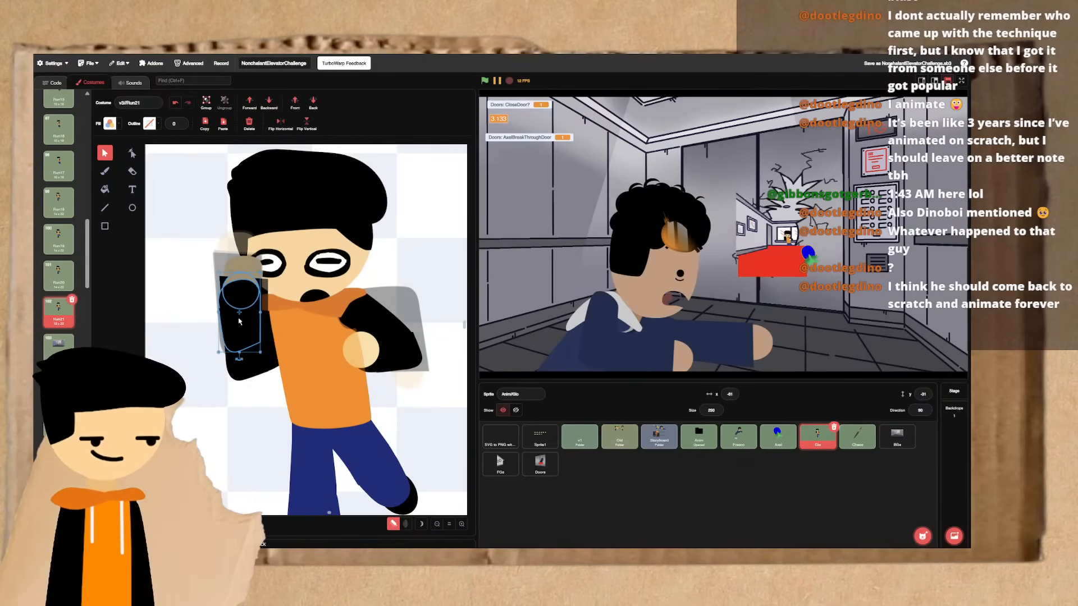
{"action": "key", "text": "Delete"}
{"action": "left_click", "coordinate": [237, 304]}
{"action": "key", "text": "Delete"}
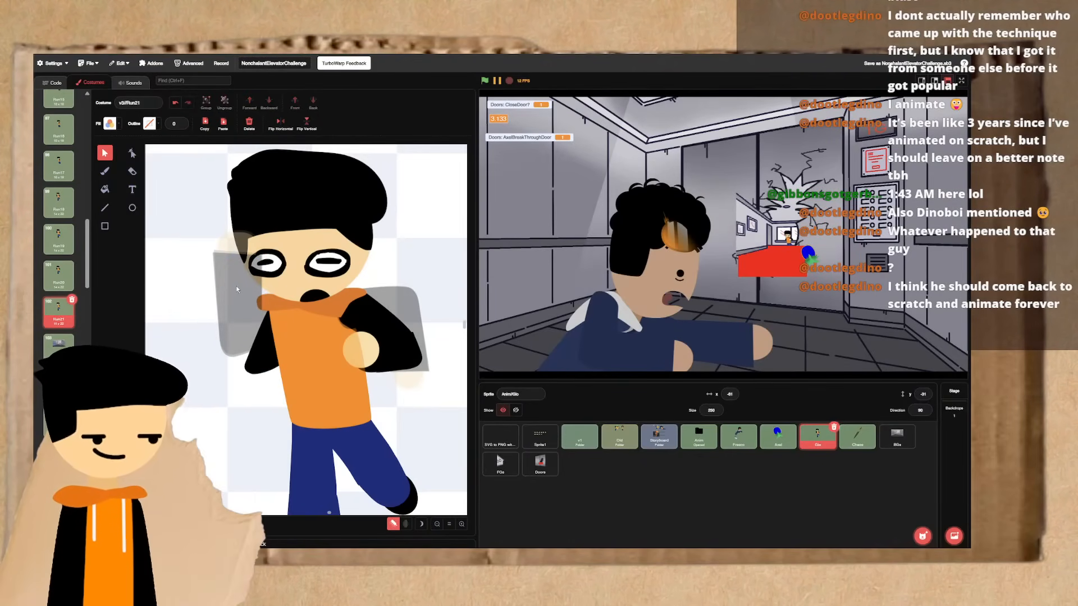
{"action": "key", "text": "ctrl+a"}
{"action": "key", "text": "ctrl+z"}
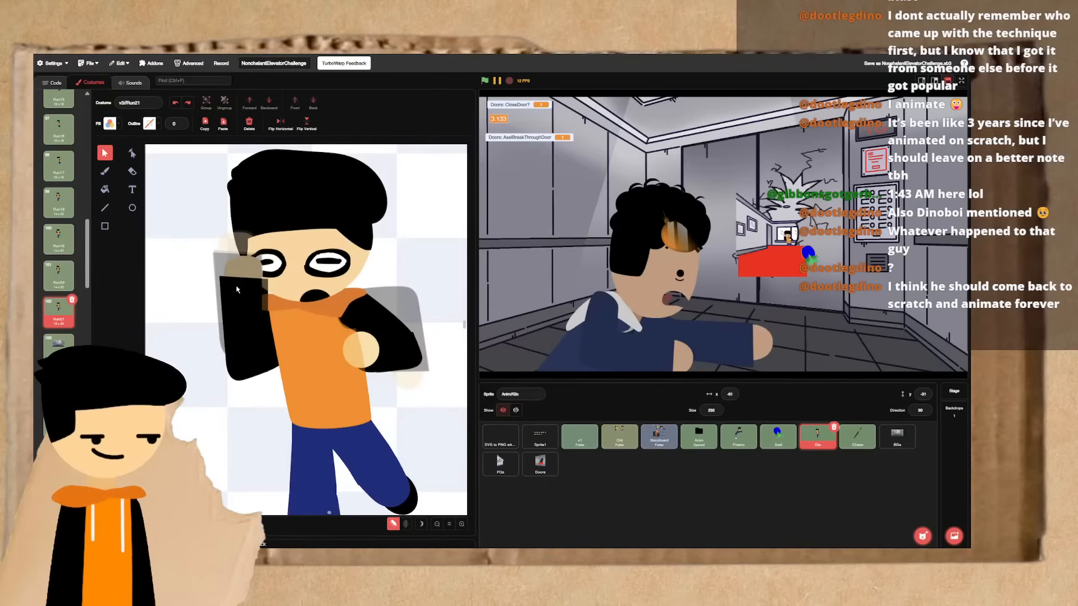
- Delete the raised arm's old forearm and hand, keeping the duplicated upright forearm and hand in their place
{"action": "left_click", "coordinate": [237, 290]}
{"action": "key", "text": "ctrl+x"}
{"action": "left_click", "coordinate": [236, 289]}
{"action": "key", "text": "Delete"}
{"action": "key", "text": "ctrl+v"}
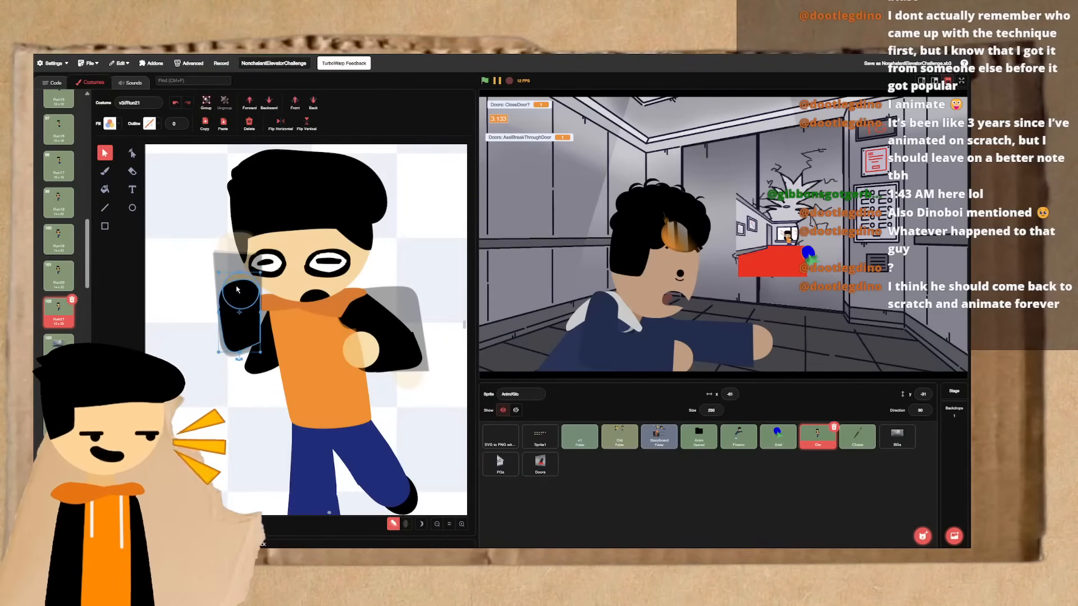
- Shift the duplicated forearm toward the elbow and tilt it slightly outward, placing the hand at its upper end
{"action": "left_click_drag", "start_coordinate": [227, 285], "coordinate": [234, 291]}
{"action": "left_click", "coordinate": [239, 285]}
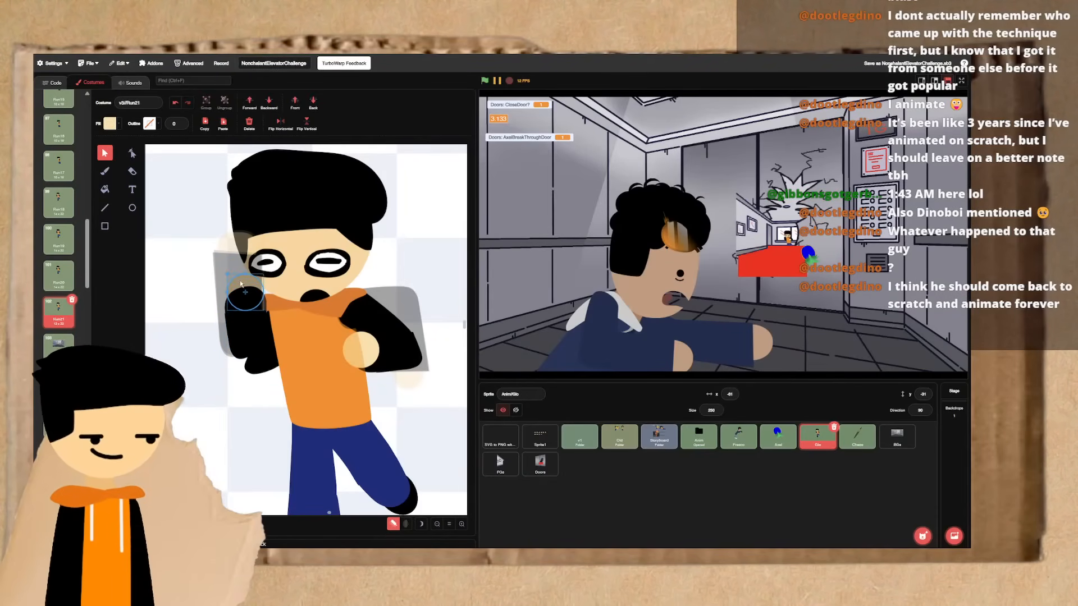
{"action": "left_click", "coordinate": [234, 340]}
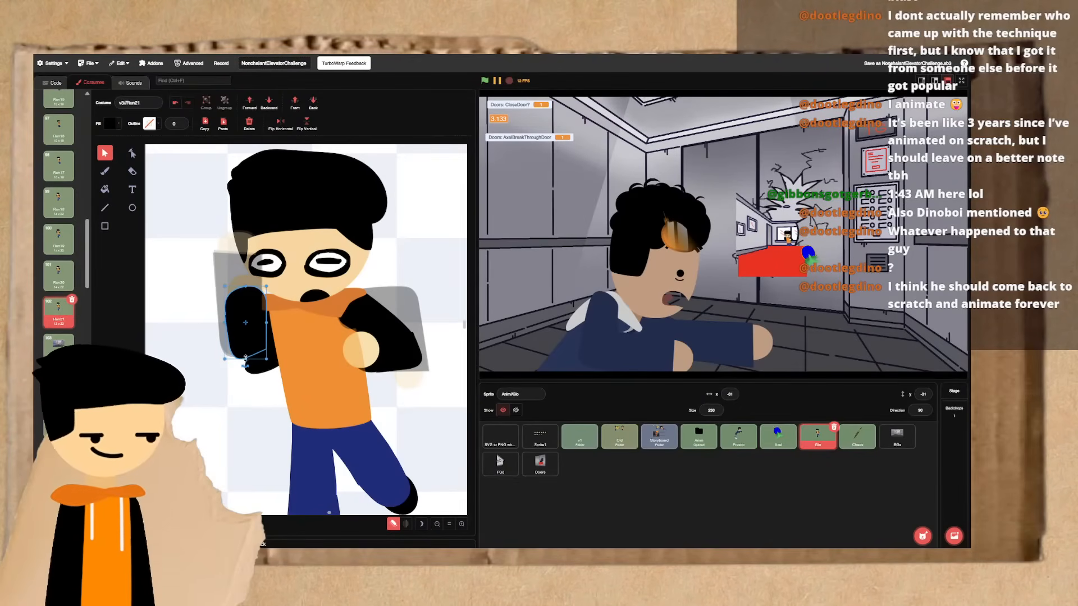
{"action": "left_click_drag", "start_coordinate": [245, 358], "coordinate": [262, 391]}
{"action": "left_click", "coordinate": [238, 288], "text": "shift"}
{"action": "left_click_drag", "start_coordinate": [236, 337], "coordinate": [241, 340]}
- Flip between Run21 and the preceding frames to check the raised arm's new tilted forearm
{"action": "left_click", "coordinate": [221, 351]}
{"action": "key", "text": "ctrl+Left"}
{"action": "key", "text": "ctrl+Right"}
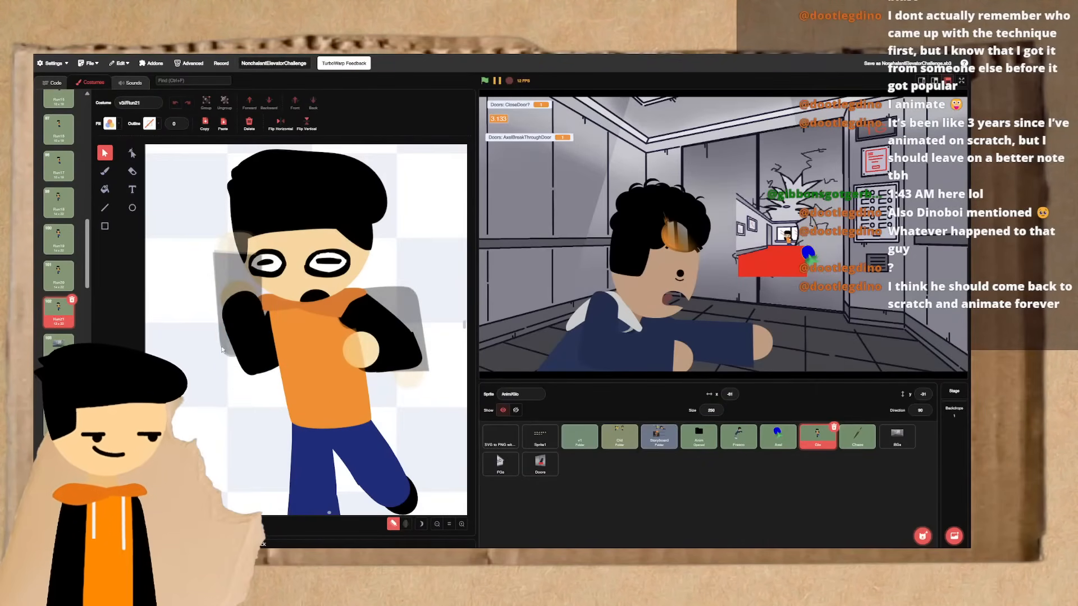
{"action": "key", "text": "ctrl+Left"}
{"action": "key", "text": "ctrl+Left"}
{"action": "key", "text": "ctrl+Right"}
{"action": "key", "text": "ctrl+Right"}
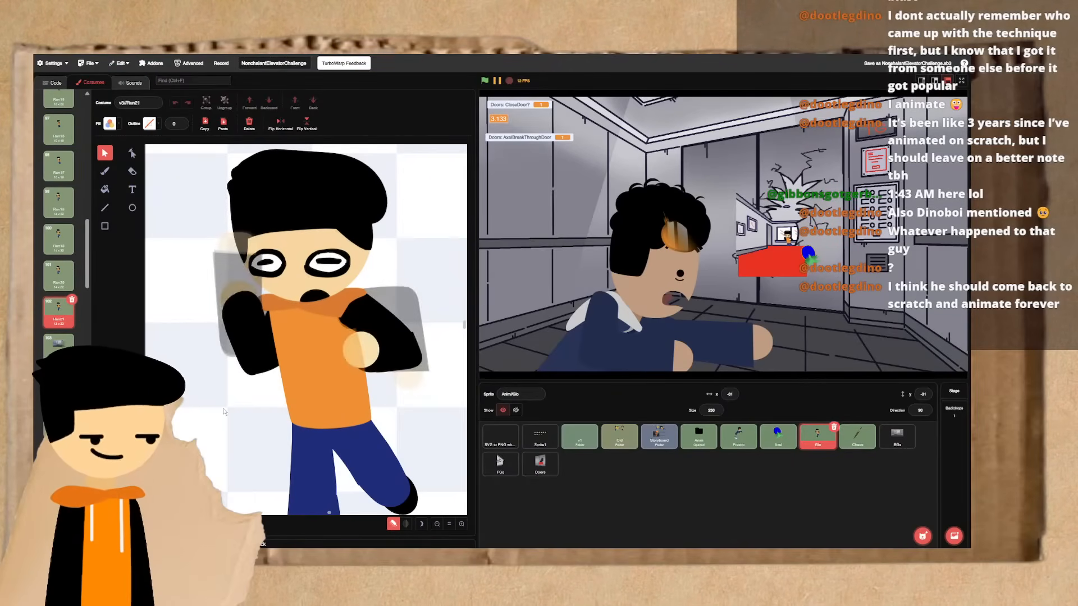
{"action": "key", "text": "ctrl+Left"}
{"action": "key", "text": "ctrl+Right"}
- Bring the raised arm's hand in front of the sleeve and shift it slightly outward from the body
{"action": "left_click", "coordinate": [228, 291]}
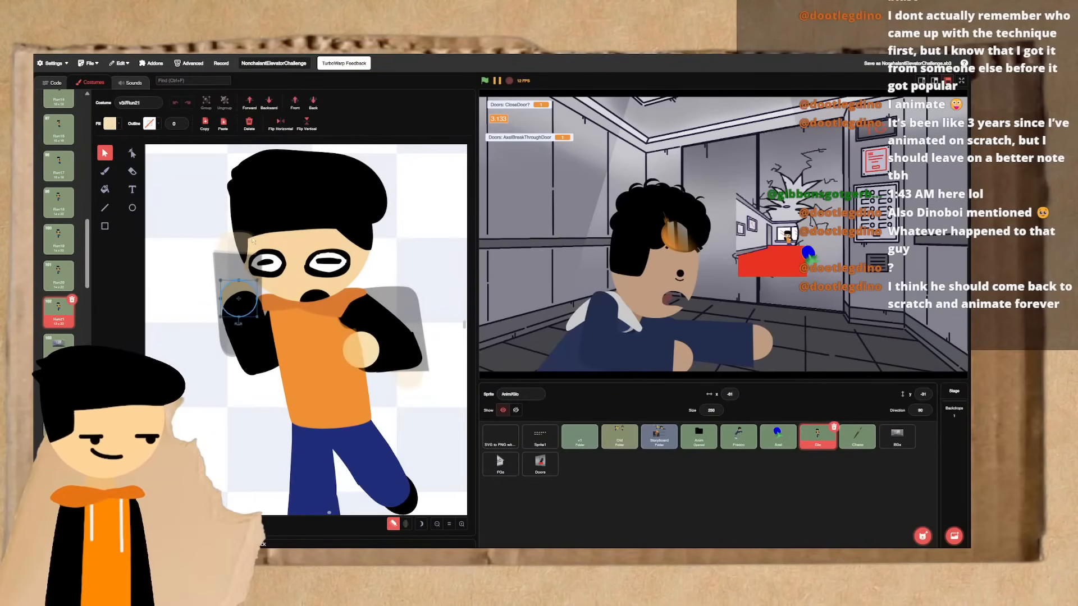
{"action": "left_click", "coordinate": [294, 102]}
{"action": "key", "text": "ctrl+Left"}
{"action": "key", "text": "ctrl+Right"}
{"action": "key", "text": "ctrl+Left"}
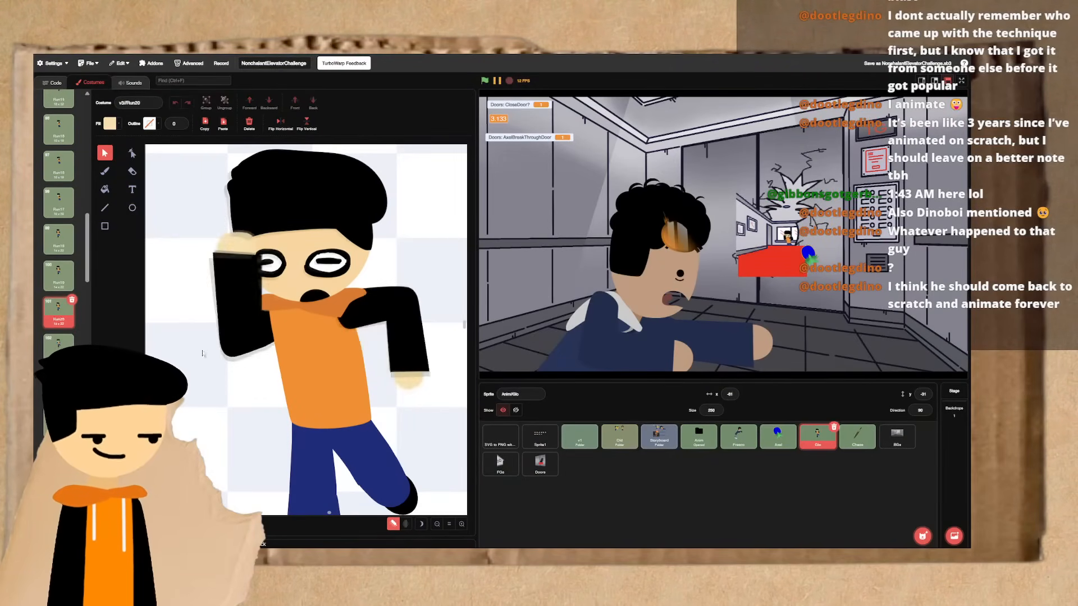
{"action": "key", "text": "ctrl+Right"}
{"action": "left_click", "coordinate": [233, 301]}
- Flip between Run20 and Run21 to check the raised hand's new position
{"action": "key", "text": "ctrl+Left"}
{"action": "key", "text": "ctrl+Right"}
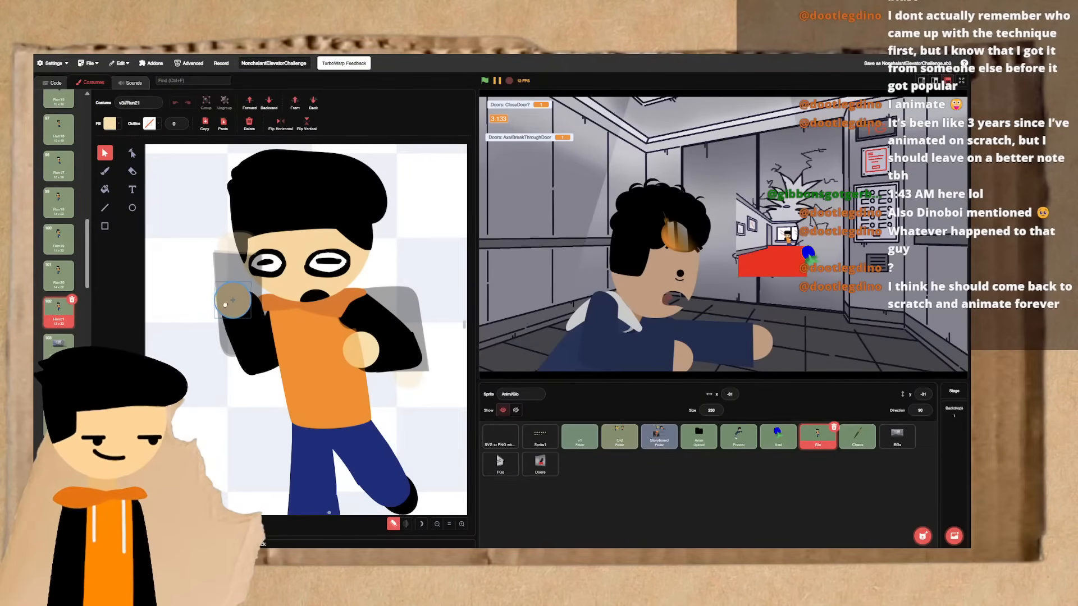
{"action": "key", "text": "ctrl+Left"}
{"action": "key", "text": "ctrl+Right"}
{"action": "key", "text": "ctrl+Left"}
{"action": "key", "text": "ctrl+Right"}
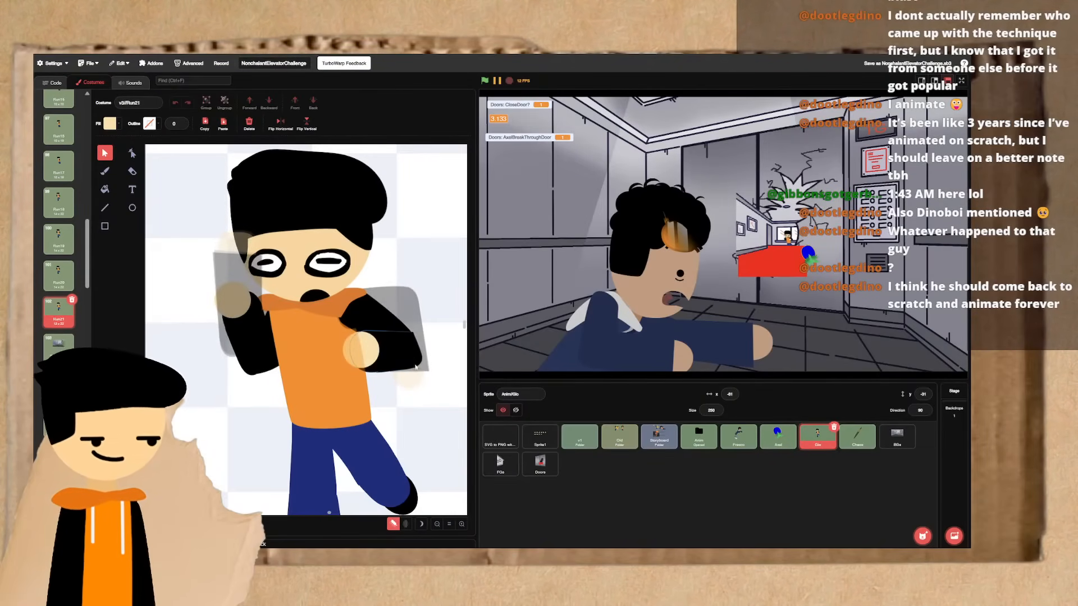
- Nudge the forearm and hand resting in front of the torso slightly up and inward in Run21
{"action": "left_click", "coordinate": [399, 356]}
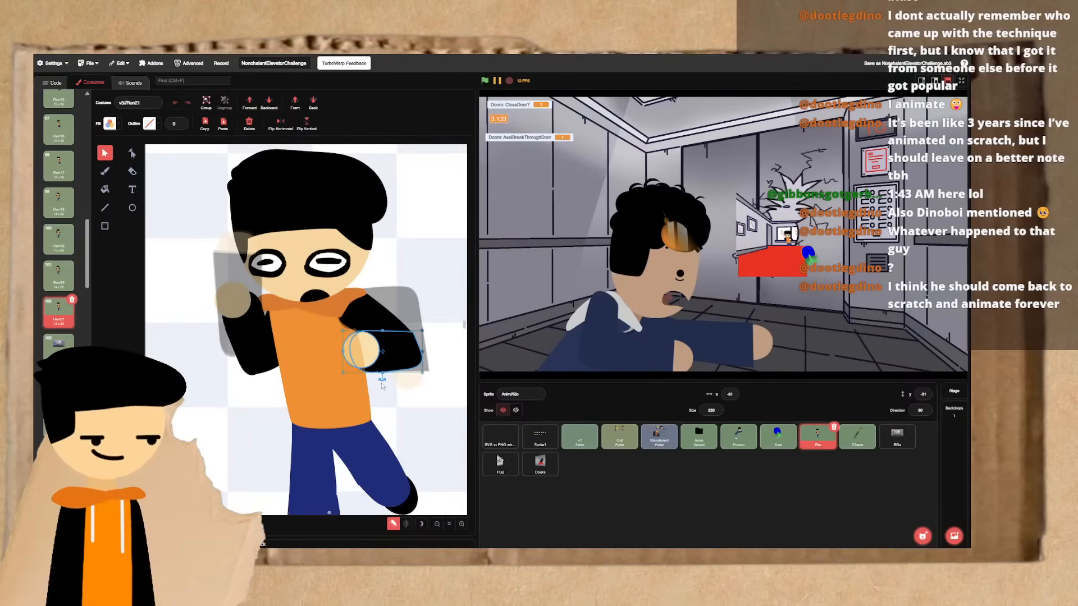
{"action": "key", "text": "Up"}
{"action": "key", "text": "Up"}
{"action": "key", "text": "Up"}
{"action": "key", "text": "Up"}
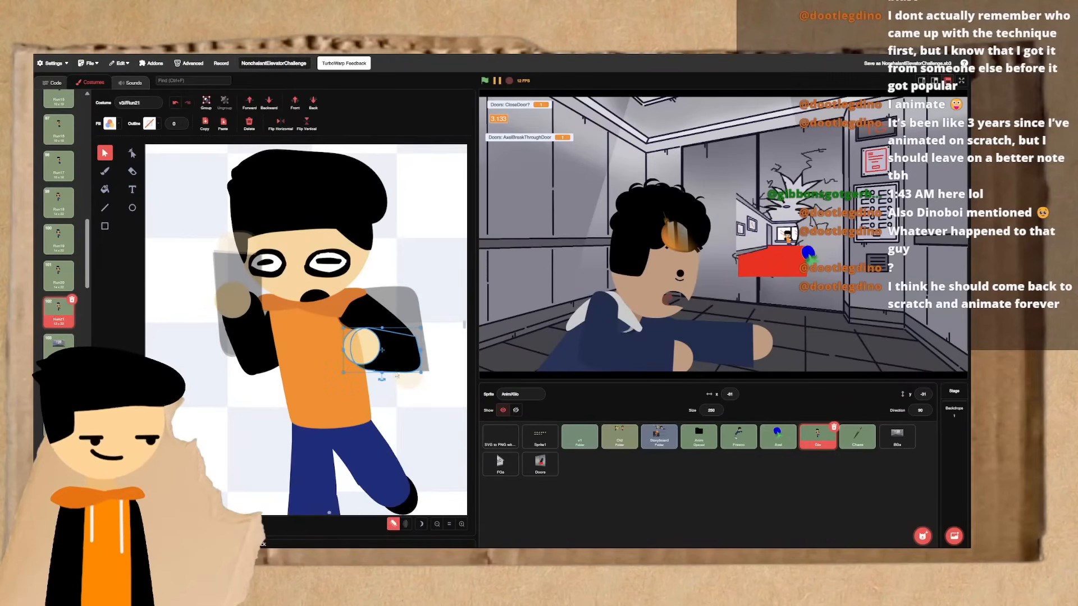
{"action": "key", "text": "Left"}
{"action": "key", "text": "Left"}
{"action": "left_click", "coordinate": [422, 405]}
- Flip between Run21 and the previous recoil frames to check the nudged forearm
{"action": "key", "text": "ctrl+Left"}
{"action": "key", "text": "ctrl+Right"}
{"action": "key", "text": "ctrl+Left"}
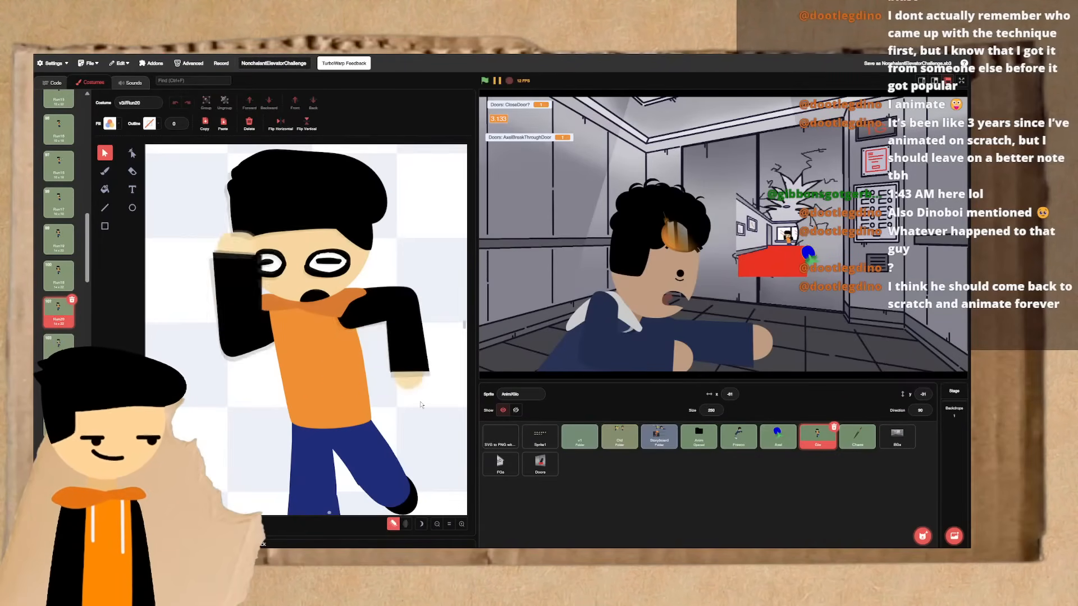
{"action": "key", "text": "ctrl+Left"}
{"action": "key", "text": "ctrl+Right"}
{"action": "key", "text": "ctrl+Right"}
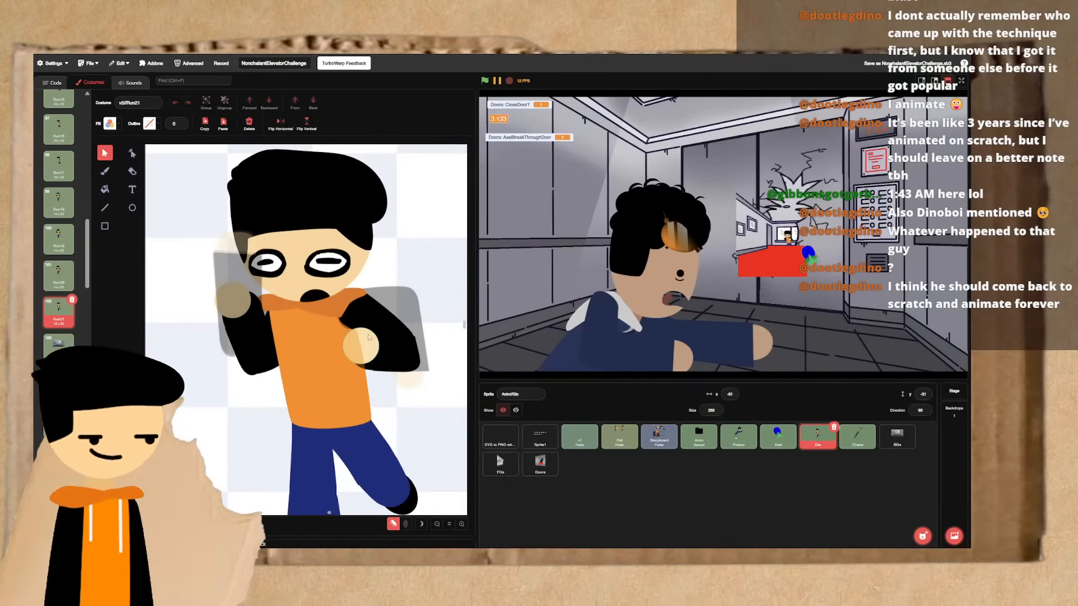
- Rotate the lowered arm's forearm and hand to hang downward from the elbow, and reposition them at the end of the upper arm
{"action": "left_click", "coordinate": [379, 351]}
{"action": "mouse_move", "coordinate": [381, 378]}
{"action": "left_mouse_down"}
{"action": "mouse_move", "coordinate": [417, 384]}
{"action": "mouse_move", "coordinate": [431, 361]}
{"action": "mouse_move", "coordinate": [391, 368]}
{"action": "left_mouse_up"}
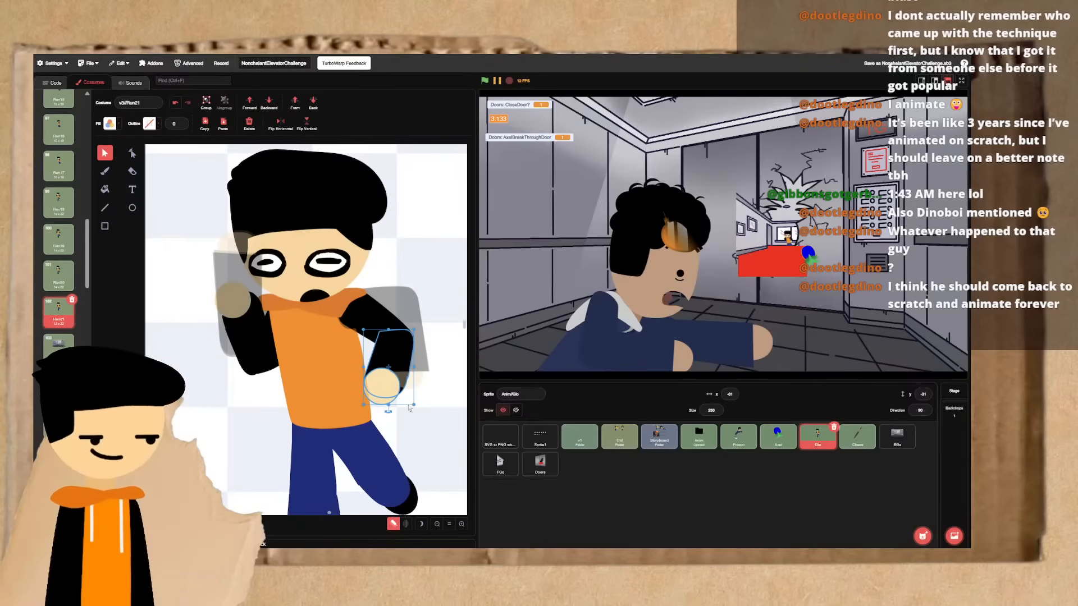
{"action": "left_click", "coordinate": [425, 410]}
{"action": "left_click", "coordinate": [381, 383]}
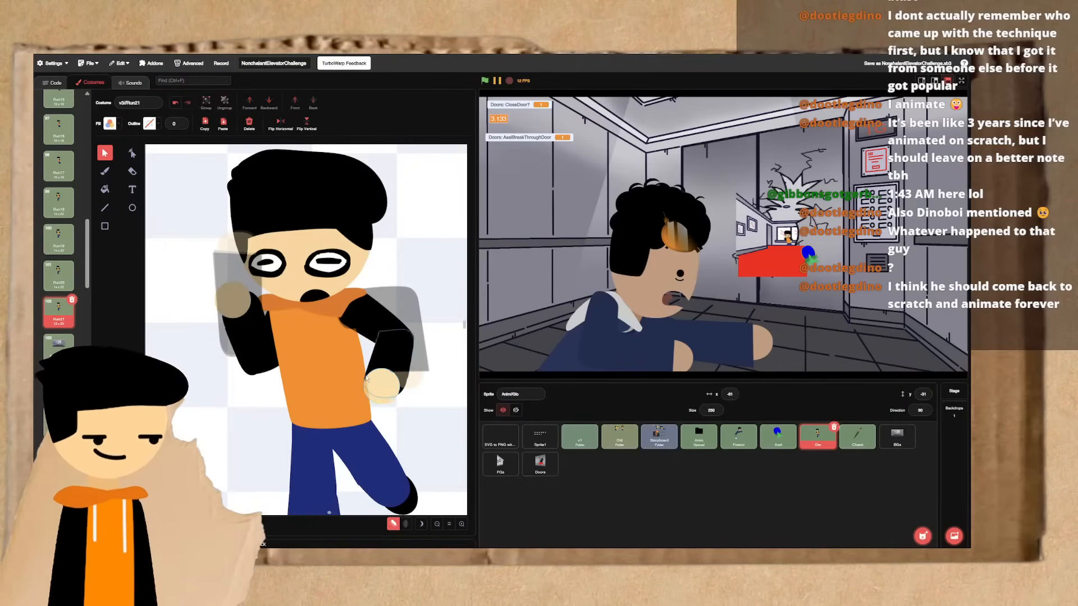
{"action": "left_click_drag", "start_coordinate": [388, 415], "coordinate": [404, 423]}
{"action": "left_click_drag", "start_coordinate": [387, 374], "coordinate": [399, 378]}
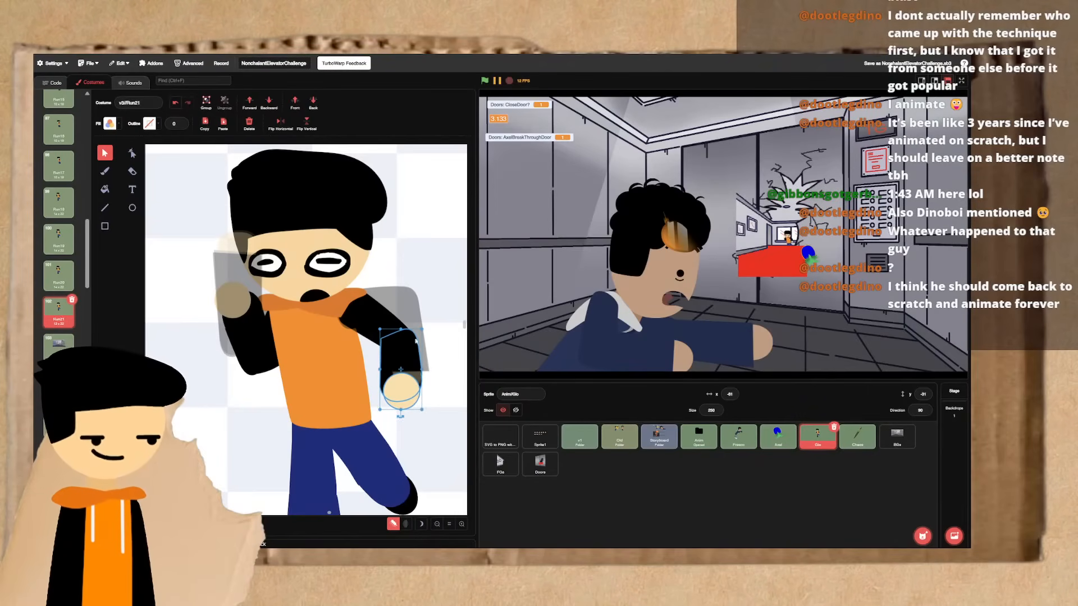
{"action": "left_click", "coordinate": [425, 289]}
{"action": "key", "text": "Left"}
{"action": "key", "text": "Right"}
- Bring the hanging forearm's sleeve to front so it overlaps the hand
{"action": "left_click", "coordinate": [397, 376]}
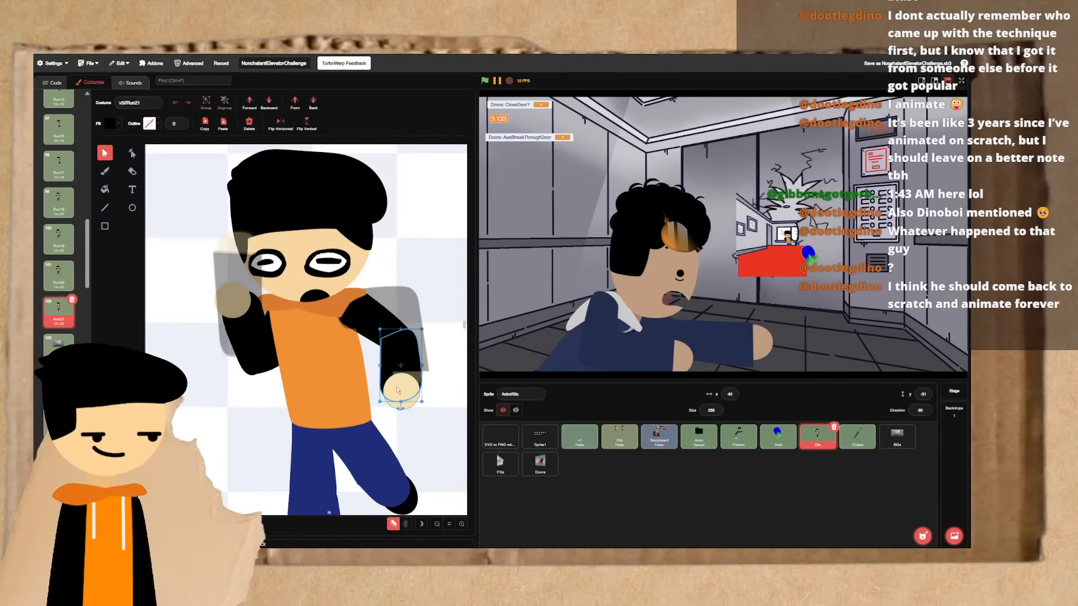
{"action": "left_click", "coordinate": [398, 390], "text": "shift"}
{"action": "left_click", "coordinate": [412, 357]}
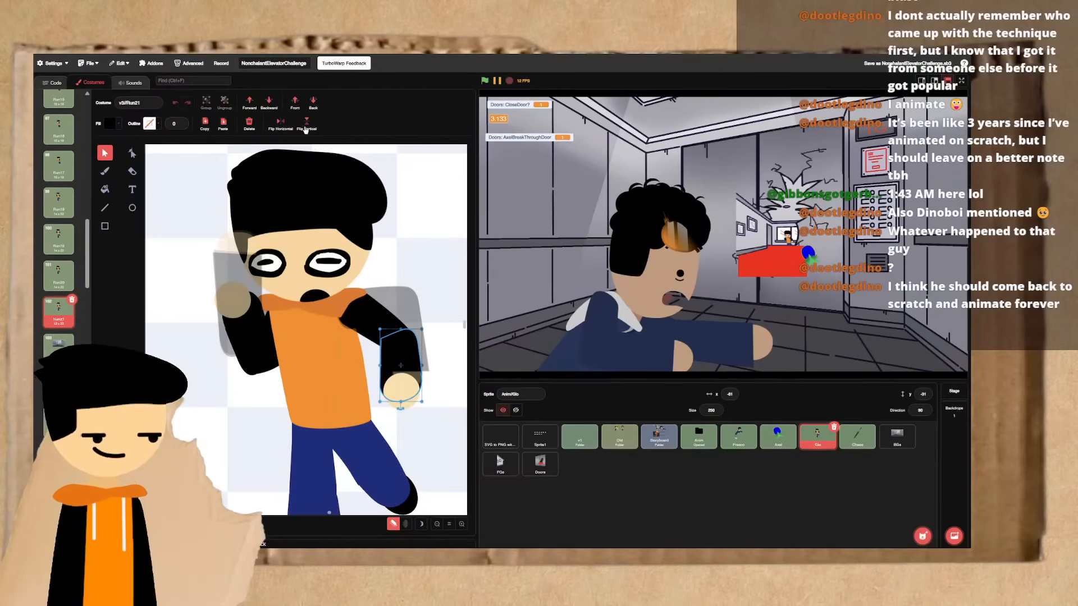
{"action": "left_click", "coordinate": [296, 103]}
{"action": "left_click", "coordinate": [390, 204]}
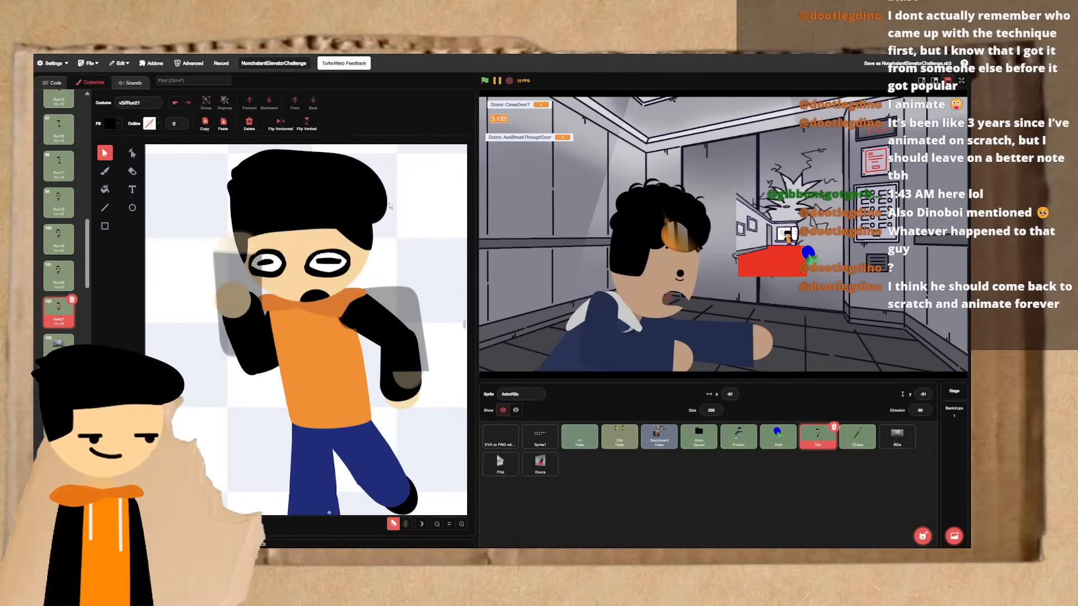
- Send the hanging forearm's sleeve backward behind the hand in Run21
{"action": "left_click", "coordinate": [412, 401]}
{"action": "left_click", "coordinate": [408, 379]}
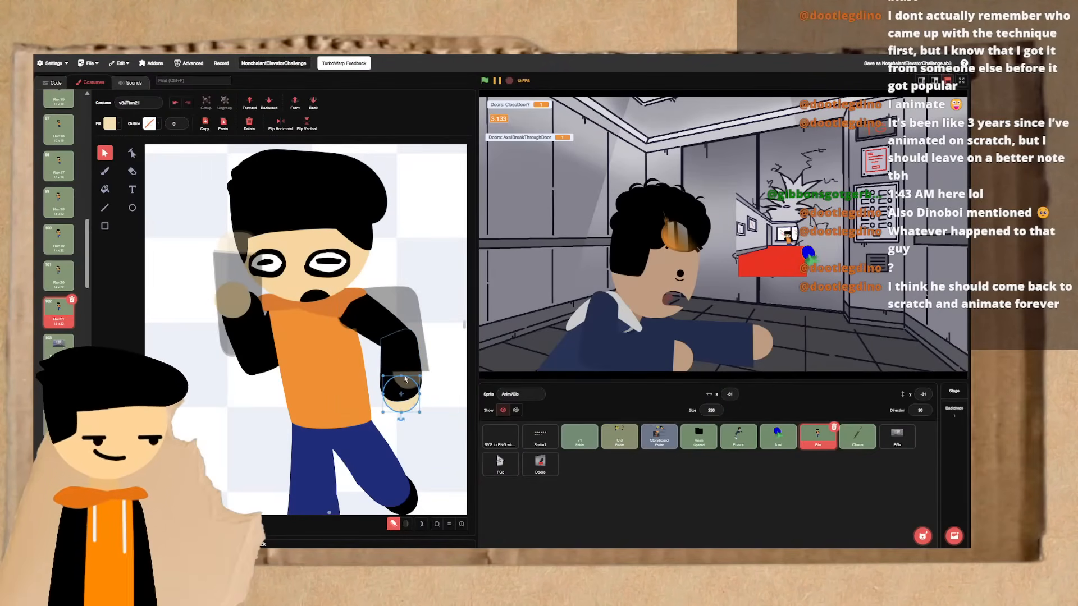
{"action": "left_click", "coordinate": [270, 104]}
{"action": "left_click", "coordinate": [406, 282]}
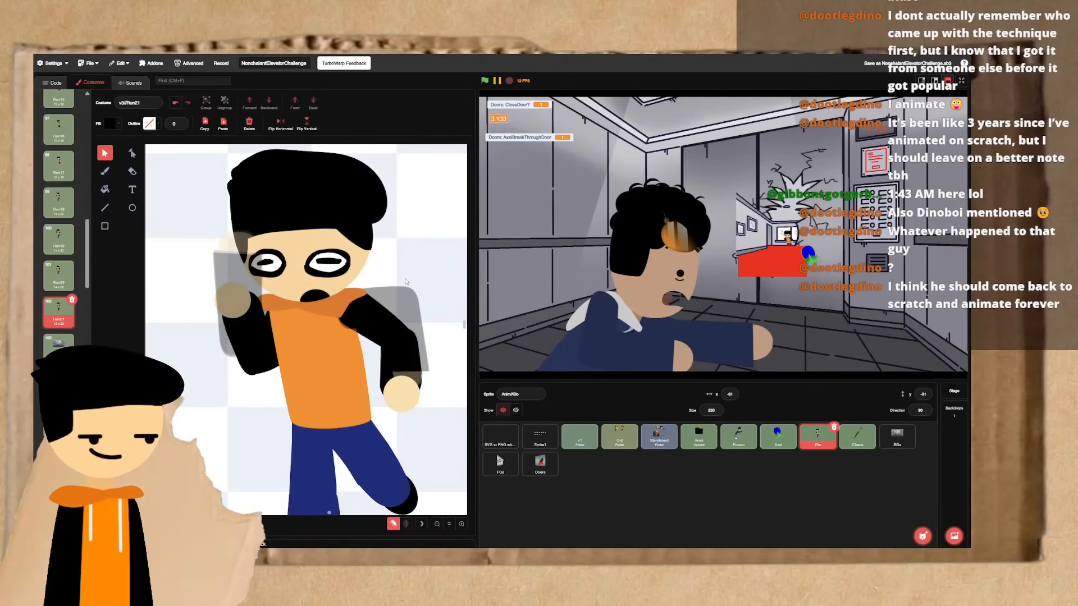
- Rotate the lowered arm's upper arm to point more steeply downward, and reattach it at the shoulder
{"action": "left_click", "coordinate": [369, 322]}
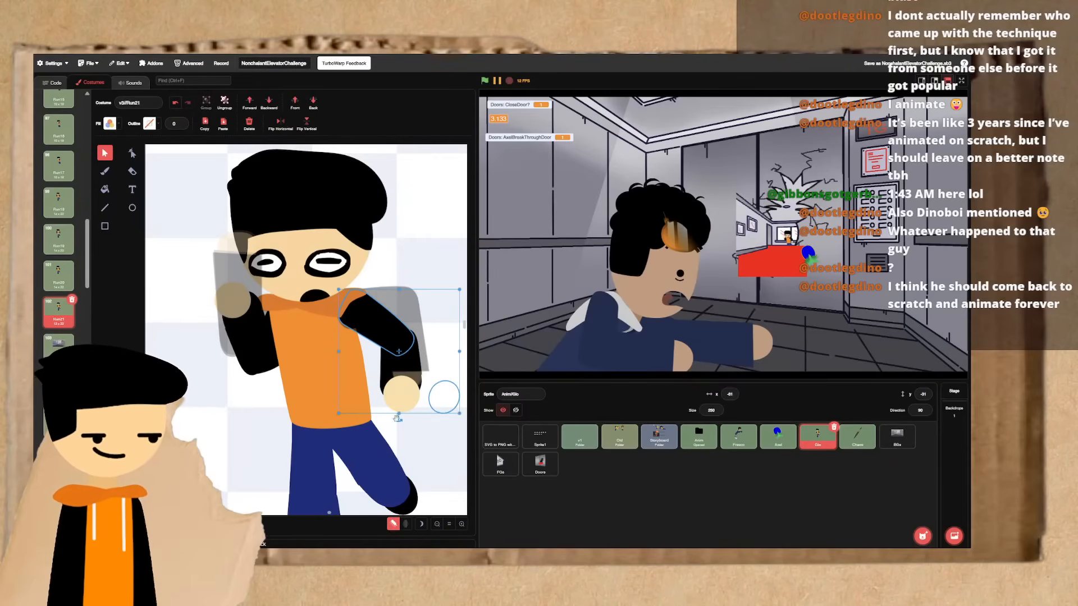
{"action": "left_click_drag", "start_coordinate": [399, 418], "coordinate": [437, 398]}
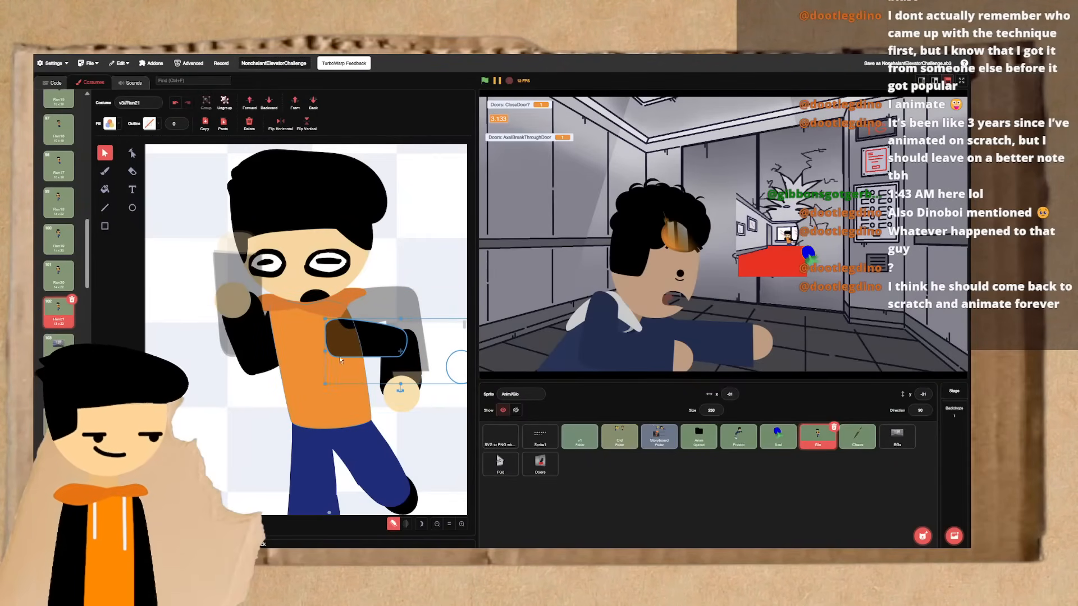
{"action": "left_click_drag", "start_coordinate": [326, 352], "coordinate": [340, 352]}
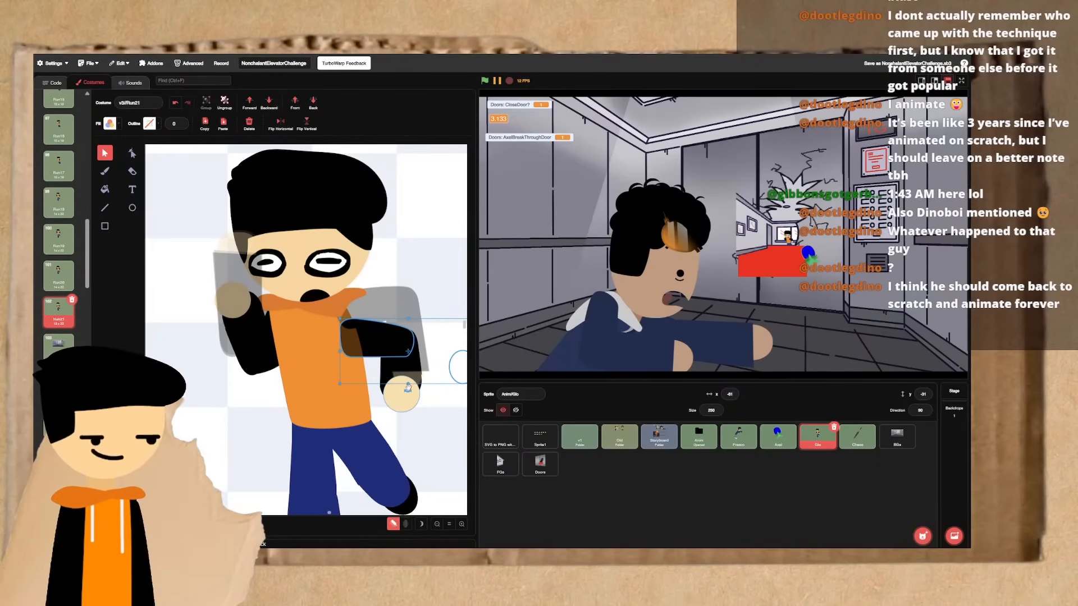
{"action": "left_click_drag", "start_coordinate": [408, 389], "coordinate": [376, 374]}
{"action": "left_click_drag", "start_coordinate": [410, 320], "coordinate": [373, 332]}
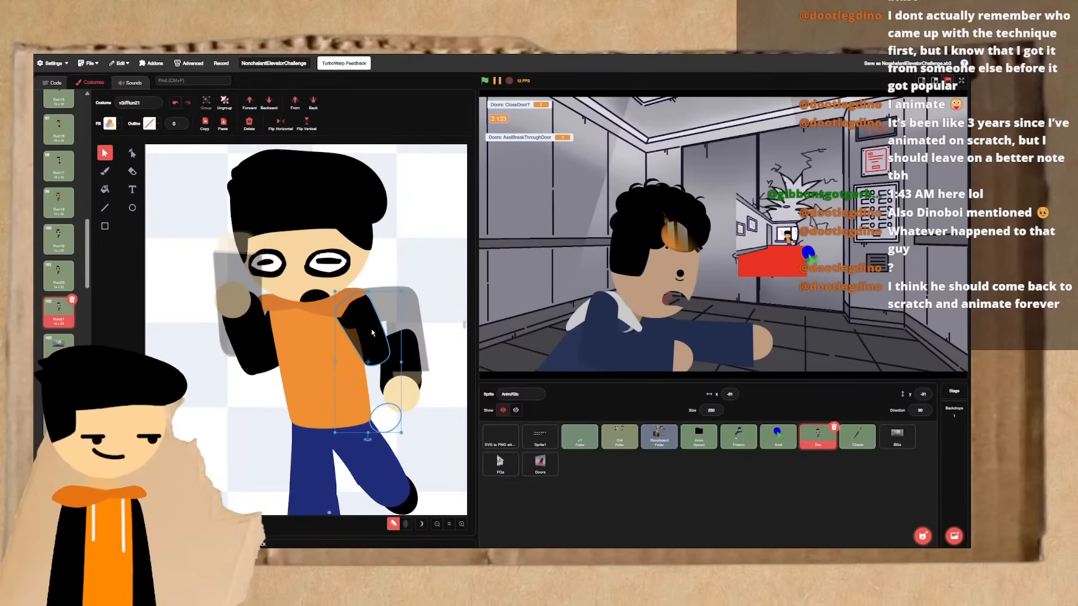
- Move the hanging forearm and hand together to the end of the rotated upper arm, close beside the torso
{"action": "left_click", "coordinate": [400, 360]}
{"action": "left_click", "coordinate": [400, 388], "text": "shift"}
{"action": "left_click", "coordinate": [401, 355]}
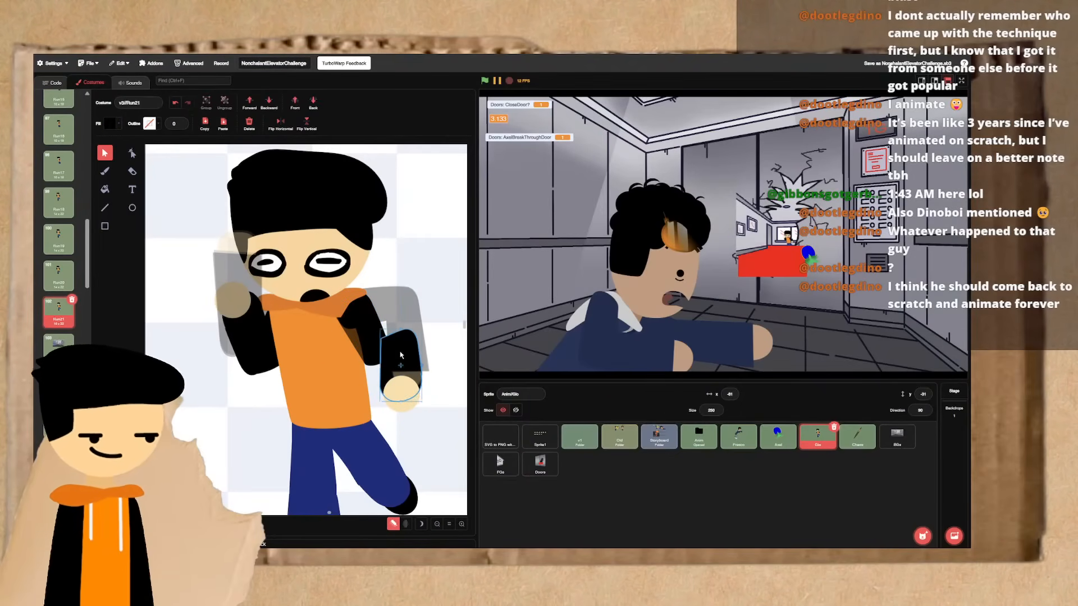
{"action": "left_click", "coordinate": [400, 381], "text": "shift"}
{"action": "left_click_drag", "start_coordinate": [403, 362], "coordinate": [377, 377]}
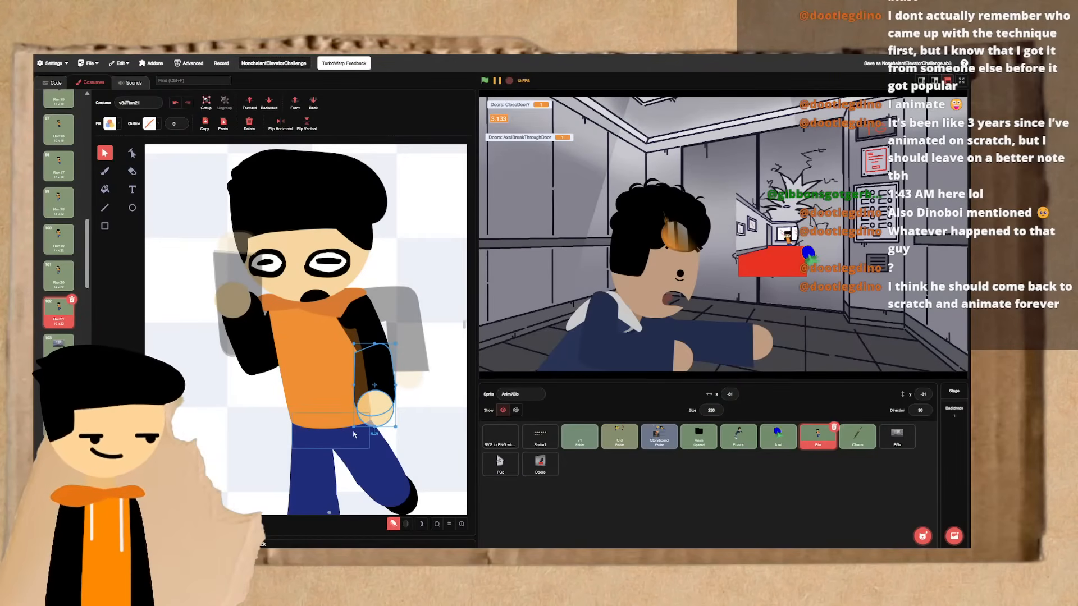
{"action": "left_click_drag", "start_coordinate": [353, 428], "coordinate": [359, 419]}
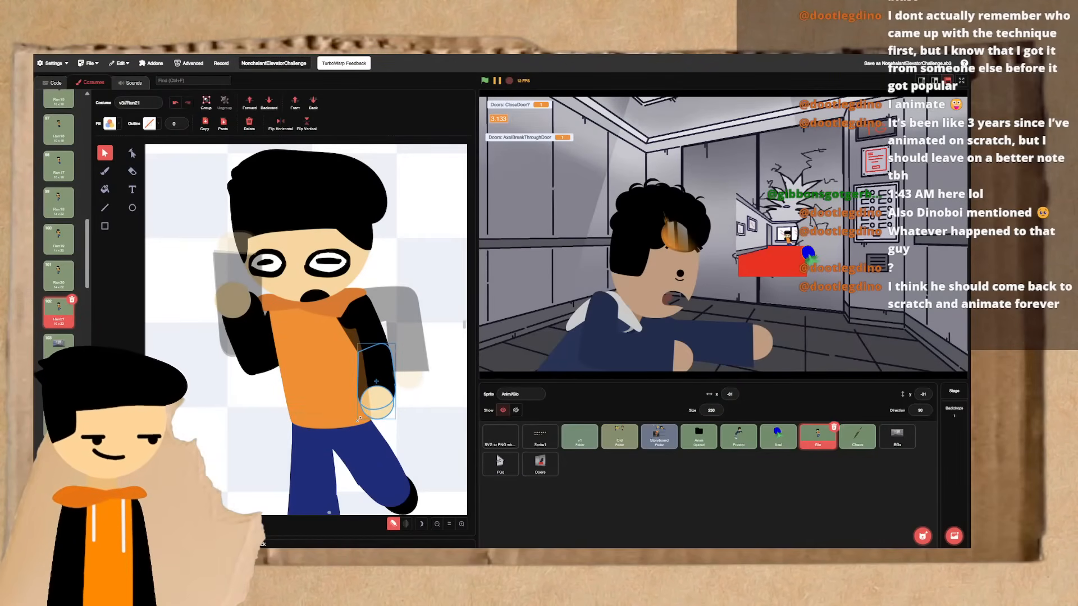
- Flip repeatedly between Run21 and the preceding frames to check how the arms lower
{"action": "left_click", "coordinate": [401, 424]}
{"action": "key", "text": "ctrl+Left"}
{"action": "key", "text": "ctrl+Right"}
{"action": "key", "text": "ctrl+Left"}
{"action": "key", "text": "ctrl+Right"}
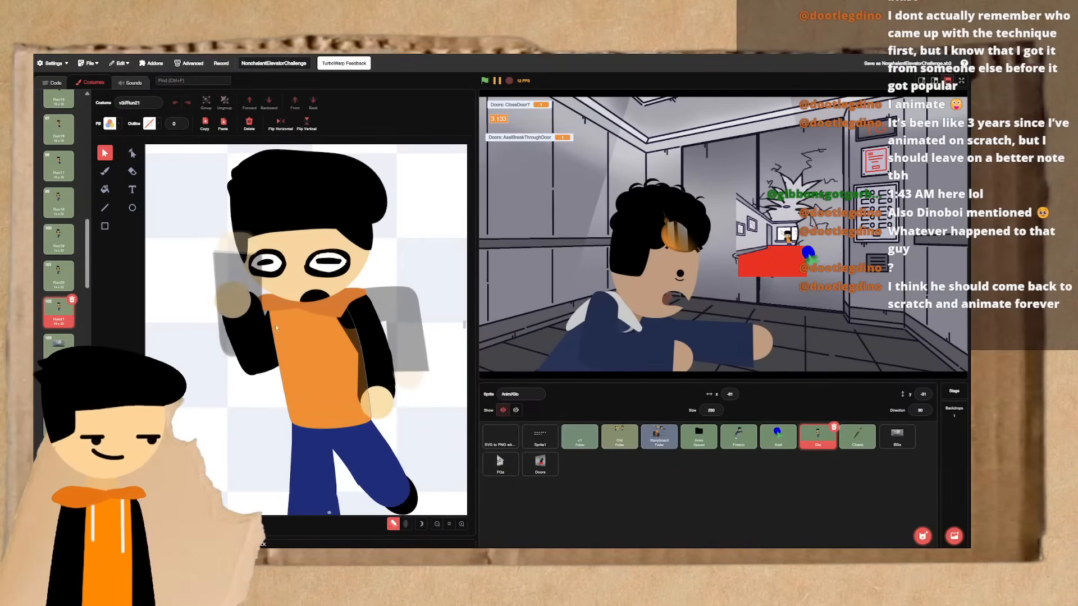
{"action": "left_click", "coordinate": [246, 302]}
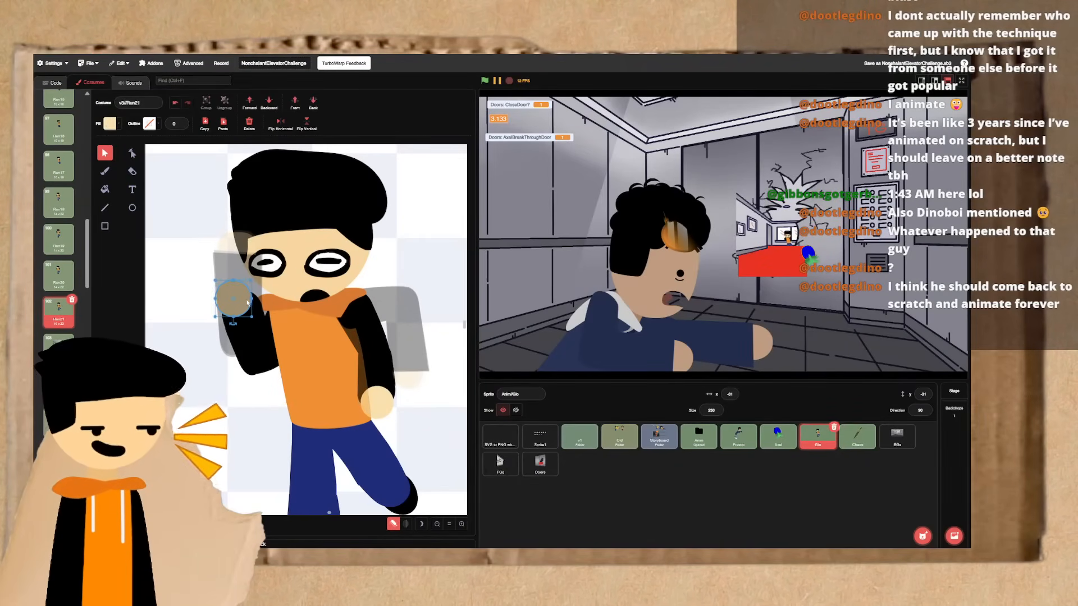
{"action": "left_click", "coordinate": [229, 398]}
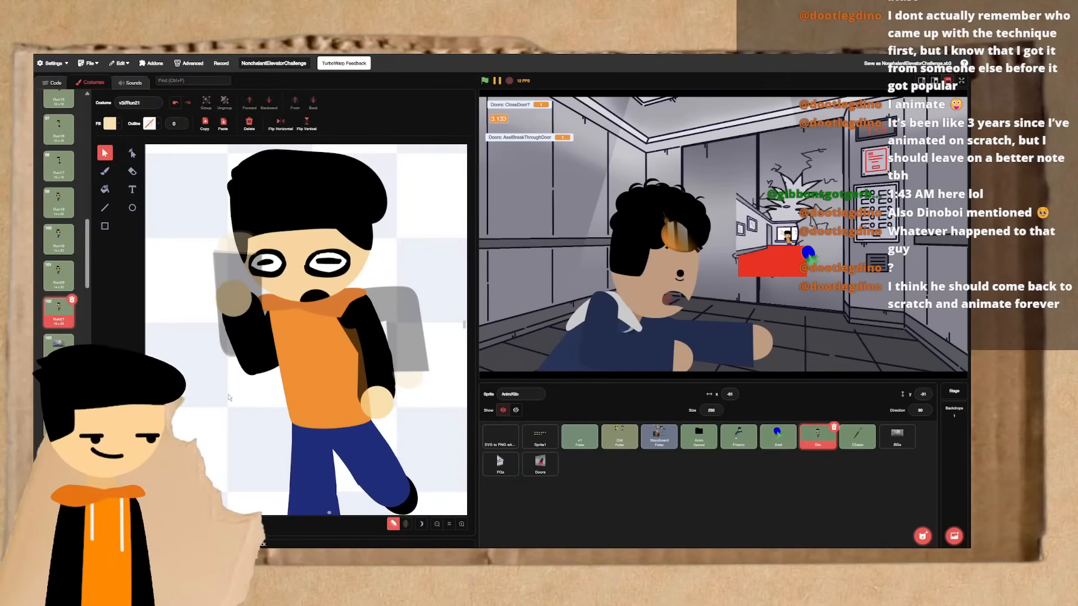
{"action": "key", "text": "ctrl+Left"}
{"action": "key", "text": "ctrl+Right"}
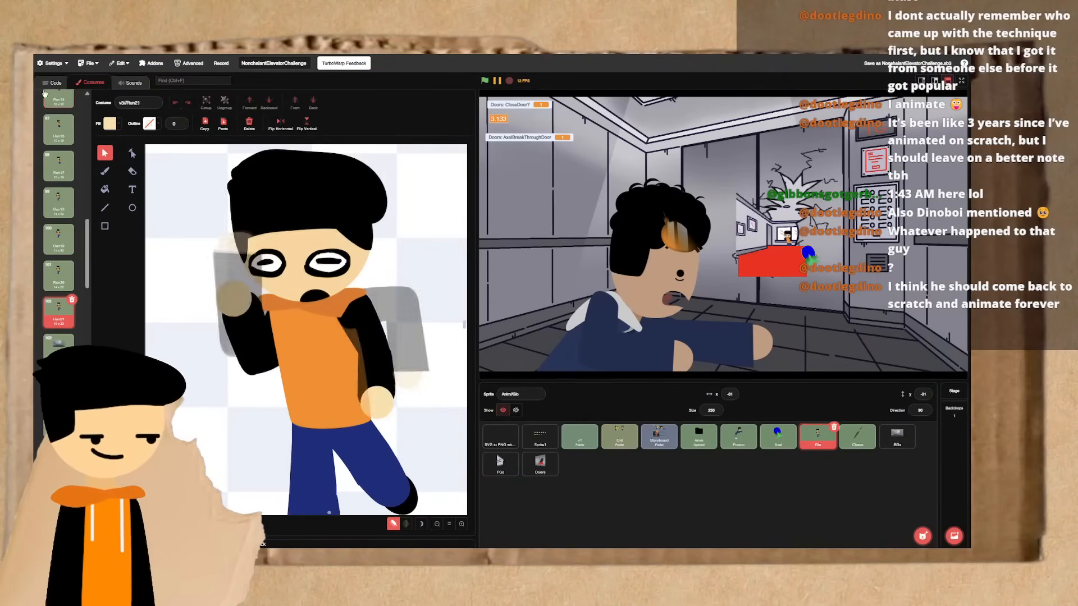
{"action": "key", "text": "ctrl+Left"}
{"action": "key", "text": "ctrl+Right"}
{"action": "key", "text": "ctrl+Left"}
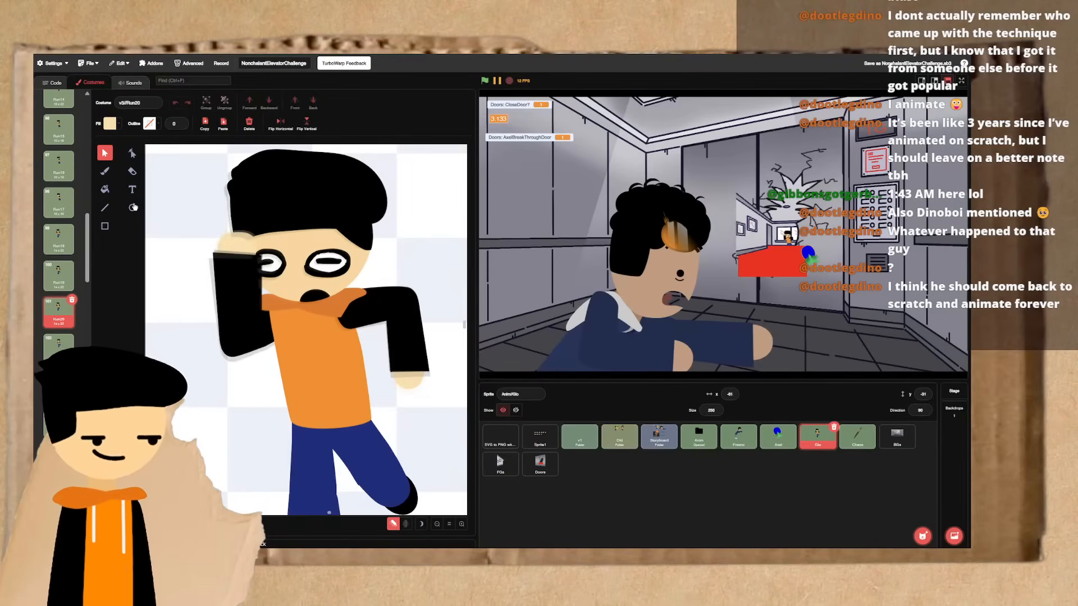
{"action": "key", "text": "ctrl+Right"}
{"action": "key", "text": "ctrl+Left"}
{"action": "key", "text": "ctrl+Left"}
{"action": "key", "text": "ctrl+Right"}
{"action": "key", "text": "ctrl+Right"}
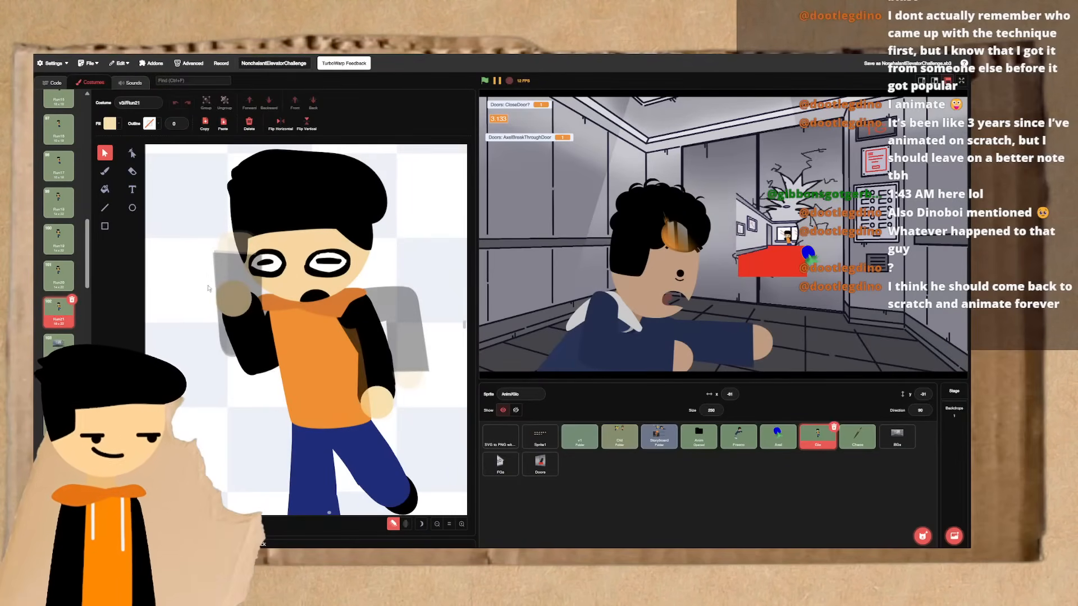
{"action": "left_click_drag", "start_coordinate": [234, 183], "coordinate": [363, 386]}
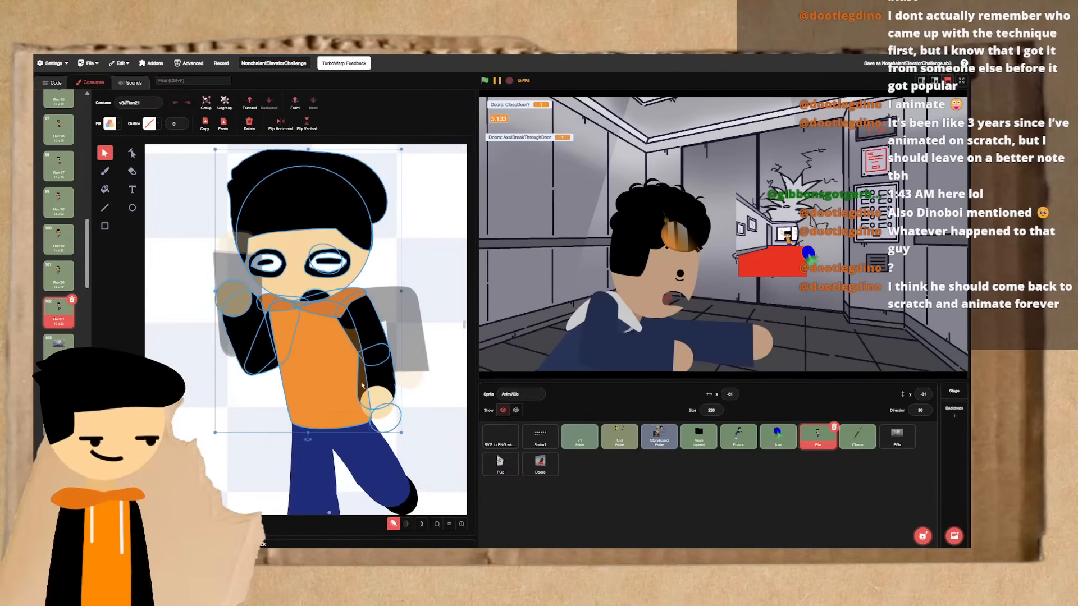
{"action": "left_click_drag", "start_coordinate": [309, 437], "coordinate": [316, 442]}
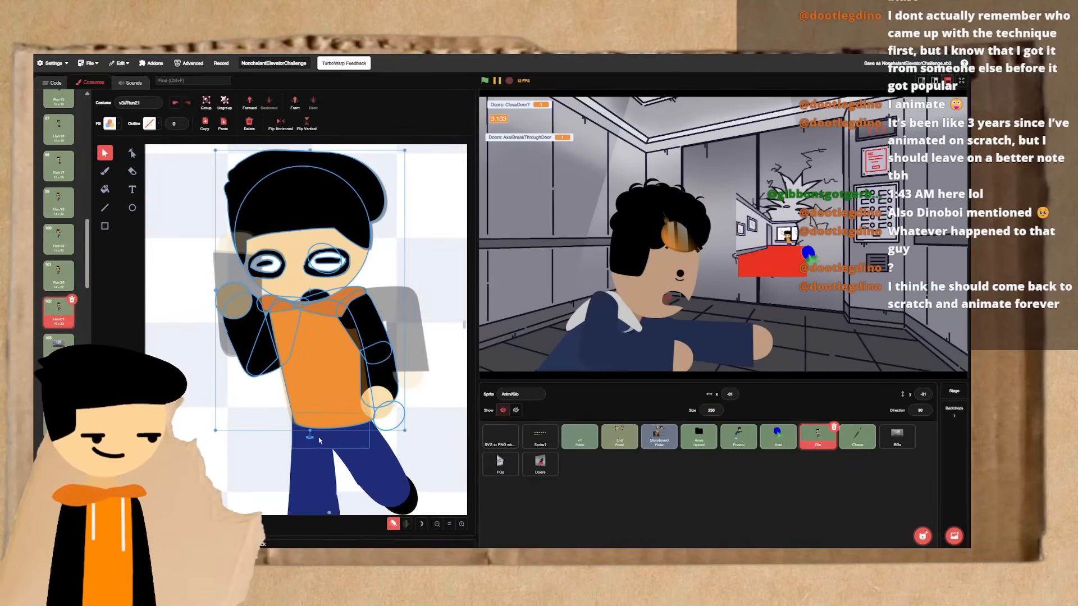
{"action": "key", "text": "ctrl+z"}
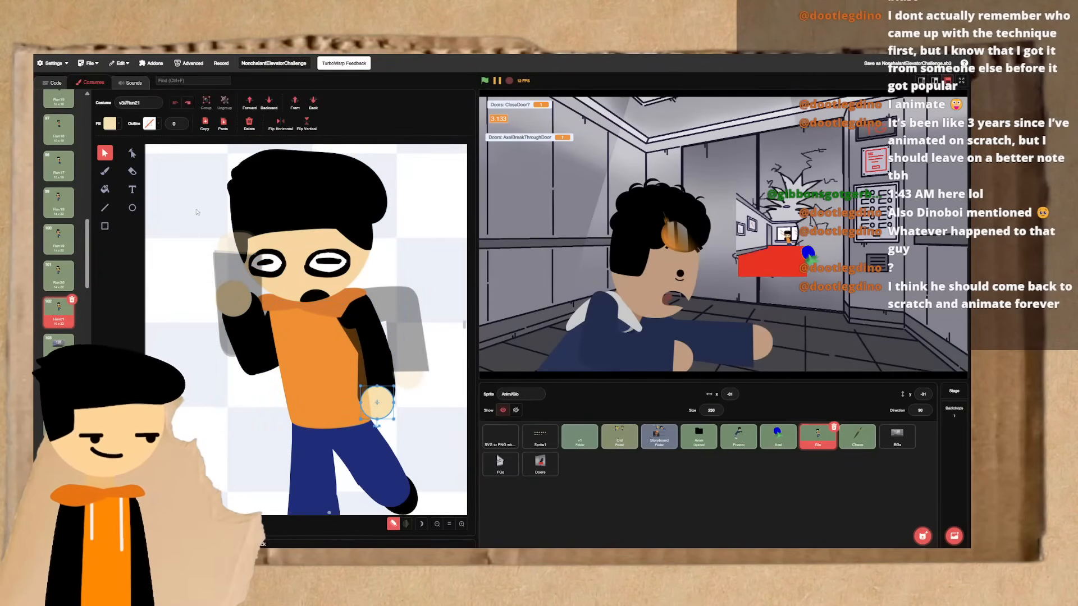
{"action": "left_click_drag", "start_coordinate": [196, 212], "coordinate": [387, 392]}
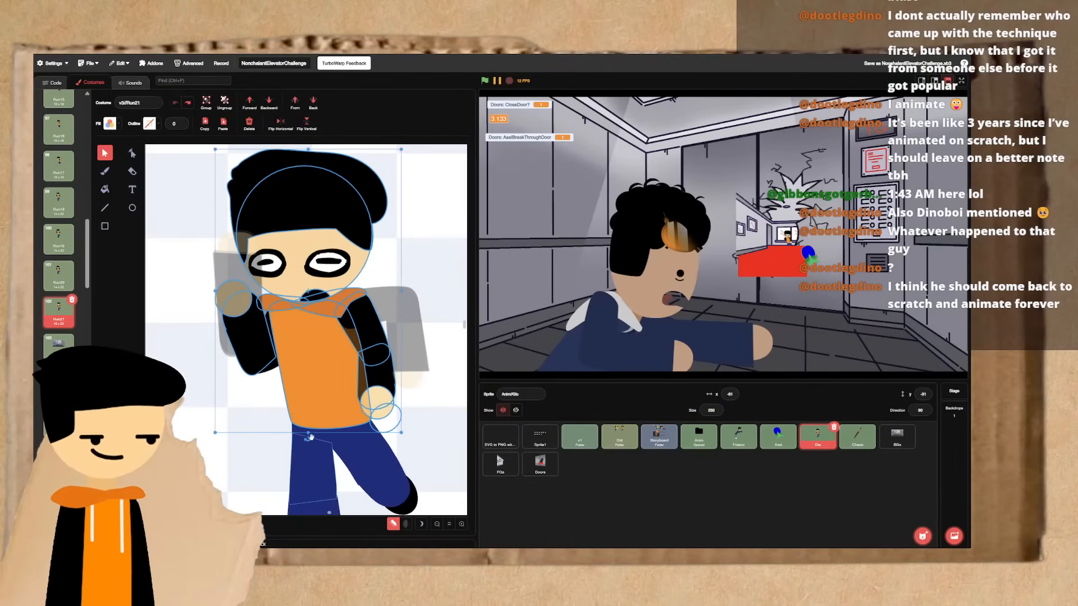
{"action": "left_click_drag", "start_coordinate": [310, 437], "coordinate": [315, 443]}
{"action": "key", "text": "ctrl+z"}
- Rotate Run21's whole upper body, with head and arms, slightly counterclockwise and shift it to sit on the legs
{"action": "left_click_drag", "start_coordinate": [196, 183], "coordinate": [397, 369]}
{"action": "left_click", "coordinate": [385, 403], "text": "shift"}
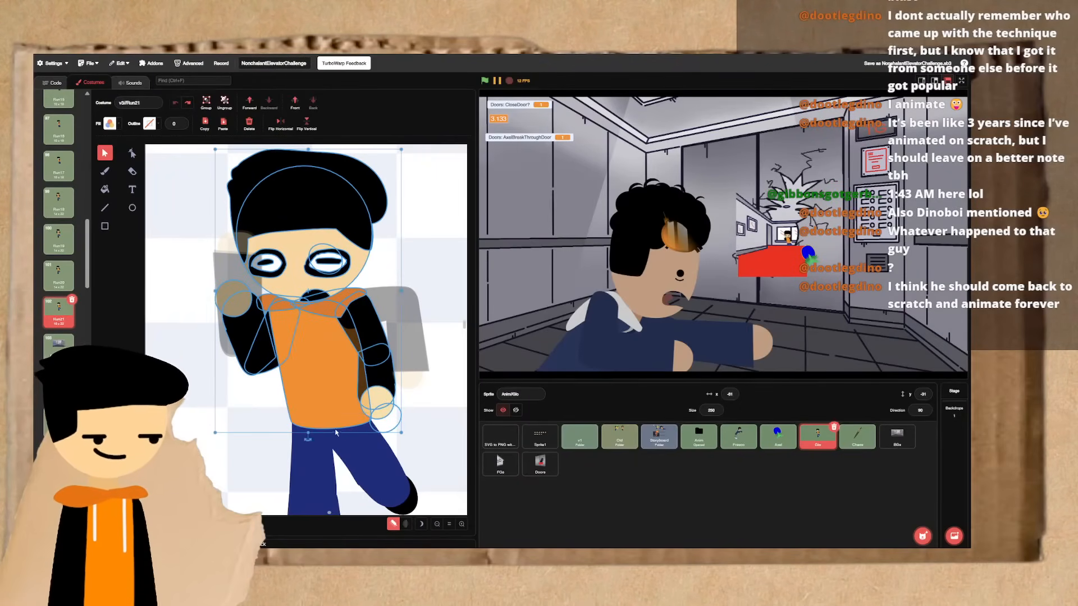
{"action": "left_click_drag", "start_coordinate": [307, 440], "coordinate": [318, 446]}
{"action": "left_click_drag", "start_coordinate": [330, 403], "coordinate": [323, 406]}
- Group the head with the hair and facial features, and tilt the group slightly clockwise
{"action": "left_click", "coordinate": [293, 290]}
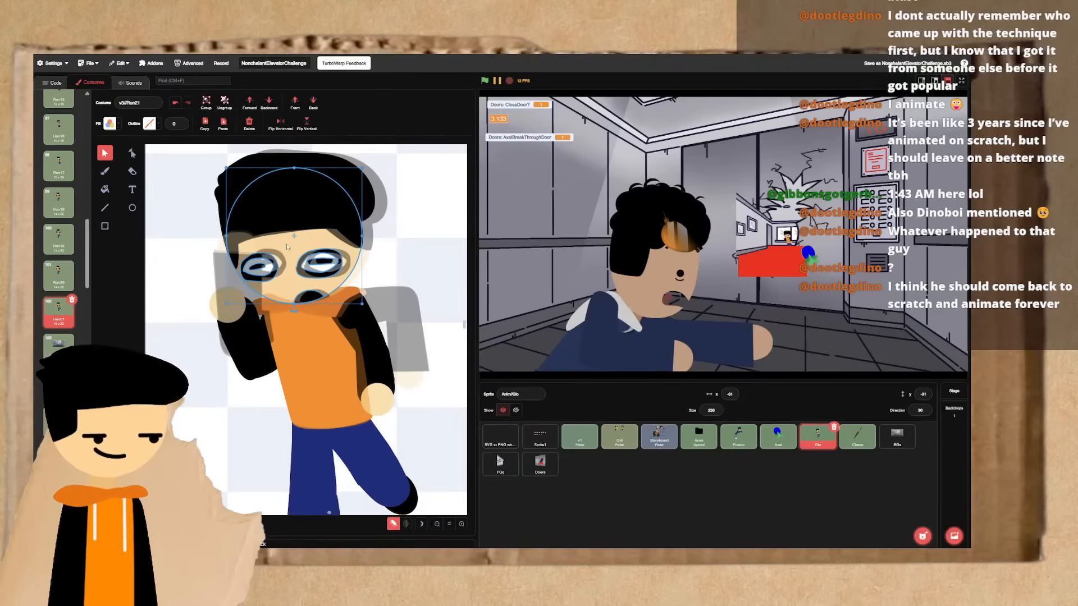
{"action": "left_click", "coordinate": [278, 223], "text": "shift"}
{"action": "left_click", "coordinate": [208, 107]}
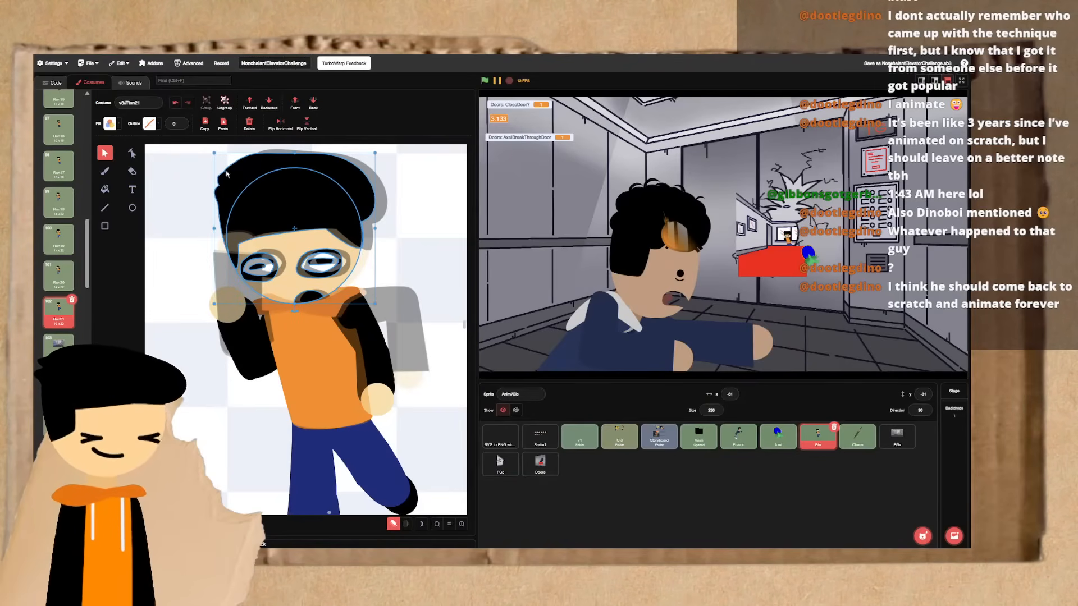
{"action": "left_click_drag", "start_coordinate": [294, 310], "coordinate": [287, 317]}
- Flip between Run21 and the preceding frames to check the upper body lean and head tilt
{"action": "key", "text": "Up"}
{"action": "key", "text": "Down"}
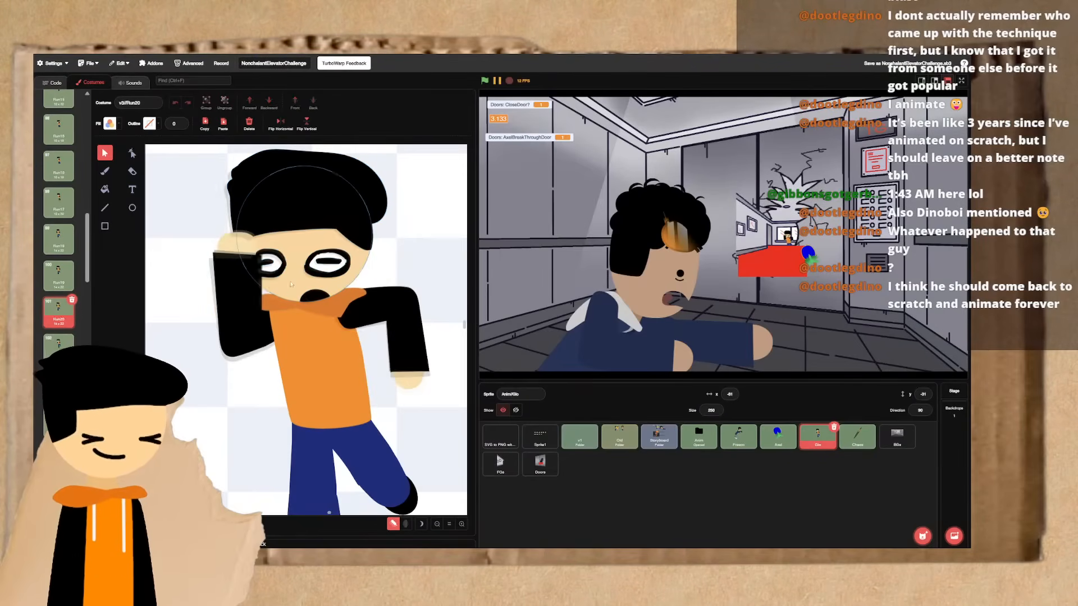
{"action": "key", "text": "Up"}
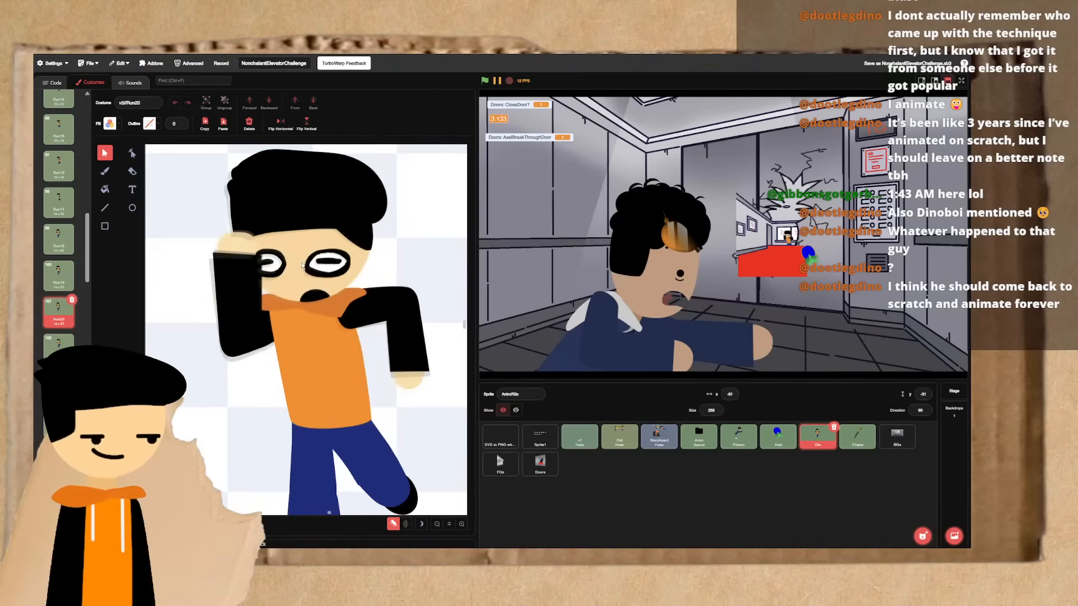
{"action": "key", "text": "Down"}
{"action": "left_click", "coordinate": [304, 267]}
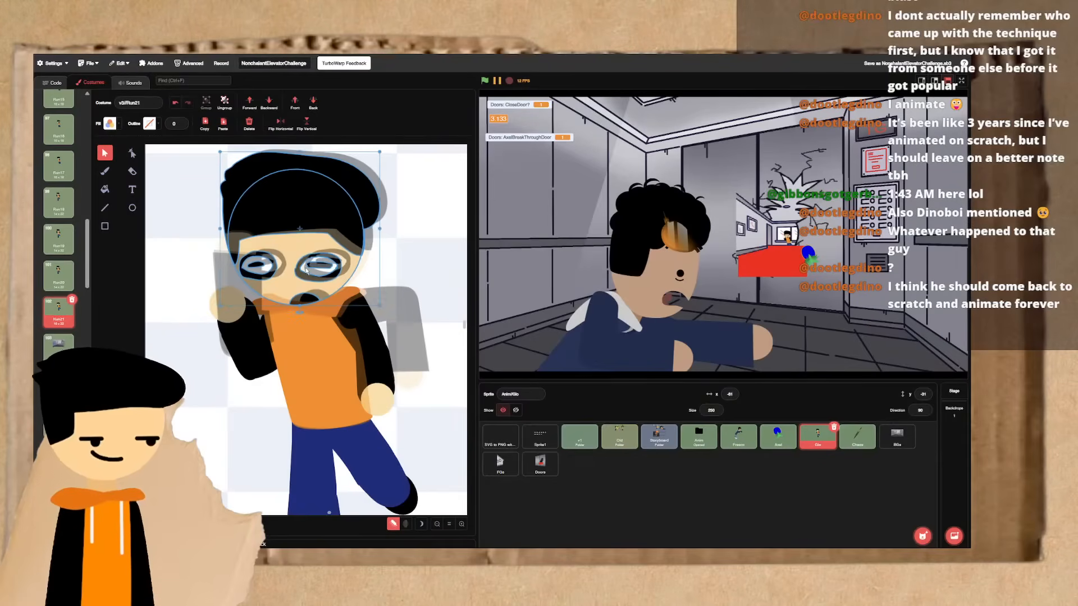
{"action": "key", "text": "Up"}
{"action": "key", "text": "Down"}
{"action": "key", "text": "Up"}
{"action": "key", "text": "Up"}
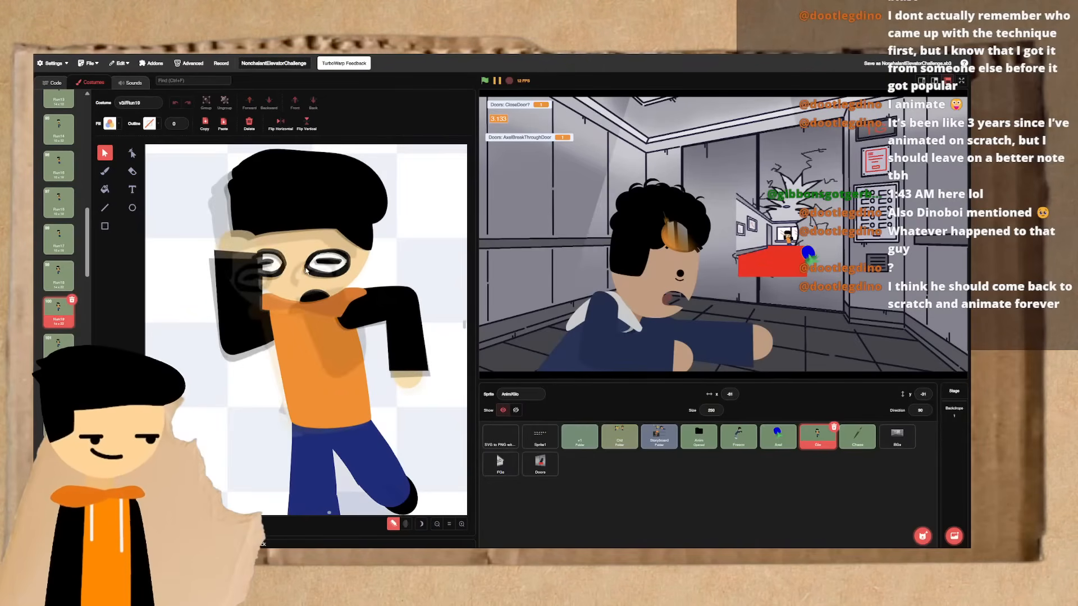
{"action": "key", "text": "Down"}
{"action": "key", "text": "Down"}
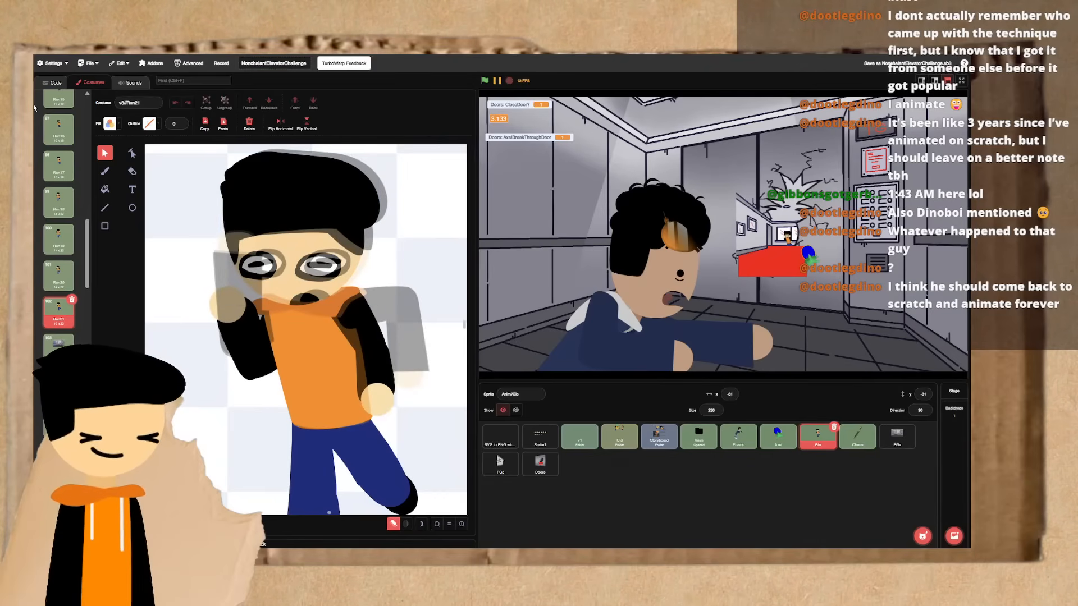
- Play the AxelBreakThroughDoor script and look up the final run frame's number in the costume list
{"action": "left_click", "coordinate": [52, 83]}
{"action": "left_click", "coordinate": [288, 296]}
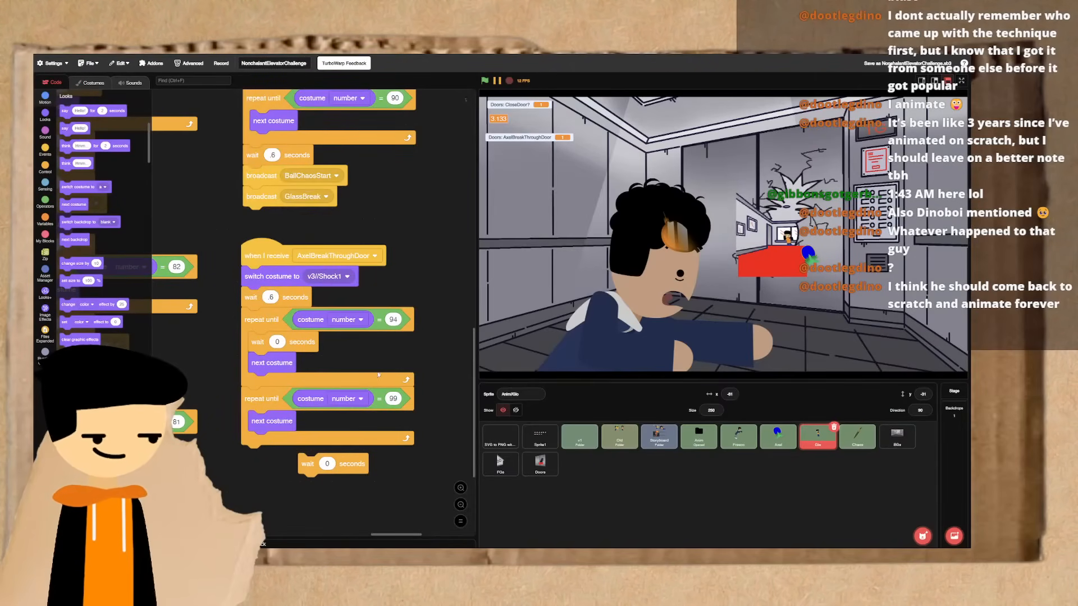
{"action": "left_click", "coordinate": [91, 82]}
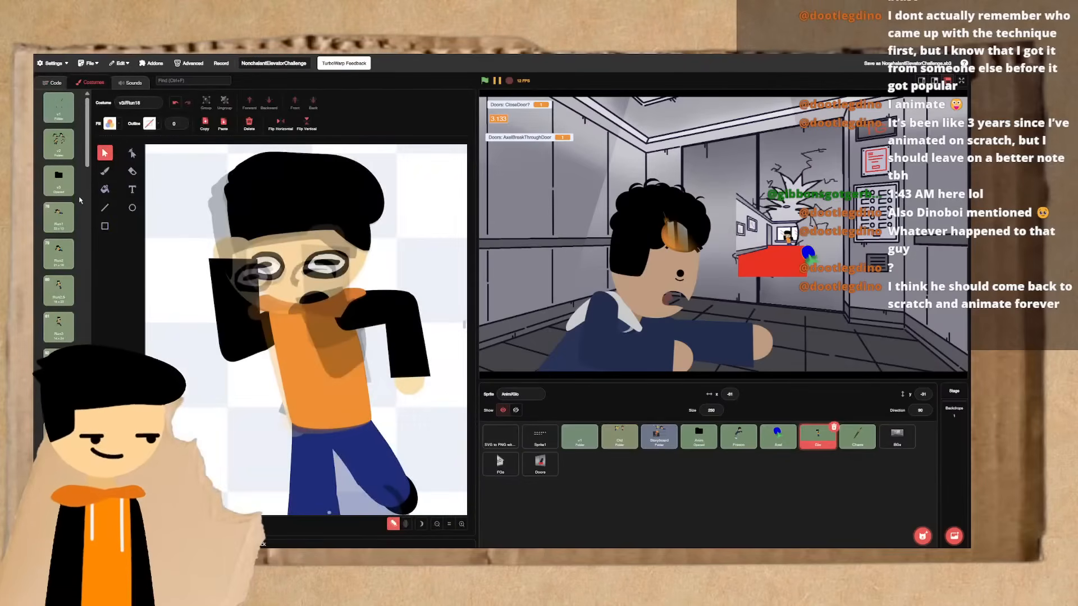
{"action": "scroll", "coordinate": [80, 200], "scroll_direction": "down", "scroll_amount": 5}
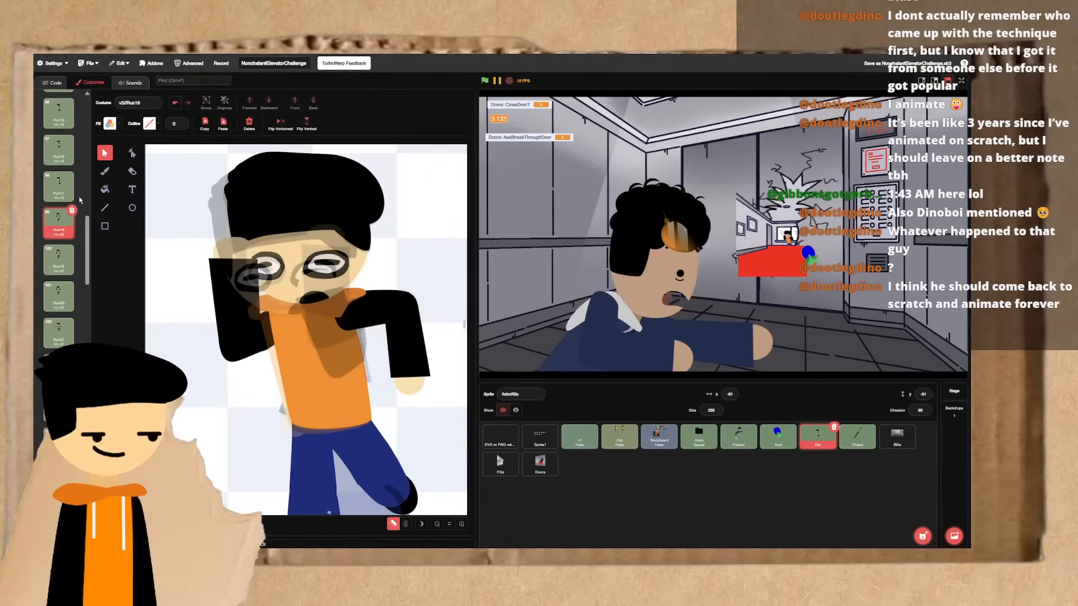
{"action": "left_click", "coordinate": [52, 82]}
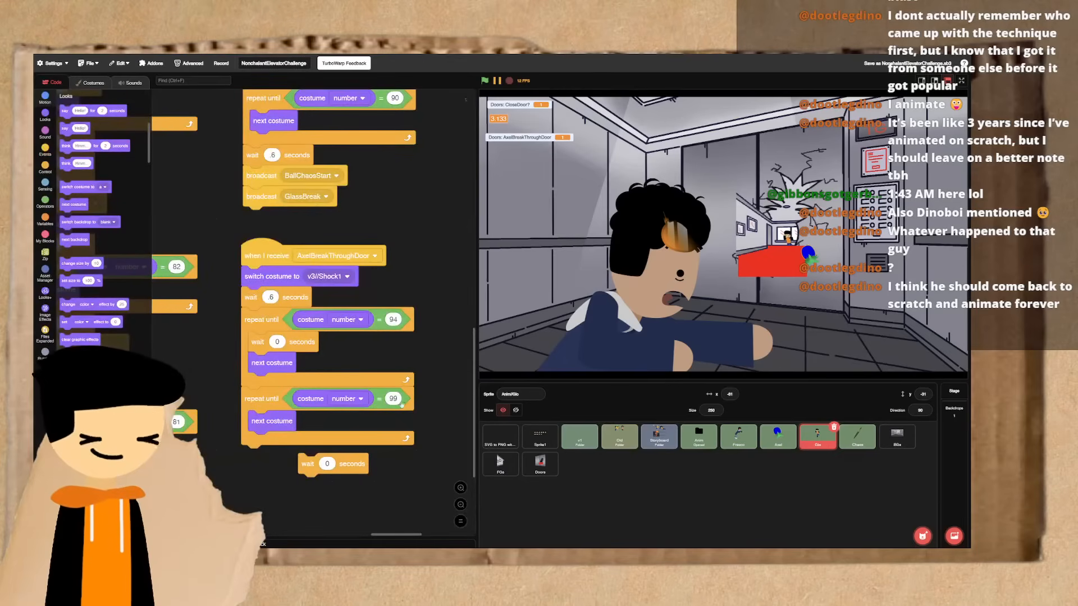
- Set the second repeat-until loop of the AxelBreakThroughDoor script to stop at costume number 102, and play the script
{"action": "left_click", "coordinate": [397, 399]}
{"action": "type", "text": "102"}
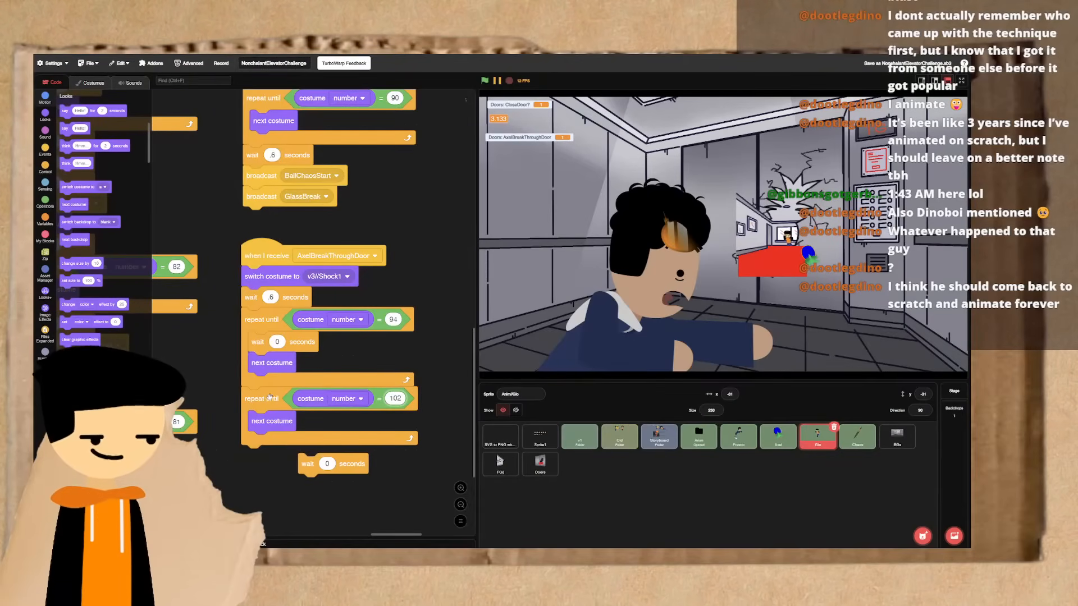
{"action": "key", "text": "BackSpace"}
{"action": "key", "text": "BackSpace"}
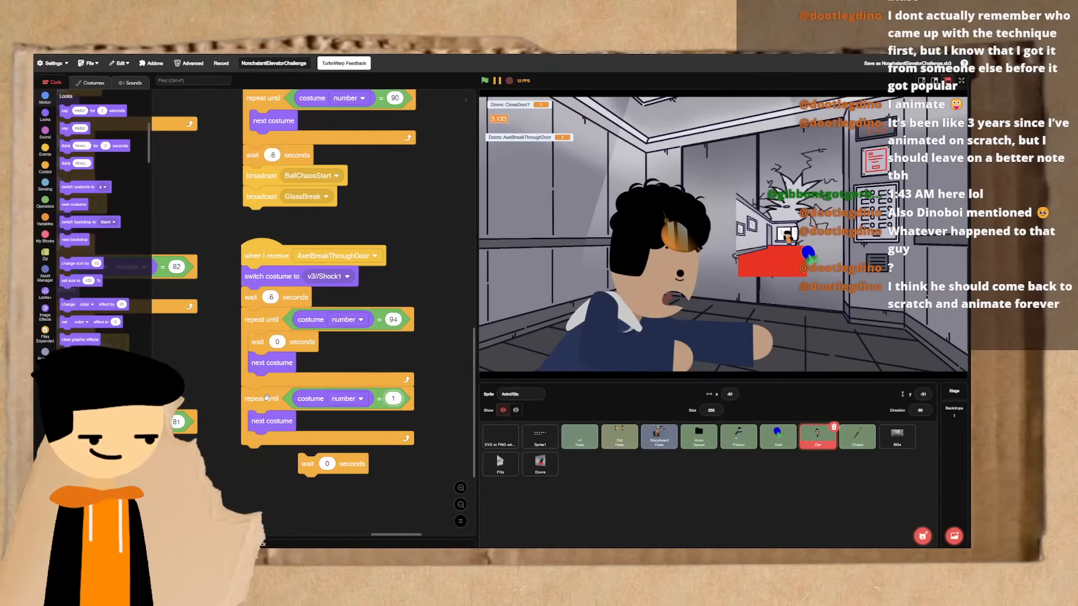
{"action": "type", "text": "02"}
{"action": "left_click", "coordinate": [266, 397]}
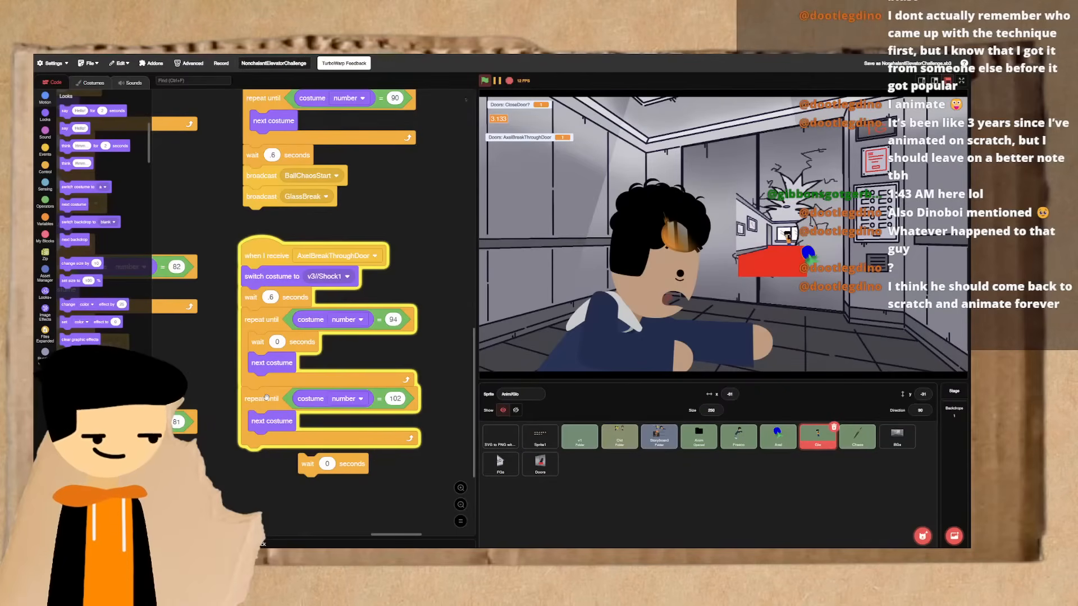
{"action": "left_click", "coordinate": [266, 397]}
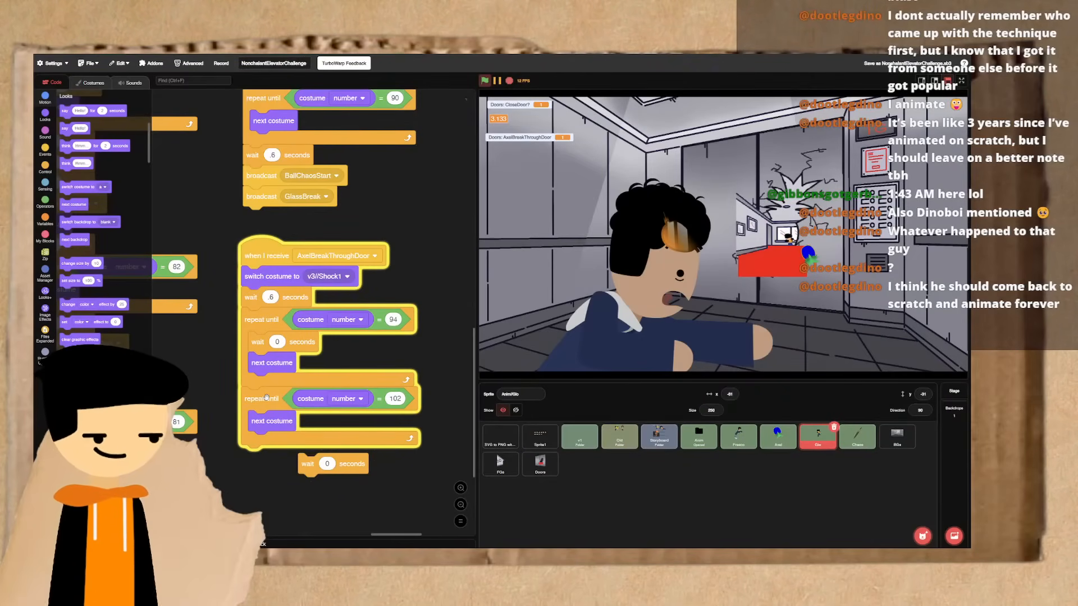
- Stop the script, set the spare 0-second wait block aside, and step back from Run21 through the costumes to Run14
{"action": "left_click", "coordinate": [266, 397]}
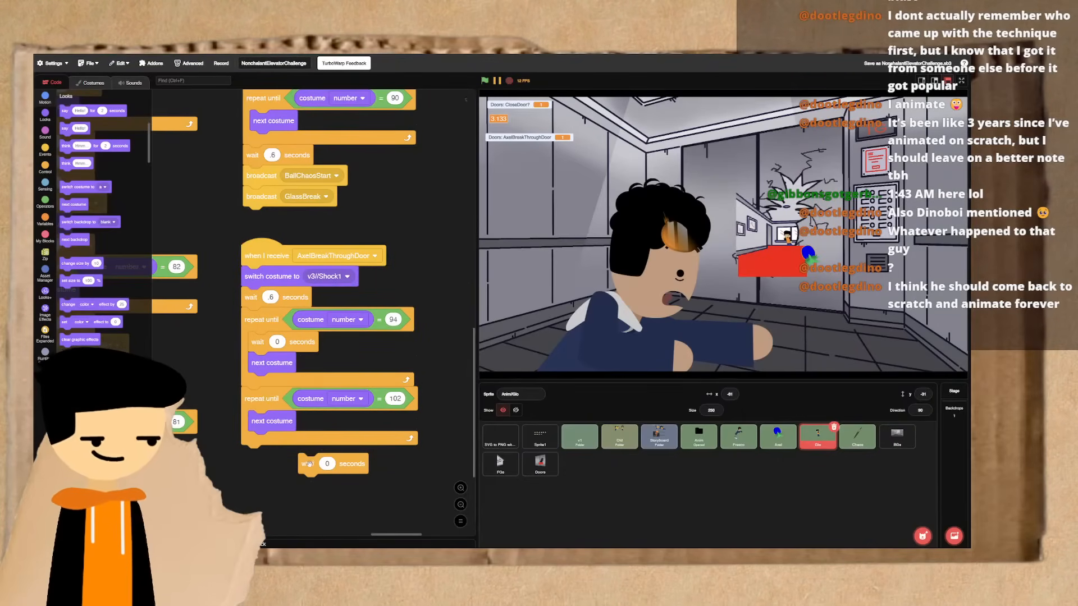
{"action": "left_click_drag", "start_coordinate": [308, 464], "coordinate": [411, 227]}
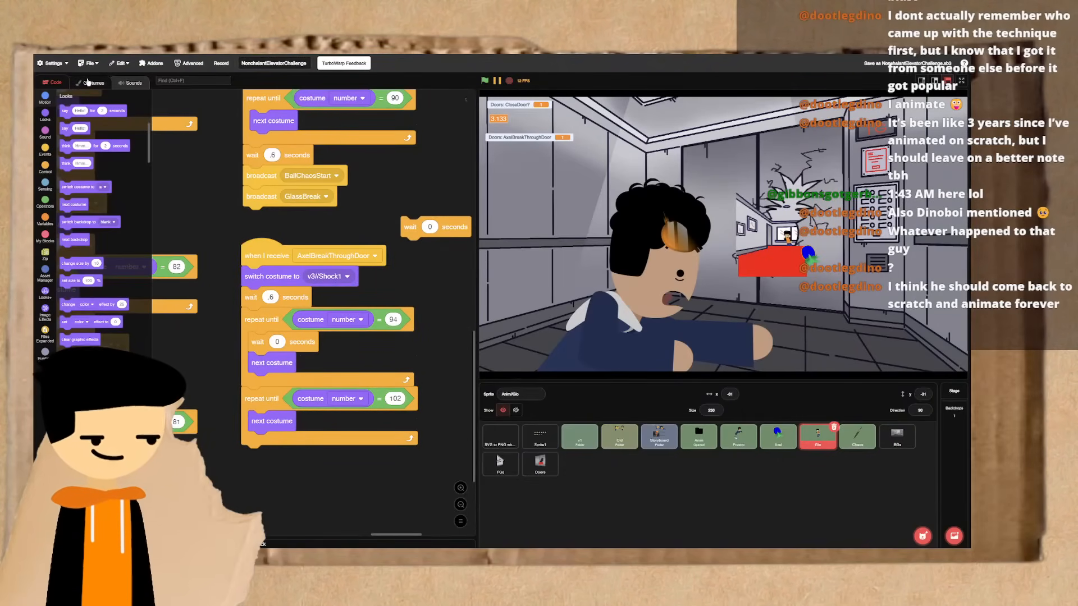
{"action": "left_click", "coordinate": [91, 82]}
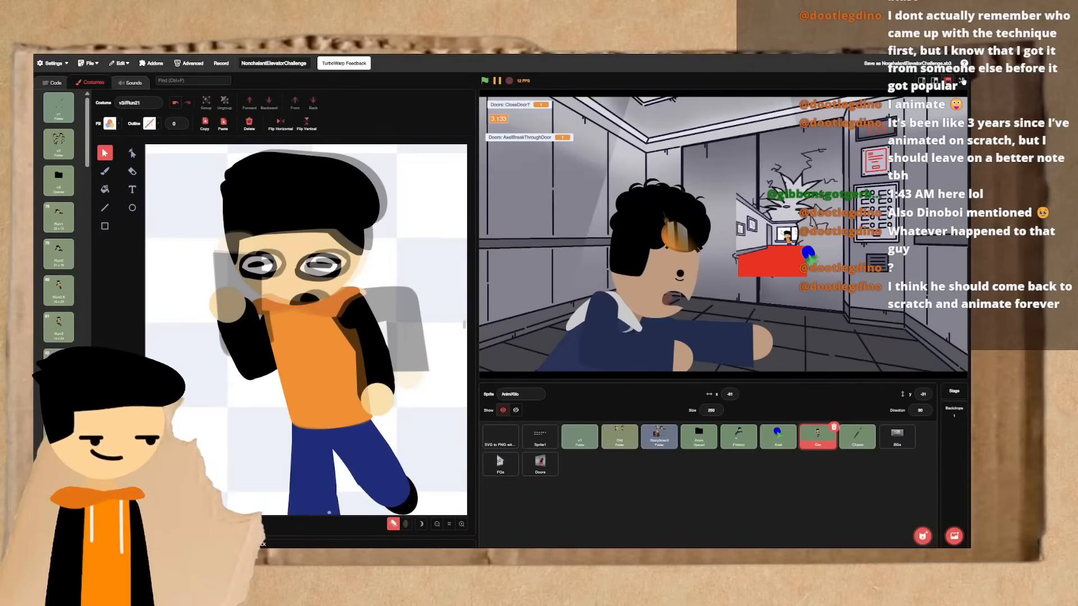
{"action": "key", "text": "Up"}
{"action": "key", "text": "Up"}
{"action": "key", "text": "Up"}
{"action": "key", "text": "Up"}
{"action": "key", "text": "Up"}
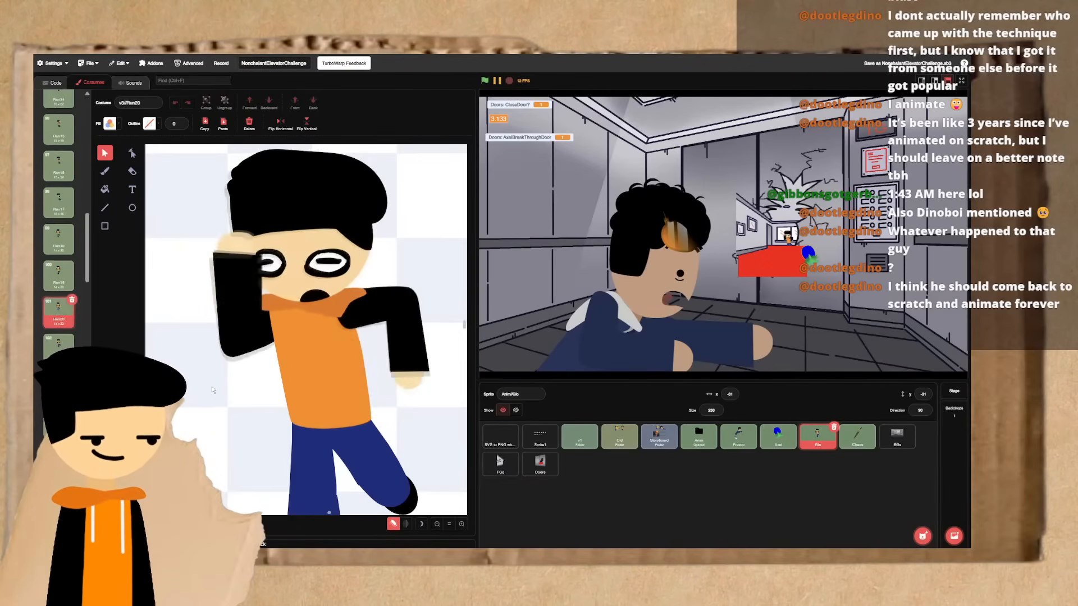
{"action": "key", "text": "Up"}
{"action": "key", "text": "Up"}
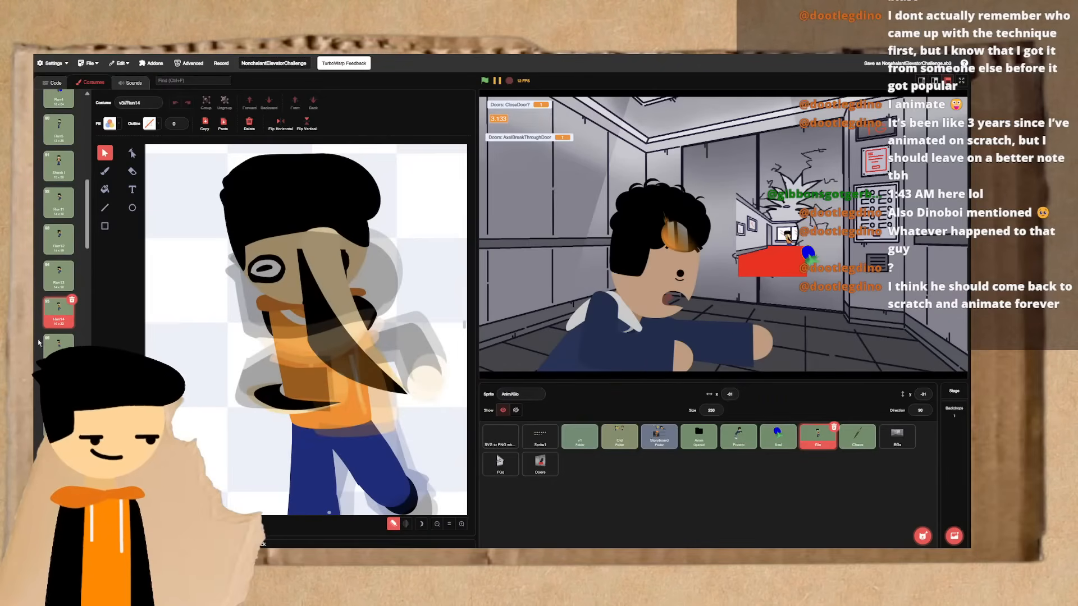
{"action": "left_click", "coordinate": [48, 83]}
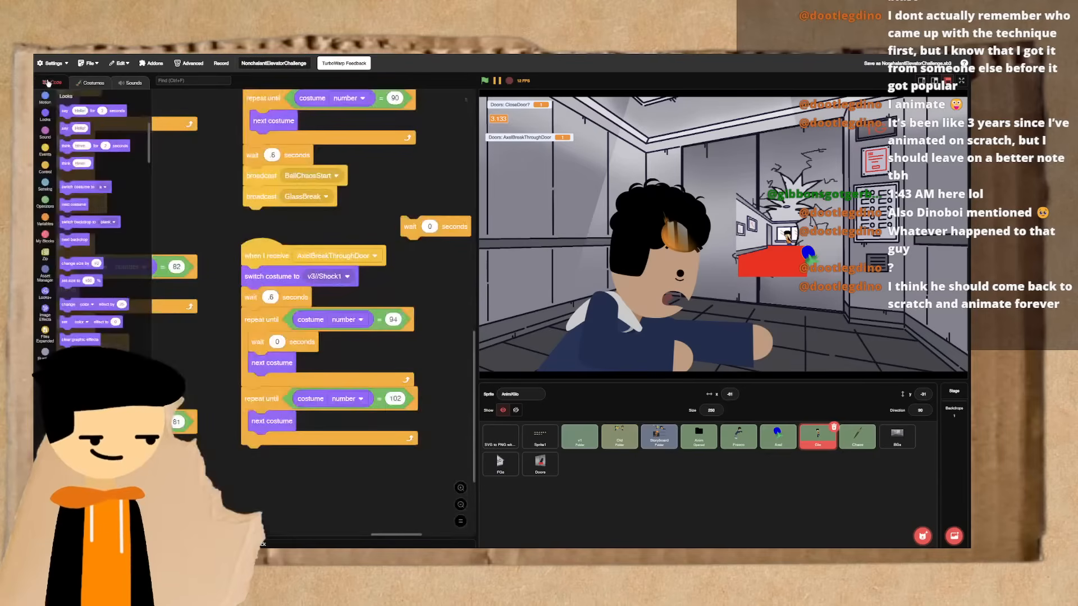
- Duplicate the second repeat-until loop below the AxelBreakThroughDoor script and set the copy to stop at costume number 95
{"action": "scroll", "coordinate": [254, 335], "scroll_direction": "down", "scroll_amount": 3}
{"action": "right_click", "coordinate": [269, 336]}
{"action": "left_click", "coordinate": [286, 344]}
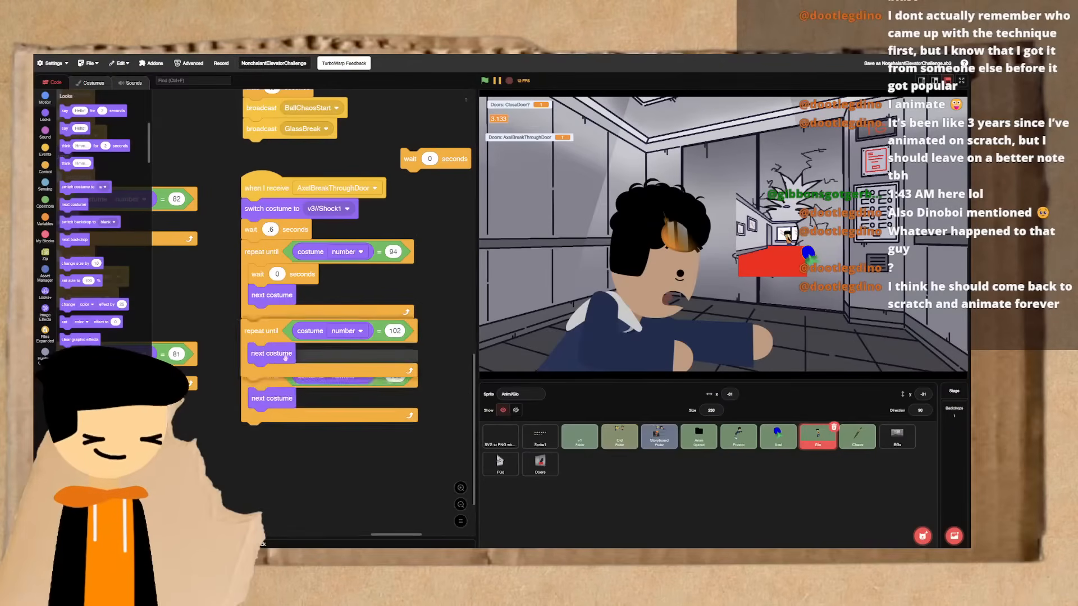
{"action": "left_click", "coordinate": [267, 442]}
{"action": "left_click", "coordinate": [397, 436]}
{"action": "type", "text": "95"}
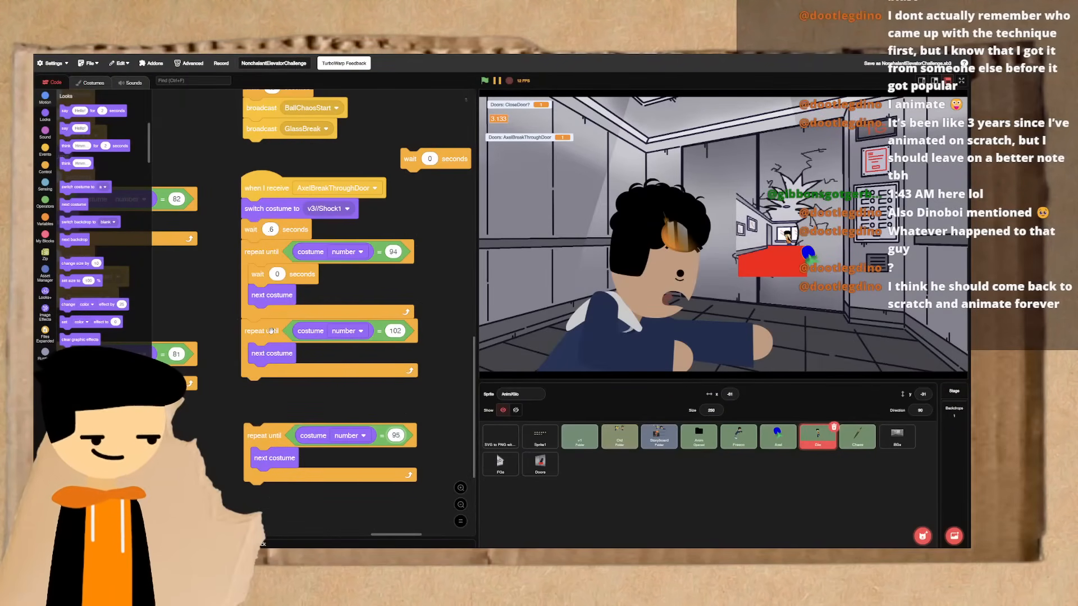
{"action": "left_click", "coordinate": [277, 399]}
{"action": "scroll", "coordinate": [279, 400], "scroll_direction": "down", "scroll_amount": 1}
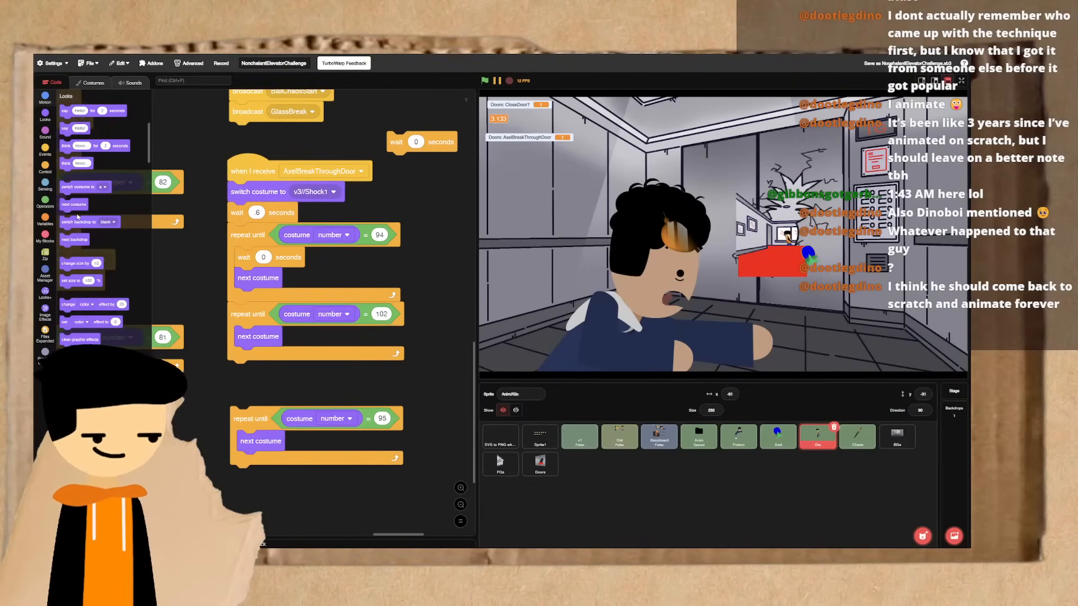
- Add a loose switch costume block near the duplicated loop, recheck the run frame in the costume list, and set the block to v3//Run14
{"action": "left_click_drag", "start_coordinate": [79, 188], "coordinate": [193, 439]}
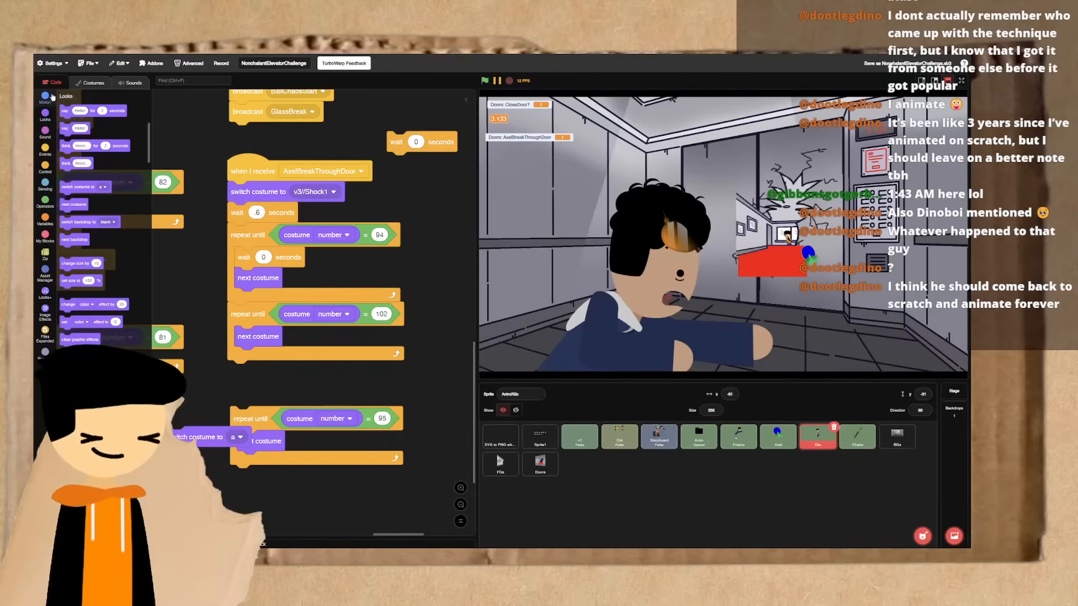
{"action": "left_click", "coordinate": [81, 84]}
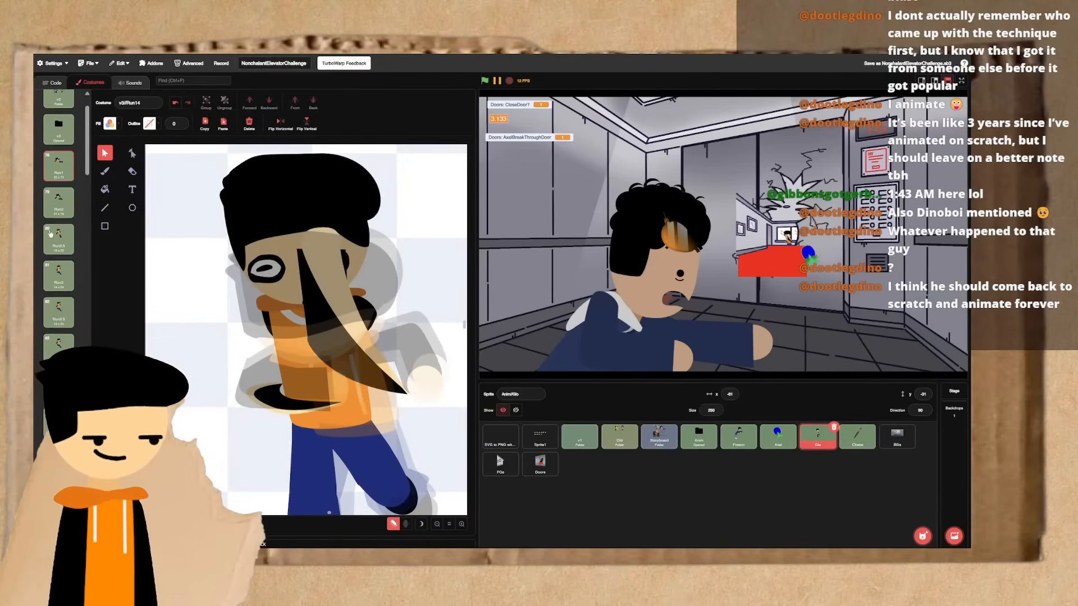
{"action": "scroll", "coordinate": [50, 234], "scroll_direction": "up", "scroll_amount": 3}
{"action": "scroll", "coordinate": [51, 234], "scroll_direction": "down", "scroll_amount": 1}
{"action": "left_click", "coordinate": [51, 234]}
{"action": "scroll", "coordinate": [50, 233], "scroll_direction": "down", "scroll_amount": 1}
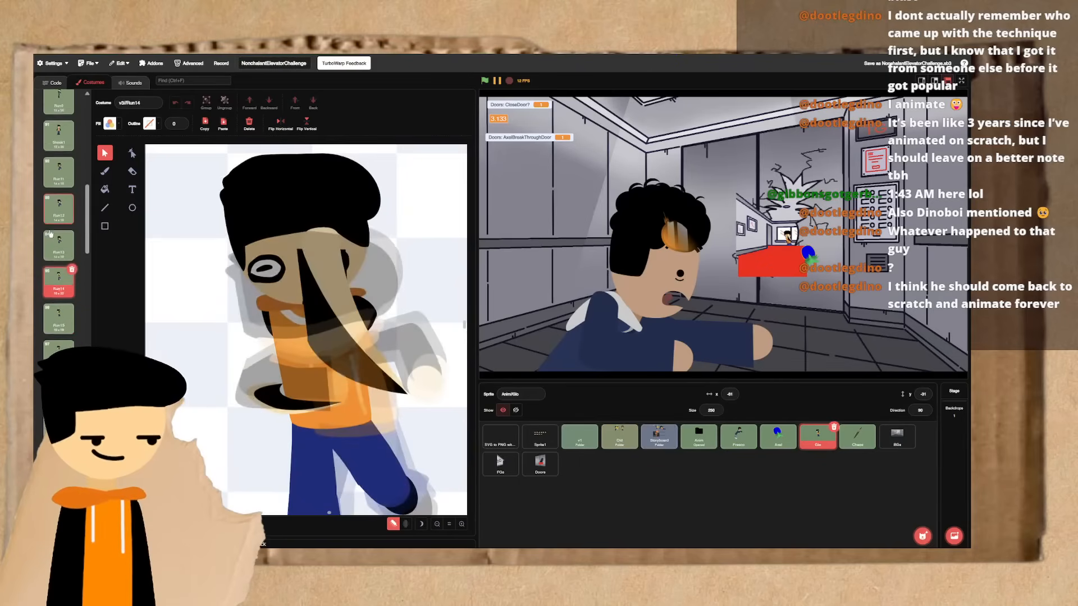
{"action": "left_click", "coordinate": [53, 82]}
{"action": "left_click", "coordinate": [241, 437]}
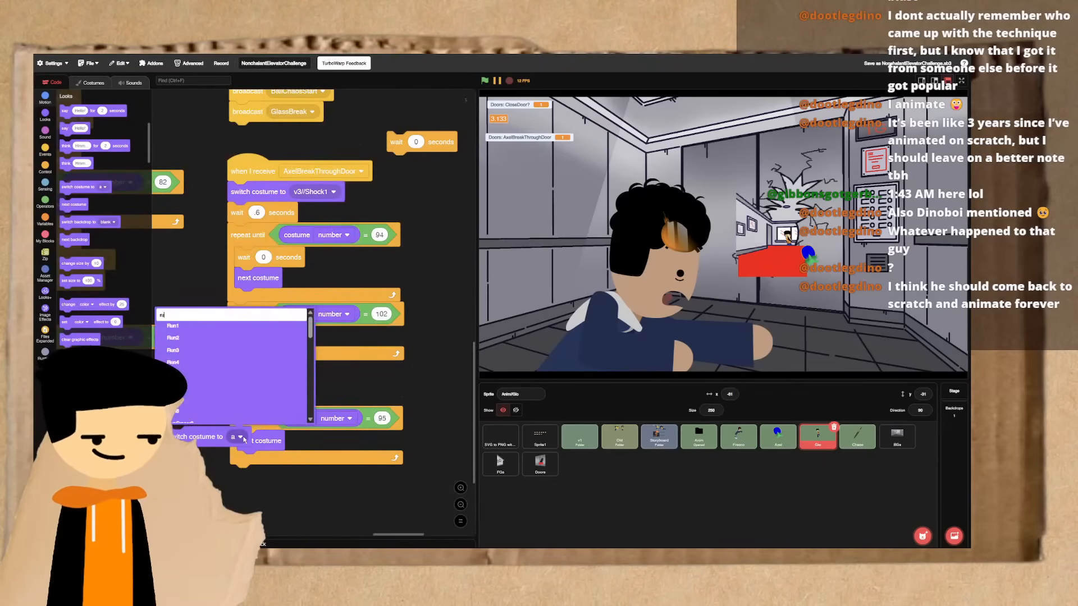
{"action": "type", "text": "run14"}
{"action": "left_click", "coordinate": [179, 326]}
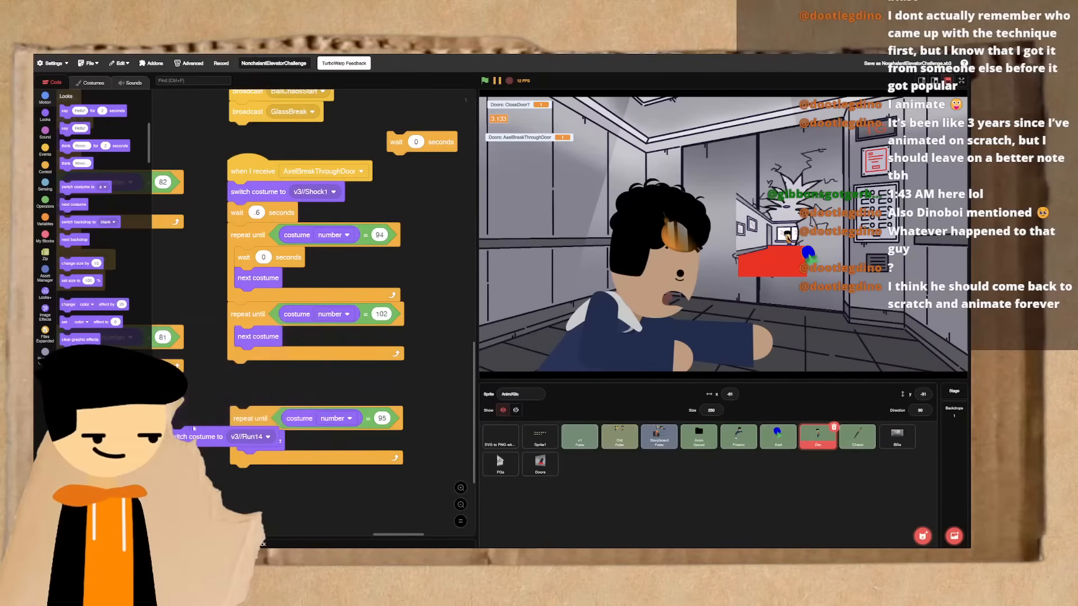
- Delete the loop that stops at 95, and duplicate the loop that stops at 102 into the space below the Run14 costume switch
{"action": "scroll", "coordinate": [242, 334], "scroll_direction": "down", "scroll_amount": 3}
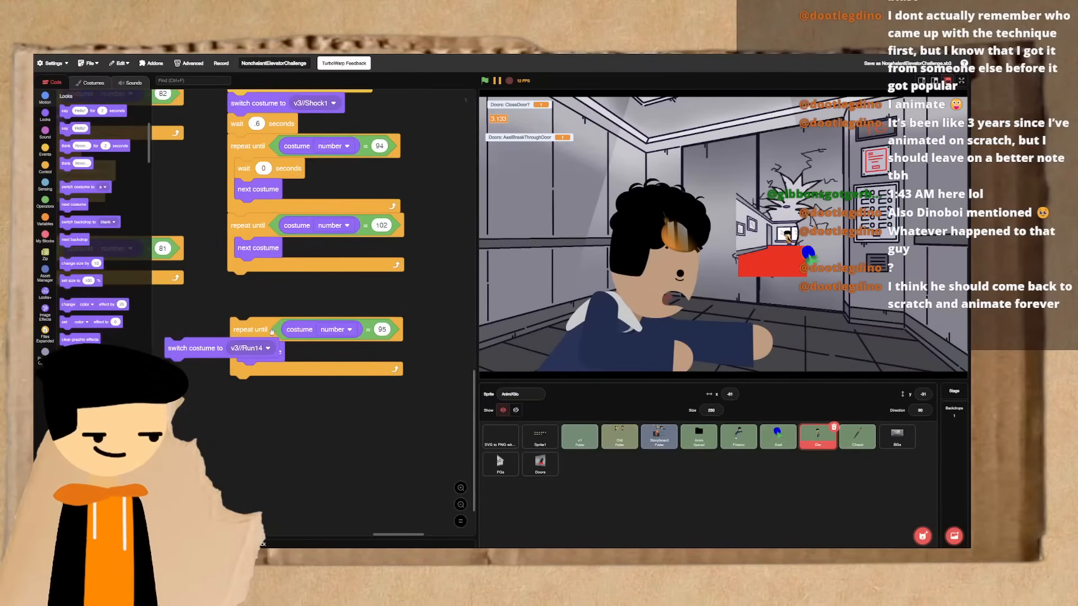
{"action": "left_click_drag", "start_coordinate": [242, 334], "coordinate": [67, 340]}
{"action": "right_click", "coordinate": [263, 226]}
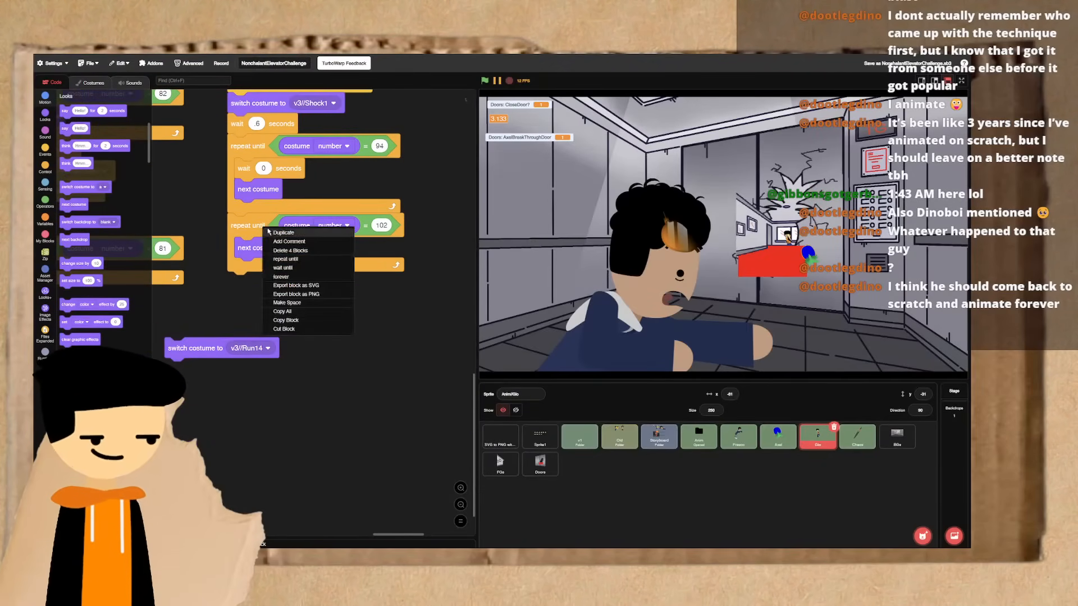
{"action": "left_click", "coordinate": [270, 232]}
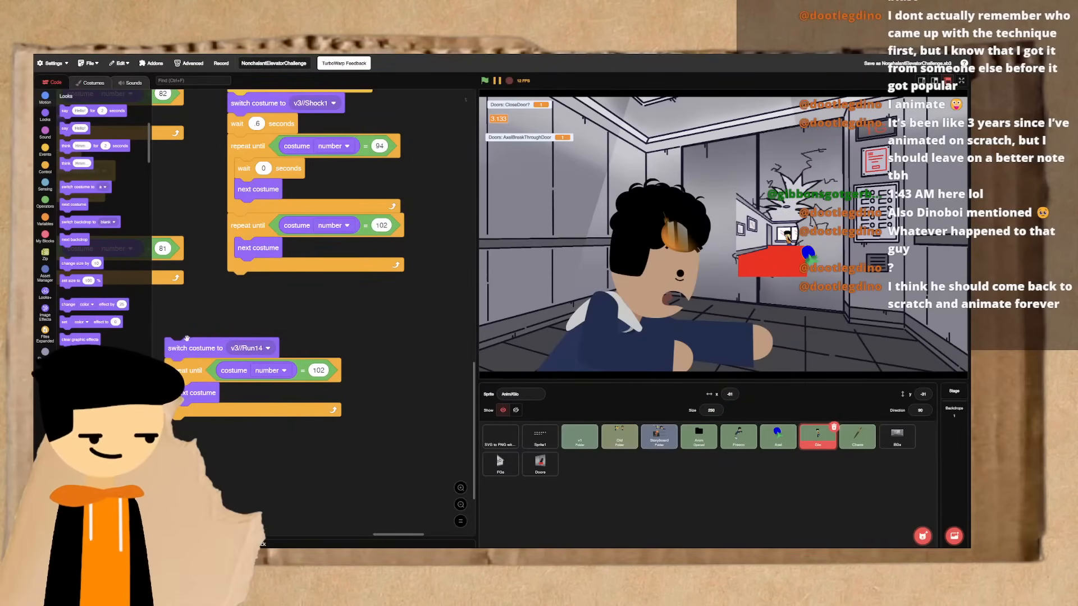
{"action": "left_click", "coordinate": [244, 366]}
{"action": "left_click_drag", "start_coordinate": [209, 352], "coordinate": [319, 411]}
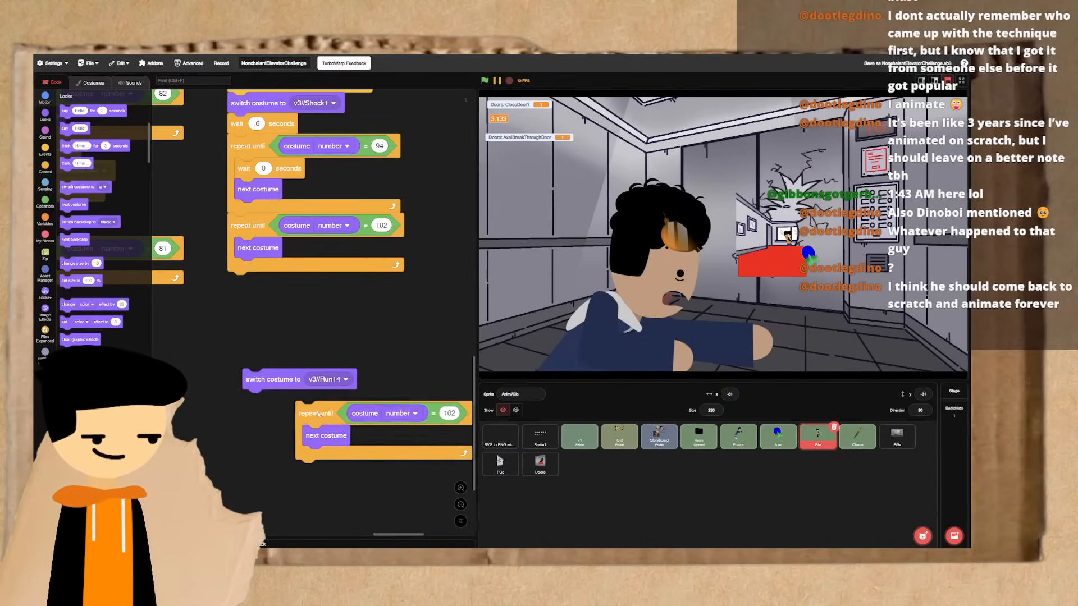
{"action": "scroll", "coordinate": [254, 362], "scroll_direction": "up", "scroll_amount": 2}
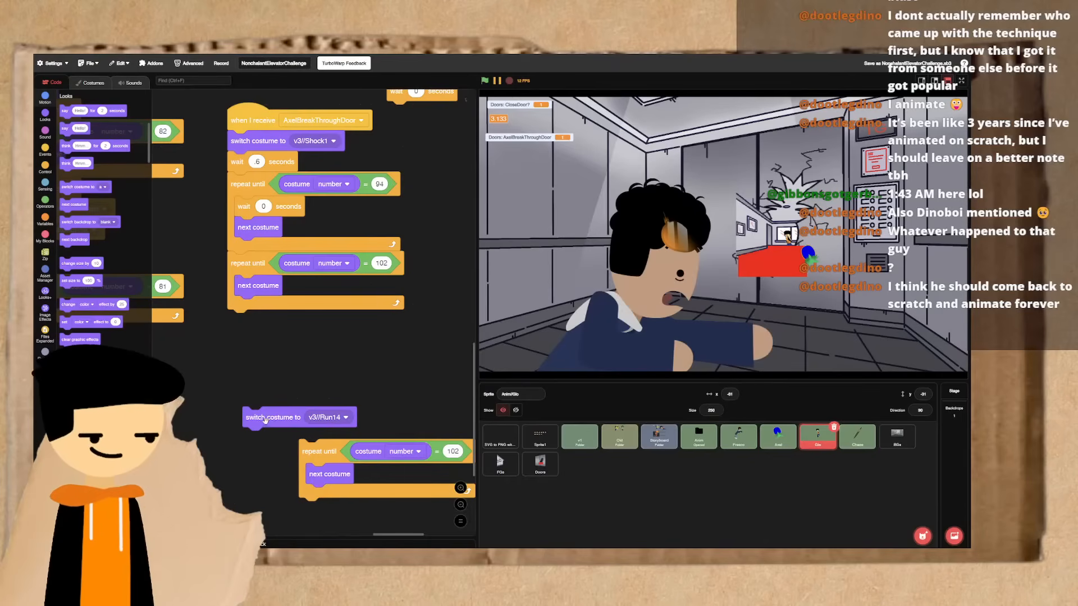
{"action": "left_click_drag", "start_coordinate": [269, 418], "coordinate": [318, 429]}
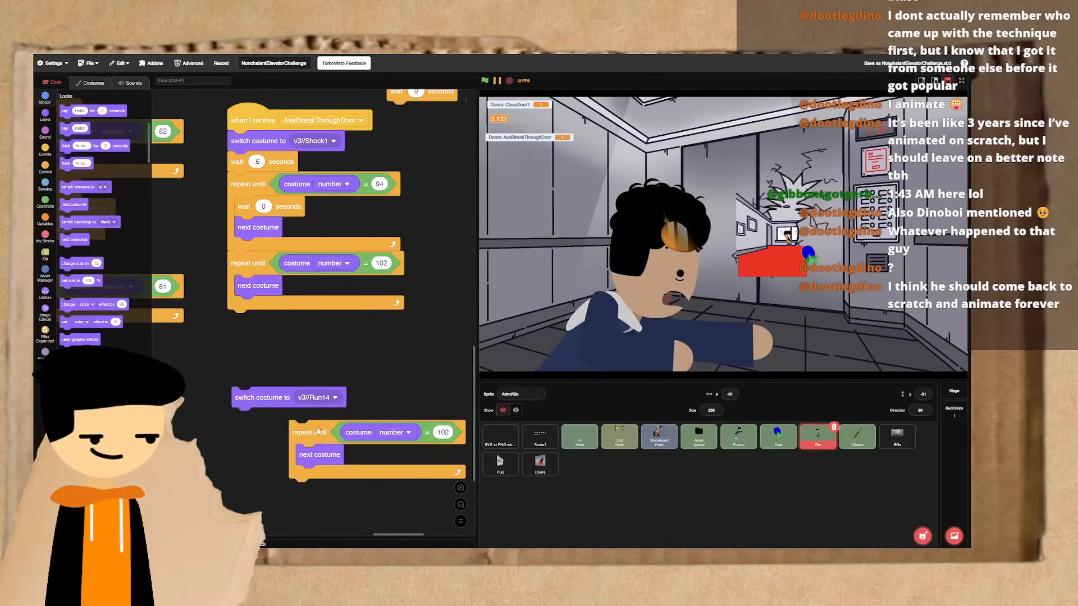
{"action": "left_click_drag", "start_coordinate": [267, 400], "coordinate": [263, 268]}
{"action": "left_click", "coordinate": [45, 166]}
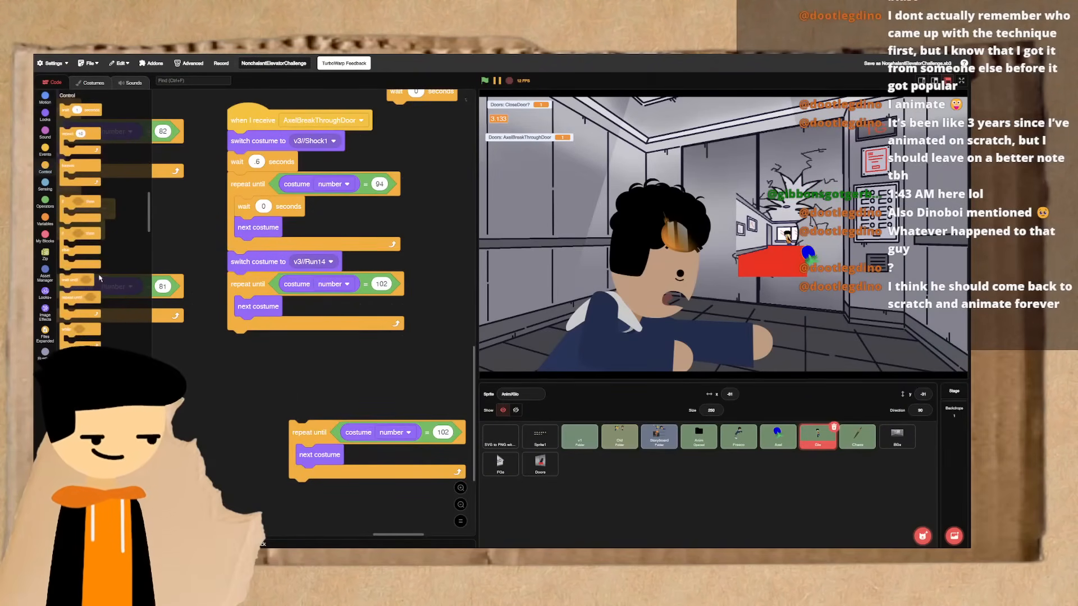
{"action": "left_click_drag", "start_coordinate": [69, 115], "coordinate": [218, 357]}
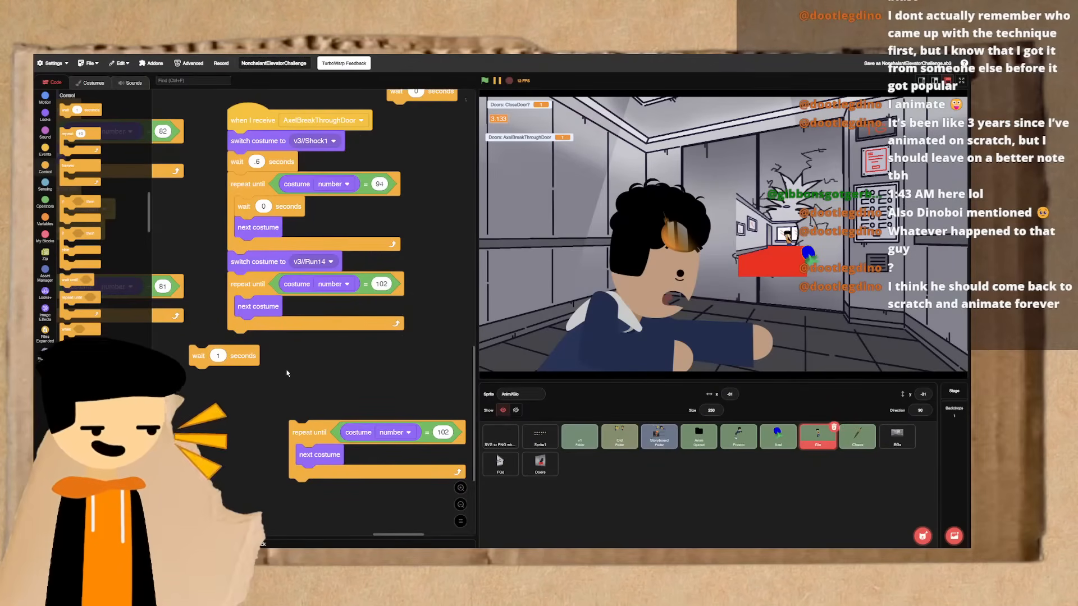
{"action": "key", "text": "ctrl+z"}
{"action": "key", "text": "ctrl+z"}
- Stack the Run14 costume switch, a 0-second wait and the duplicated 102 loop together, and wrap them in a repeat 10 block
{"action": "mouse_move", "coordinate": [259, 408]}
{"action": "left_mouse_down"}
{"action": "mouse_move", "coordinate": [313, 410]}
{"action": "mouse_move", "coordinate": [254, 395]}
{"action": "left_mouse_up"}
{"action": "left_click_drag", "start_coordinate": [63, 109], "coordinate": [251, 414]}
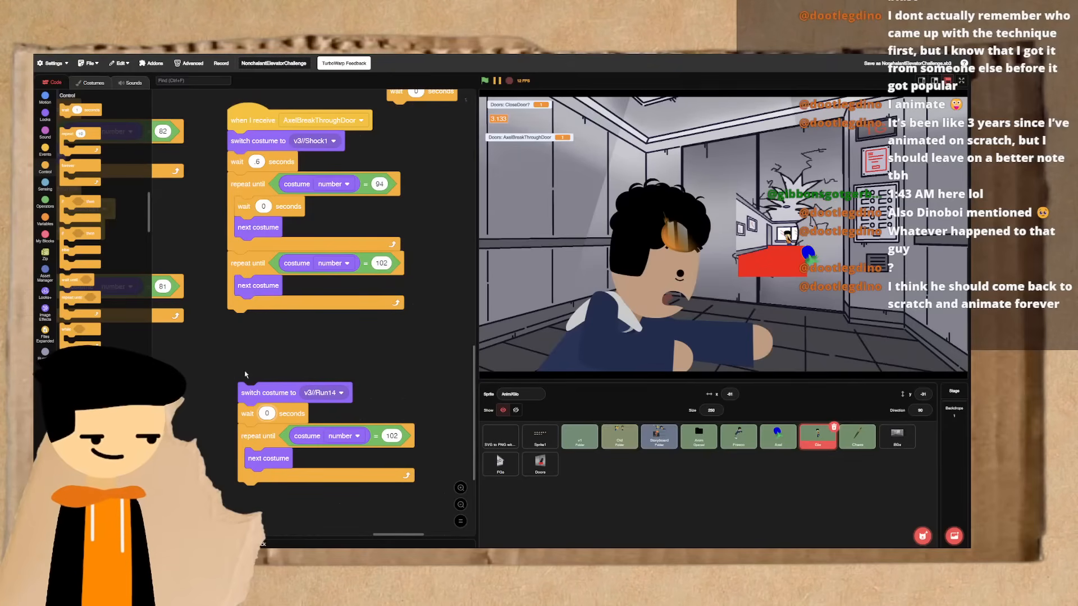
{"action": "left_click_drag", "start_coordinate": [72, 135], "coordinate": [242, 376]}
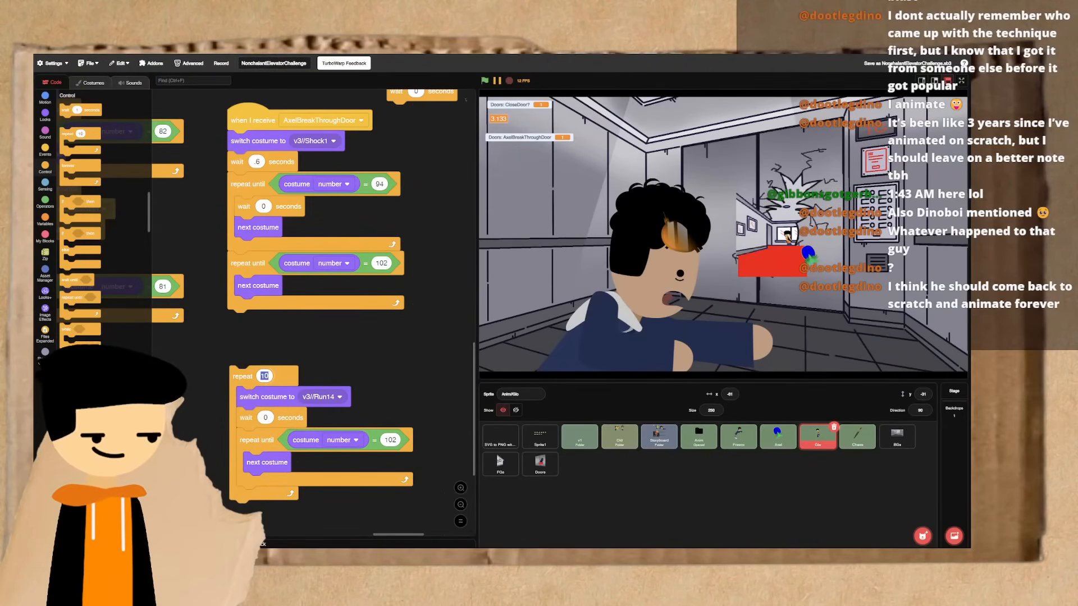
{"action": "left_click", "coordinate": [961, 80]}
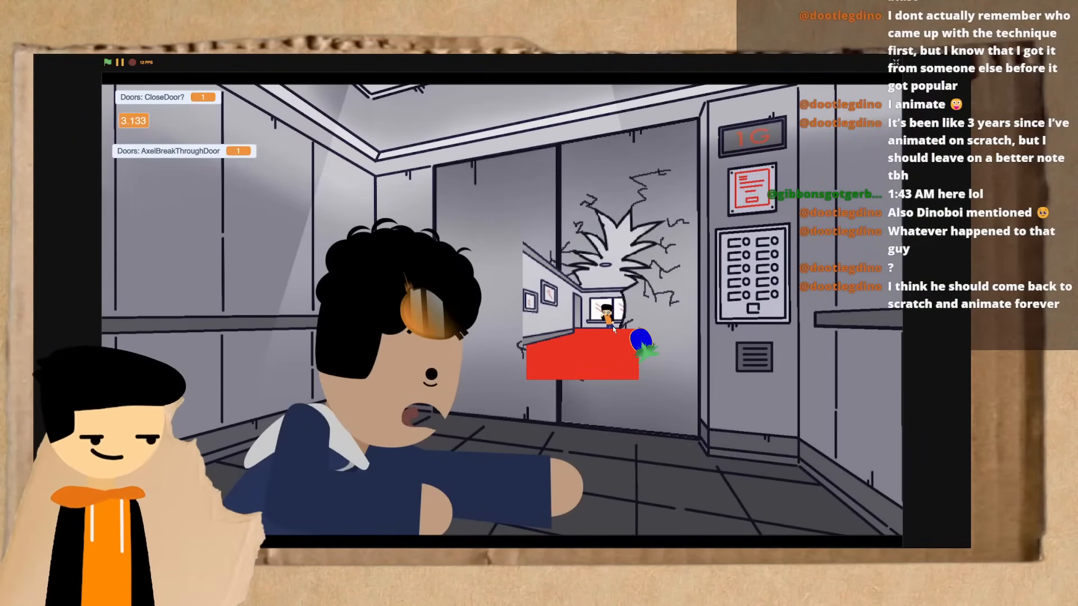
{"action": "key", "text": "Escape"}
- Attach the repeat 10 stack to the end of the AxelBreakThroughDoor script and play it on the full-screen stage
{"action": "left_click_drag", "start_coordinate": [245, 384], "coordinate": [243, 327]}
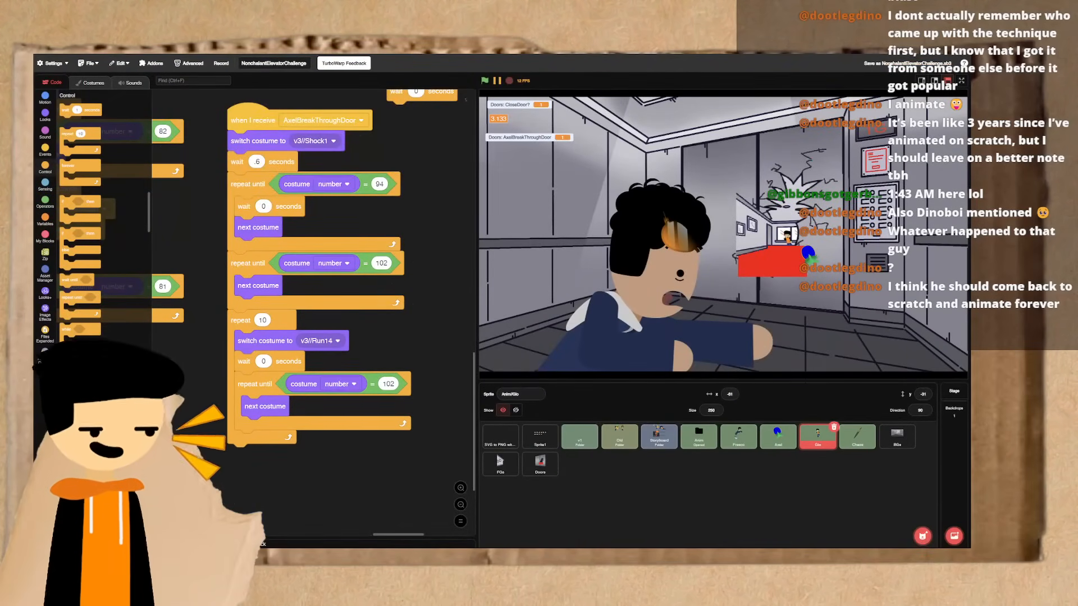
{"action": "left_click", "coordinate": [244, 307]}
{"action": "left_click", "coordinate": [961, 81]}
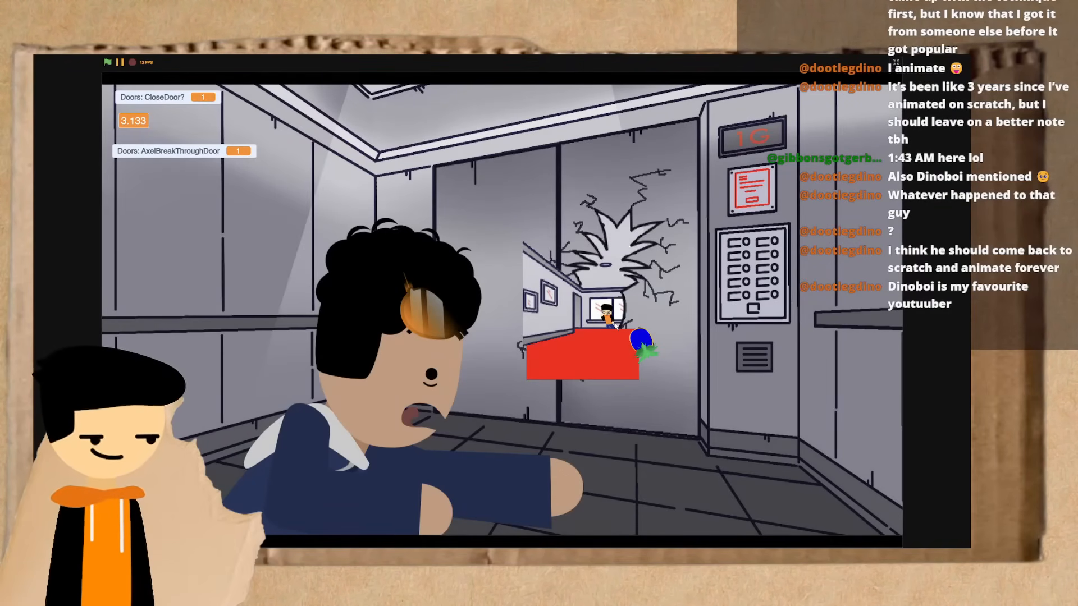
{"action": "key", "text": "Escape"}
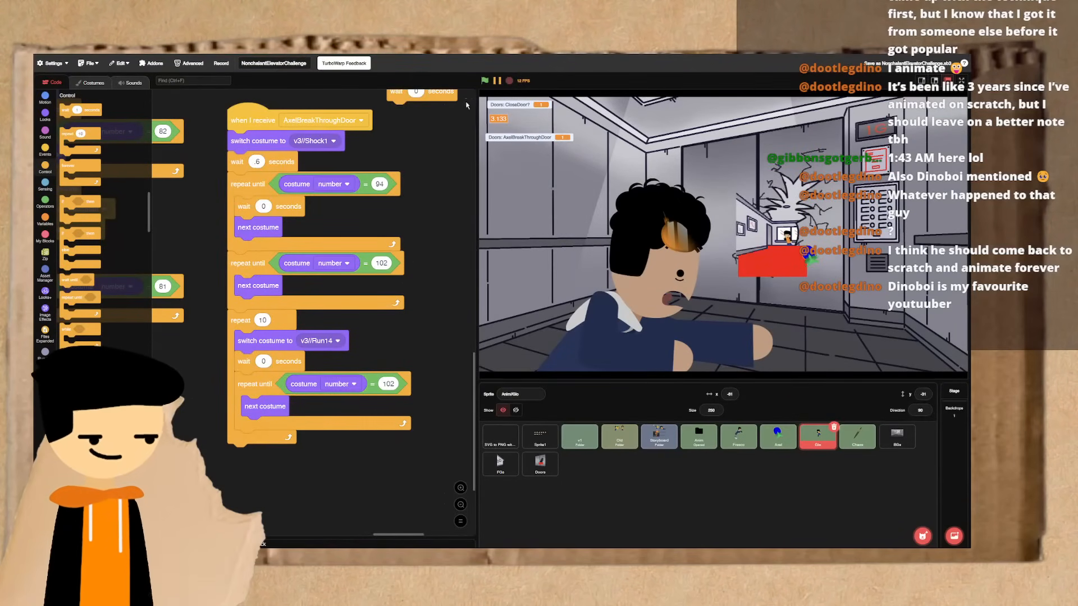
- Run the whole project from the start and watch the running animation in full screen
{"action": "left_click", "coordinate": [485, 81]}
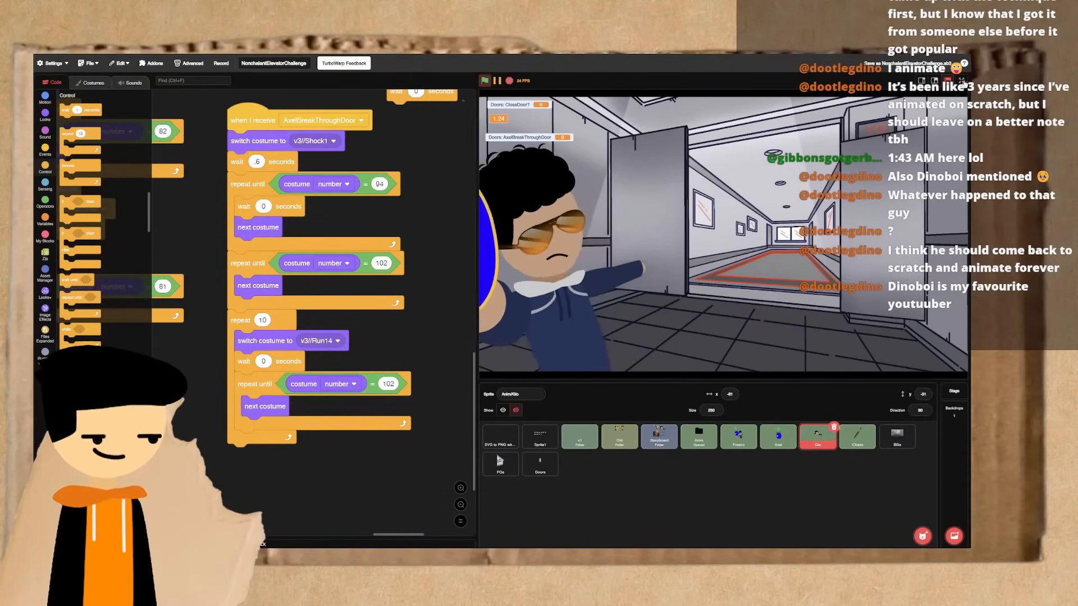
{"action": "left_click", "coordinate": [961, 81]}
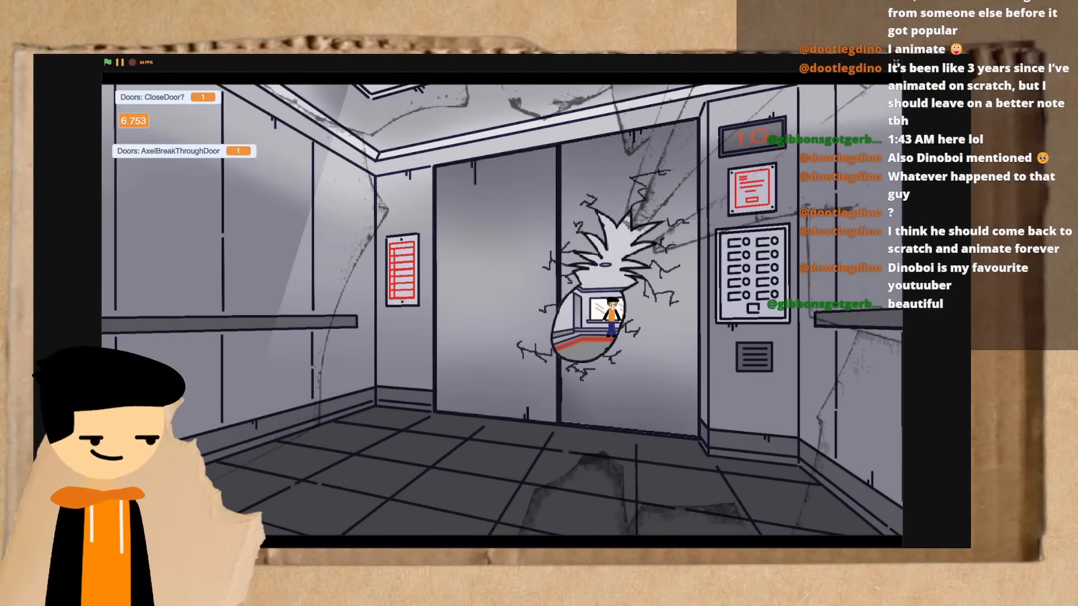
{"action": "key", "text": "Escape"}
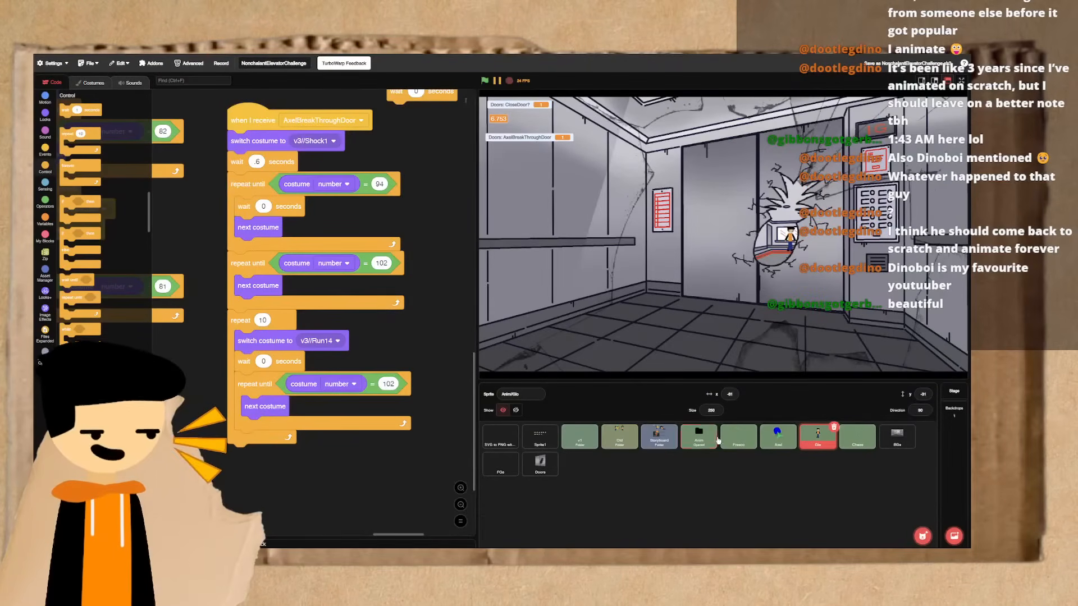
- Insert a 6-second wait before the stop all block in the Fresco sprite's script, and replay the project in full screen
{"action": "left_click", "coordinate": [739, 437]}
{"action": "scroll", "coordinate": [264, 367], "scroll_direction": "down", "scroll_amount": 3}
{"action": "scroll", "coordinate": [265, 367], "scroll_direction": "down", "scroll_amount": 10}
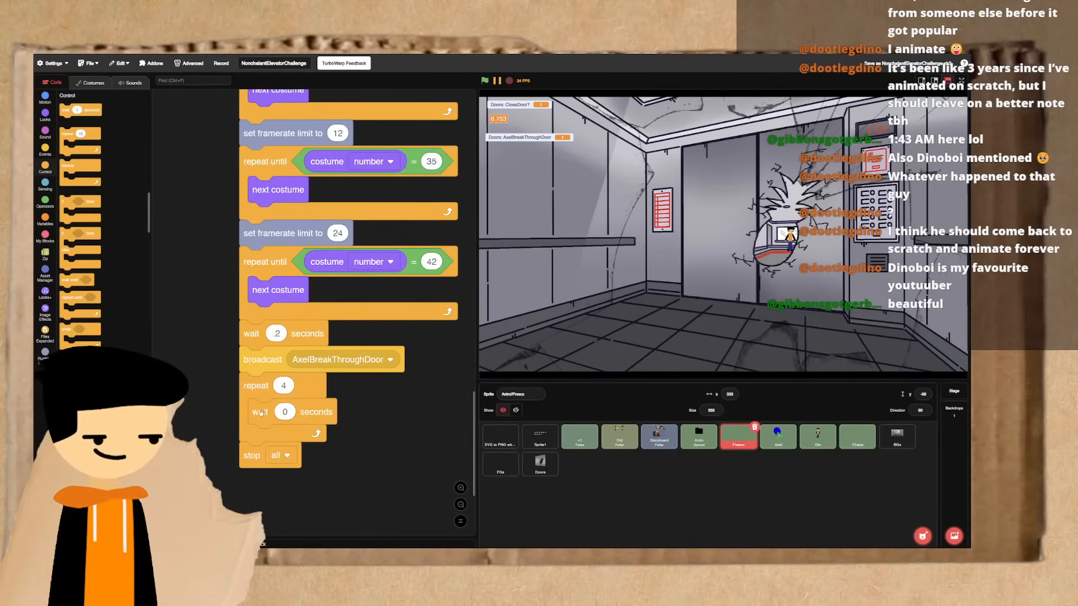
{"action": "left_click_drag", "start_coordinate": [70, 108], "coordinate": [254, 453]}
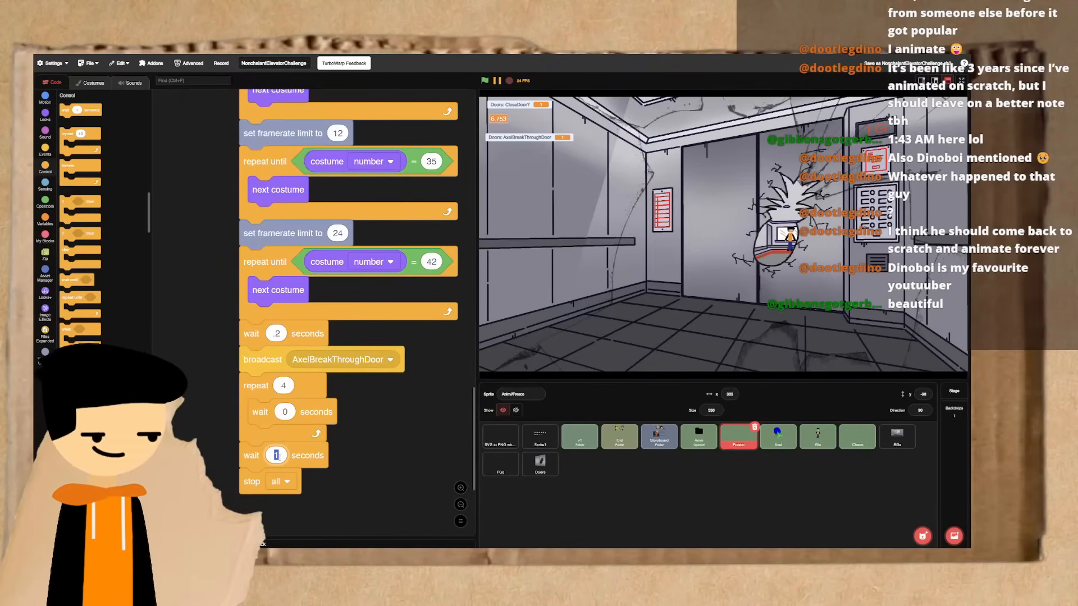
{"action": "type", "text": "6"}
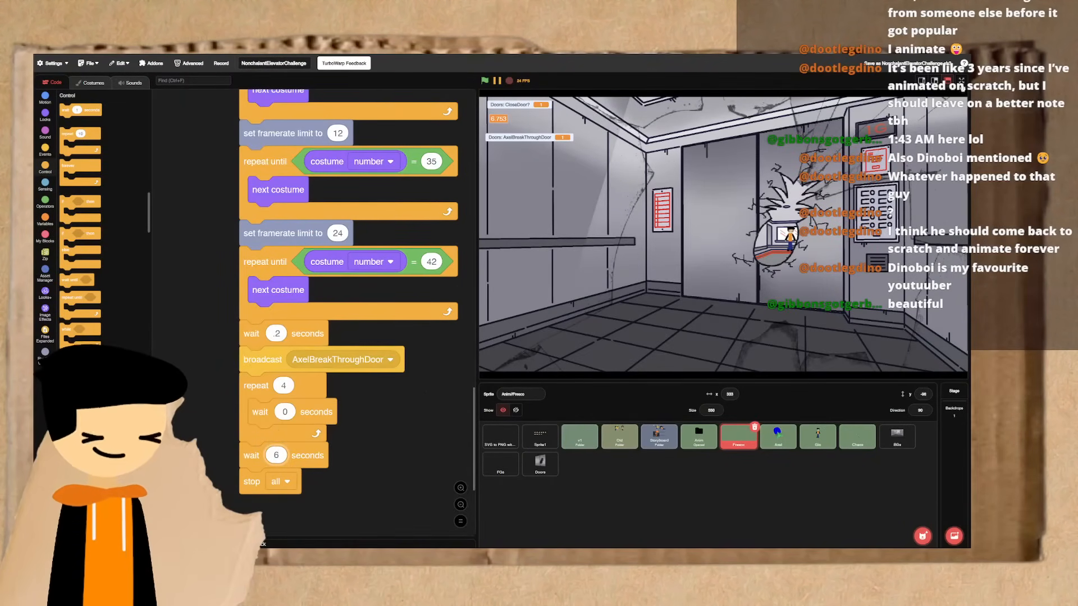
{"action": "left_click", "coordinate": [962, 80]}
{"action": "left_click", "coordinate": [107, 62]}
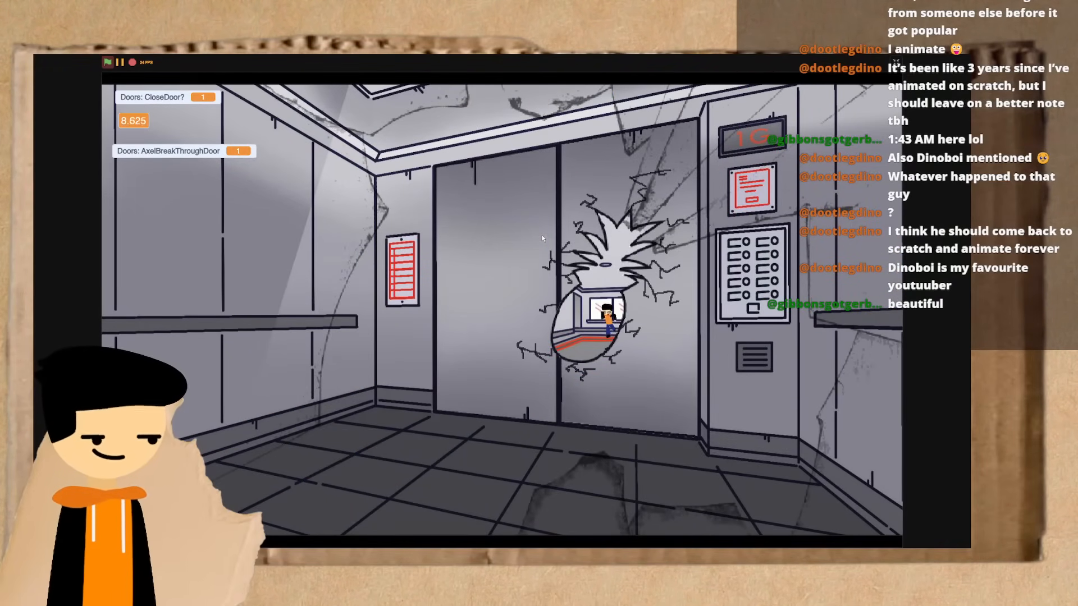
- Stop the full-screen playback and test-run the AxelBreakThroughDoor script in the running character's sprite
{"action": "key", "text": "Escape"}
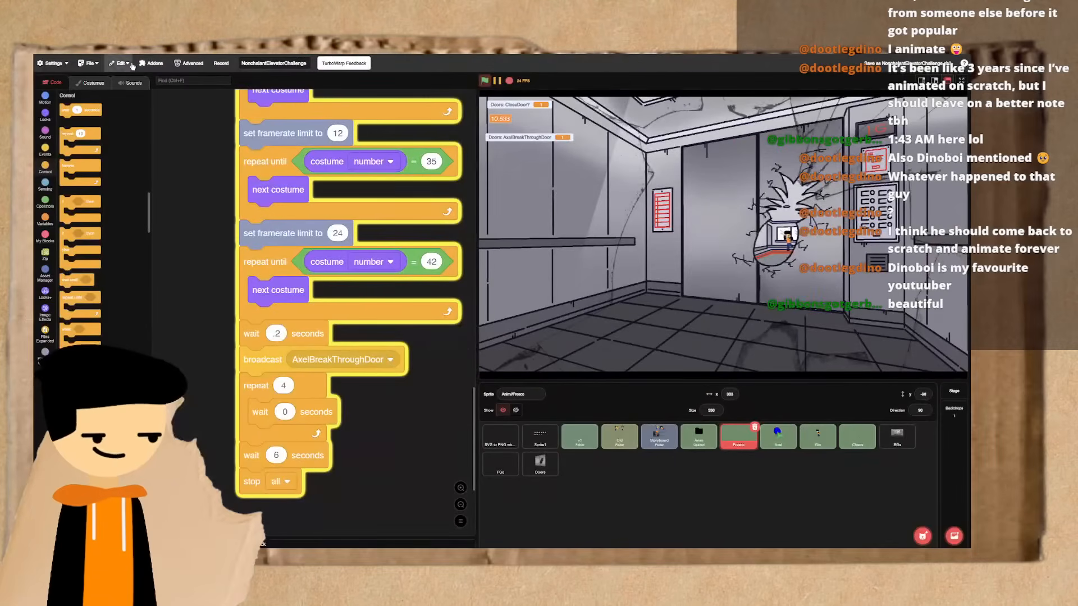
{"action": "left_click", "coordinate": [509, 80]}
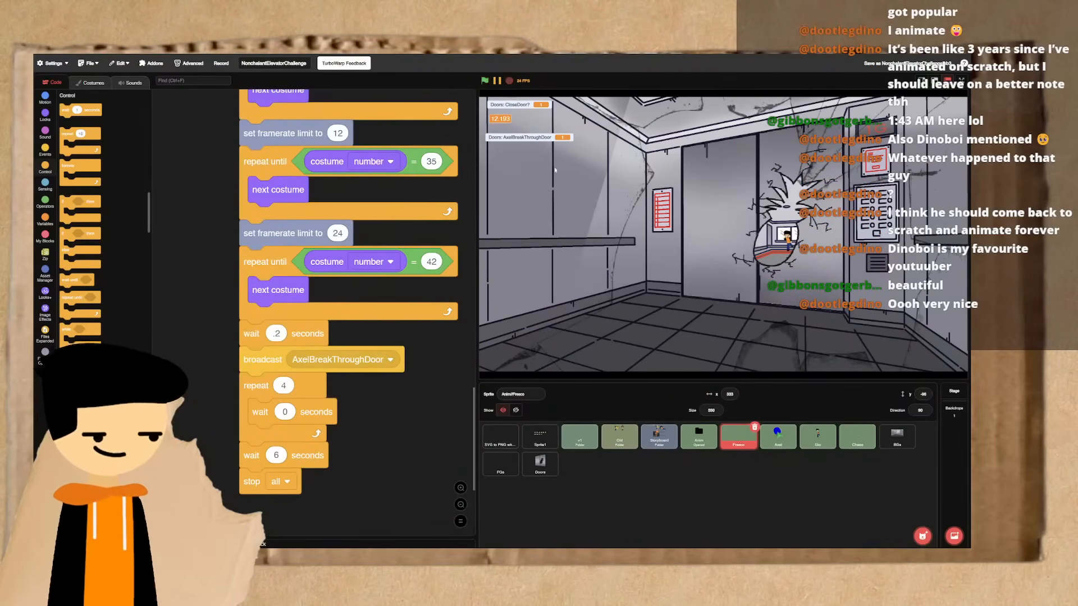
{"action": "left_click", "coordinate": [816, 447]}
{"action": "scroll", "coordinate": [274, 253], "scroll_direction": "up", "scroll_amount": 5}
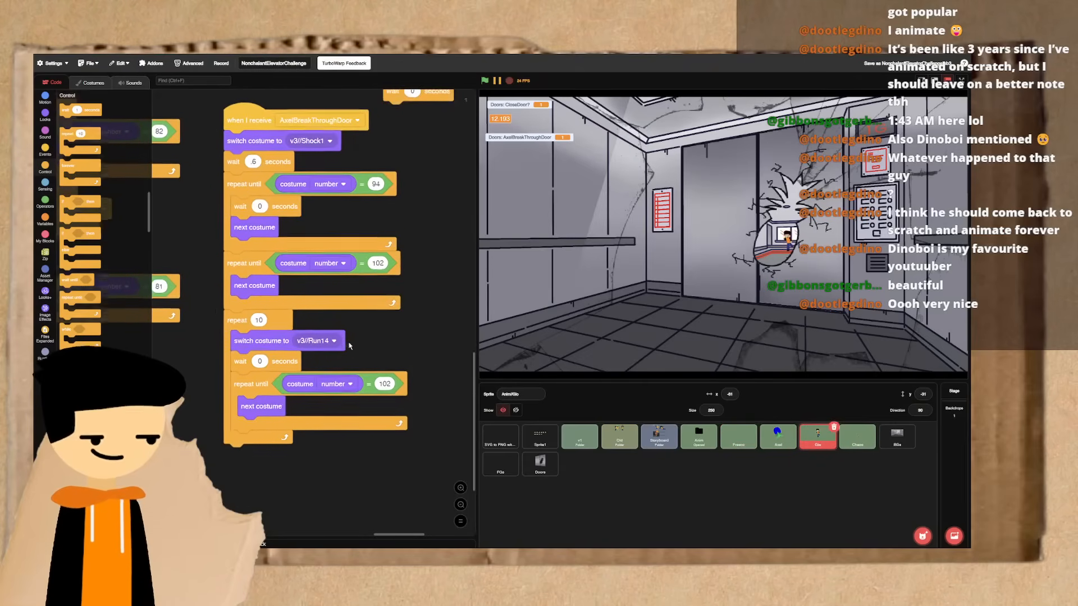
{"action": "left_click", "coordinate": [275, 194]}
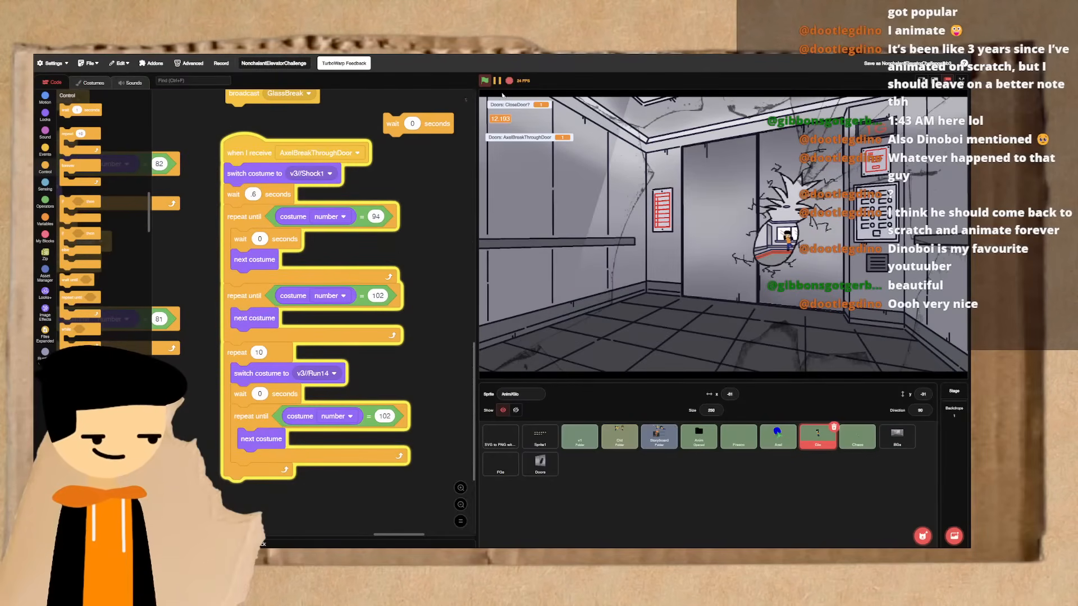
- Duplicate the loose 0-second wait block three times beside the AxelBreakThroughDoor script
{"action": "scroll", "coordinate": [371, 146], "scroll_direction": "down", "scroll_amount": 1}
{"action": "right_click", "coordinate": [391, 134]}
{"action": "left_click", "coordinate": [400, 140]}
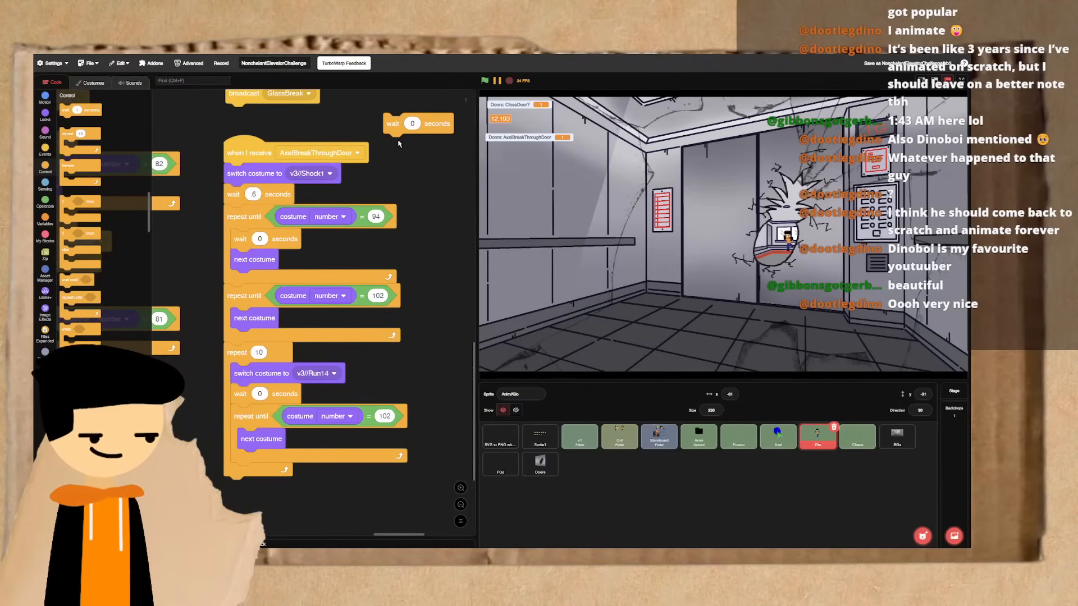
{"action": "left_click", "coordinate": [425, 201]}
{"action": "right_click", "coordinate": [425, 202]}
{"action": "left_click", "coordinate": [445, 206]}
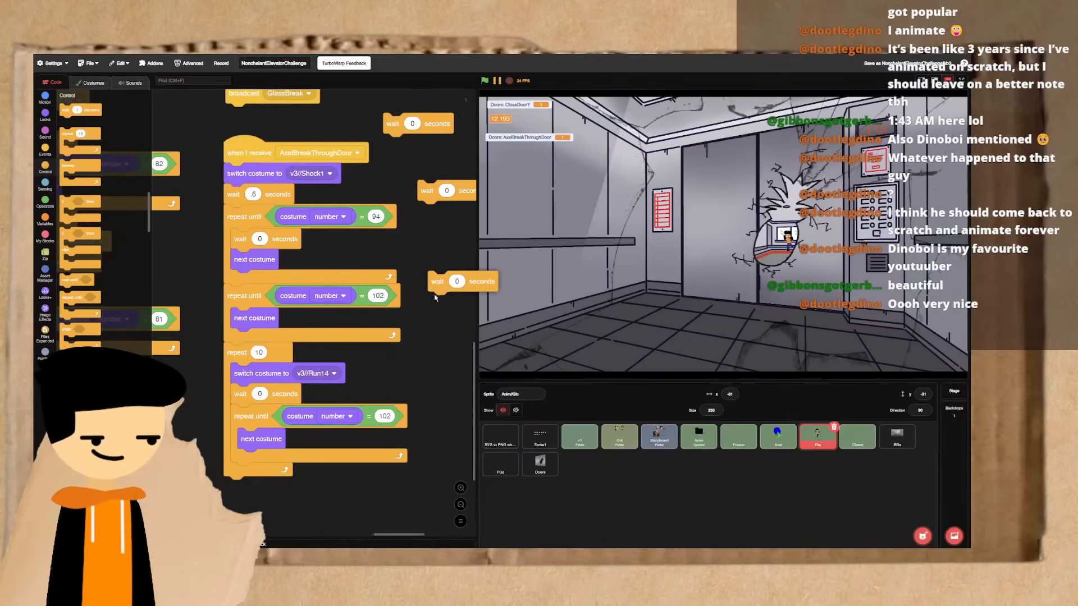
{"action": "left_click", "coordinate": [431, 325]}
{"action": "right_click", "coordinate": [432, 323]}
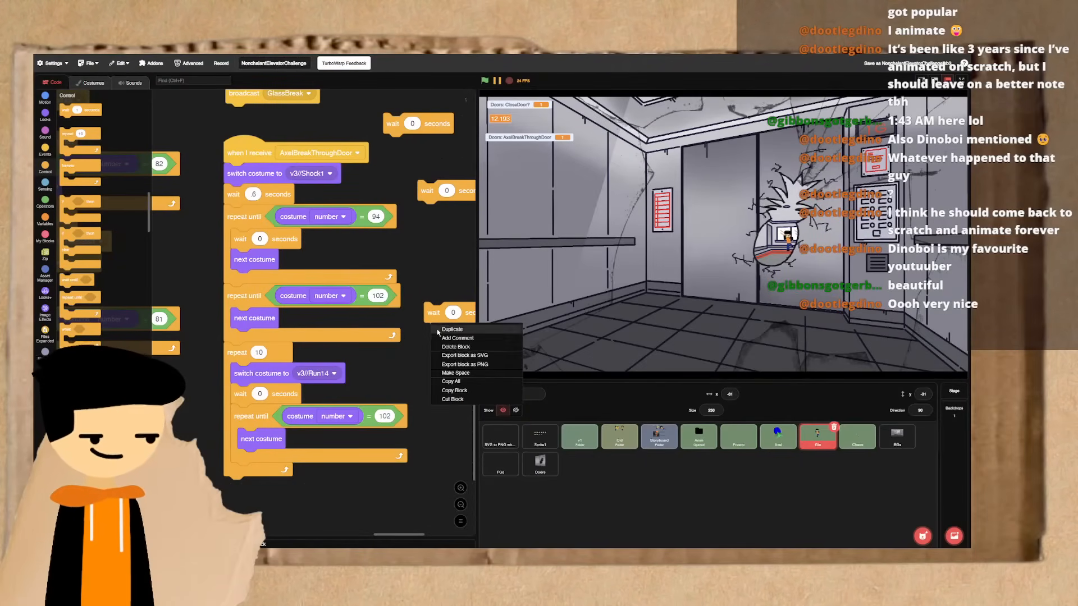
{"action": "left_click", "coordinate": [444, 331]}
- Insert one duplicated 0-second wait before the next costume block in each of the three repeat until loops (94 and both 102)
{"action": "left_click", "coordinate": [251, 445]}
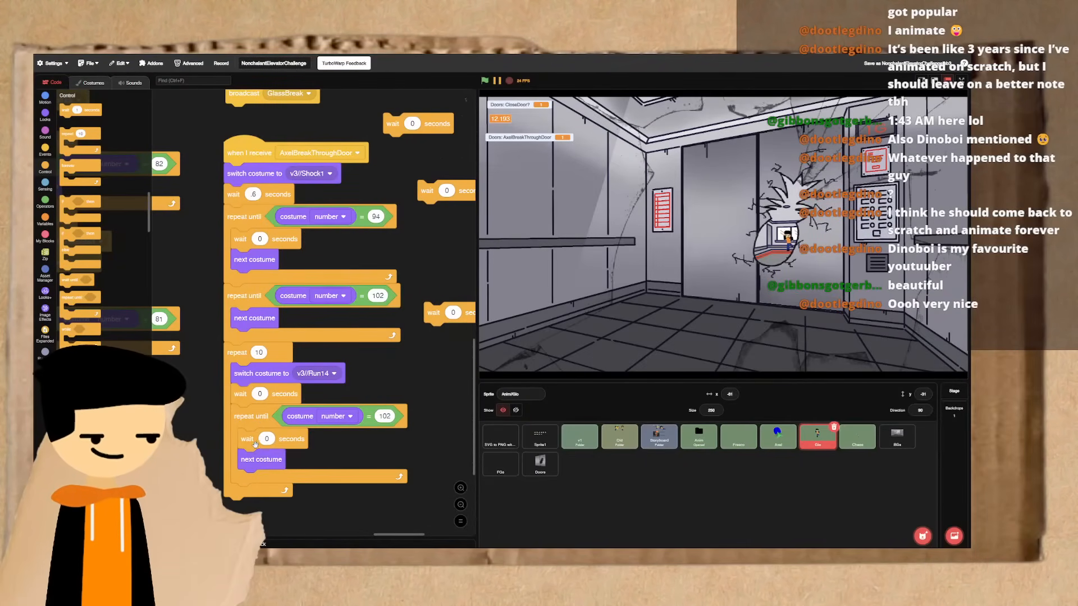
{"action": "left_click_drag", "start_coordinate": [429, 313], "coordinate": [239, 320]}
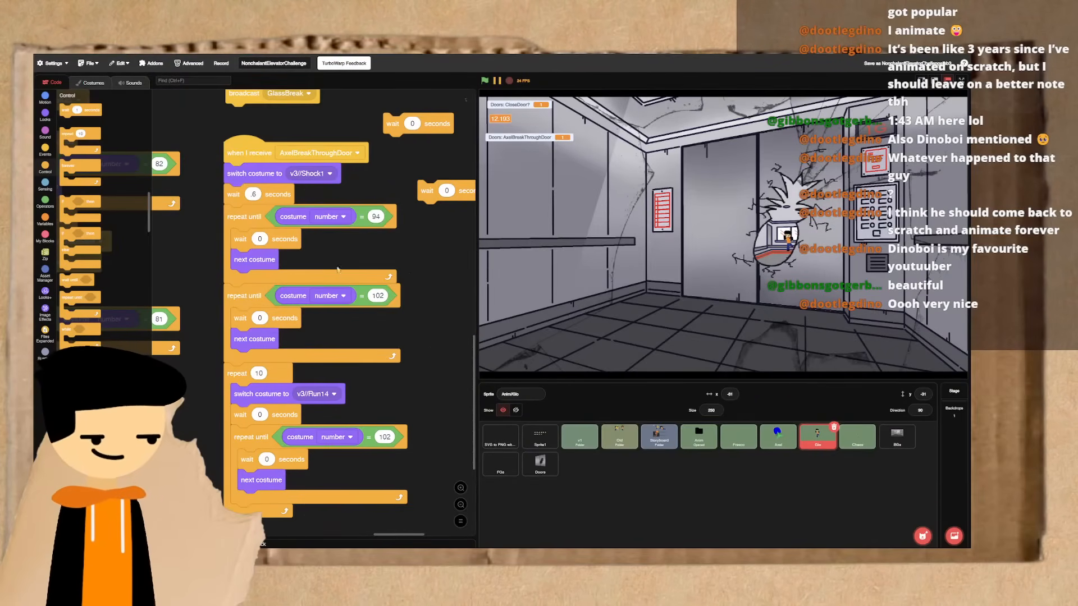
{"action": "left_click_drag", "start_coordinate": [439, 181], "coordinate": [245, 253]}
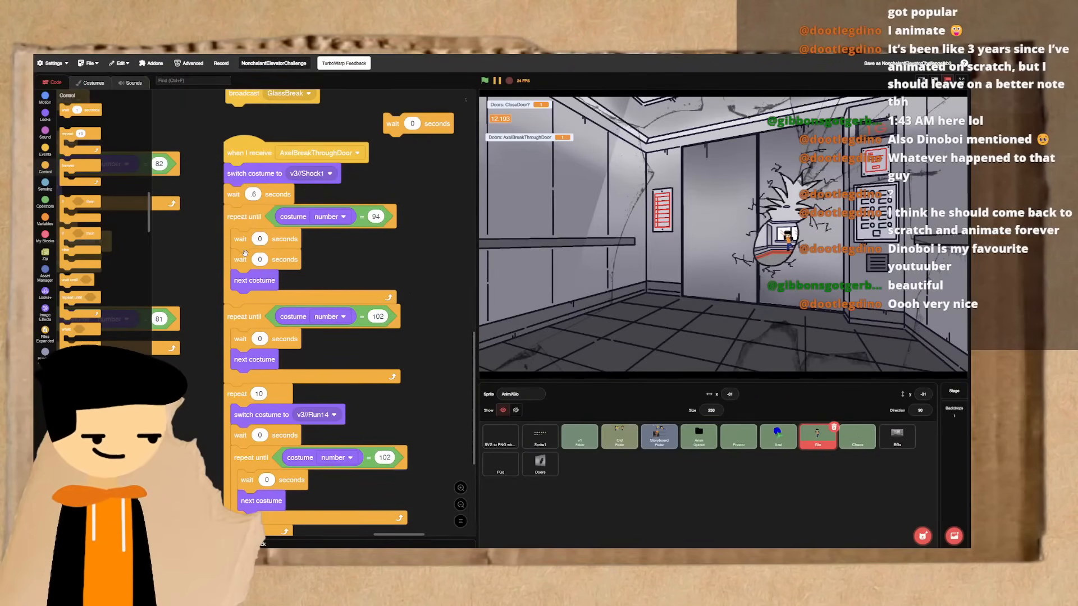
- Test-run the AxelBreakThroughDoor script with the added waits, and replay the whole project in full screen
{"action": "left_click", "coordinate": [251, 149]}
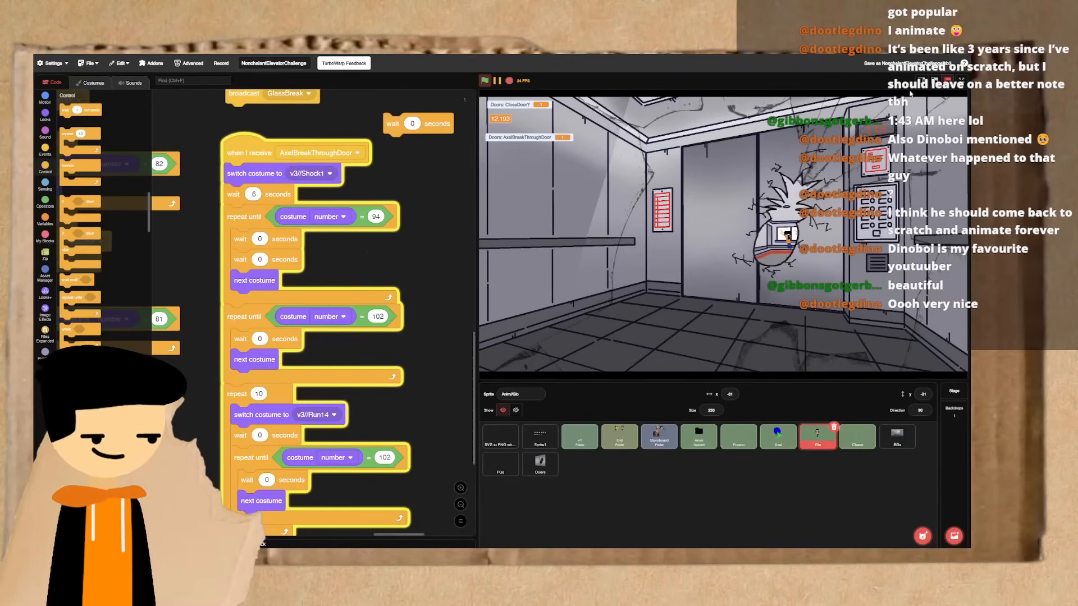
{"action": "left_click", "coordinate": [962, 80]}
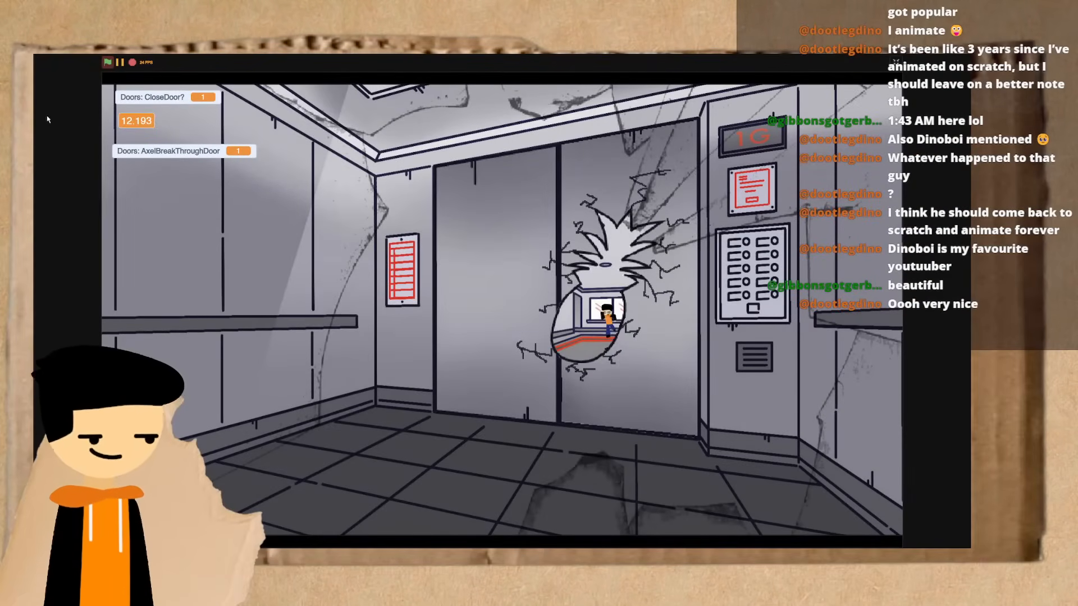
{"action": "left_click", "coordinate": [107, 65]}
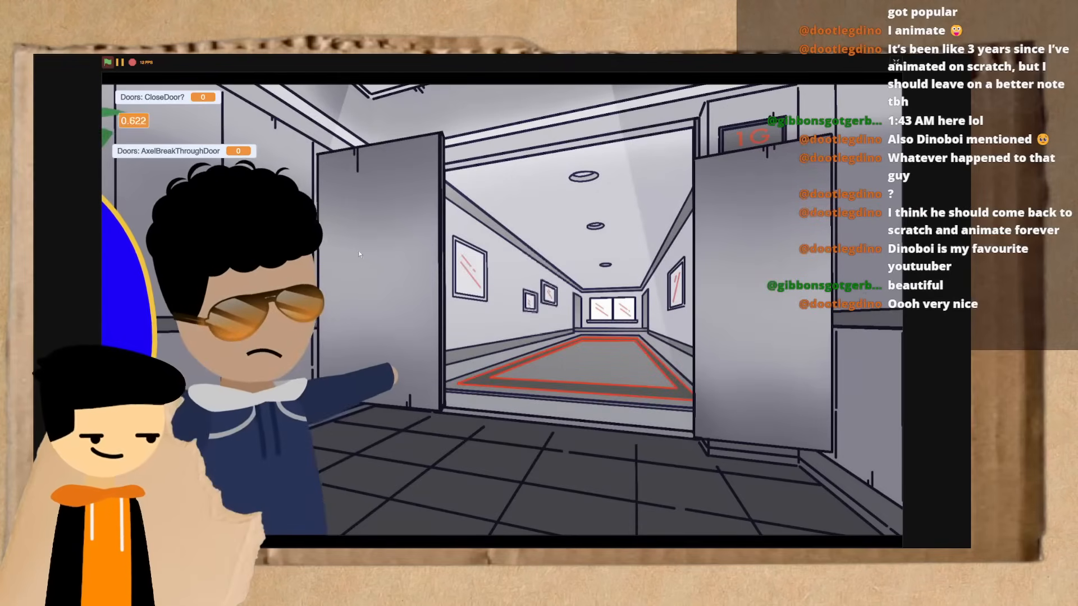